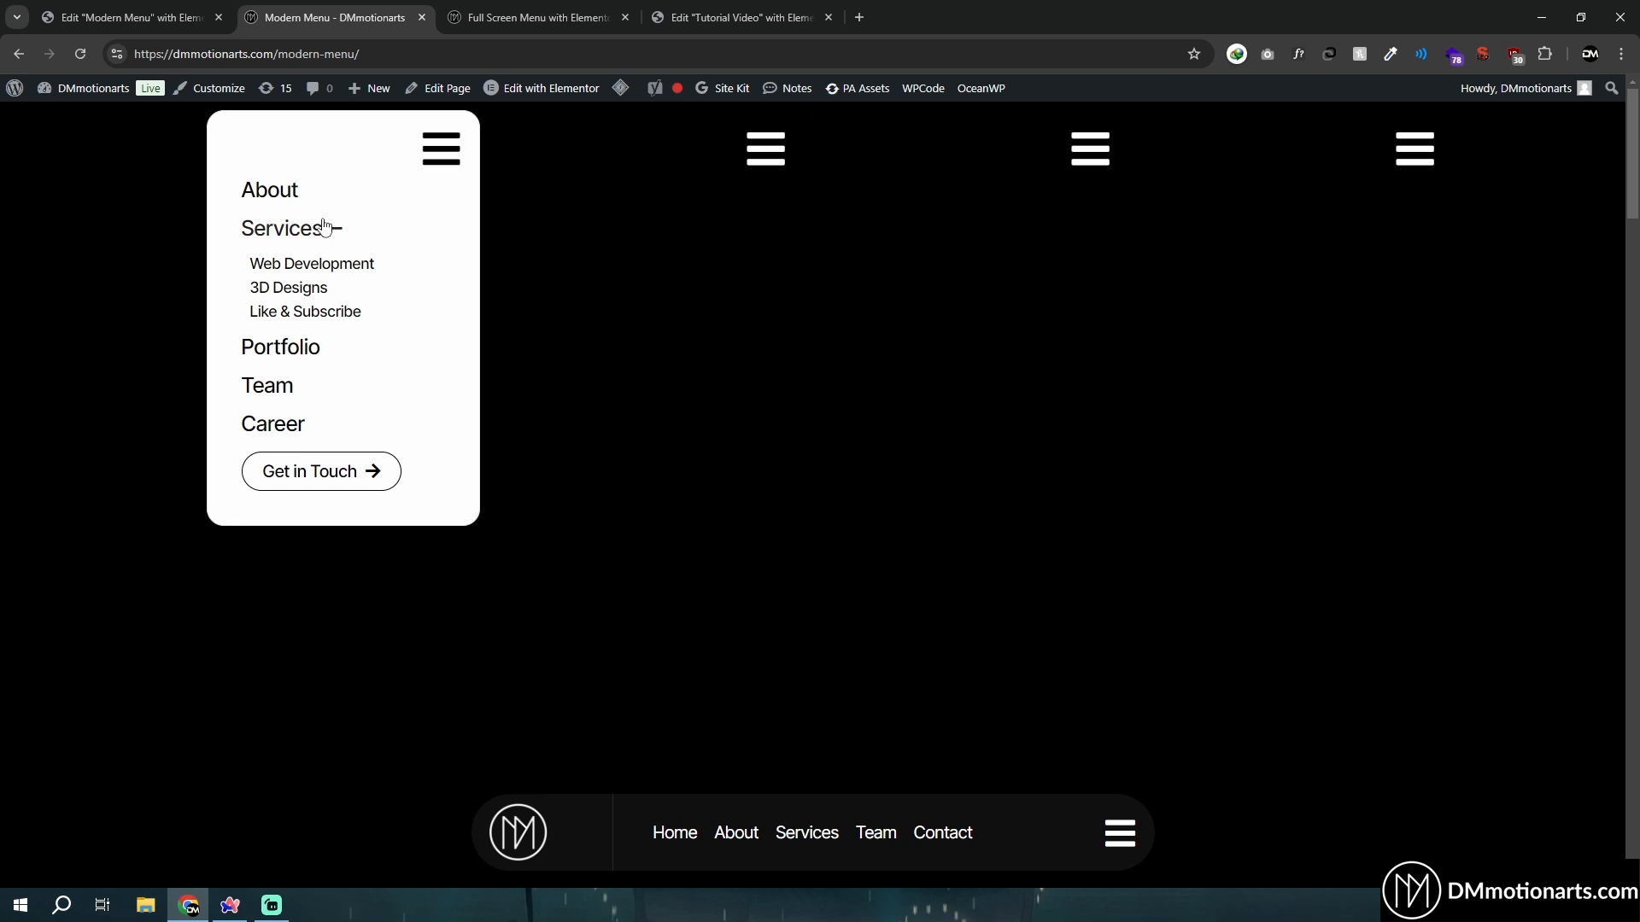
Preview the remaining three card-style hamburger menus, opening each one and expanding its Services submenu
left_click(766, 156)
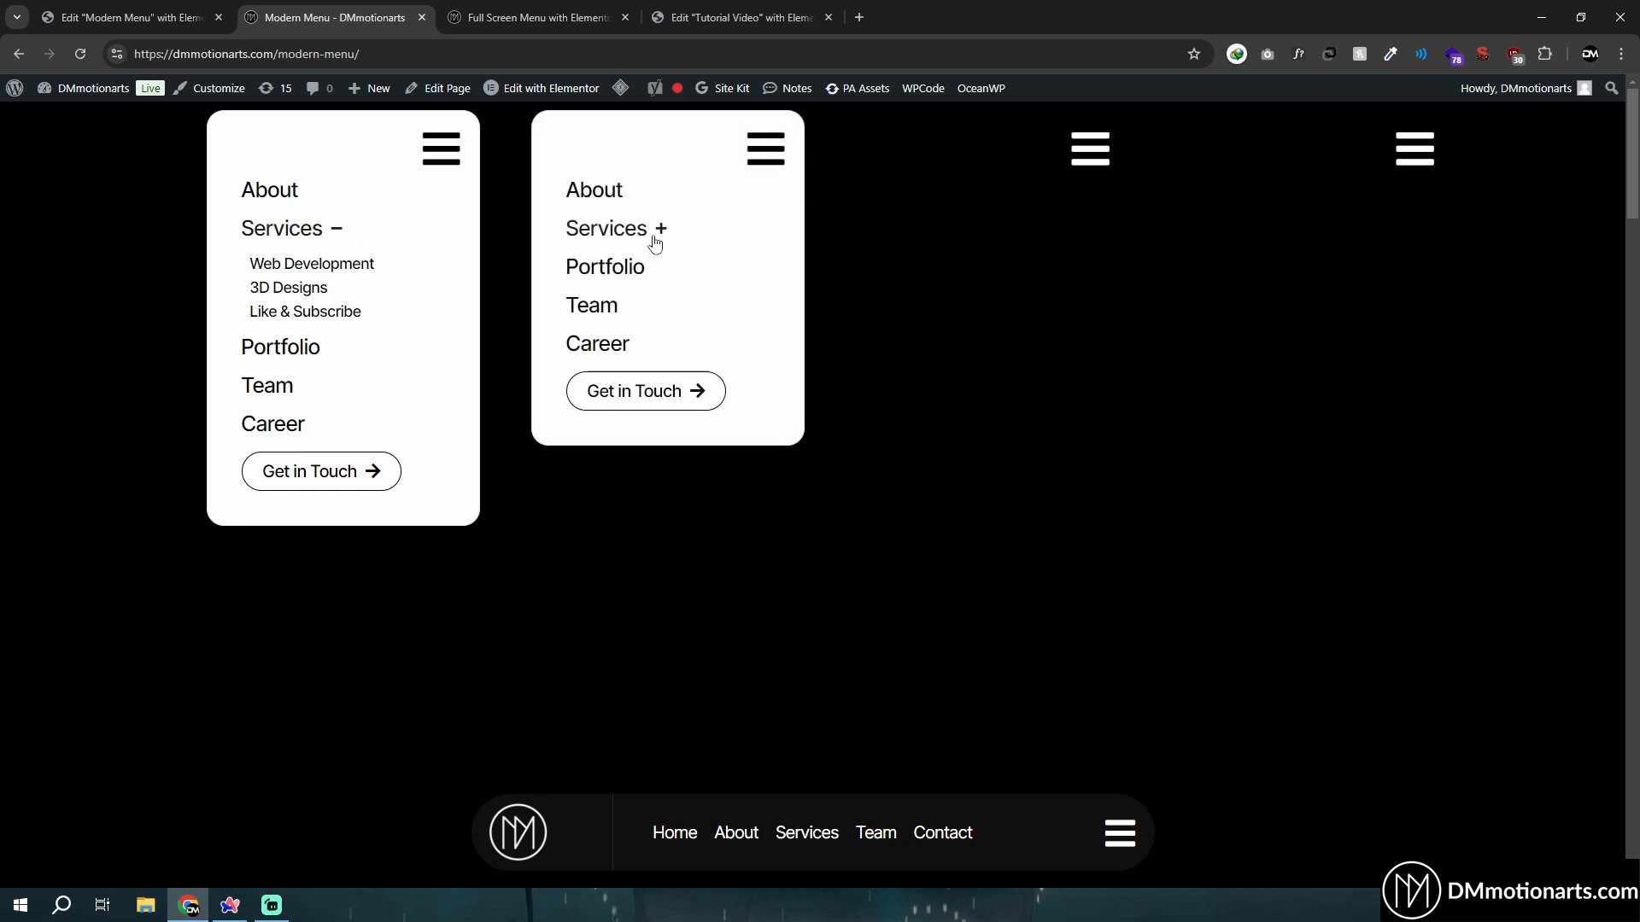
left_click(632, 229)
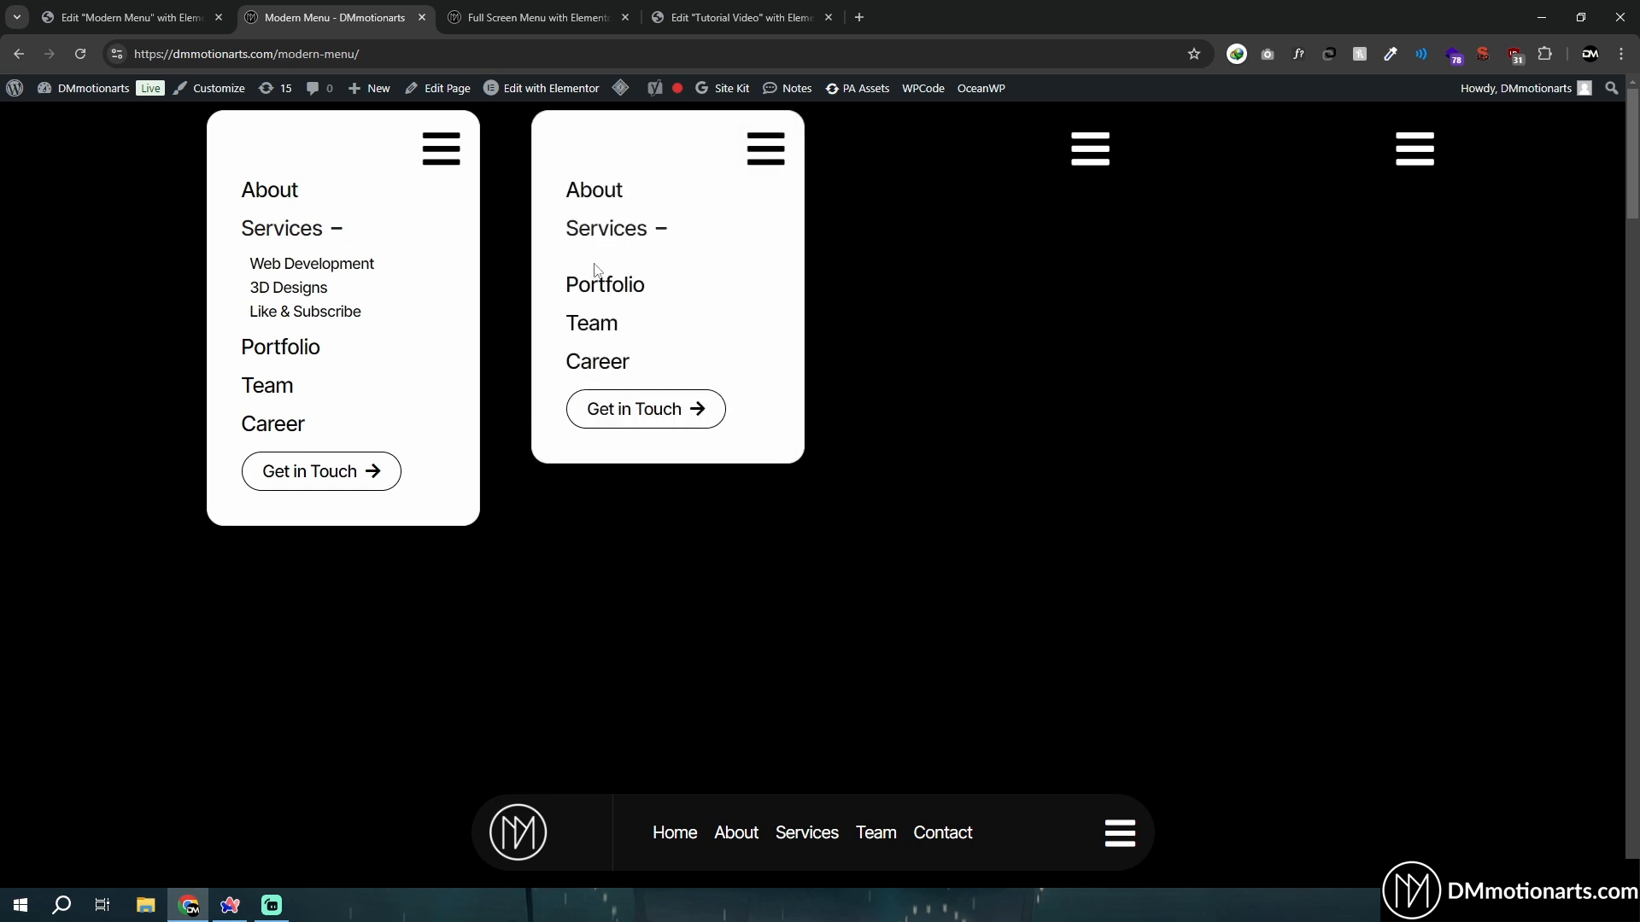
left_click(1088, 162)
left_click(982, 229)
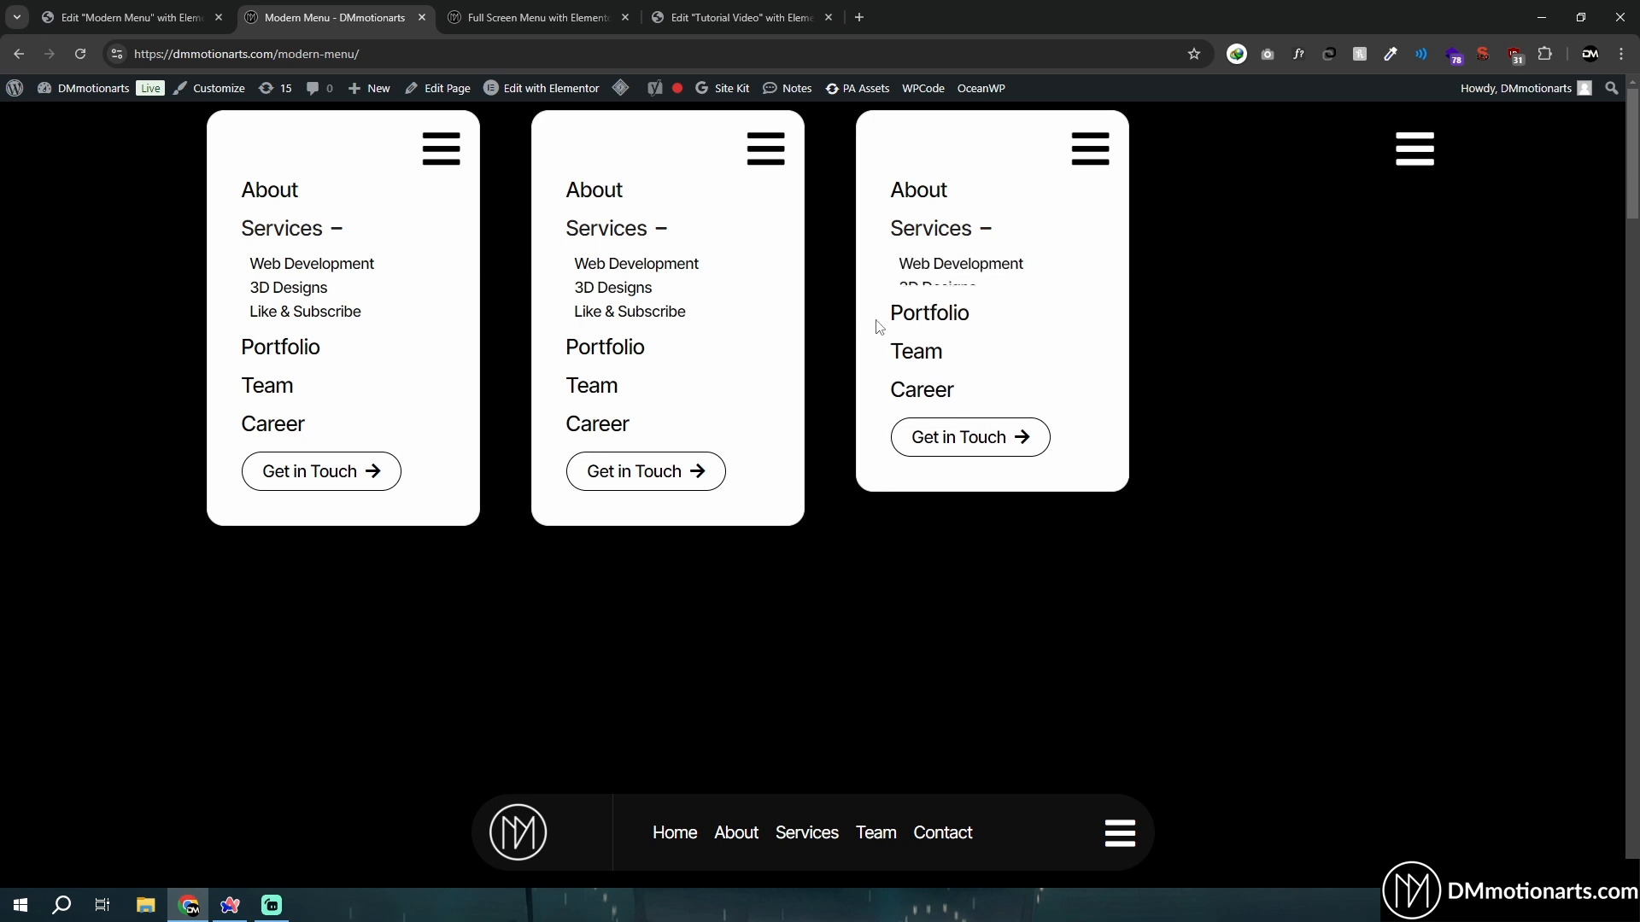
left_click(1410, 168)
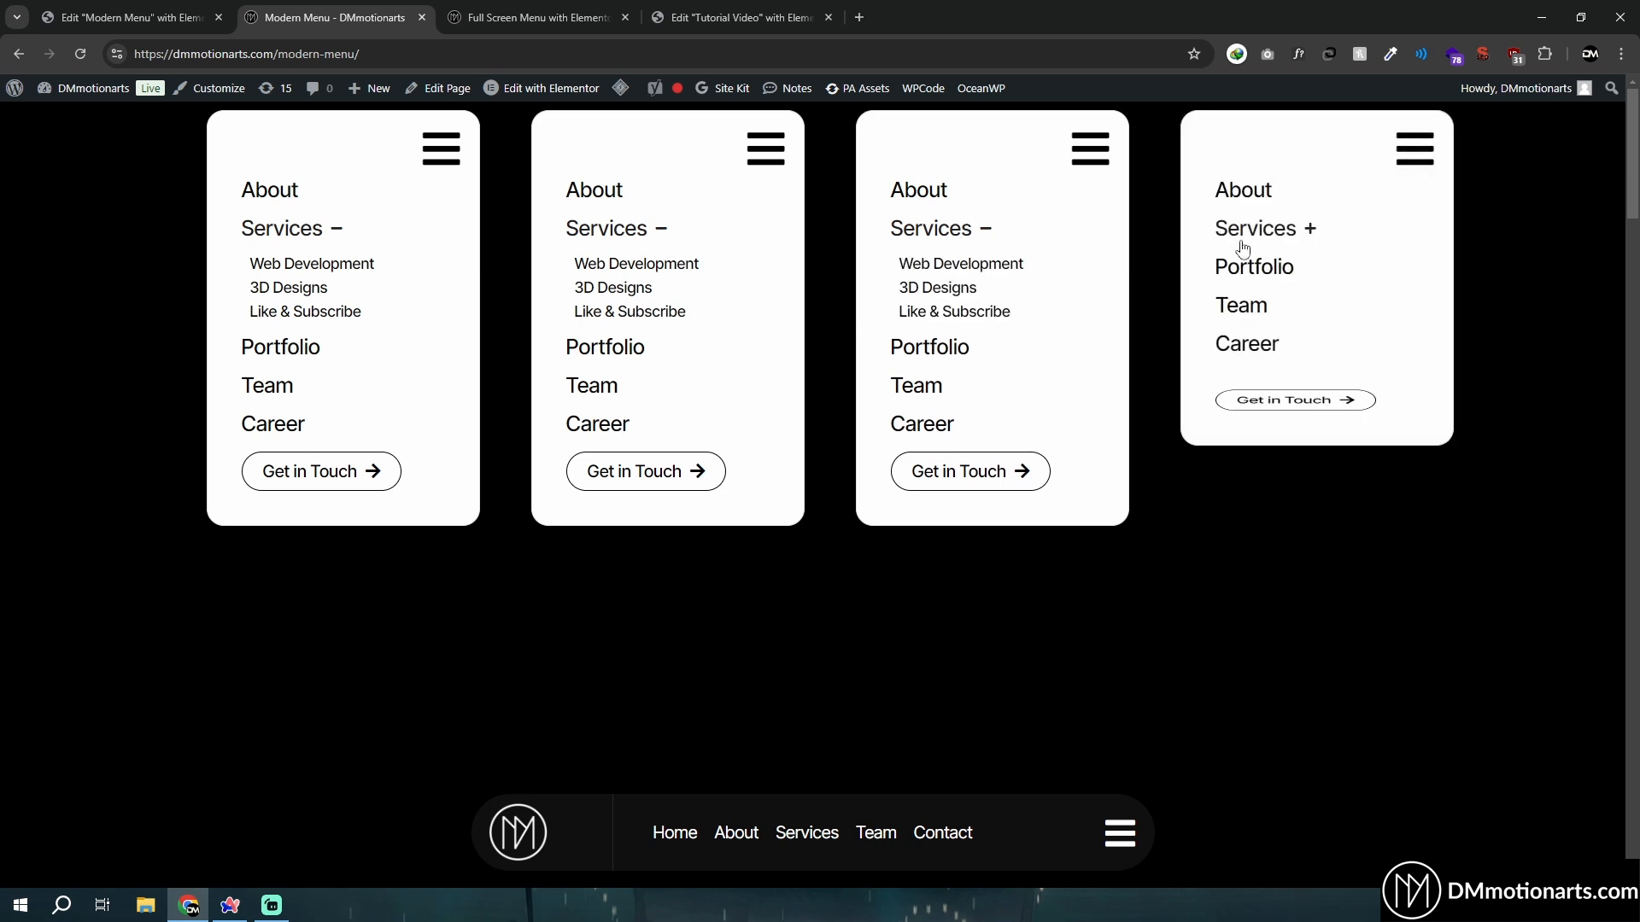
left_click(1254, 232)
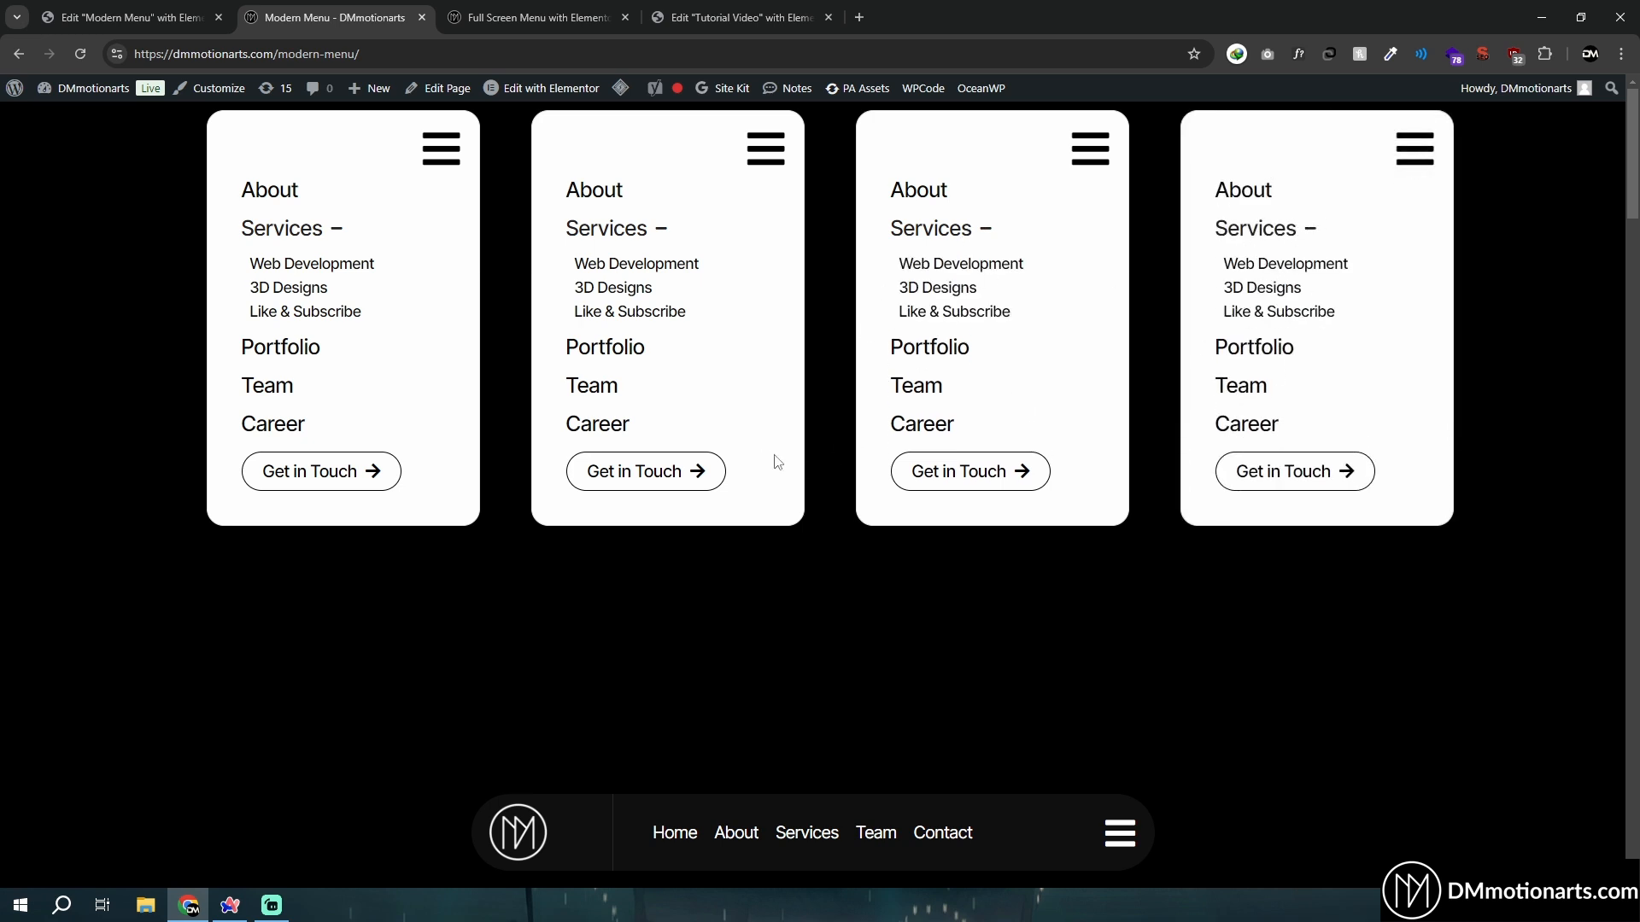
Preview the white circular corner menu in the following section and expand its Services submenu
scroll(777, 462, "down", 10)
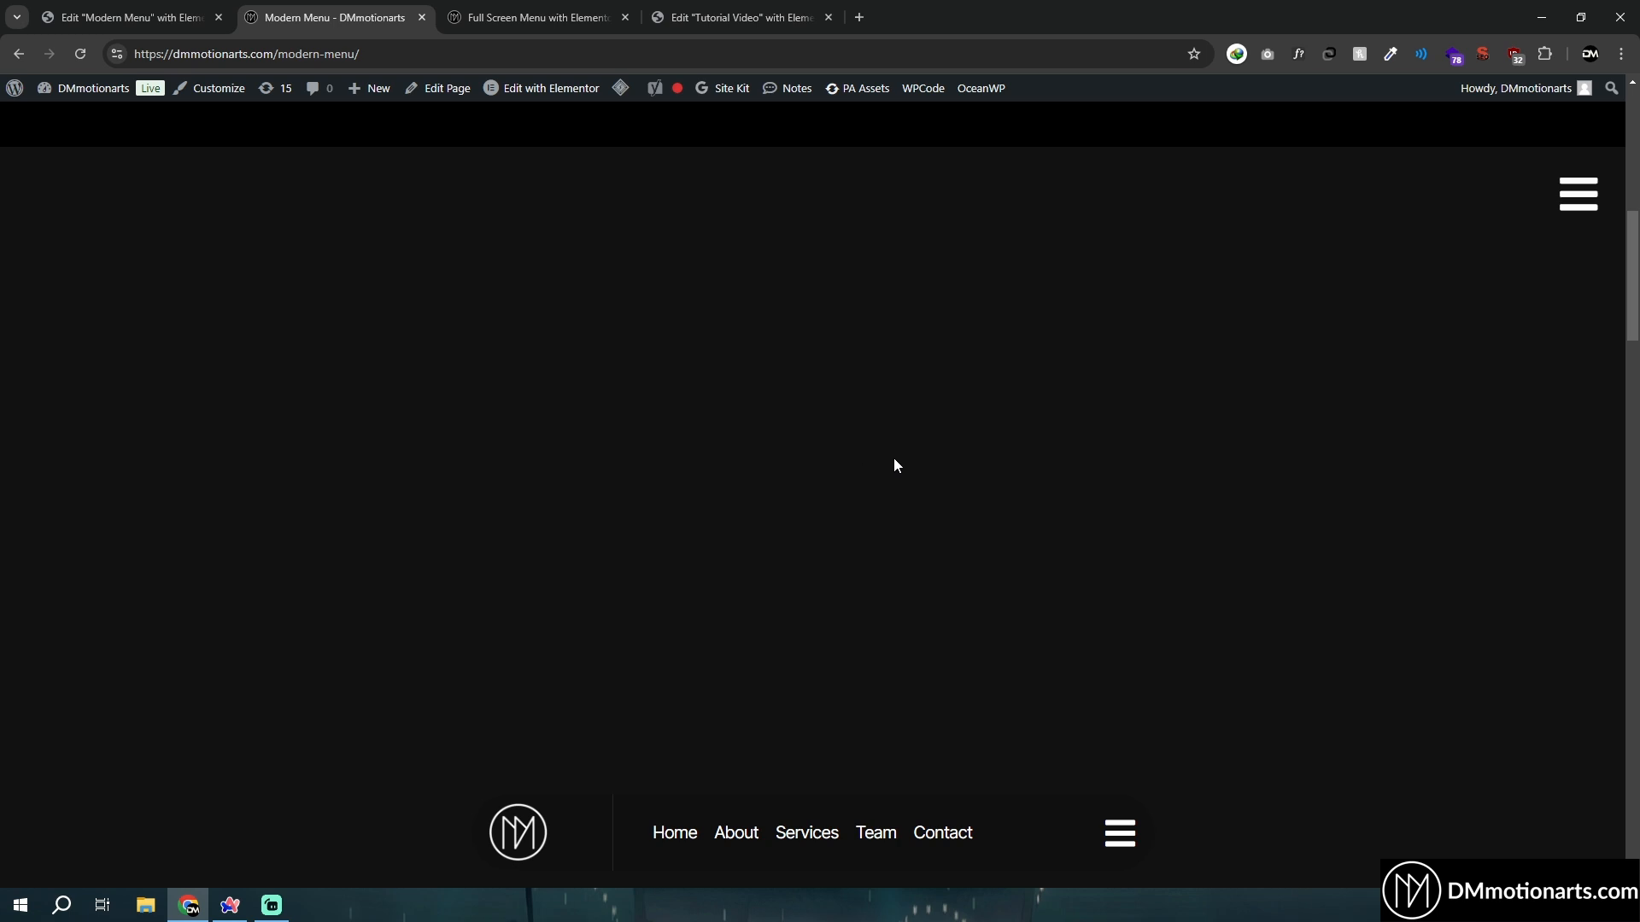
scroll(820, 461, "down", 1)
left_click(1589, 158)
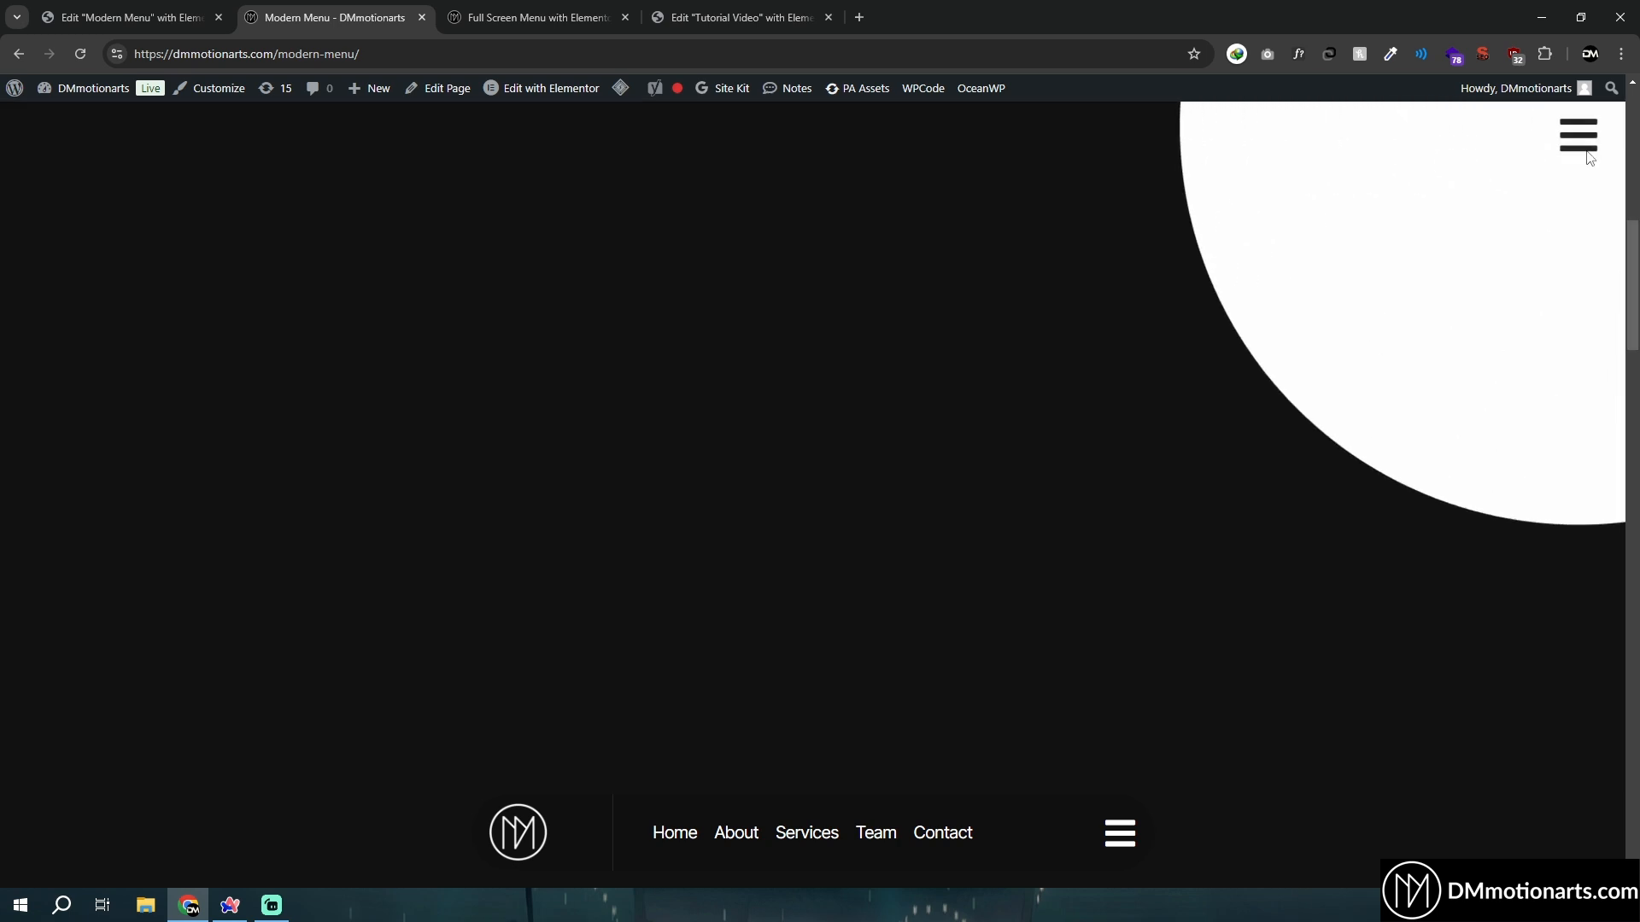
left_click(1493, 230)
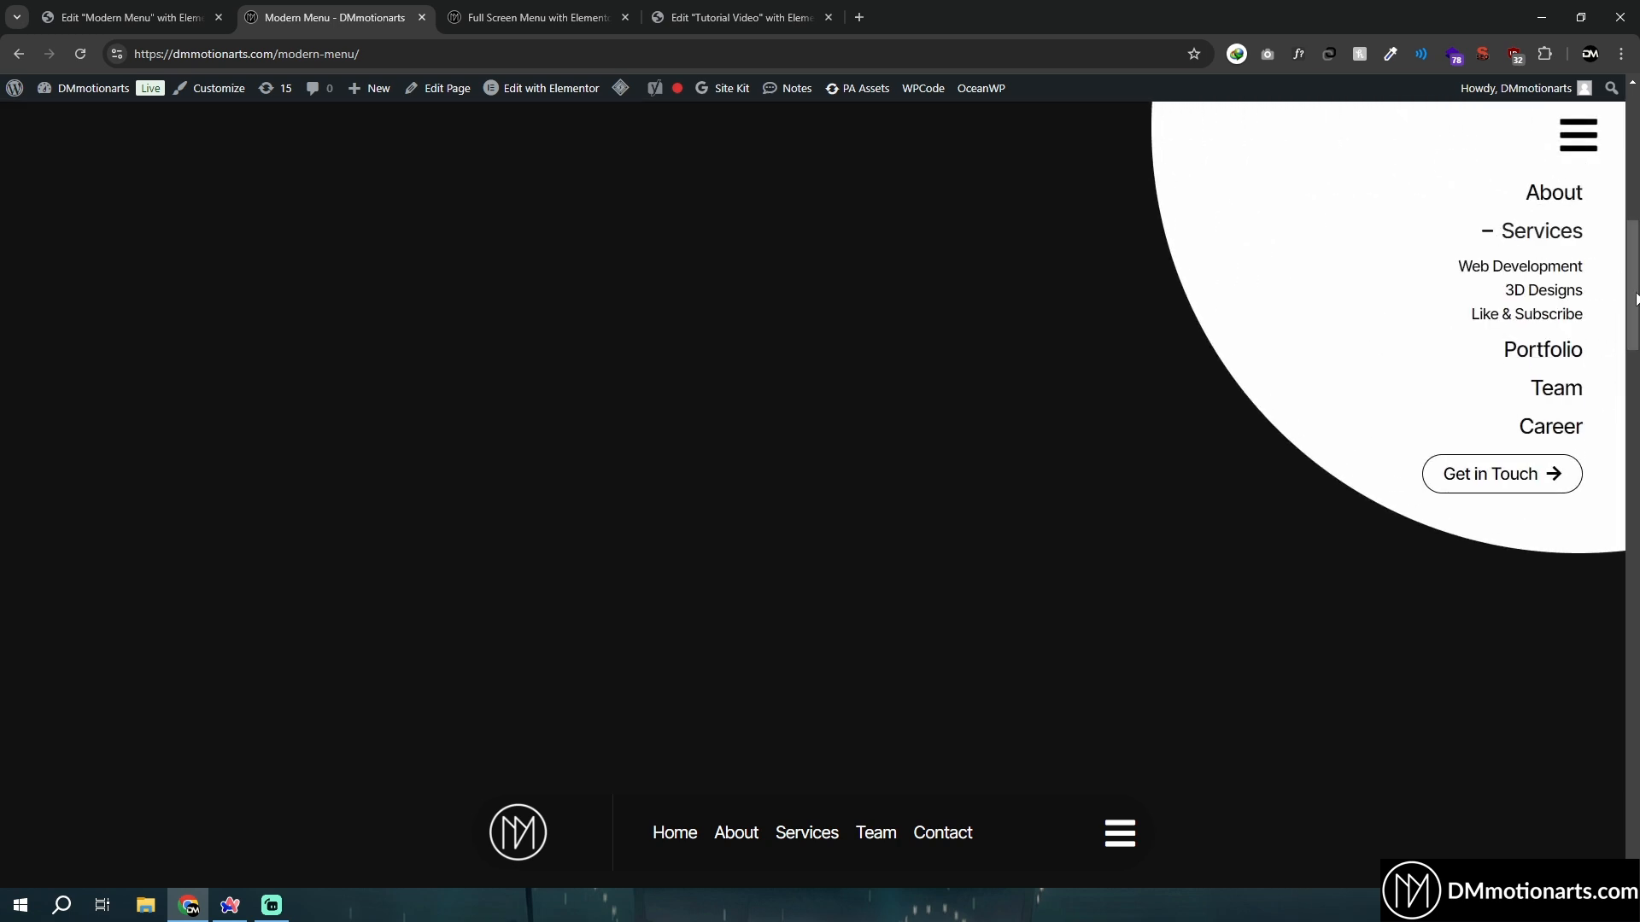
Preview both yellow cloud-shaped corner menus, expanding the Services submenu in the second one
scroll(1569, 312, "down", 3)
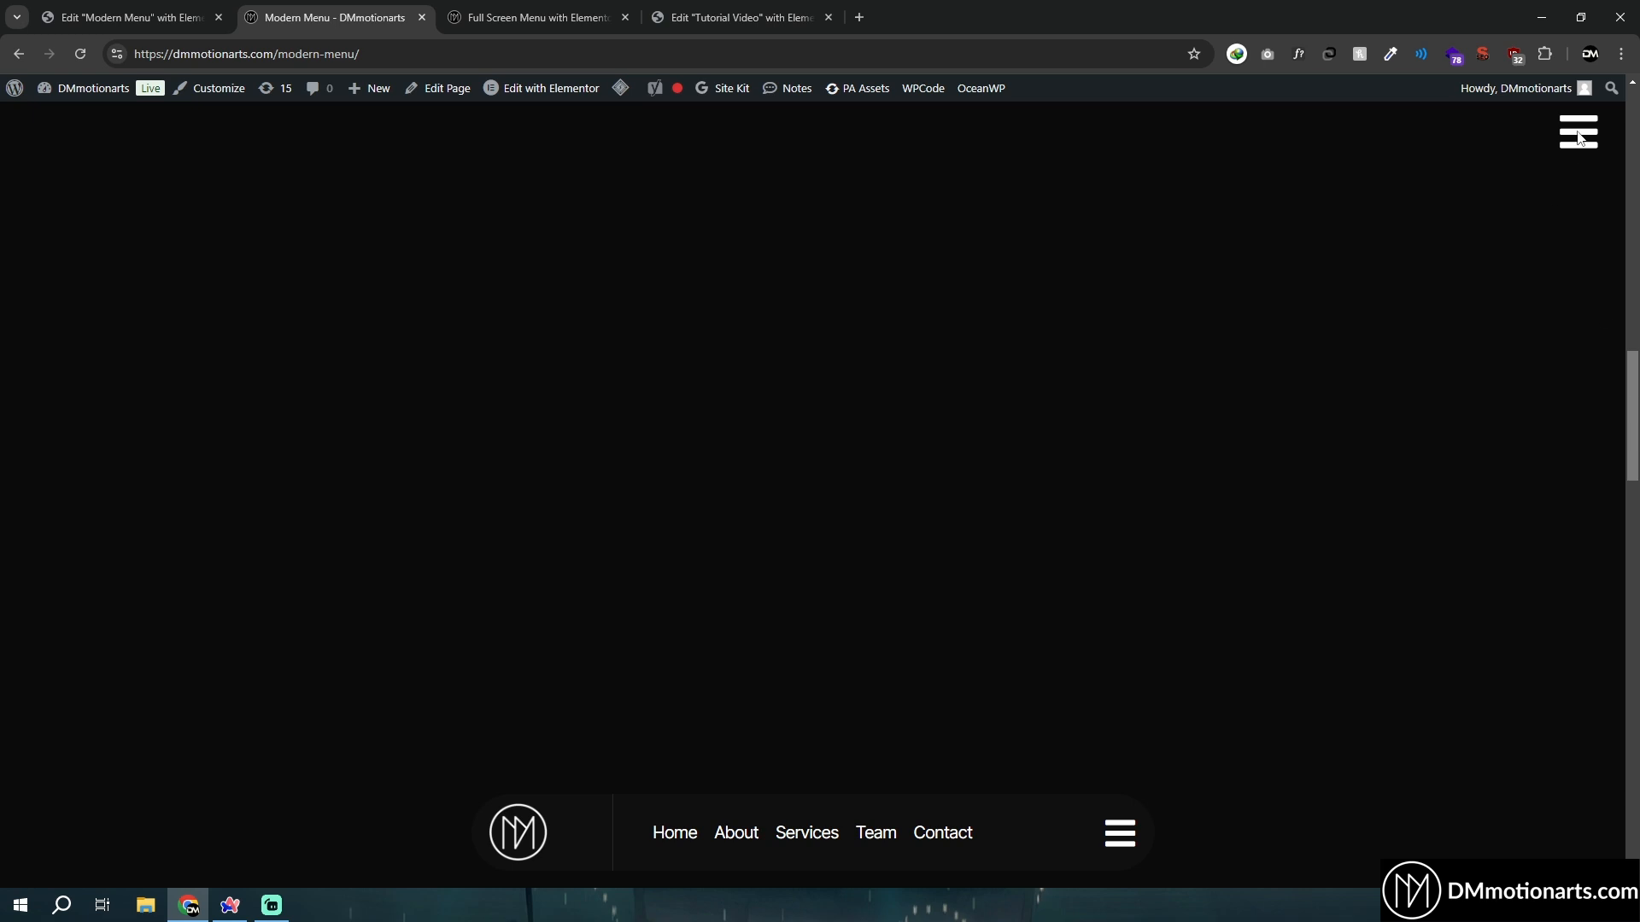
left_click(1579, 135)
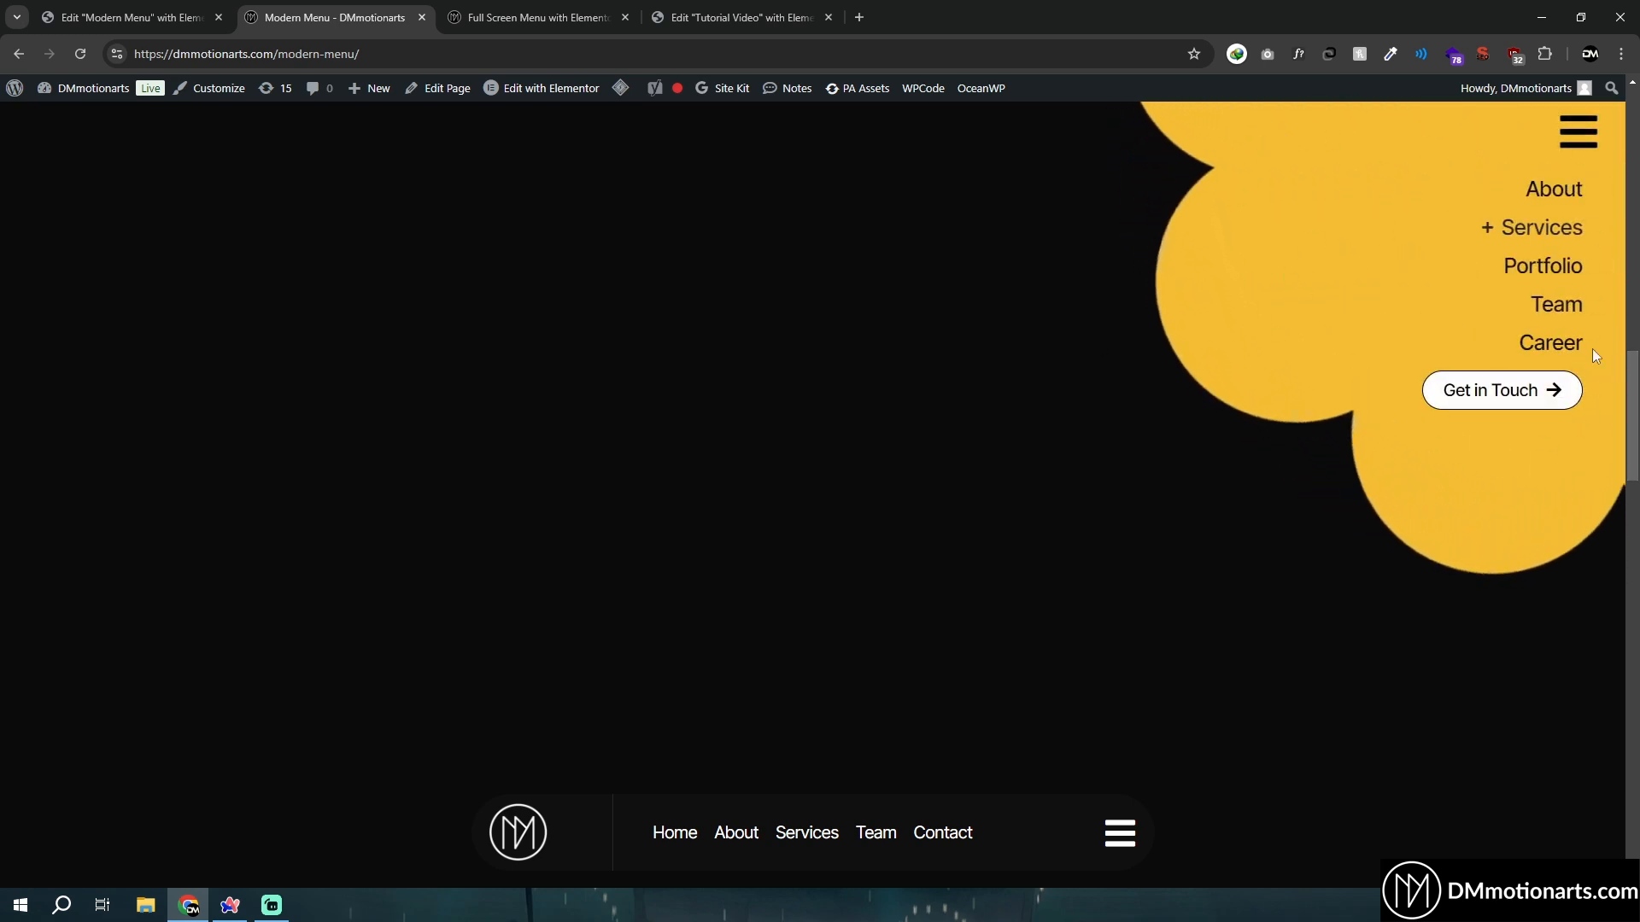
scroll(1593, 355, "down", 3)
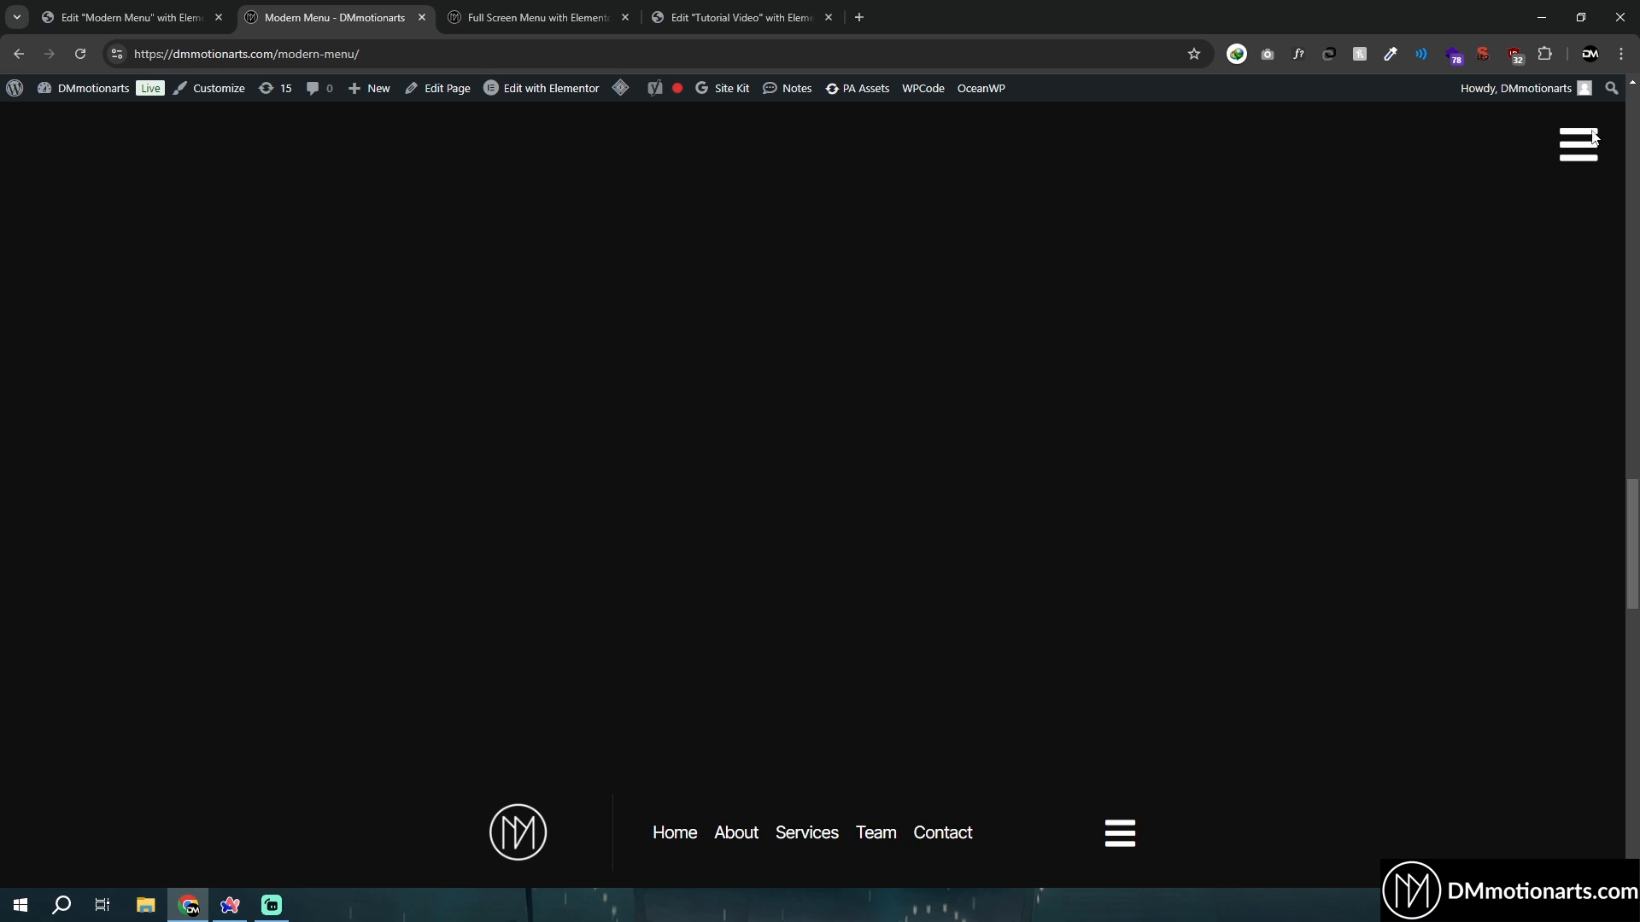
left_click(1594, 137)
left_click(1537, 237)
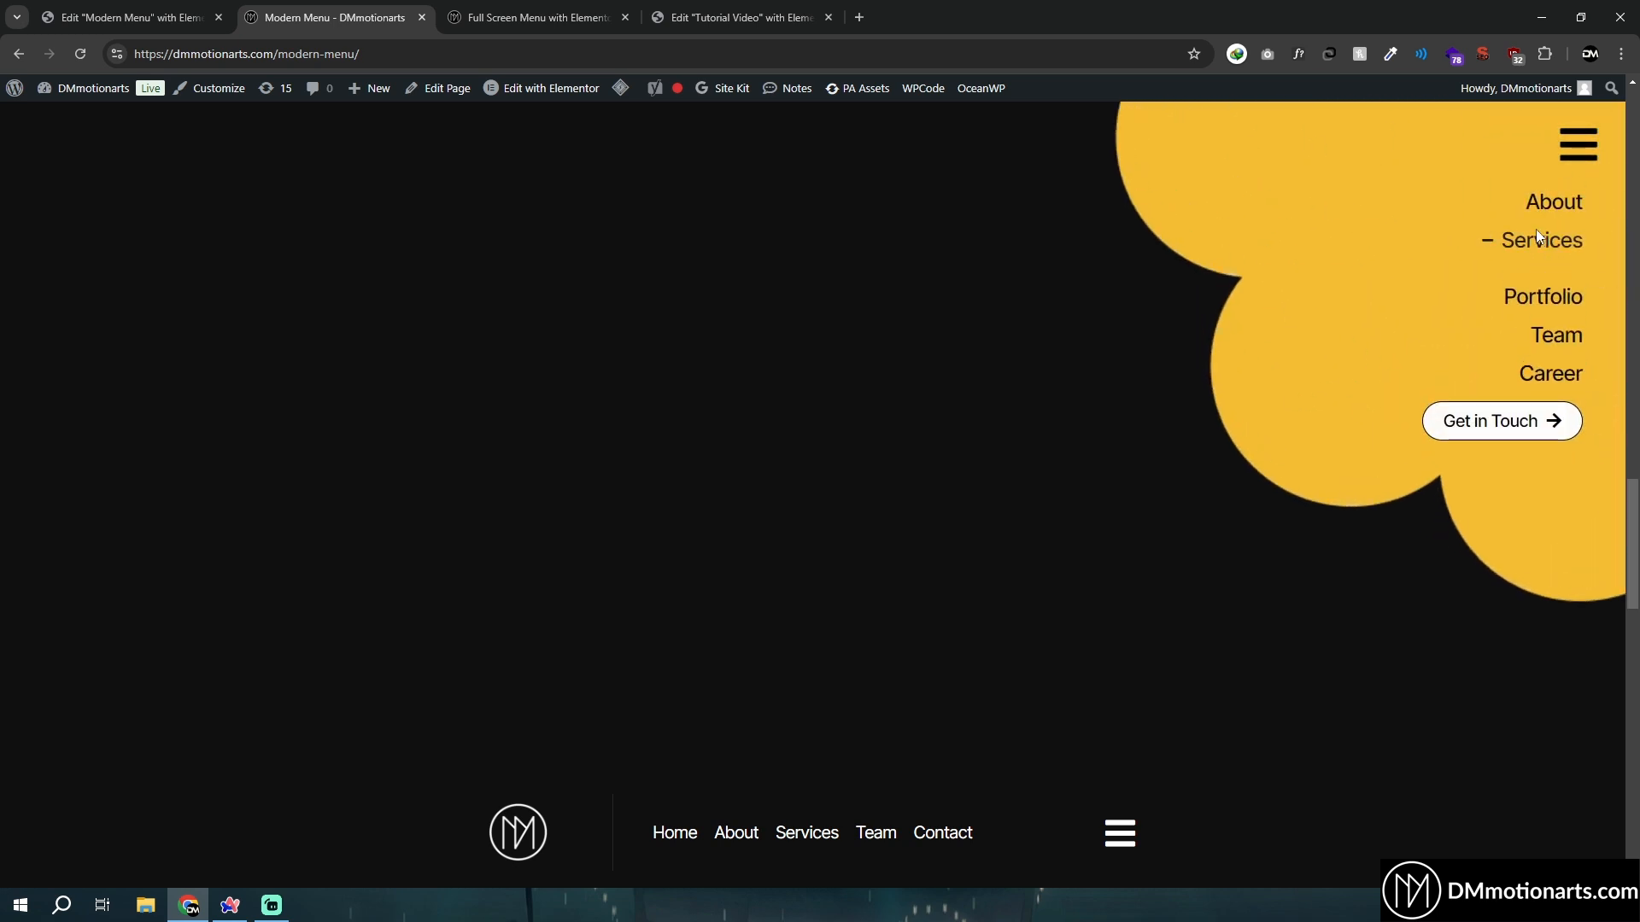
Preview the yellow mega menu in the Santa sleigh section, checking the content for About, Team, Services and Portfolio, and close it
scroll(1580, 515, "down", 8)
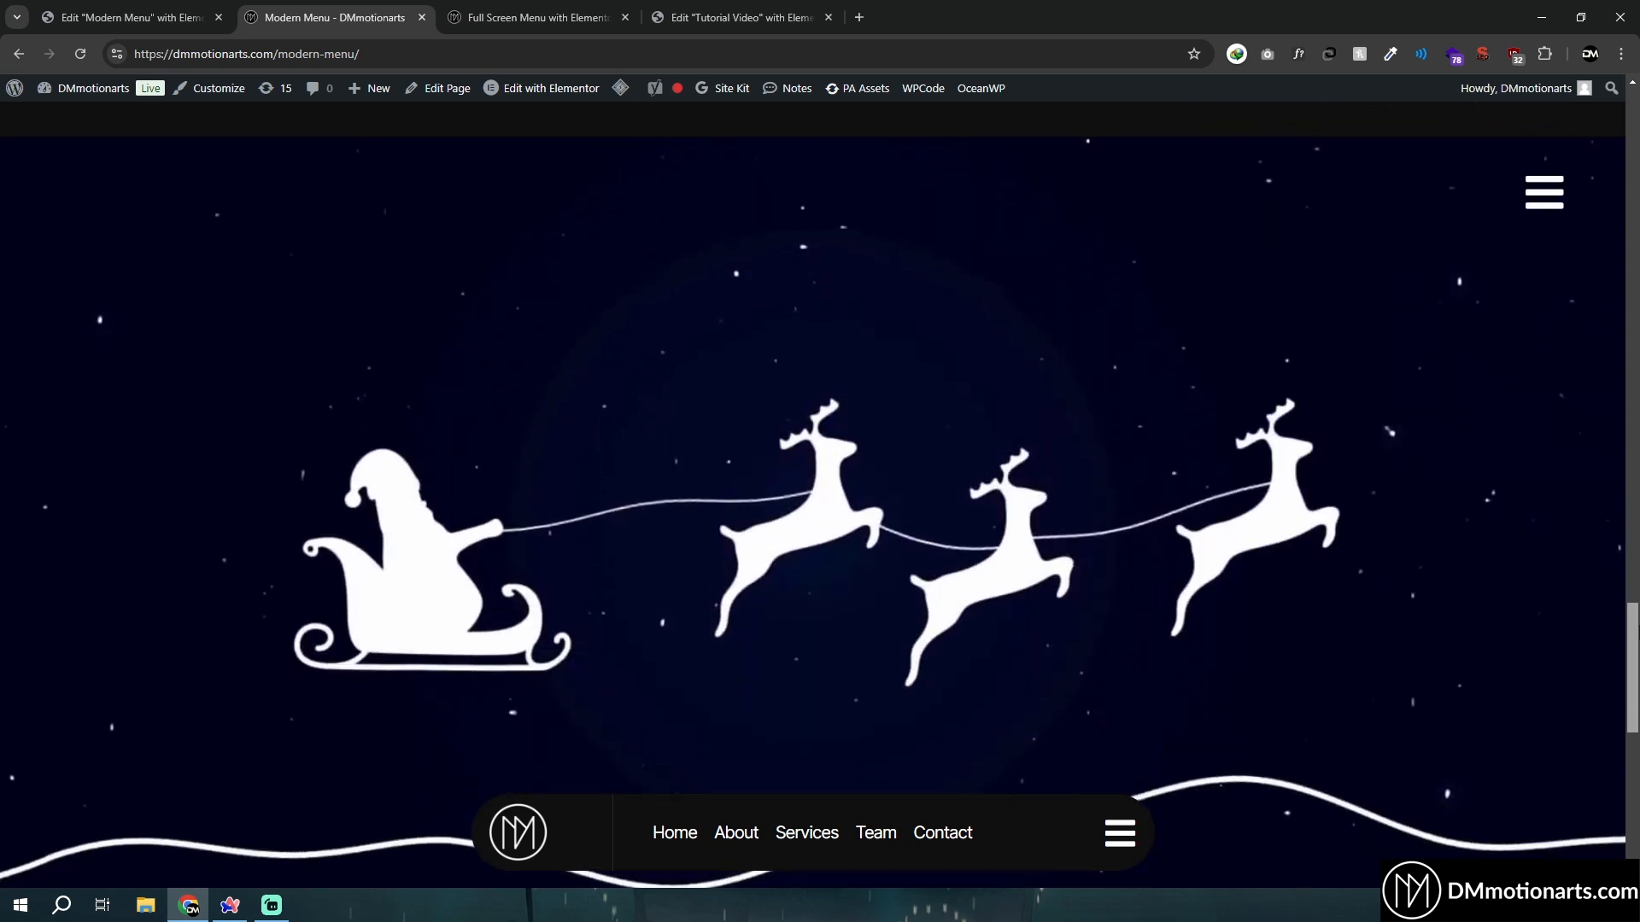
left_click_drag(1634, 630, 1634, 636)
left_click(1545, 158)
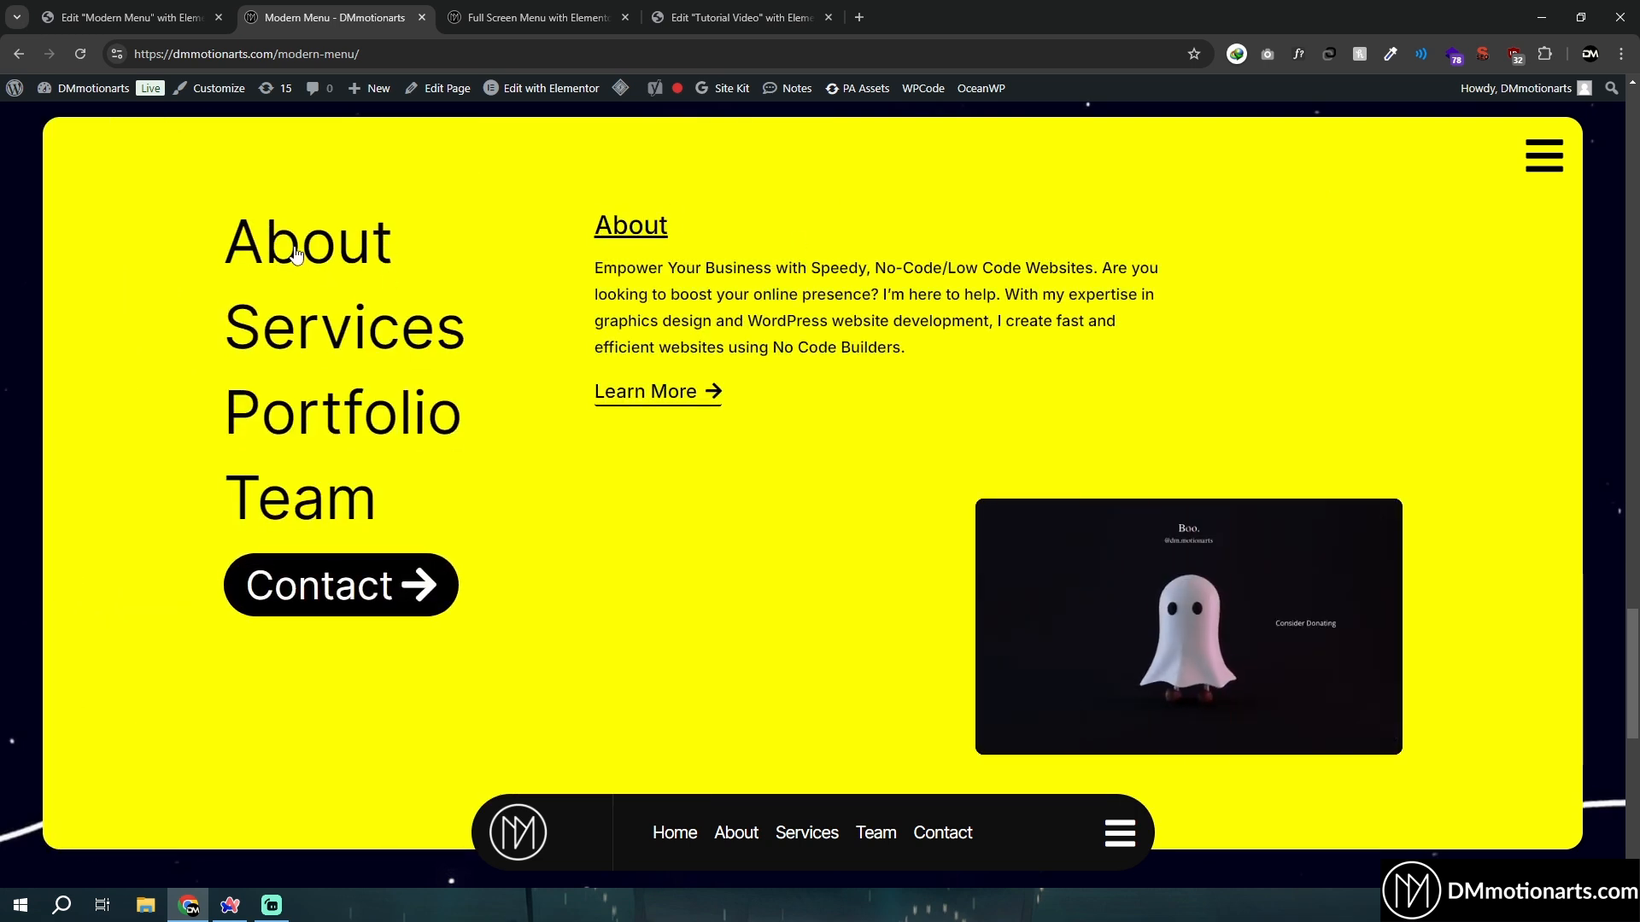
mouse_move(331, 491)
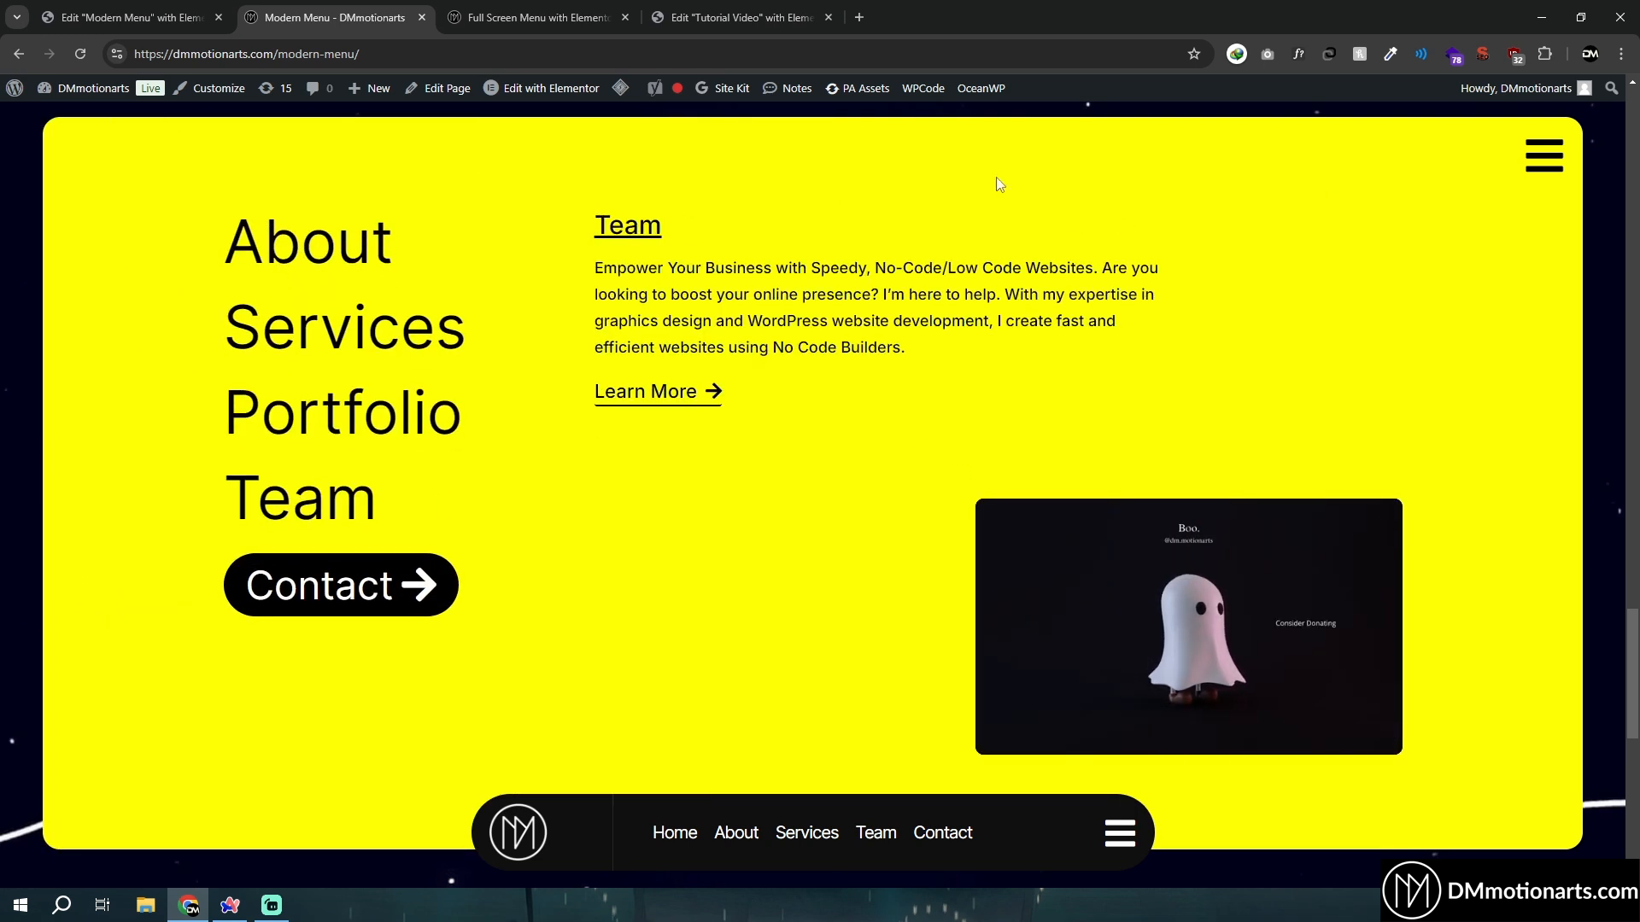
mouse_move(366, 267)
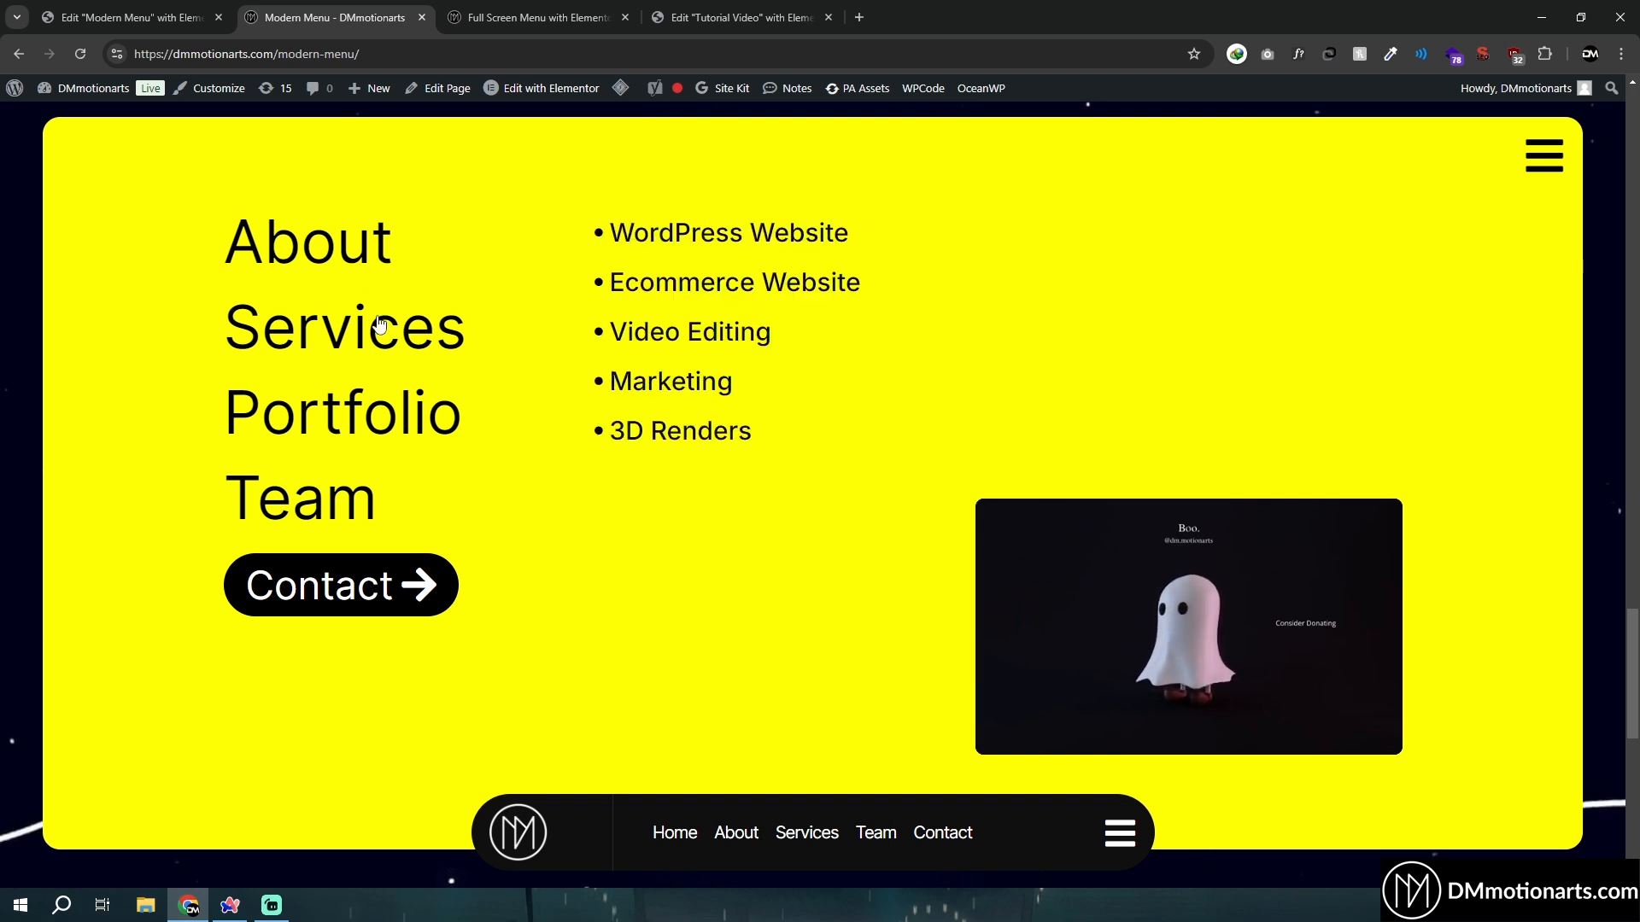
mouse_move(365, 418)
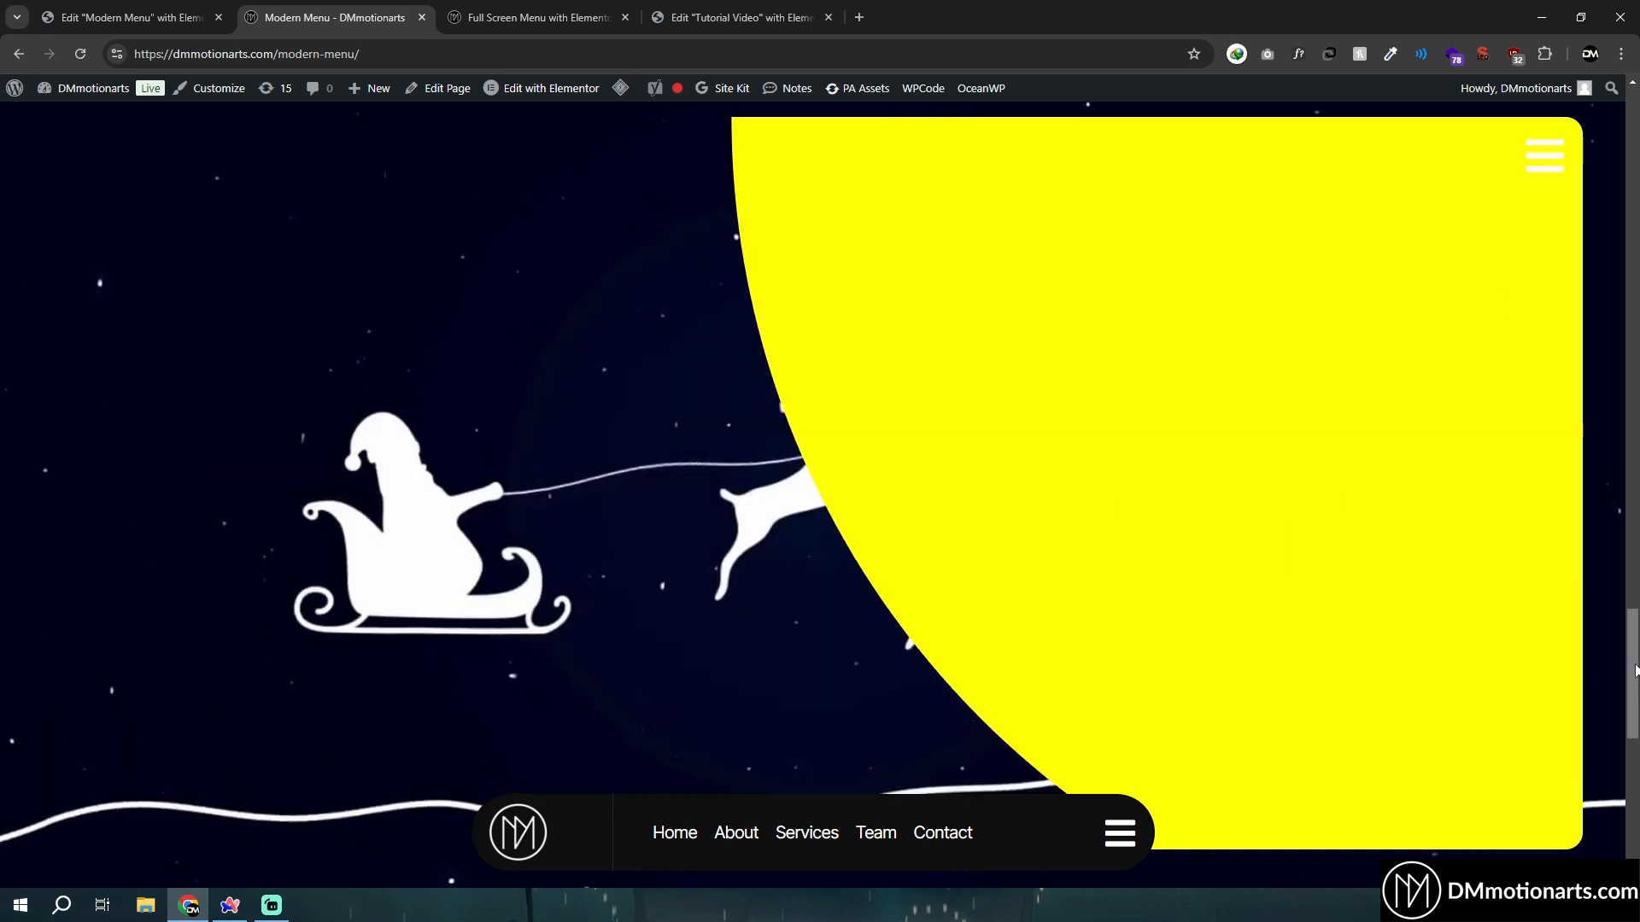
Preview the floating pill navigation bar at the end of the page, checking its Services, Contact and Team items
left_click_drag(1636, 659, 1636, 796)
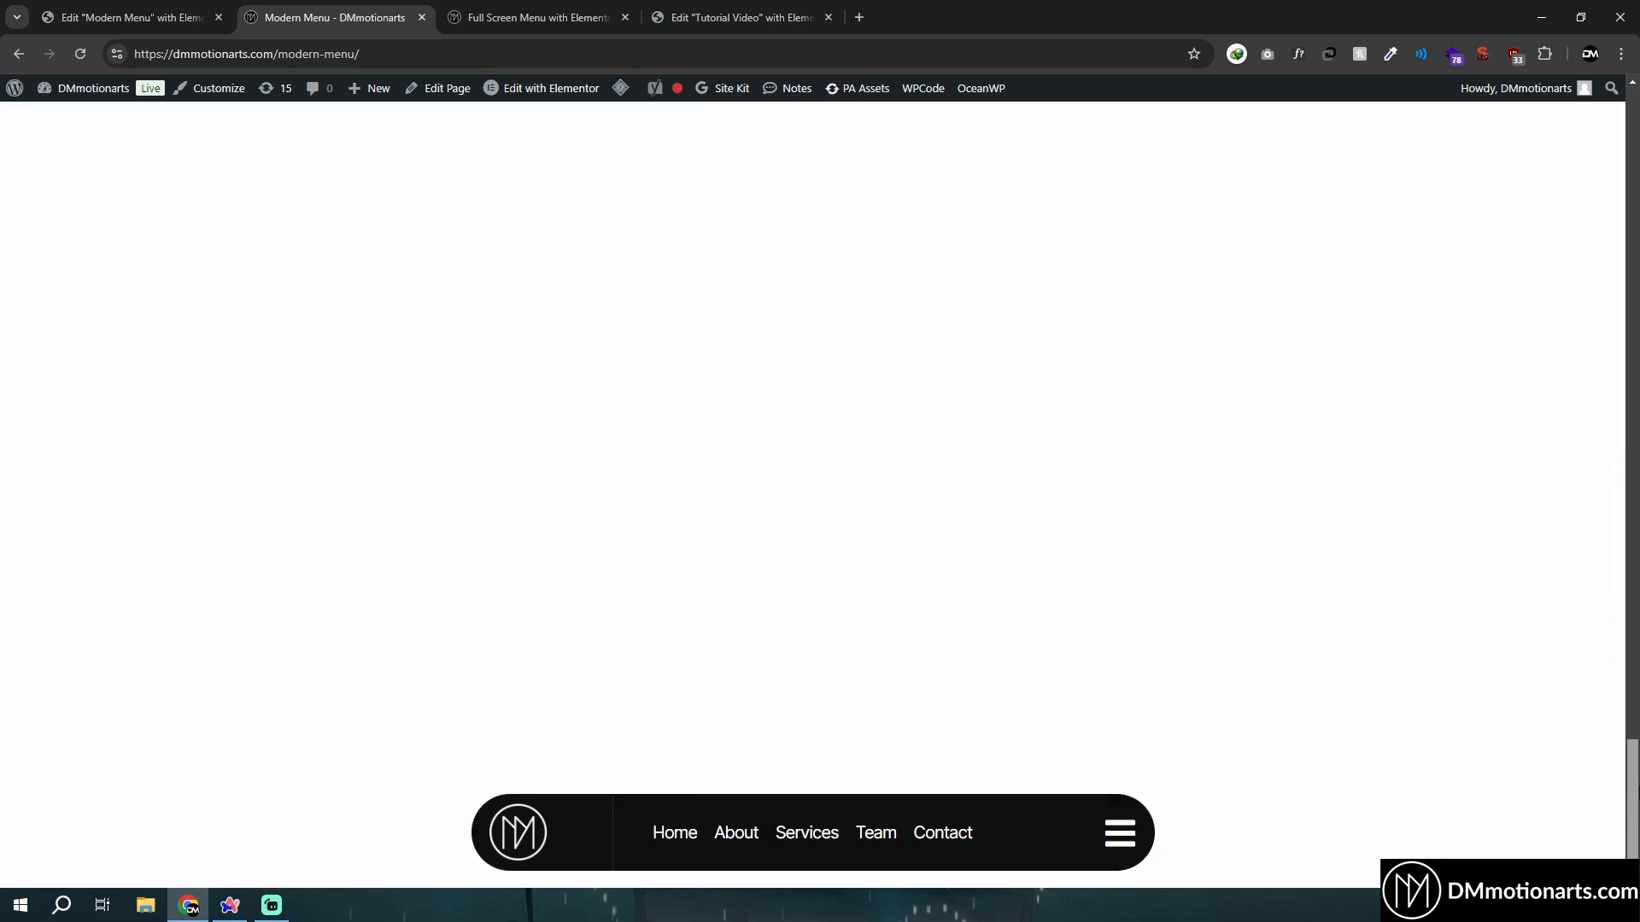
left_click(843, 838)
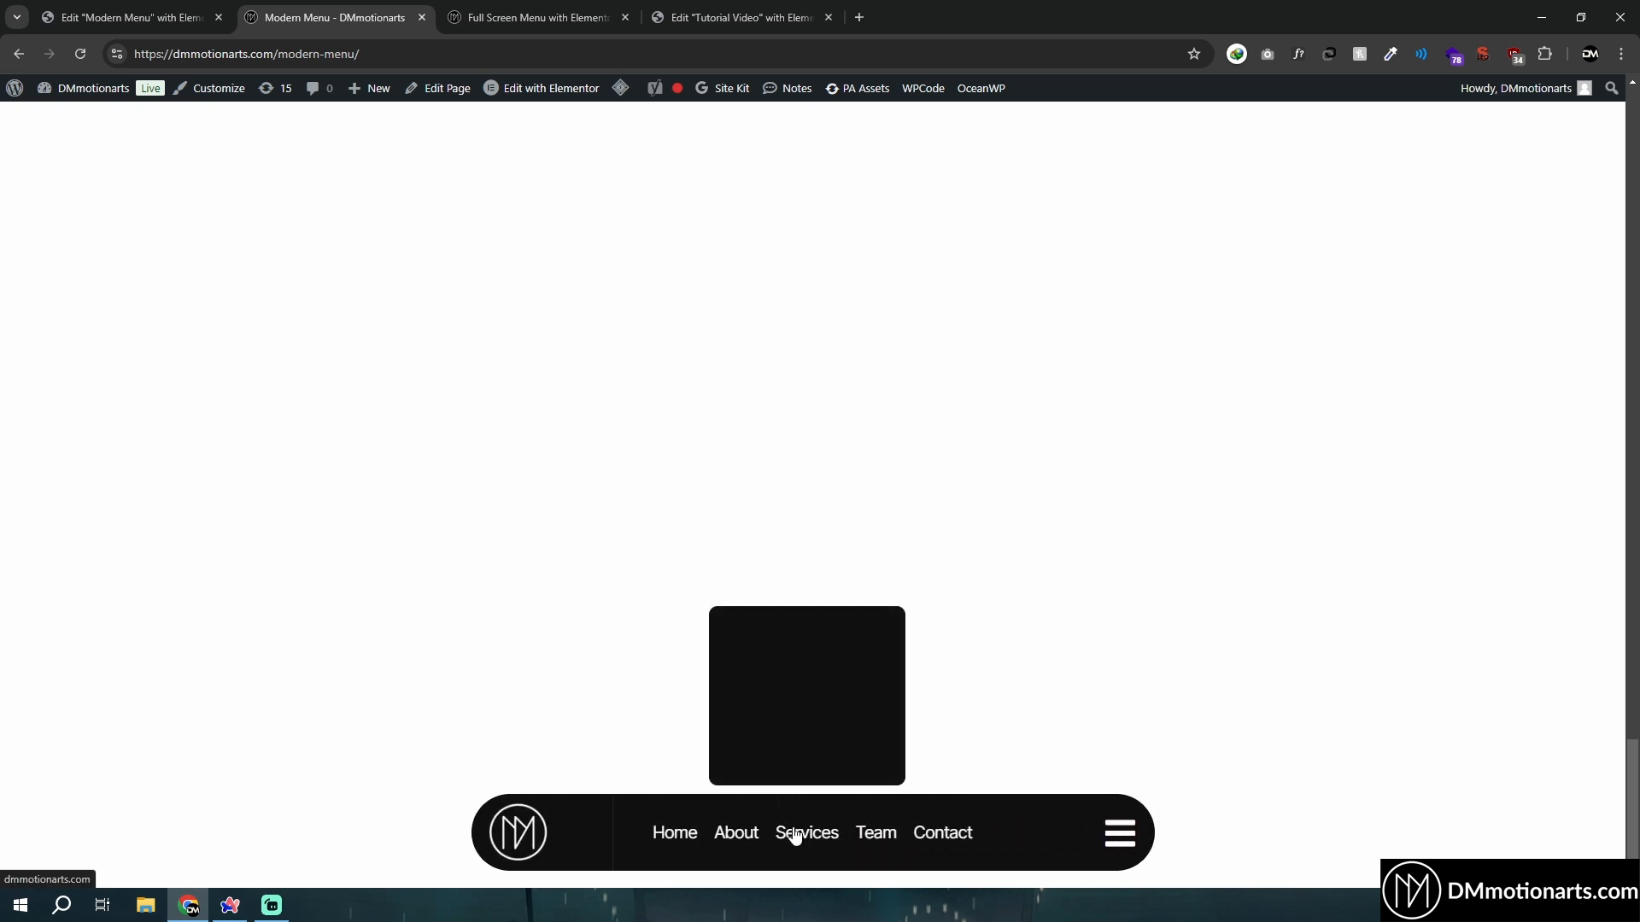
mouse_move(983, 848)
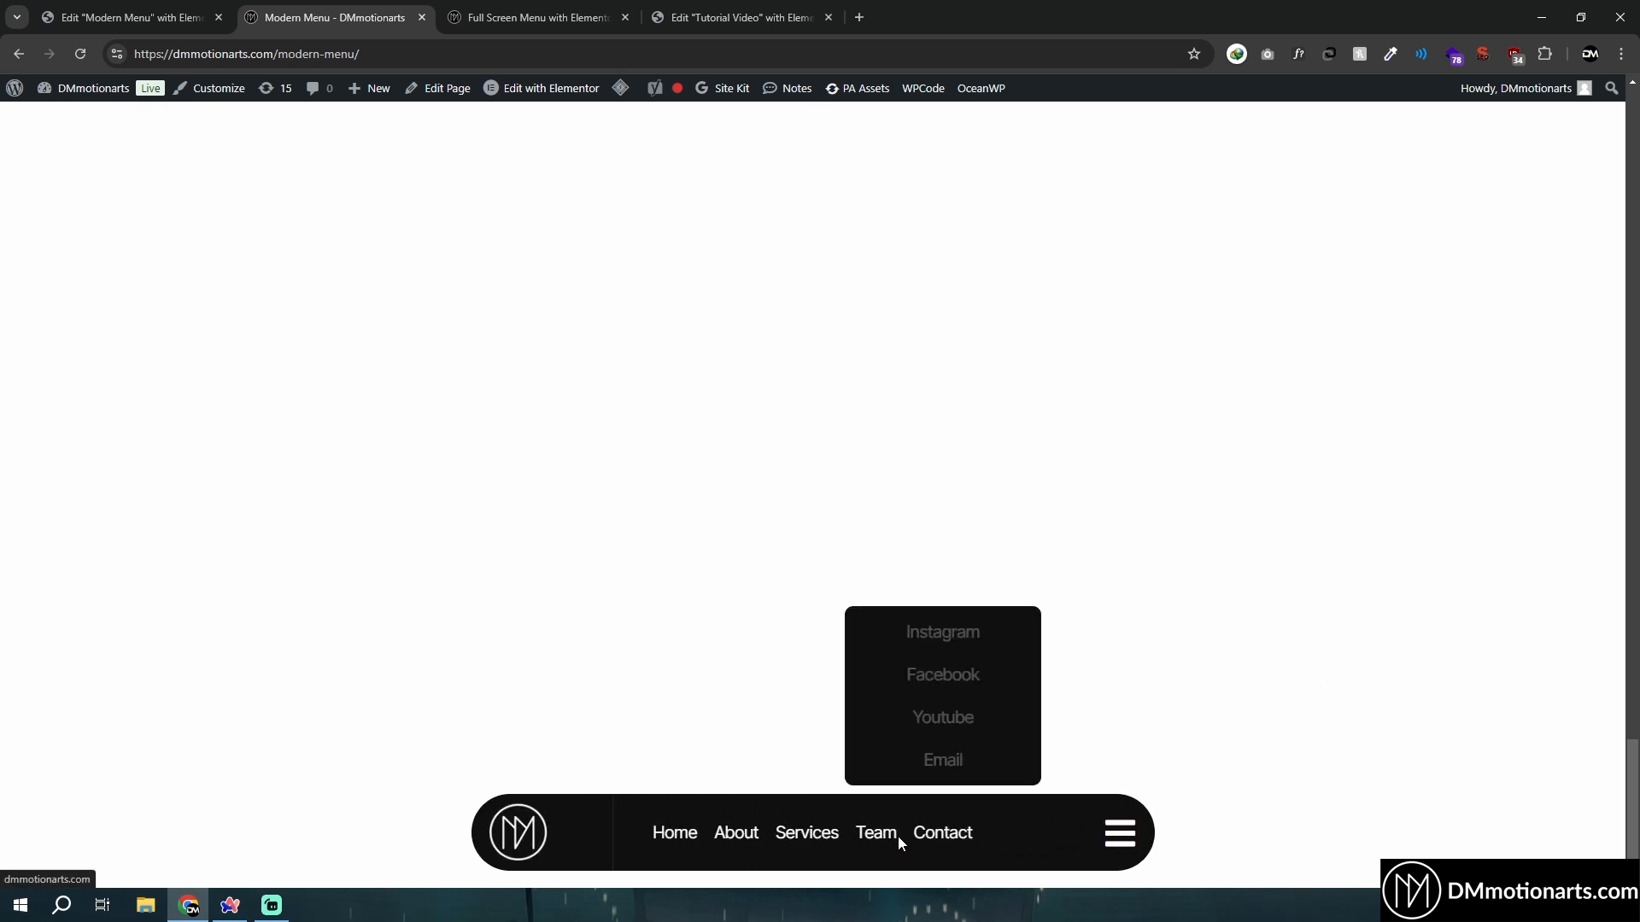
mouse_move(892, 844)
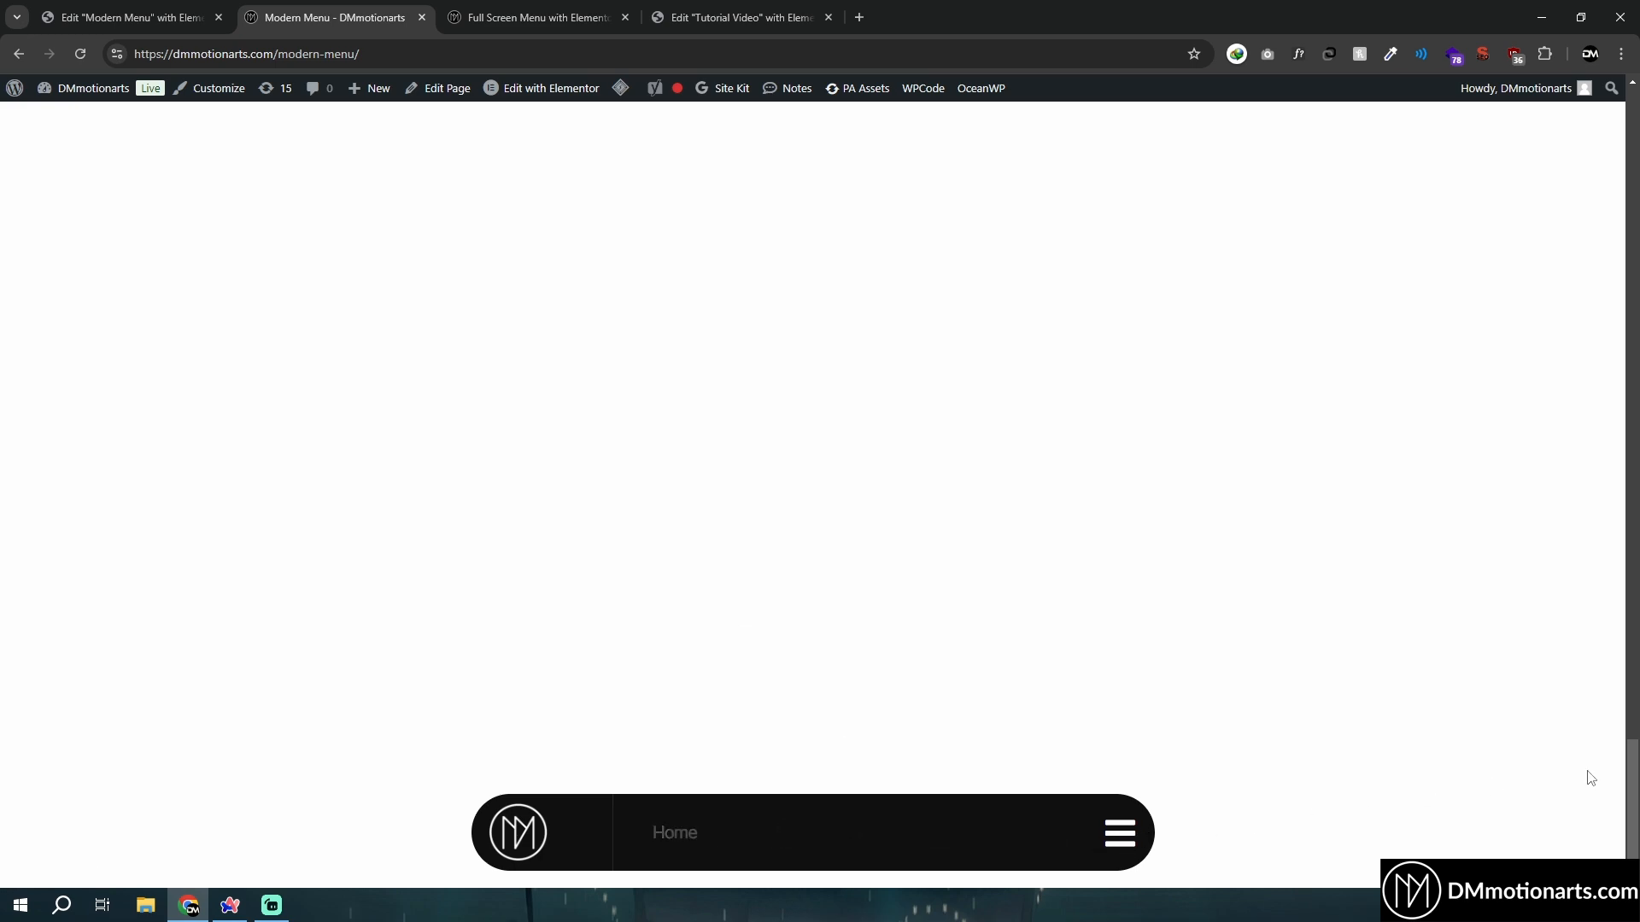
Review all the menu sections again from the start of the page and reopen the Santa sleigh section's mega menu
left_click_drag(1632, 798, 1636, 142)
scroll(820, 496, "down", 10)
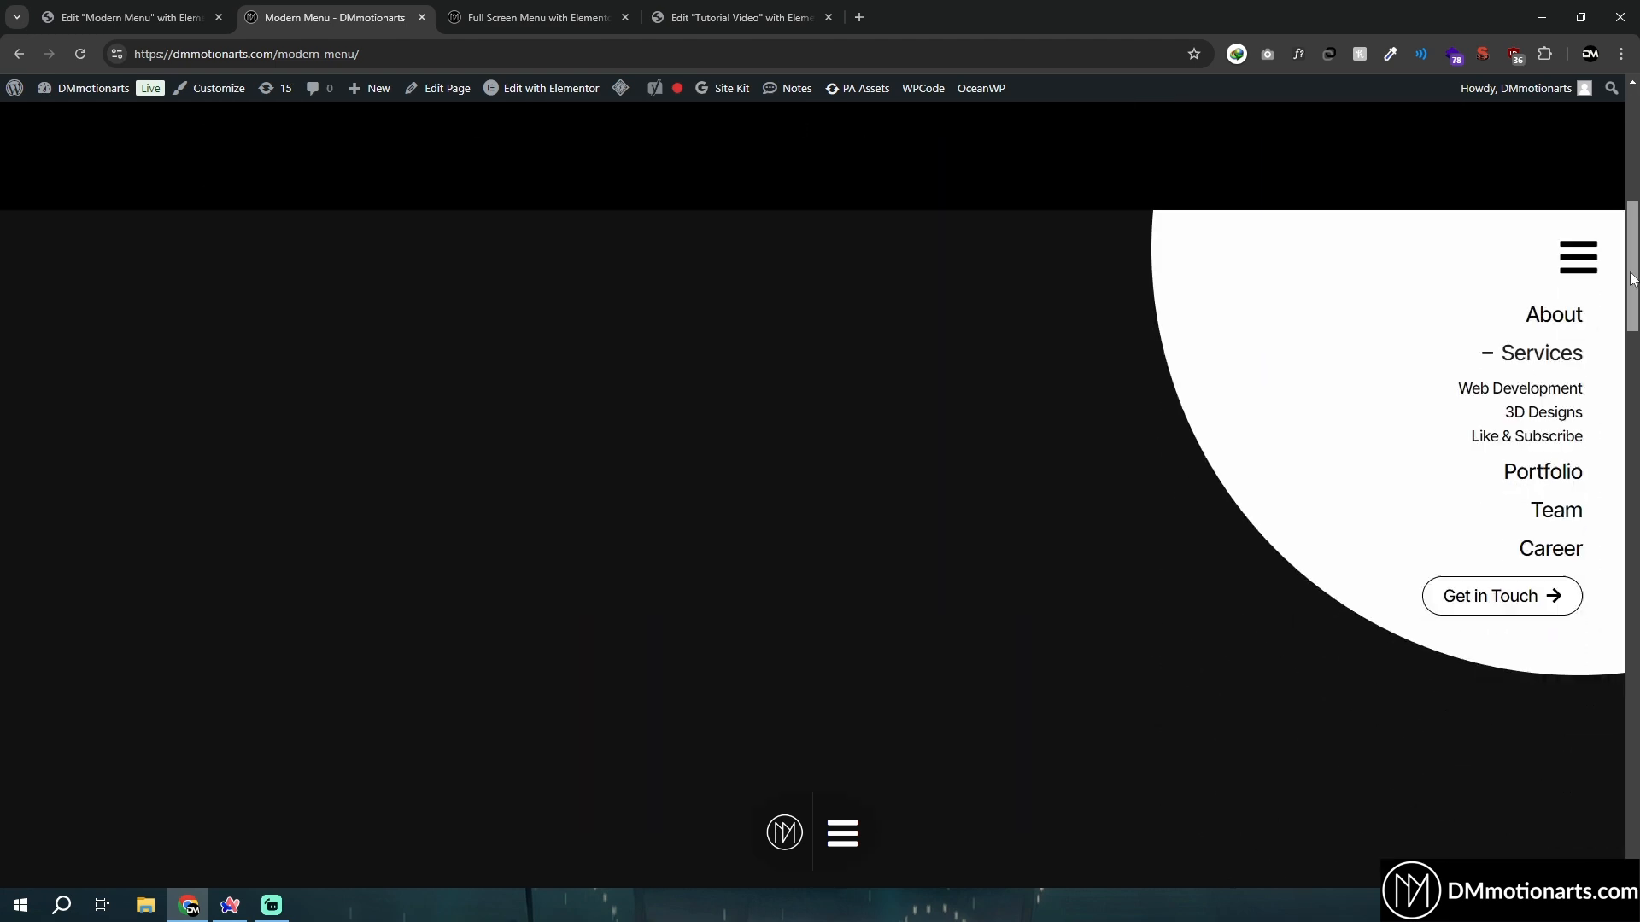
scroll(820, 496, "down", 15)
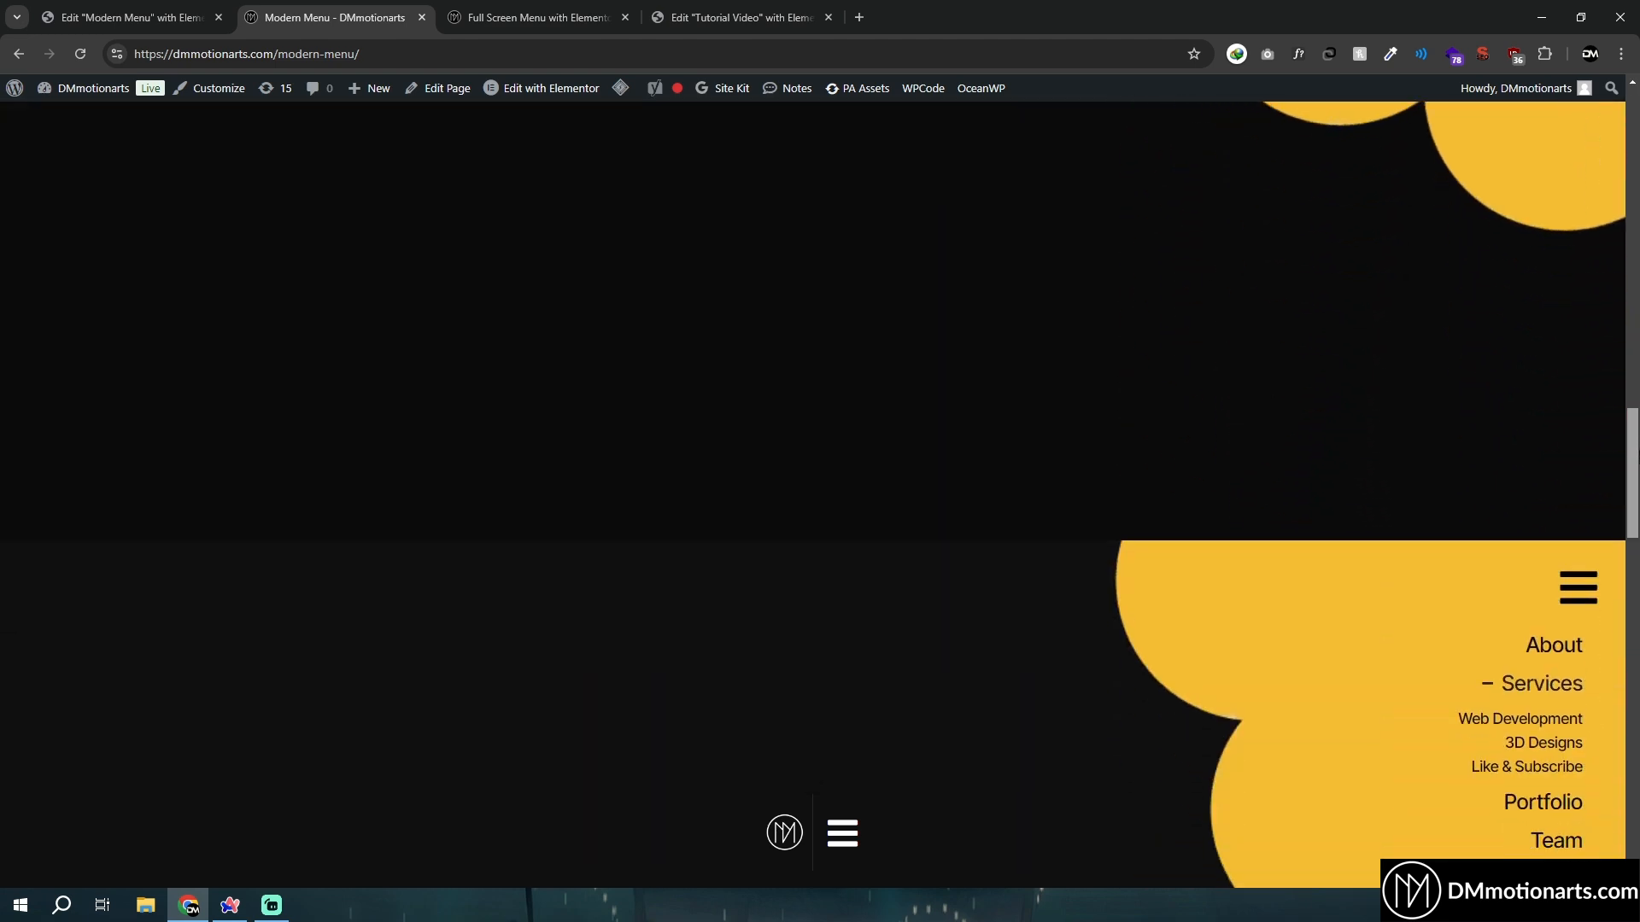
scroll(1568, 252, "down", 1)
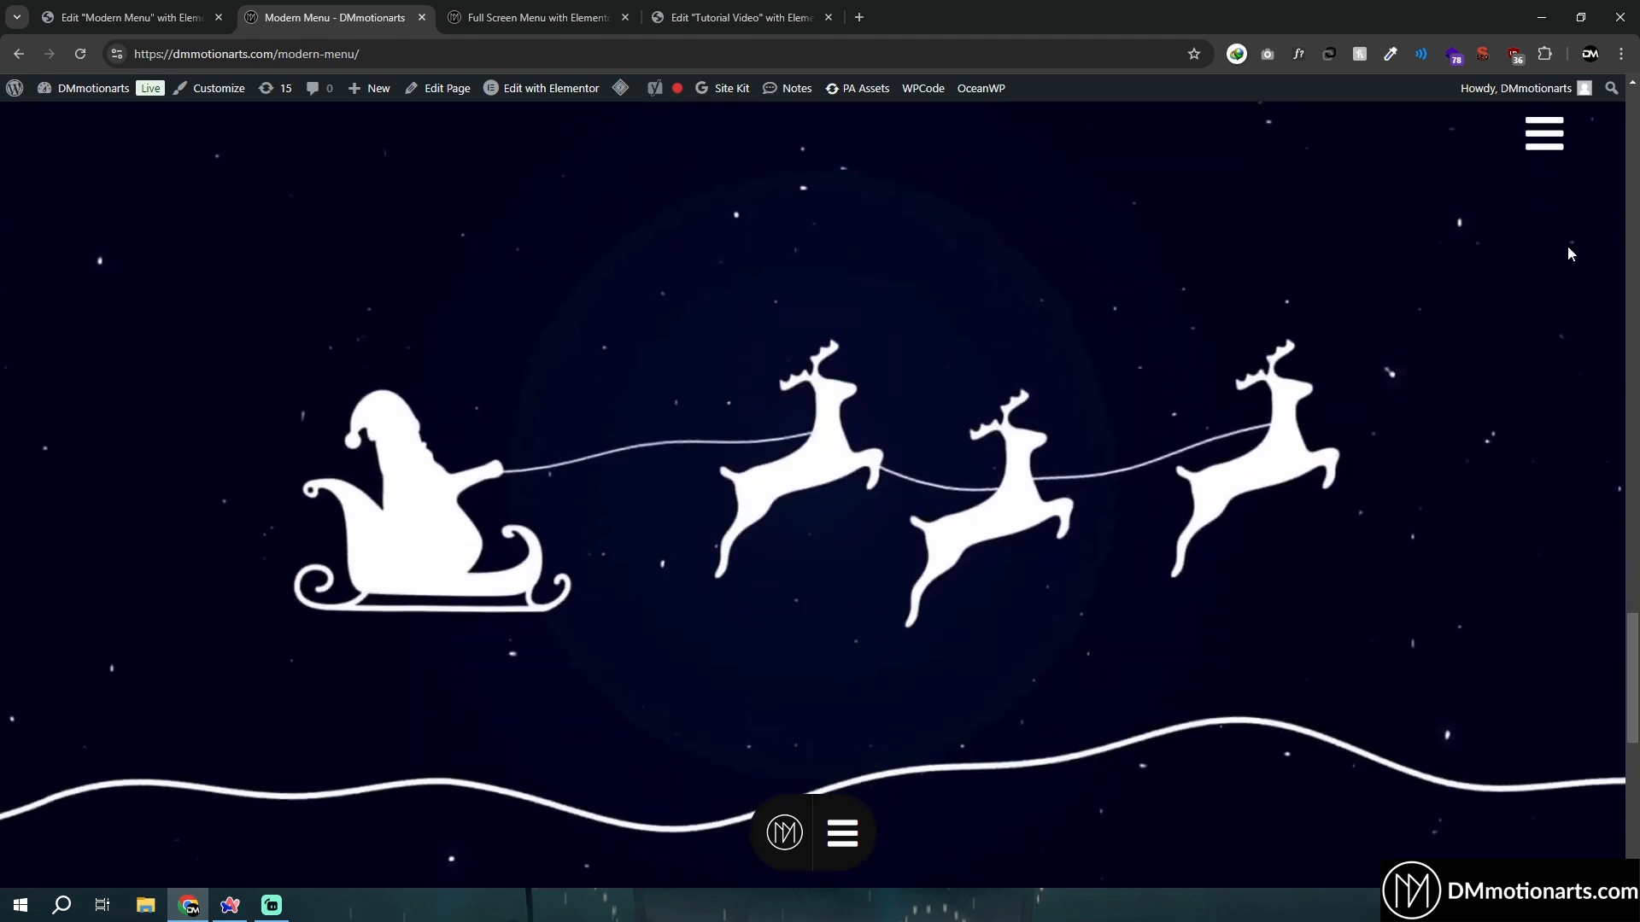
left_click(1552, 153)
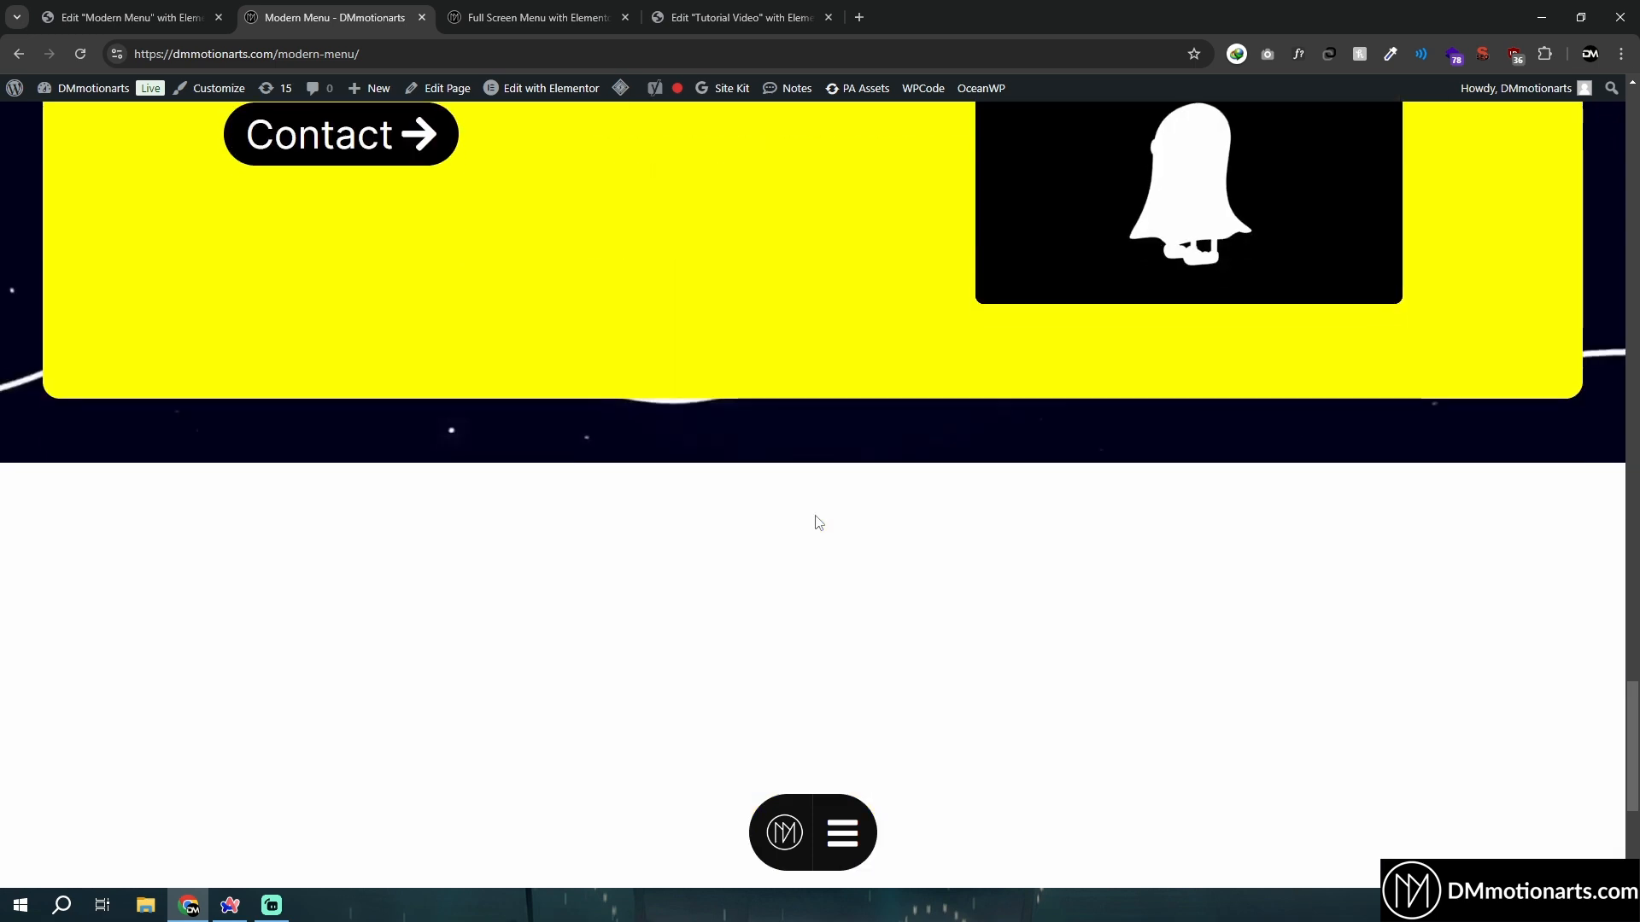
Expand the floating pill navigation bar again and preview its Team and Contact items
scroll(816, 520, "down", 7)
left_click(801, 839)
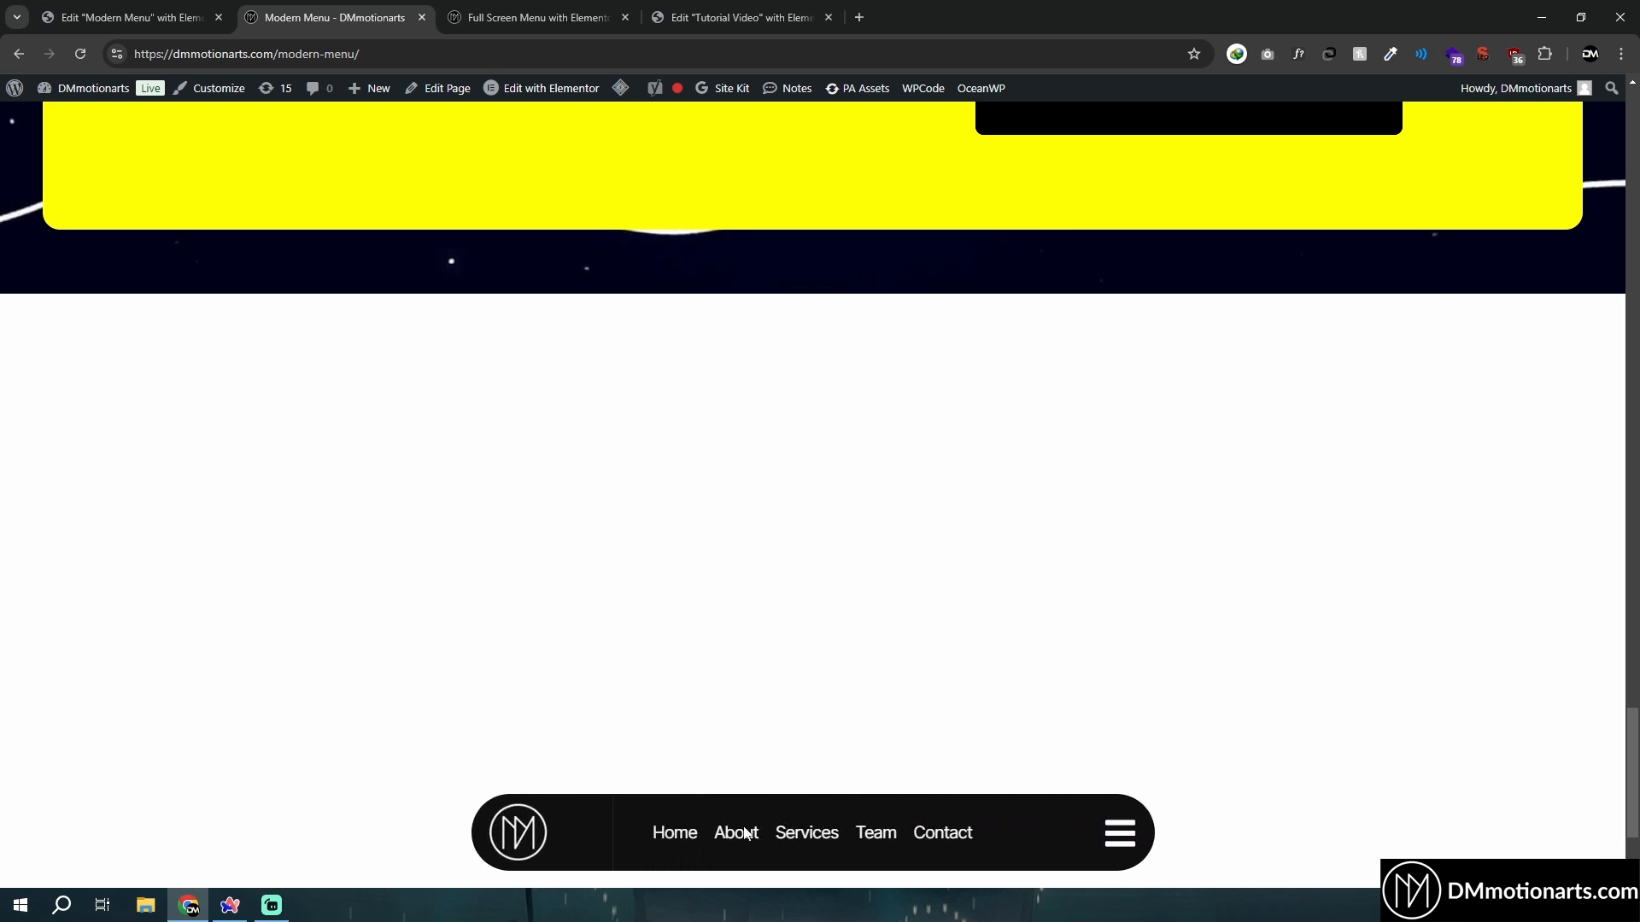
mouse_move(876, 839)
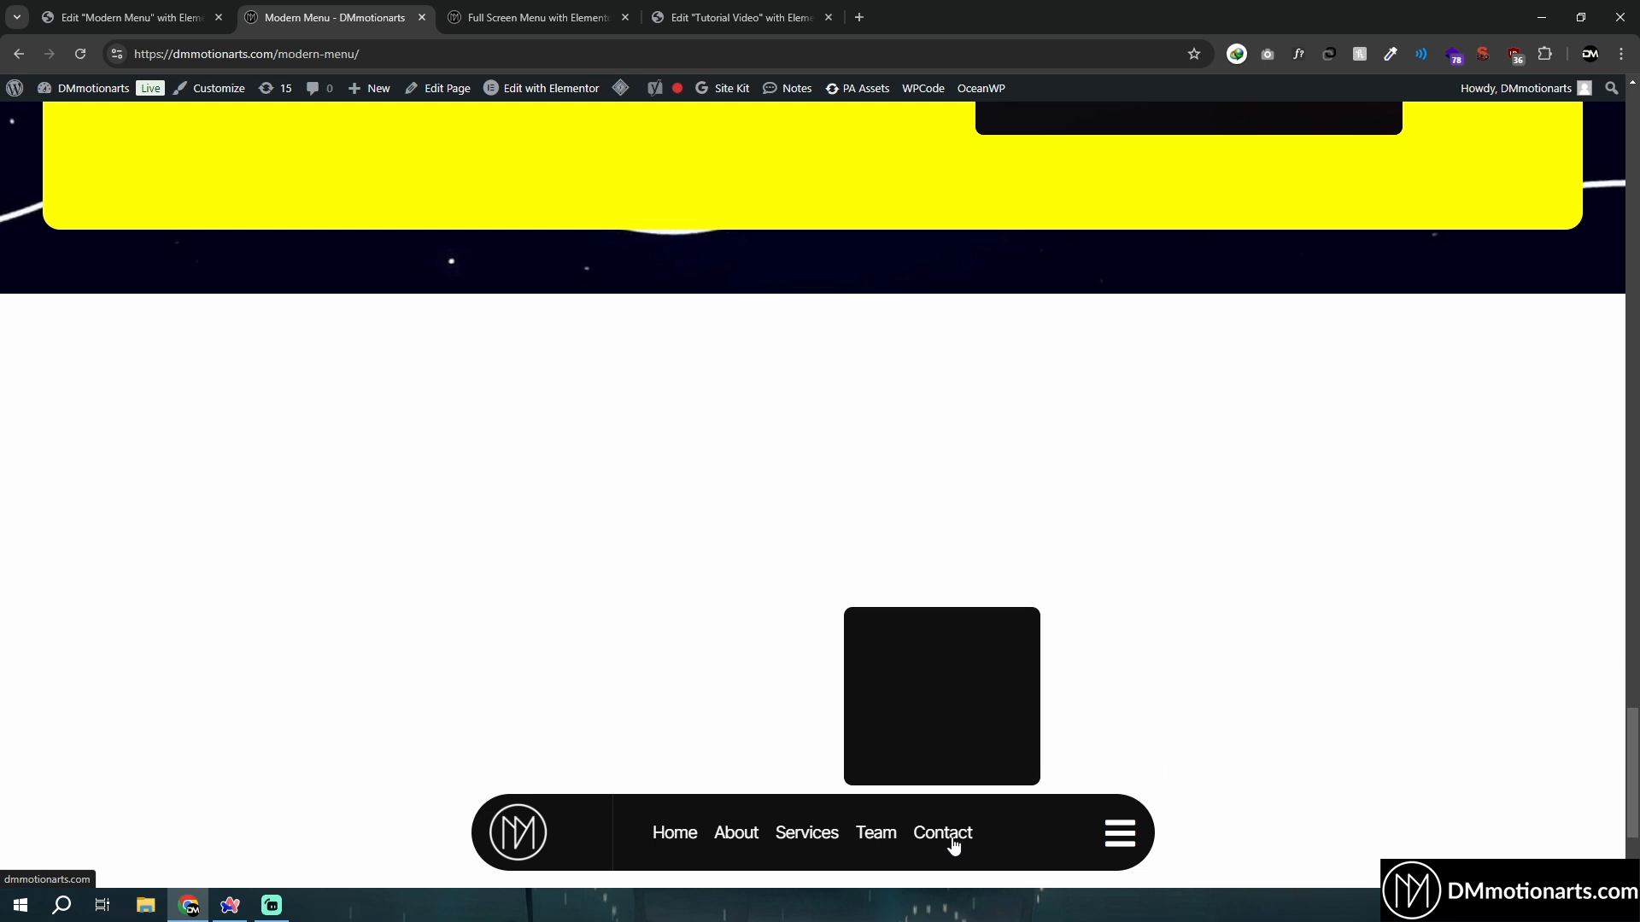
Switch to the Full Screen Menu with Elementor page and preview its first split red and black menu, opening and closing it
left_click(500, 10)
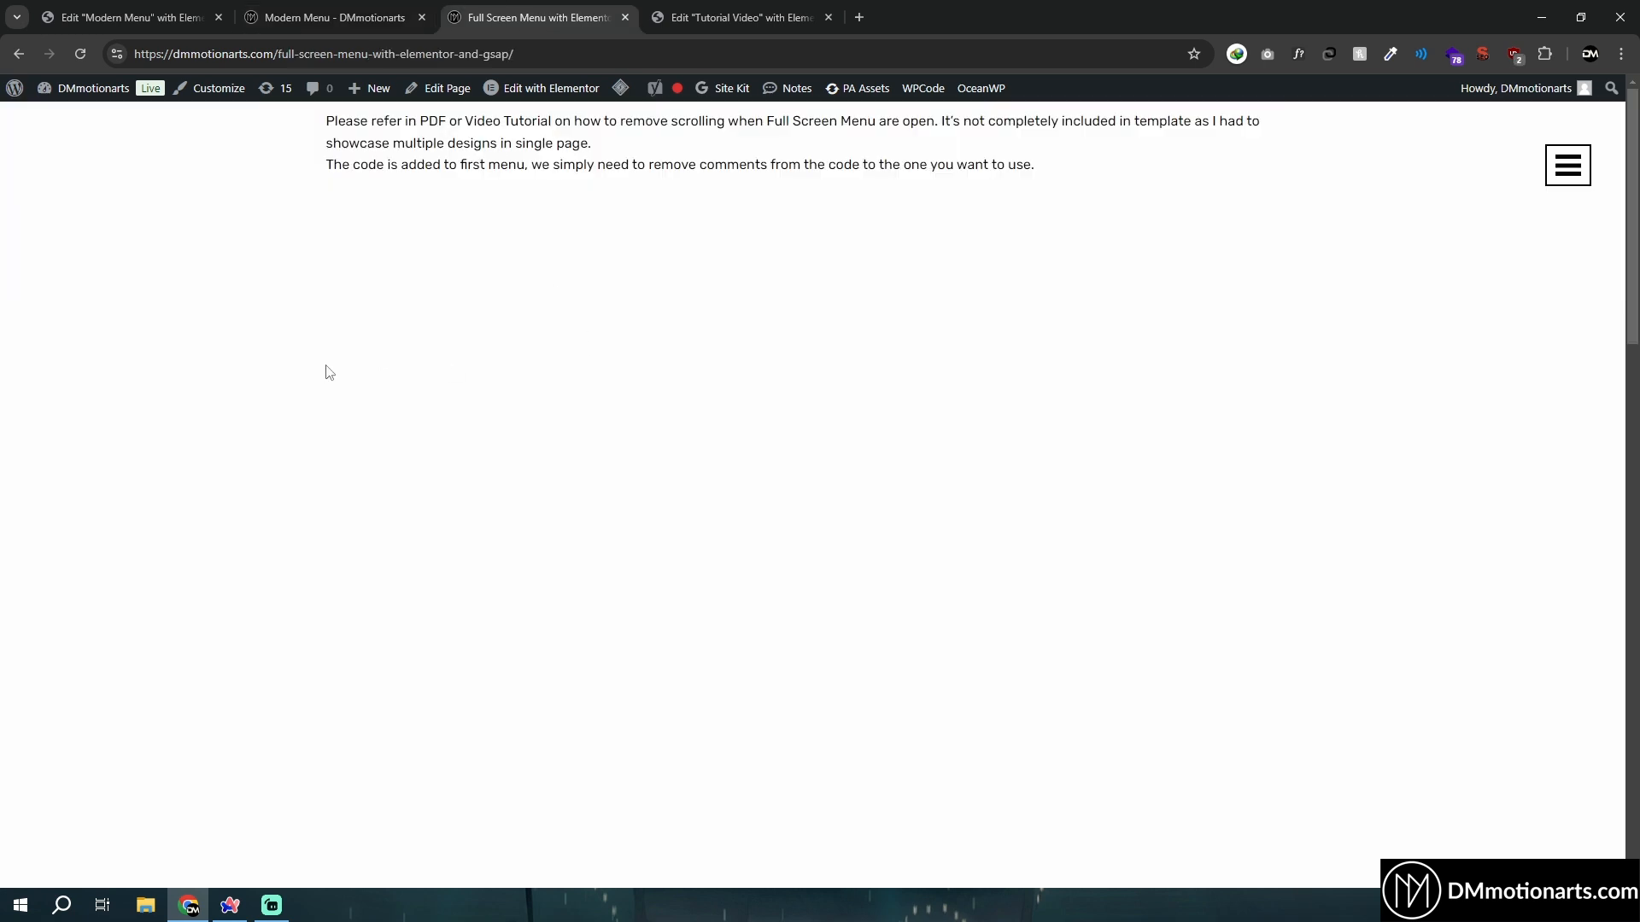
left_click(1569, 166)
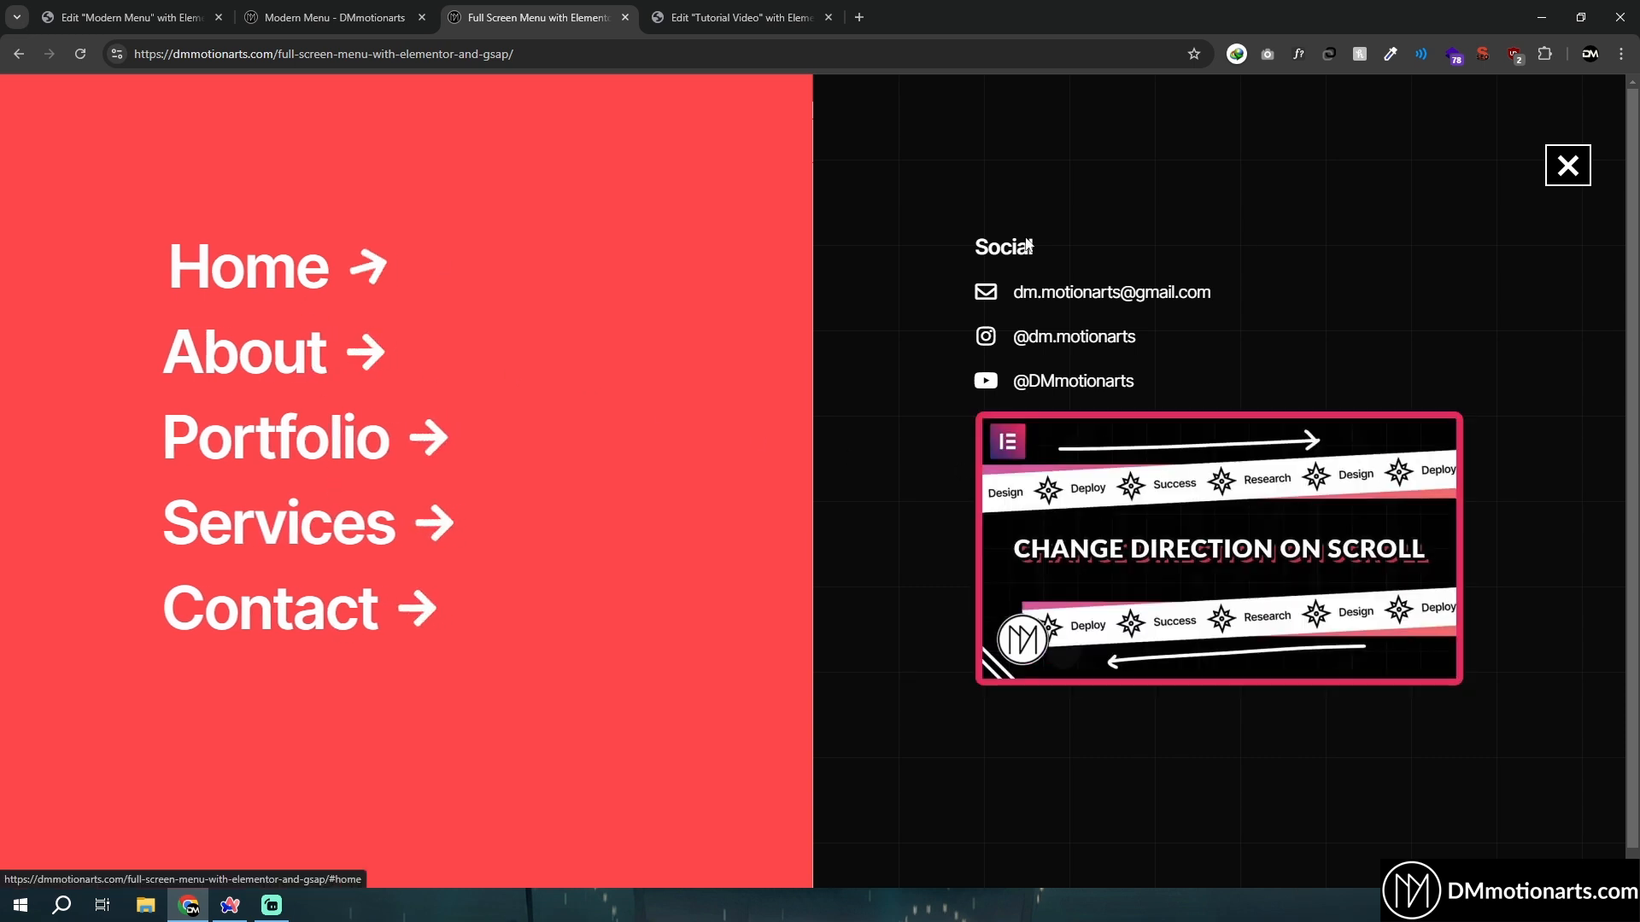
left_click(1567, 165)
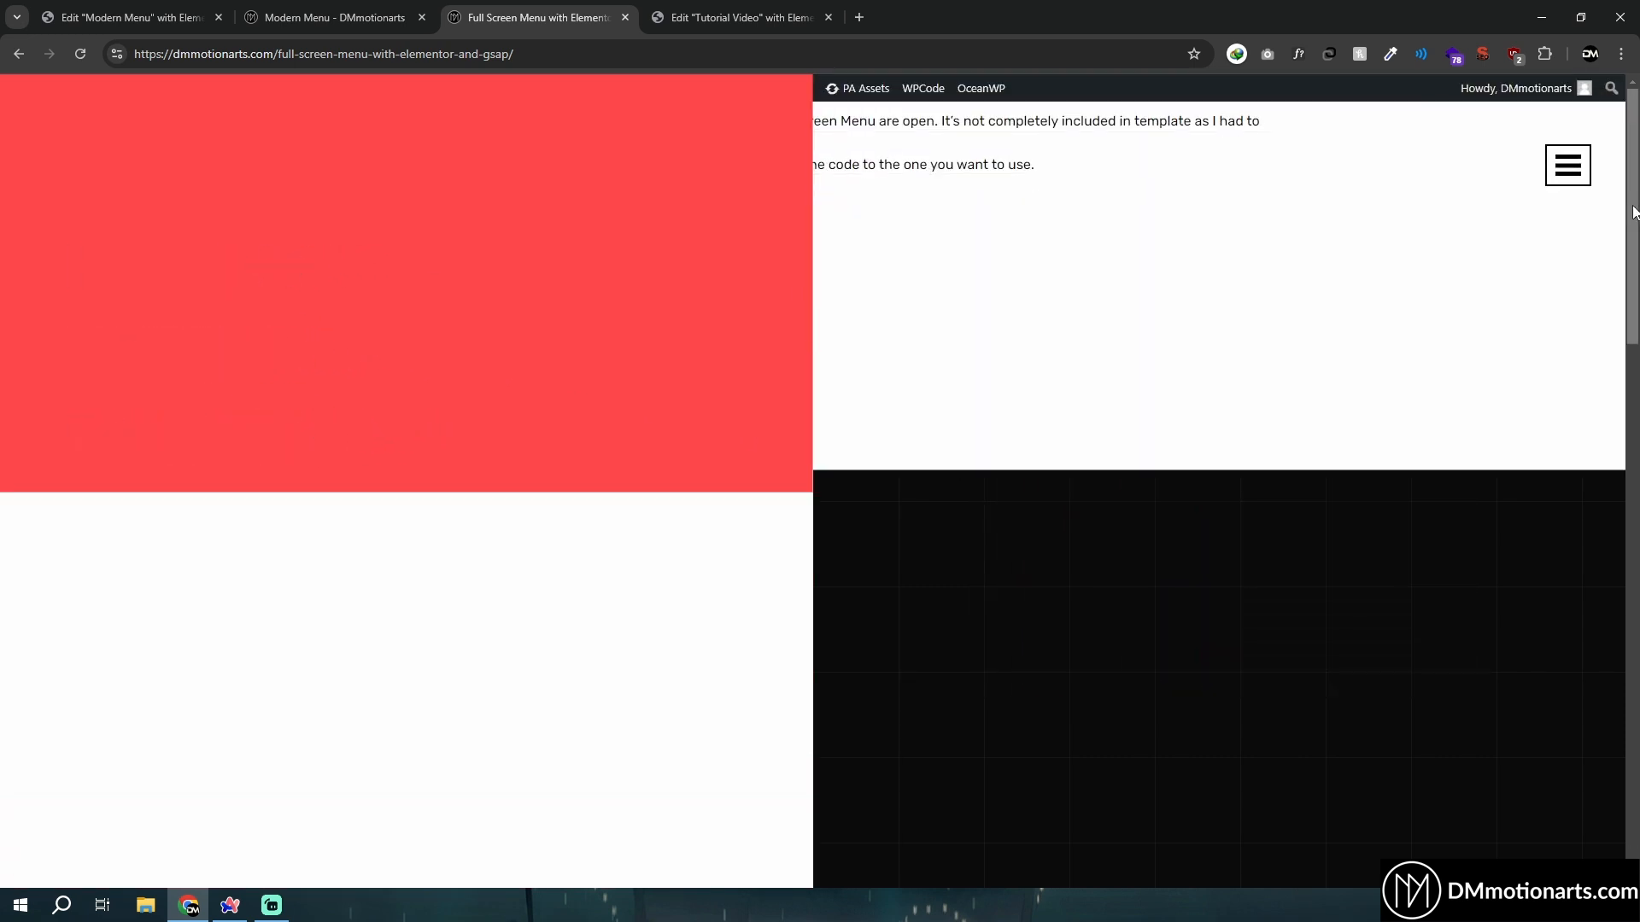
Preview the five-column image menu and the pink-purple gradient menu on the page, opening and closing each
left_click_drag(1633, 214, 1638, 461)
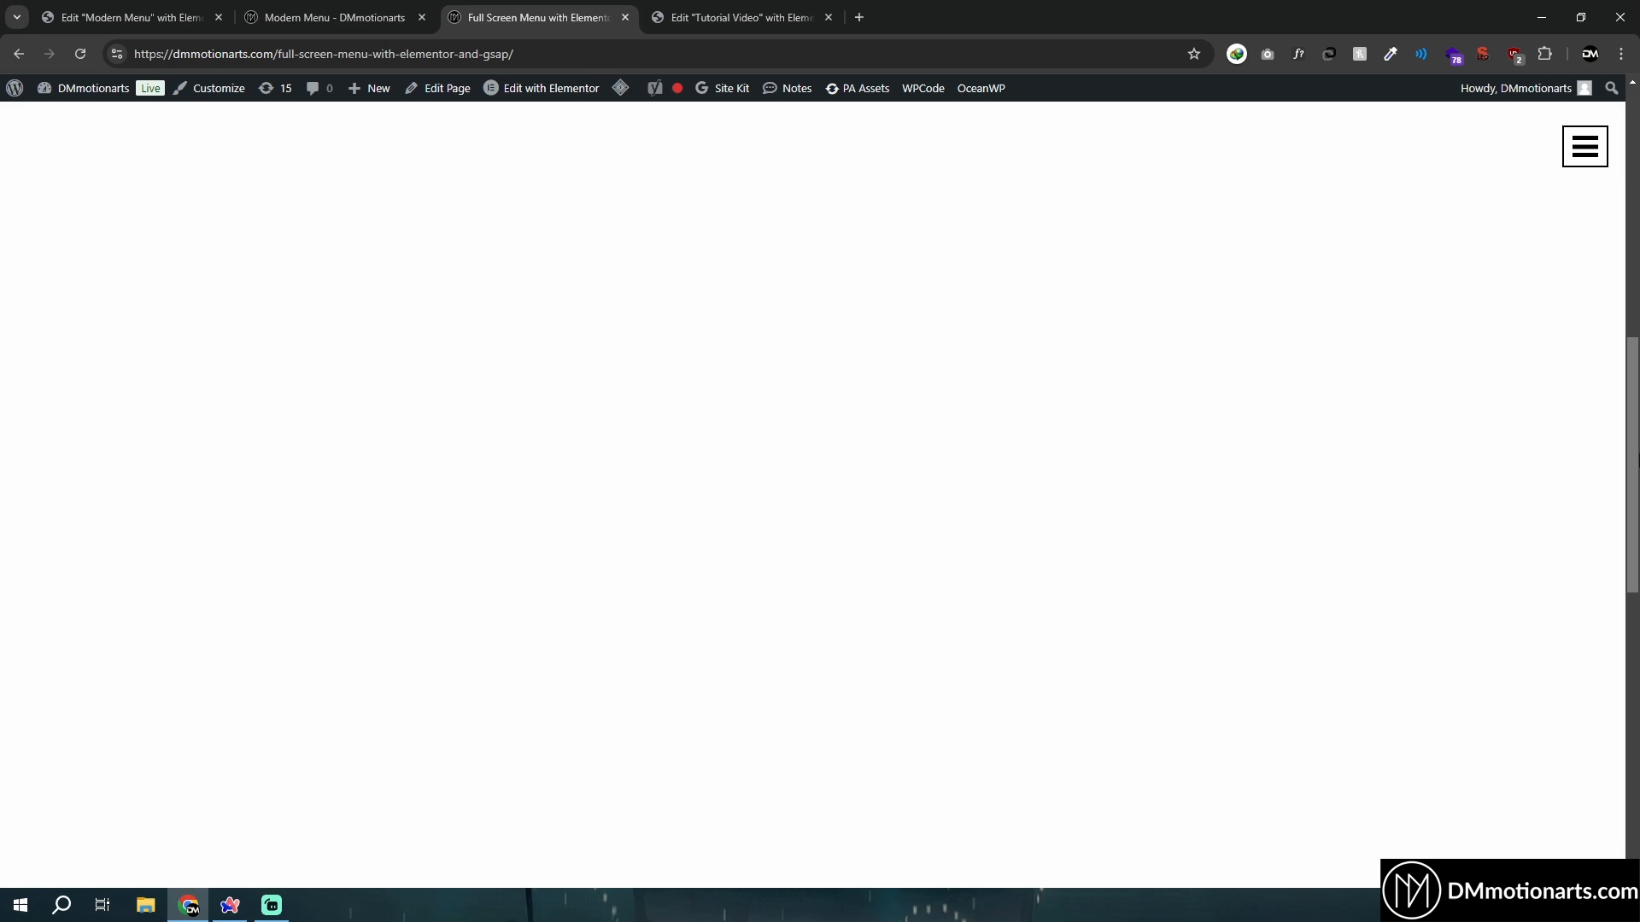
left_click(1576, 136)
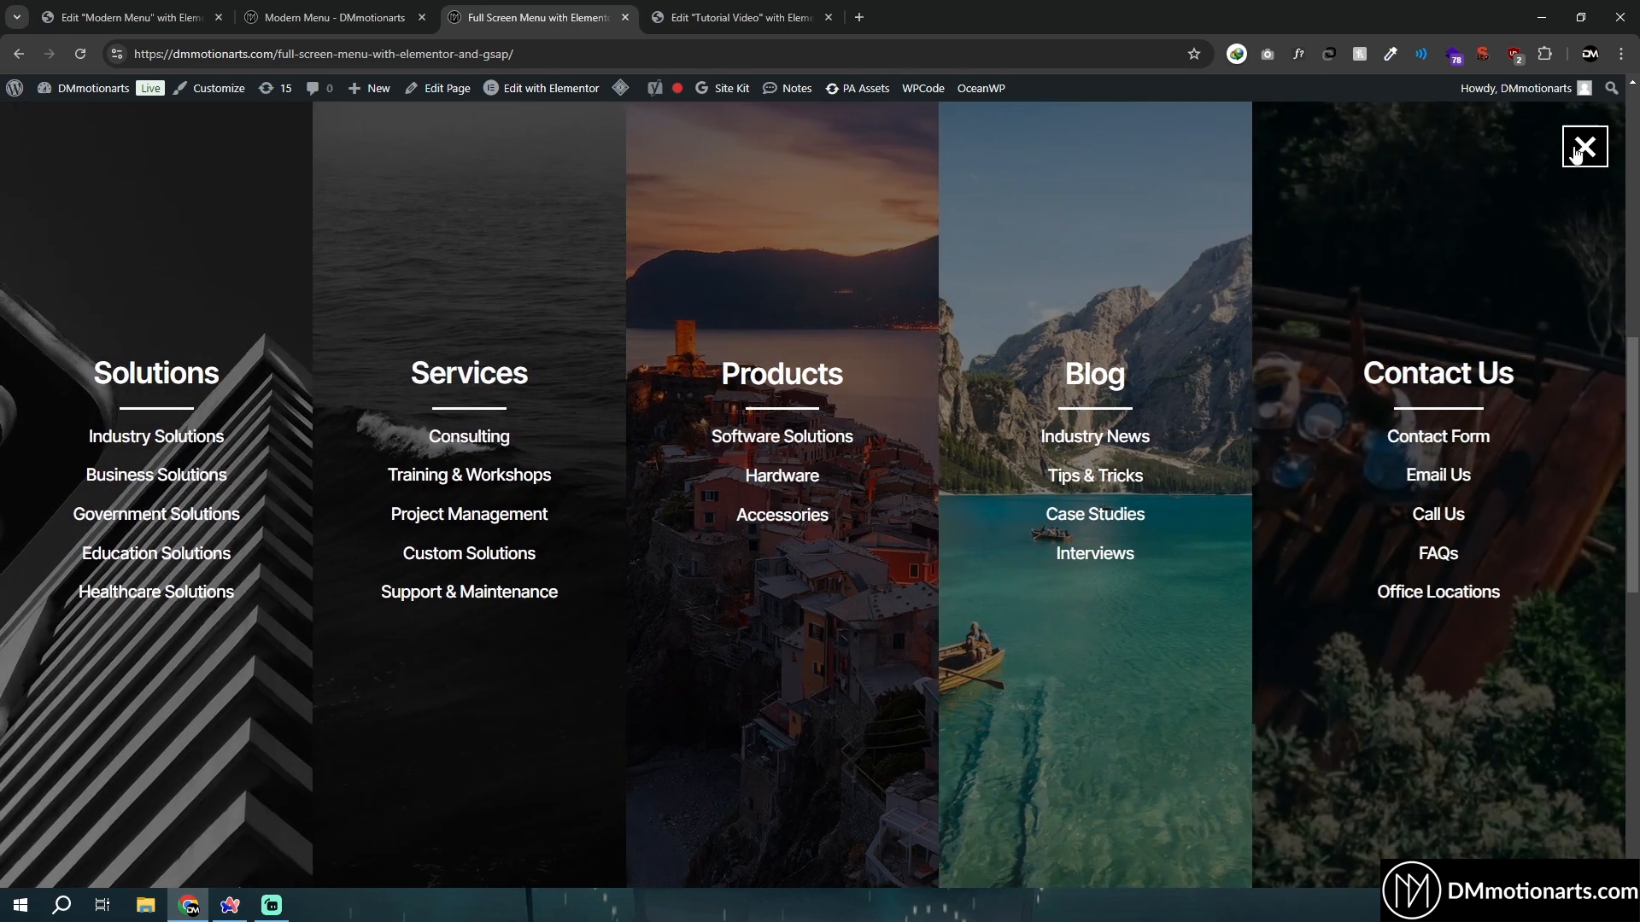
left_click(1577, 151)
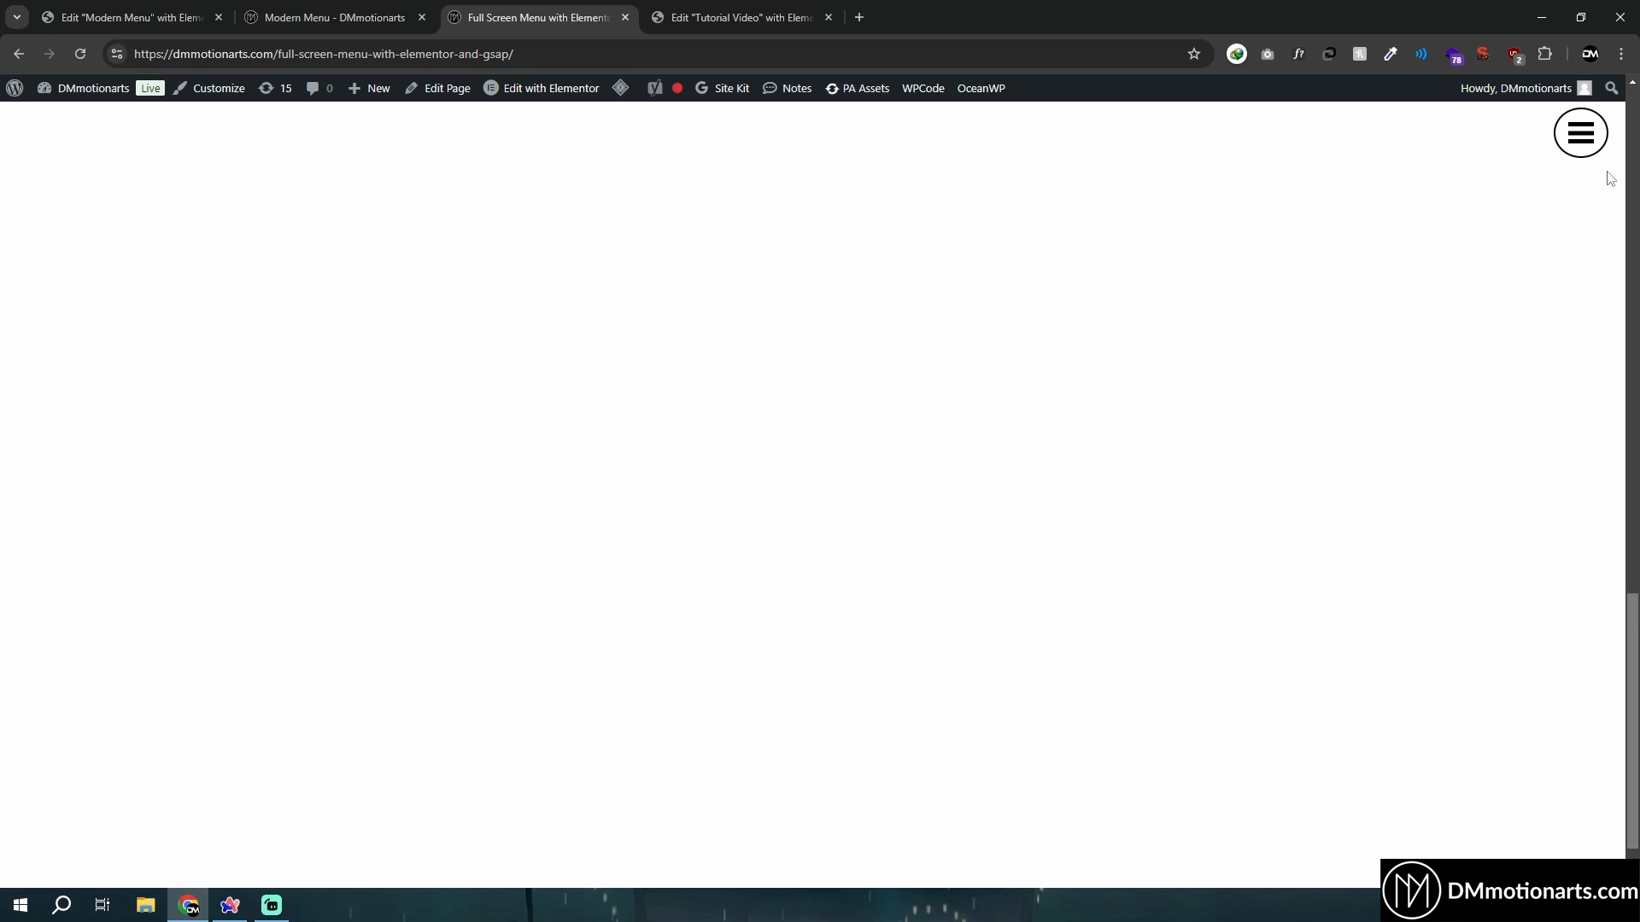
left_click(1587, 132)
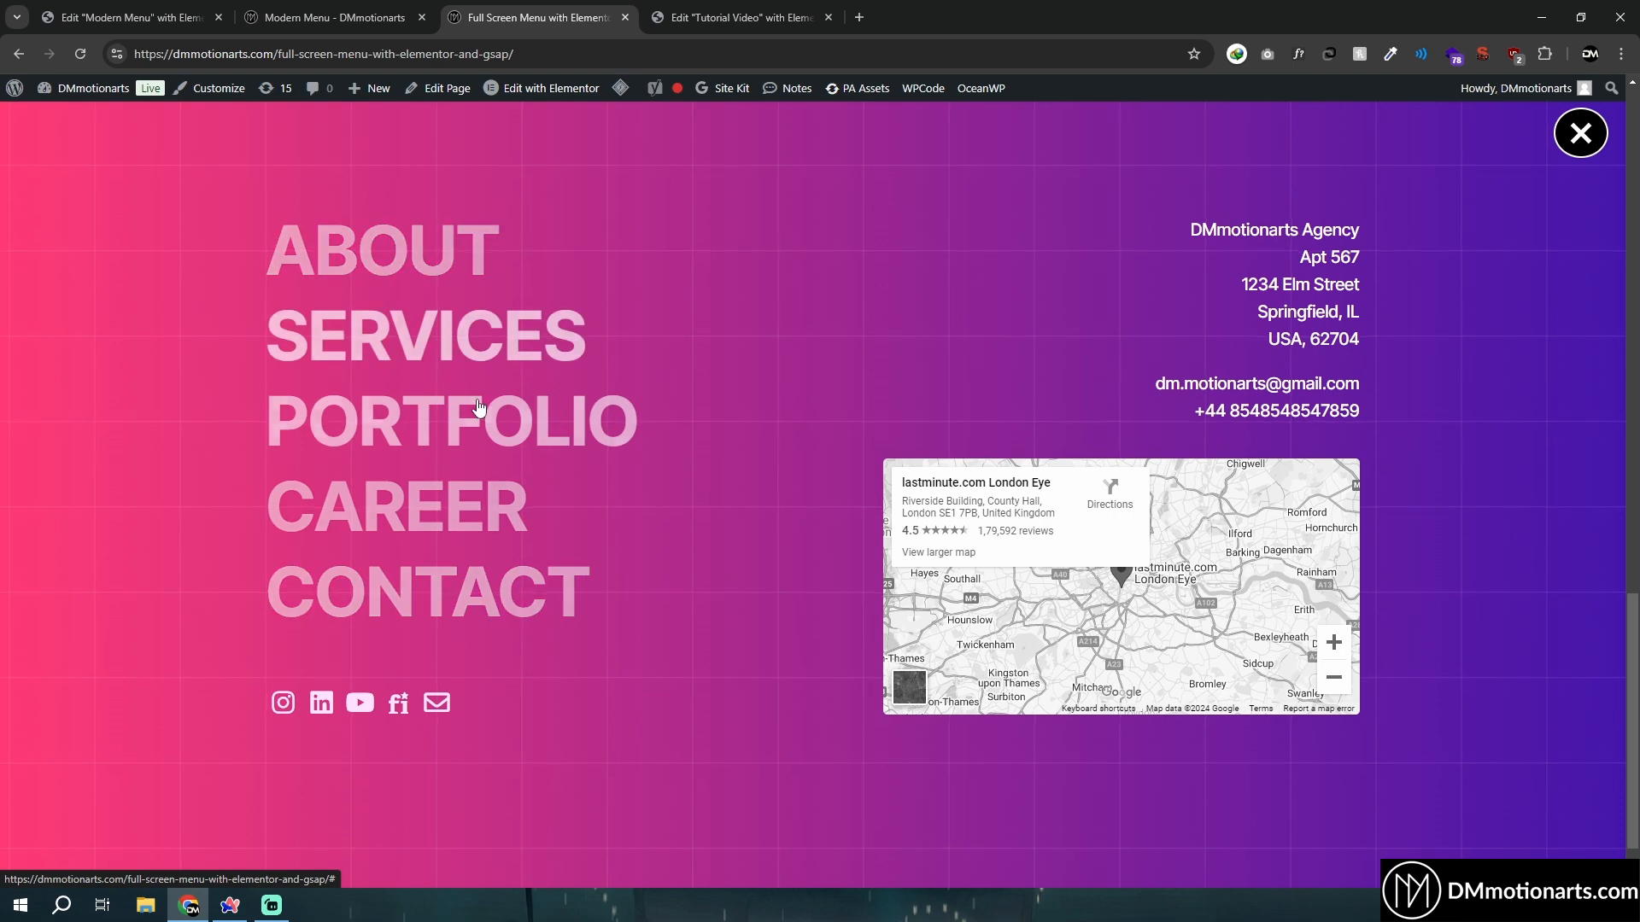
left_click(1587, 135)
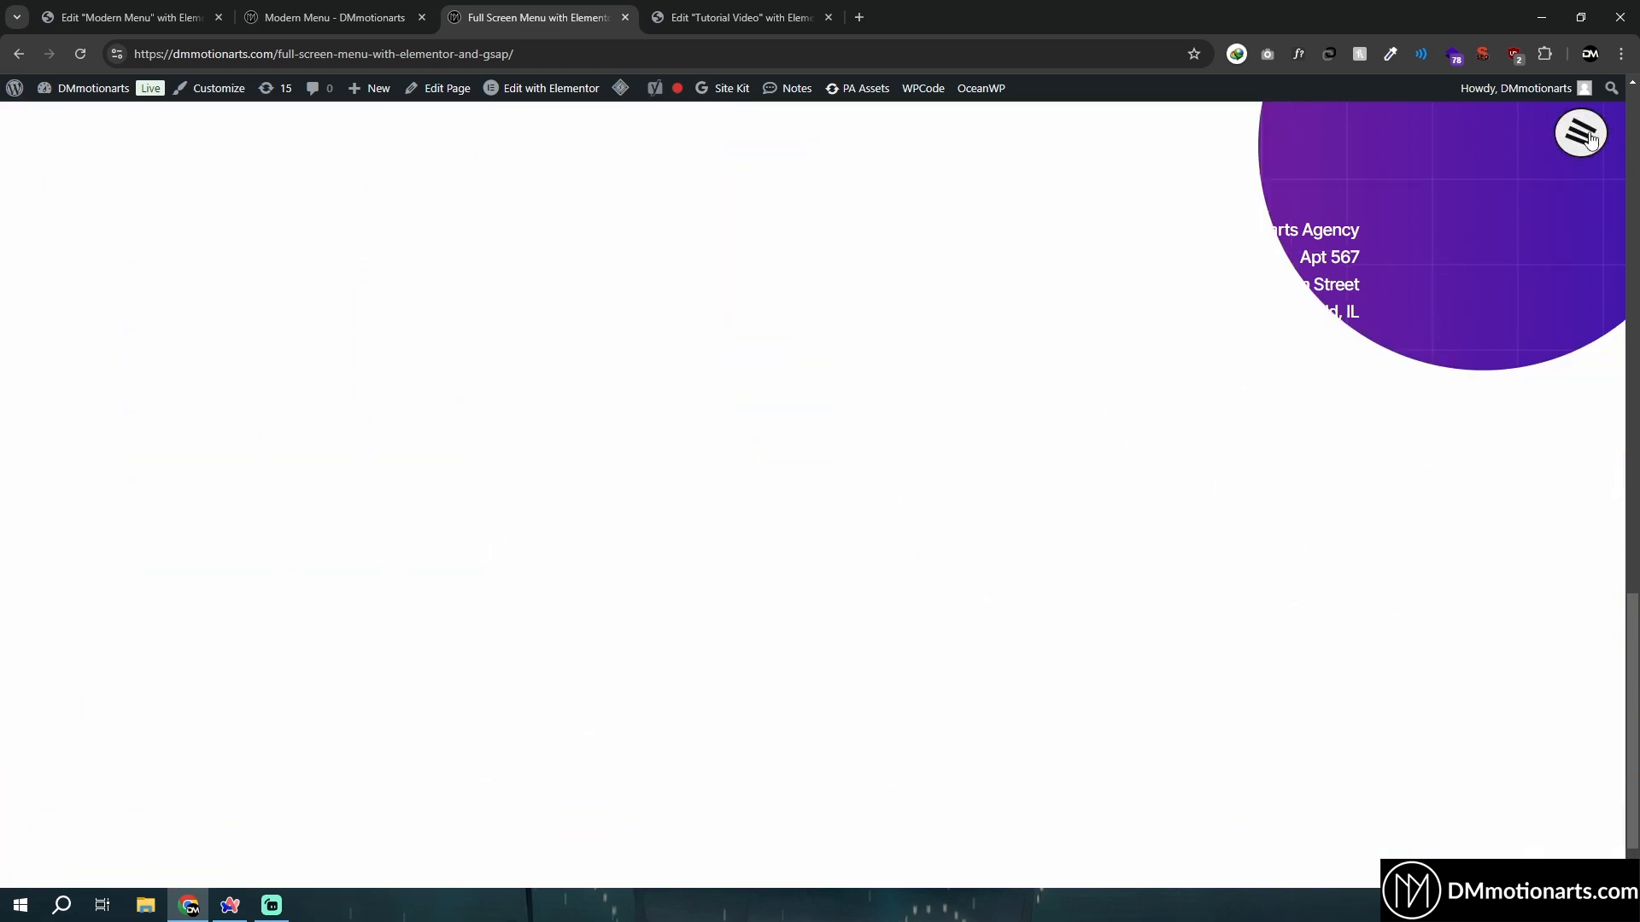
Preview the pink-purple gradient menu once more, close it, and return to the start of the Modern Menu page
left_click(1590, 139)
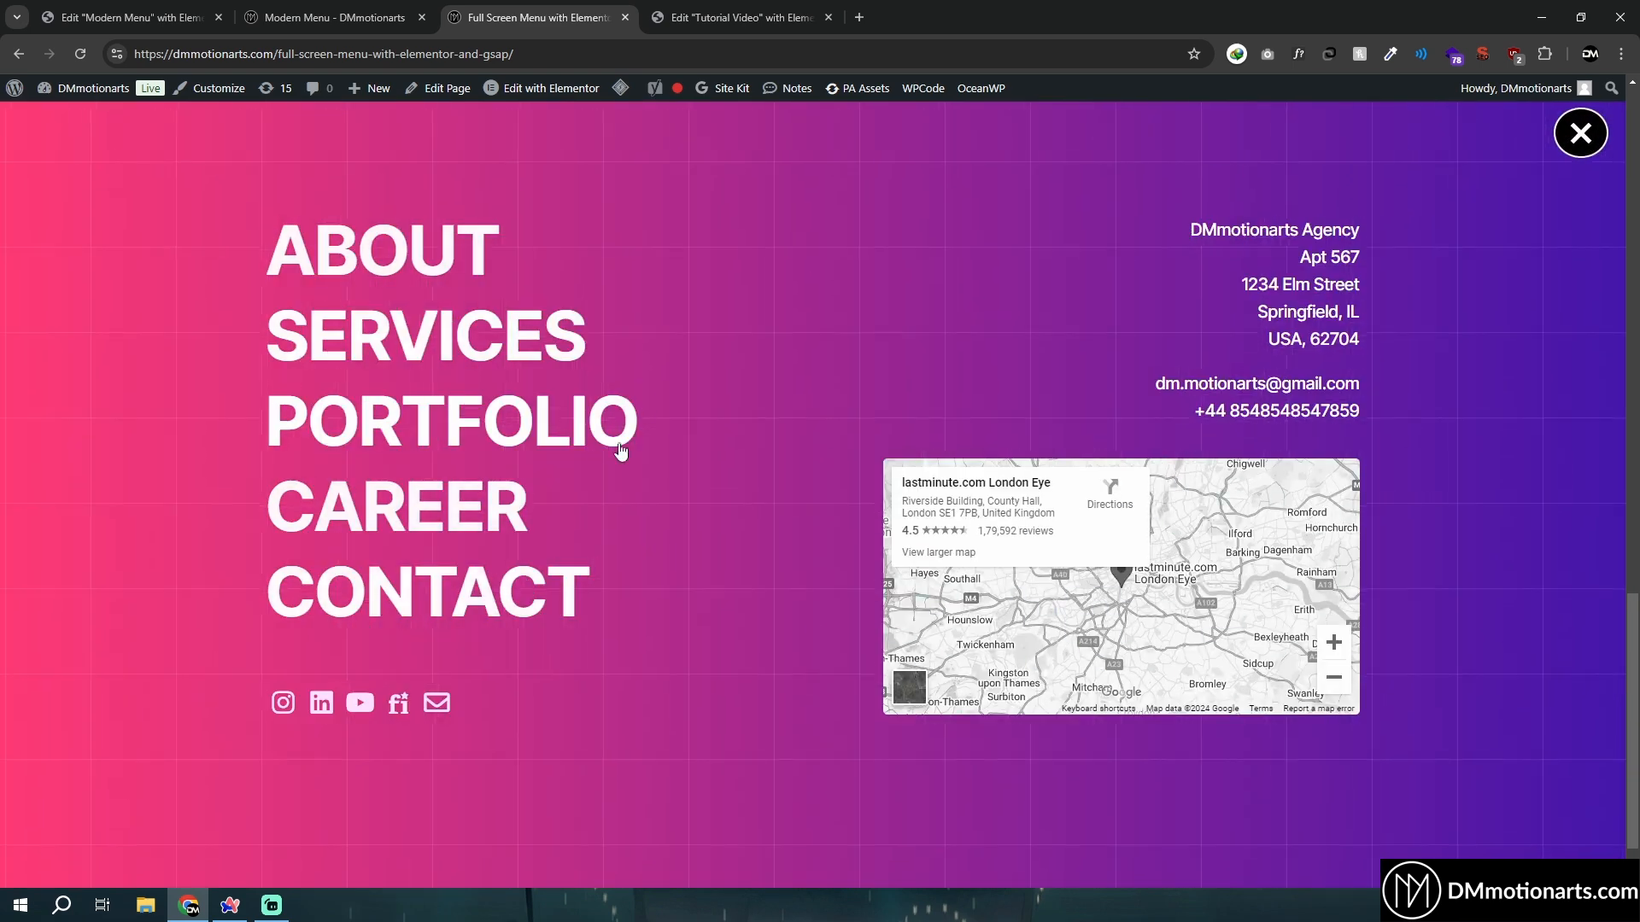
left_click(1590, 130)
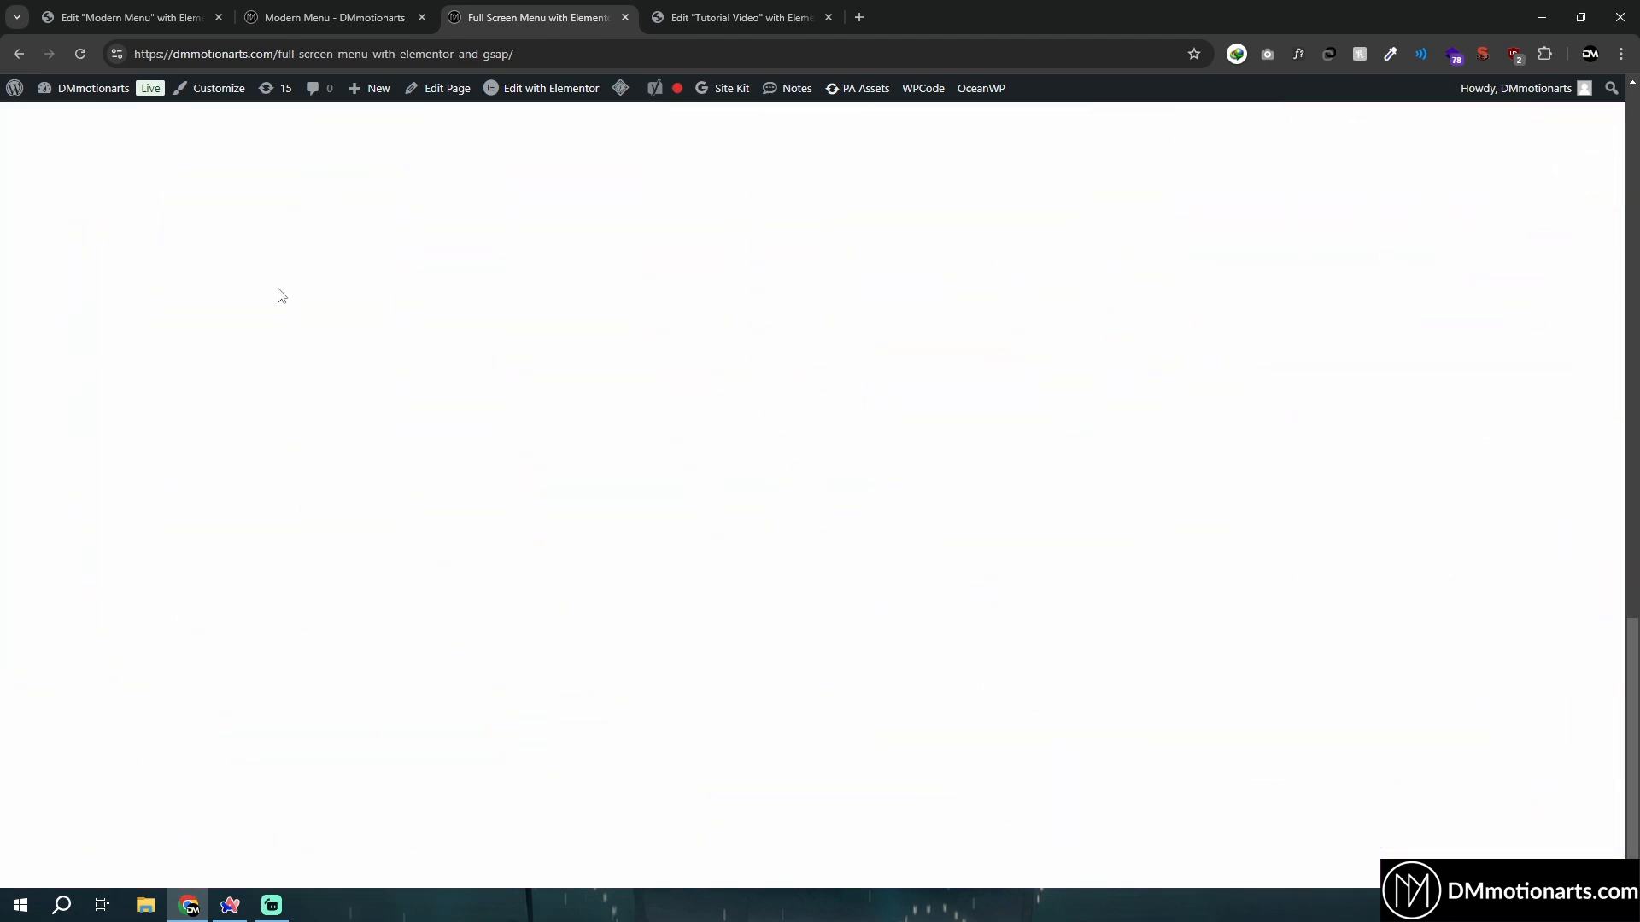
left_click(288, 10)
scroll(332, 172, "up", 15)
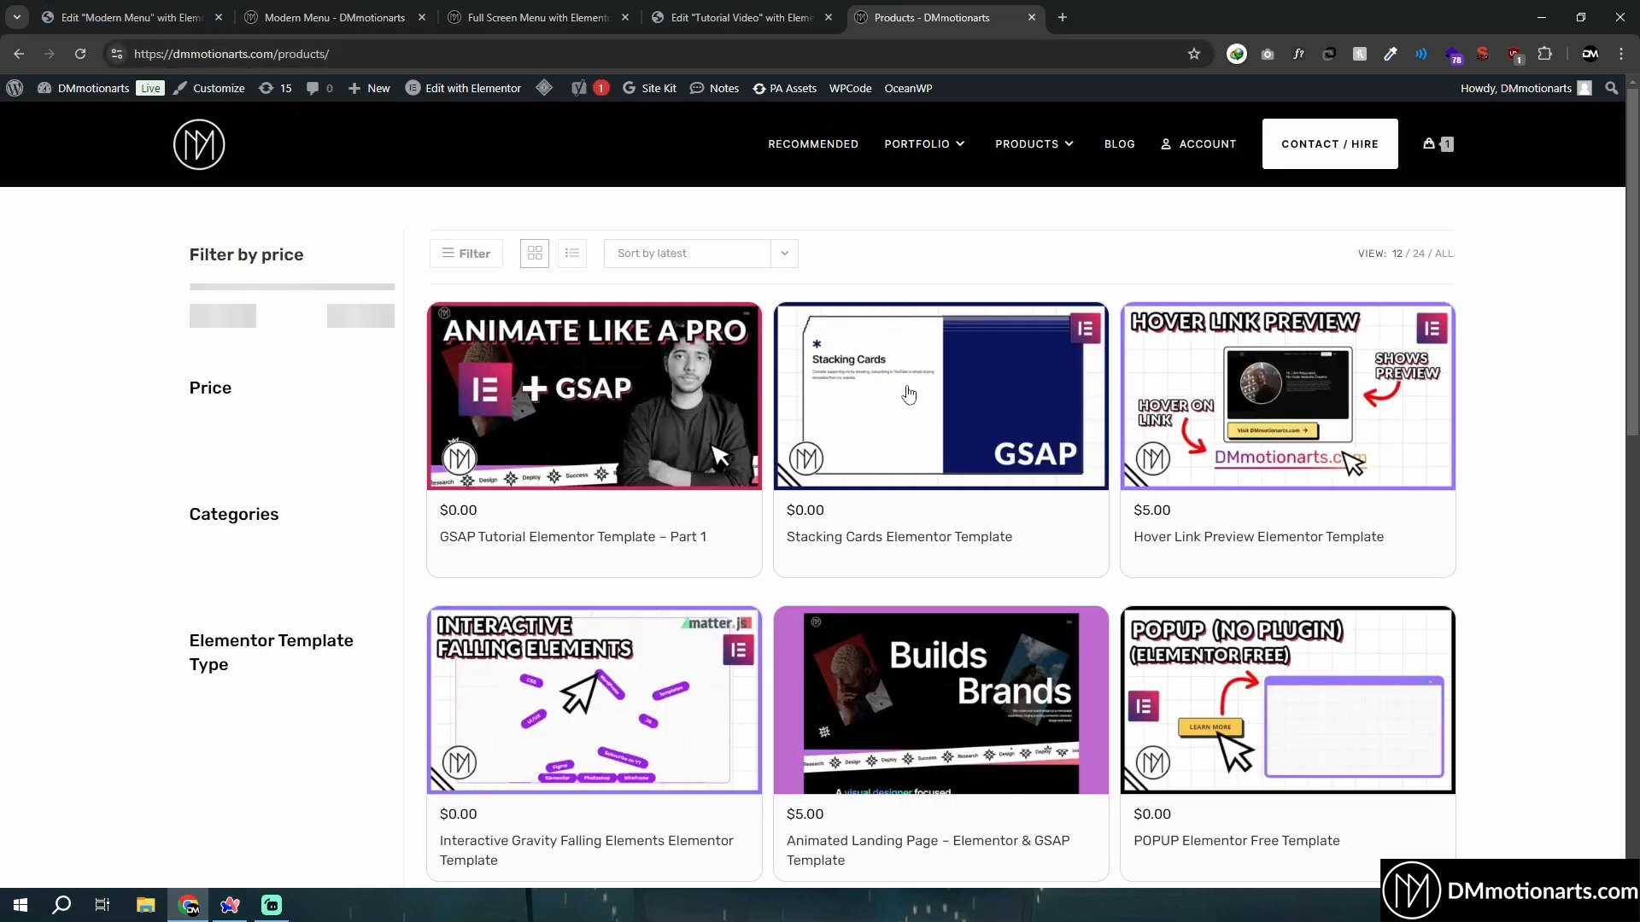
Browse the template listings on the Products page and close that page
scroll(1227, 461, "down", 8)
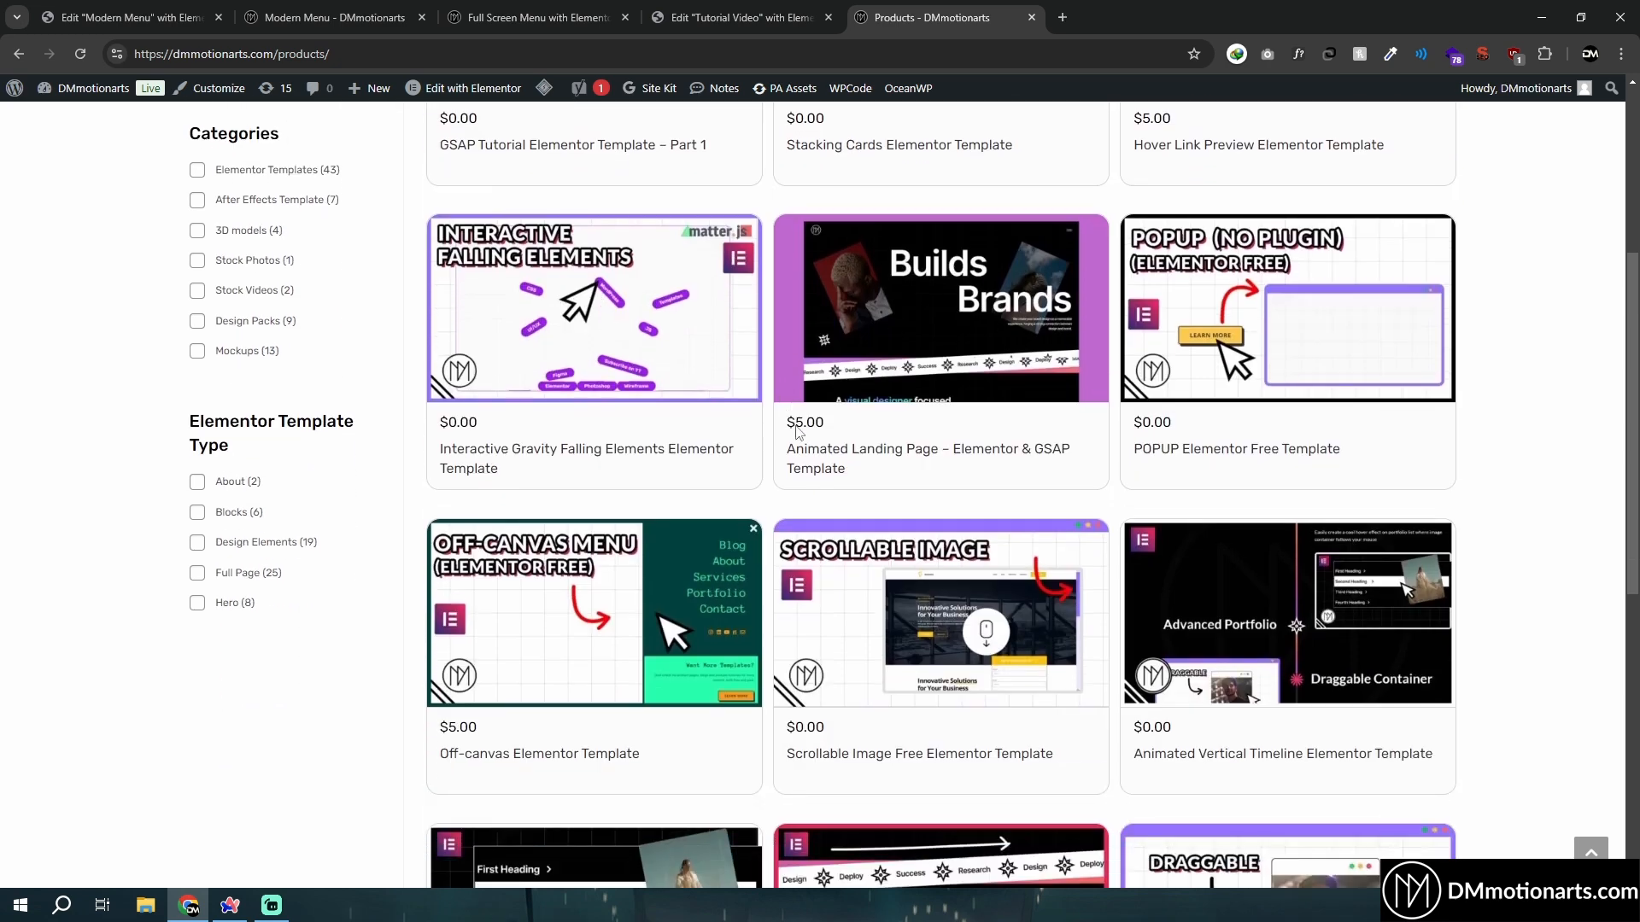
scroll(615, 402, "down", 5)
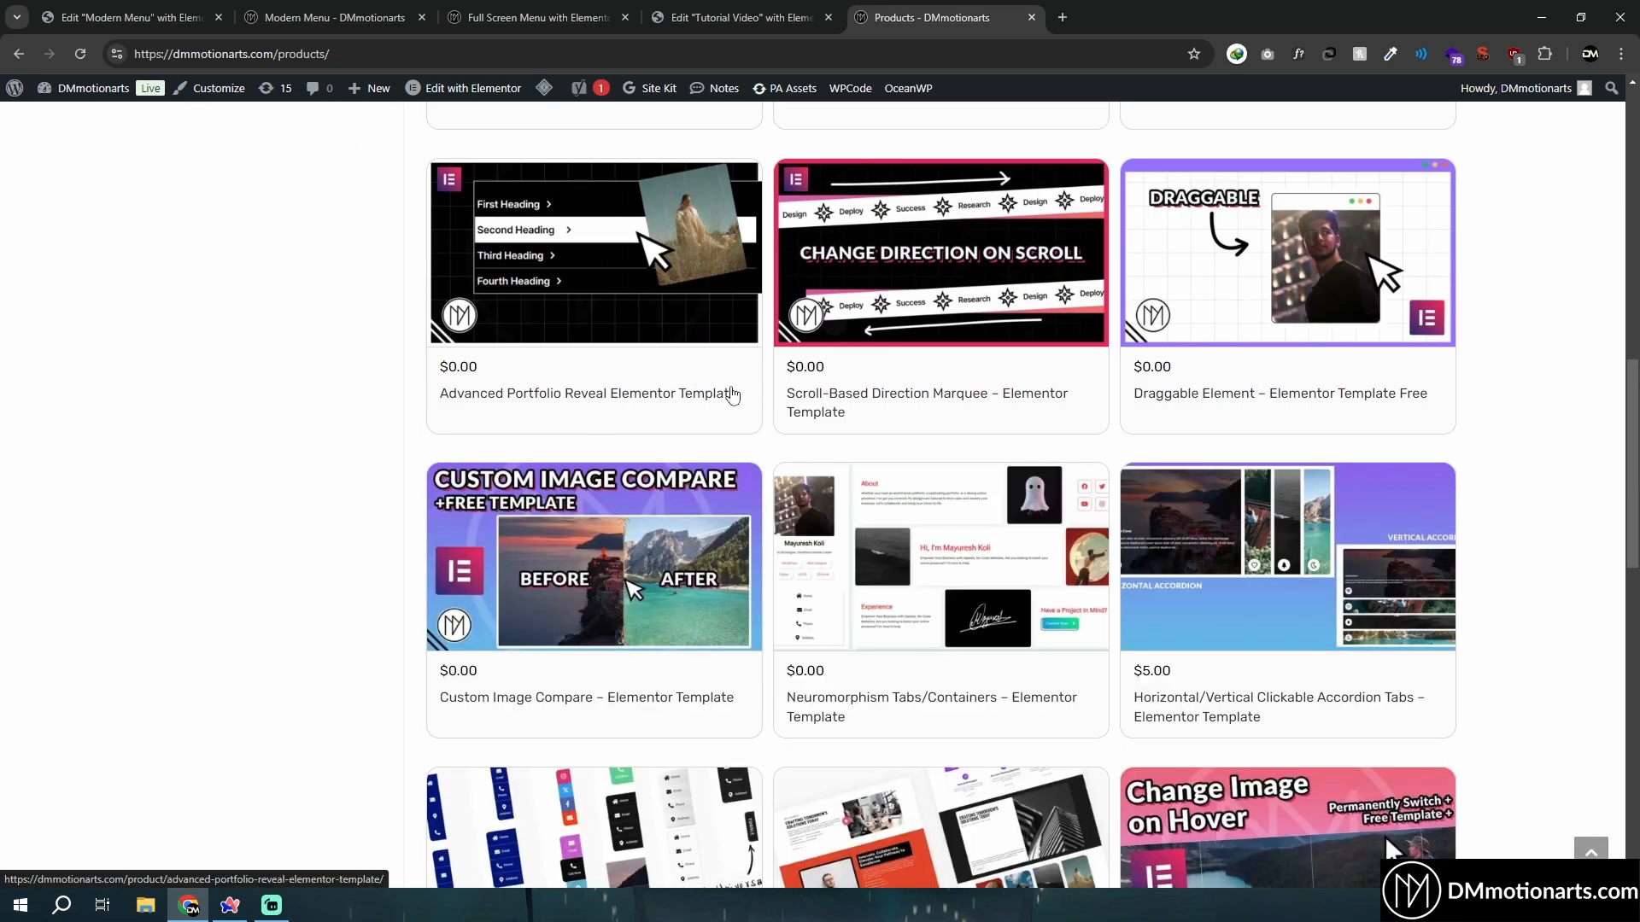
scroll(732, 395, "down", 7)
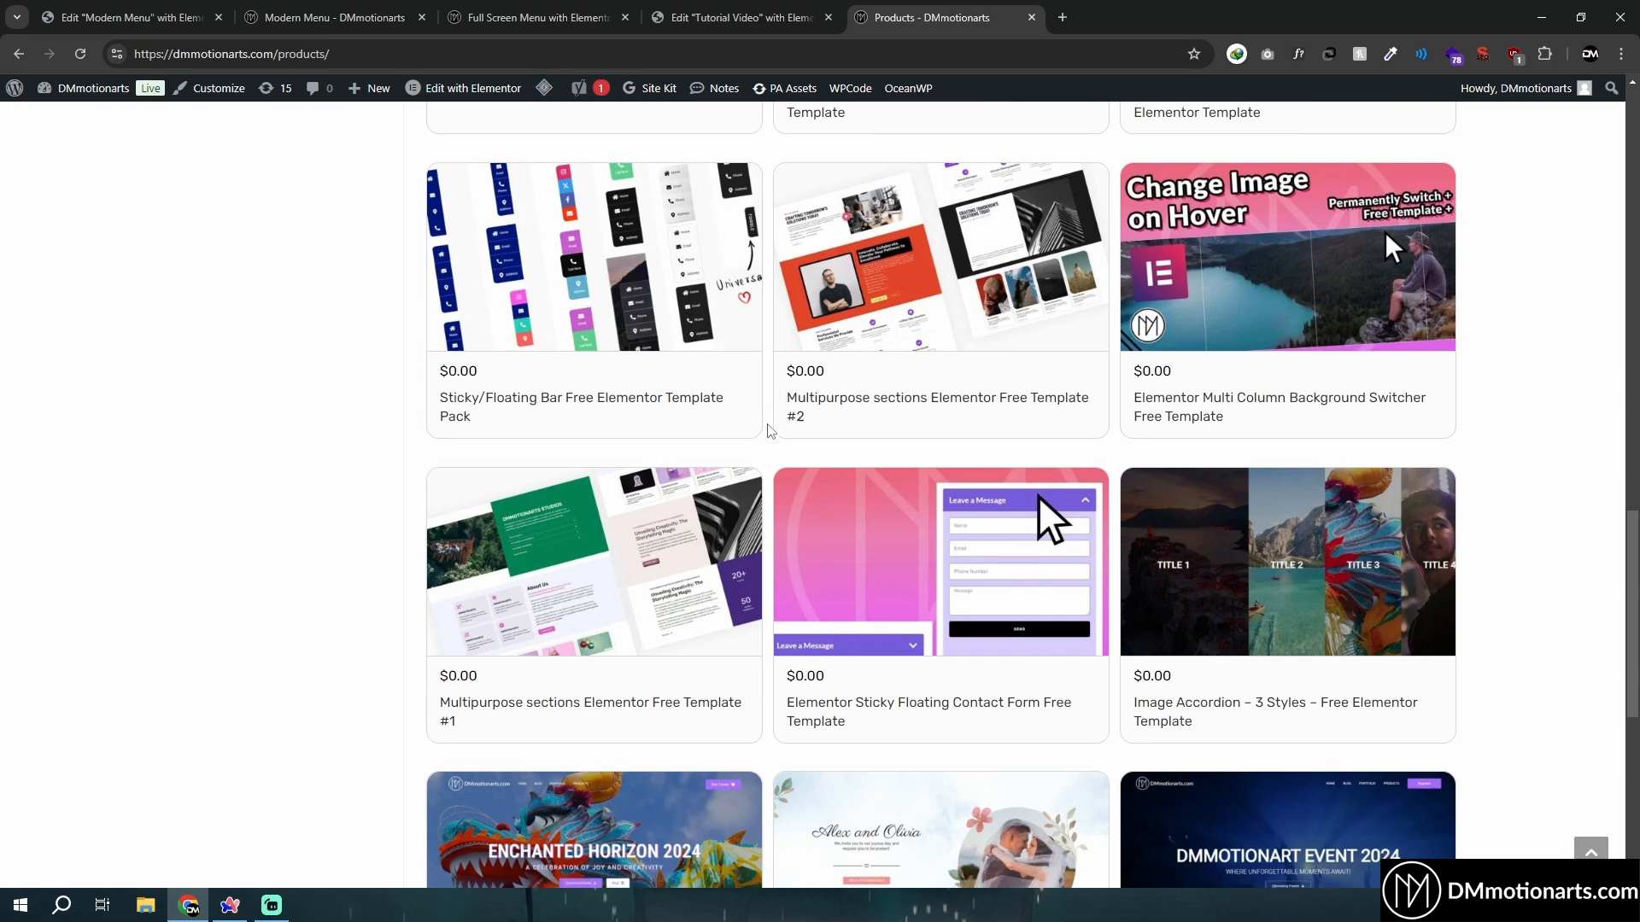
scroll(767, 425, "down", 1)
scroll(767, 423, "up", 20)
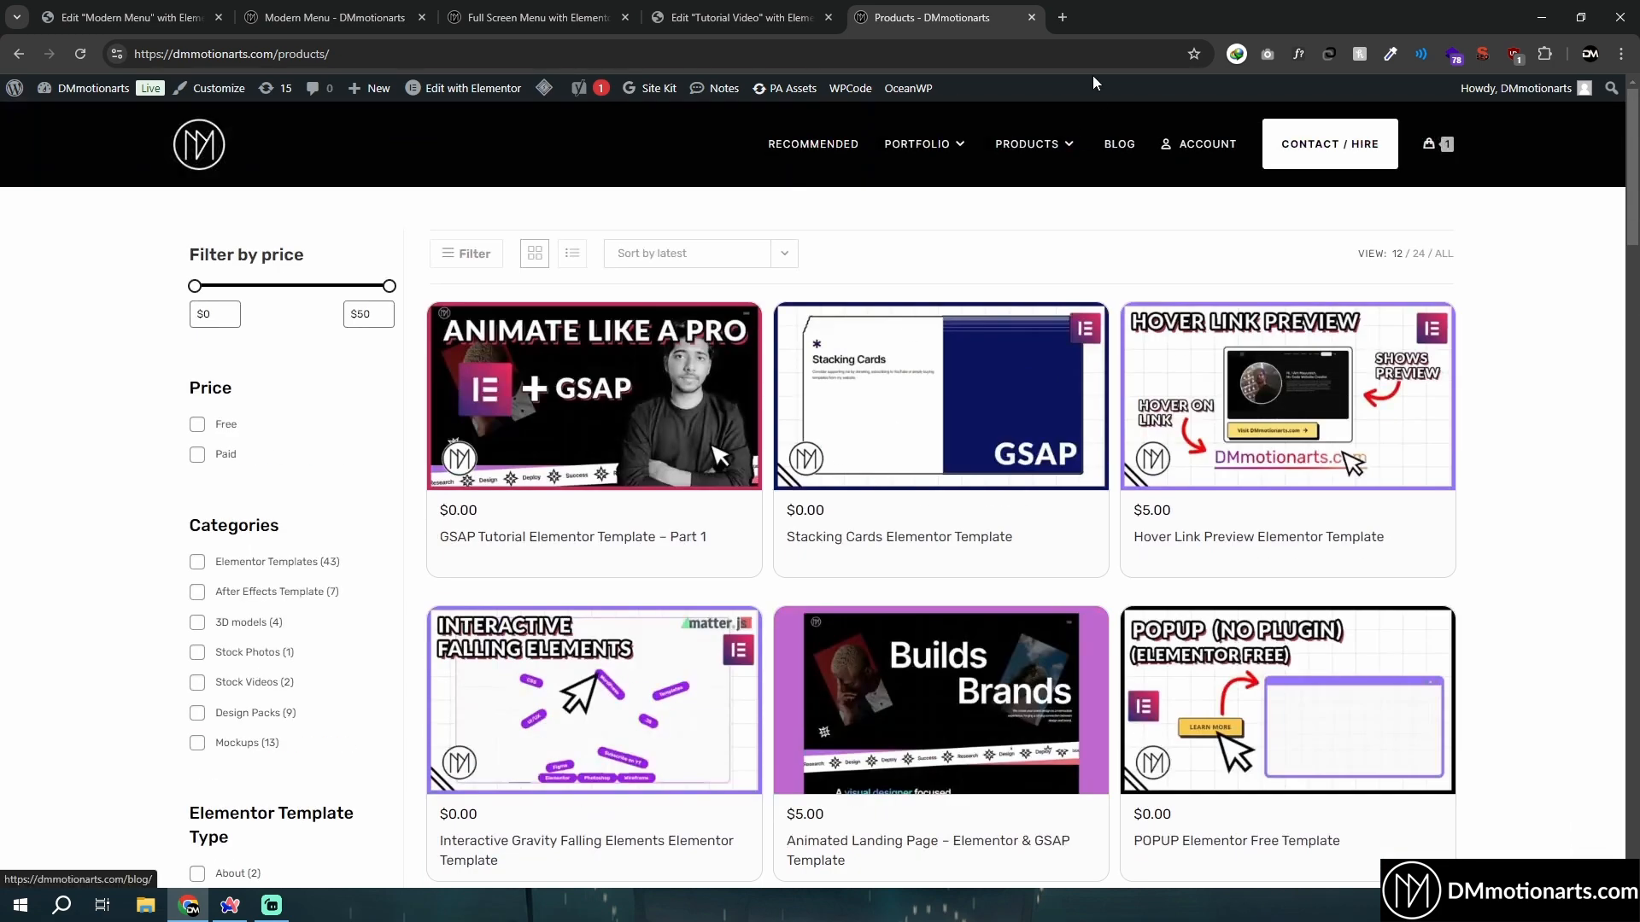
middle_click(920, 19)
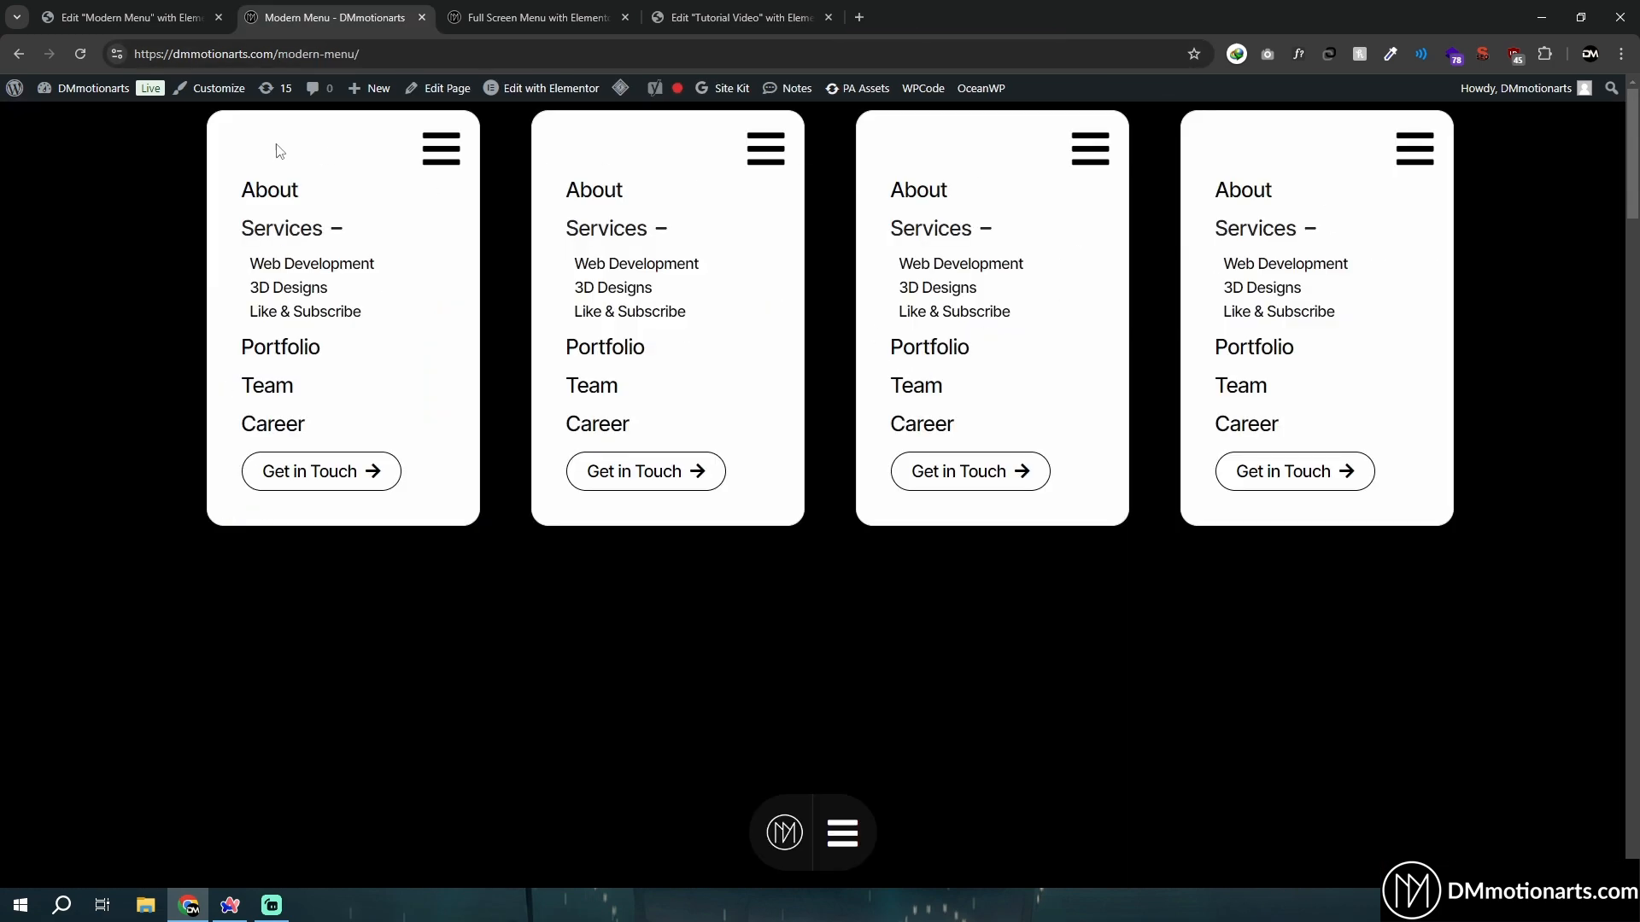
Look over the Modern Menu sections again and close the Full Screen Menu with Elementor page
scroll(1025, 568, "down", 8)
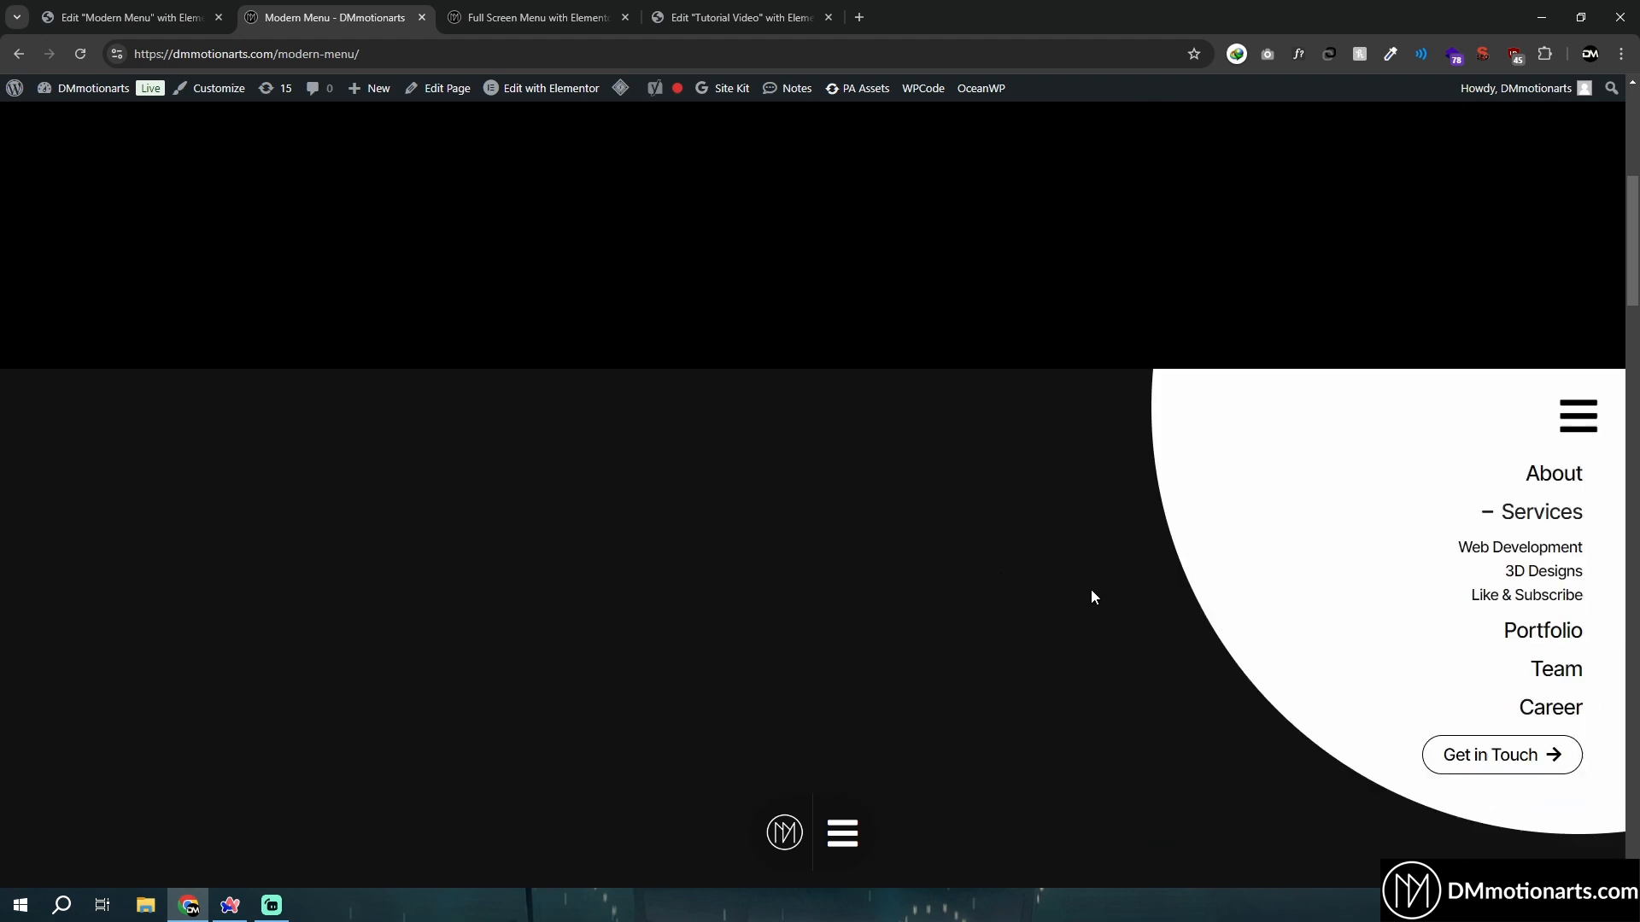
left_click(536, 17)
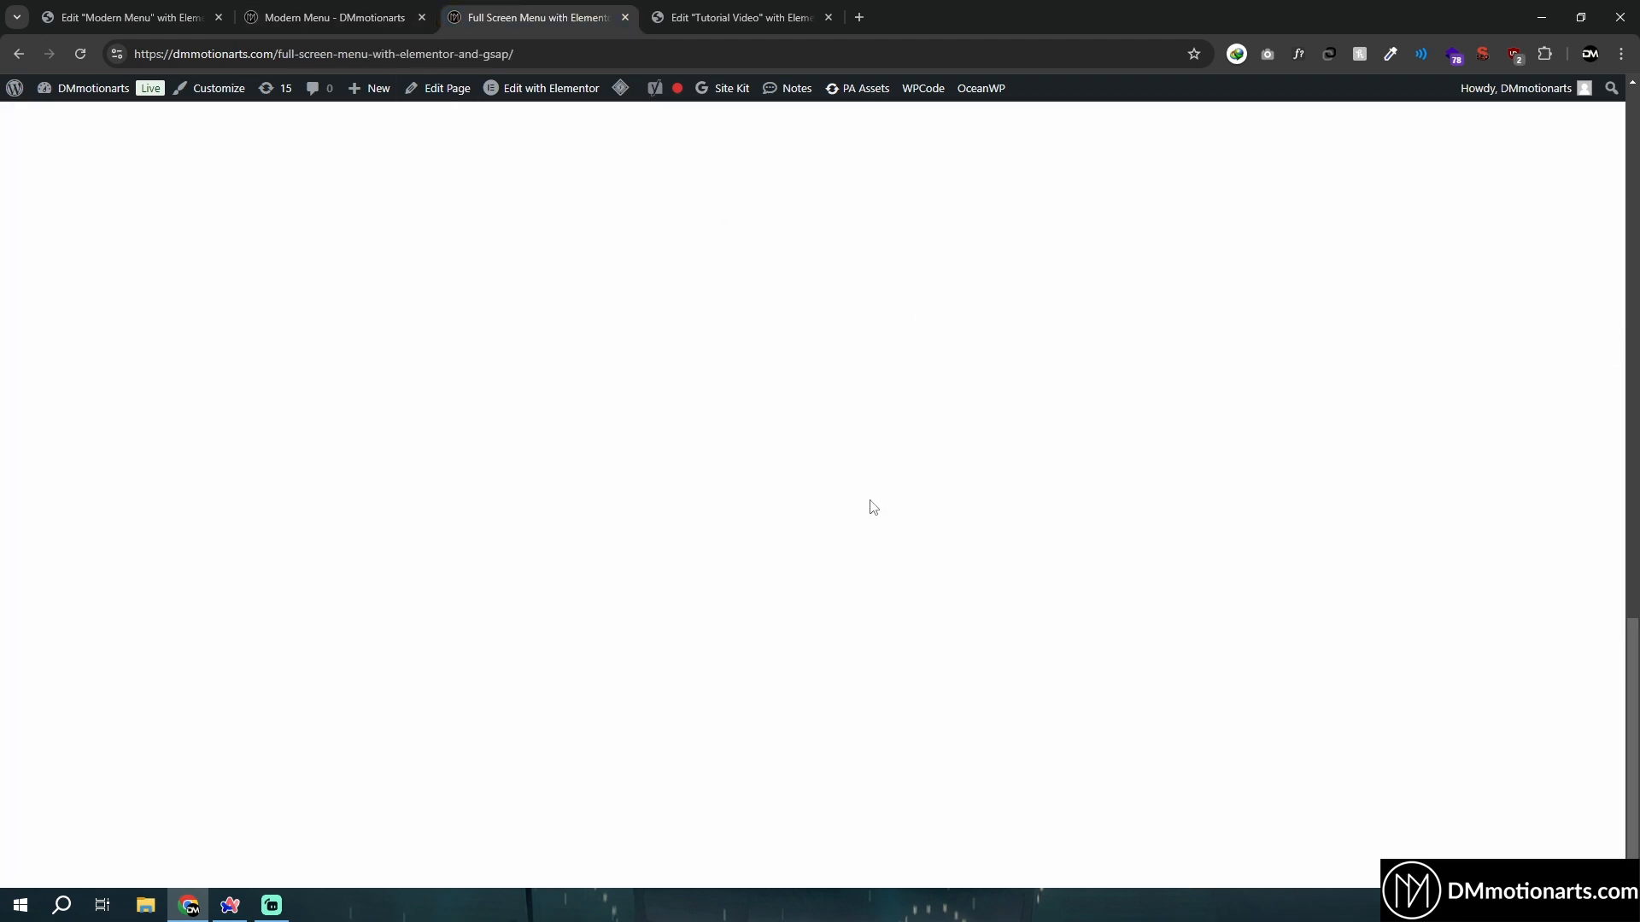
middle_click(476, 13)
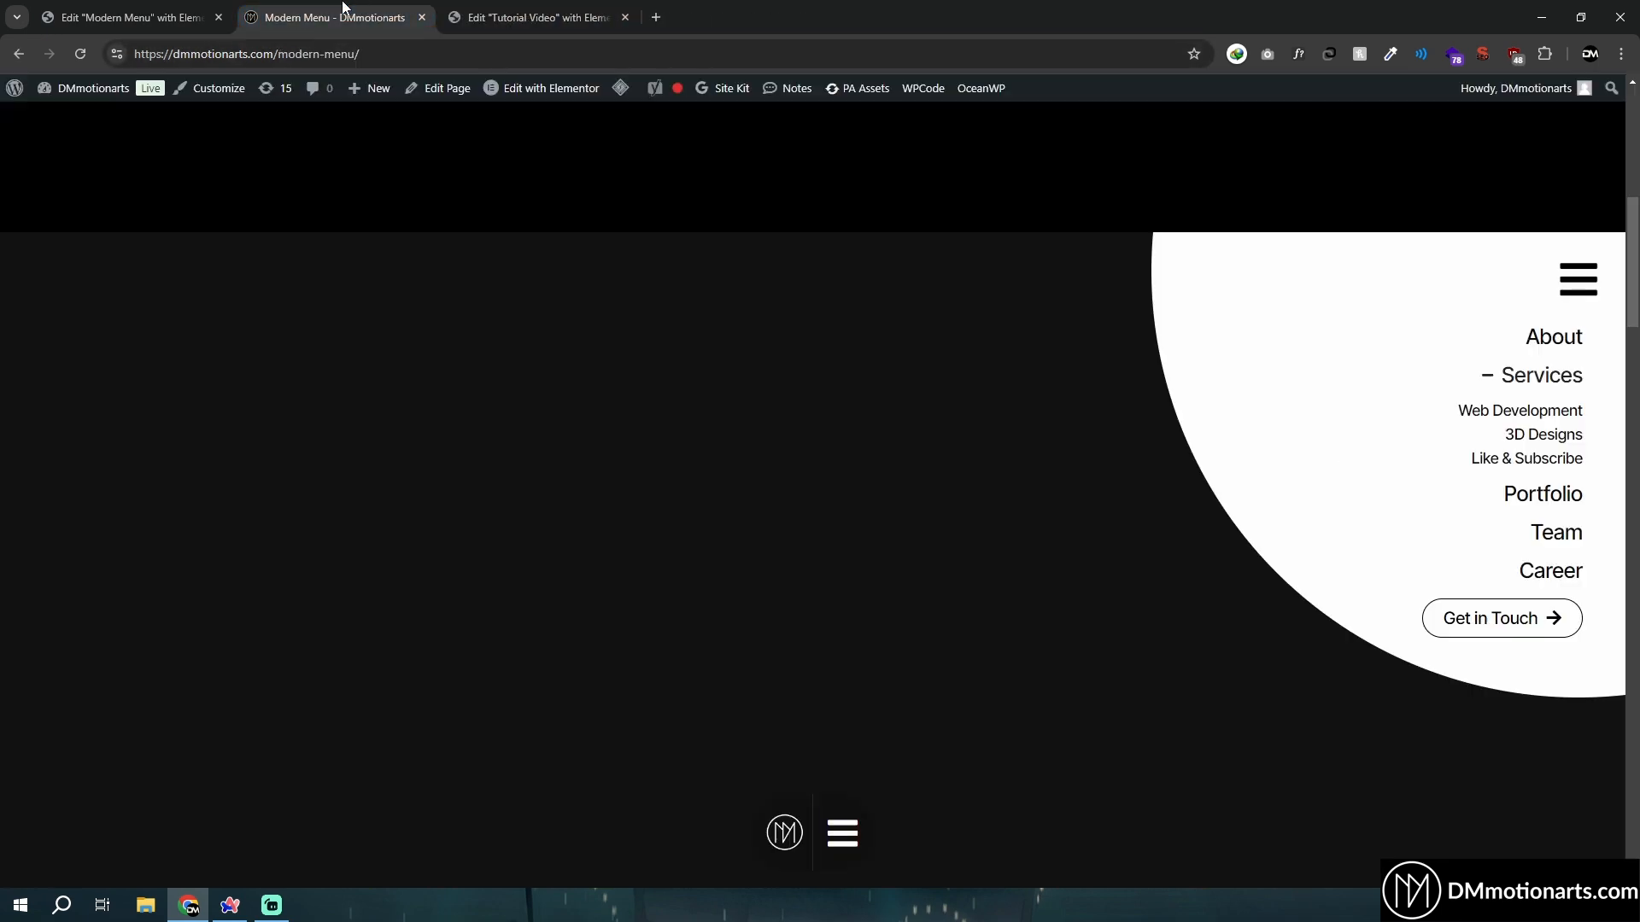
scroll(468, 512, "up", 5)
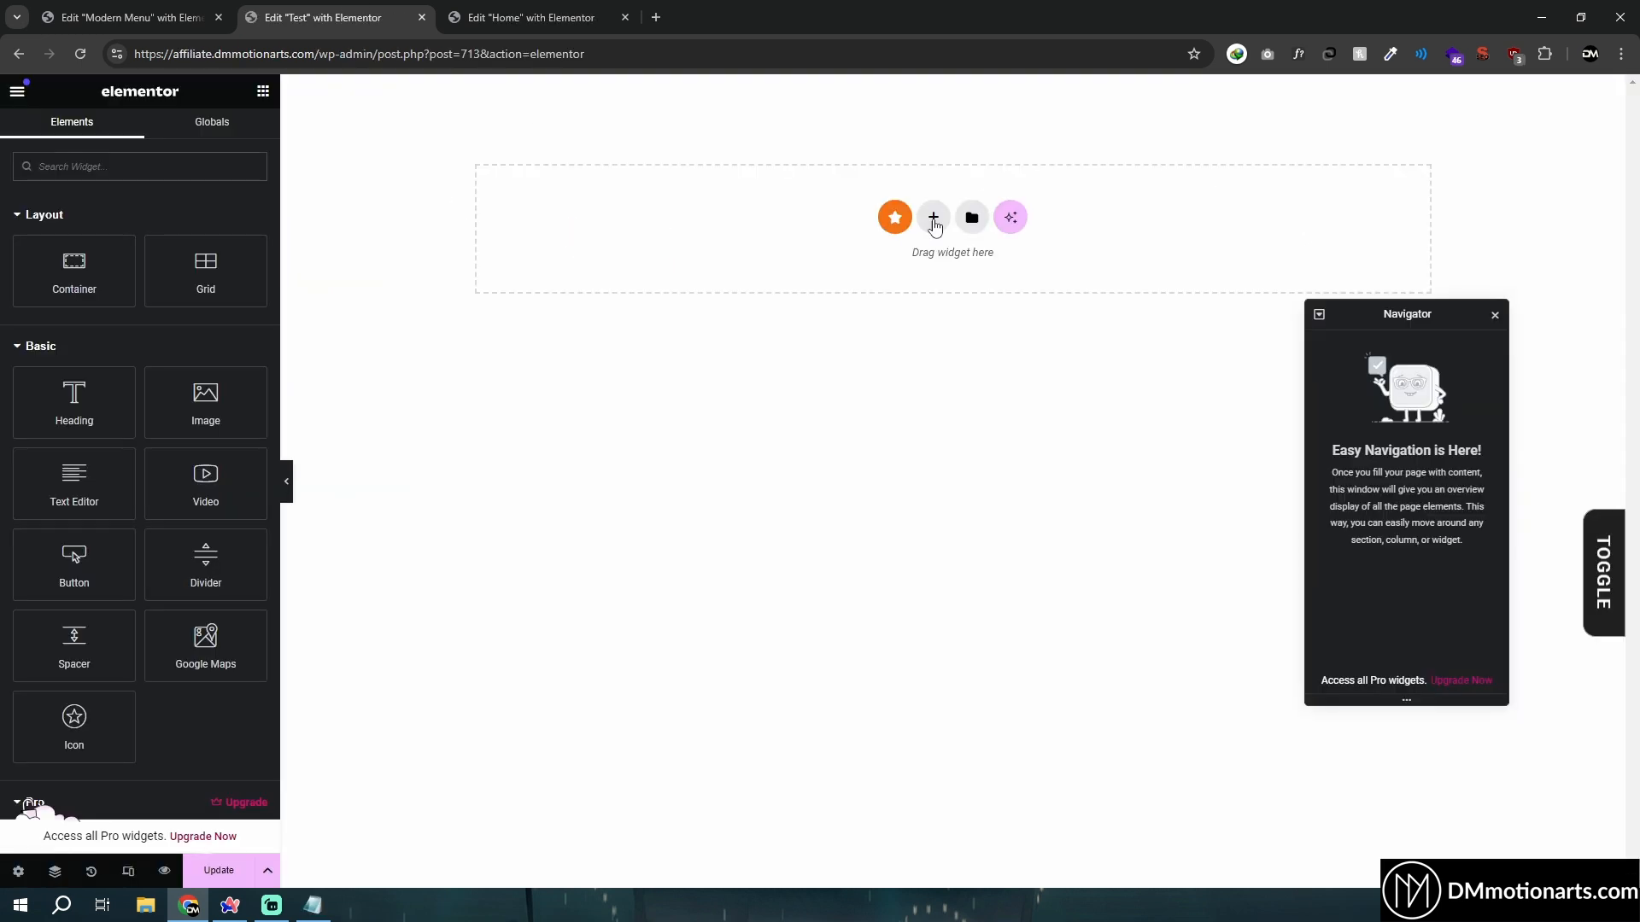
Add a single column-direction container with a nested container inside it, and name the inner one Menu Full
left_click(933, 224)
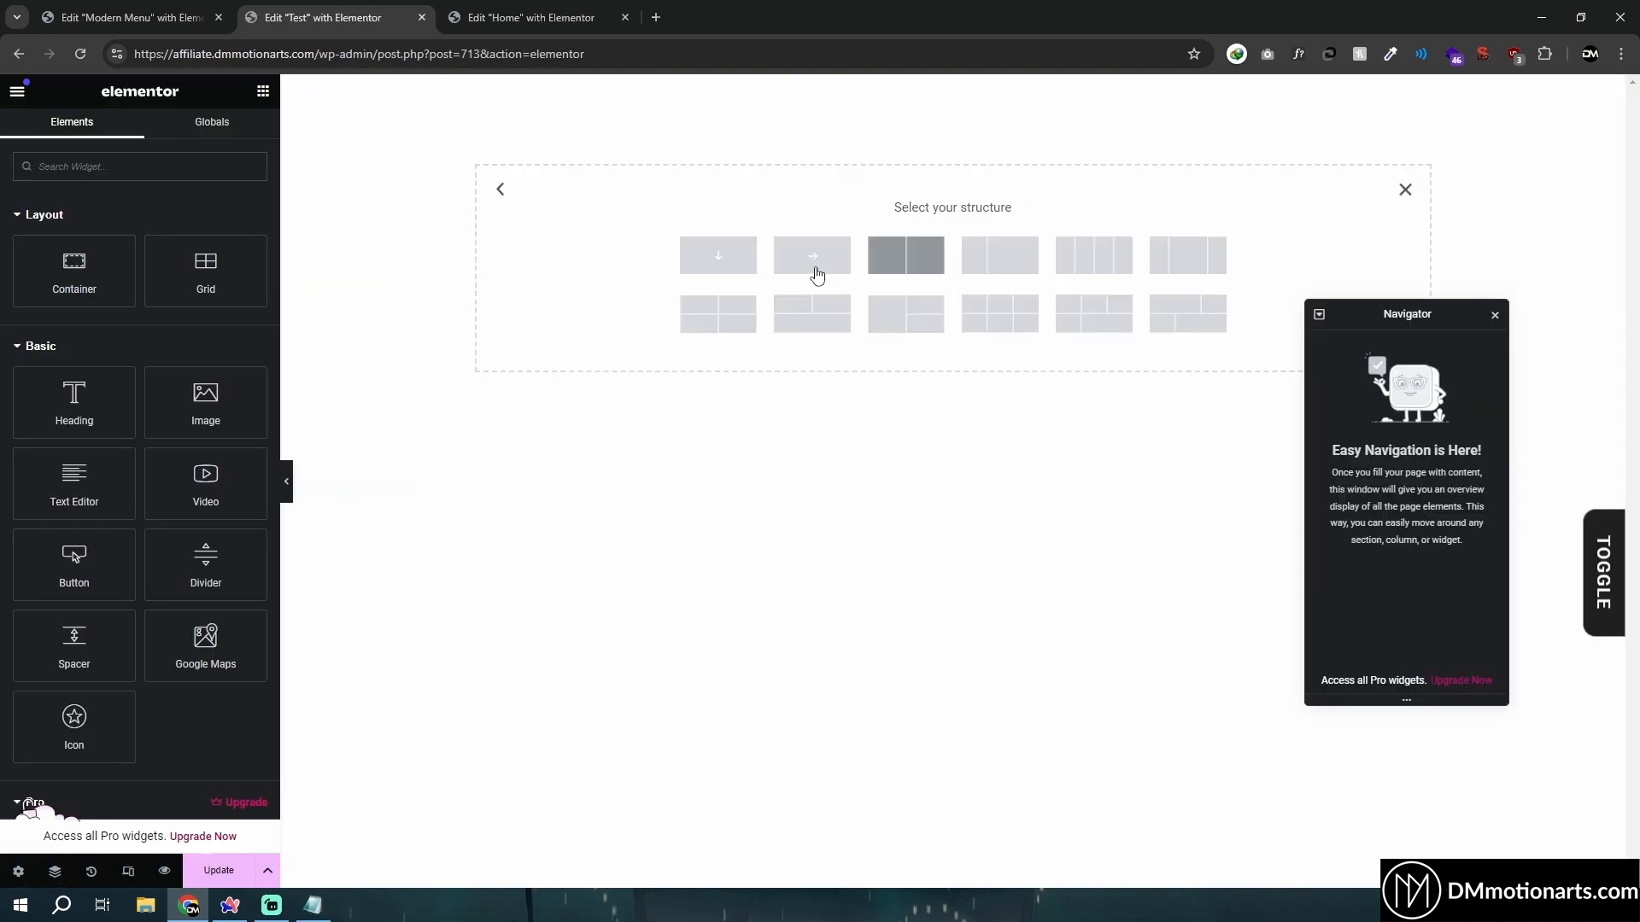
left_click(718, 255)
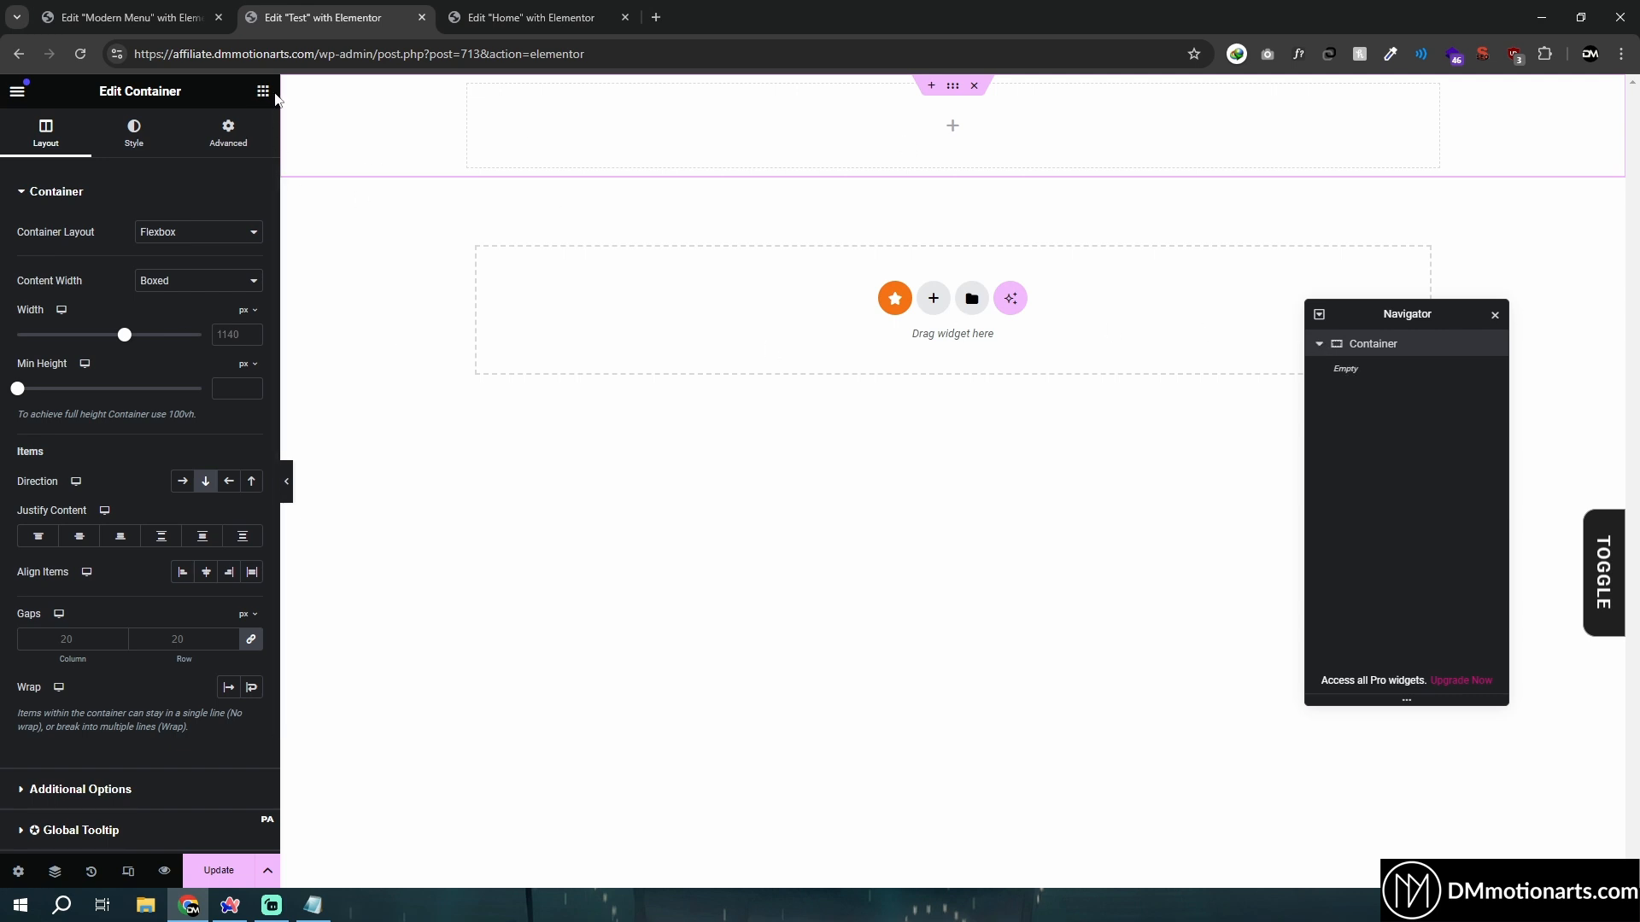
left_click(263, 90)
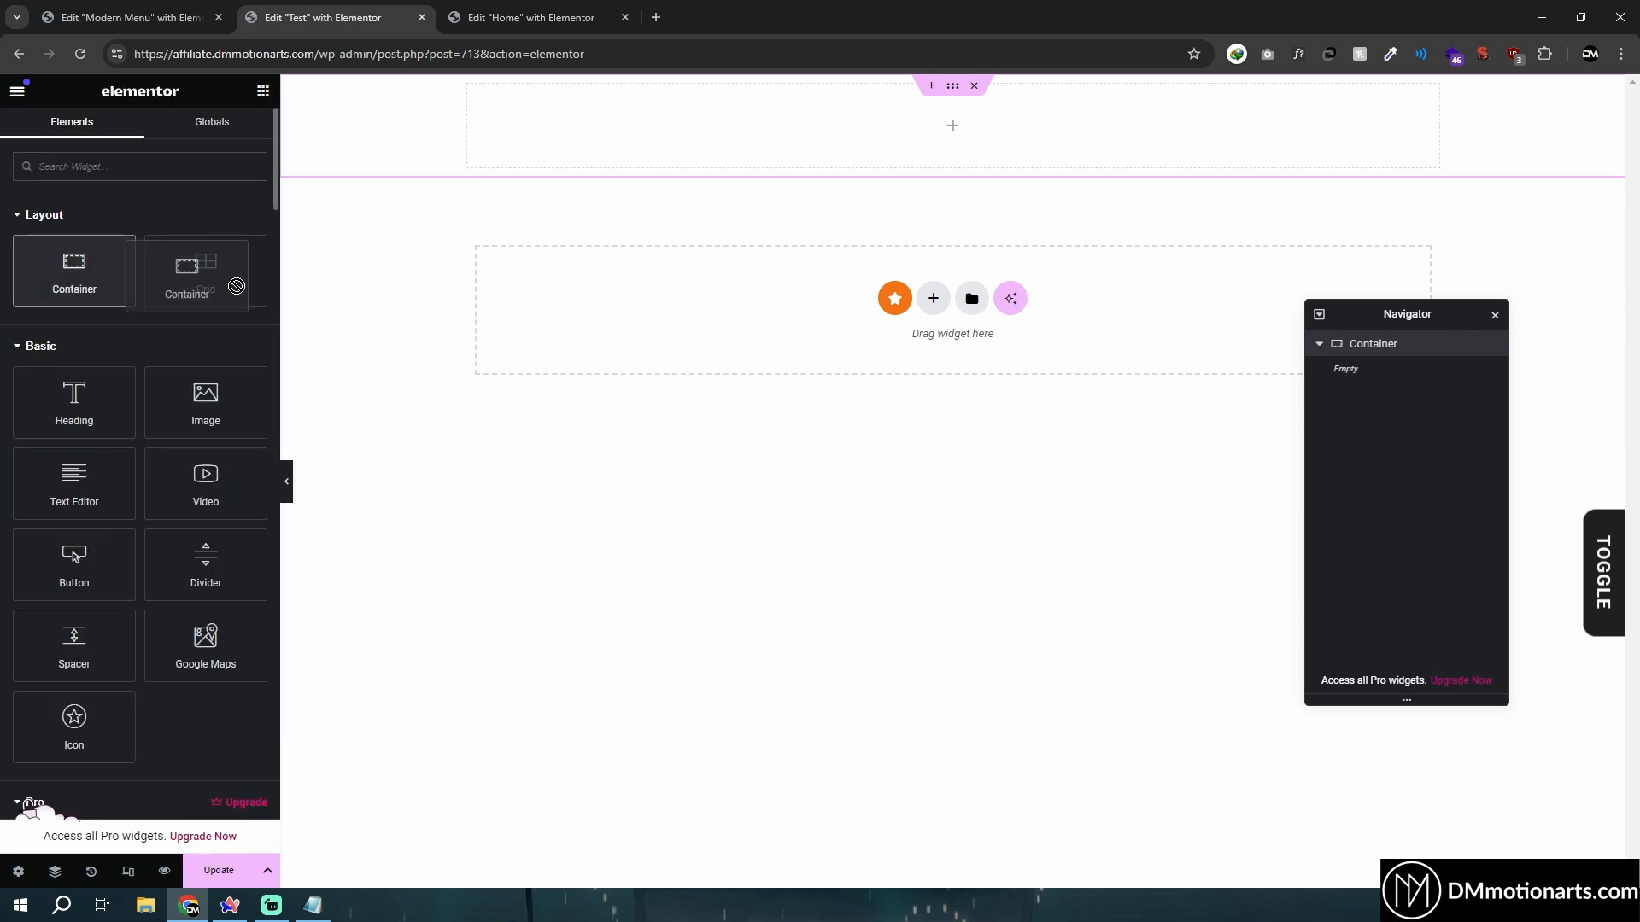
left_click_drag(73, 268, 879, 128)
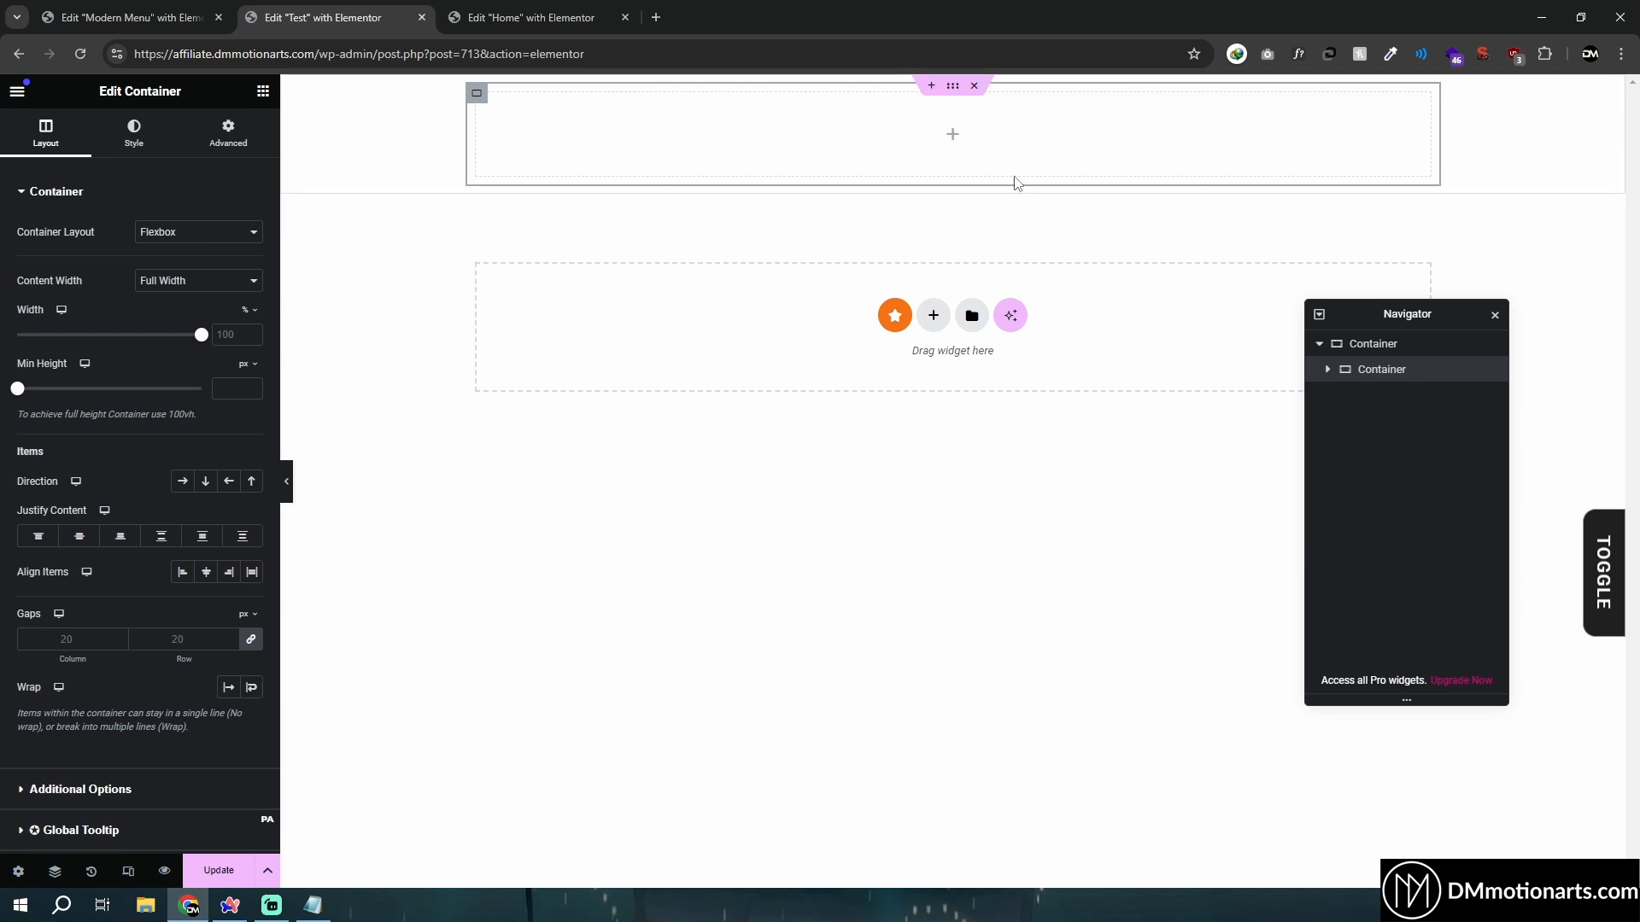
left_click(1396, 345)
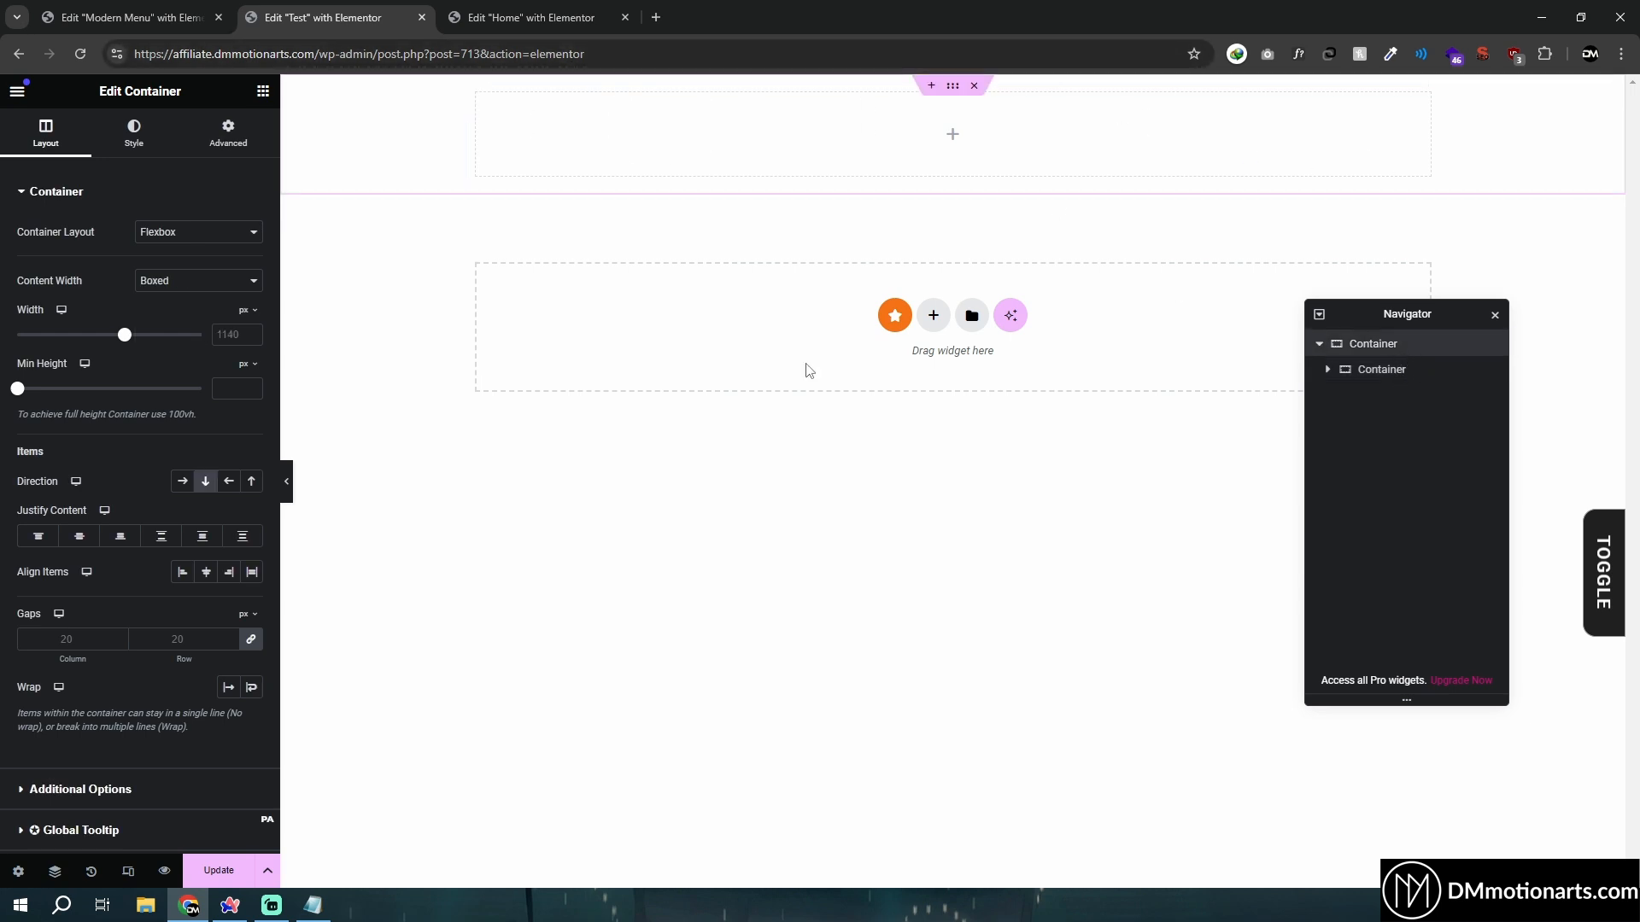
left_click(487, 95)
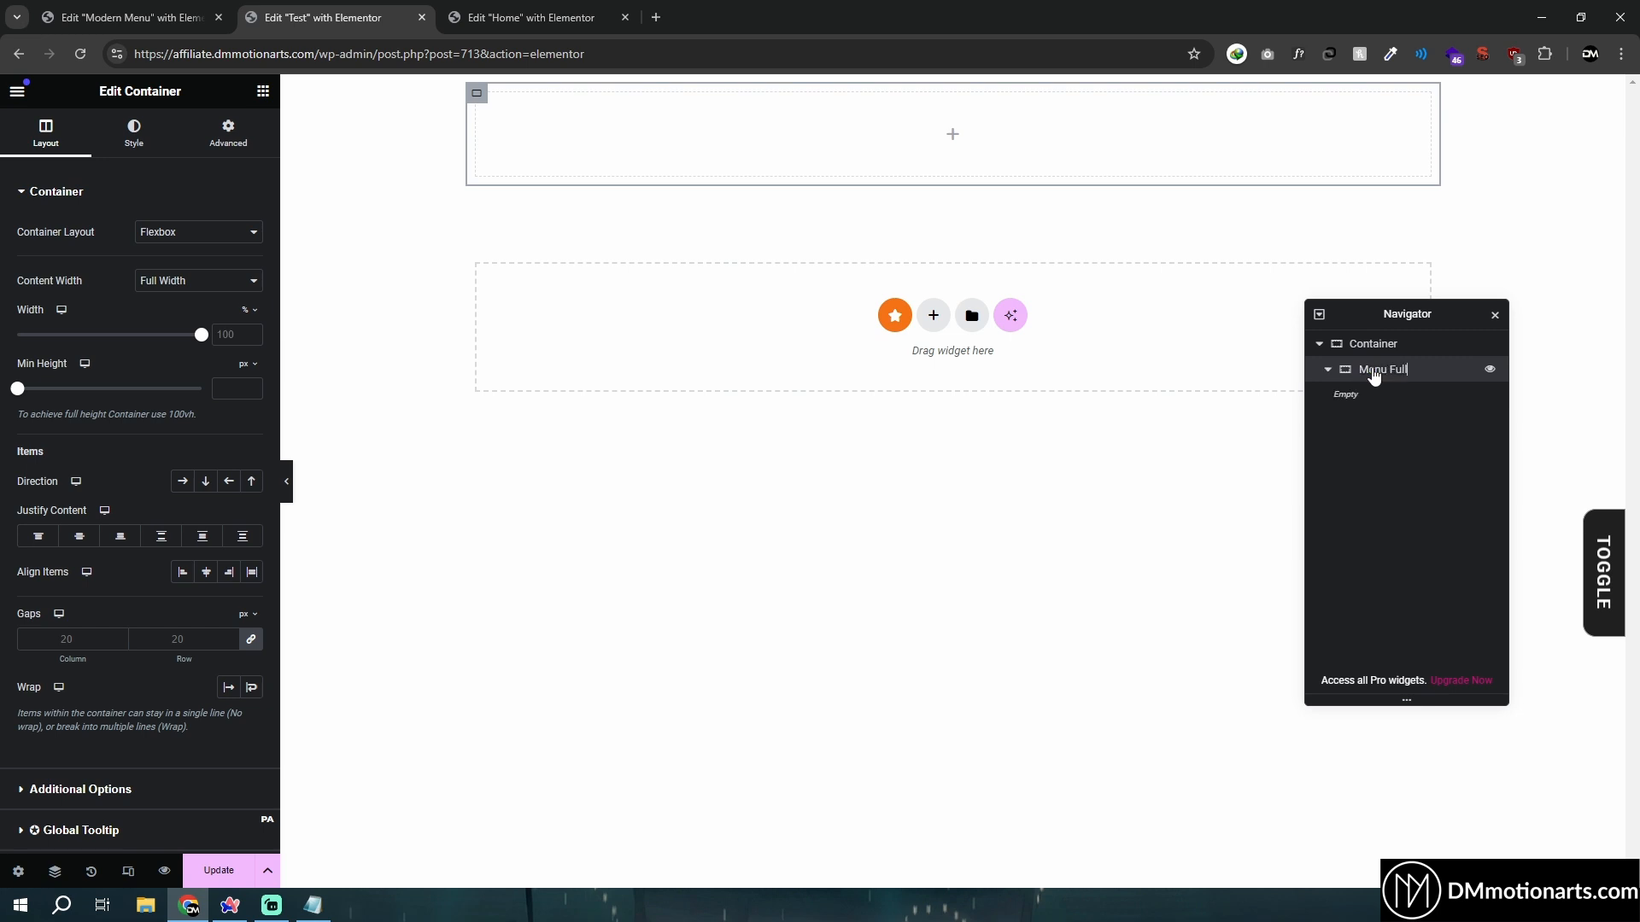
Copy the container class from the Notepad notes and set Menu Full's CSS class to dm-menu-container-1
left_click(312, 904)
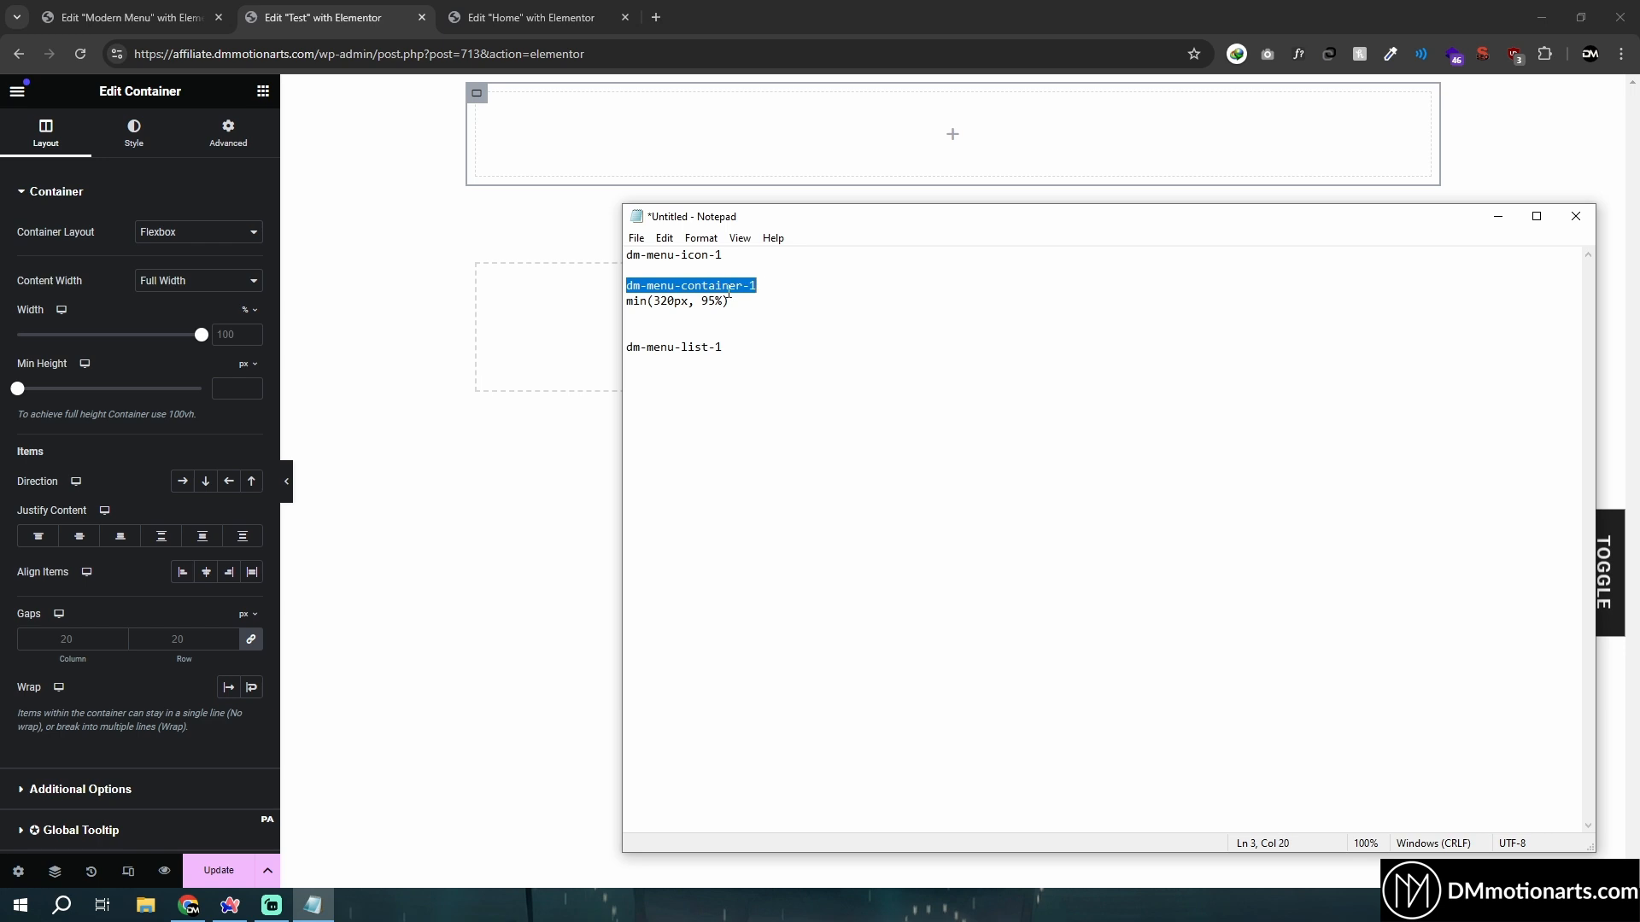
left_click(562, 336)
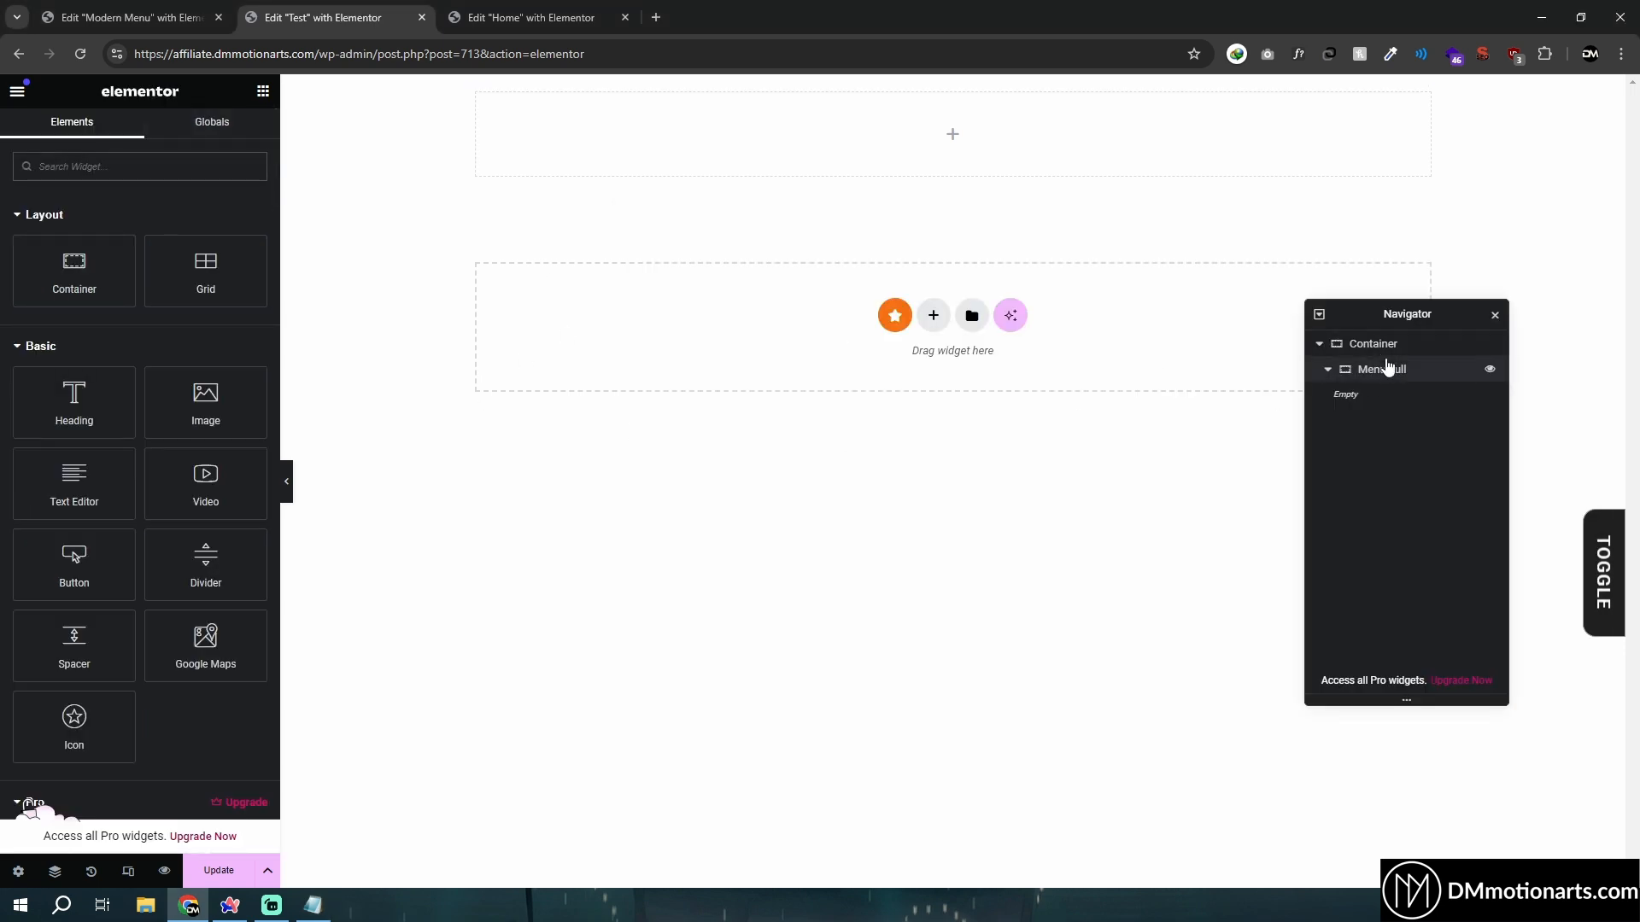
left_click(1381, 369)
left_click(228, 134)
left_click(205, 647)
type("dm-menu-container-1")
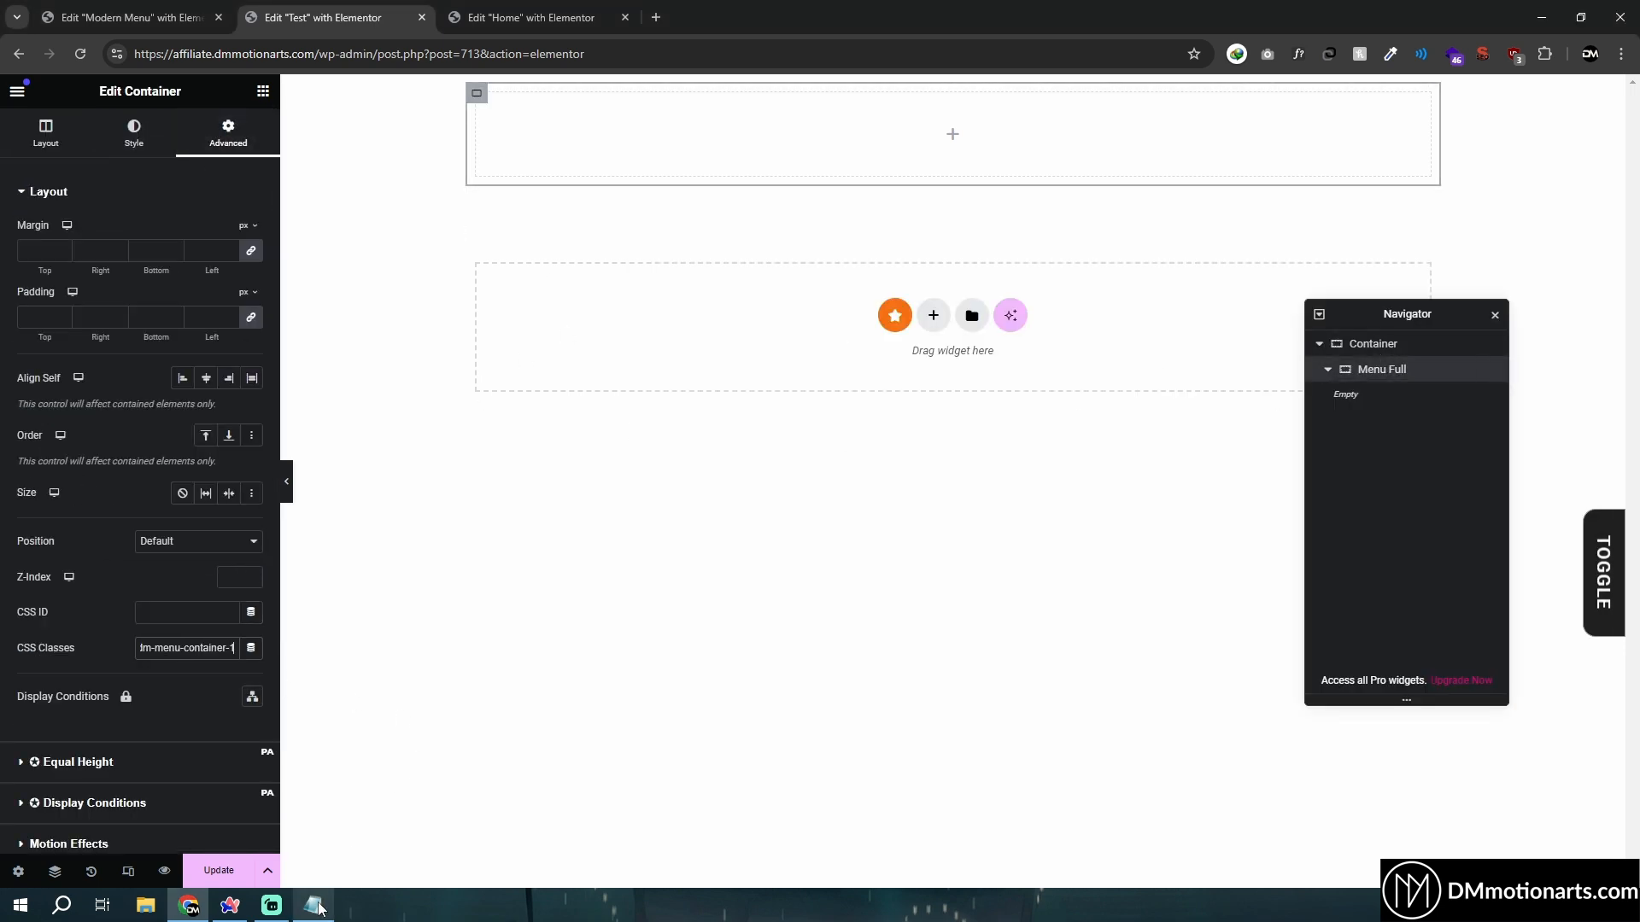
Set the Menu Full container's width to the custom value min(320px, 95%) copied from the Notepad notes
left_click(313, 904)
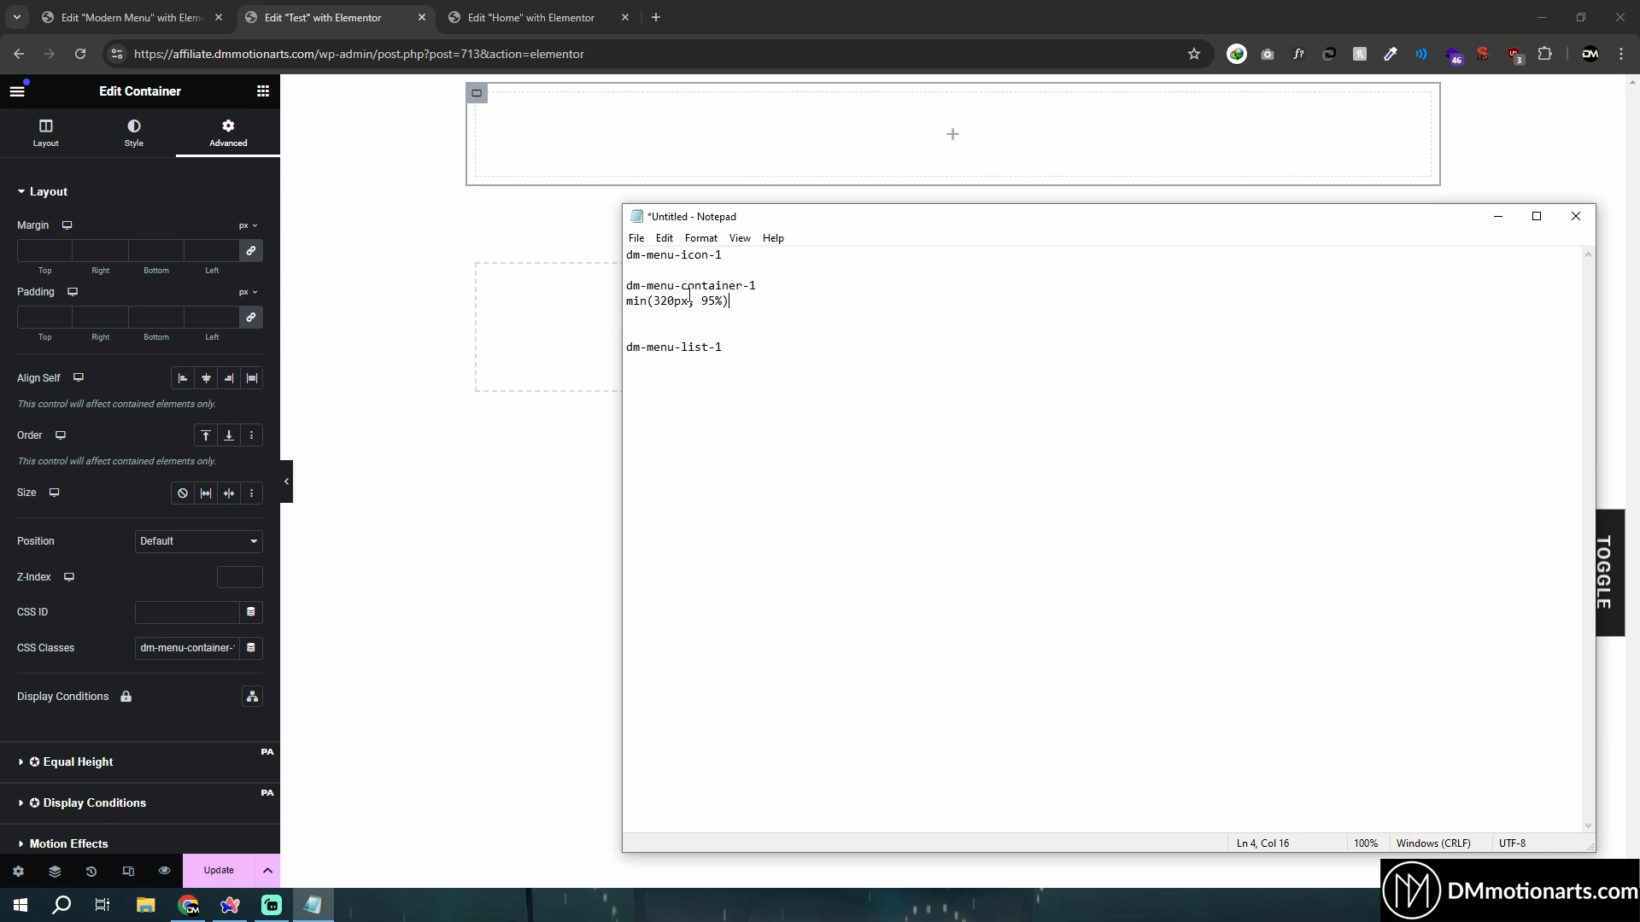
left_click(46, 133)
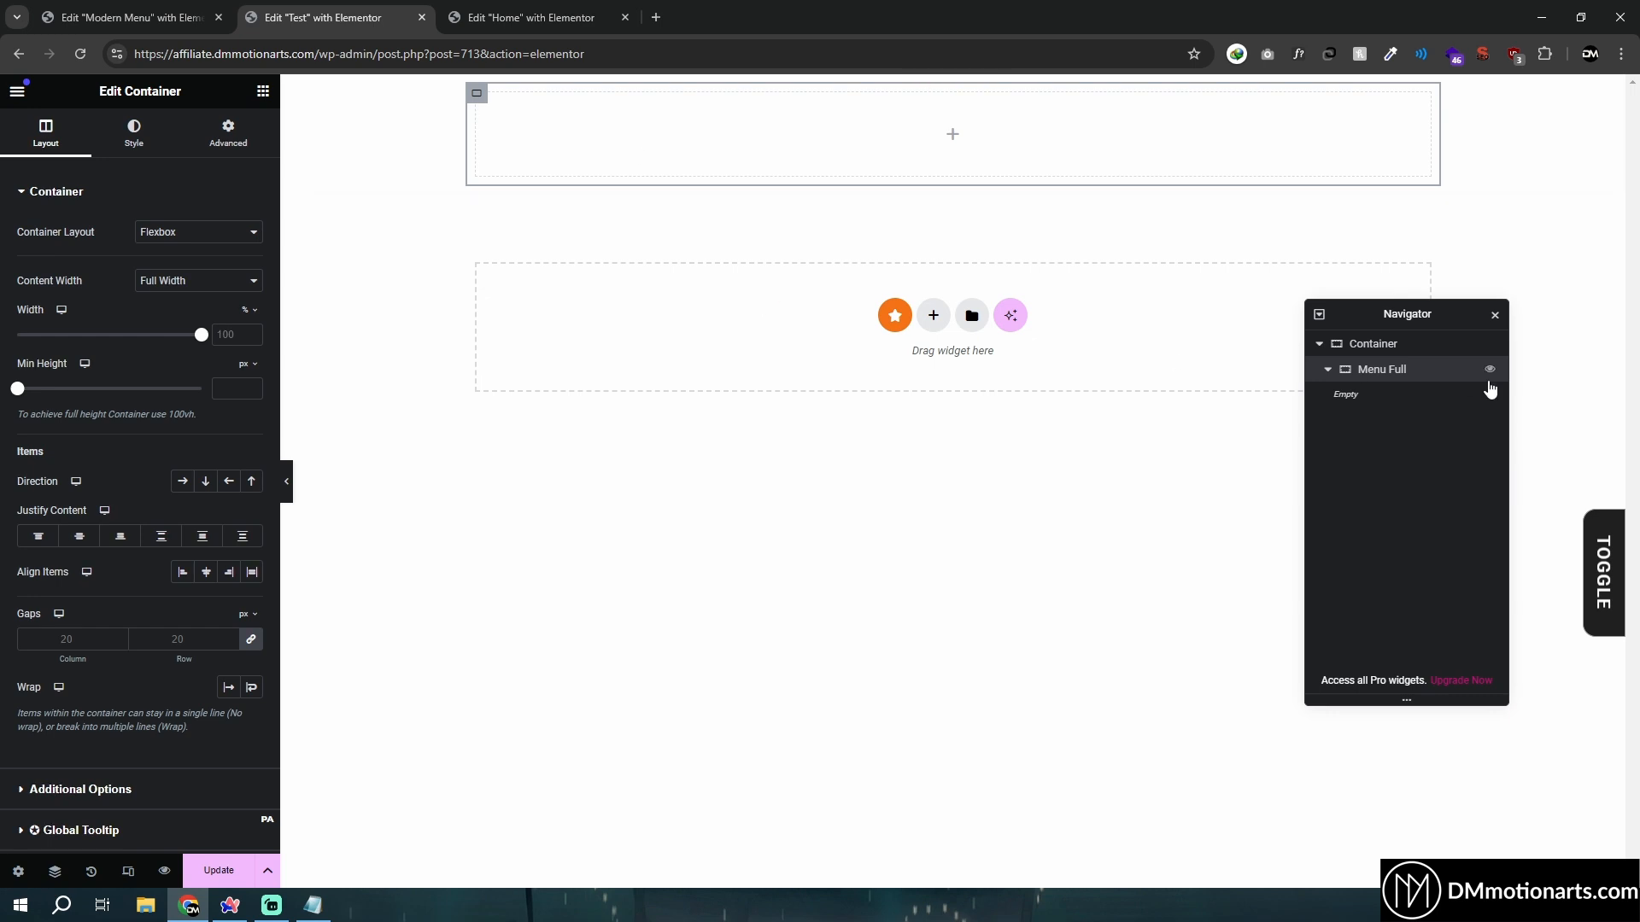
left_click(313, 905)
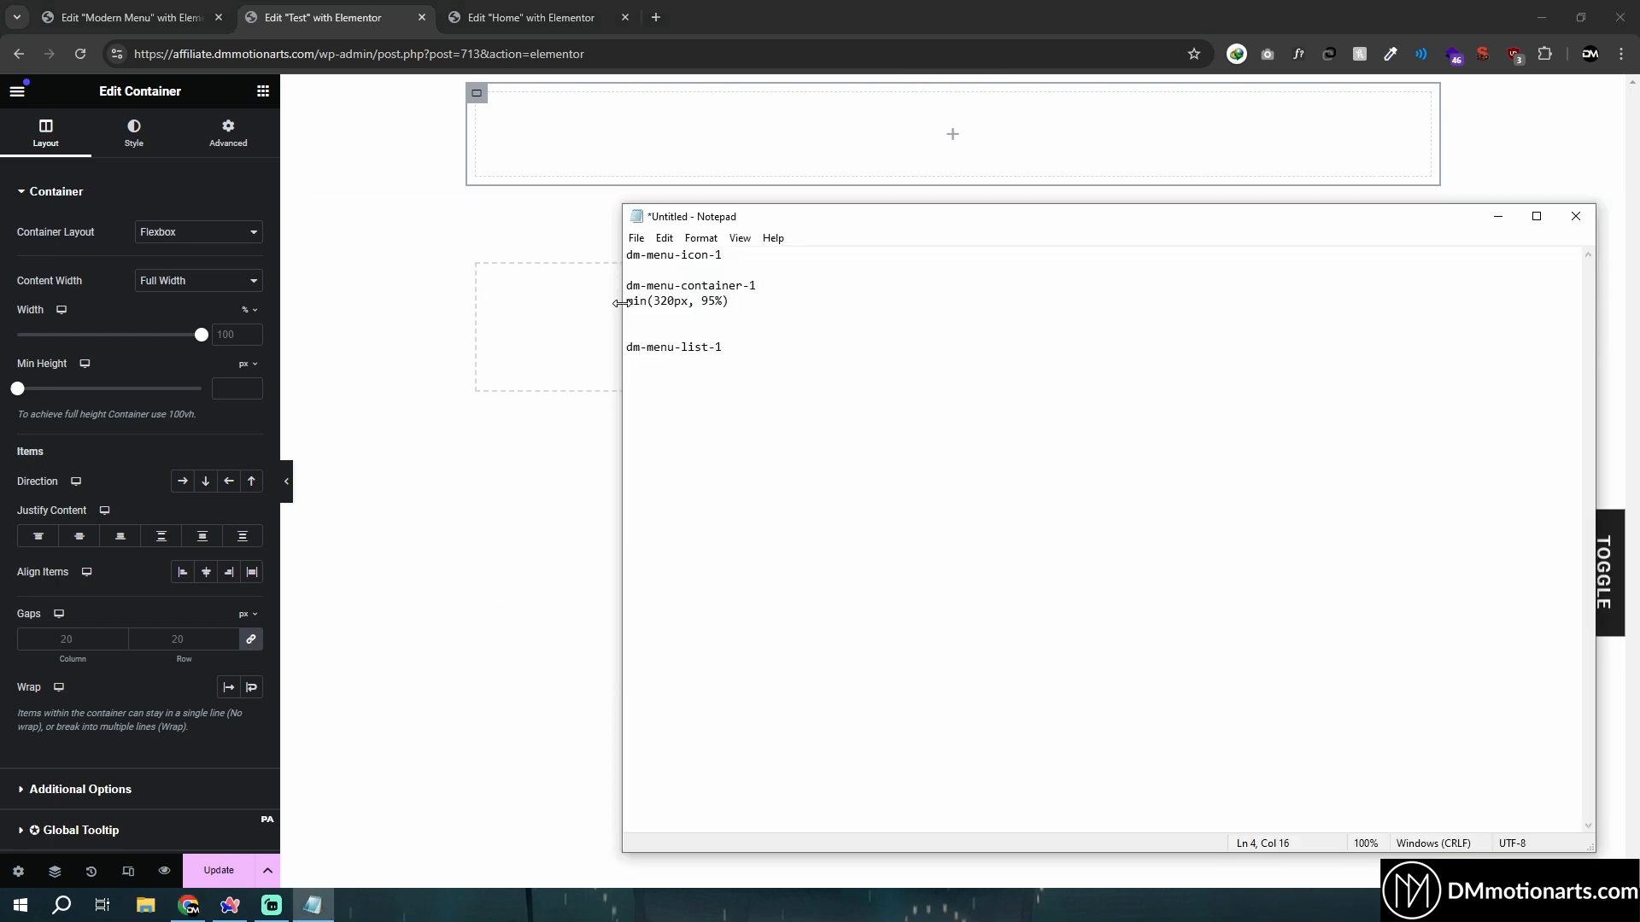
left_click_drag(620, 303, 812, 304)
key("ctrl+c")
left_click(513, 389)
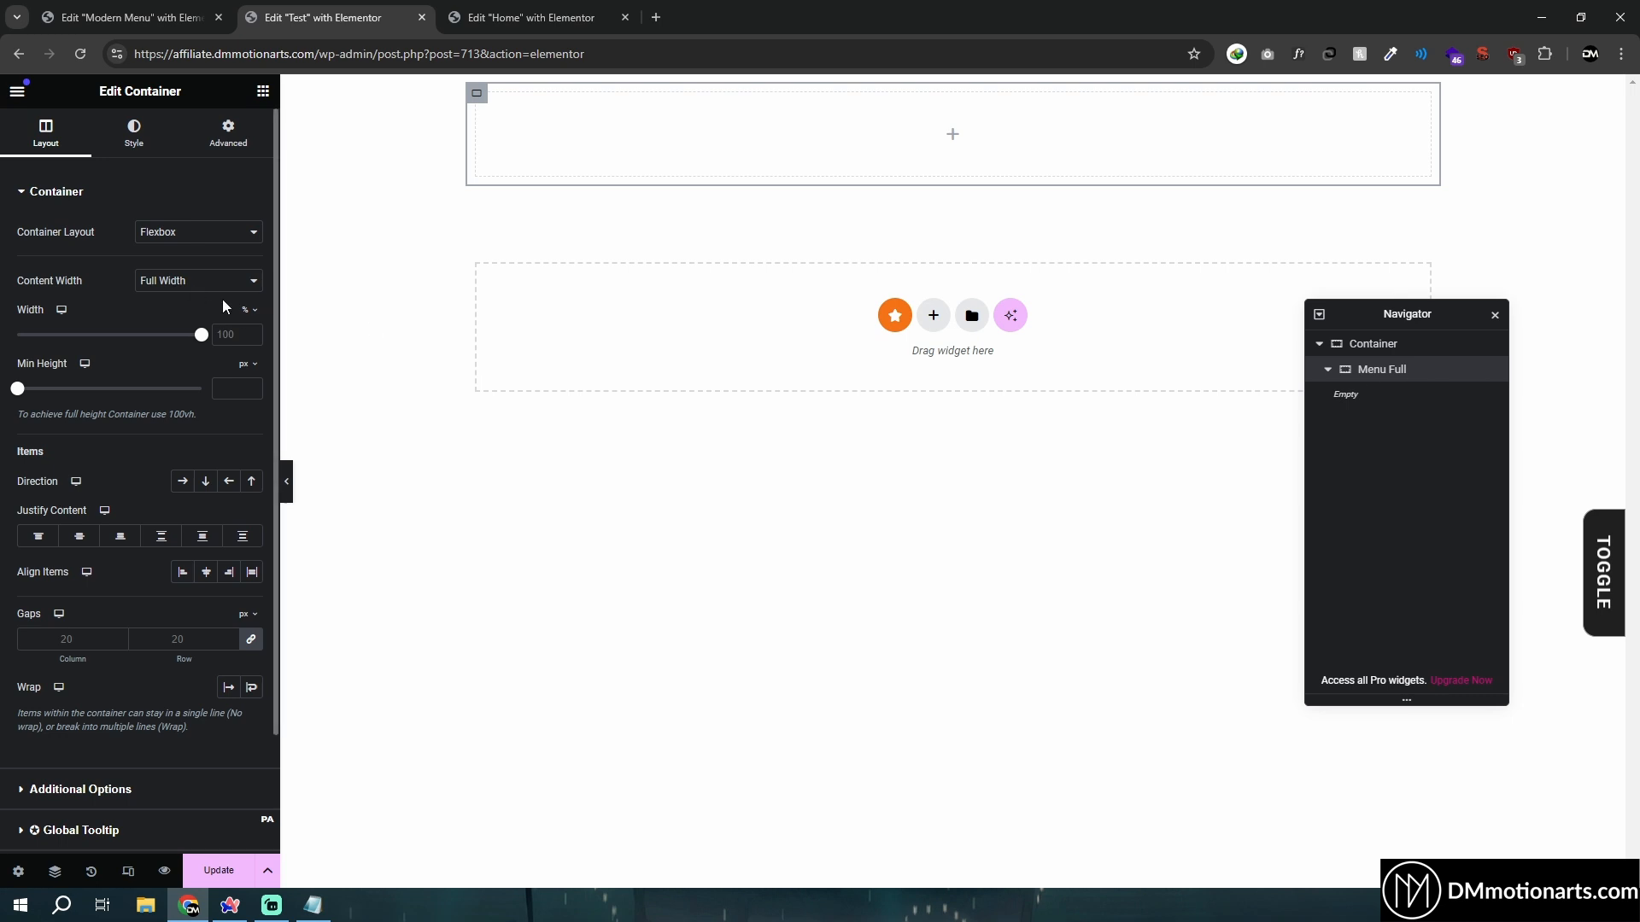
left_click(247, 309)
left_click(250, 439)
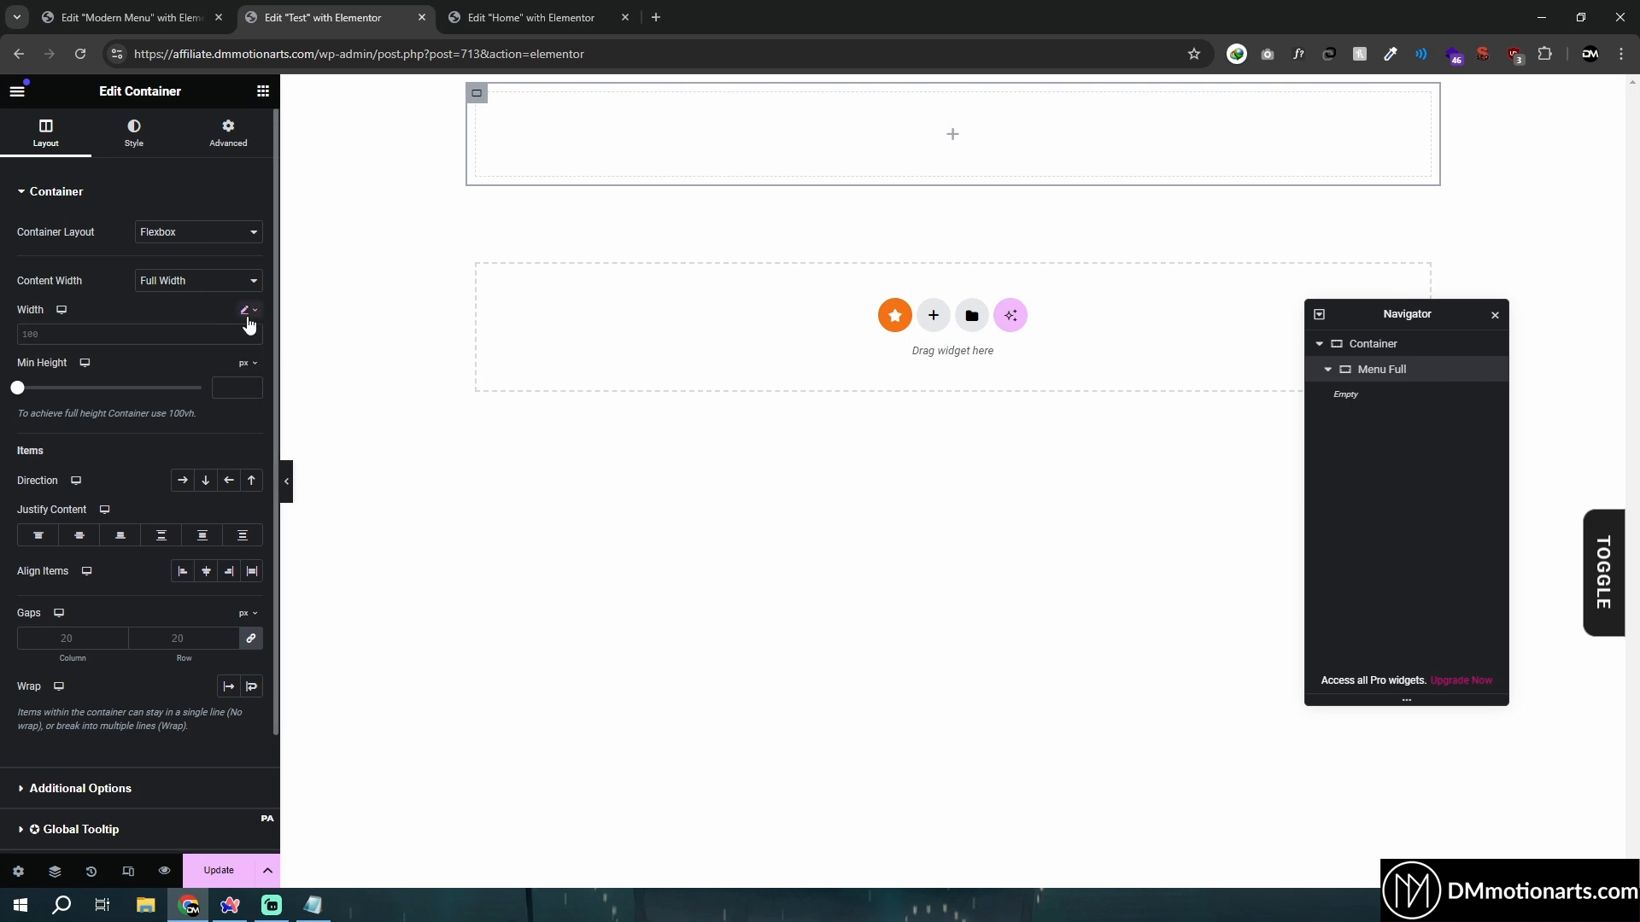
left_click(144, 333)
key("ctrl+v")
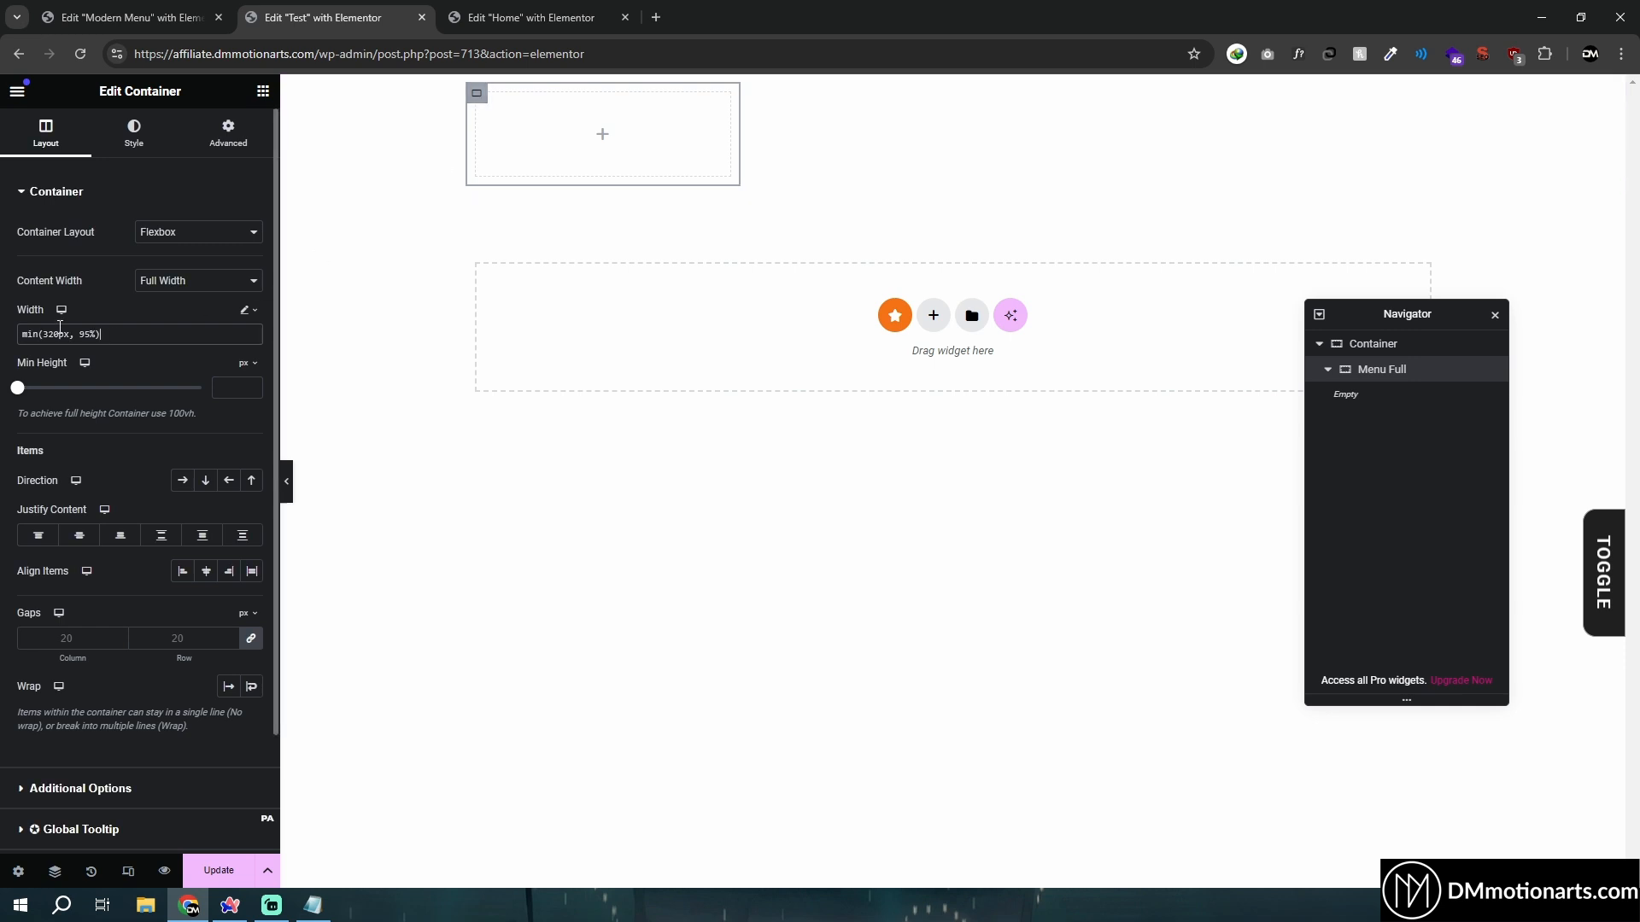
Examine the 320px and 95% parts of the min() width expression in the Notepad notes
left_click(314, 906)
left_click(798, 384)
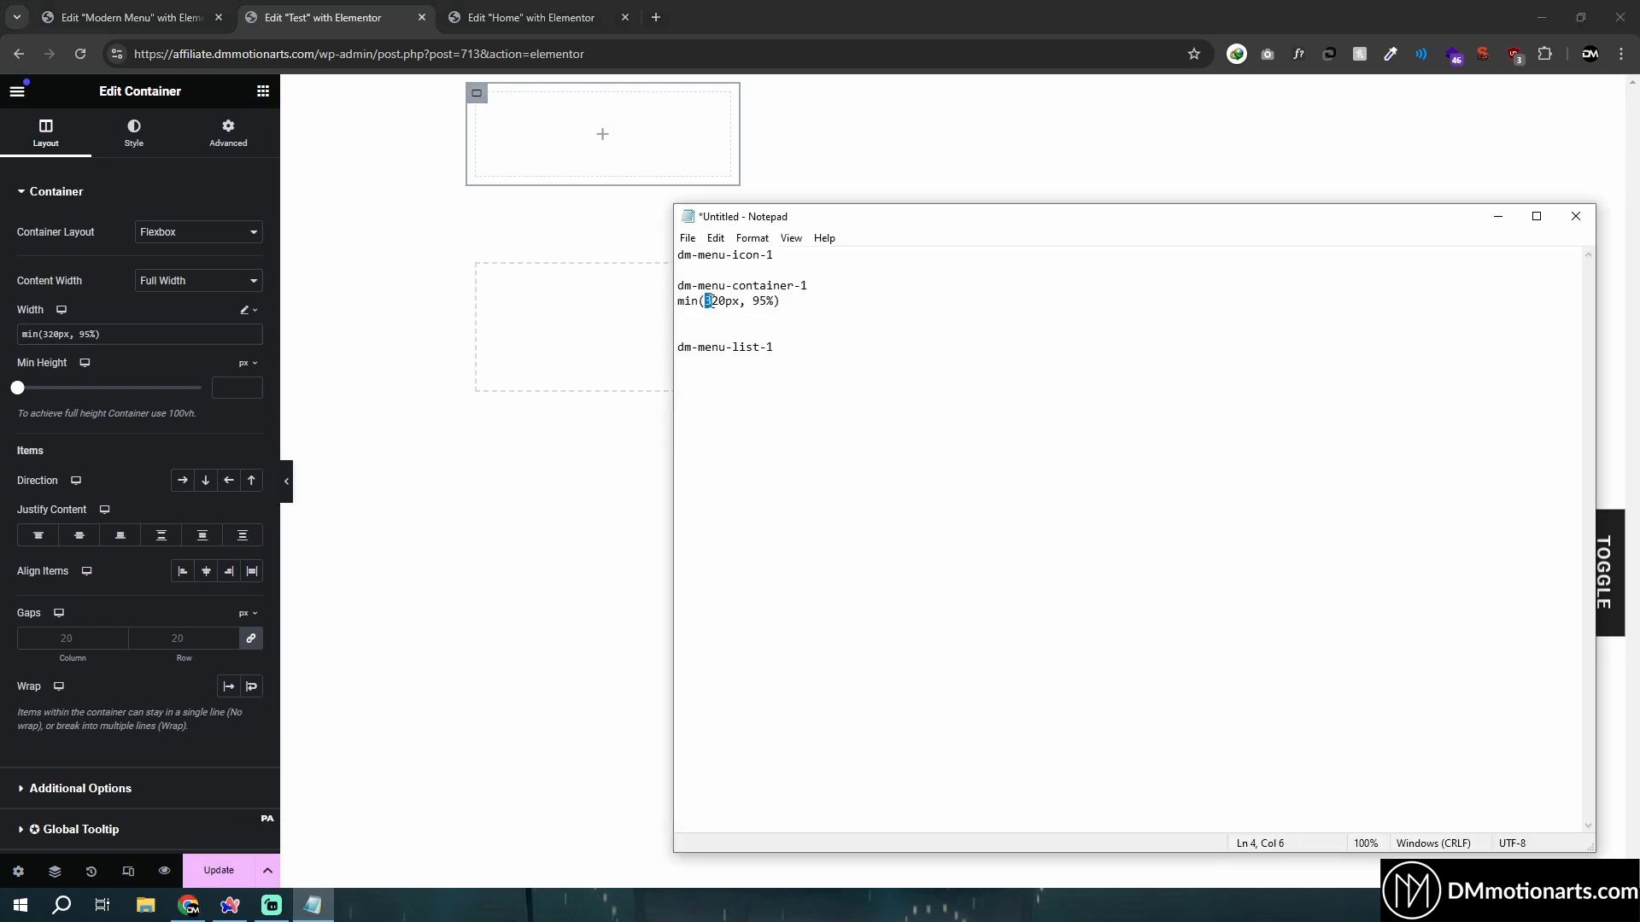
left_click_drag(707, 300, 769, 304)
left_click_drag(667, 308, 743, 300)
left_click(775, 301)
left_click(752, 301)
left_click_drag(749, 301, 774, 301)
left_click(779, 300)
mouse_move(750, 301)
left_mouse_down()
mouse_move(775, 301)
mouse_move(706, 301)
mouse_move(765, 305)
mouse_move(726, 301)
left_mouse_up()
left_click(774, 303)
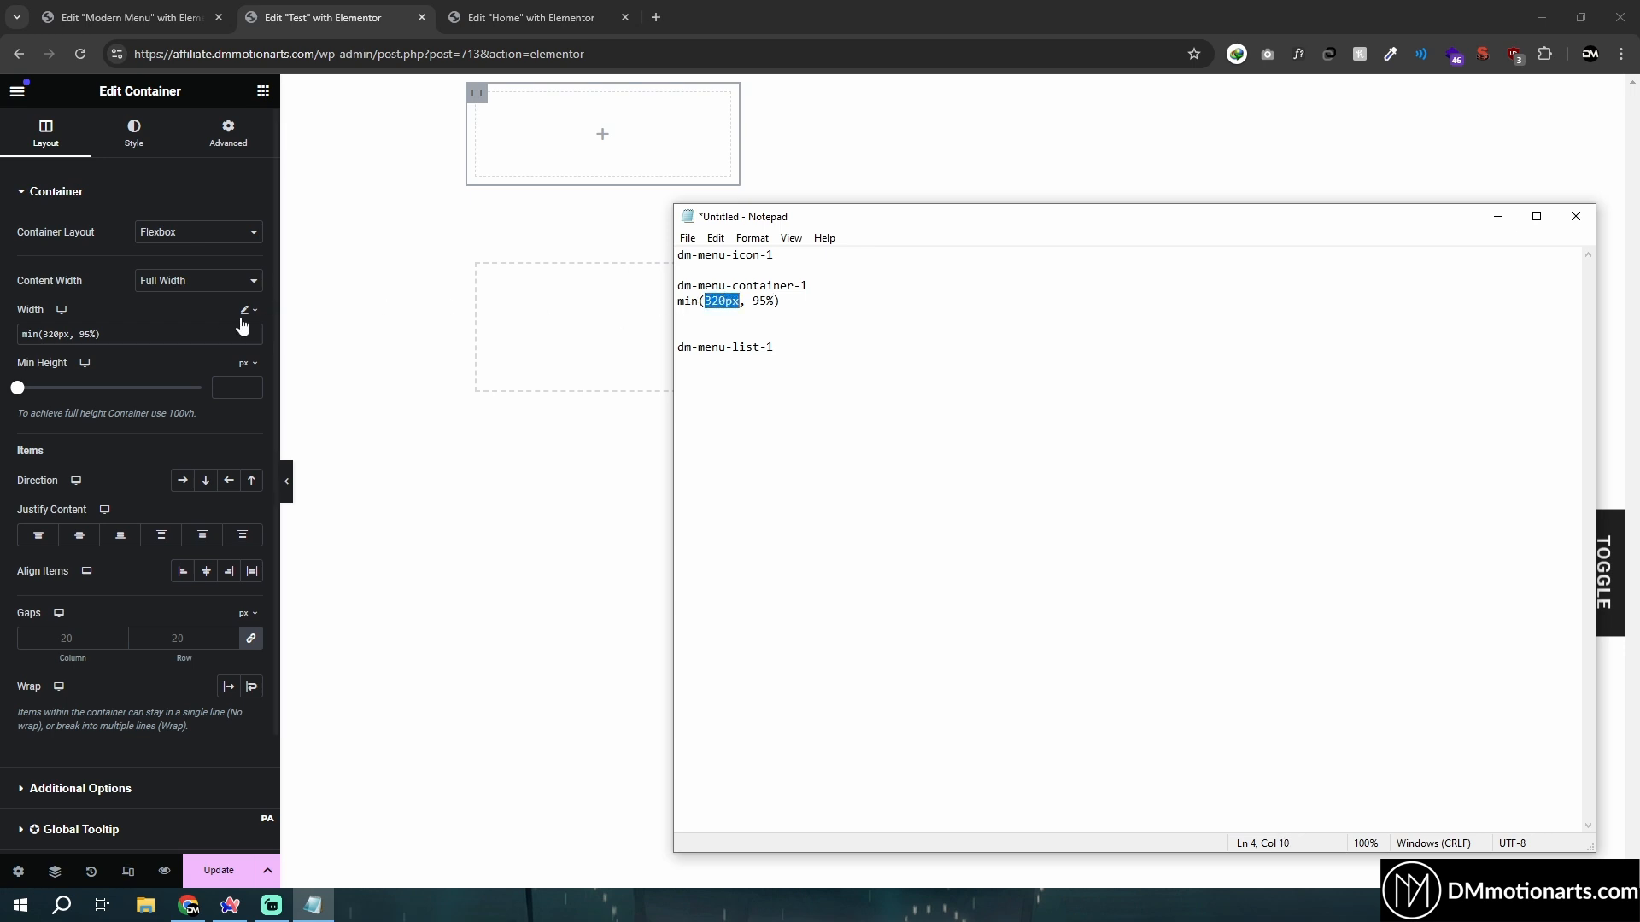
left_click(169, 333)
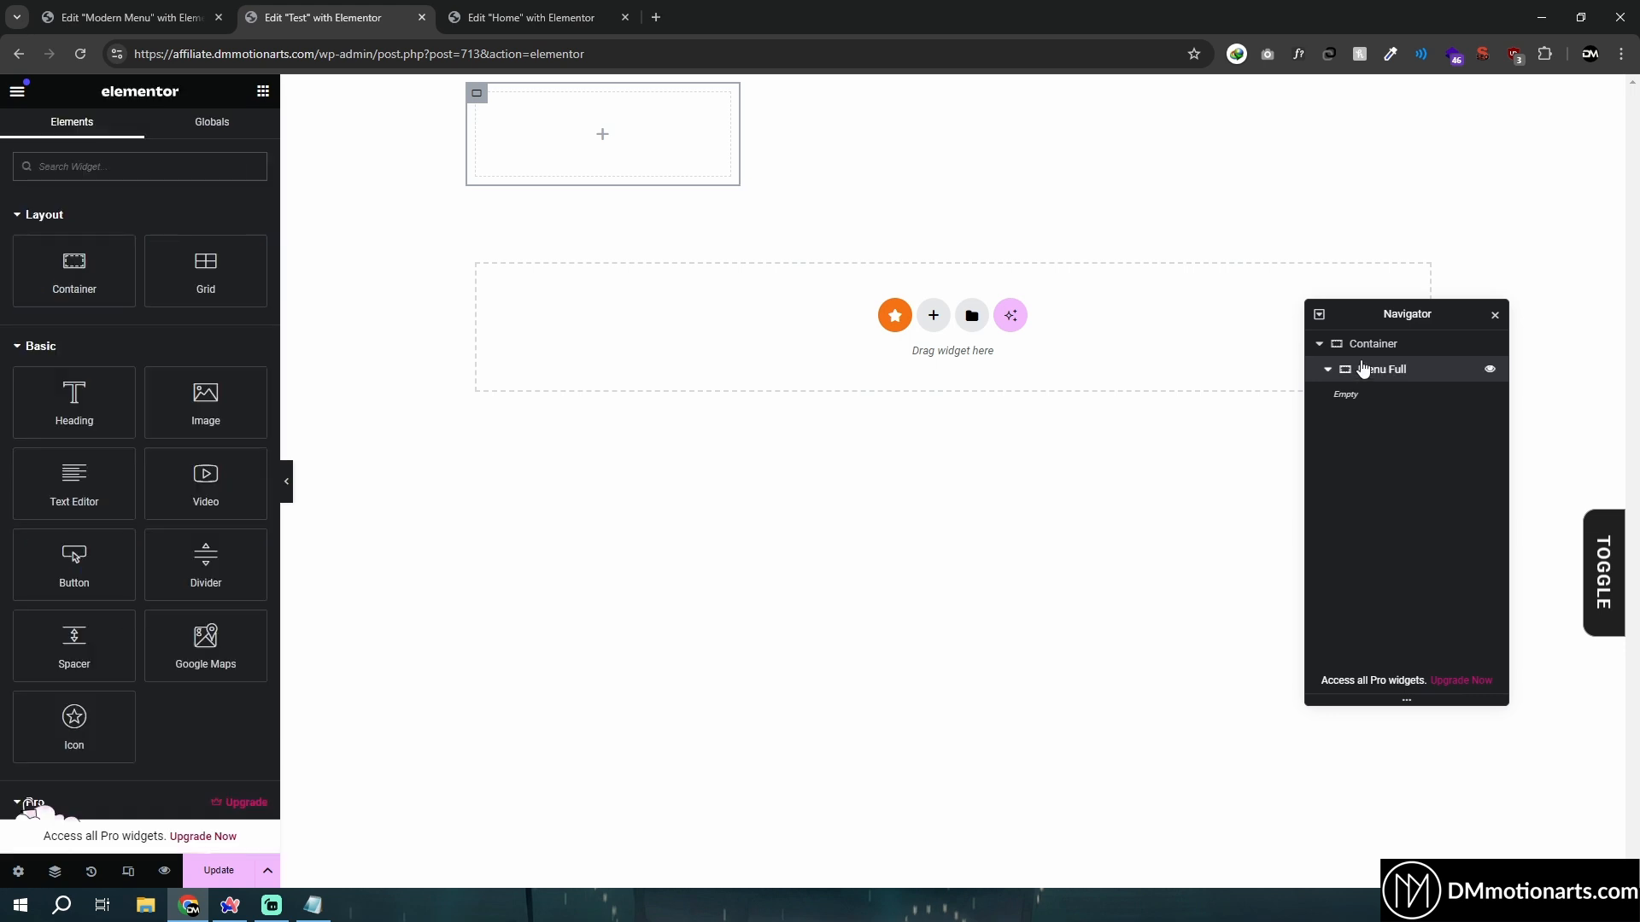
Find the Icon widget and place it in the outer container above Menu Full
left_click(1377, 369)
left_click(1372, 343)
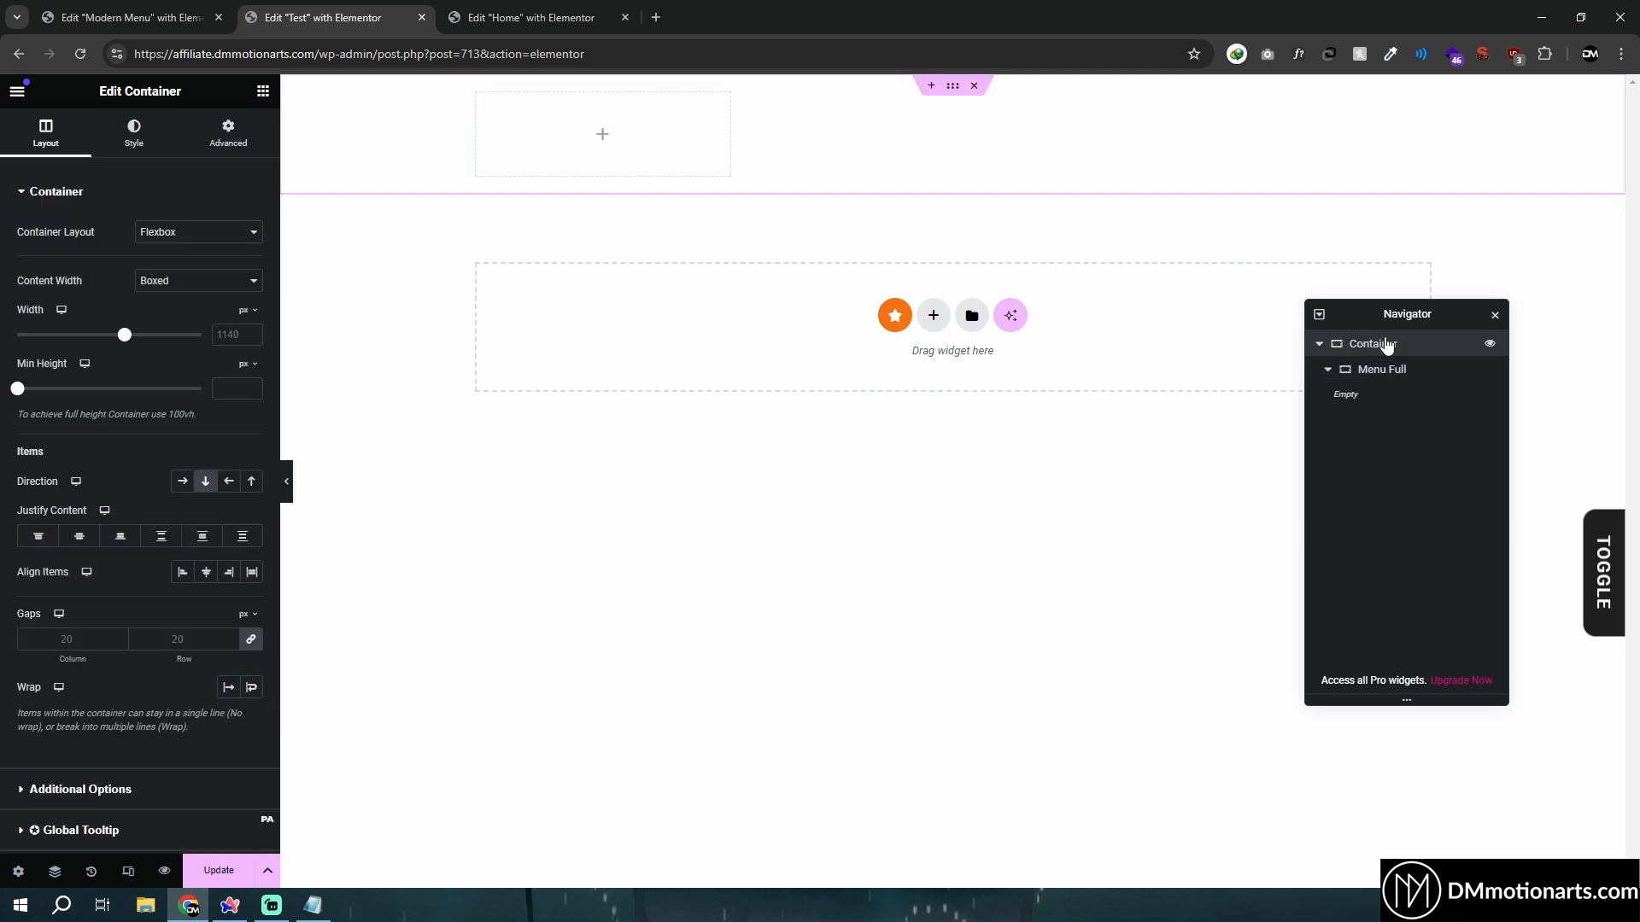
left_click(263, 90)
type("icon")
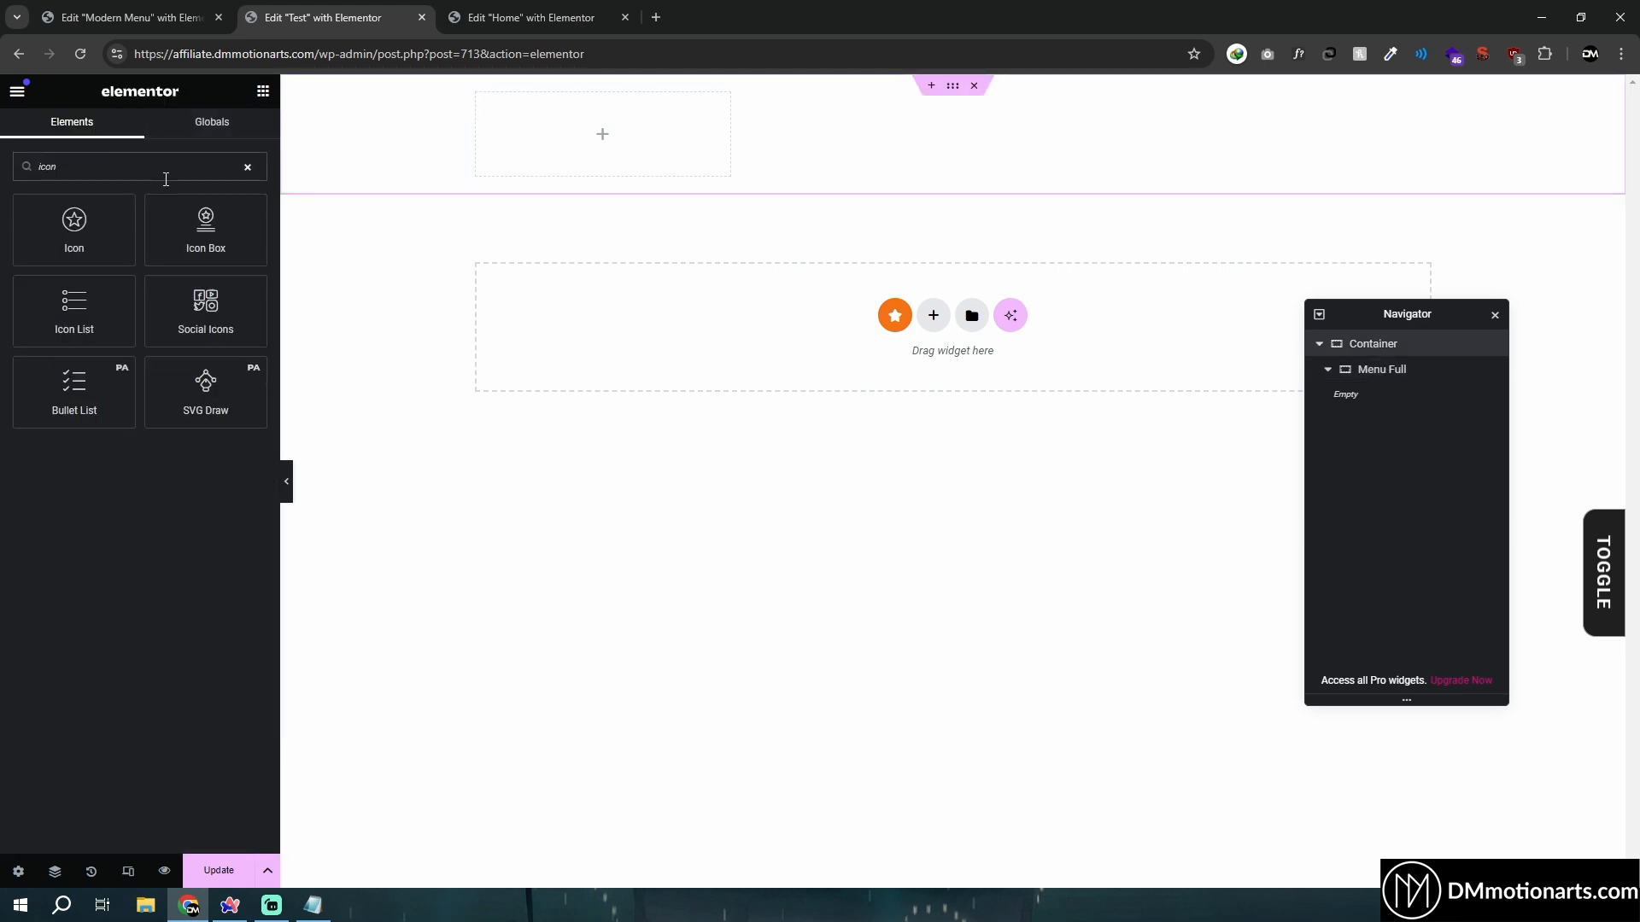
left_click(85, 226)
left_click_drag(1416, 433, 1399, 367)
left_click(1328, 395)
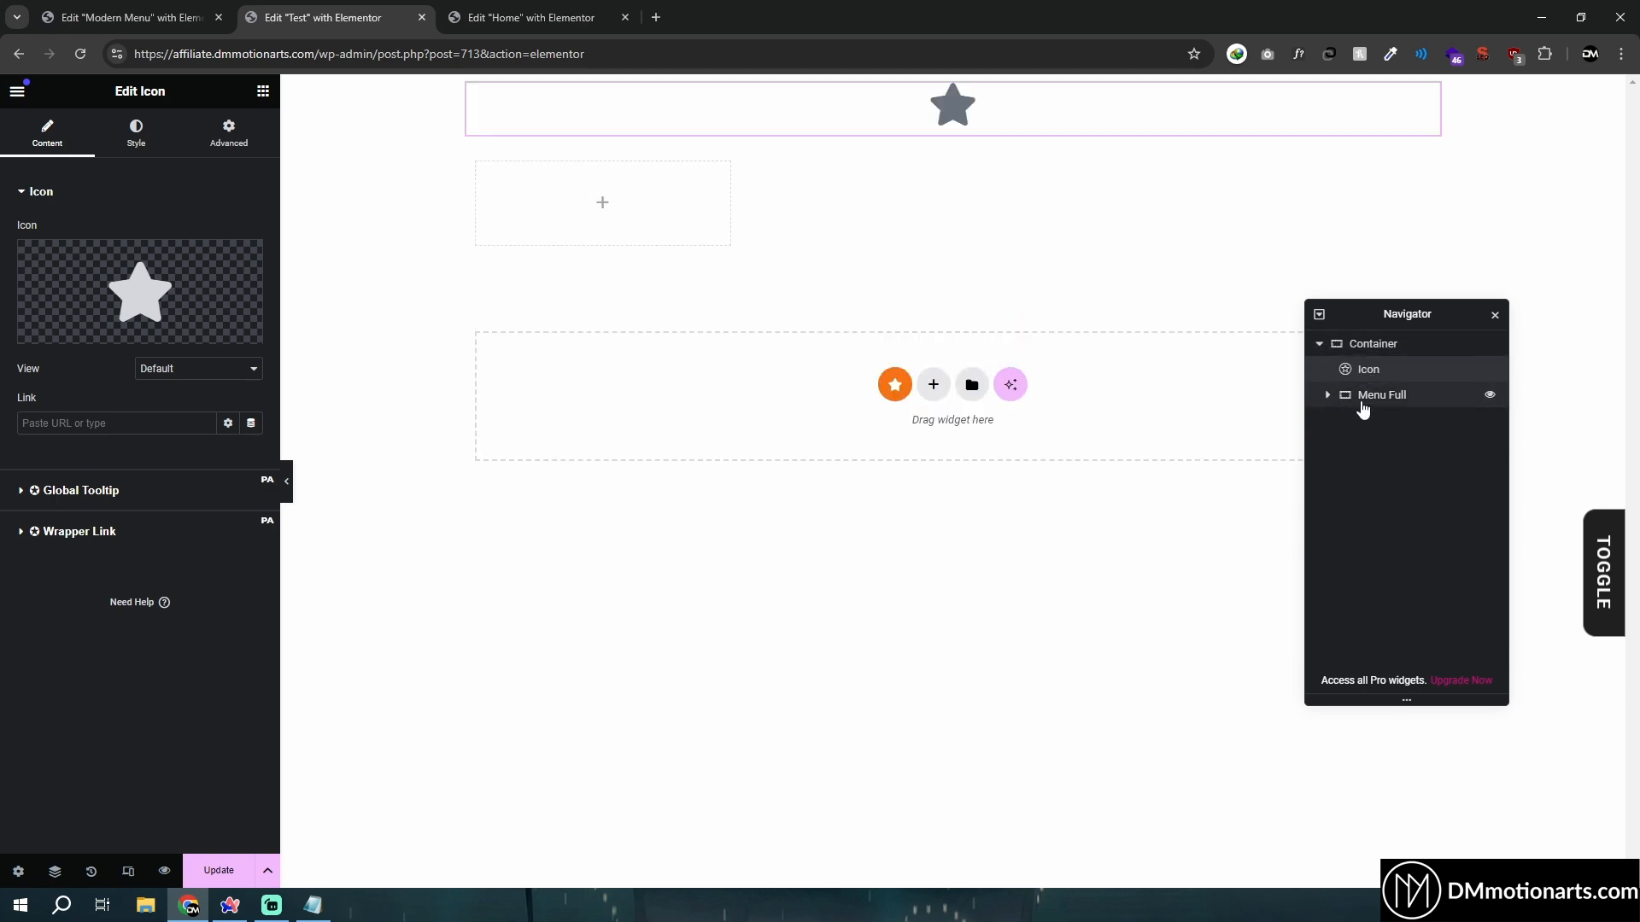
left_click(1328, 396)
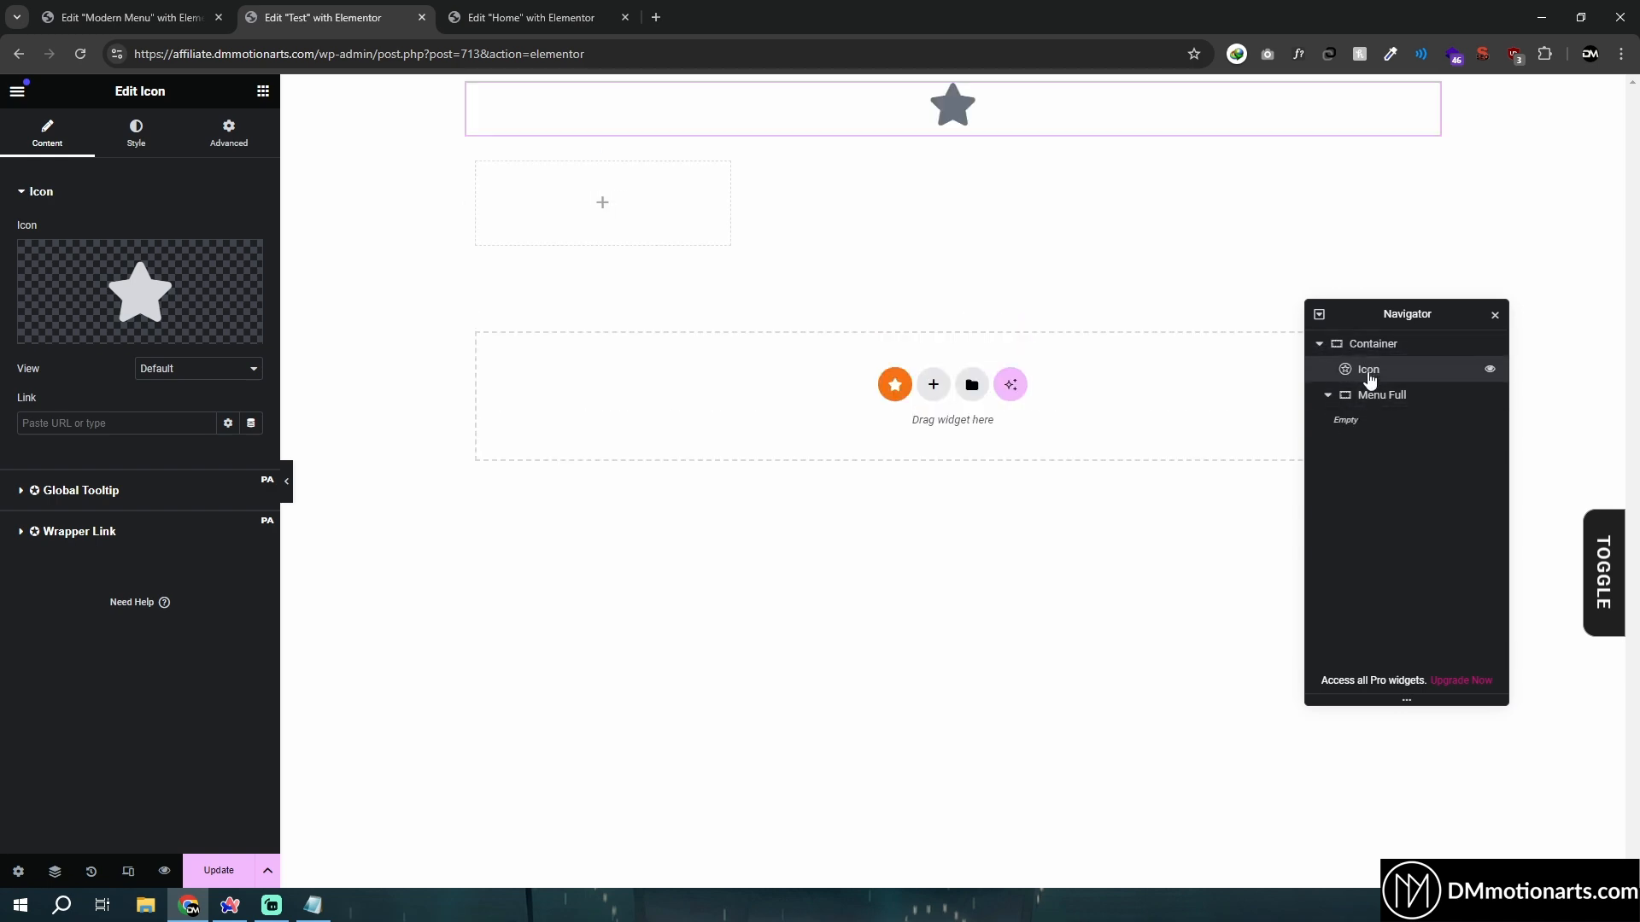
Replace the widget's star icon with the bars icon from the icon library
left_click(102, 256)
left_click(845, 222)
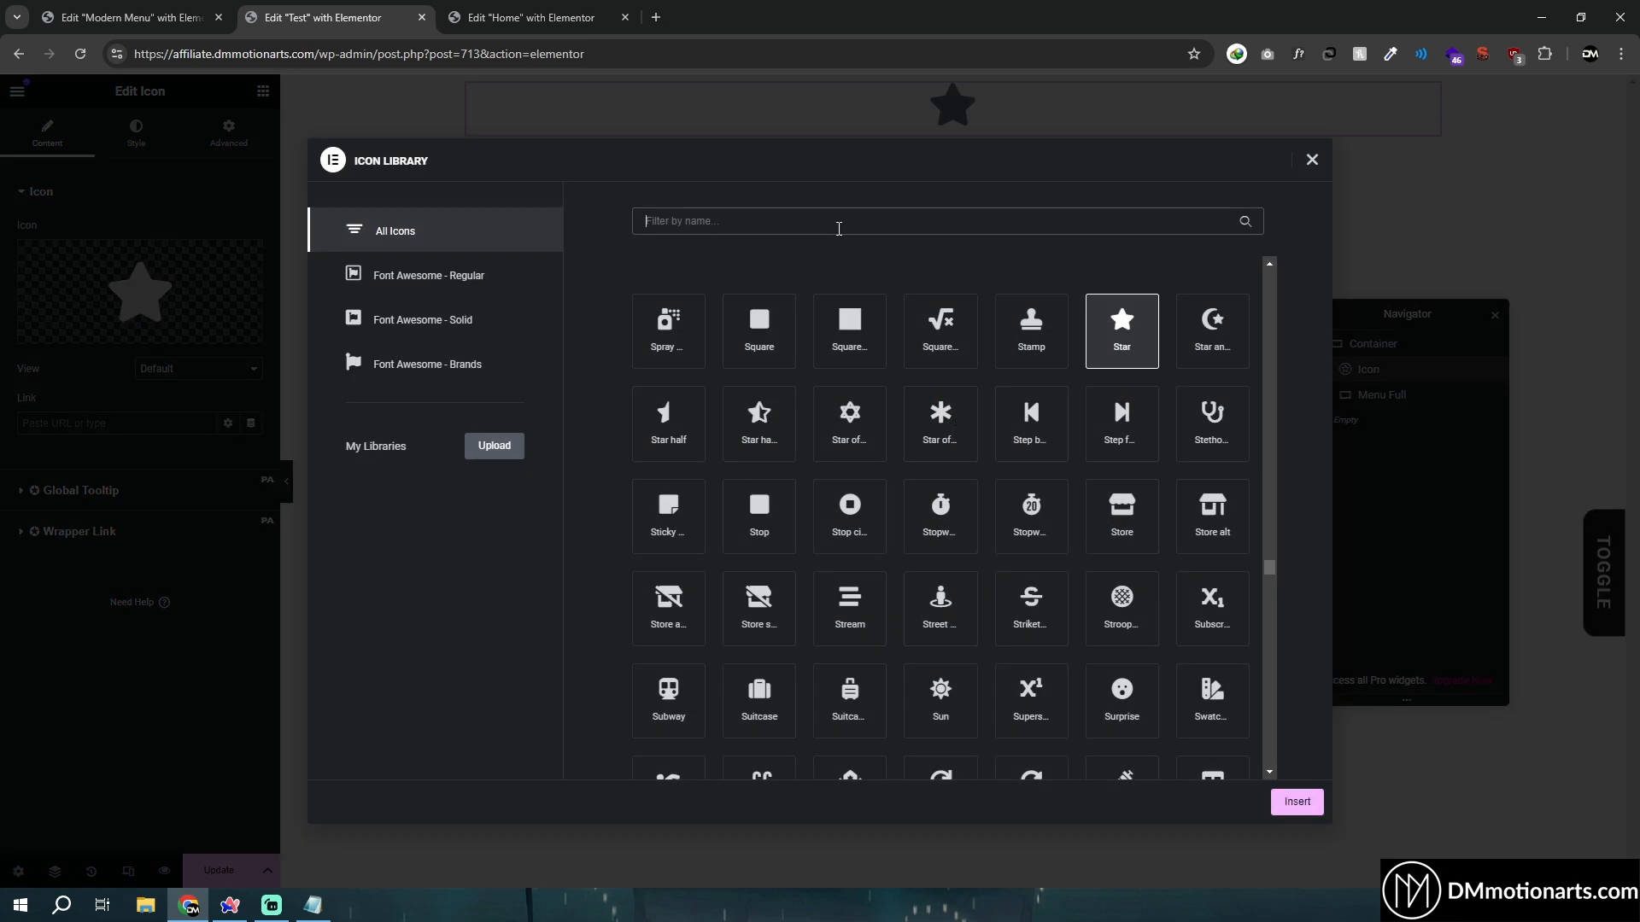
type("bar")
left_click(872, 345)
left_click(1296, 801)
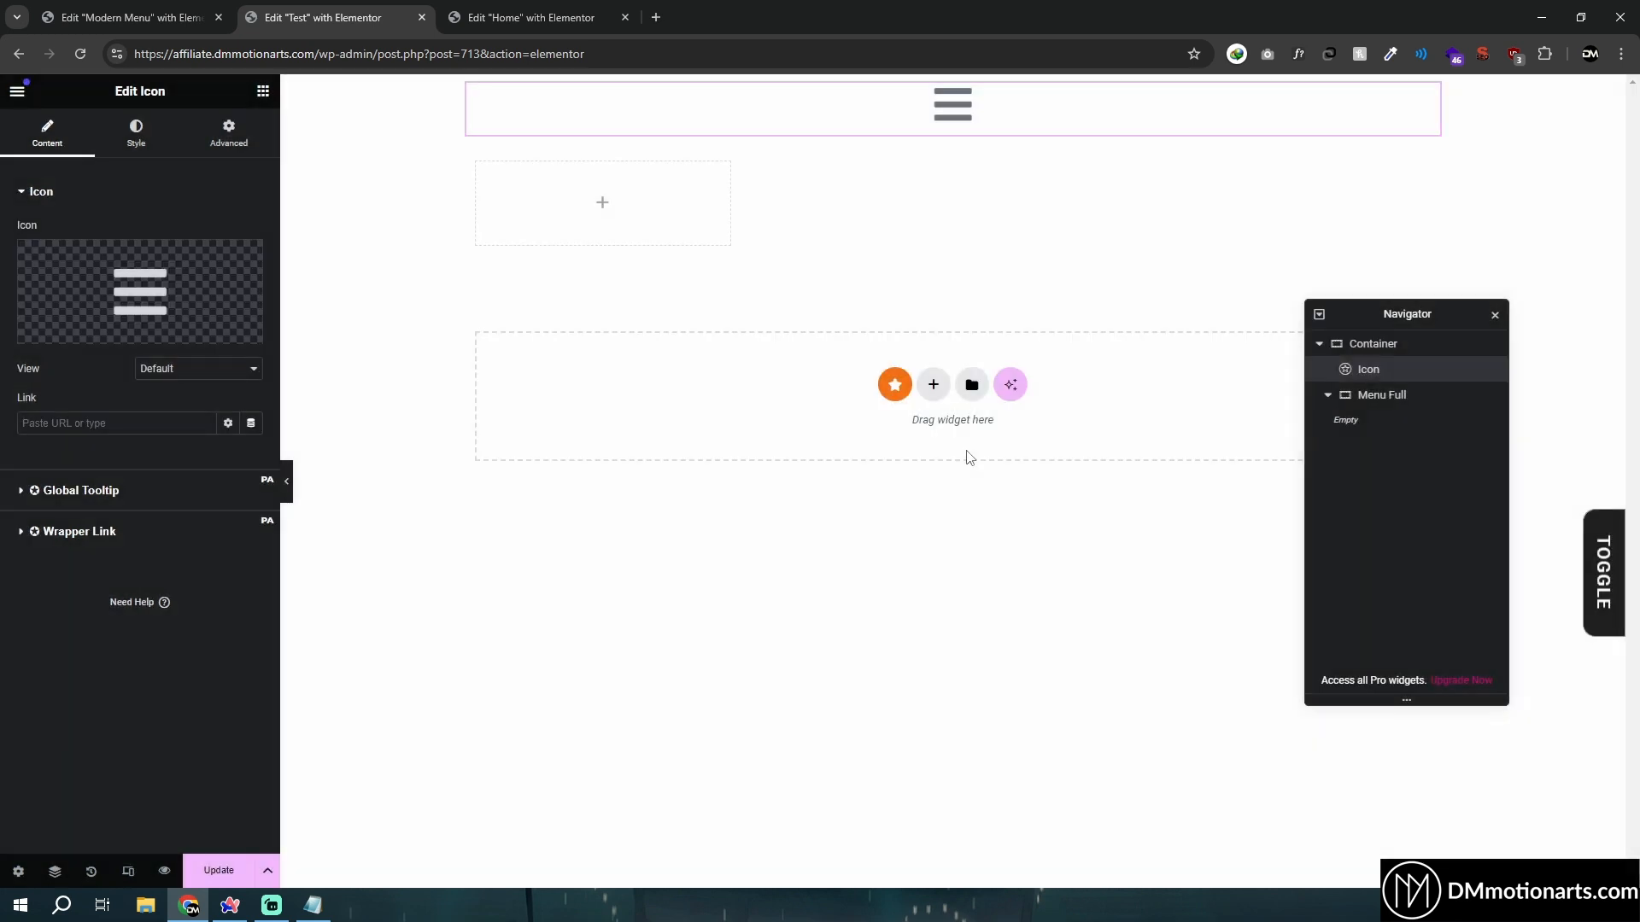
Set the icon's bottom margin to -10 px with the other margins at 0, and align the icon to the end
left_click(216, 152)
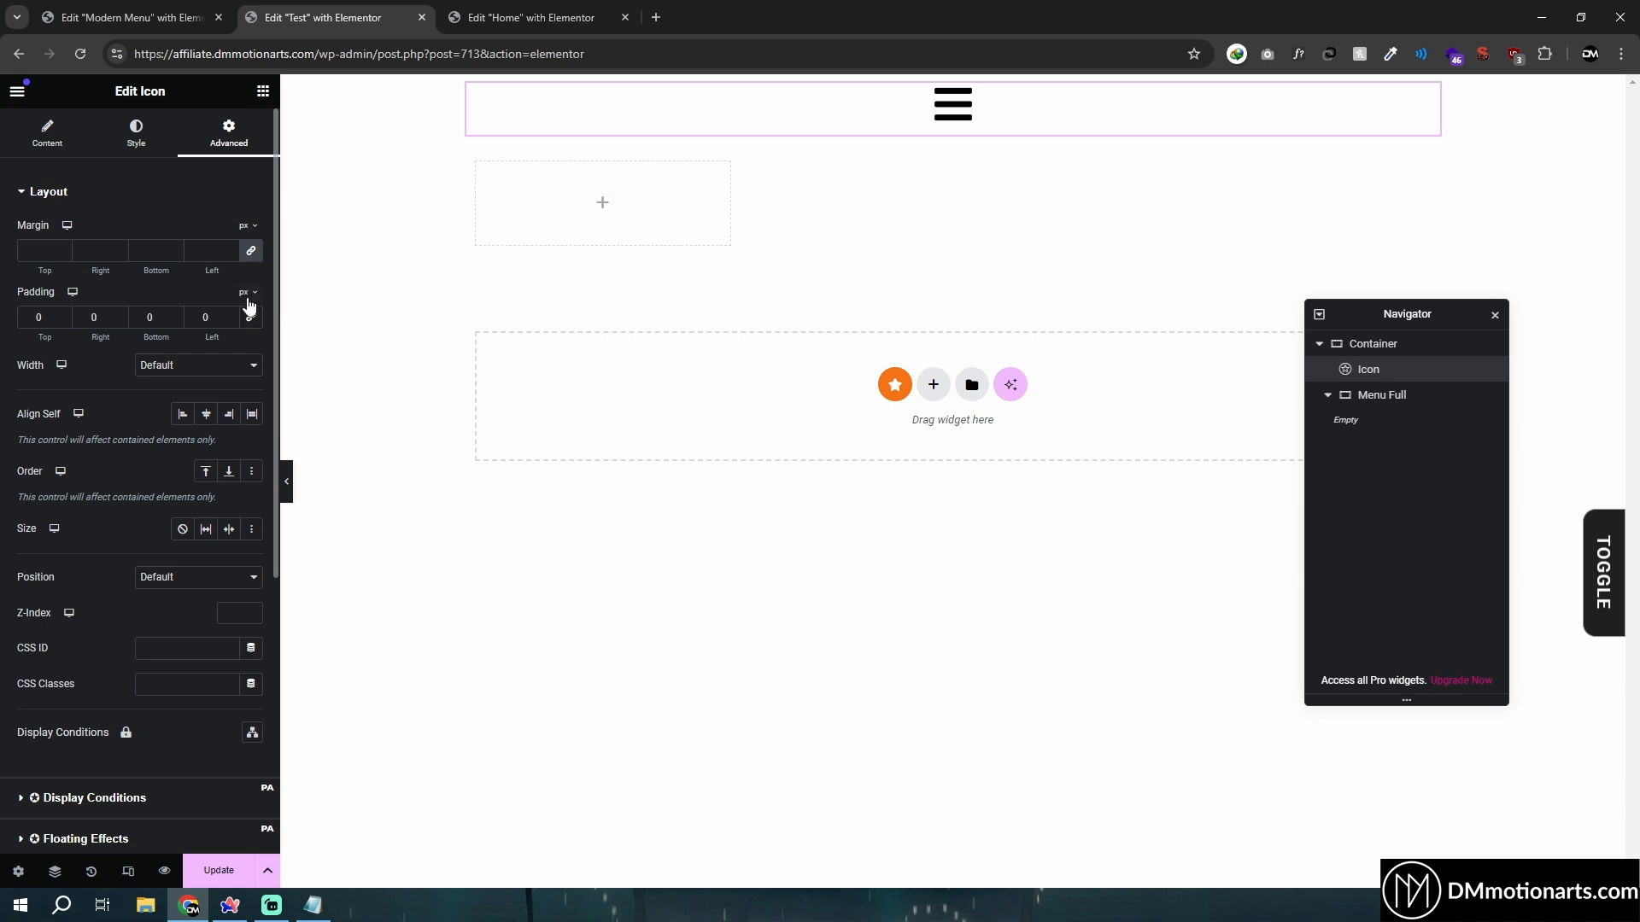
left_click(174, 255)
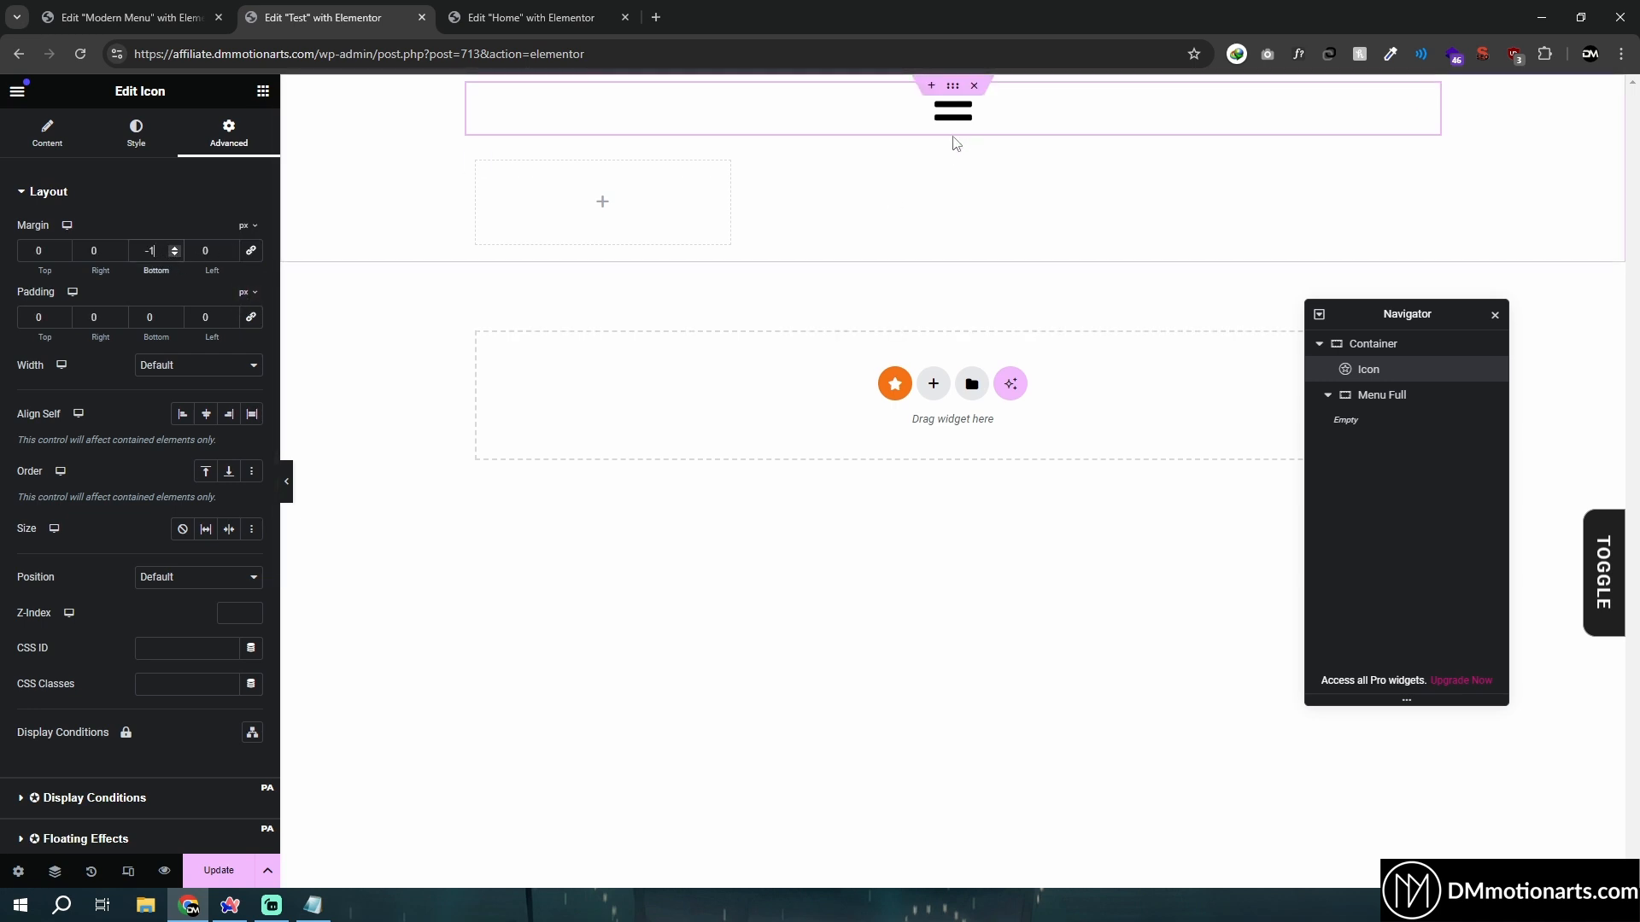
type("0")
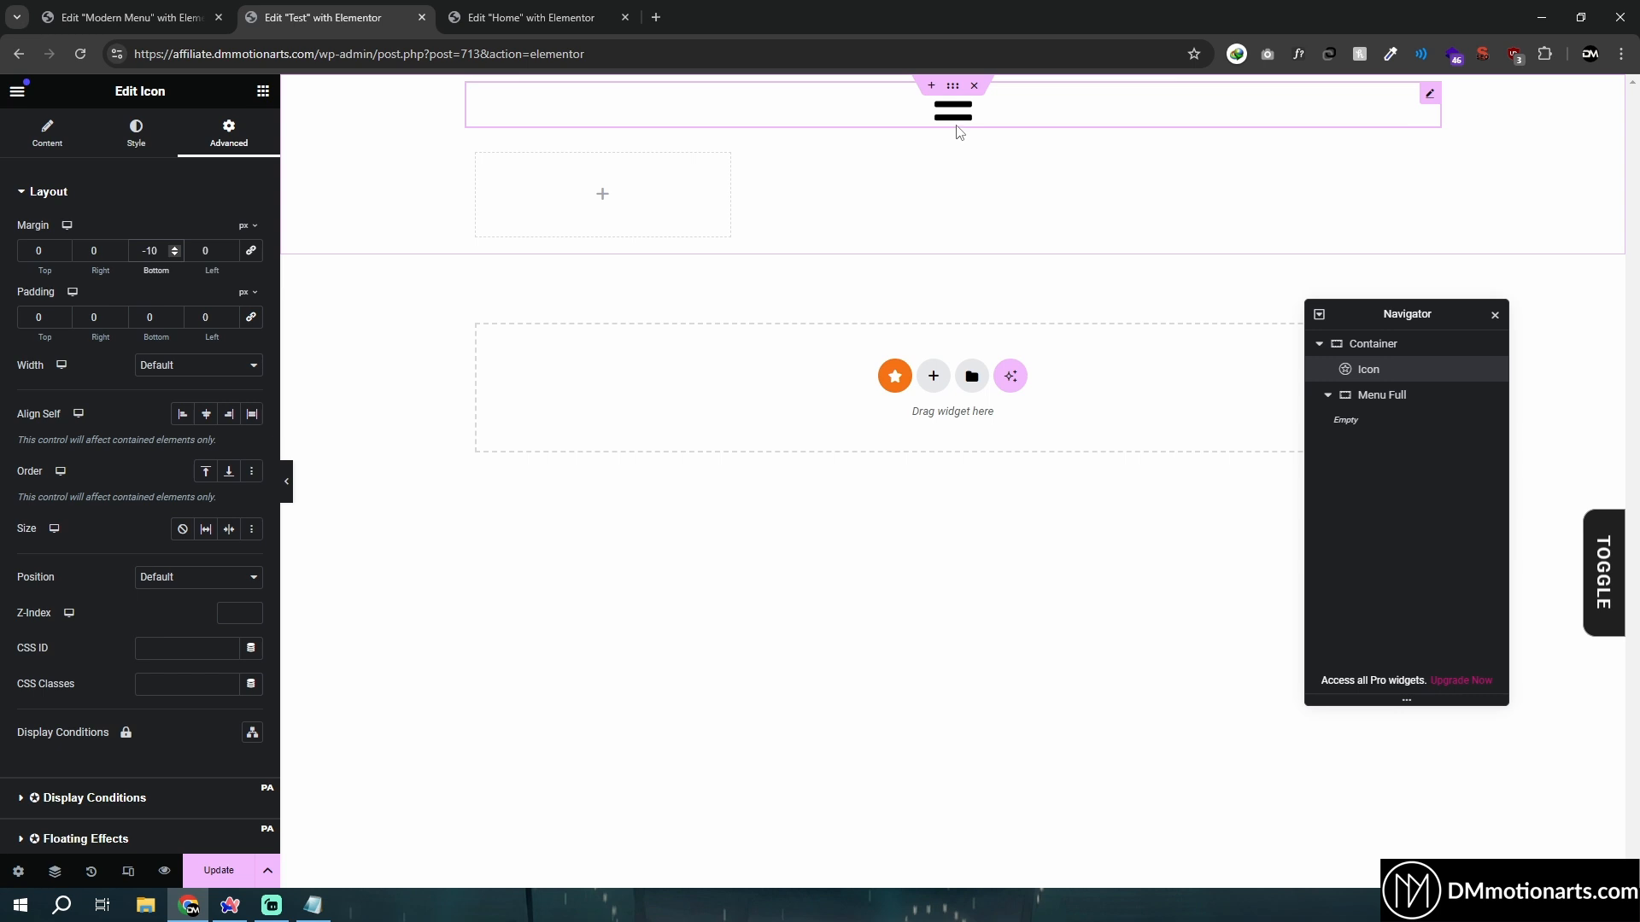
left_click(228, 416)
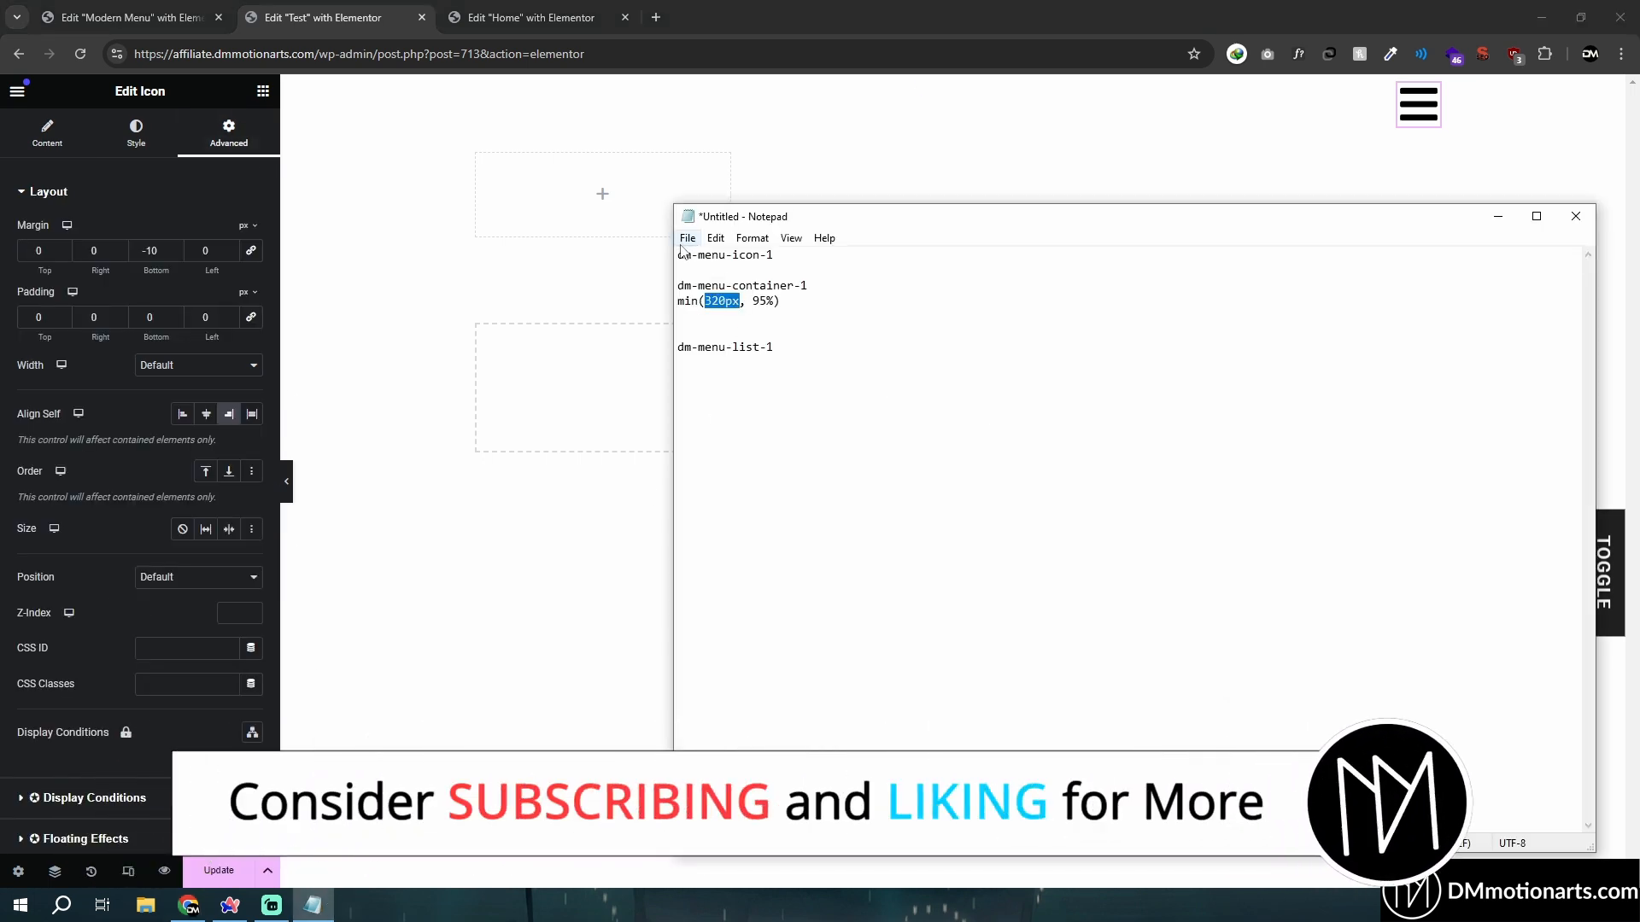
Copy the icon class from the Notepad notes and set the icon's CSS class to dm-menu-icon-1
left_click_drag(679, 255, 774, 254)
key("ctrl+c")
left_click(184, 683)
key("ctrl+v")
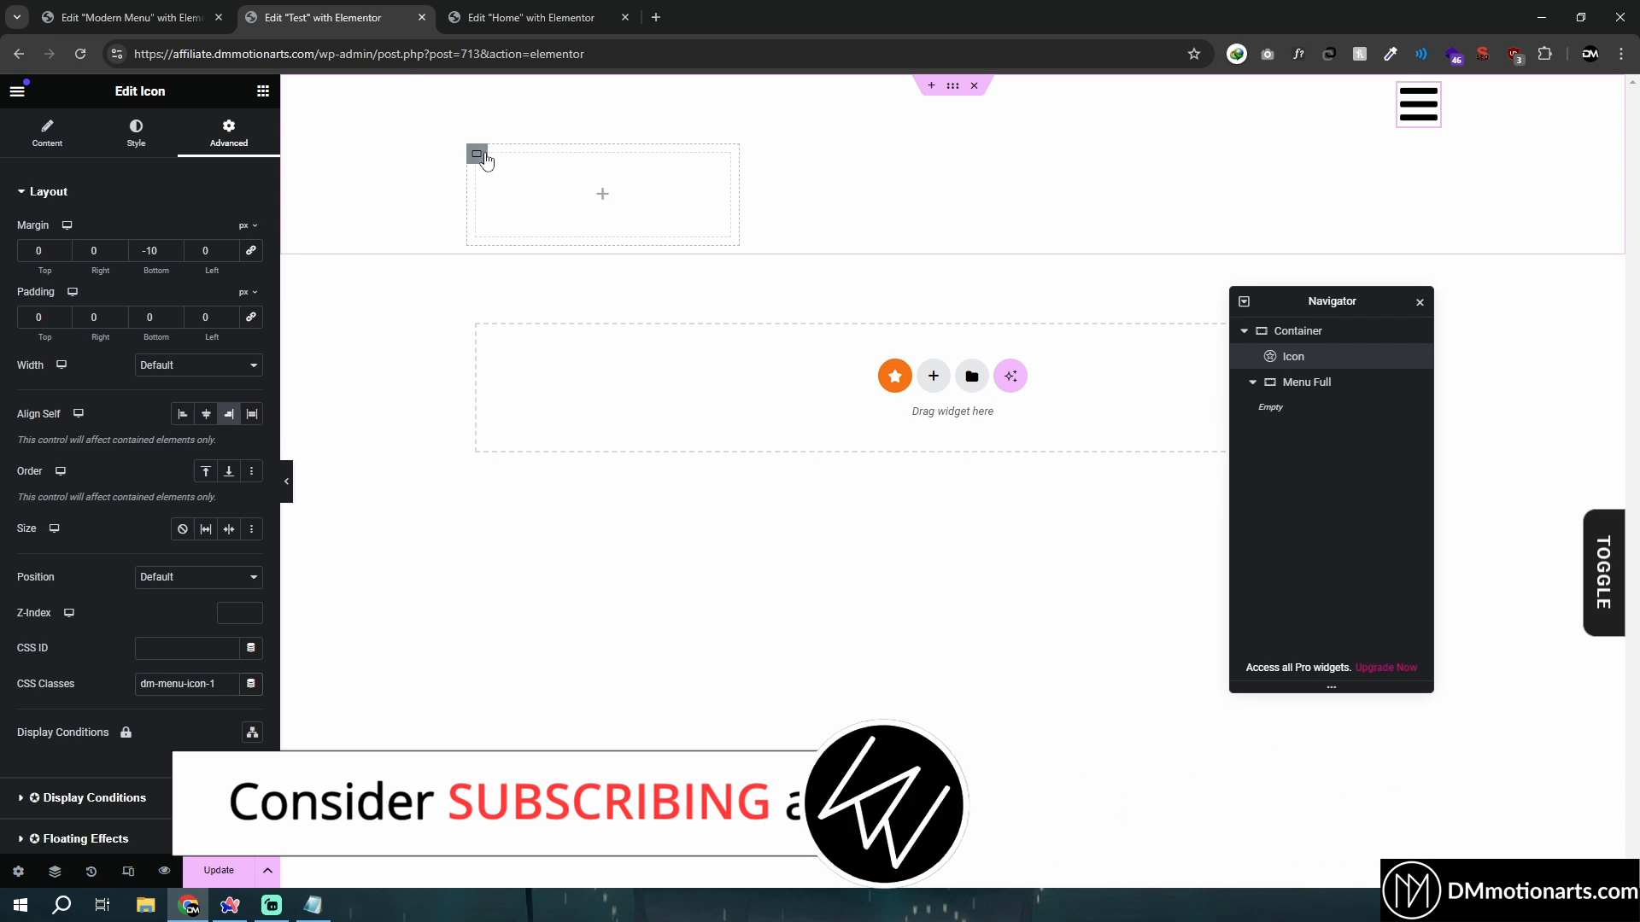
Give the Menu Full container a classic background in light blue
left_click(1307, 381)
left_click(134, 132)
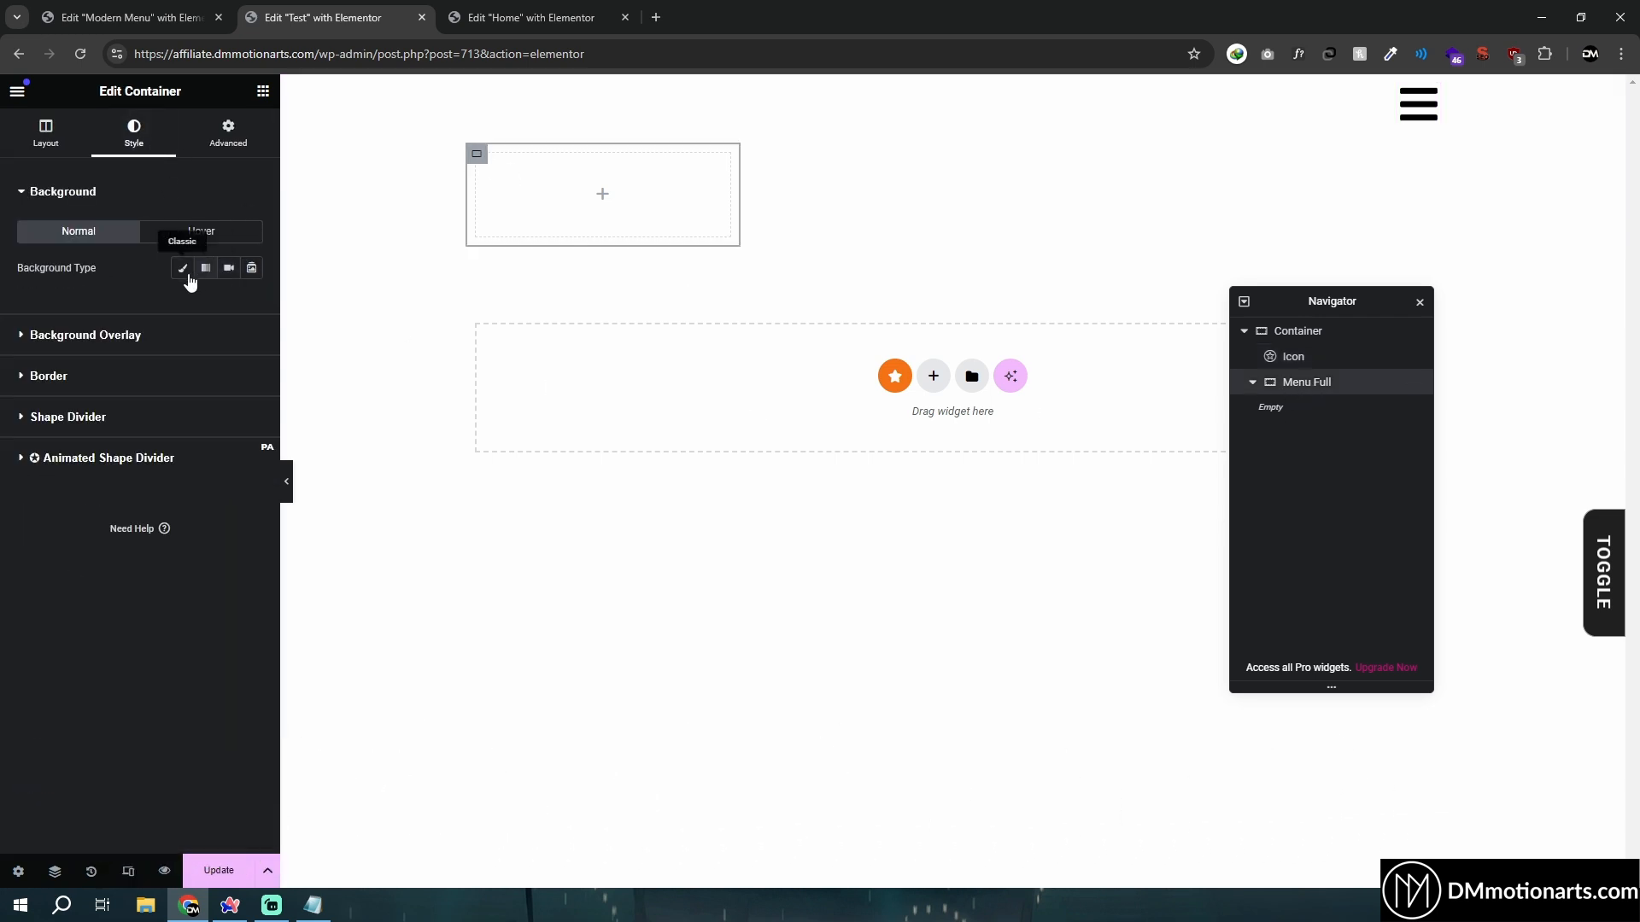
left_click(182, 268)
left_click(252, 303)
left_click(203, 372)
left_click_drag(201, 512, 263, 513)
left_click(4, 811)
Set the Menu Full container's border radius to 10 px on all corners
left_click(49, 550)
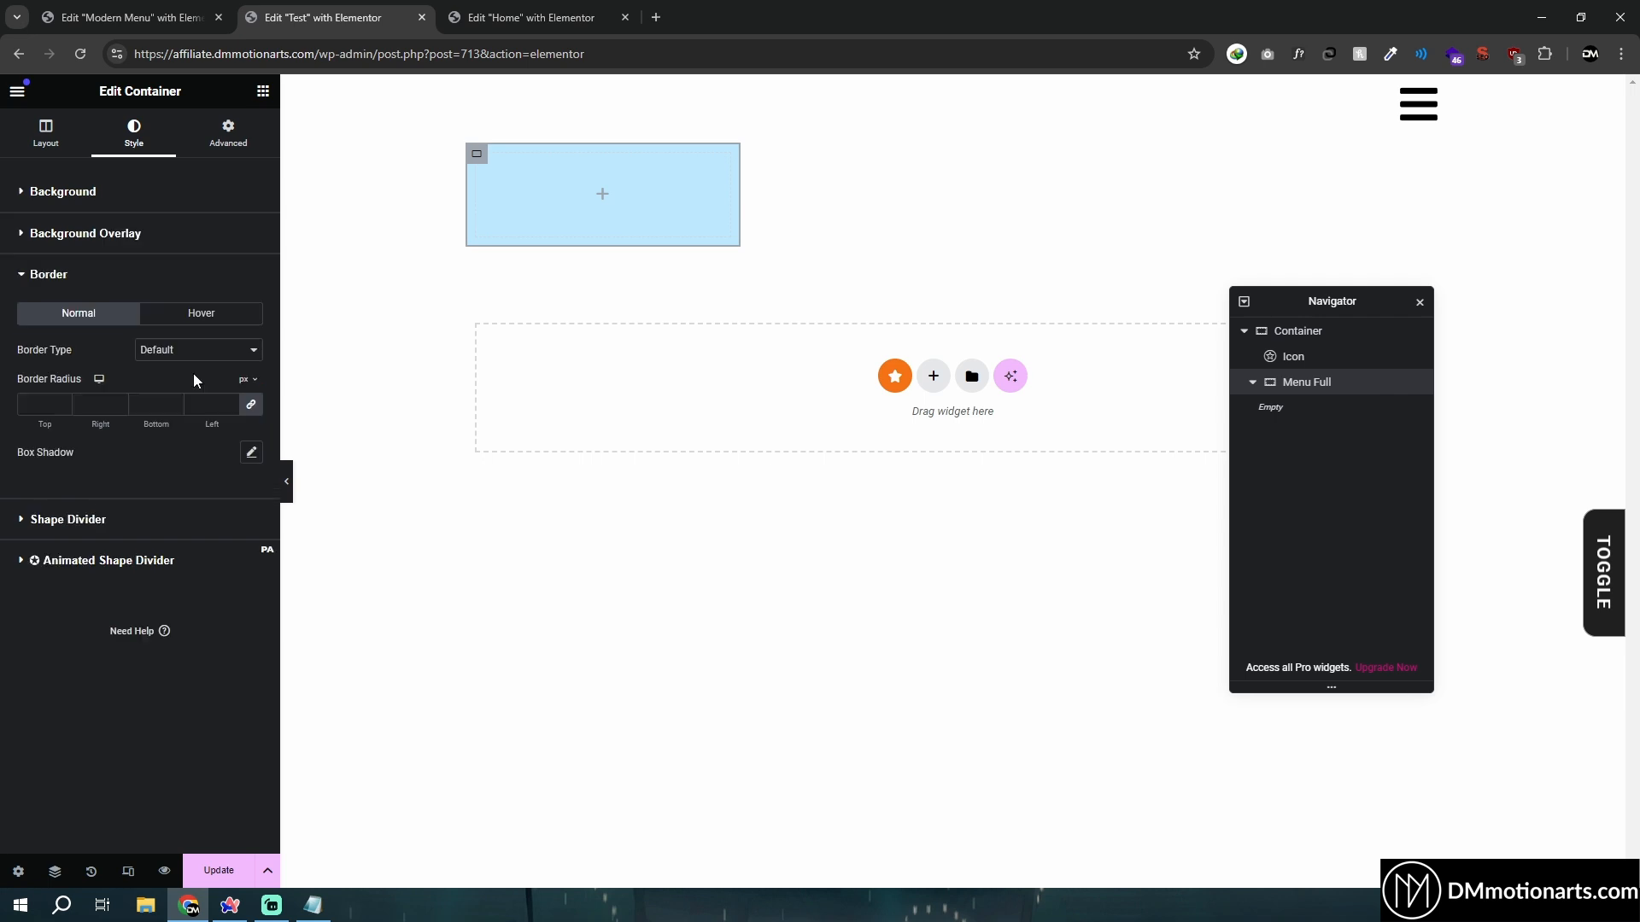
left_click(196, 404)
type("10")
Add a Heading widget inside Menu Full and set its text color to black, #000000
left_click(261, 96)
left_click(74, 401)
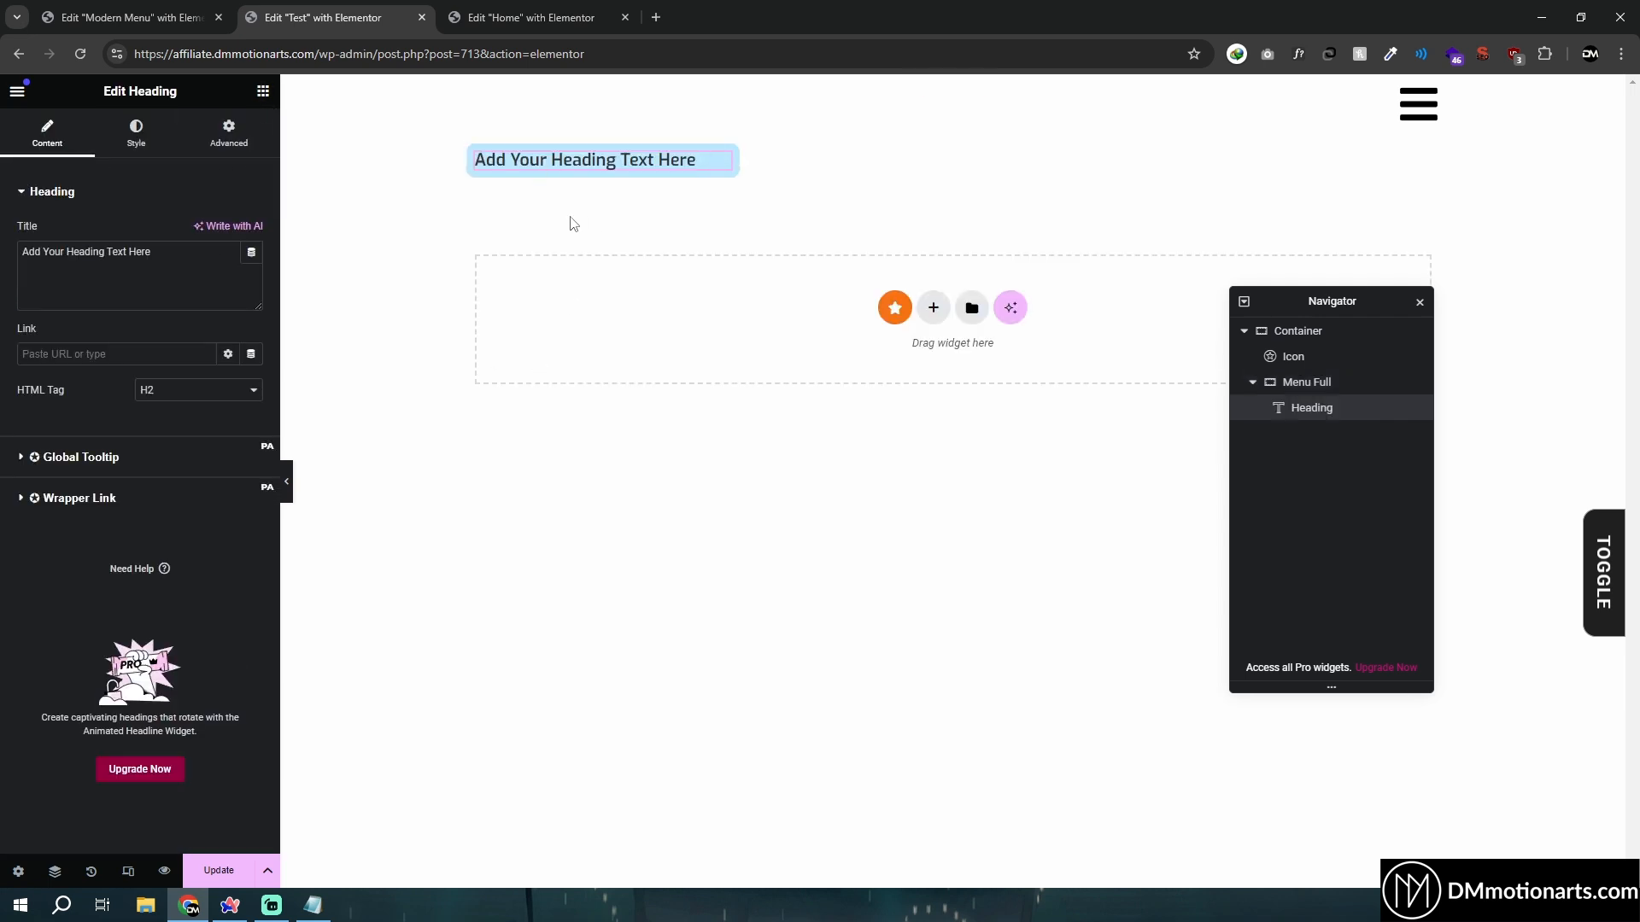
left_click(136, 130)
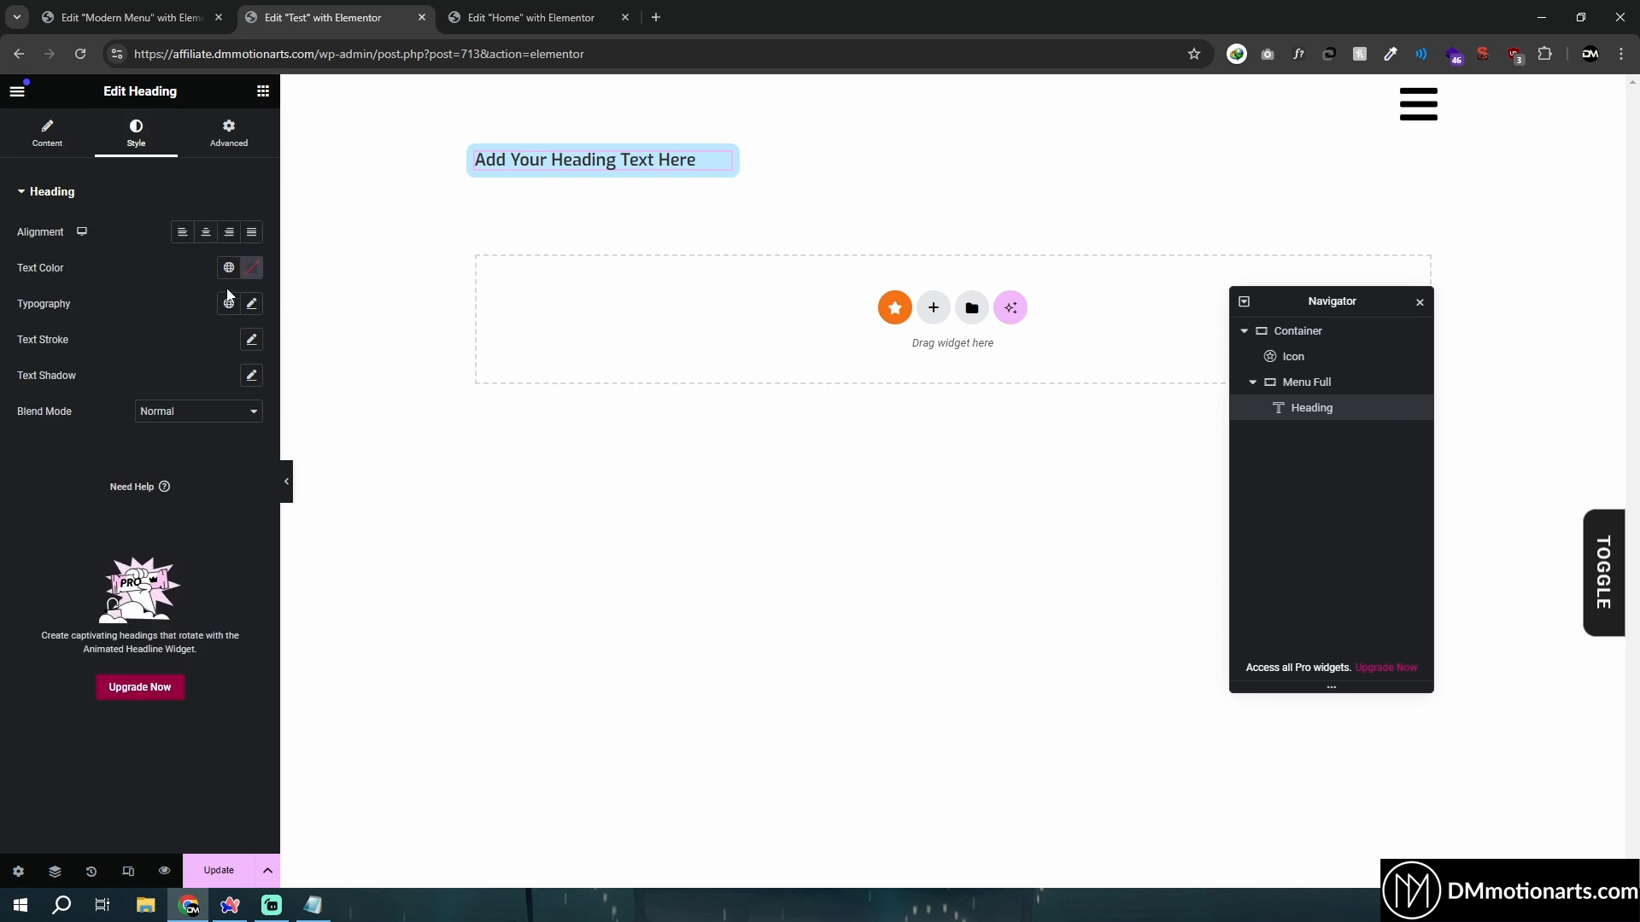
left_click(252, 267)
left_click_drag(219, 362, 144, 488)
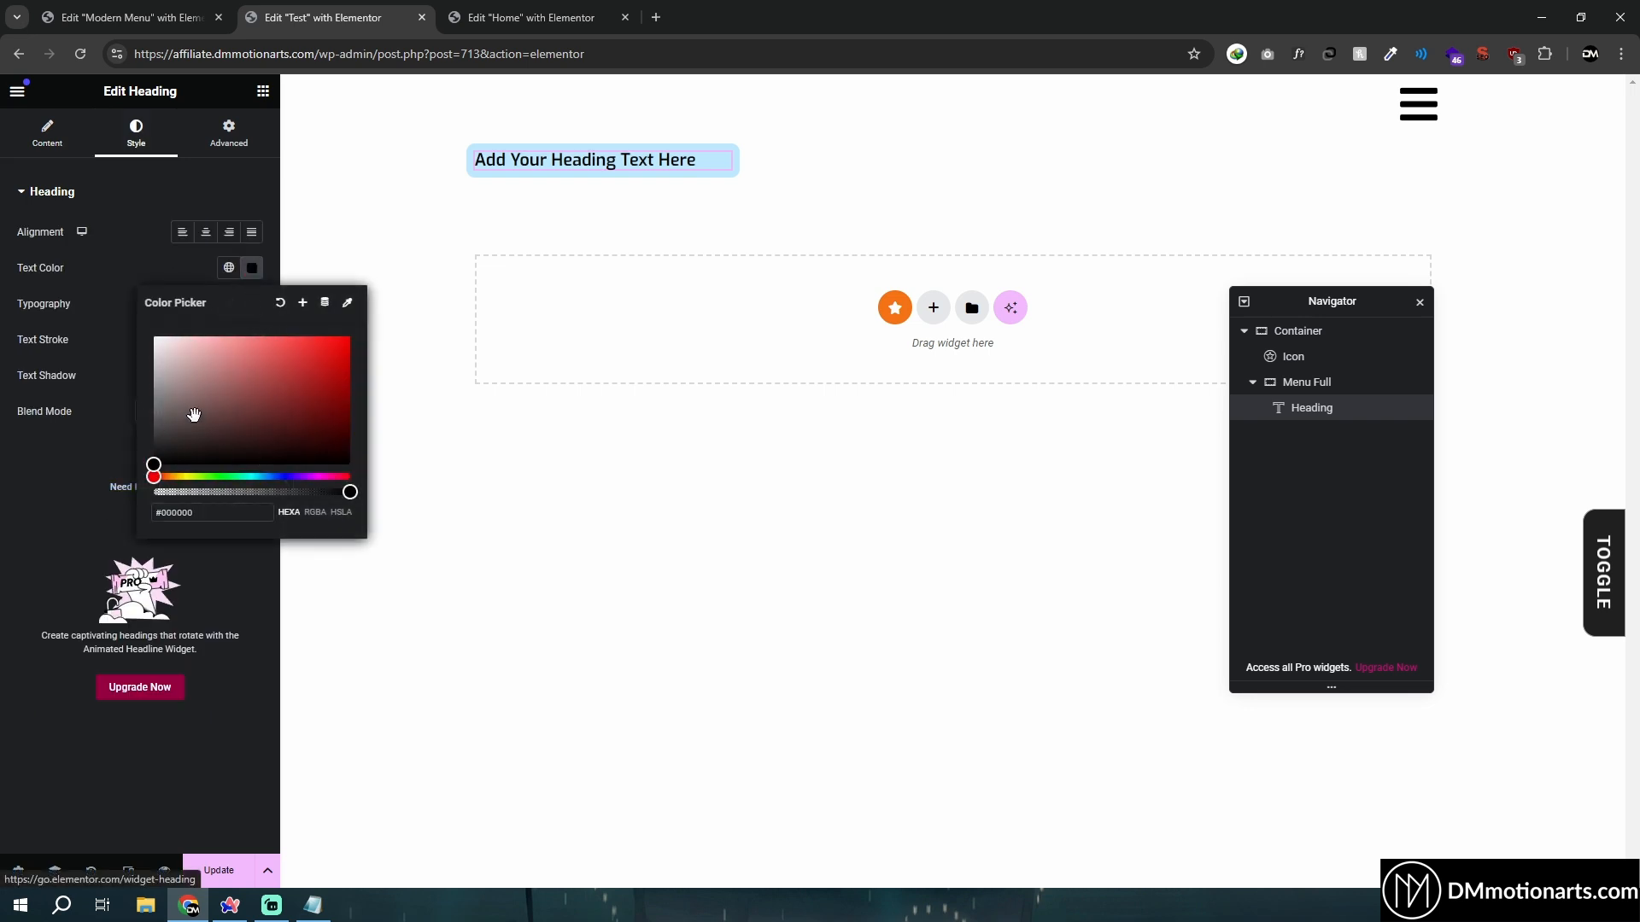
Set the heading's typography size to 26 px
left_click(251, 303)
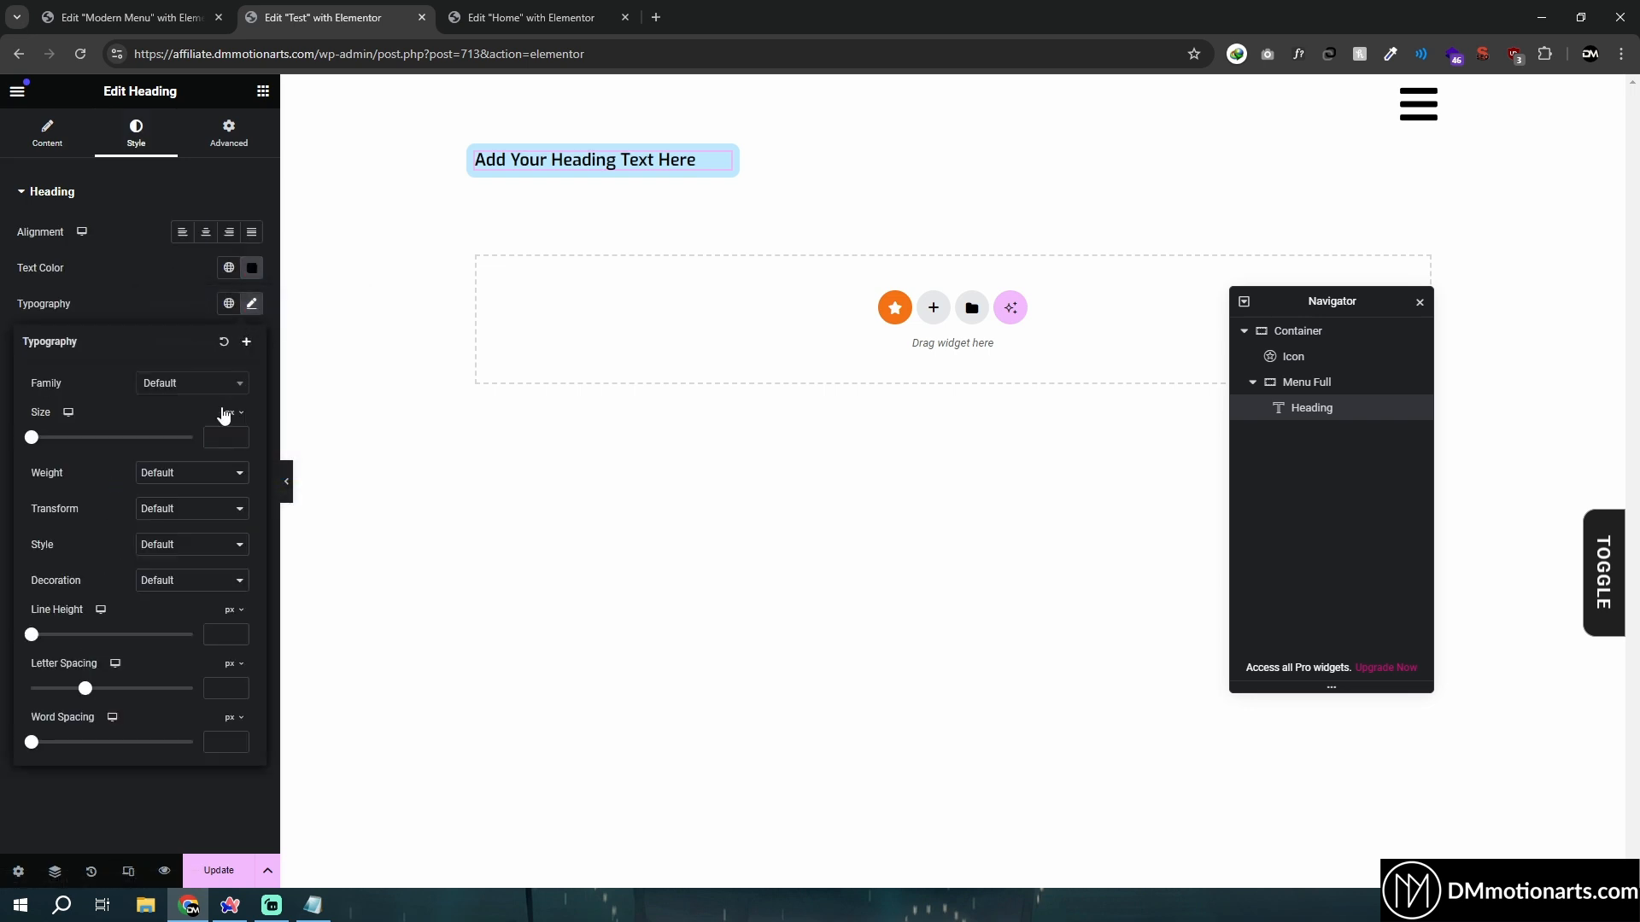
left_click(194, 391)
left_click(131, 434)
mouse_move(32, 444)
left_mouse_down()
mouse_move(77, 460)
mouse_move(53, 459)
left_mouse_up()
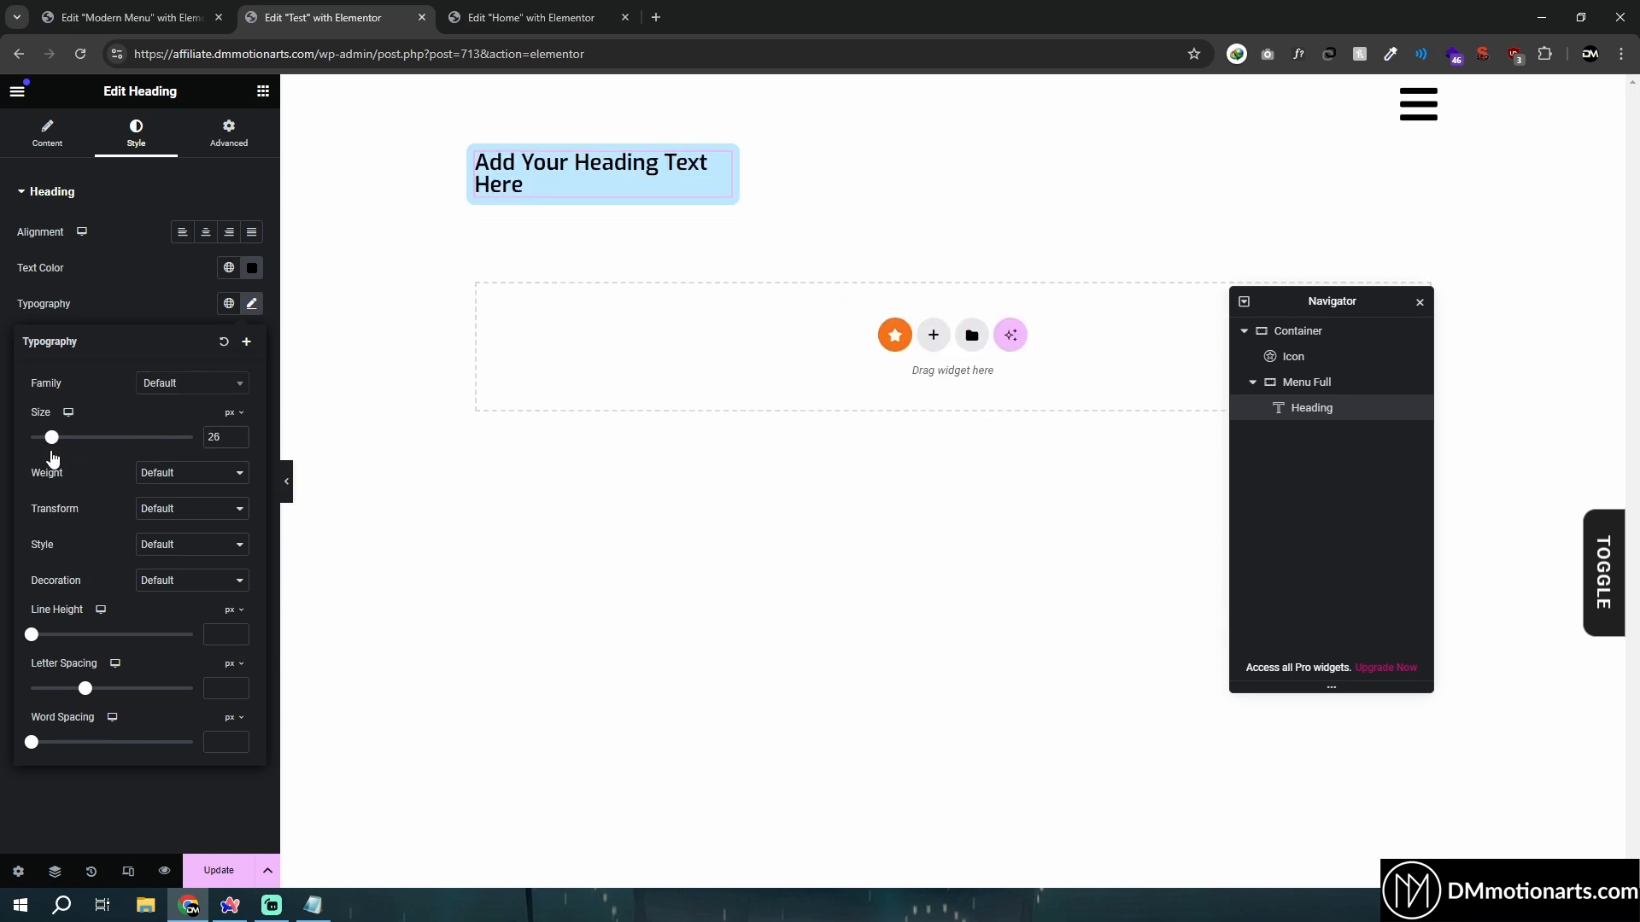
Change the heading's title to Home
left_click(48, 137)
key("ctrl+a")
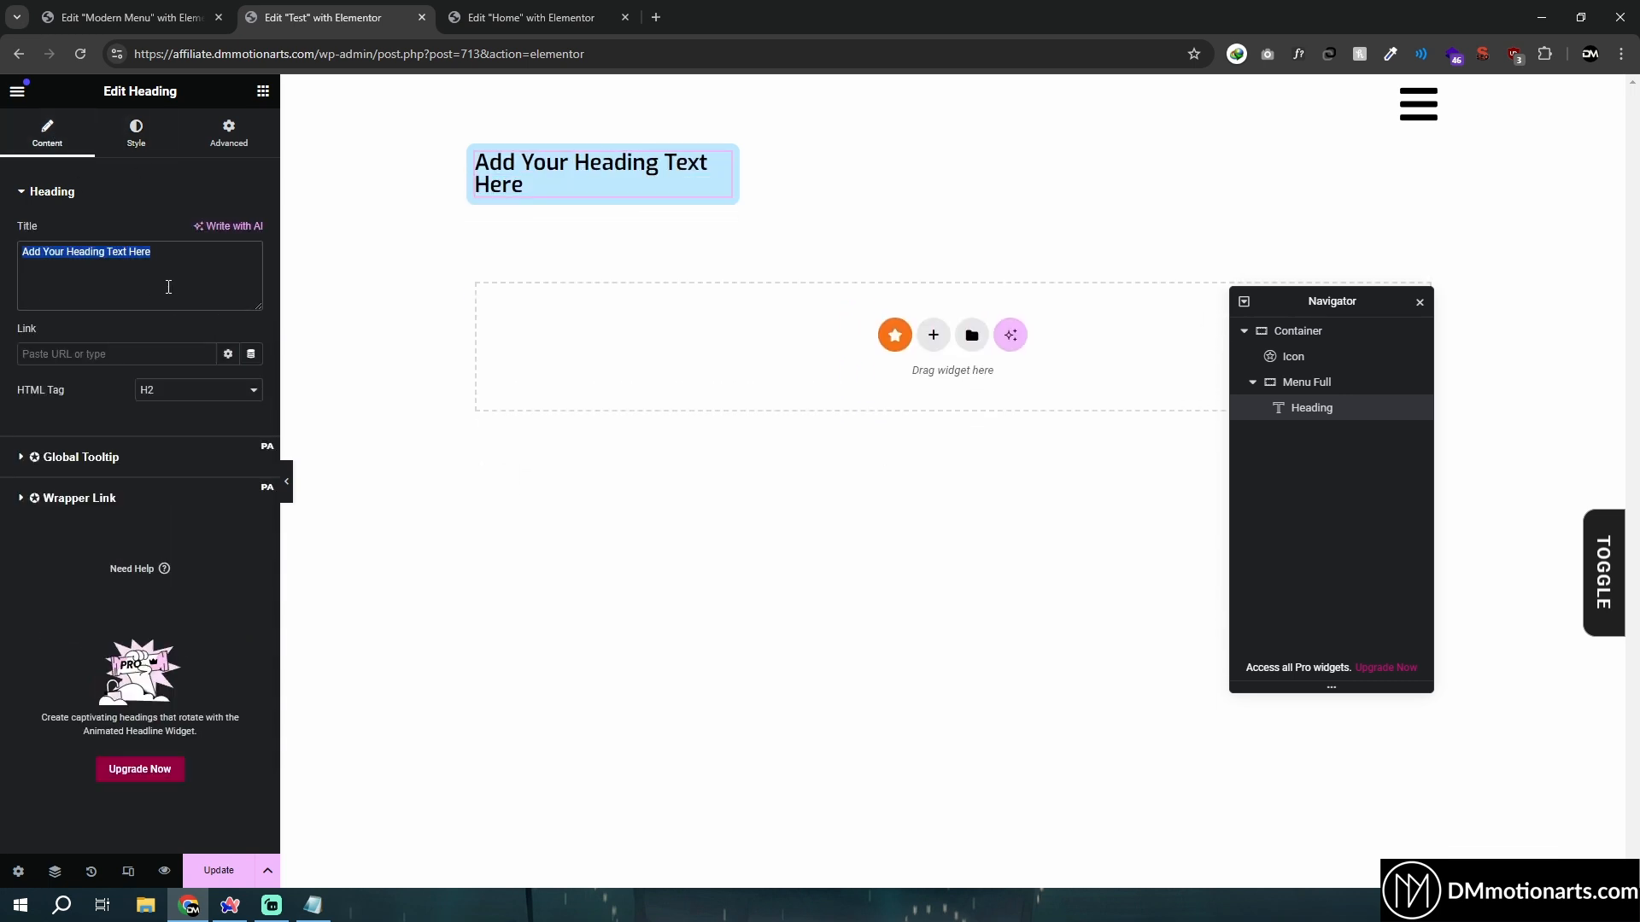
type("Home")
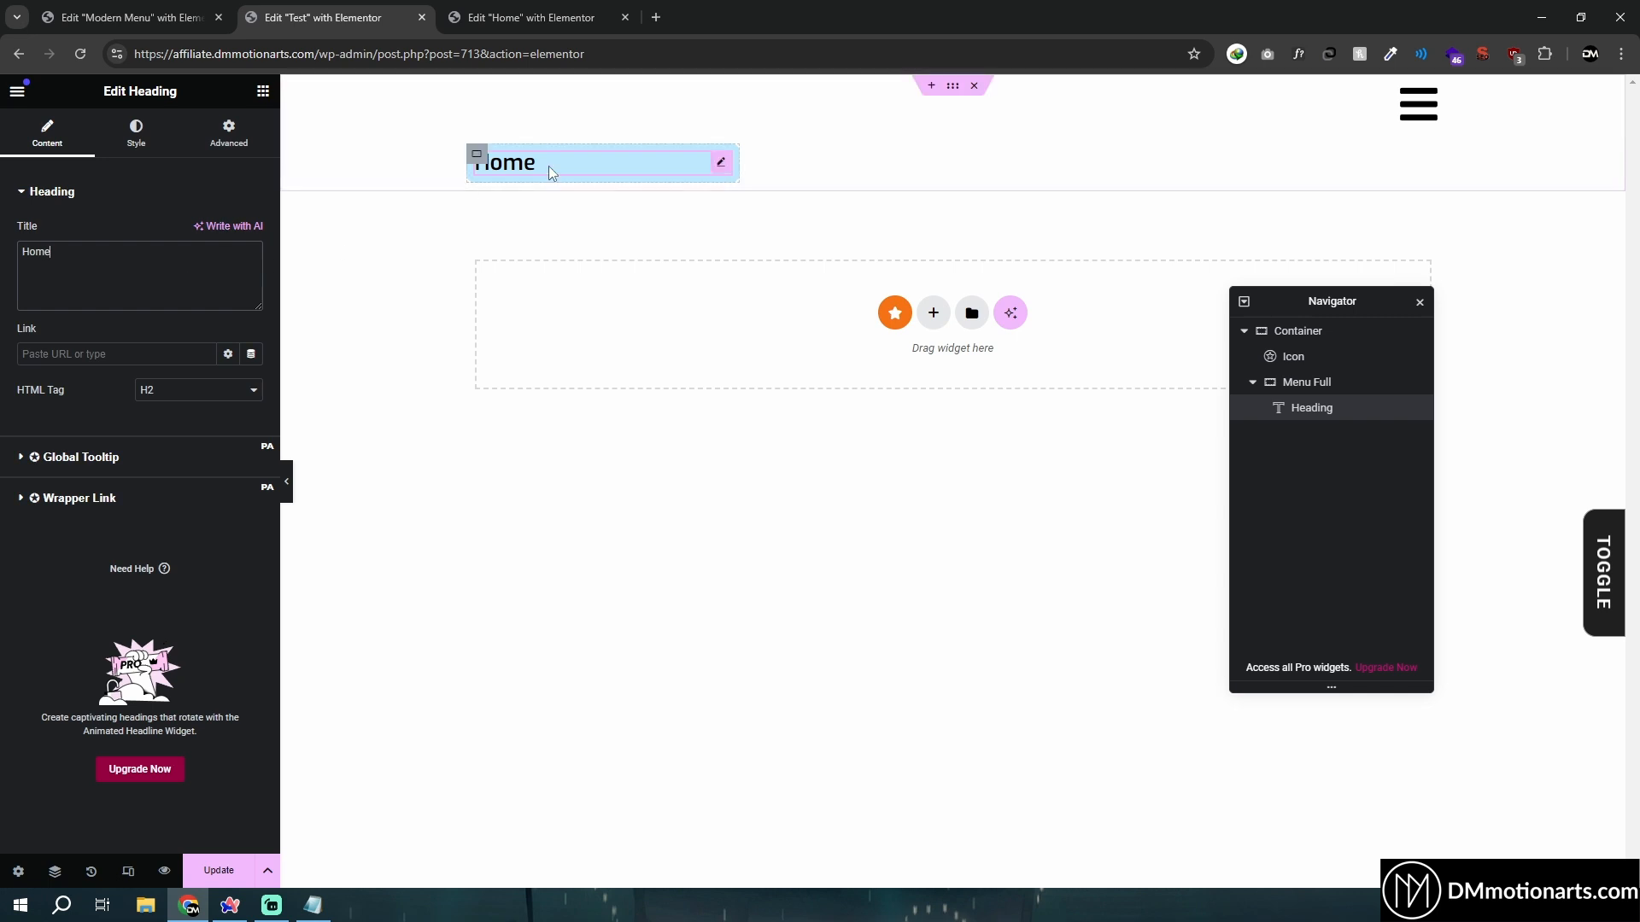
Duplicate the Home heading four times inside Menu Full
right_click(549, 166)
left_click(577, 218)
right_click(533, 221)
left_click(555, 260)
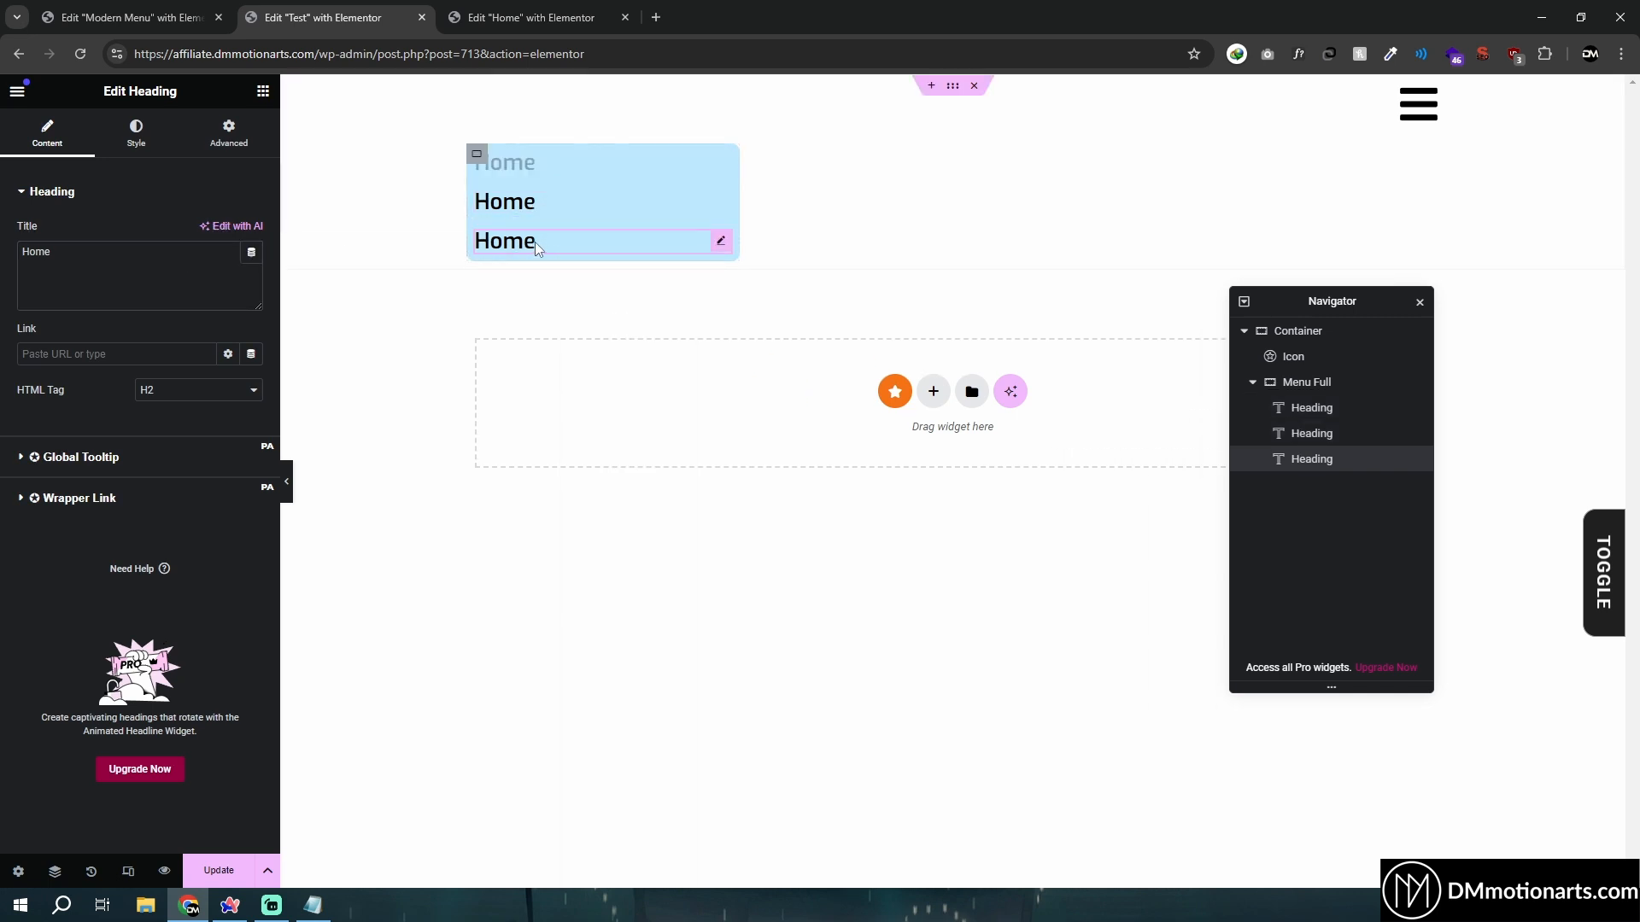
right_click(535, 243)
left_click(555, 274)
right_click(523, 296)
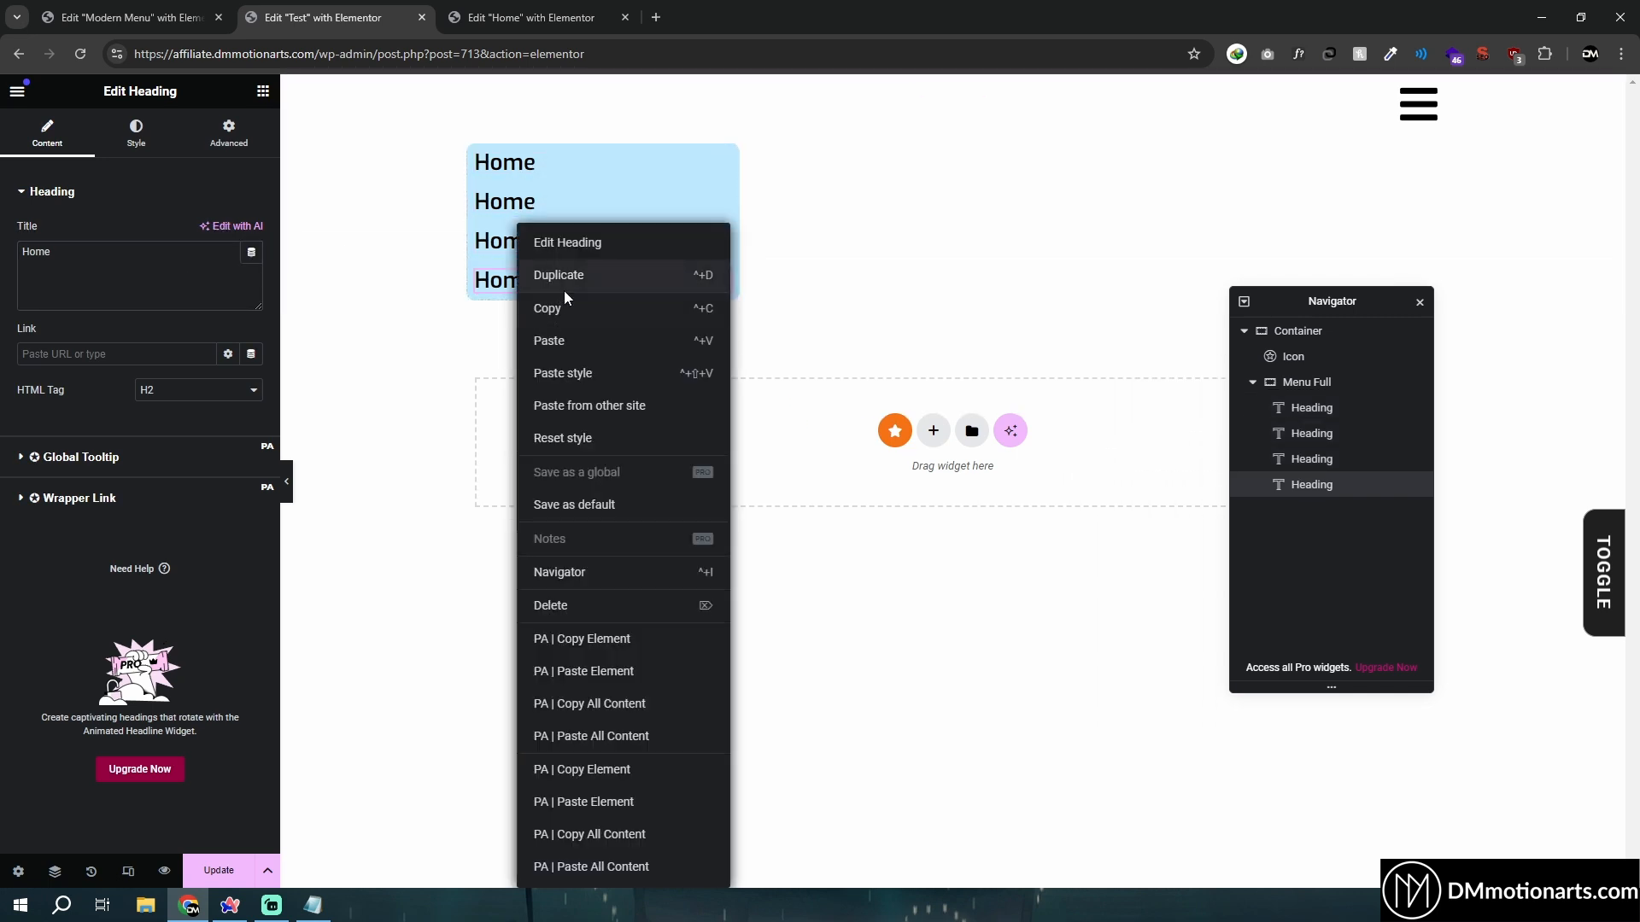
left_click(564, 289)
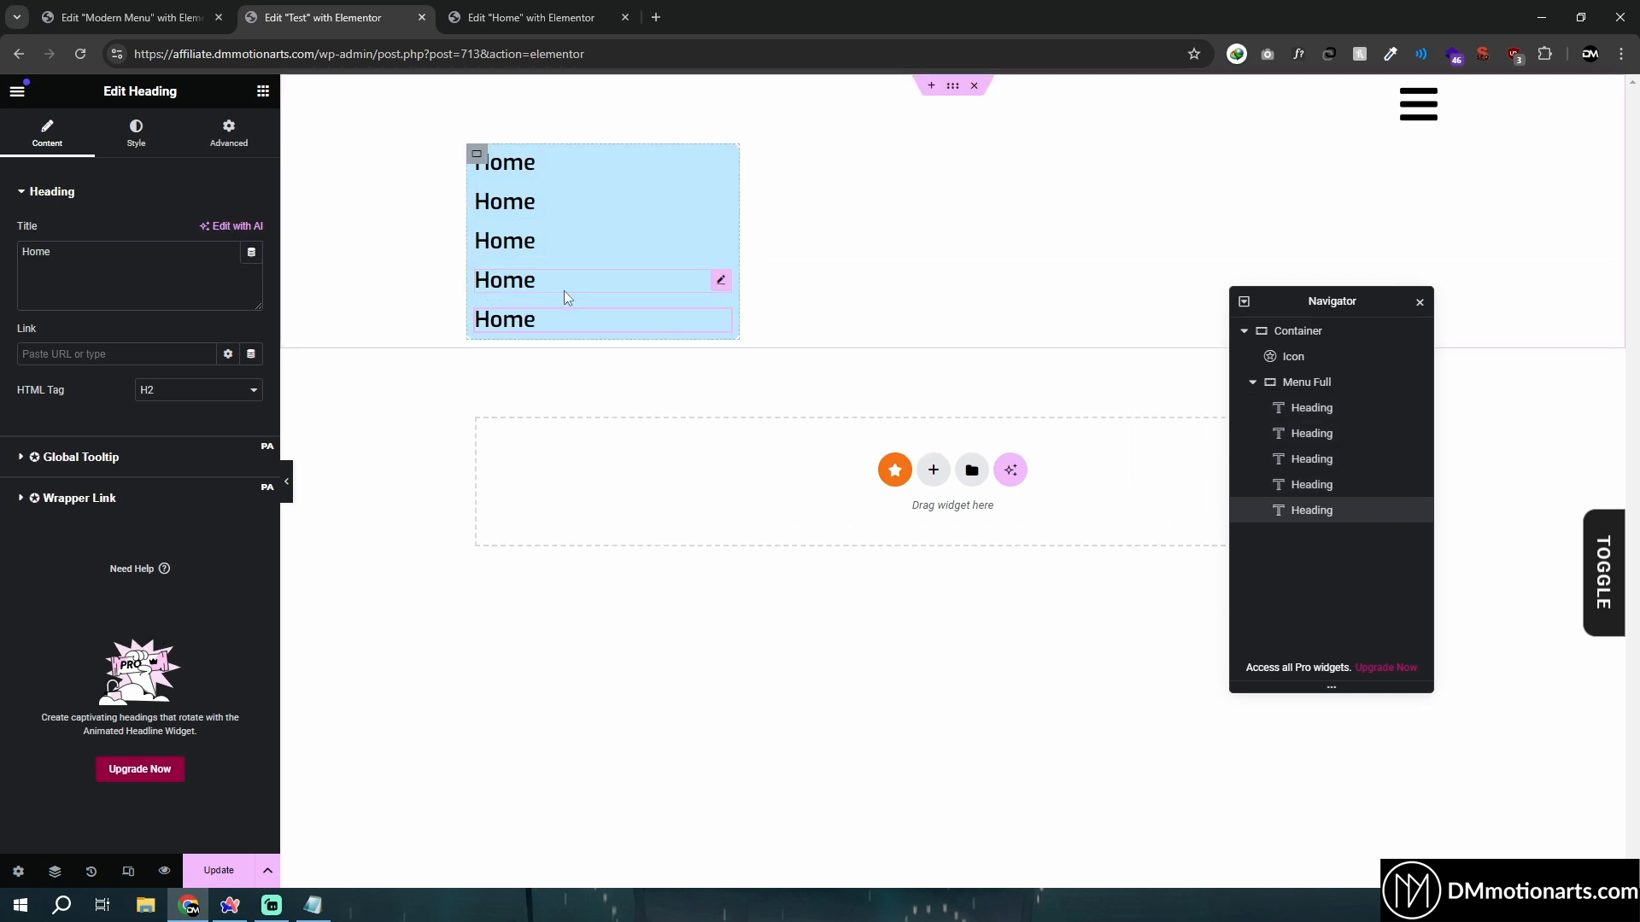
Rename the second heading About and the third heading Team
left_click(545, 202)
double_click(546, 202)
type("About")
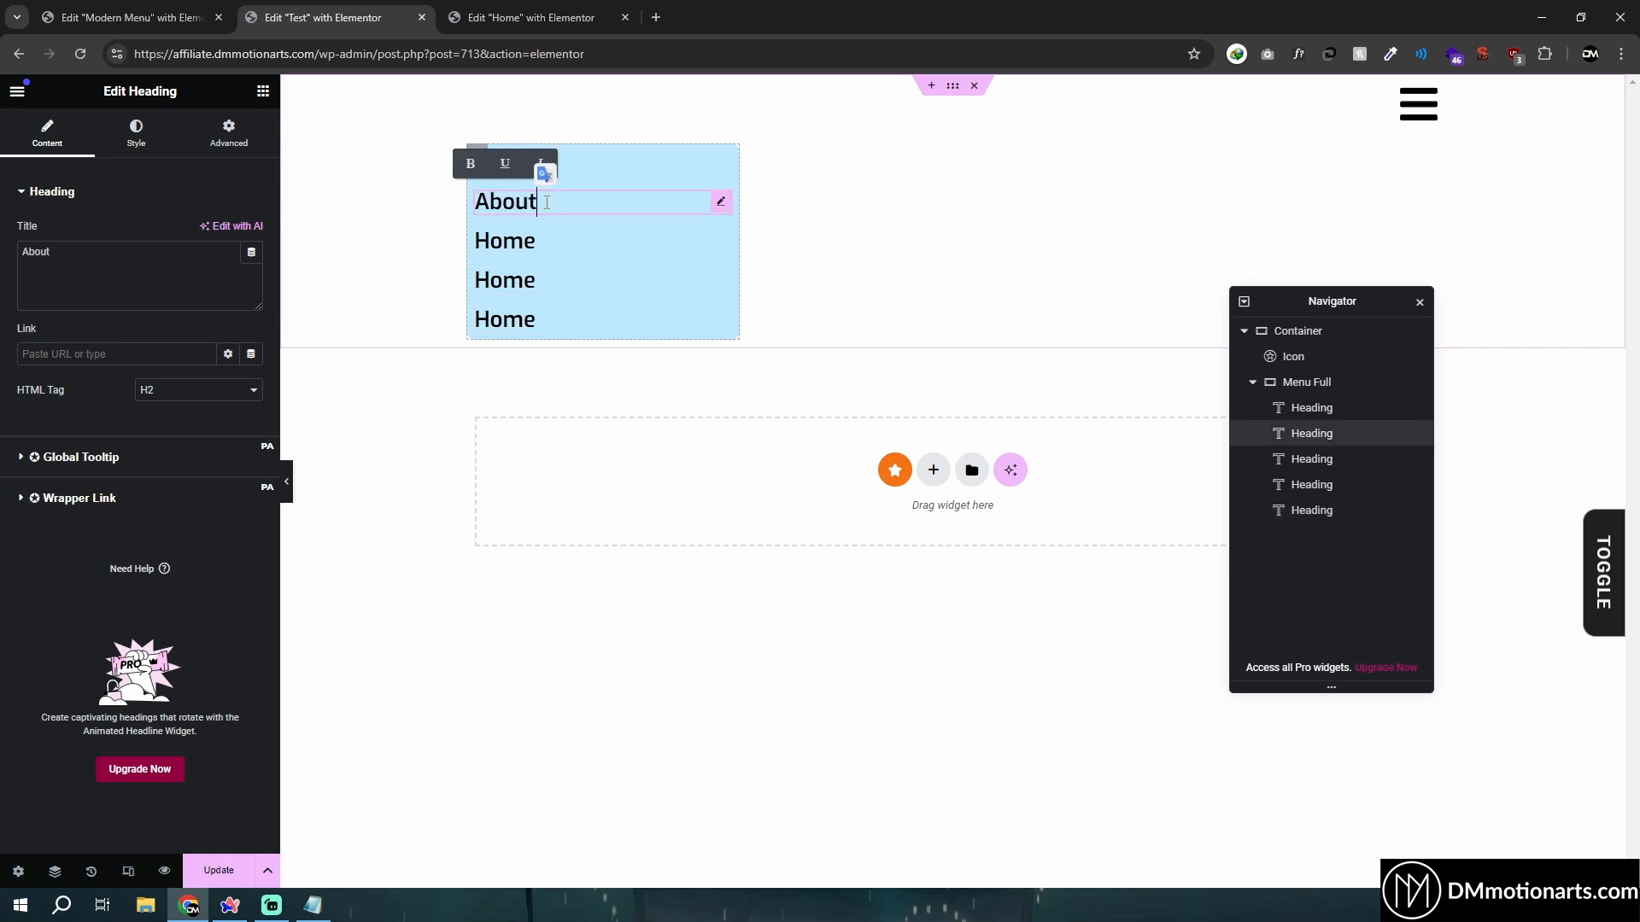
left_click(519, 244)
double_click(518, 248)
type("Team")
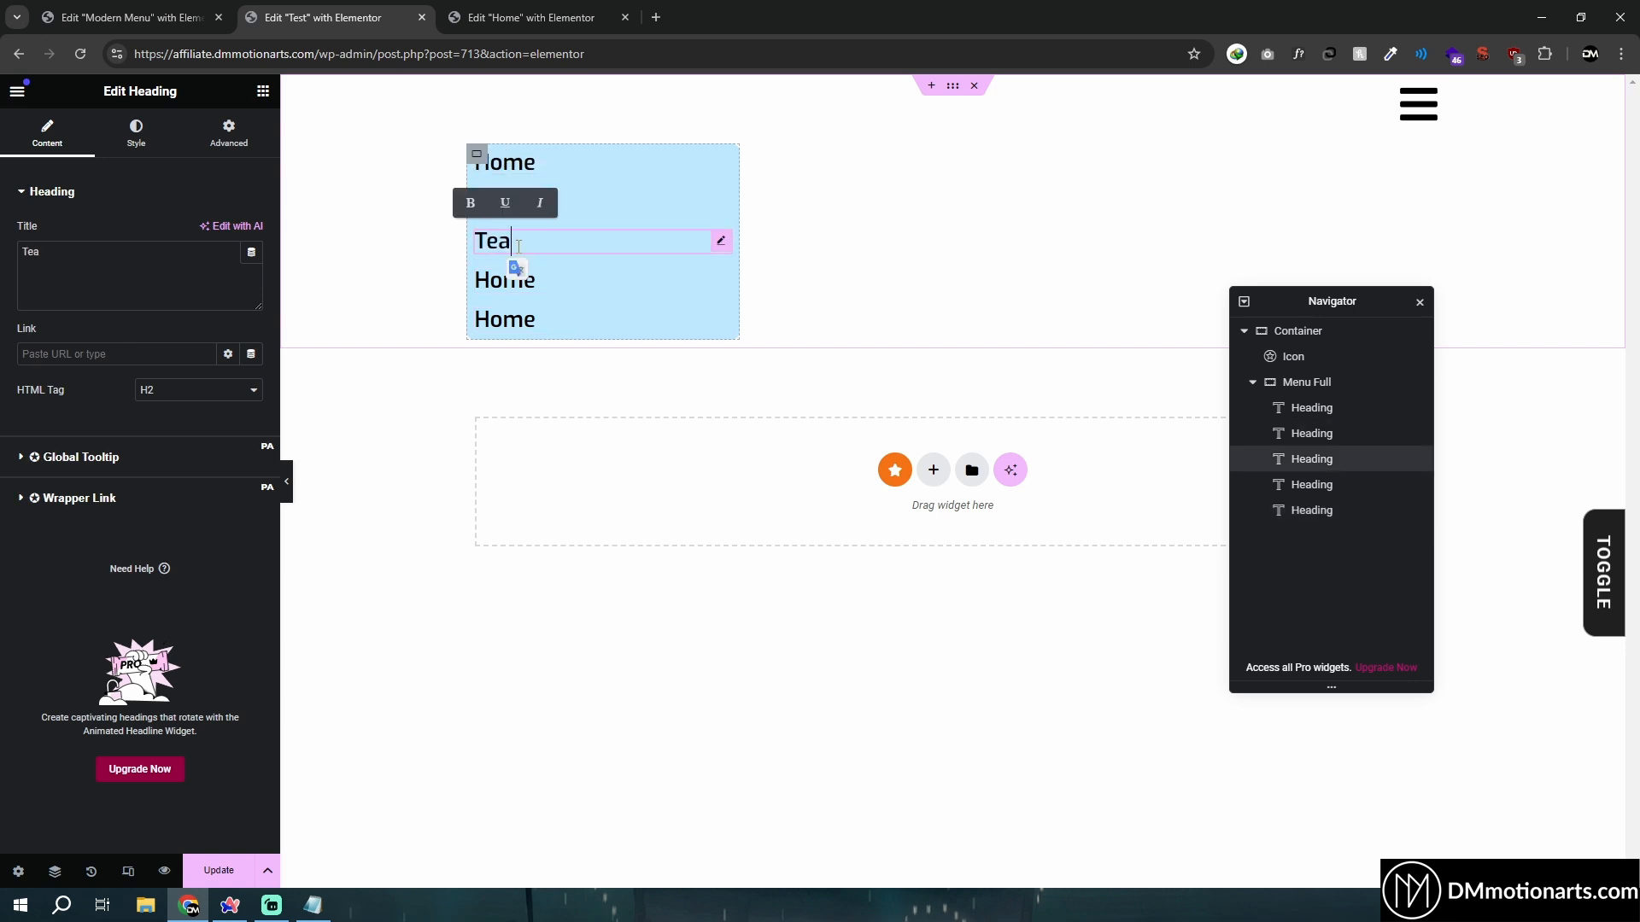
Rename the fourth heading Support and the fifth heading Contact
left_click(543, 287)
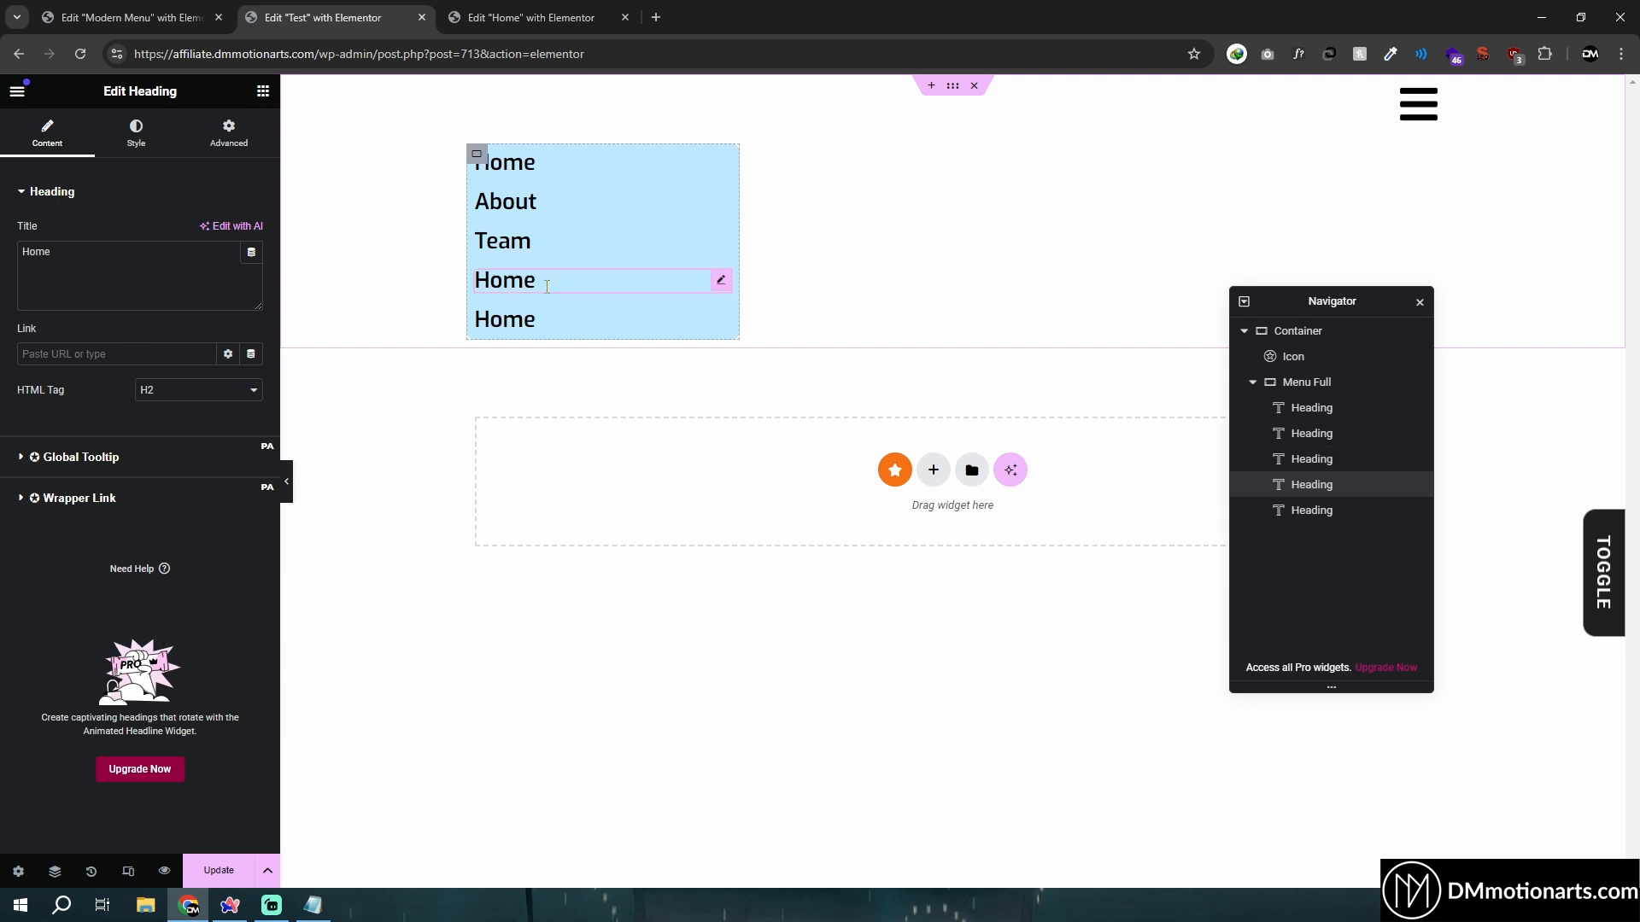
double_click(546, 286)
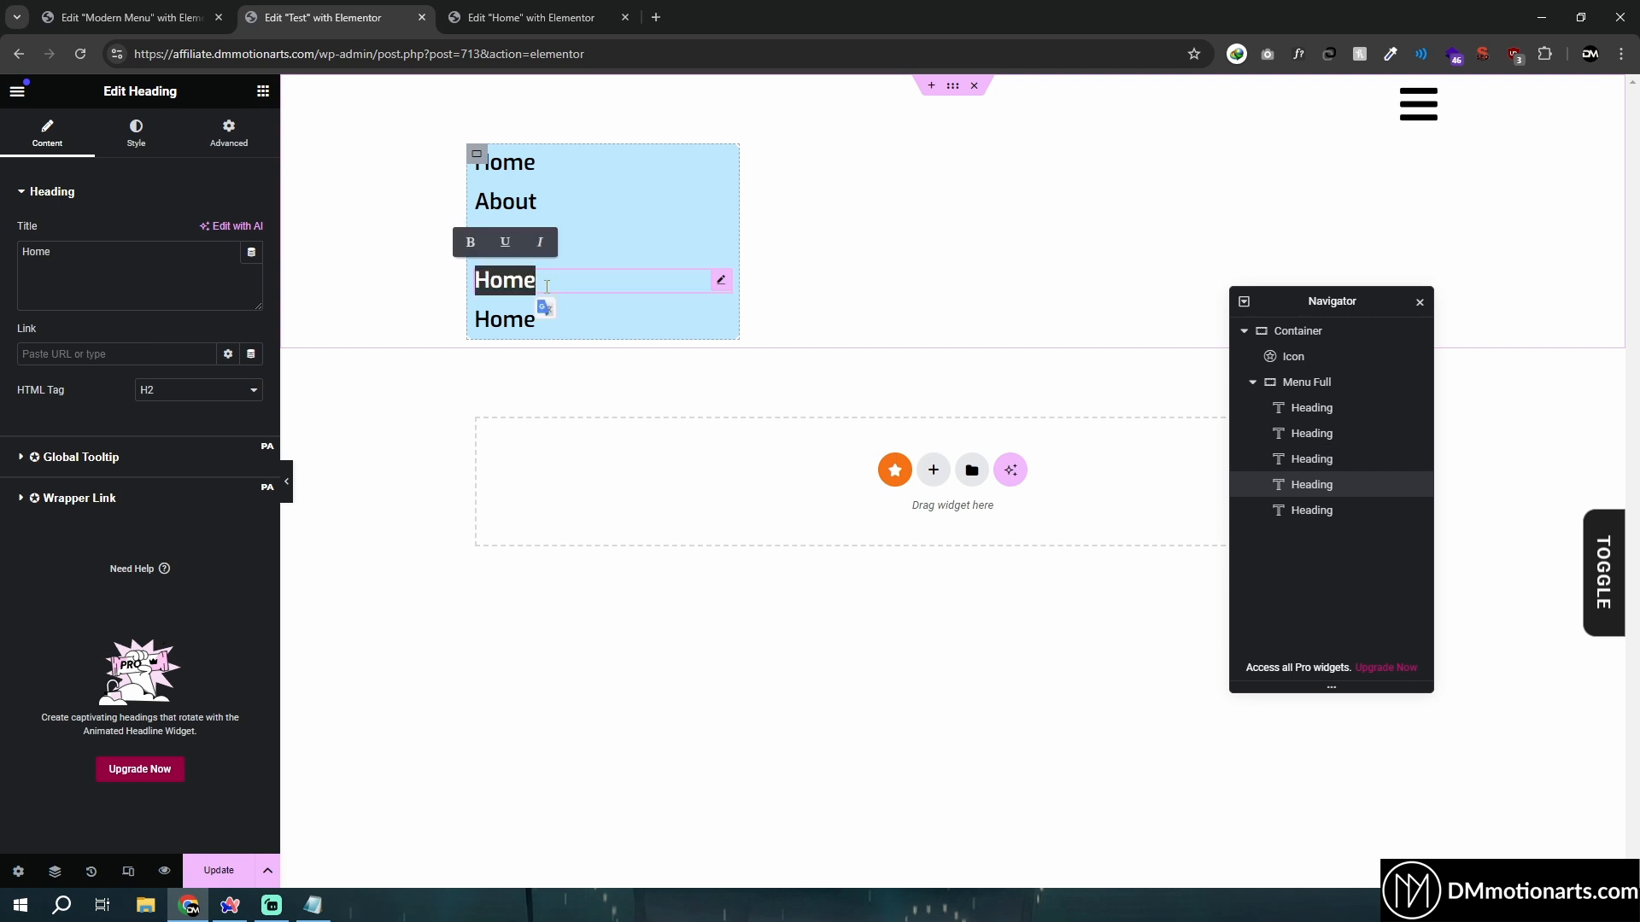
type("Support")
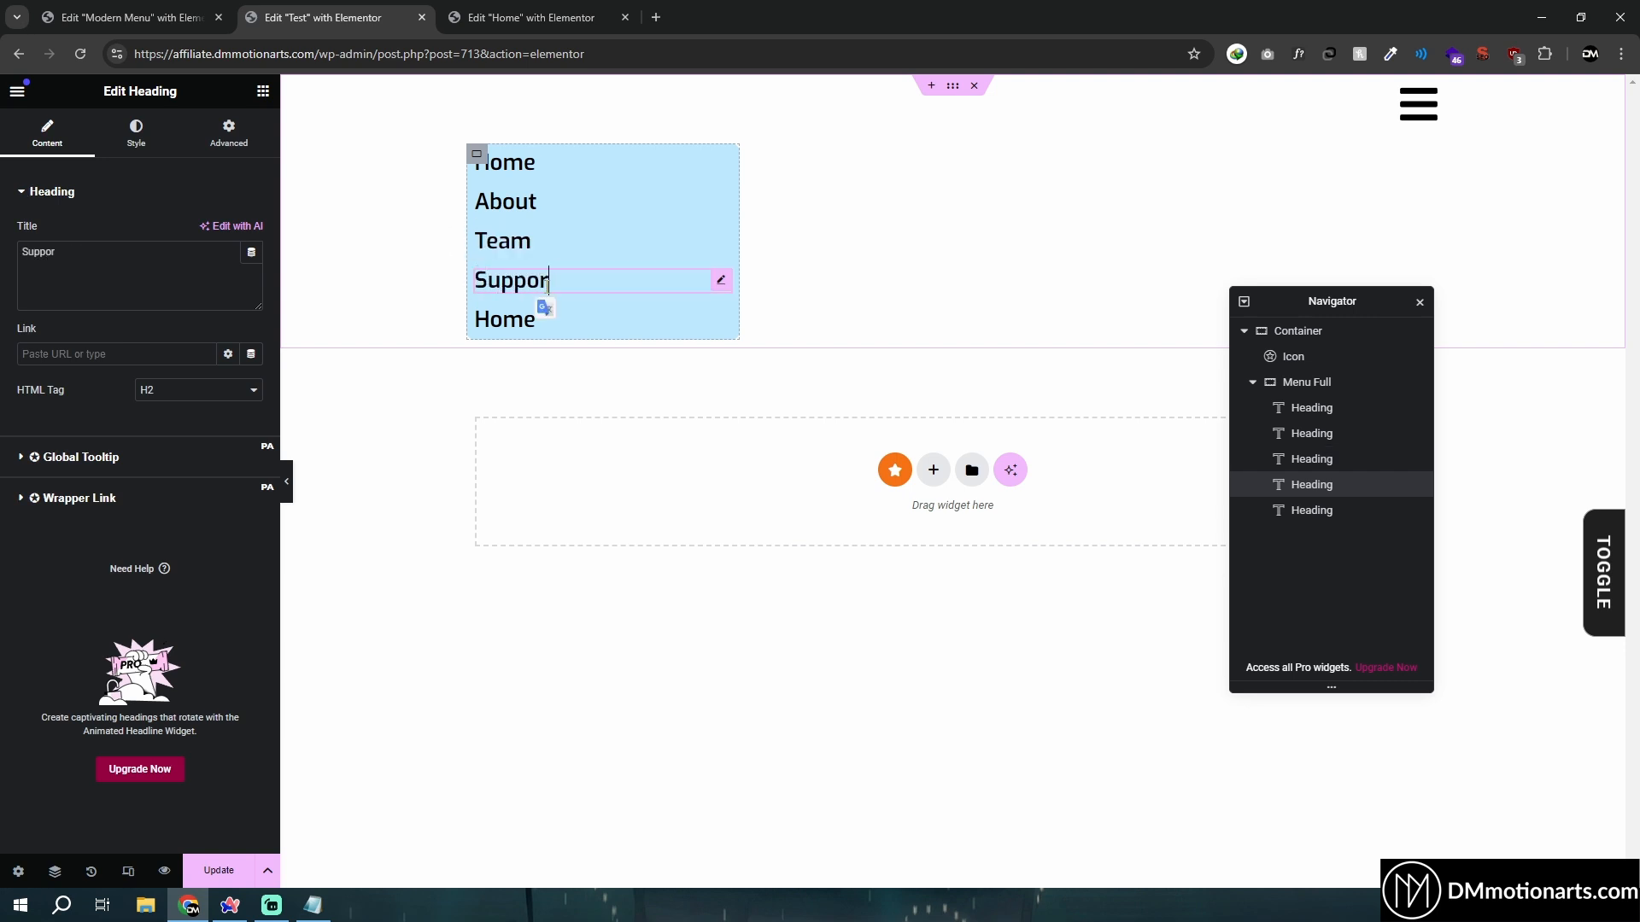
double_click(512, 321)
type("Contact")
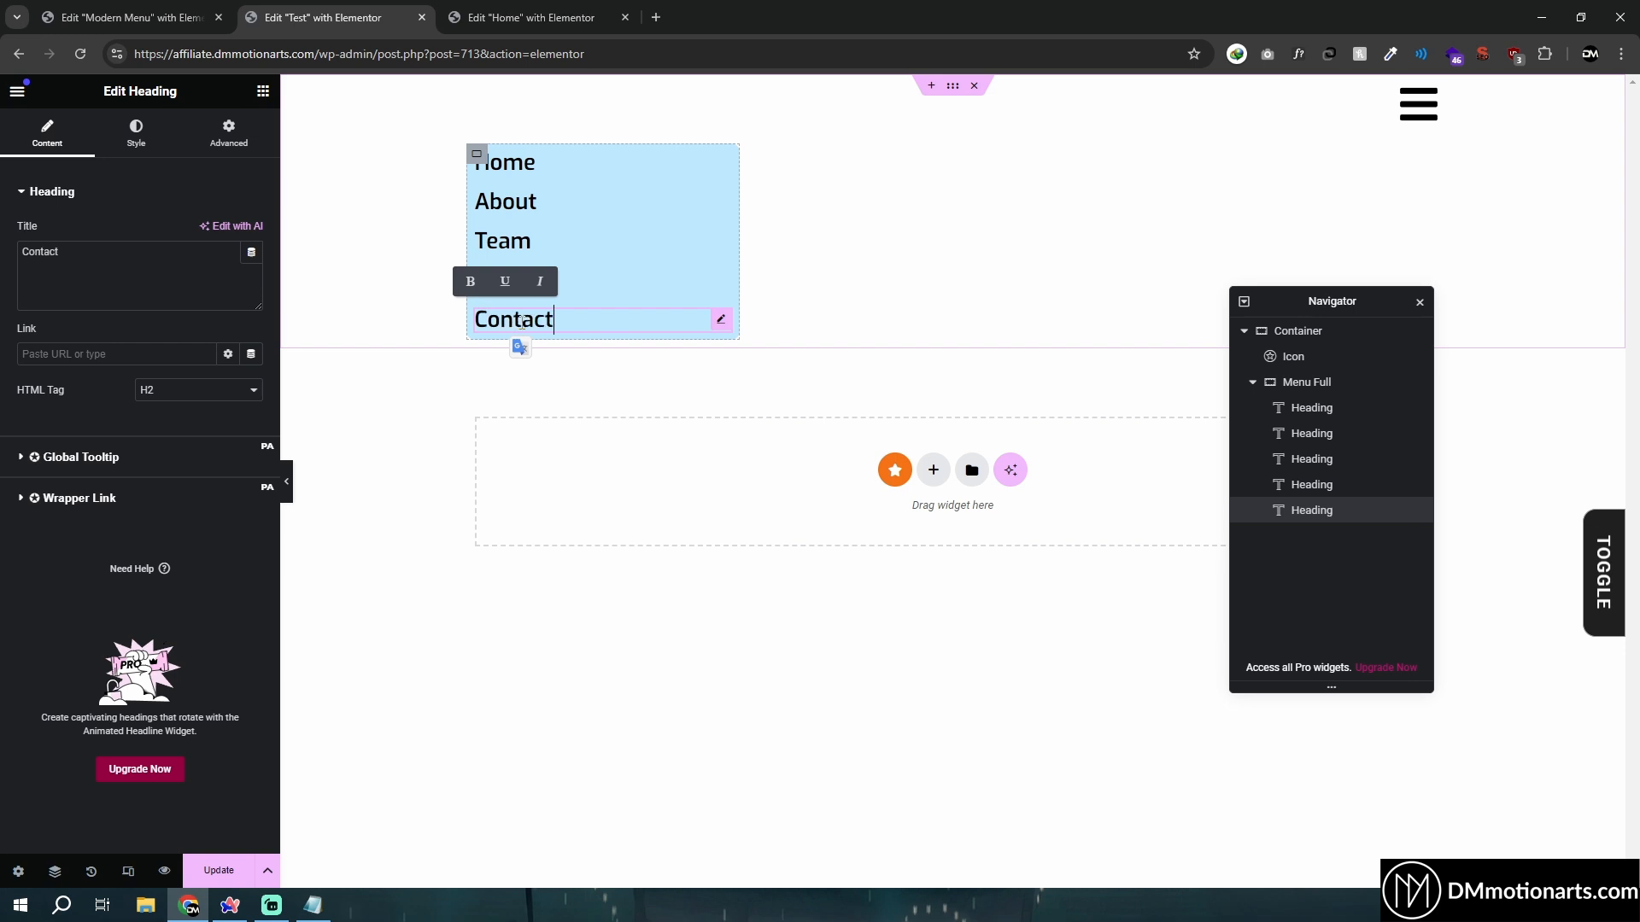
left_click(474, 420)
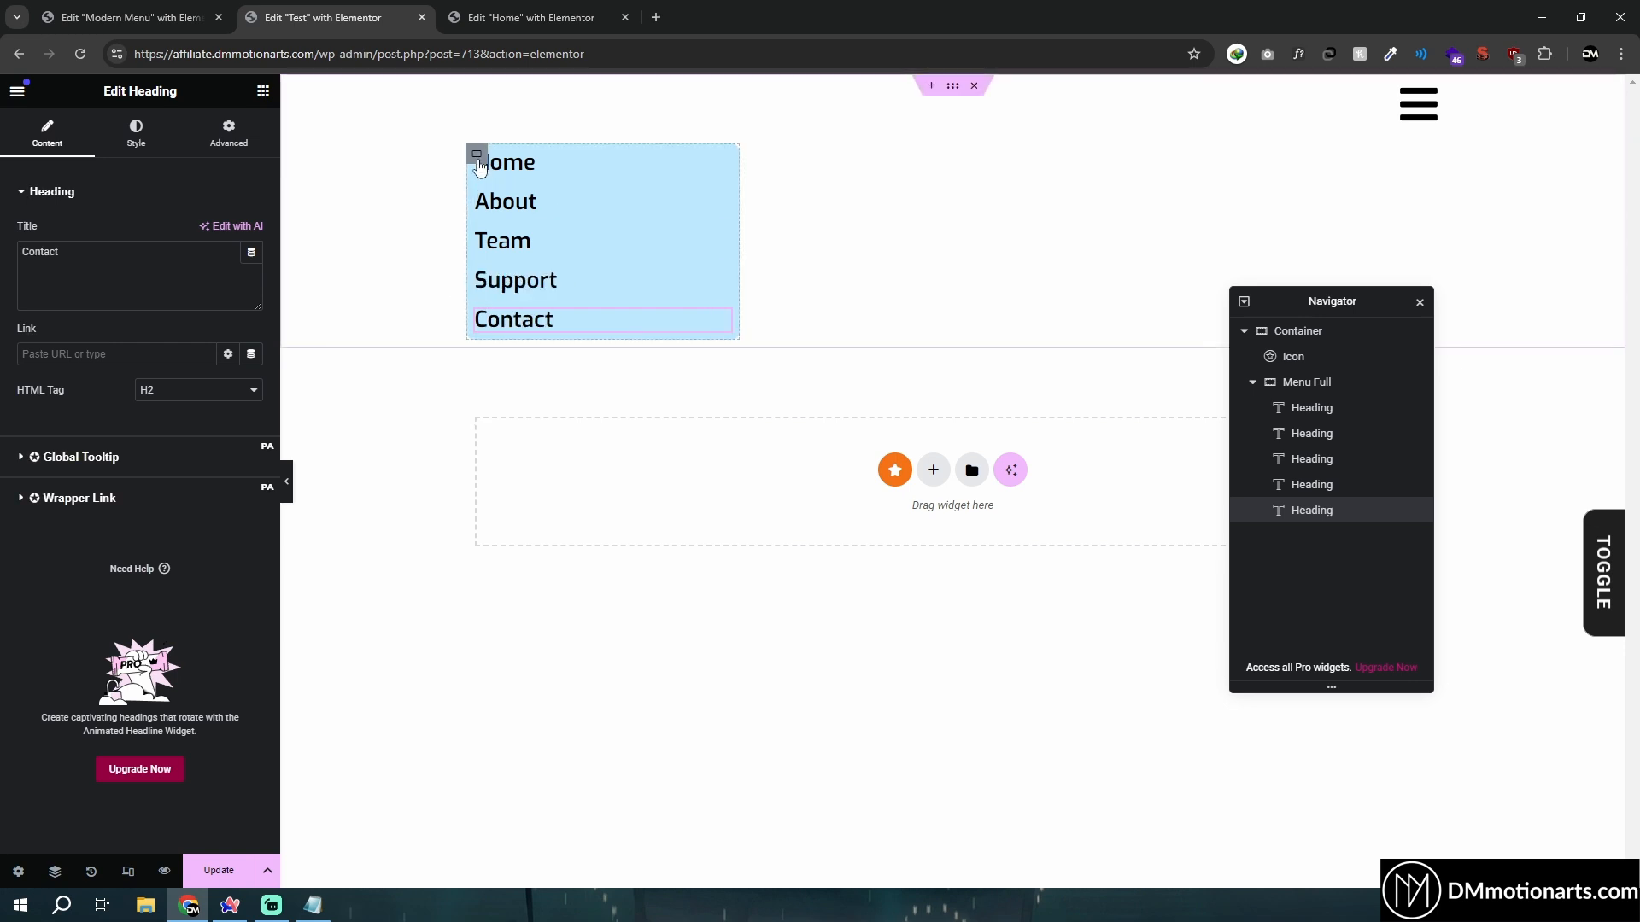
Unlink the Menu Full container's padding and set it to 80 px at the top and 40 px on the other sides
left_click(477, 156)
left_click(228, 134)
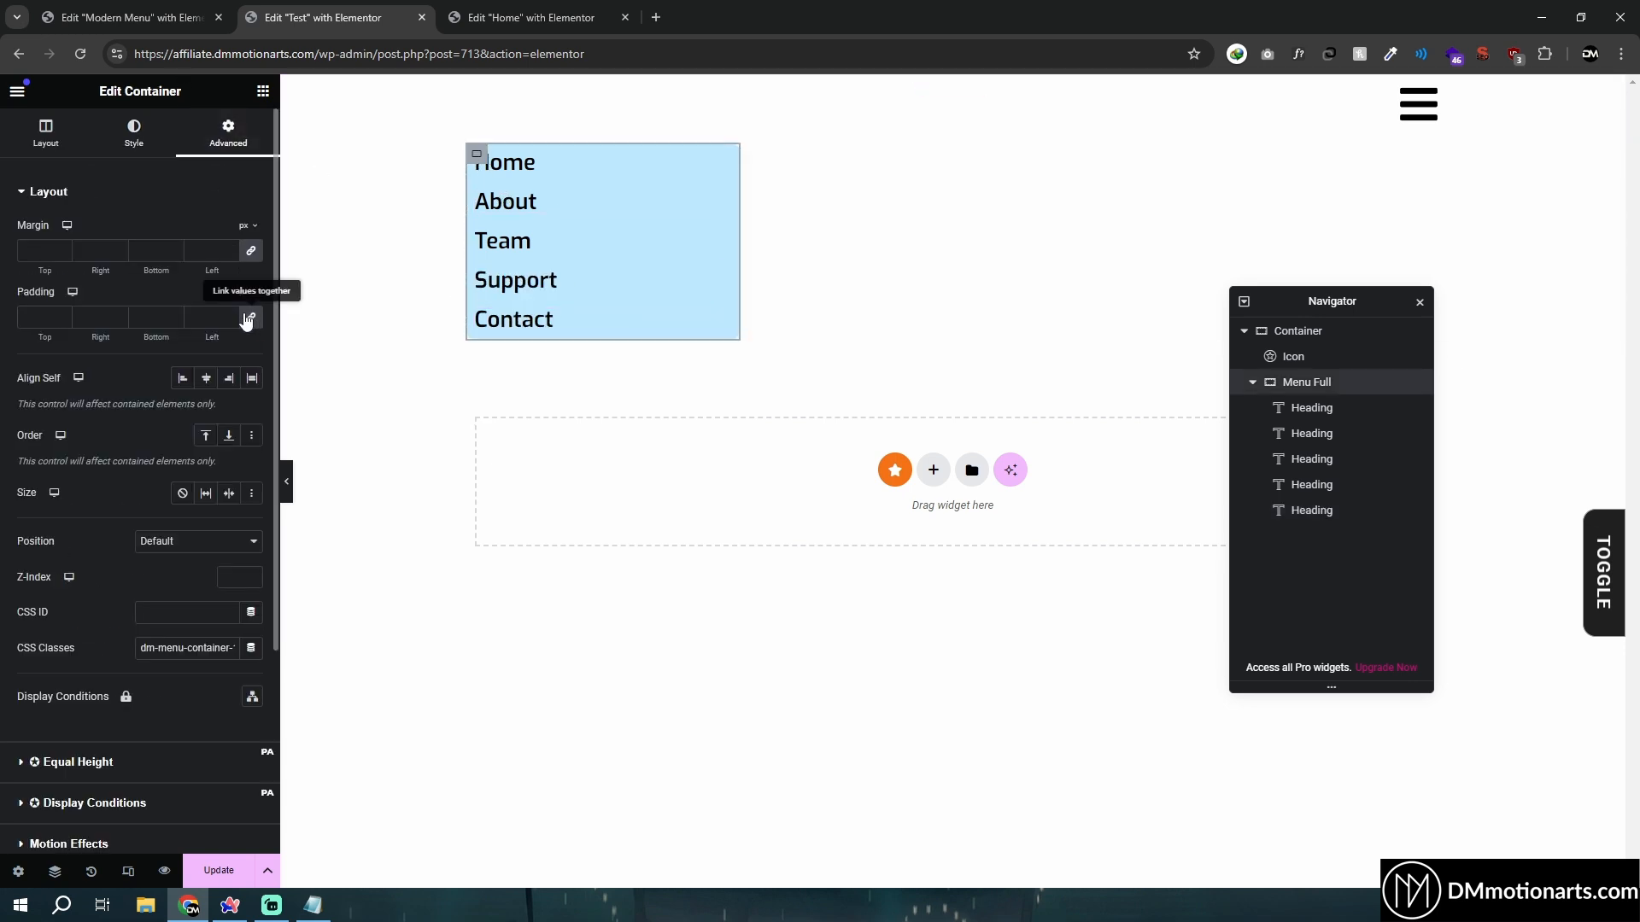
left_click(247, 319)
left_click(39, 317)
type("80")
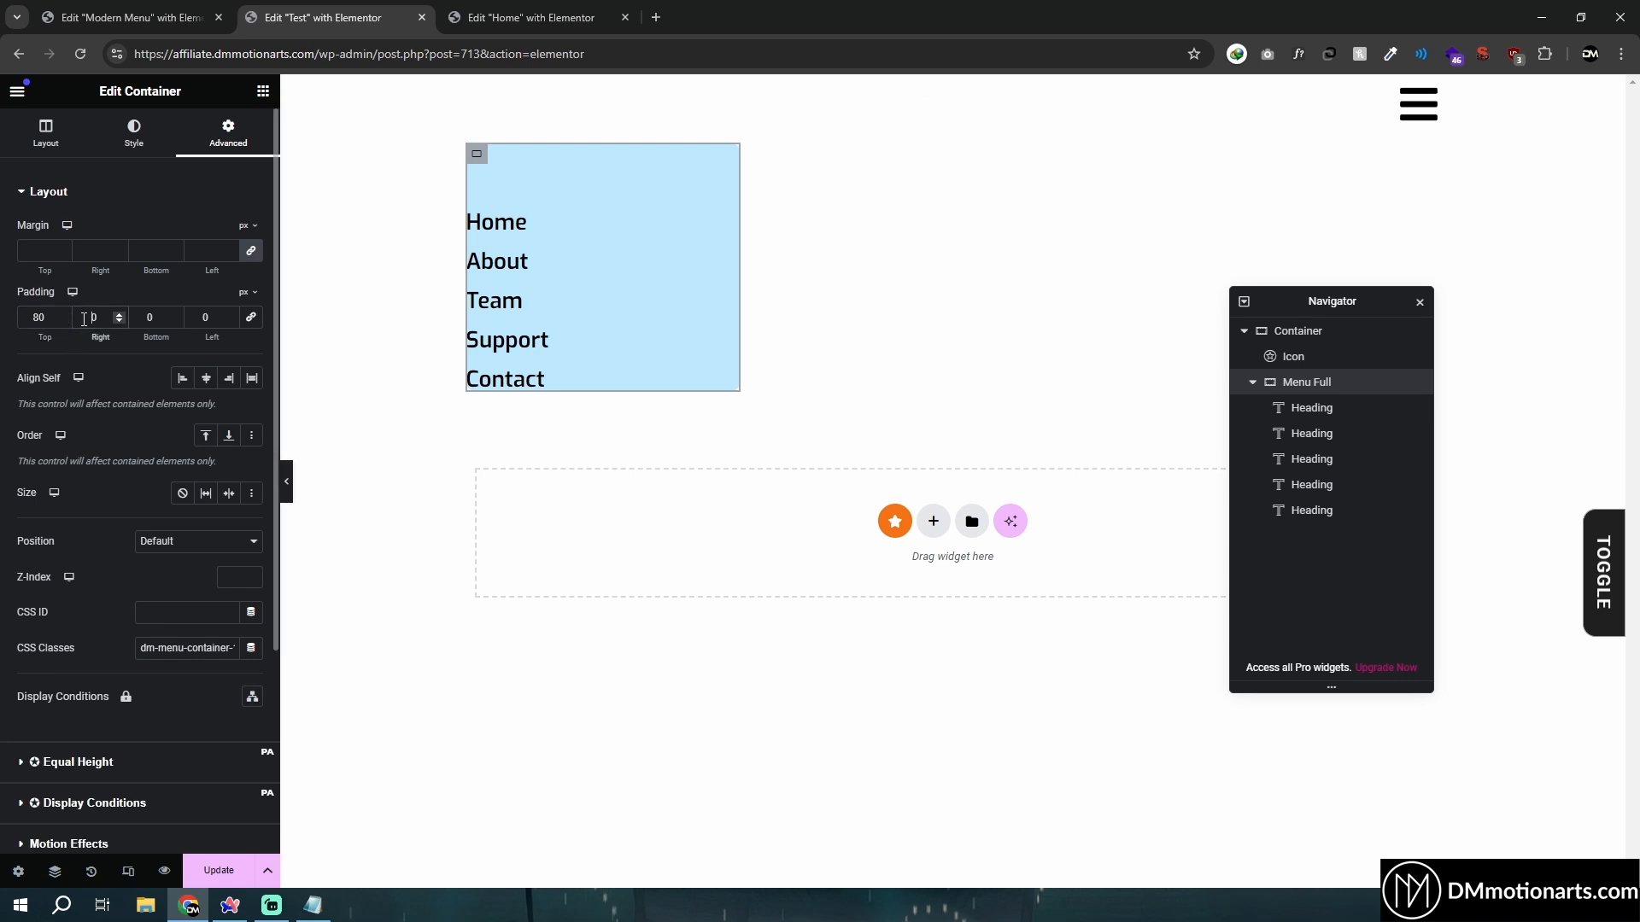
type("4")
left_click(140, 318)
type("4")
left_click(198, 318)
type("4")
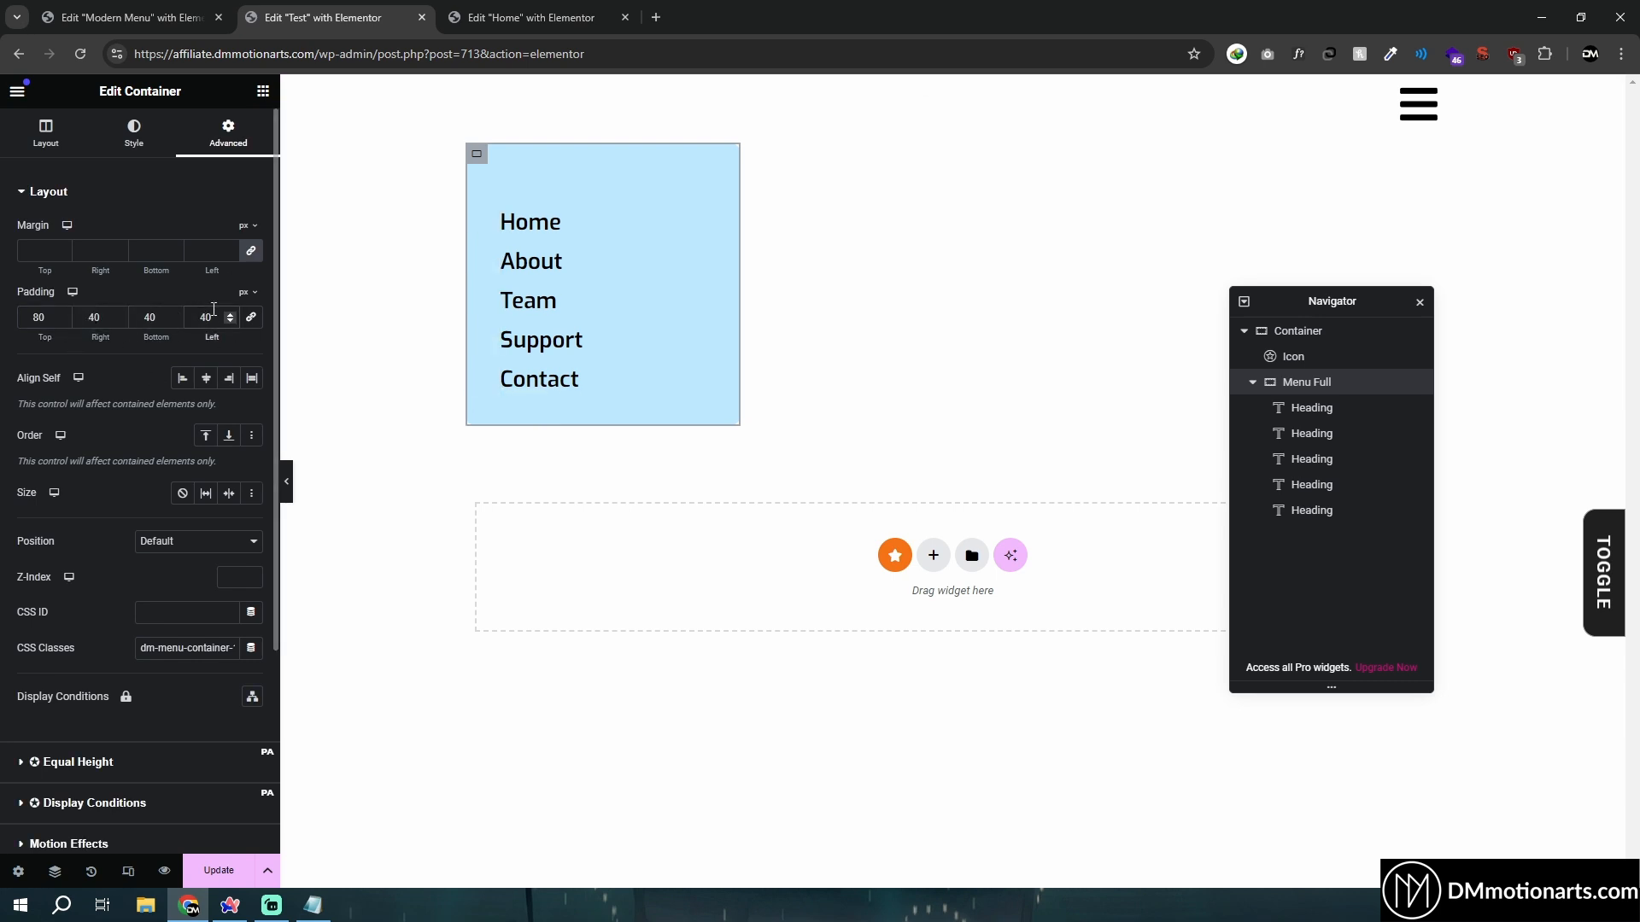
Try a 76 px top padding on Menu Full, compare it with the open first menu on the Modern Menu page, and return it to 80 px
left_click_drag(31, 321, 32, 320)
left_click(175, 21)
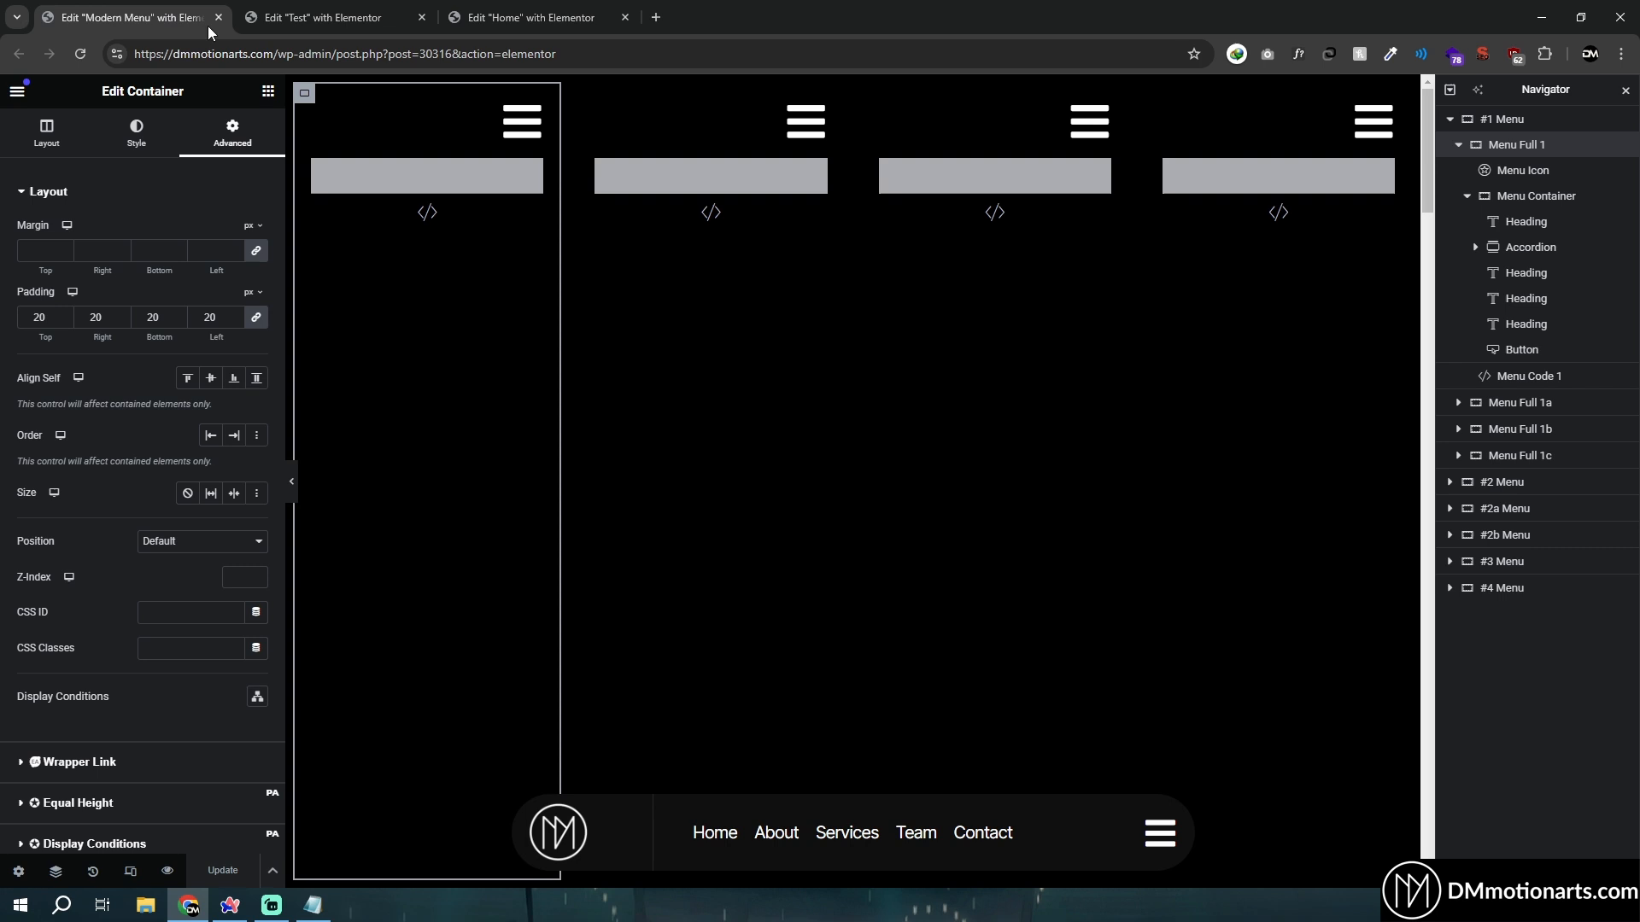
left_click(517, 126)
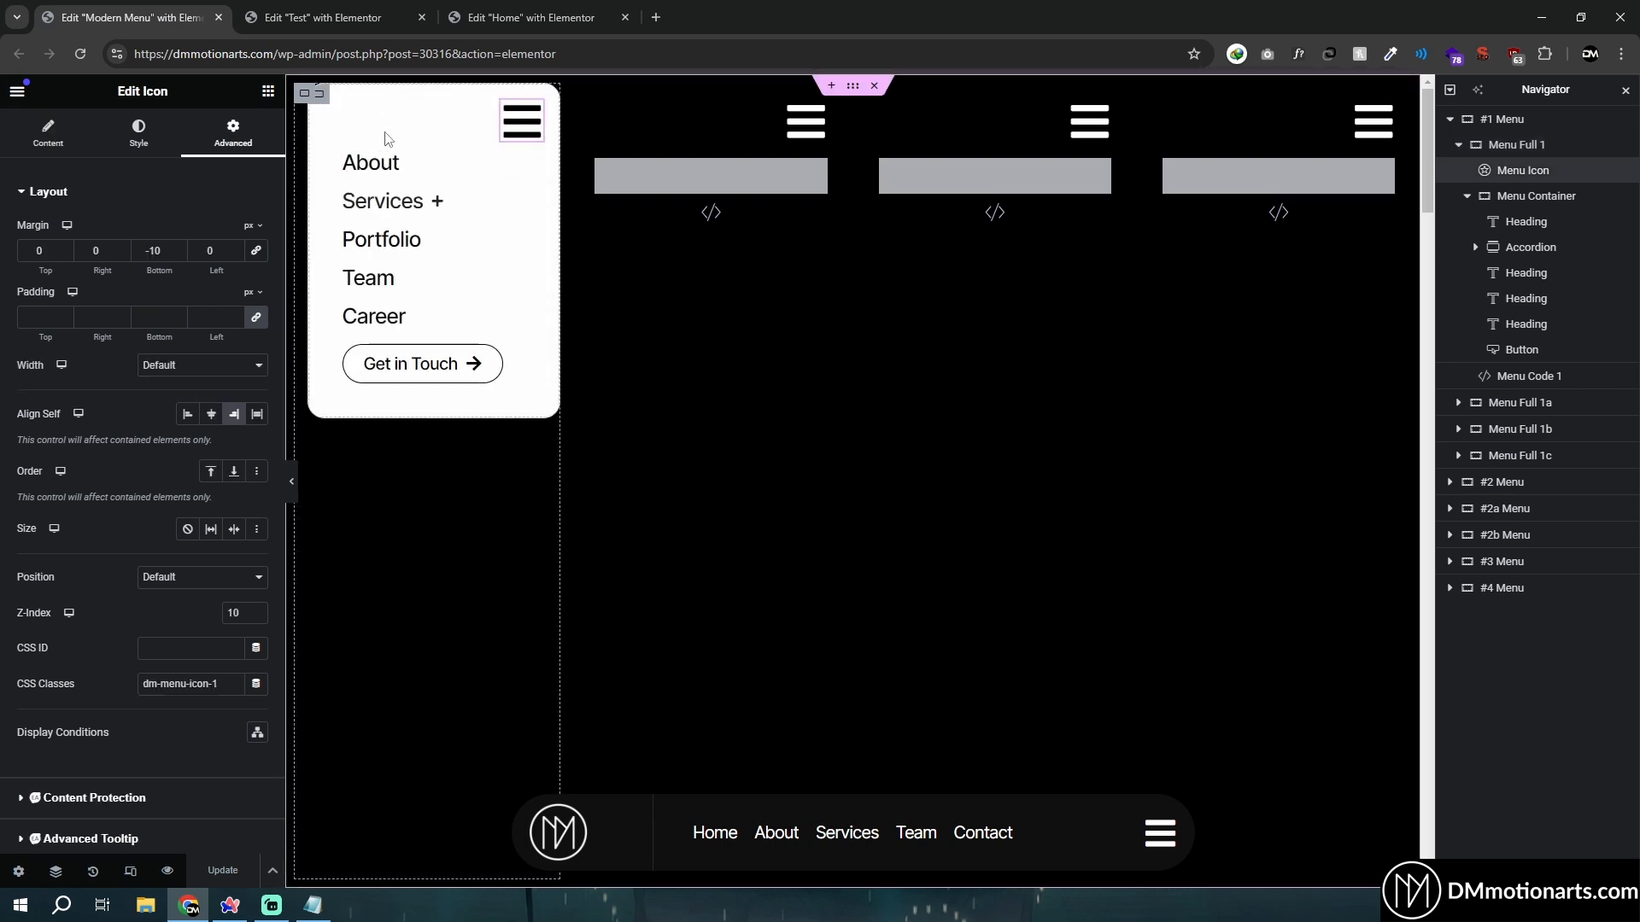
key("ctrl+Tab")
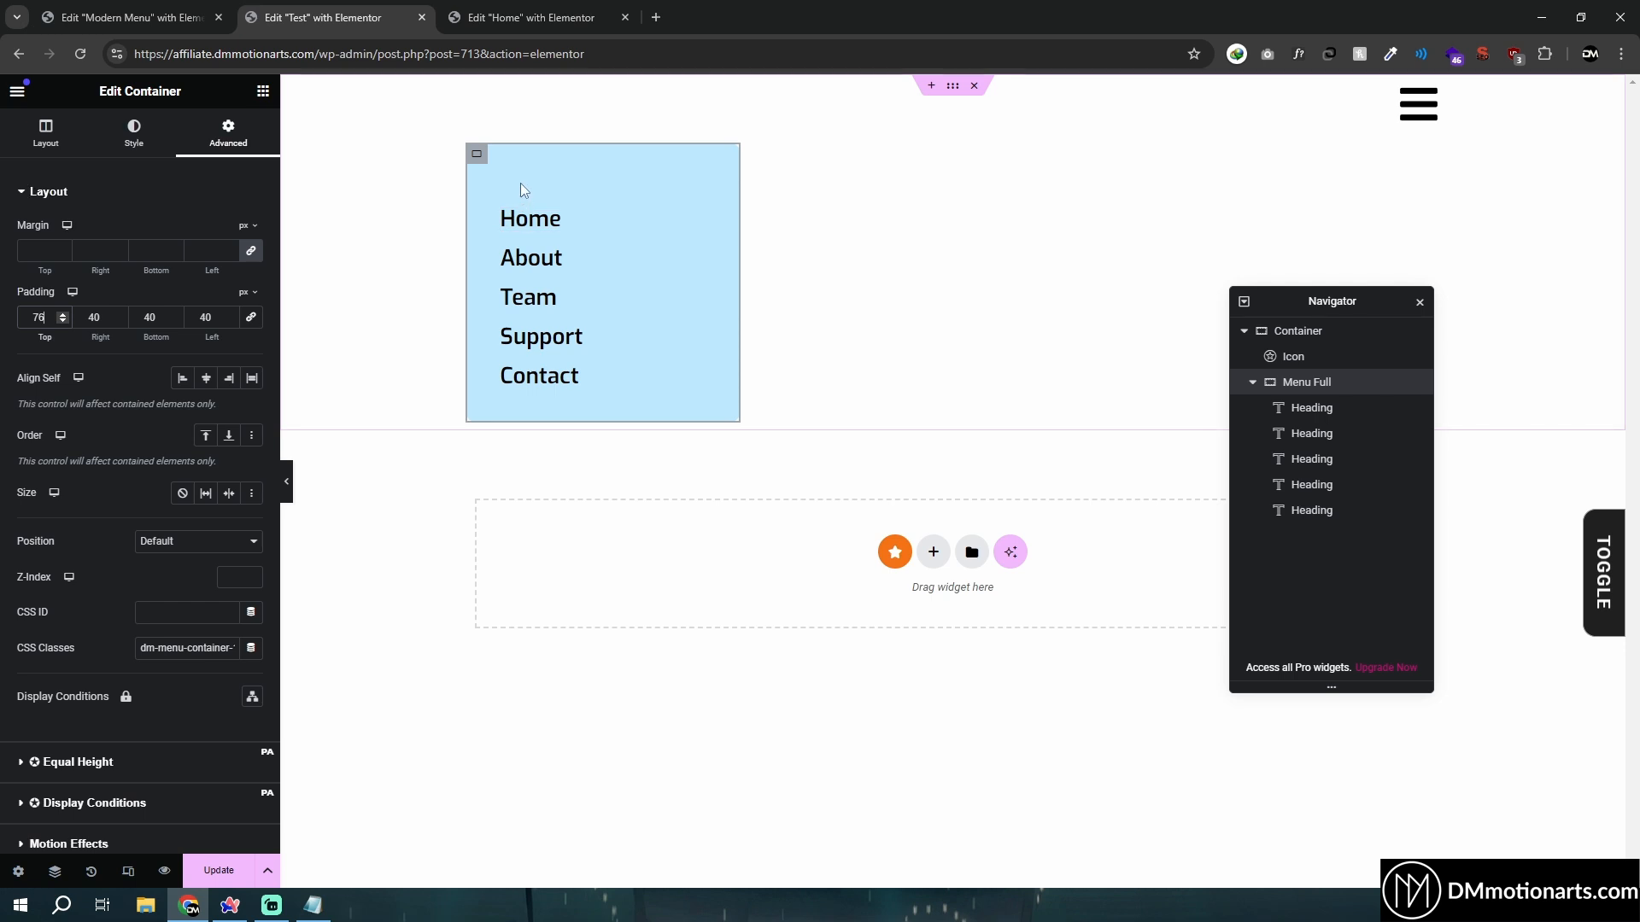
left_click(52, 319)
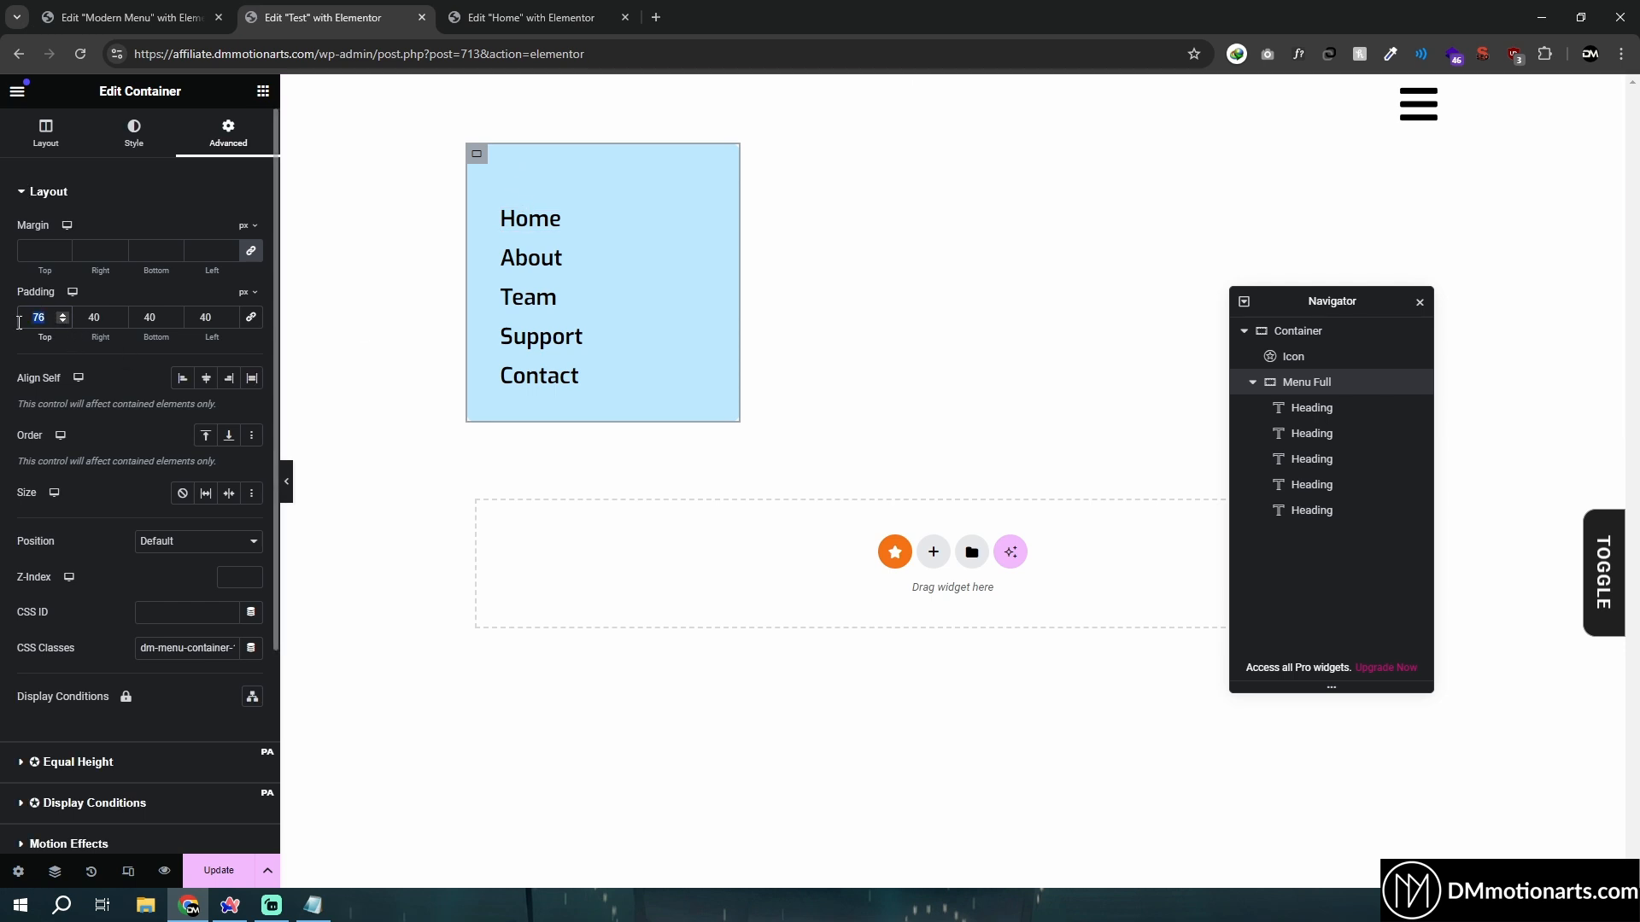
type("80")
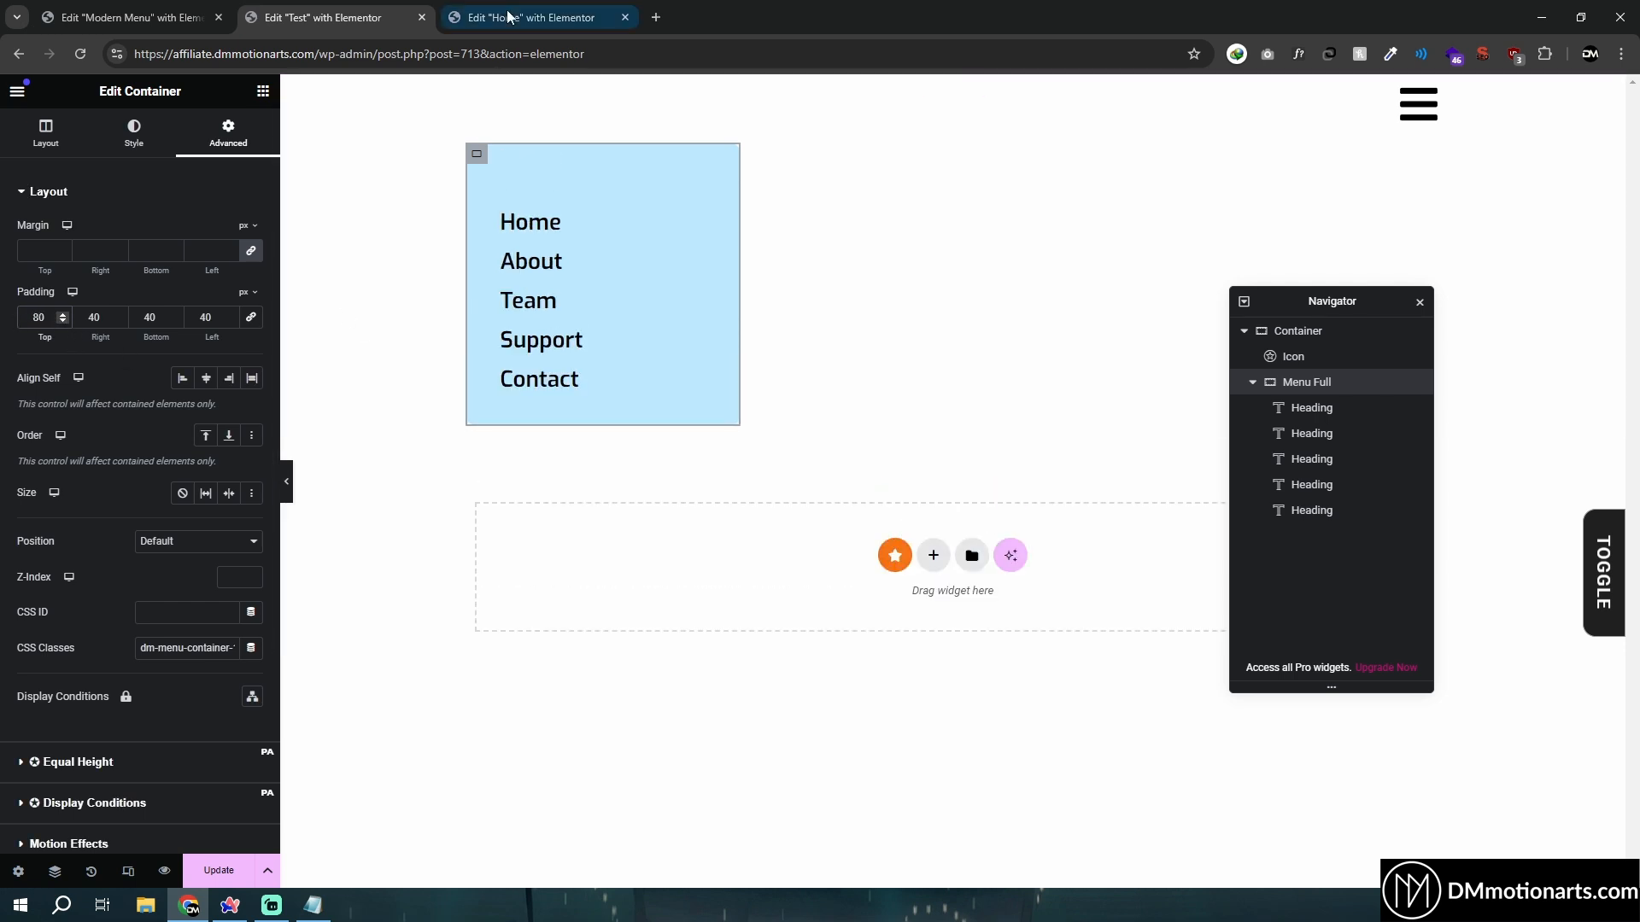
Find the Accordion widget and add it to Menu Full directly below the Home heading
left_click(263, 90)
type("acc")
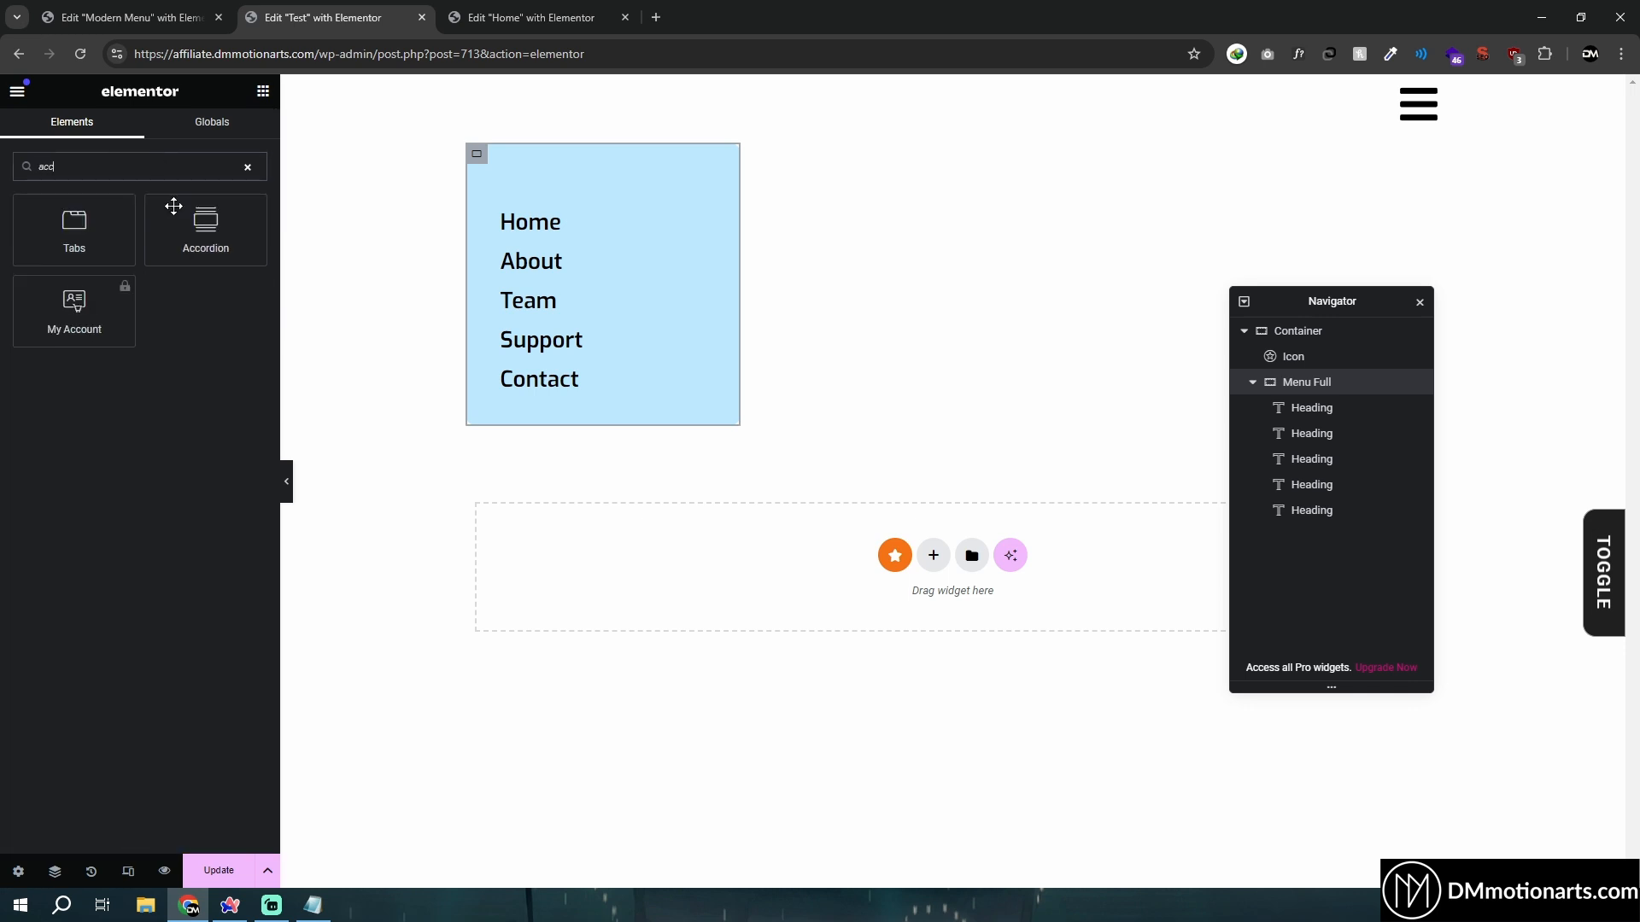
left_click_drag(205, 229, 560, 259)
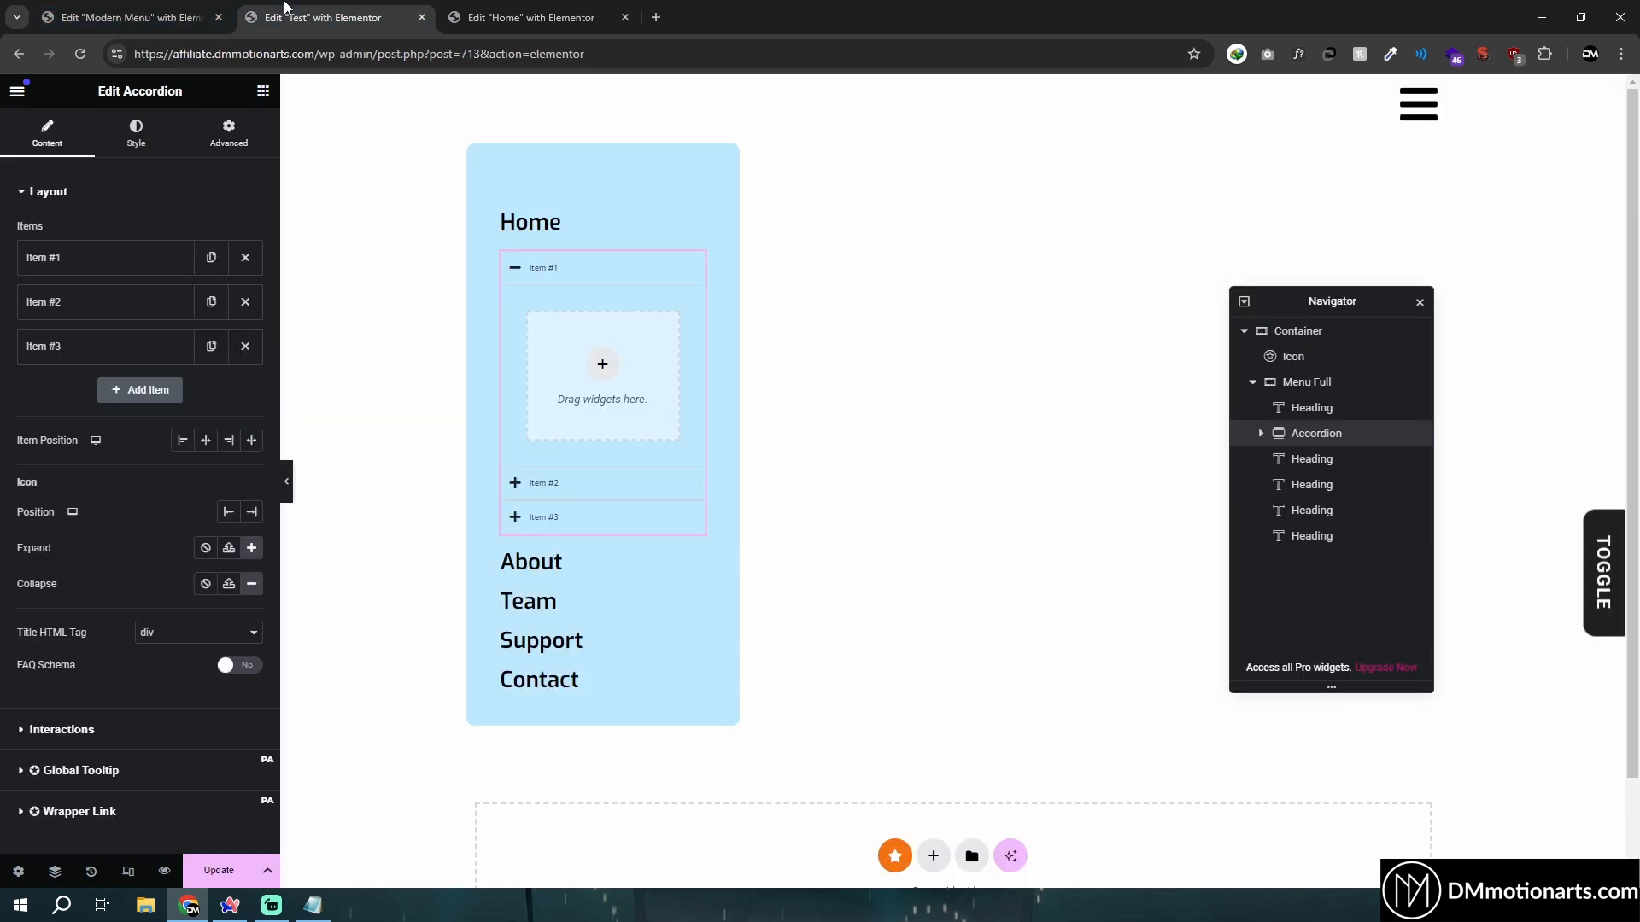
View the live Test page and, from there, open Elementor's general settings in the WordPress dashboard
left_click(17, 90)
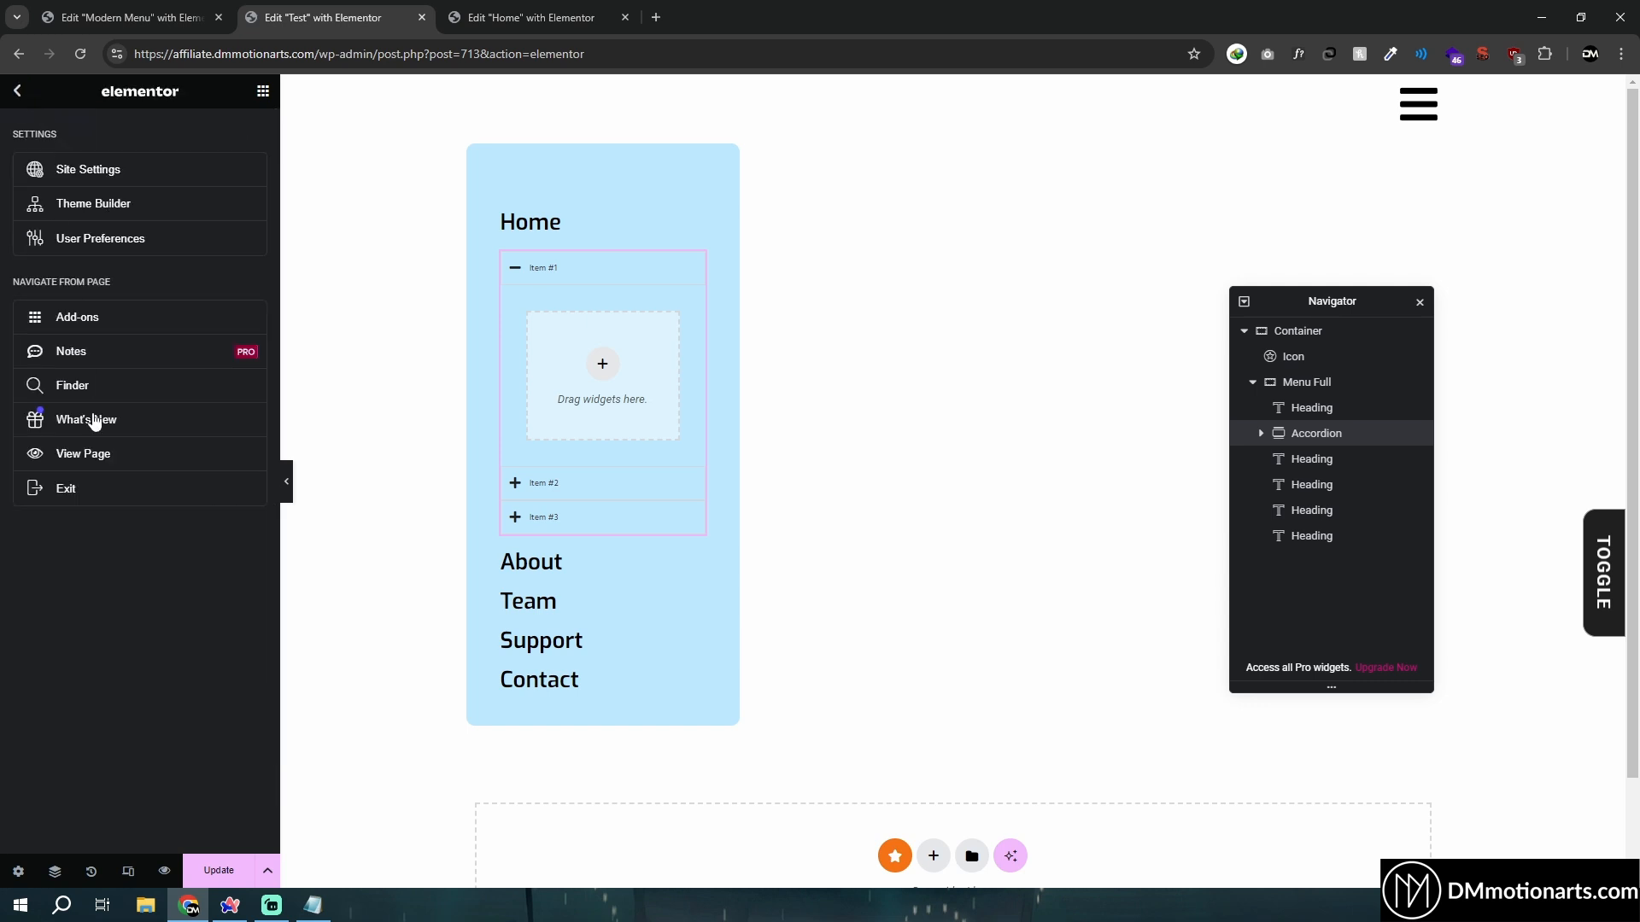
left_click(99, 451)
left_click_drag(427, 11, 248, 12)
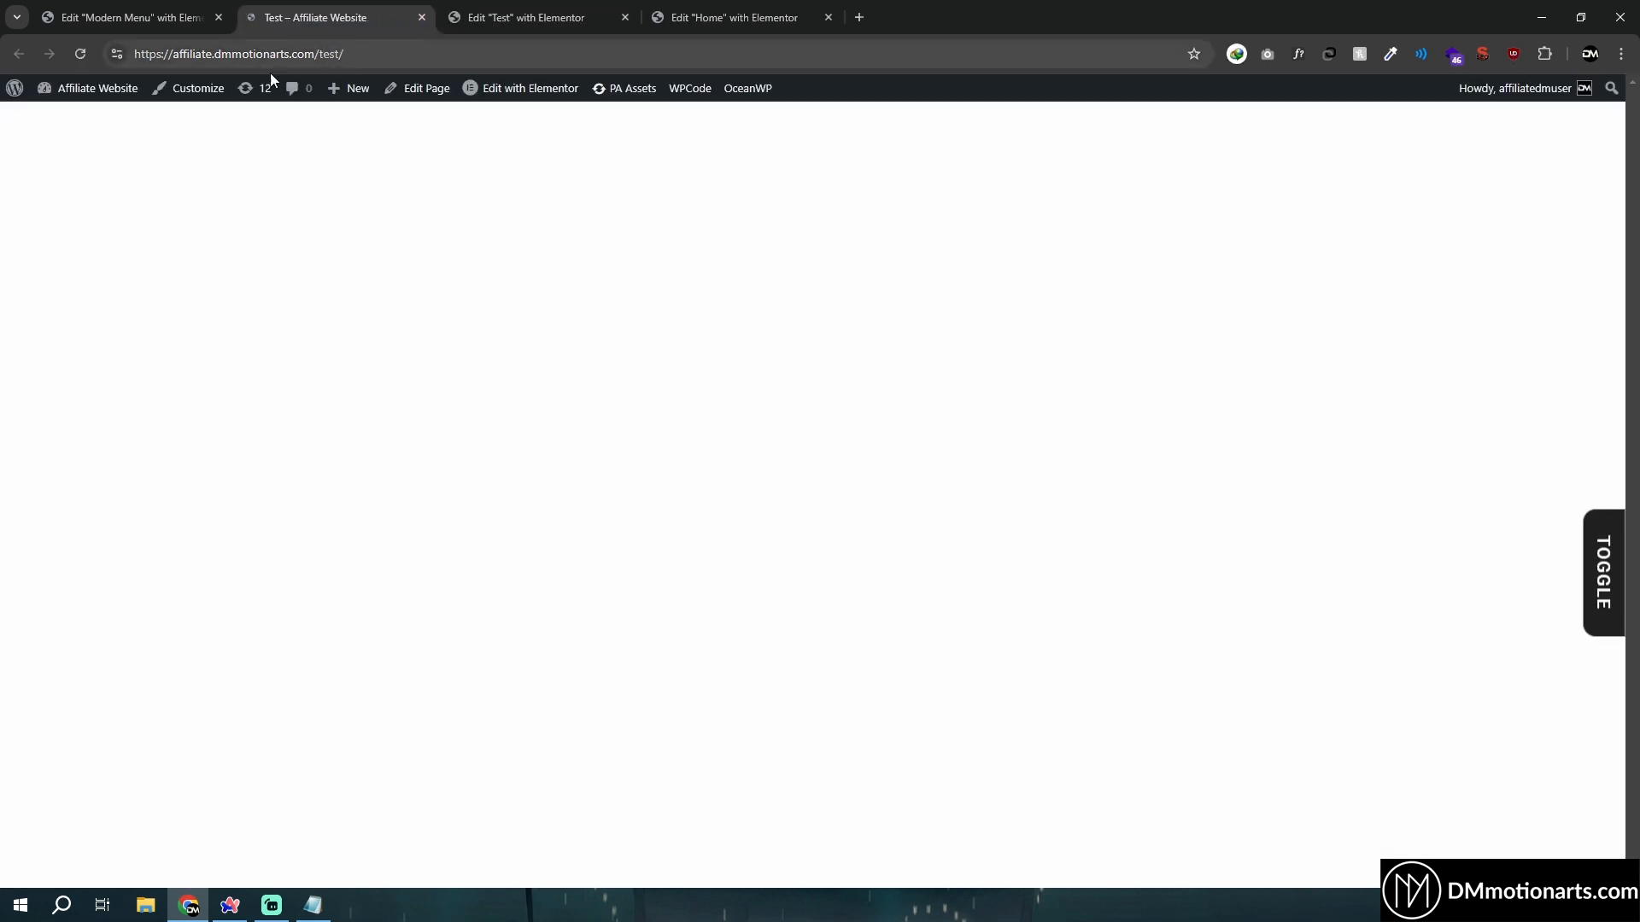
mouse_move(61, 106)
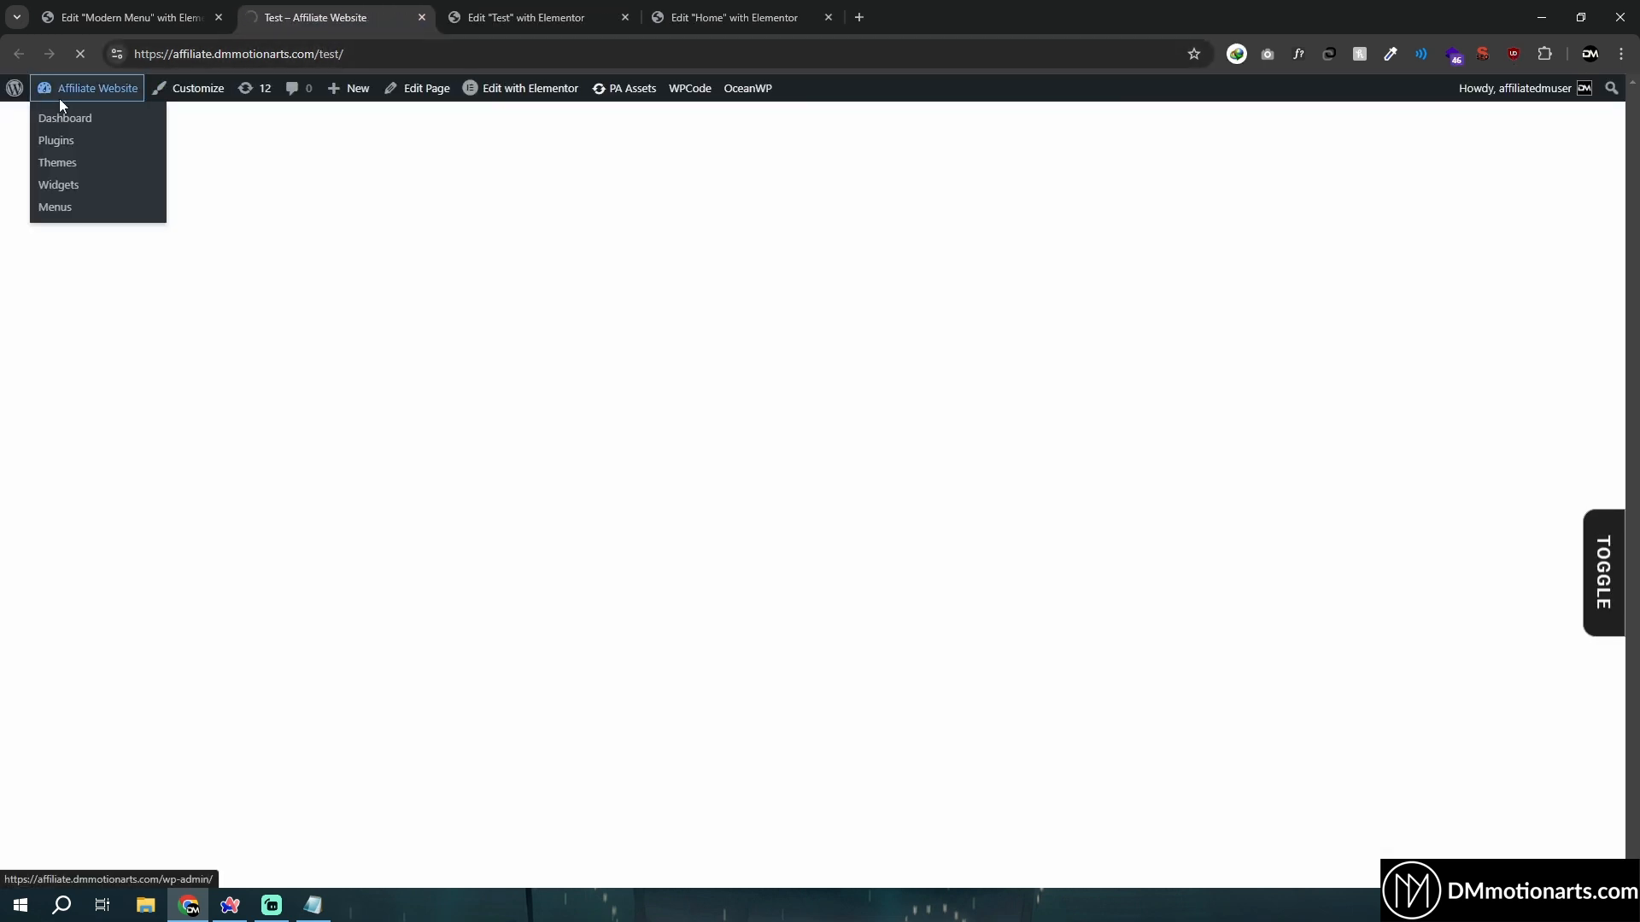
left_click(59, 99)
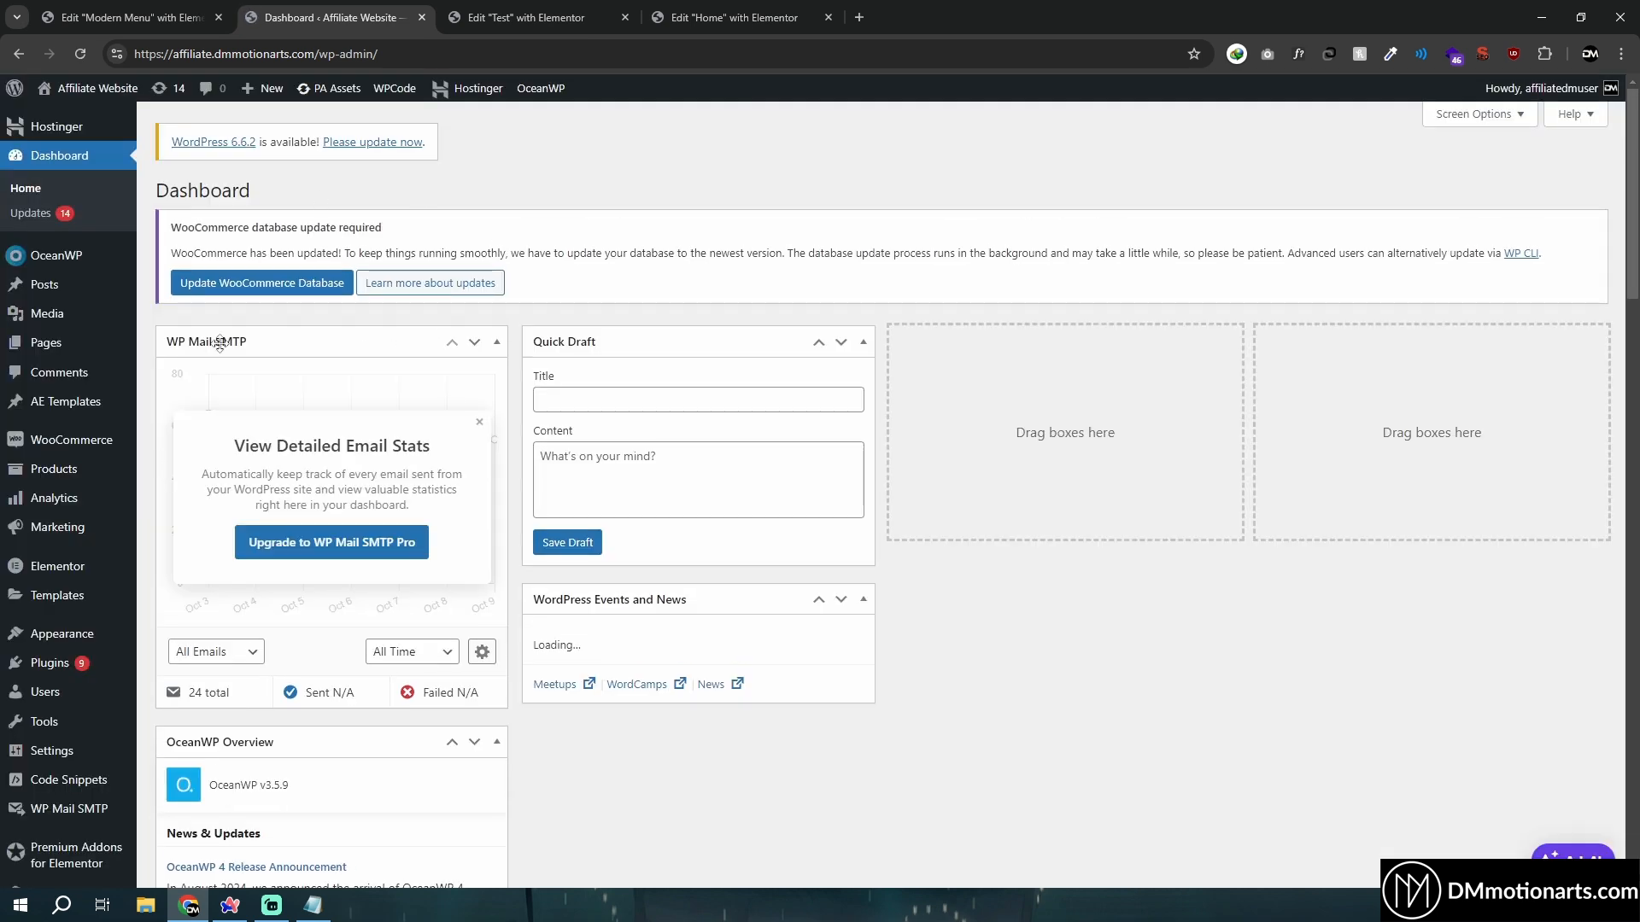
mouse_move(69, 574)
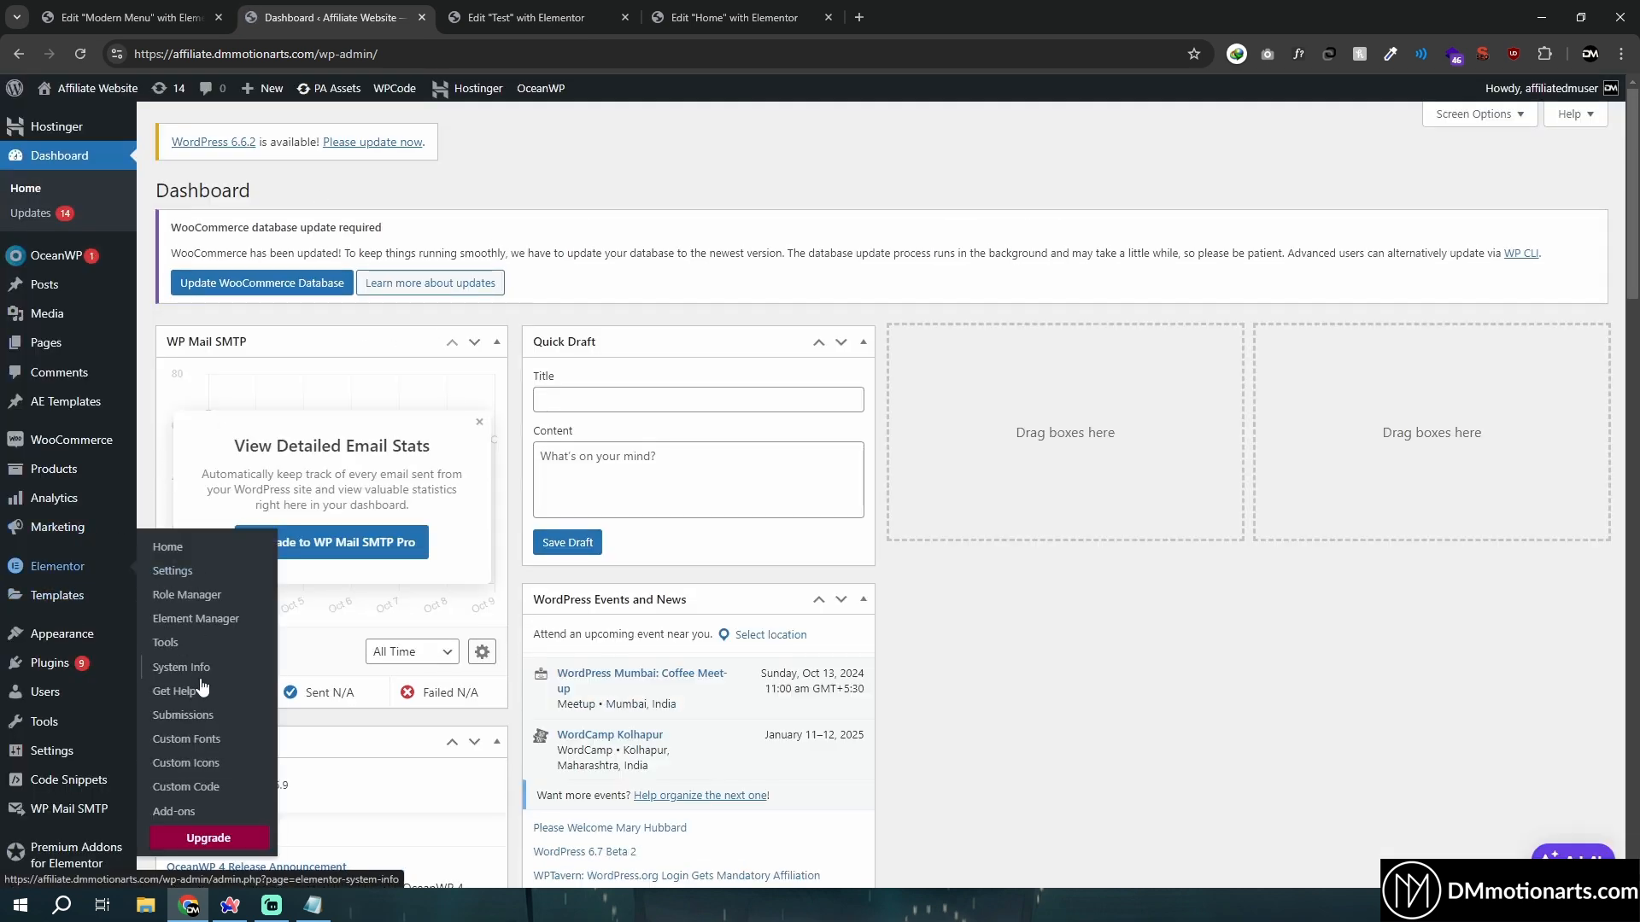
left_click(190, 570)
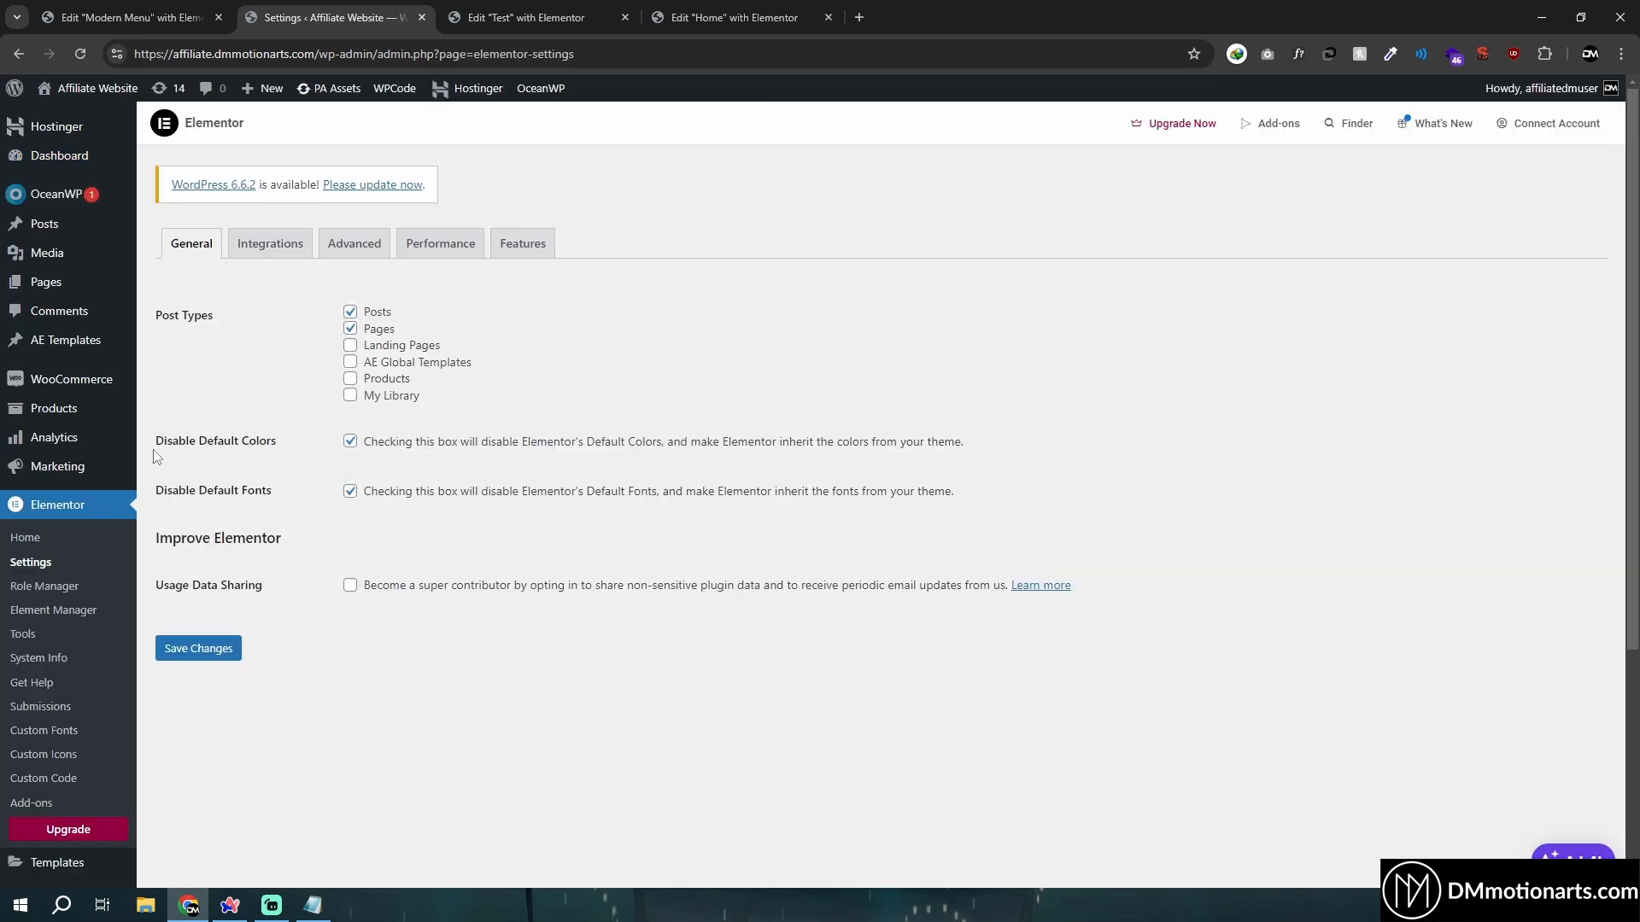
Return to the Test page editor and clear the Home heading's custom text color
left_click(526, 17)
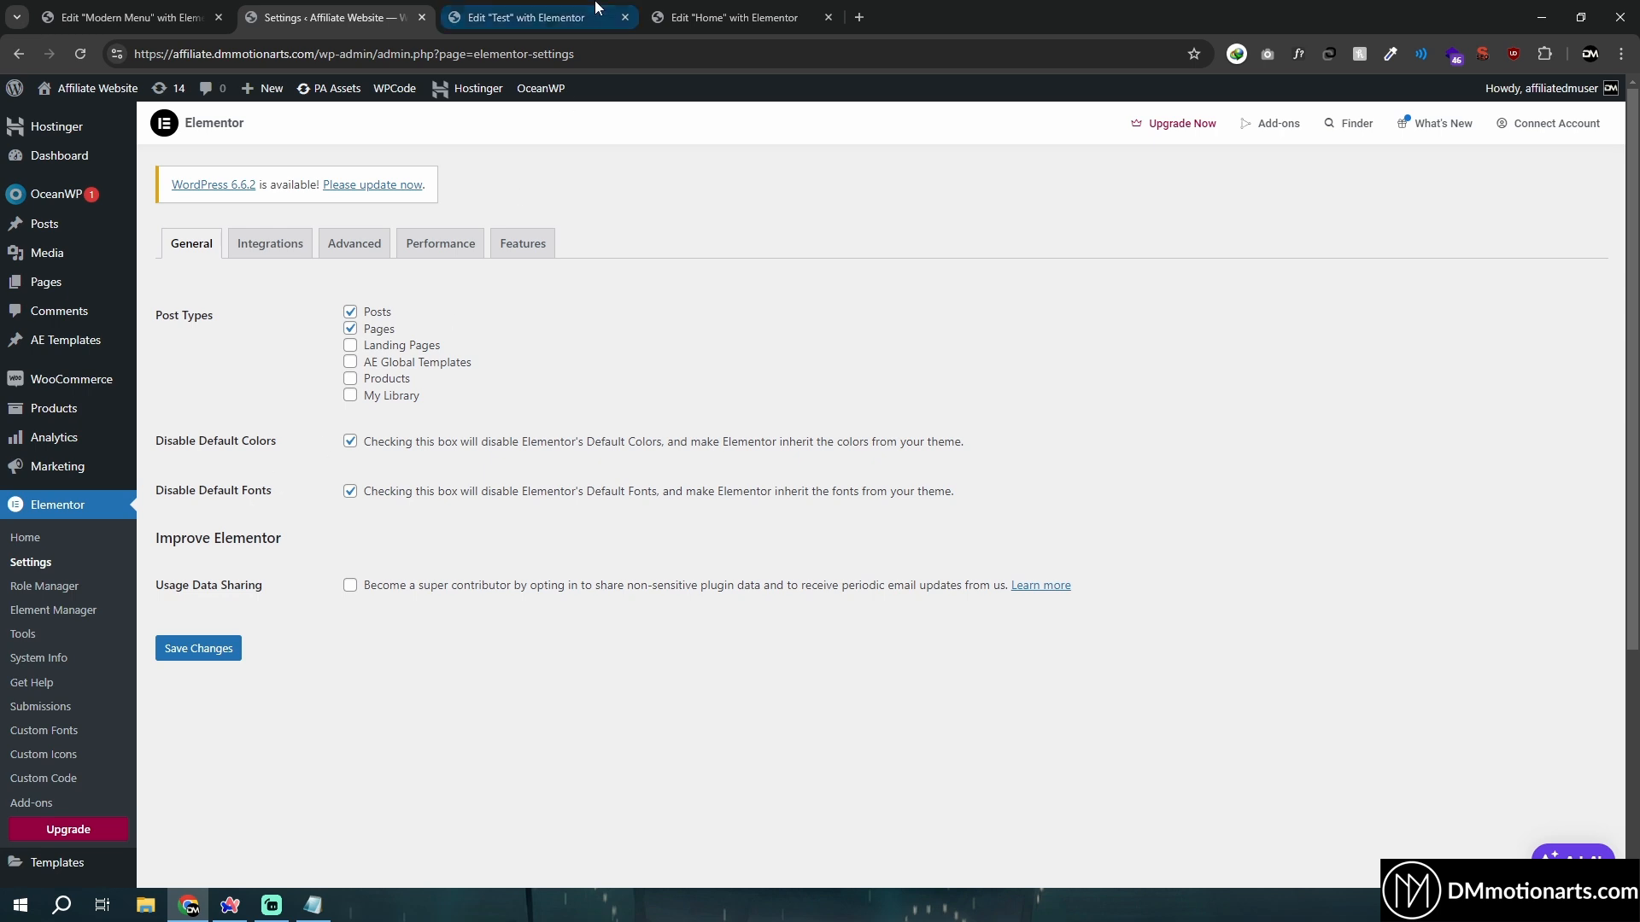
left_click(702, 226)
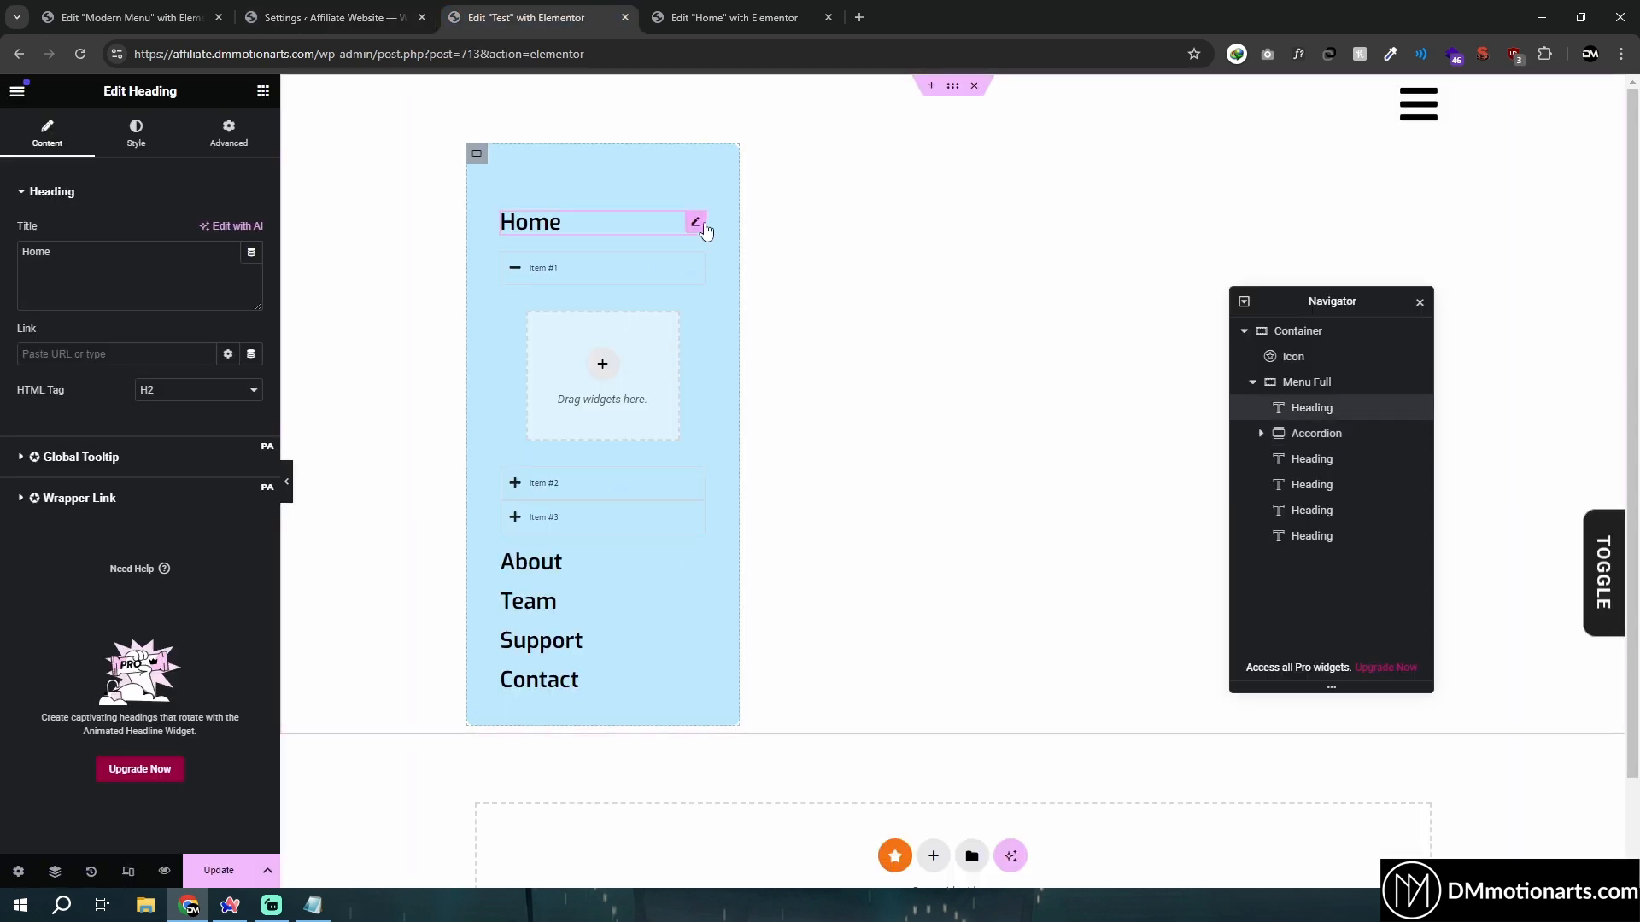
left_click(135, 136)
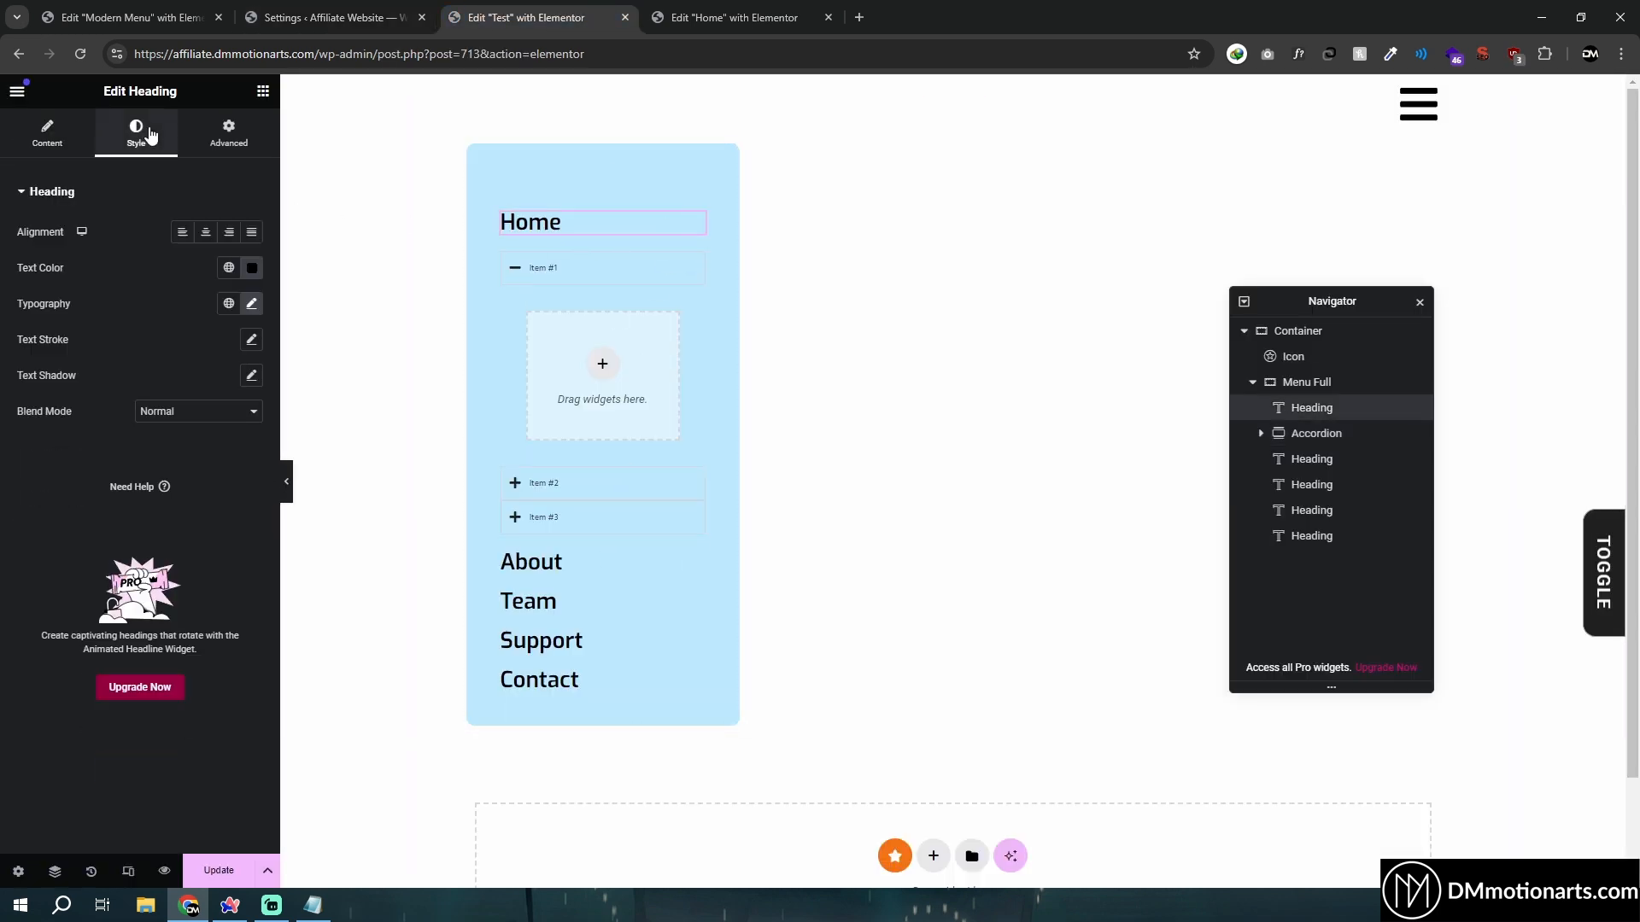
left_click(229, 268)
left_click(229, 268)
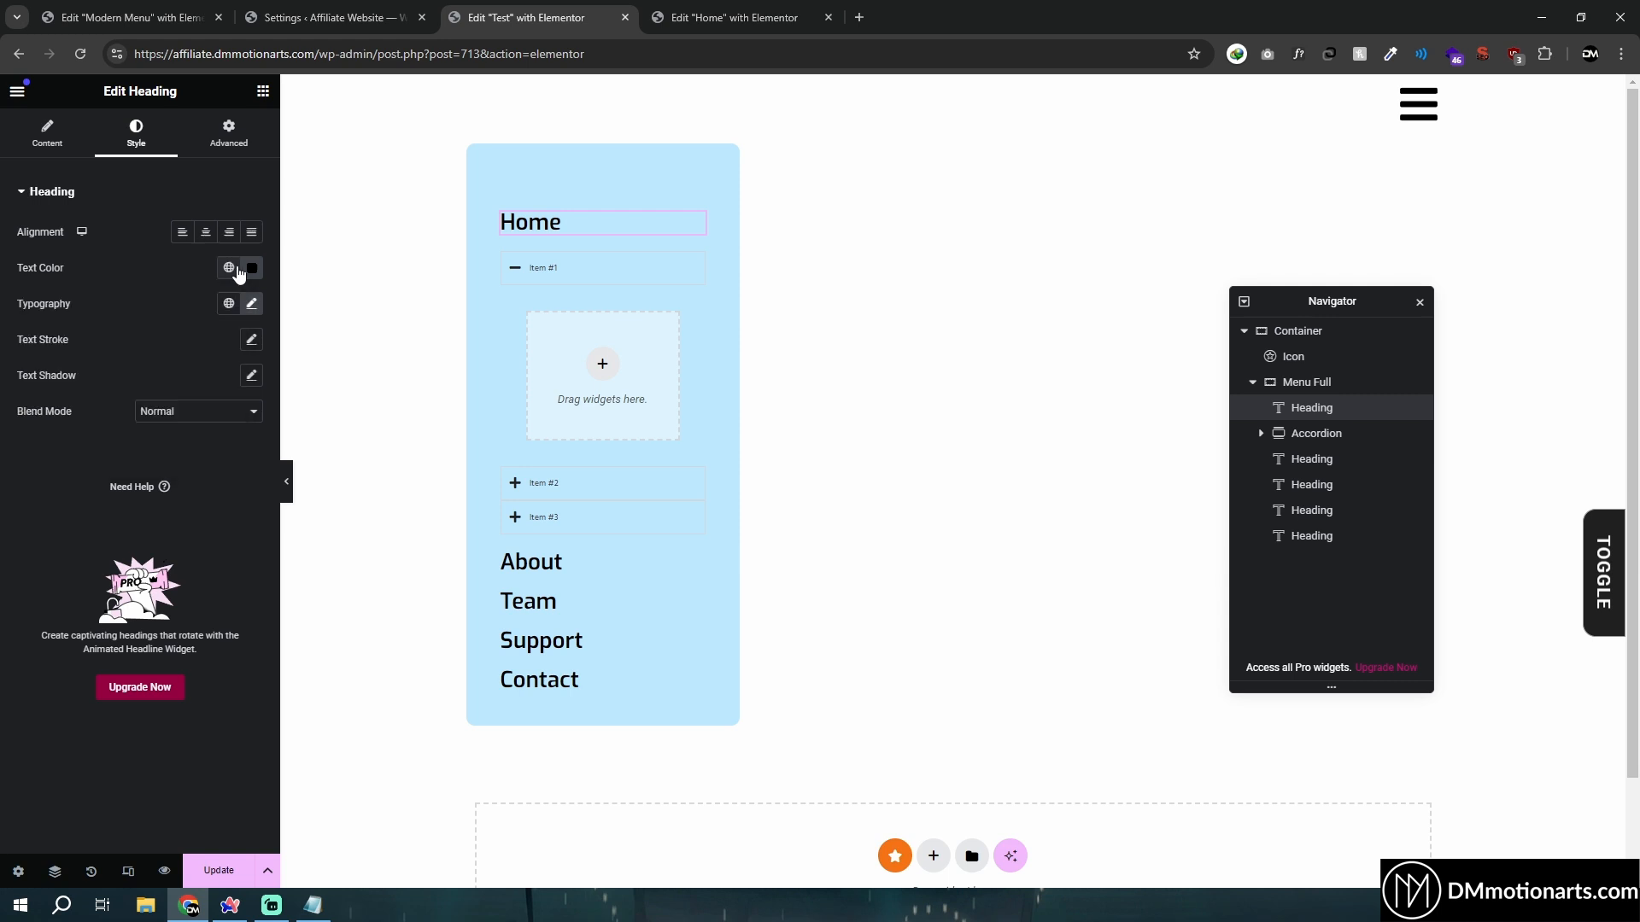
left_click(252, 268)
left_click(282, 305)
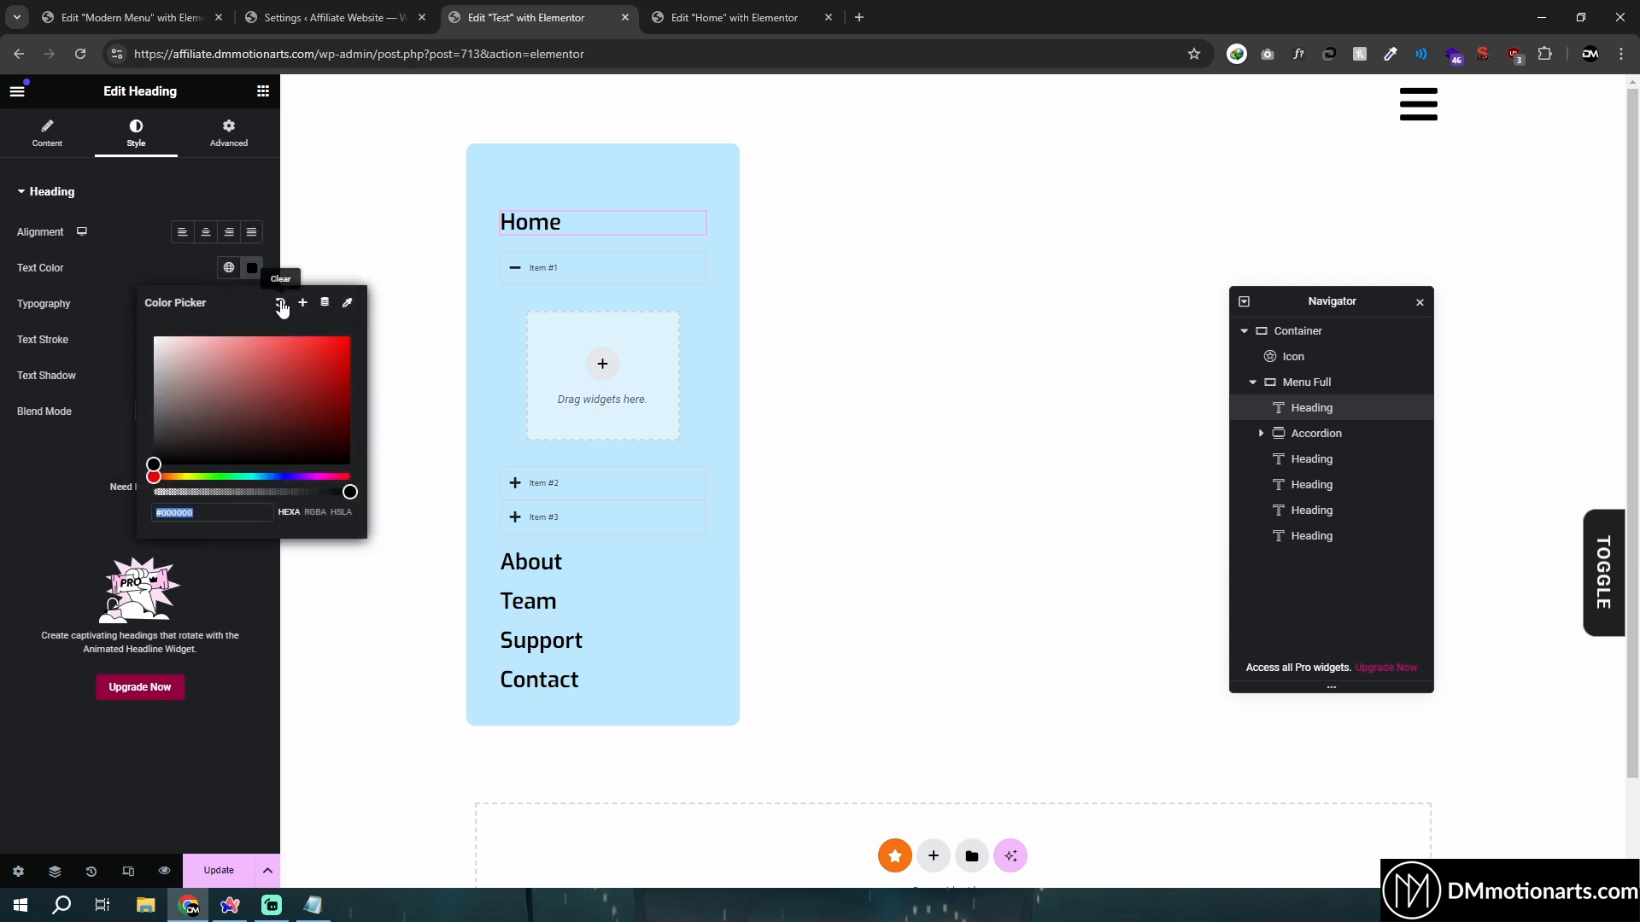
Try the Primary global color on the Home heading's text and clear it again
left_click(229, 267)
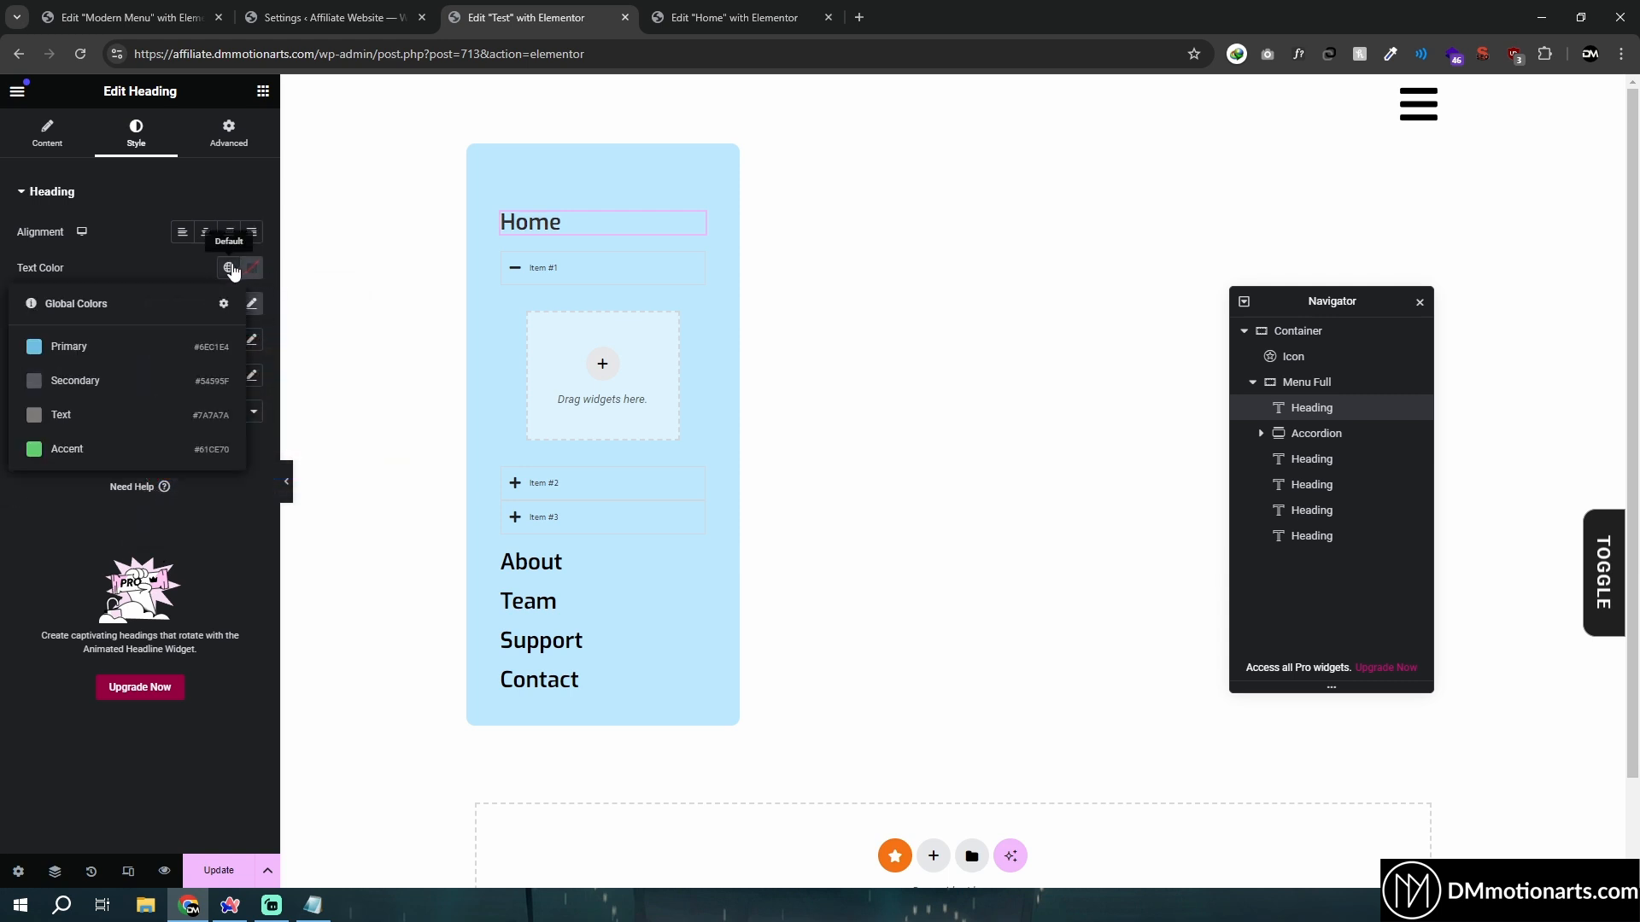
left_click(60, 351)
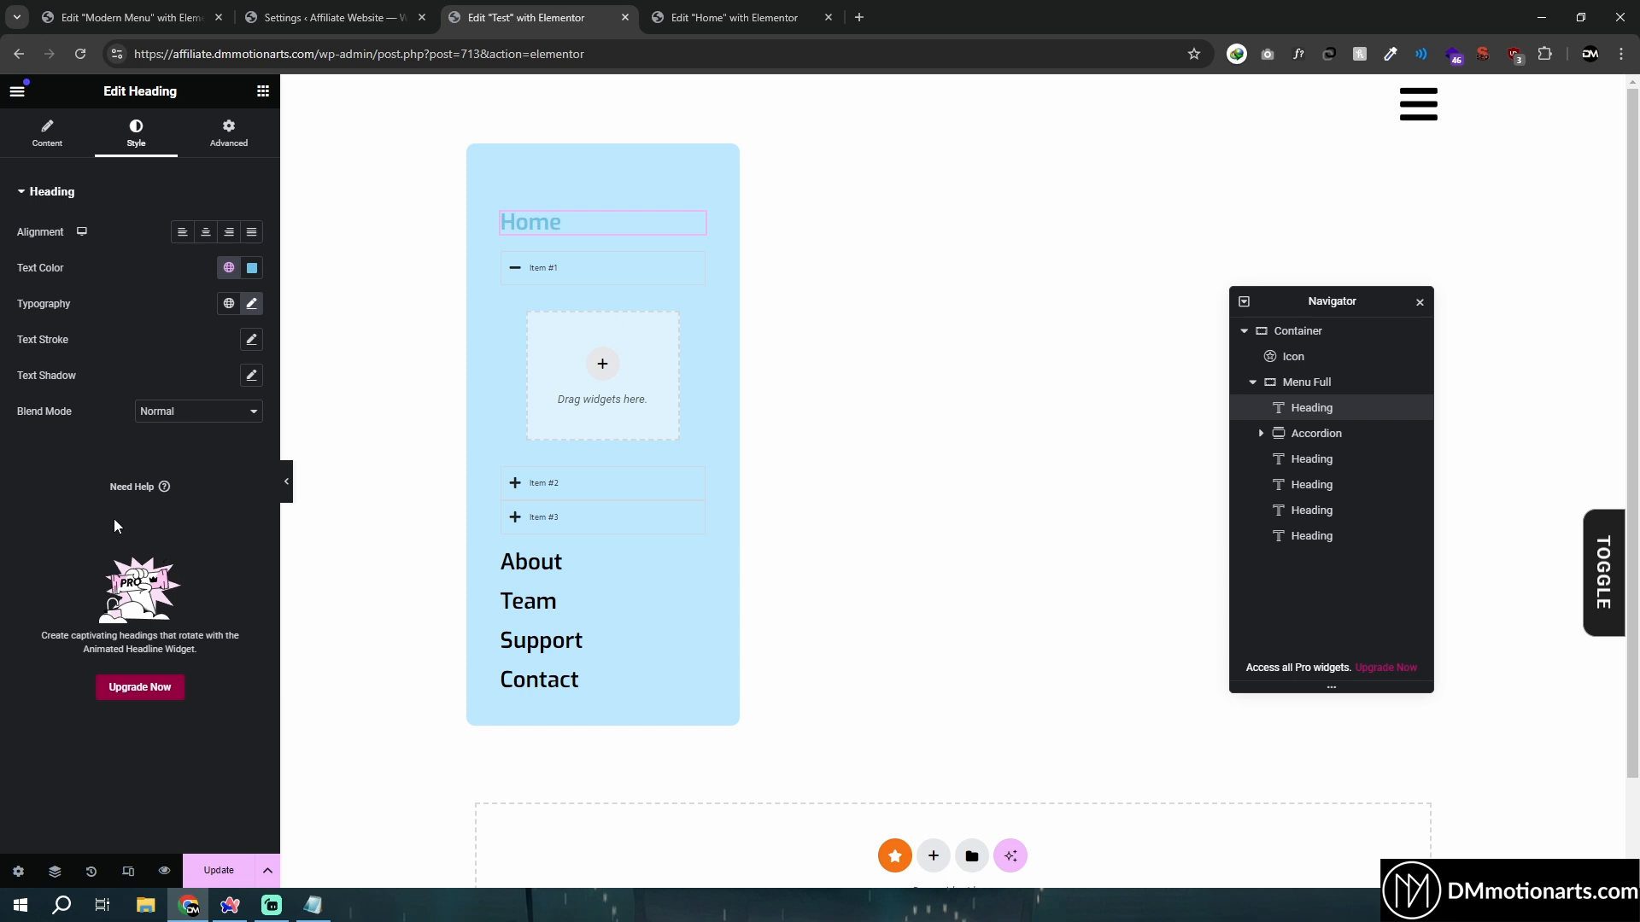
left_click(252, 268)
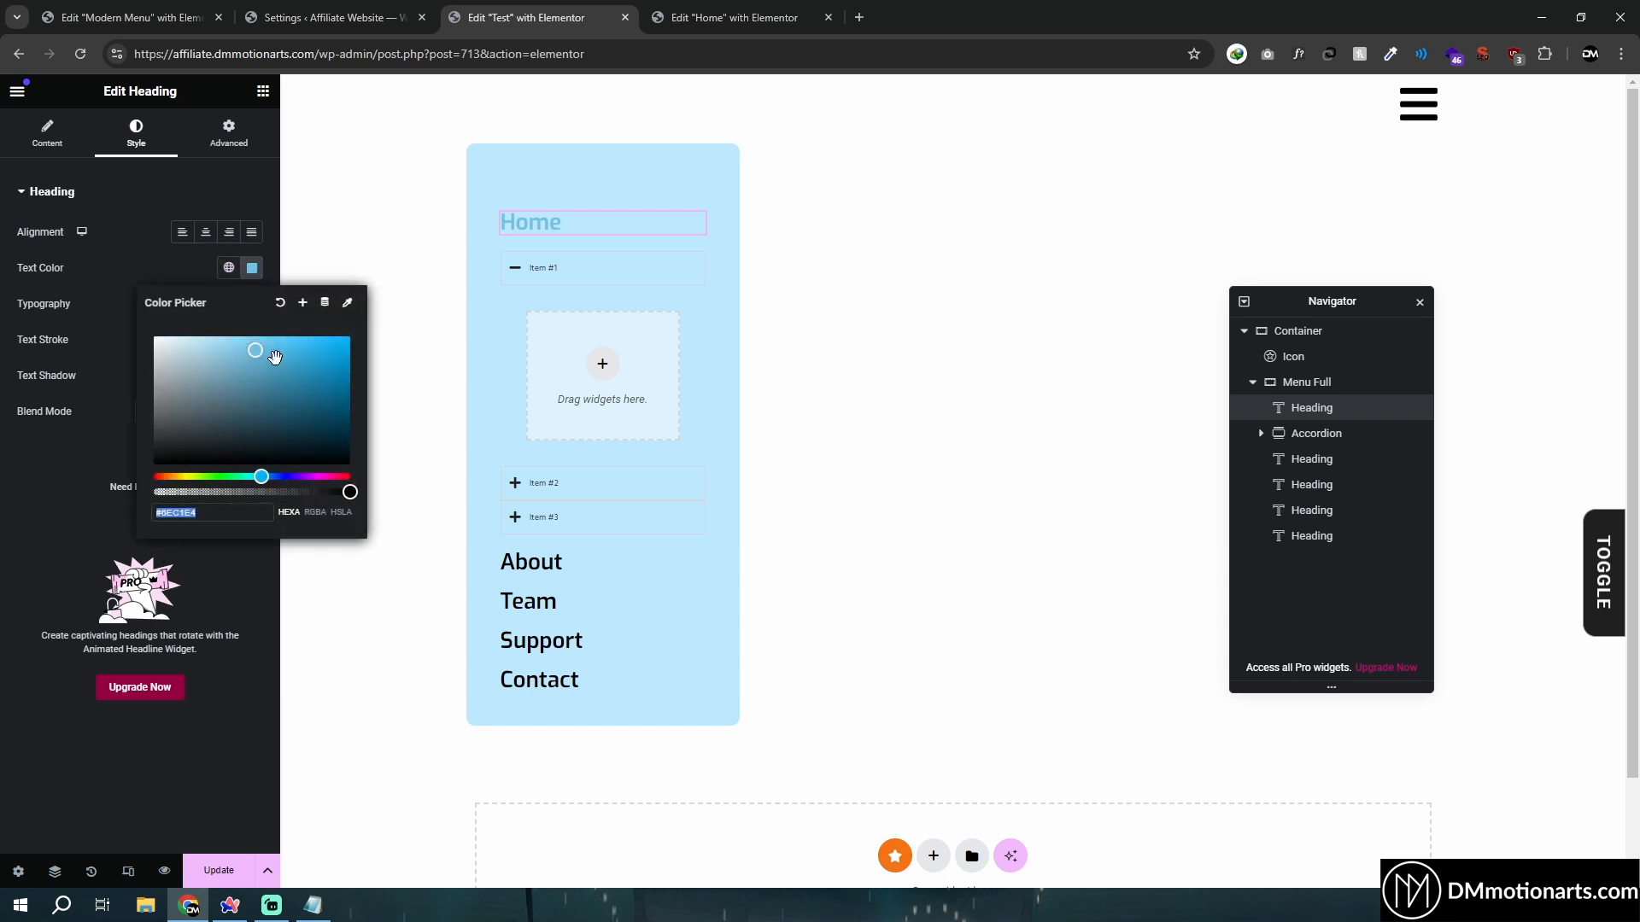
left_click(280, 303)
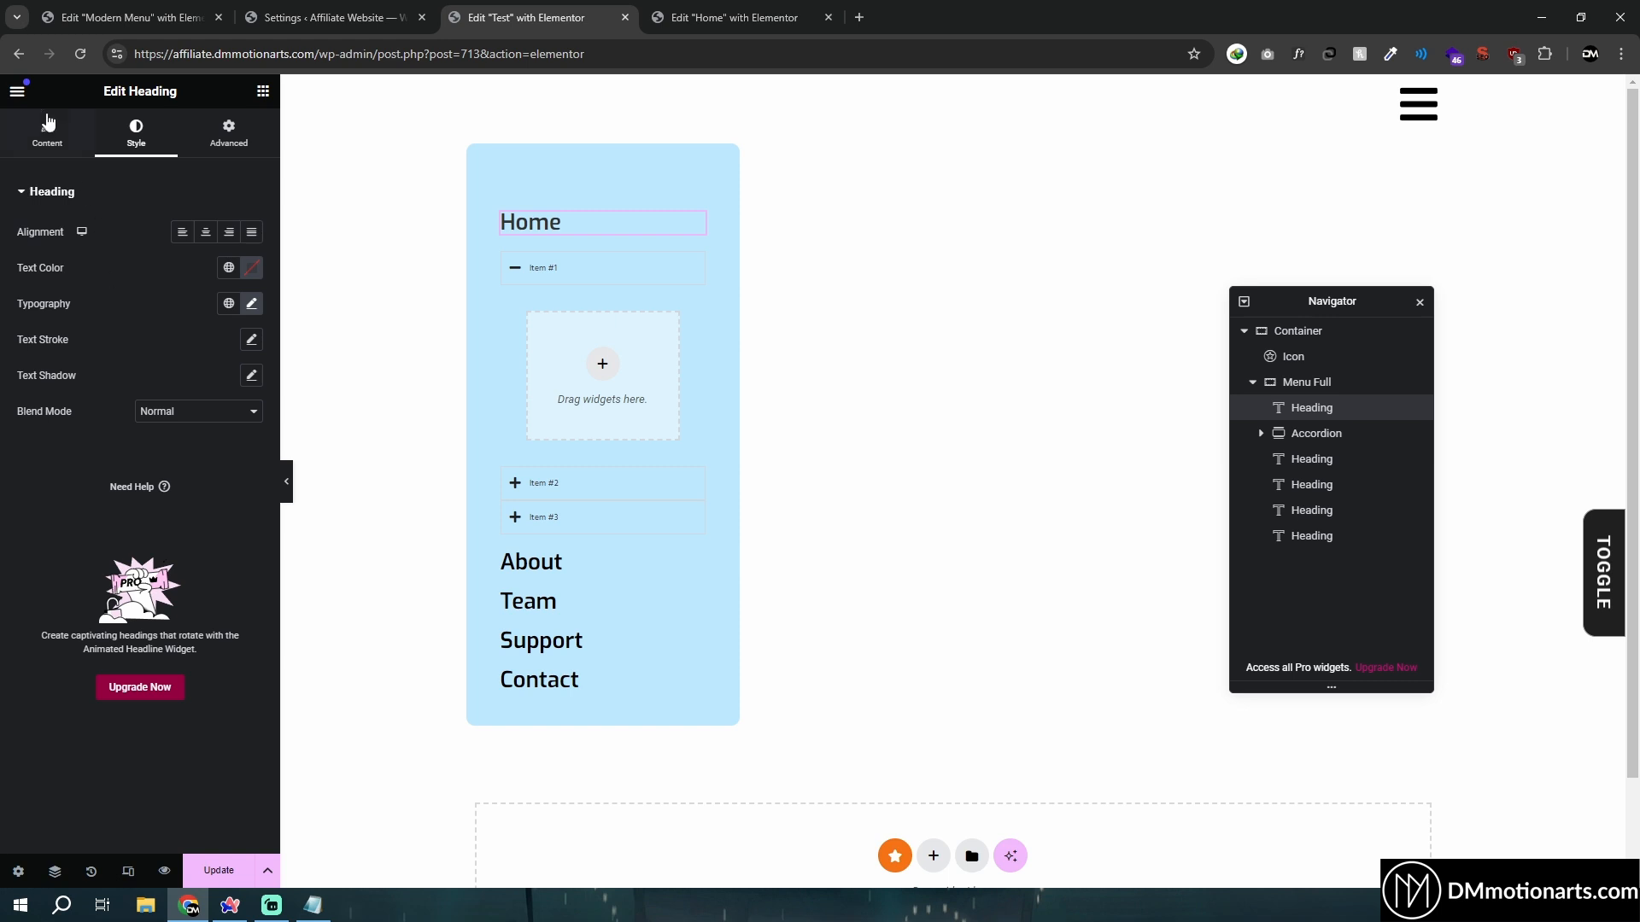
Try text color #020101 and the Primary global color on the Home heading, clearing the color after each trial
left_click(17, 90)
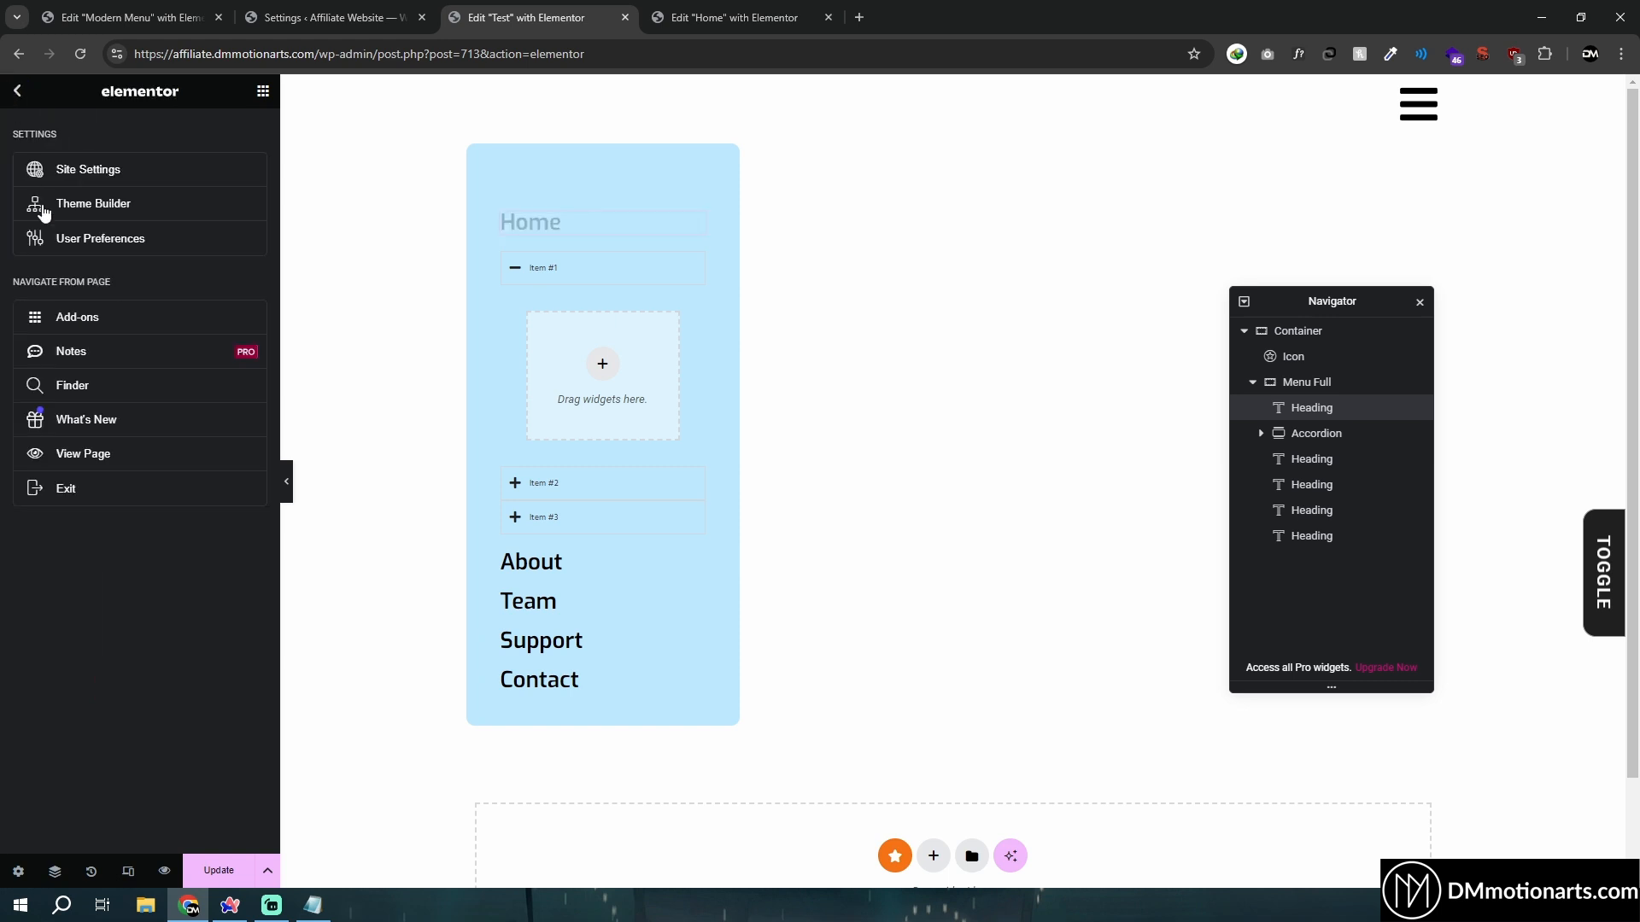
left_click(256, 91)
left_click(553, 233)
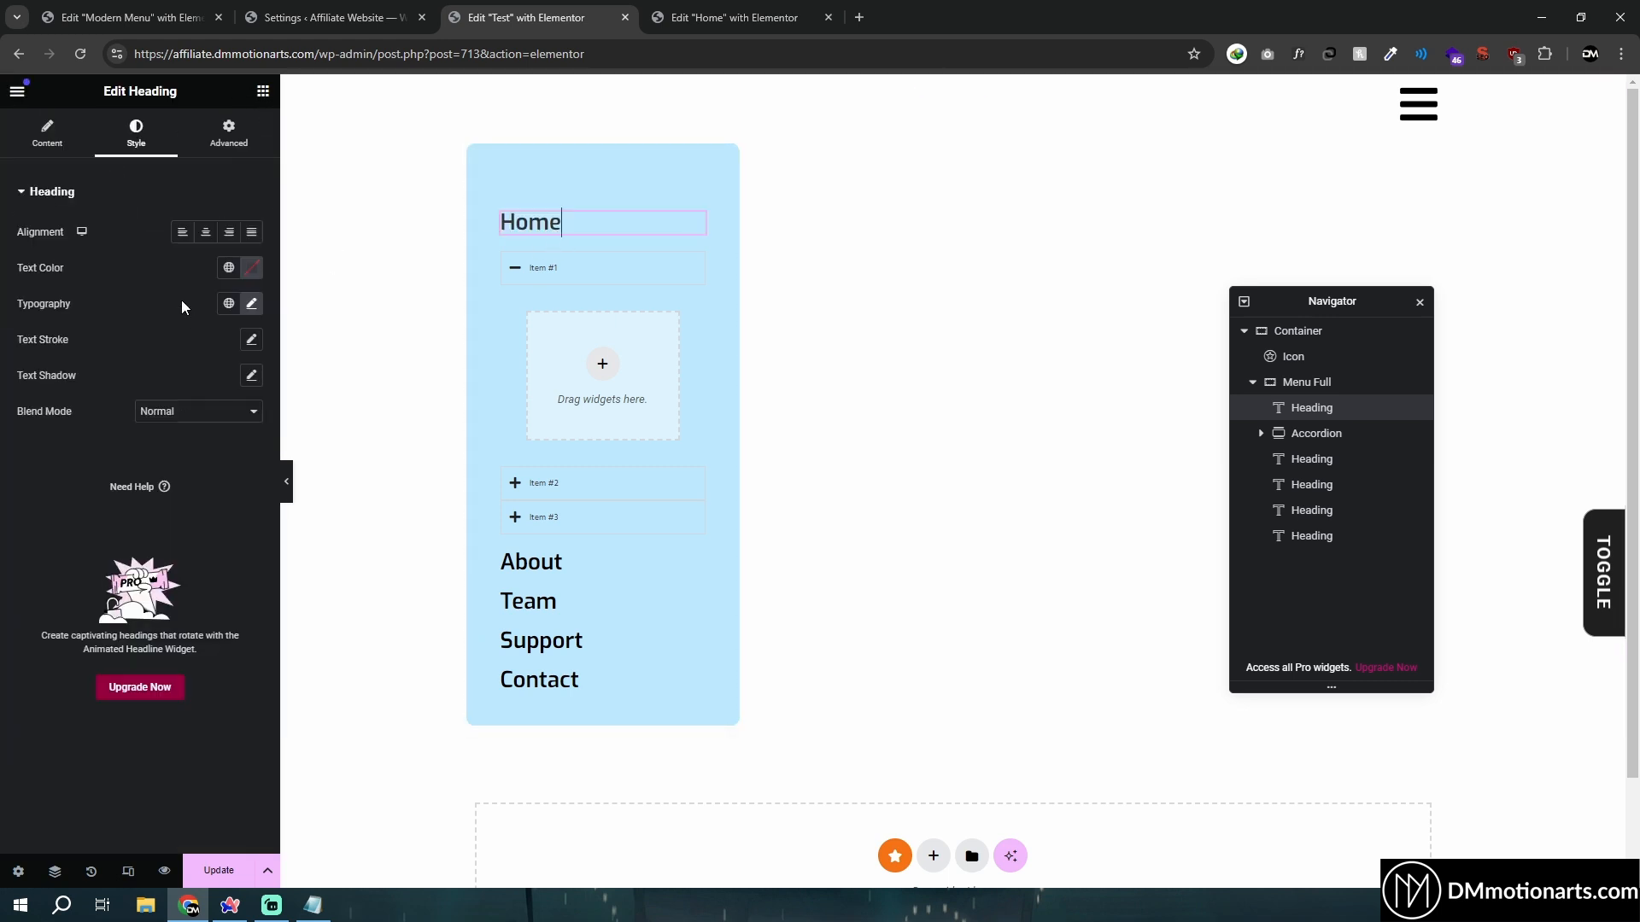
left_click(252, 269)
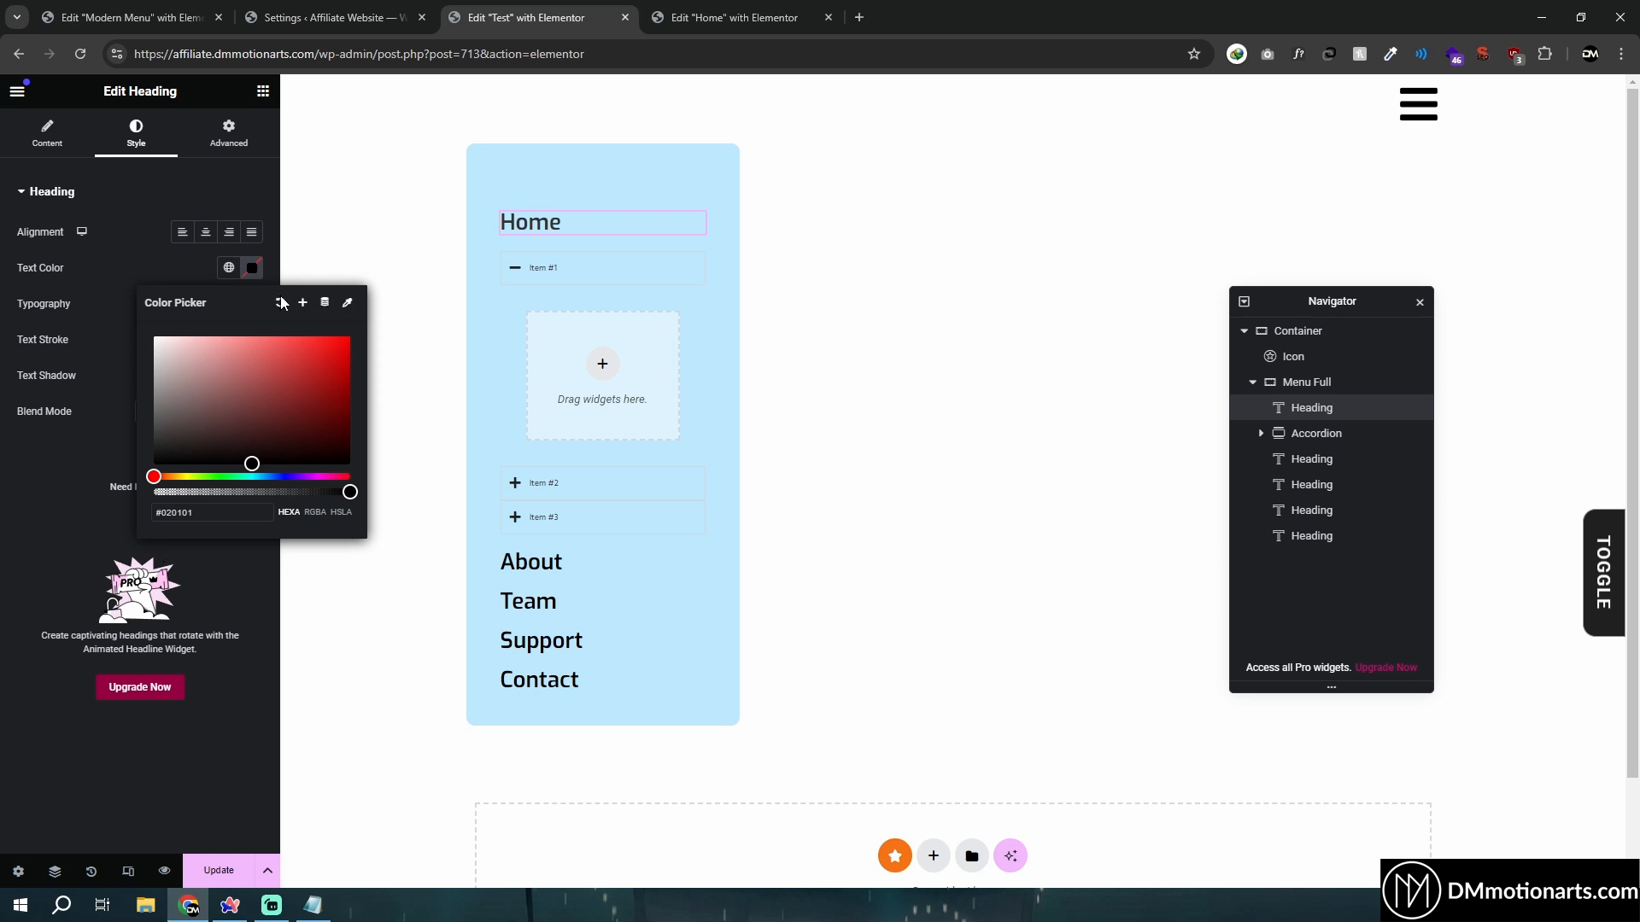
left_click(228, 269)
left_click(212, 336)
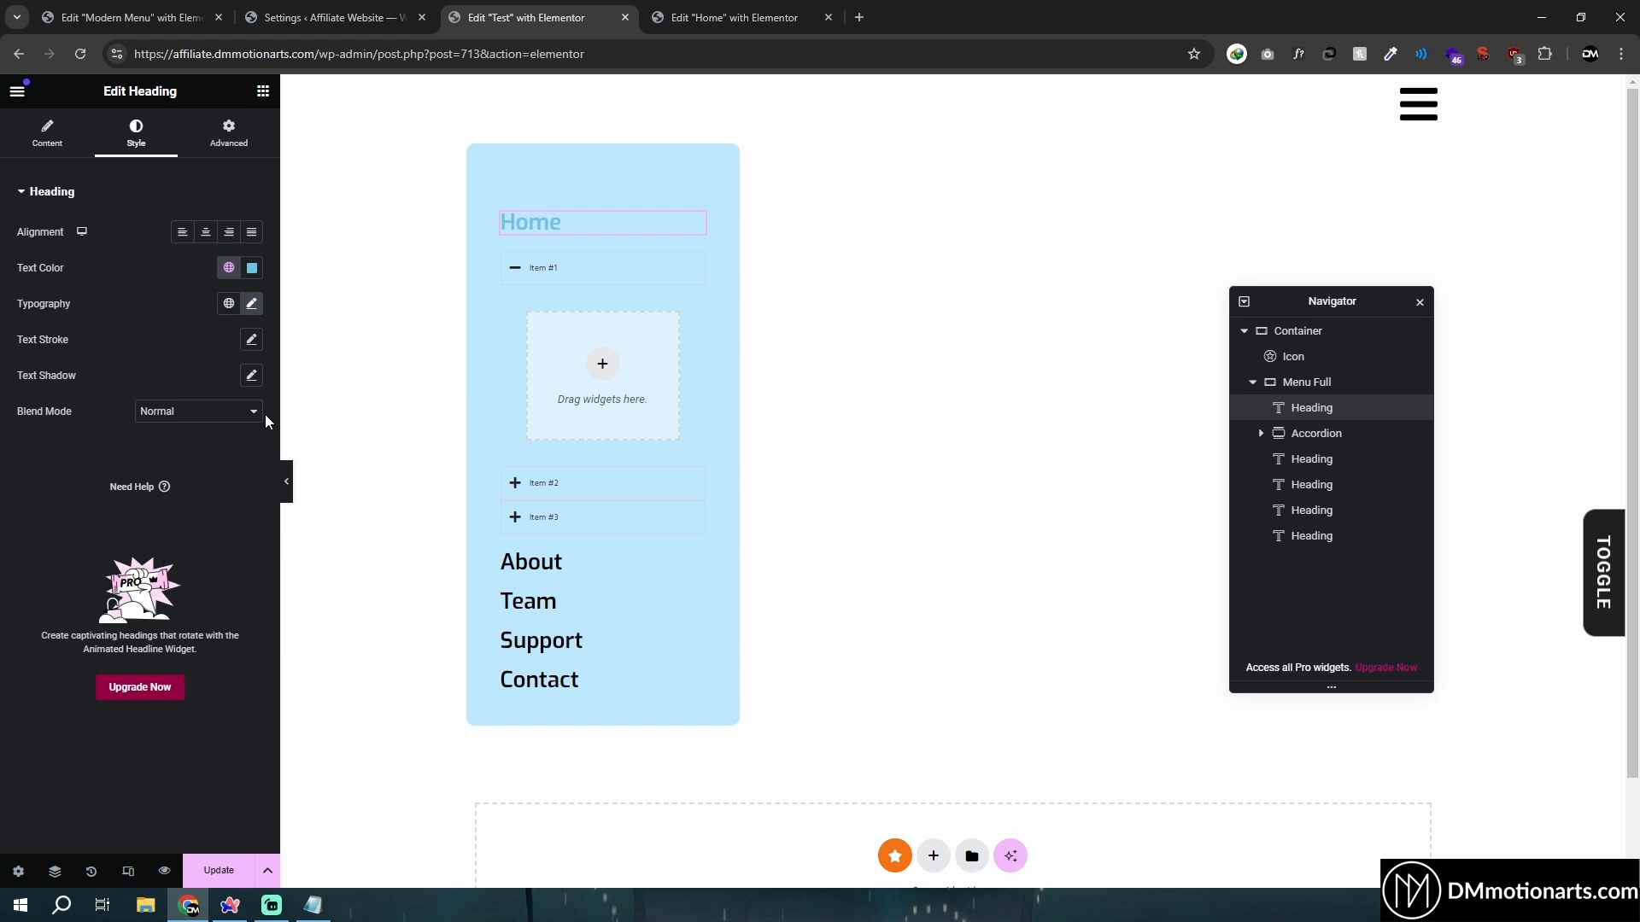
left_click(250, 272)
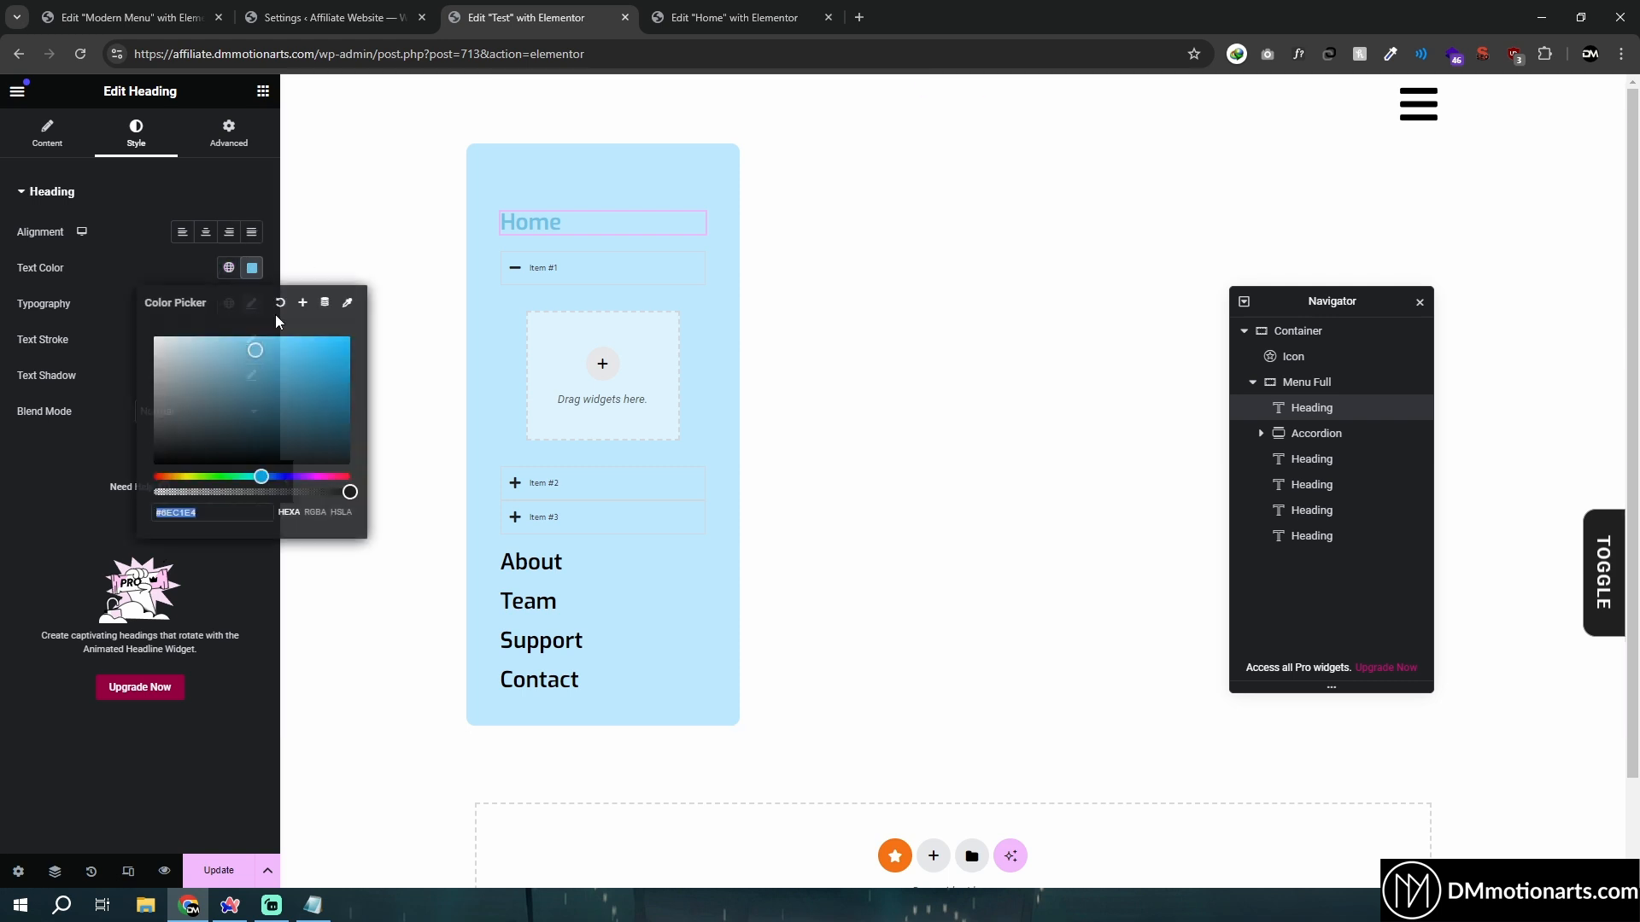
left_click(280, 300)
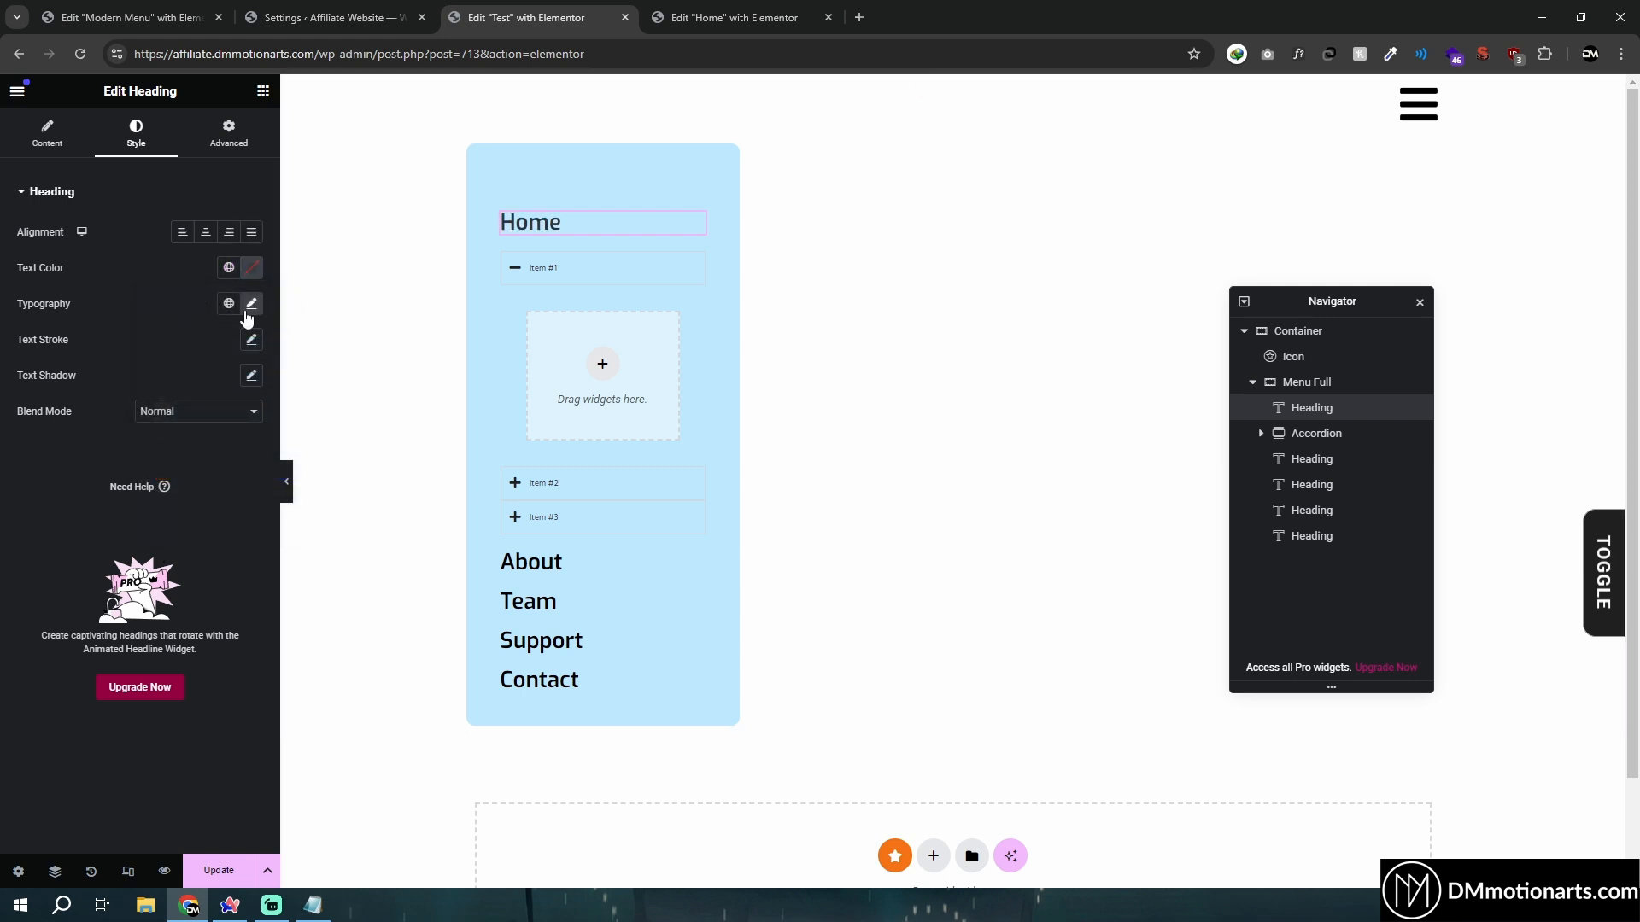
left_click(229, 269)
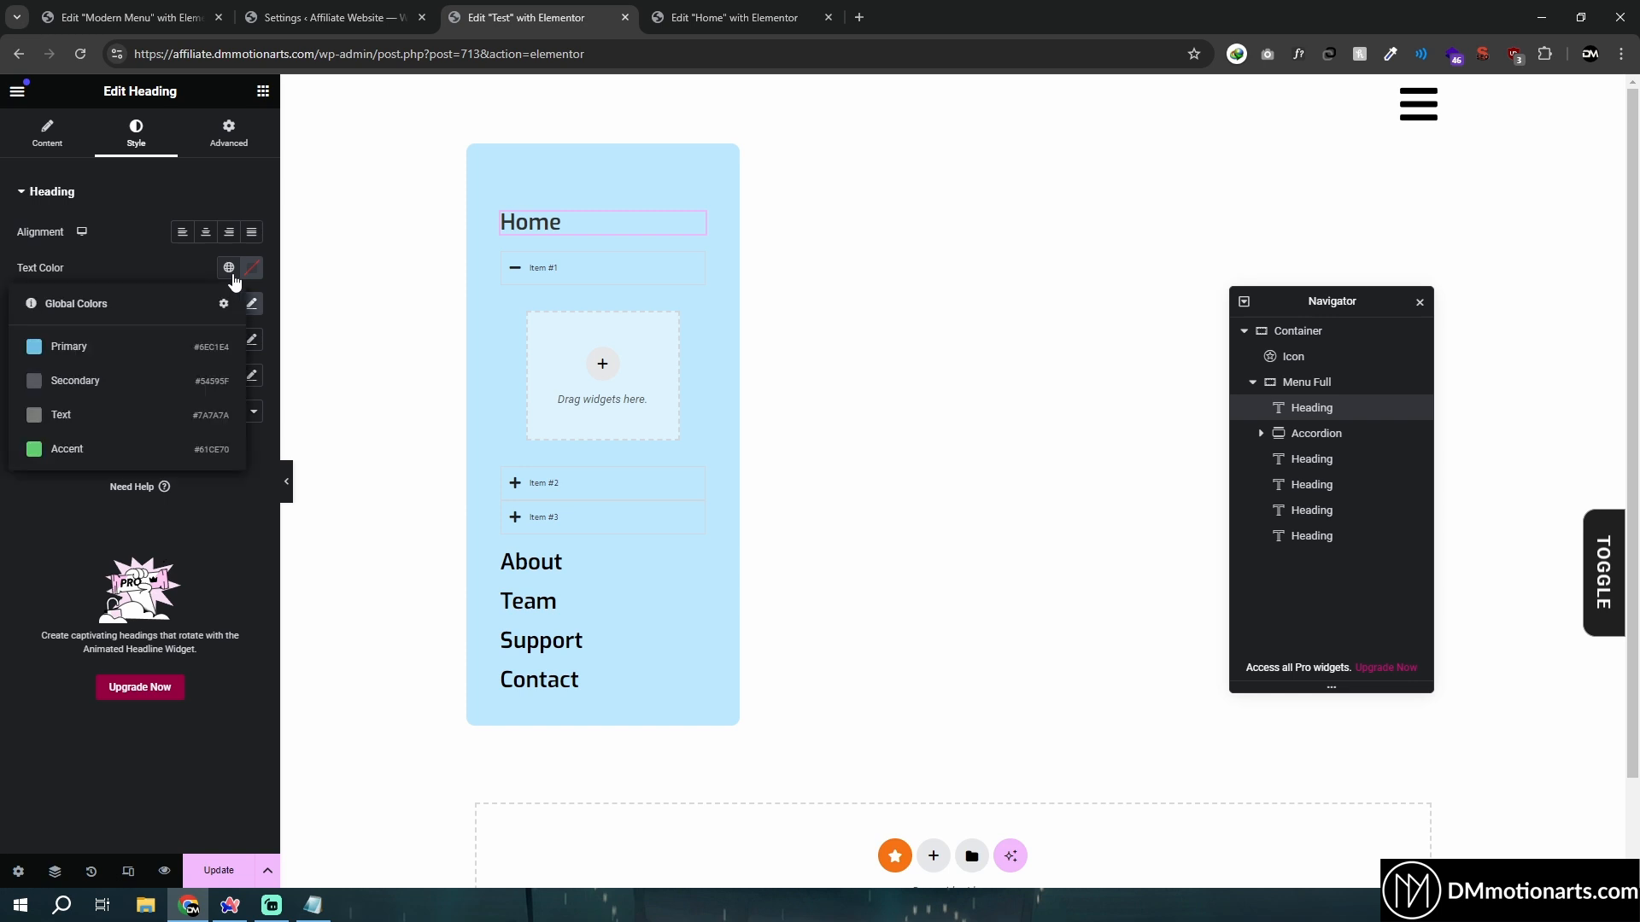
left_click(120, 348)
left_click(251, 268)
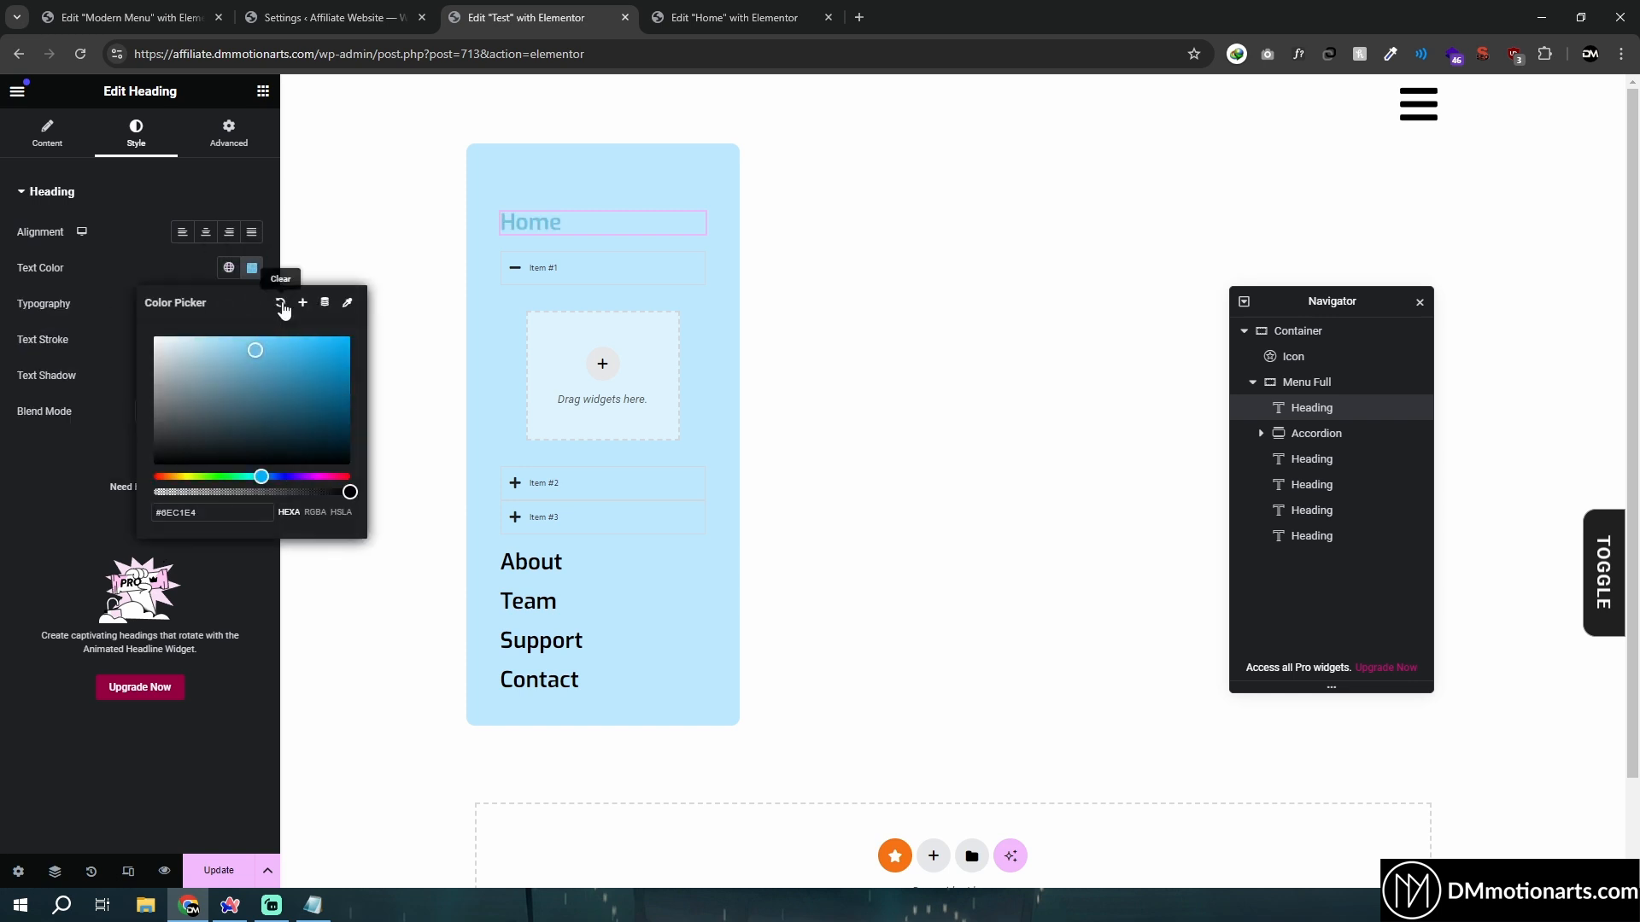
left_click(280, 302)
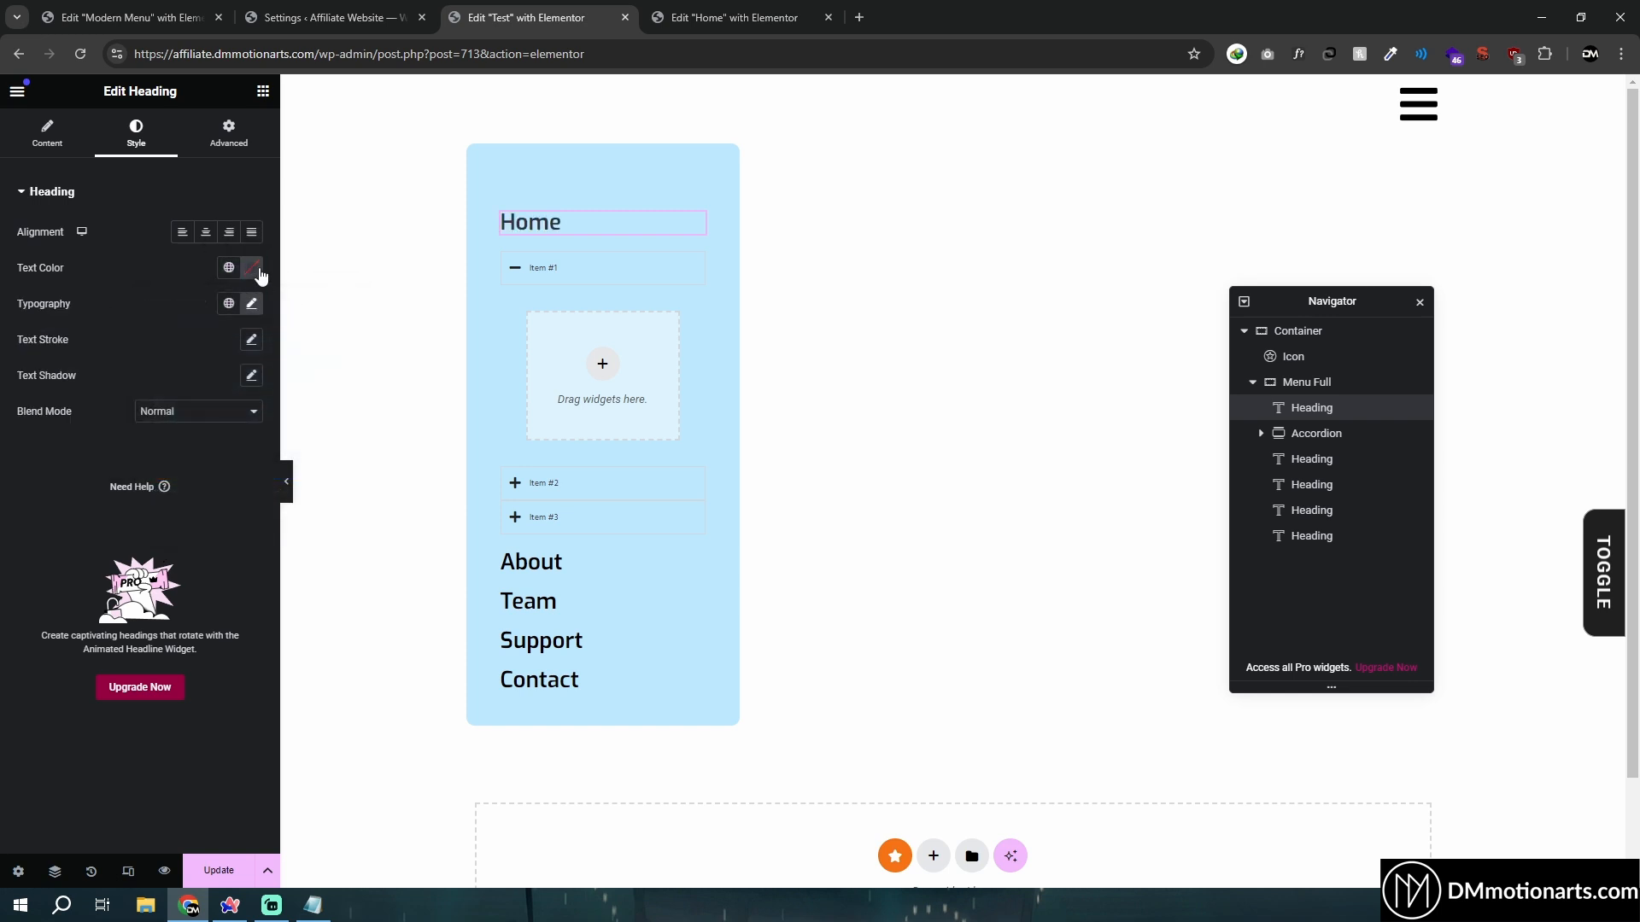
Check Elementor's default colors and fonts settings against the global colors offered for the Home heading's text
left_click(165, 8)
left_click(352, 7)
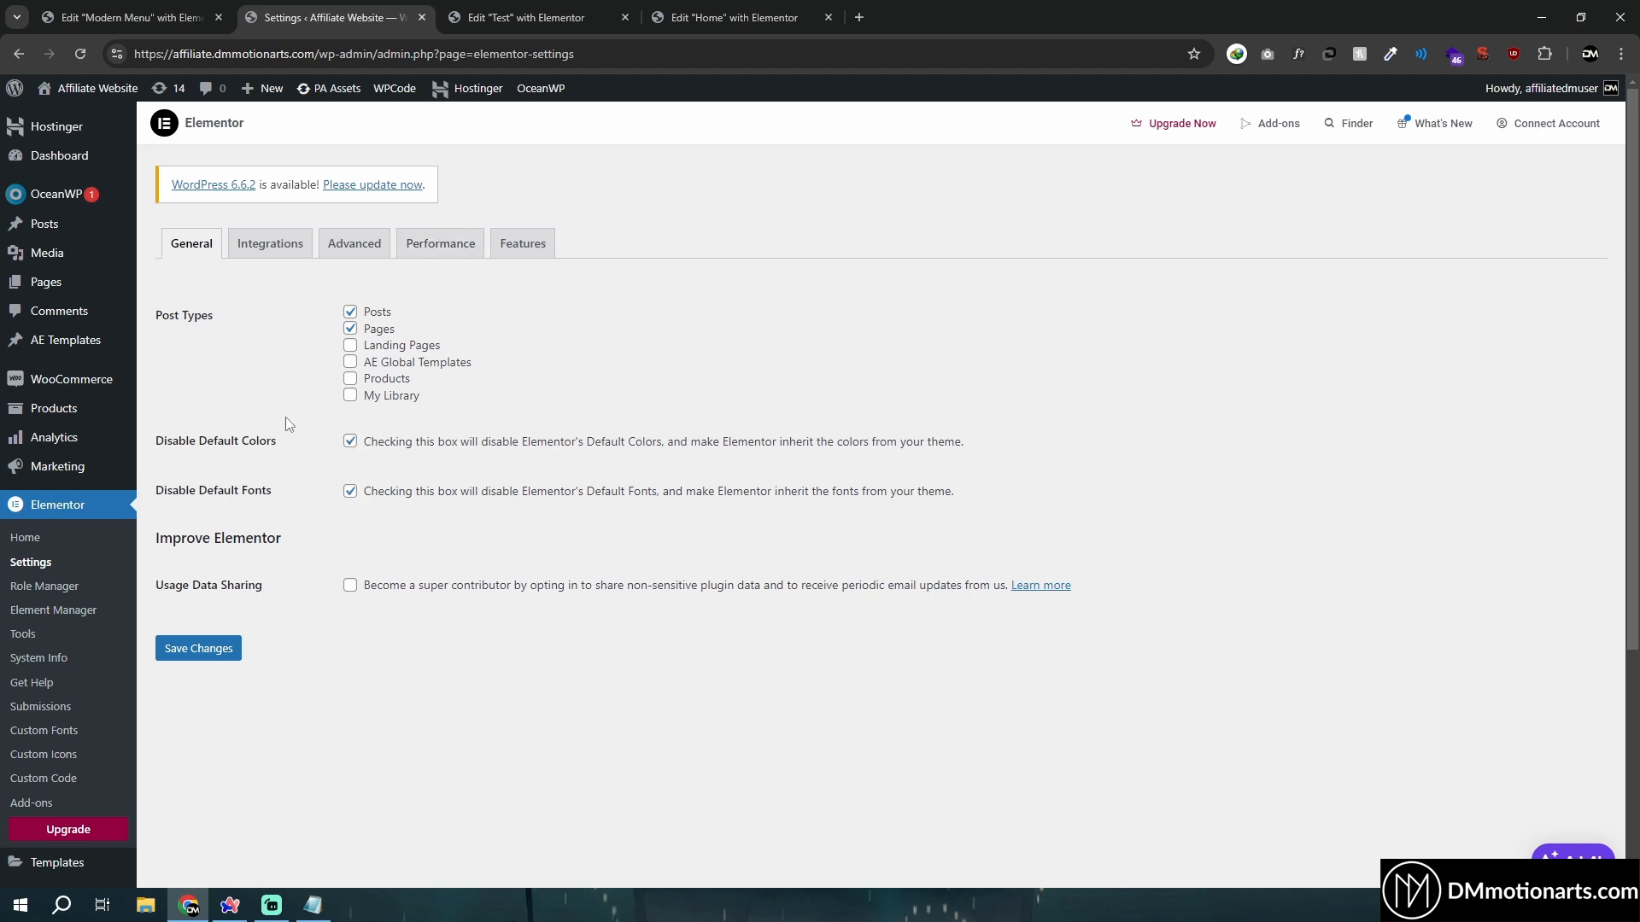
left_click(530, 18)
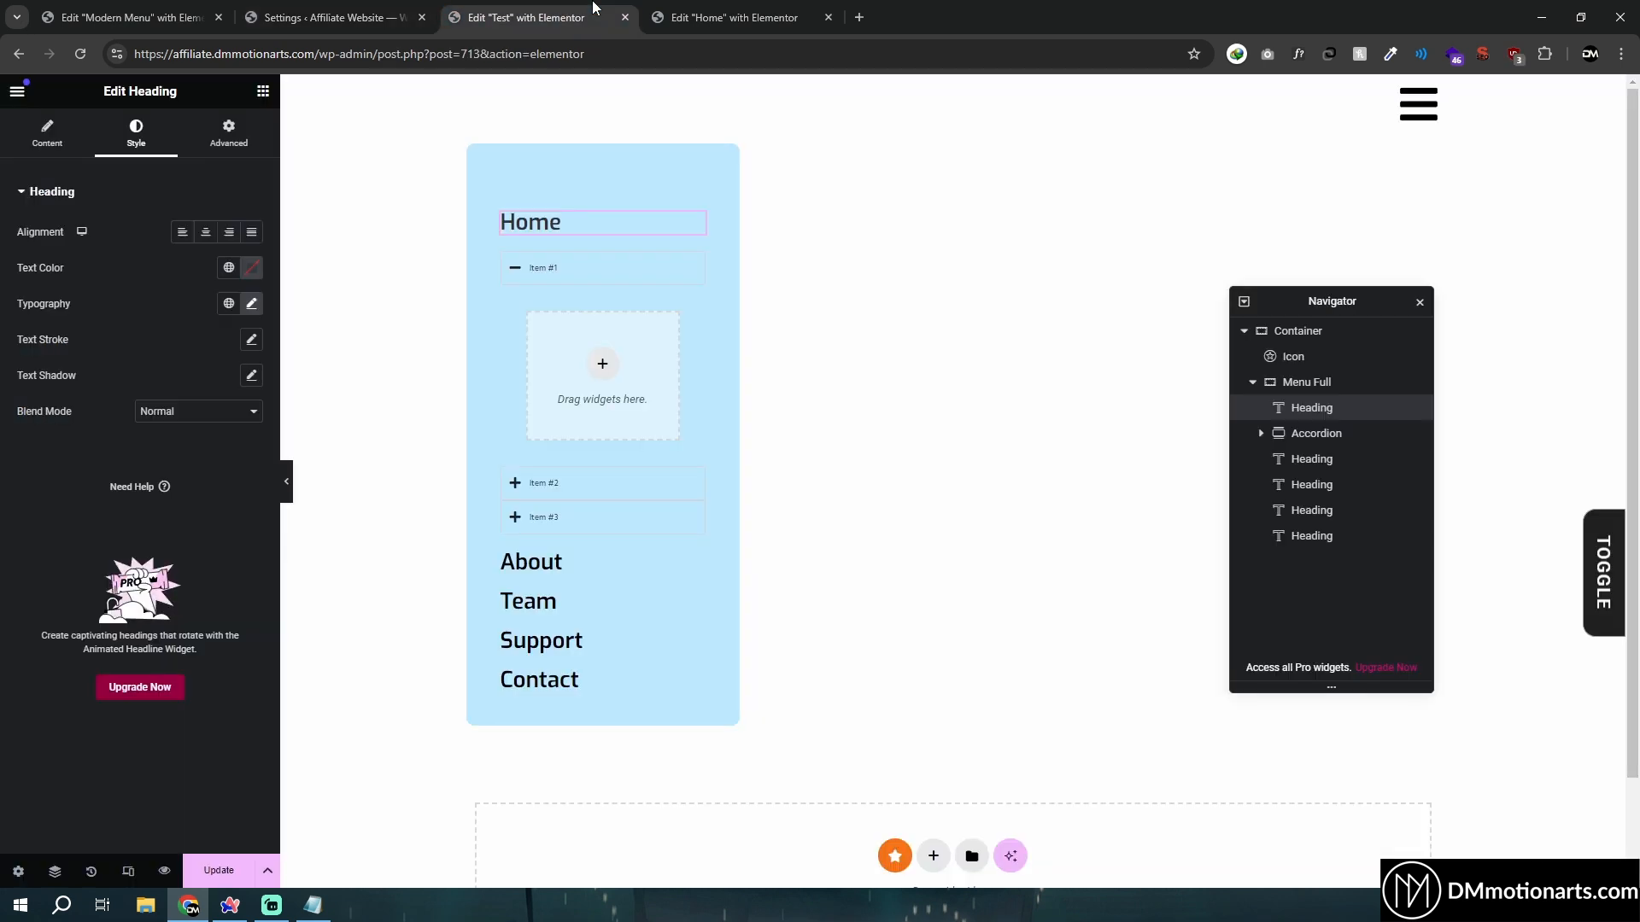
left_click(229, 269)
Examine Elementor's experimental and stable features, check the status options of Nested Elements, and return to the Test page editor
left_click(393, 9)
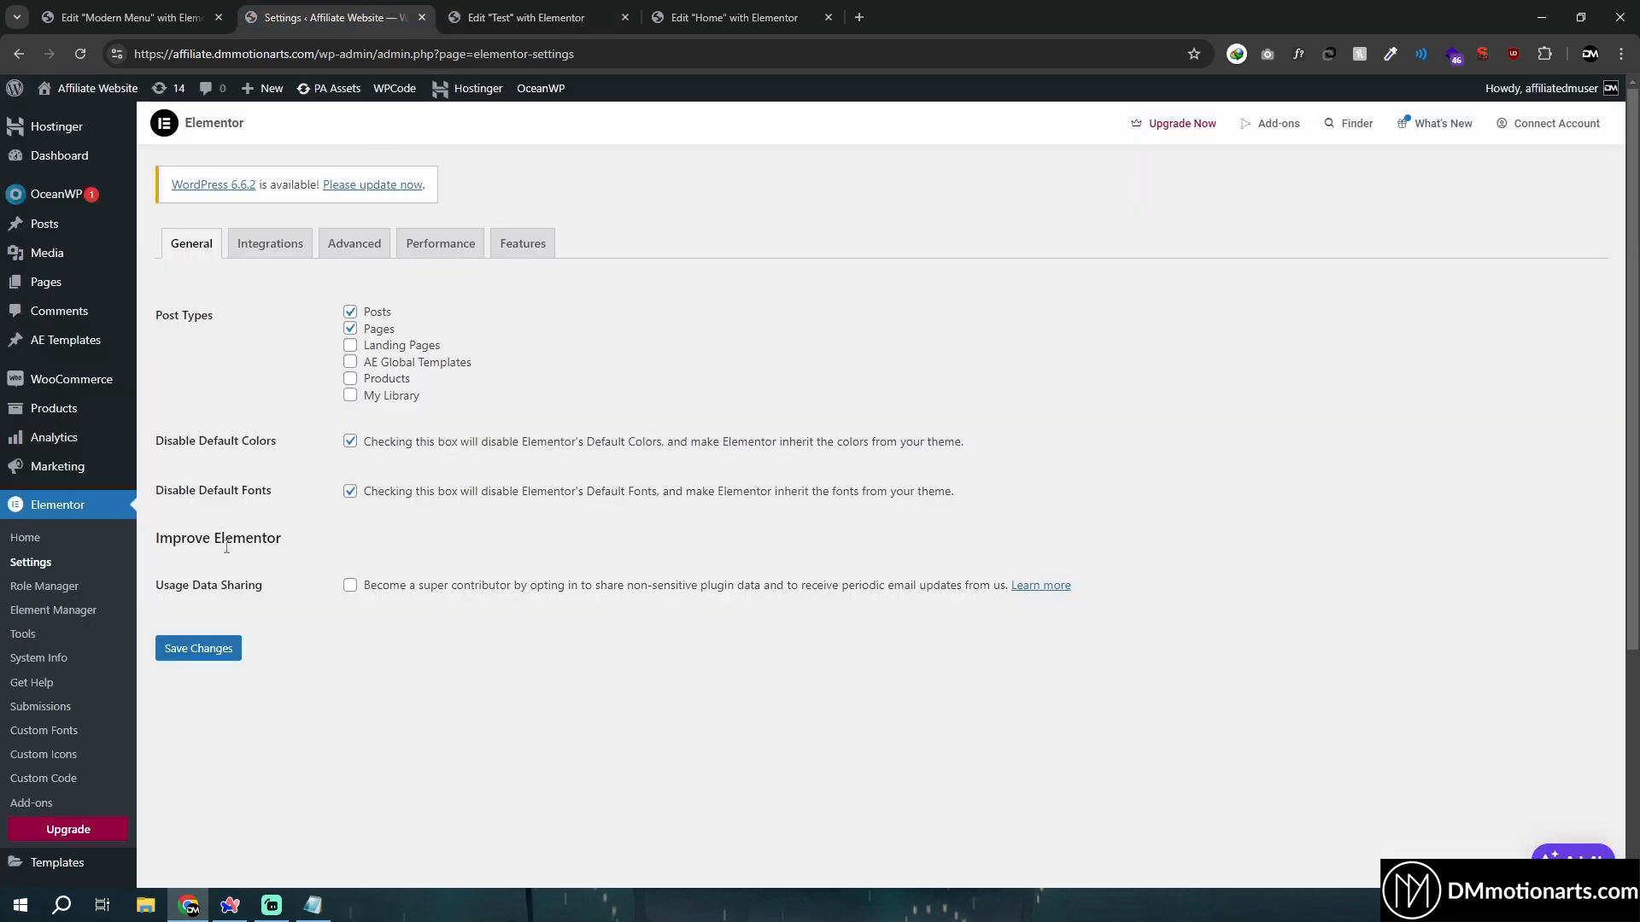
left_click(519, 249)
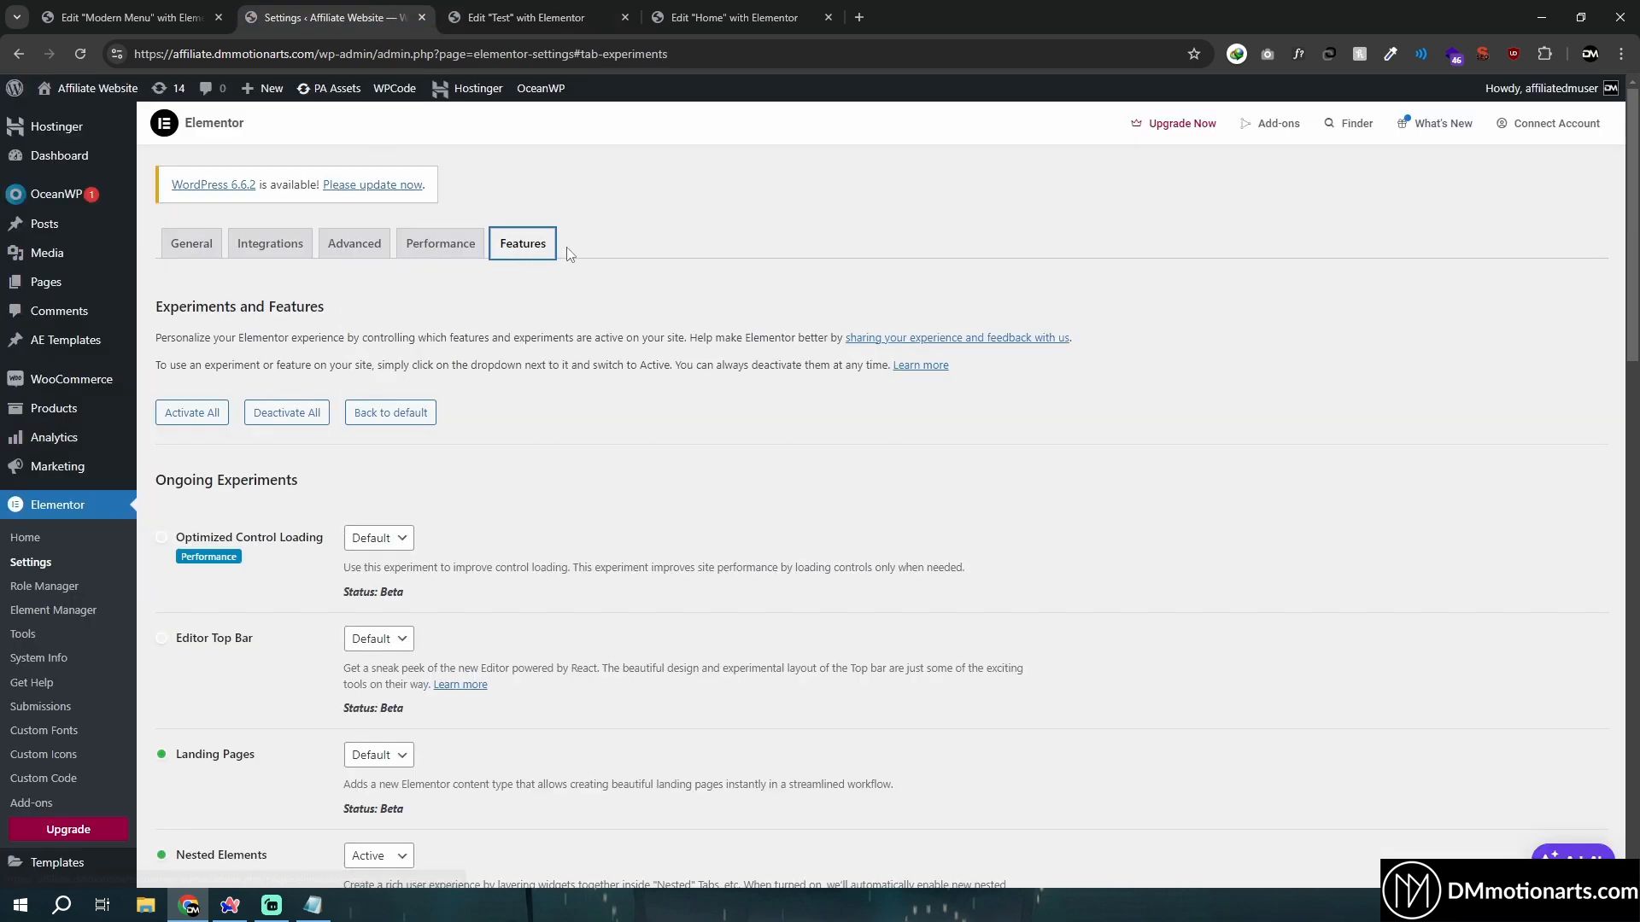
scroll(551, 344, "down", 9)
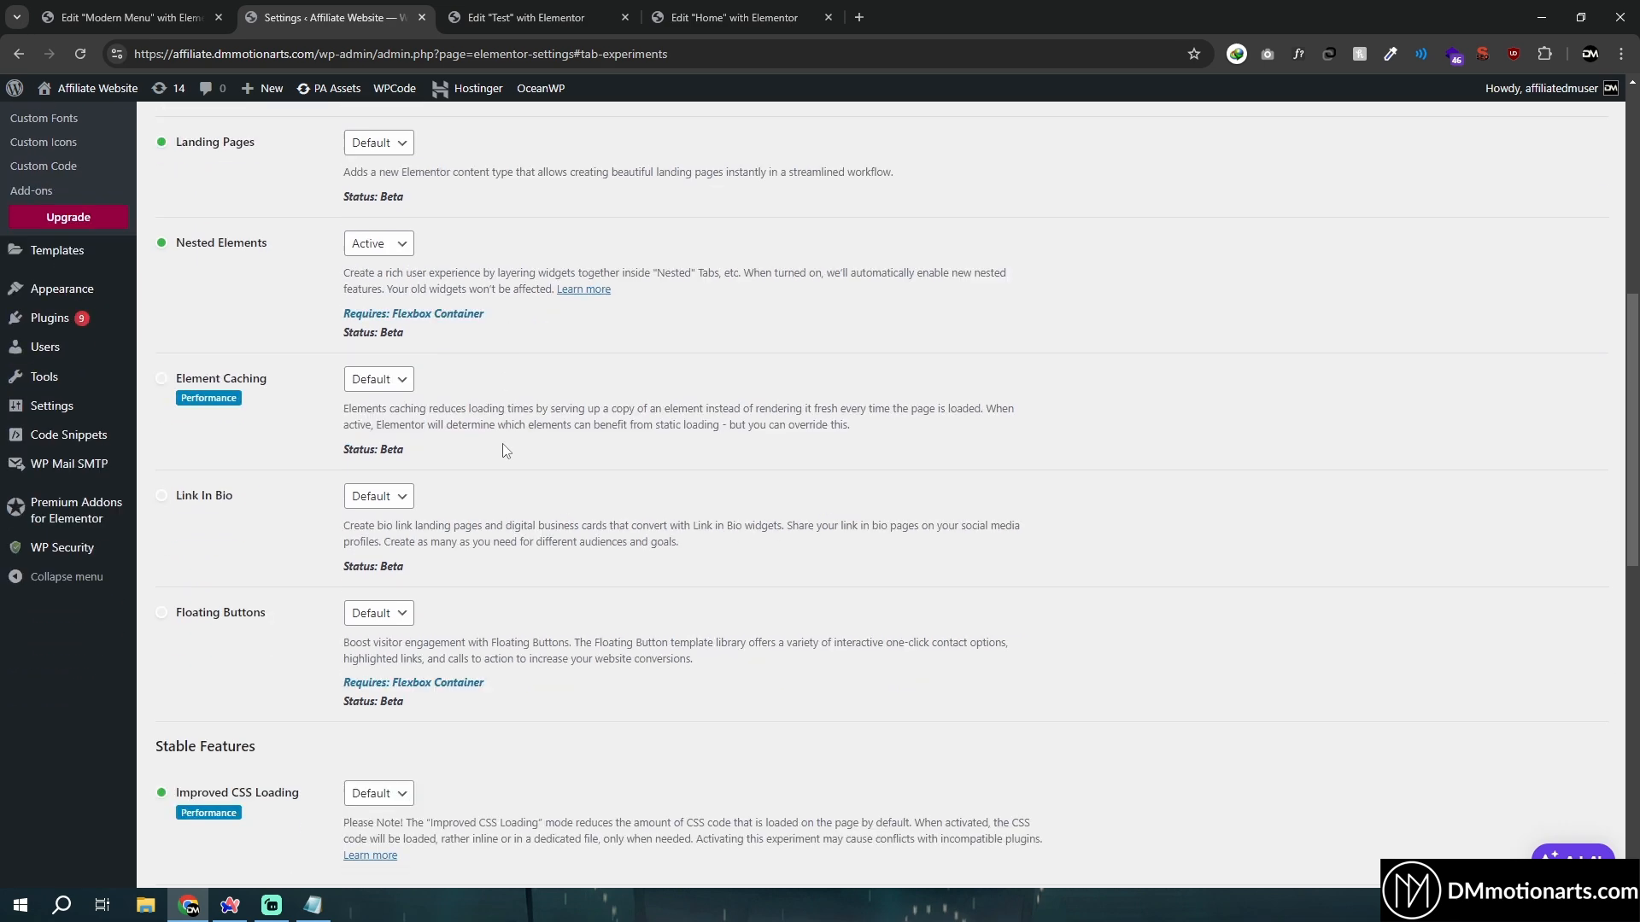
scroll(500, 450, "down", 8)
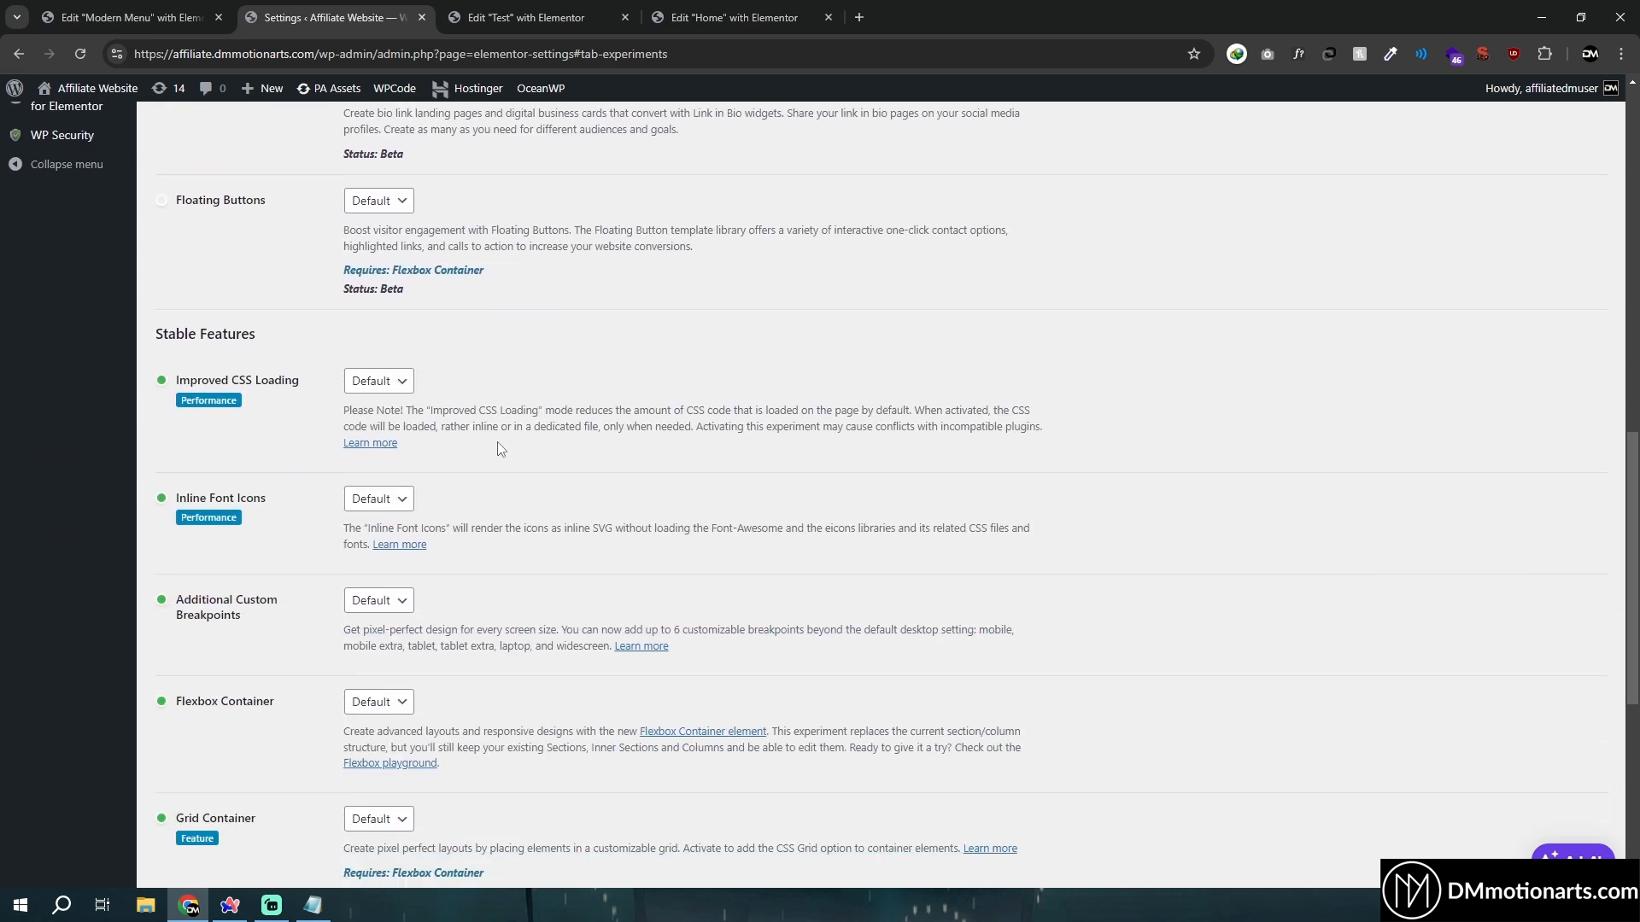
scroll(501, 450, "up", 10)
scroll(498, 445, "up", 3)
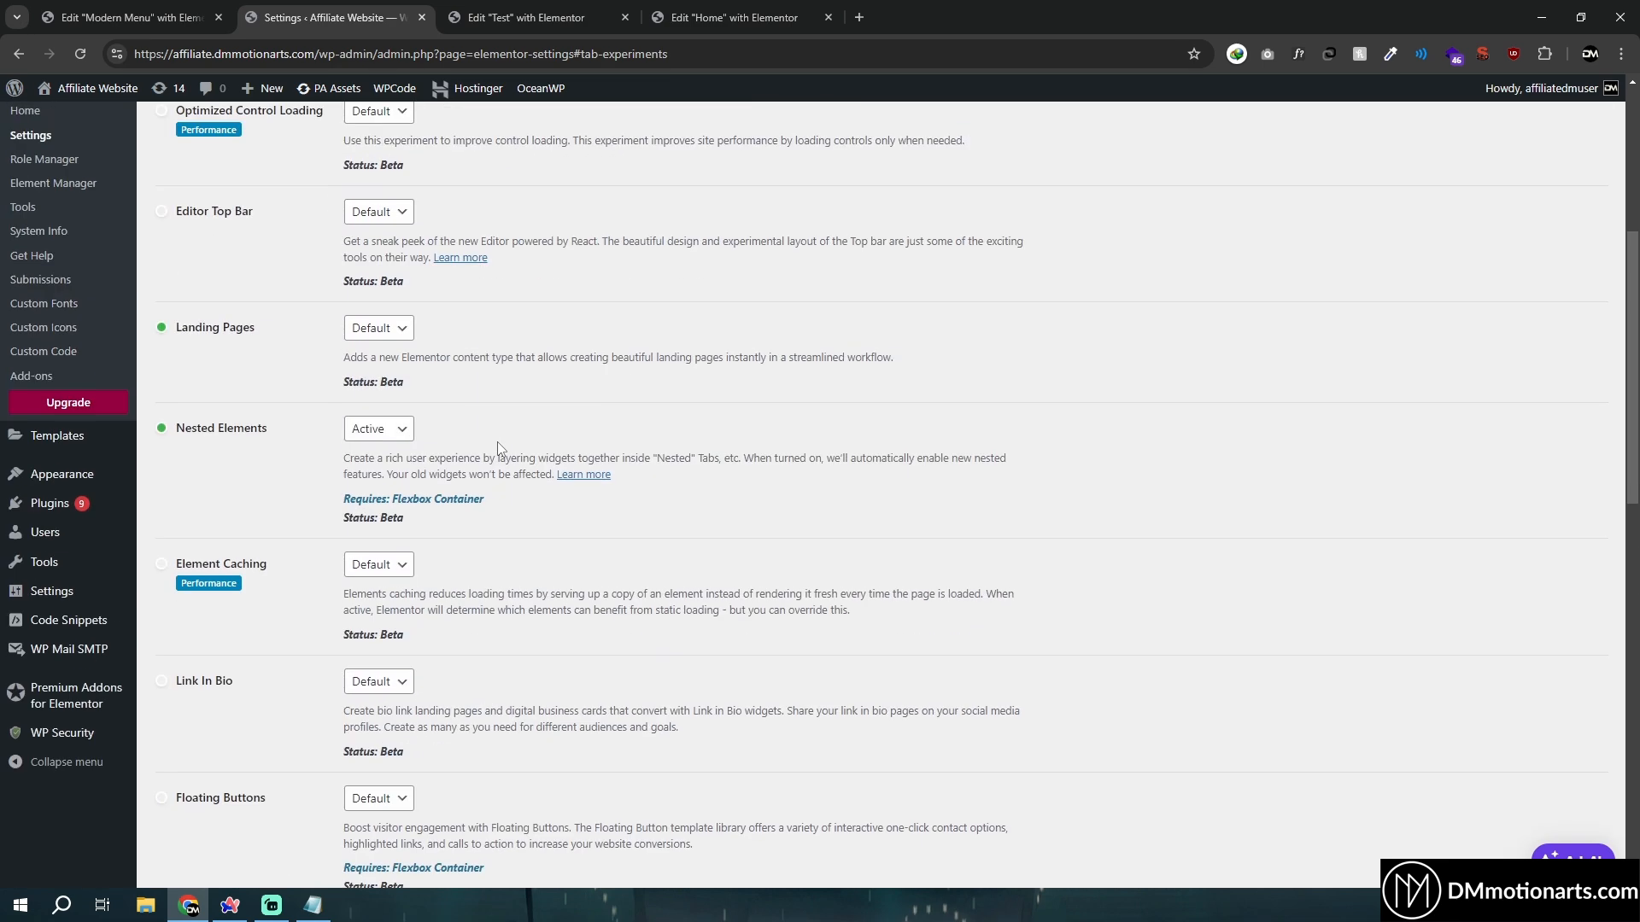
scroll(497, 443, "down", 3)
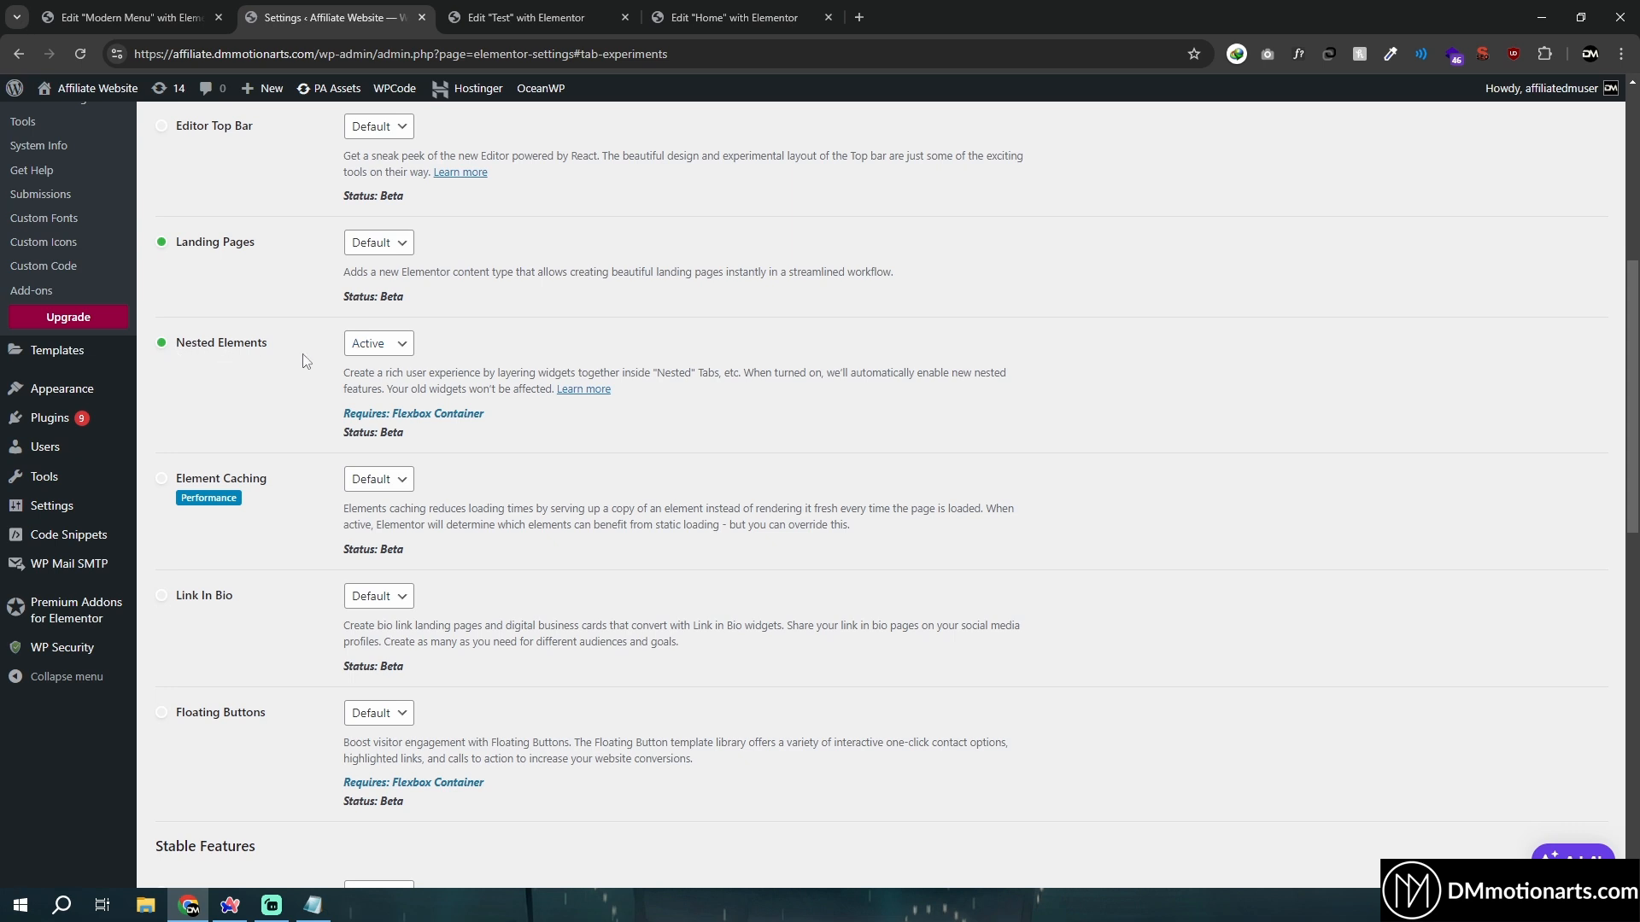
left_click(391, 346)
left_click(421, 383)
left_click(525, 17)
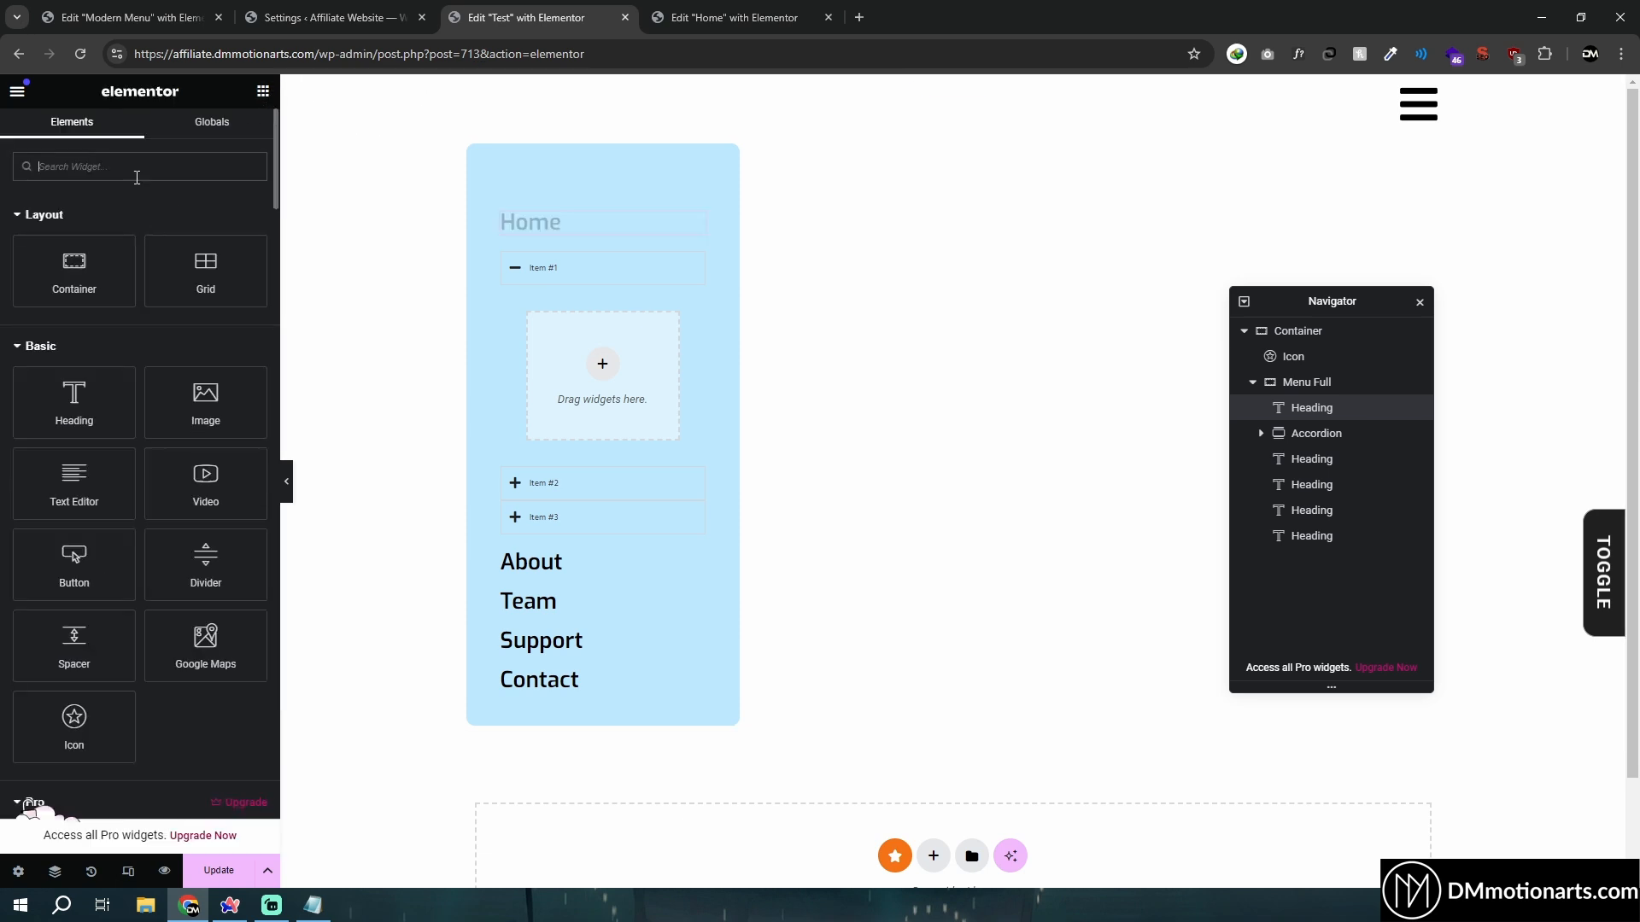
Reduce the accordion under the Home heading to a single item and title that item Services
type("acc")
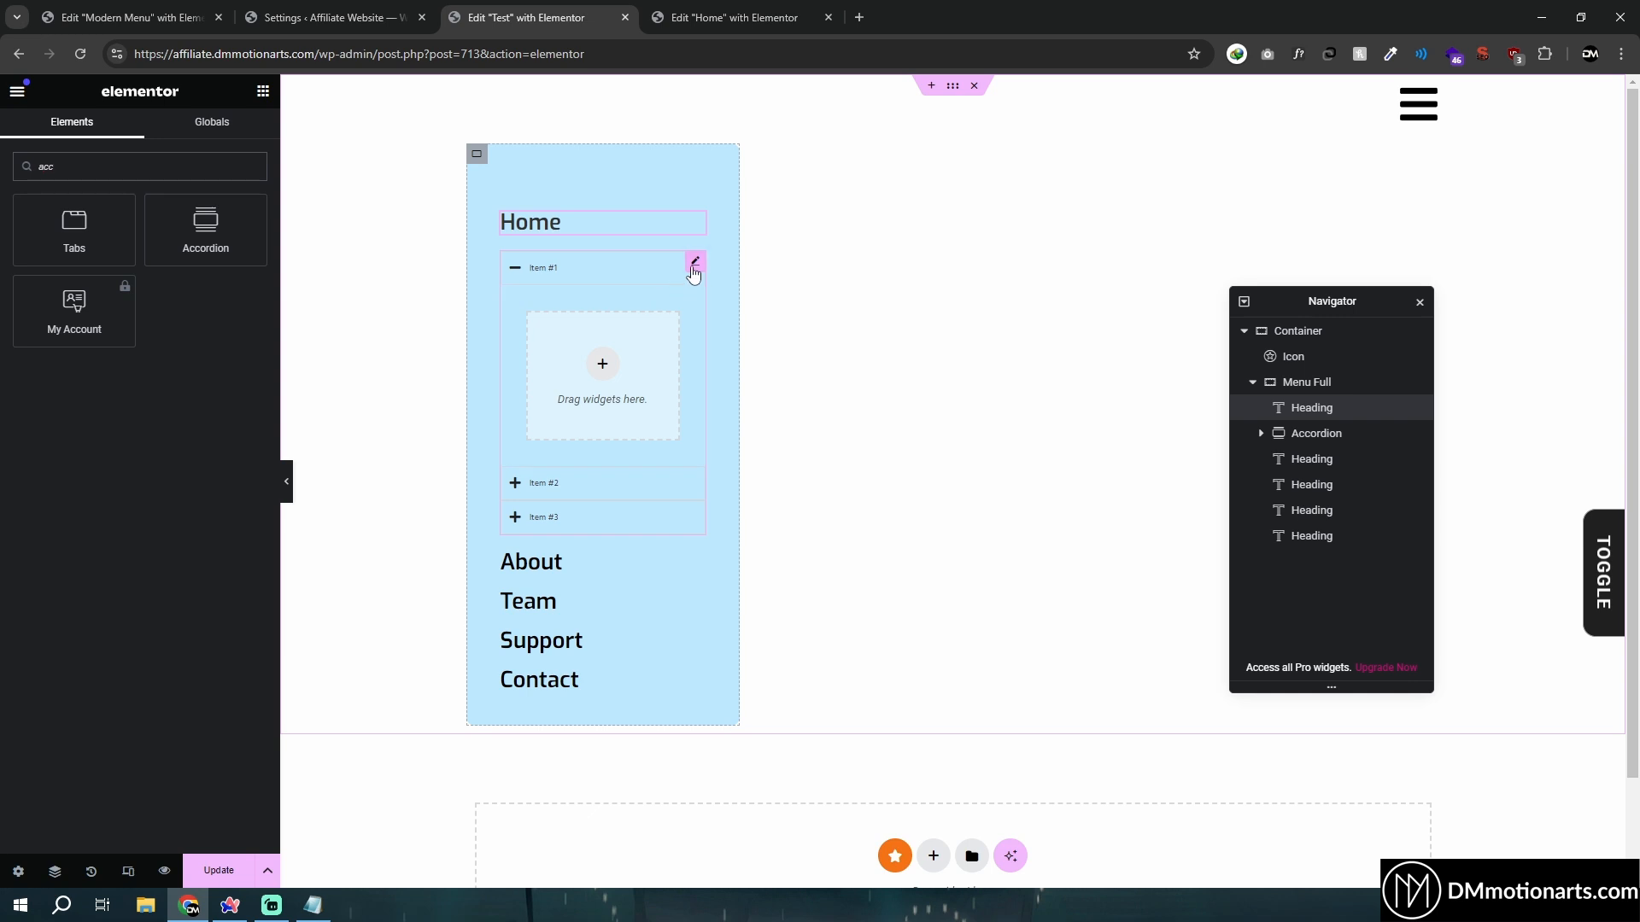
left_click(695, 260)
left_click(245, 301)
left_click(245, 303)
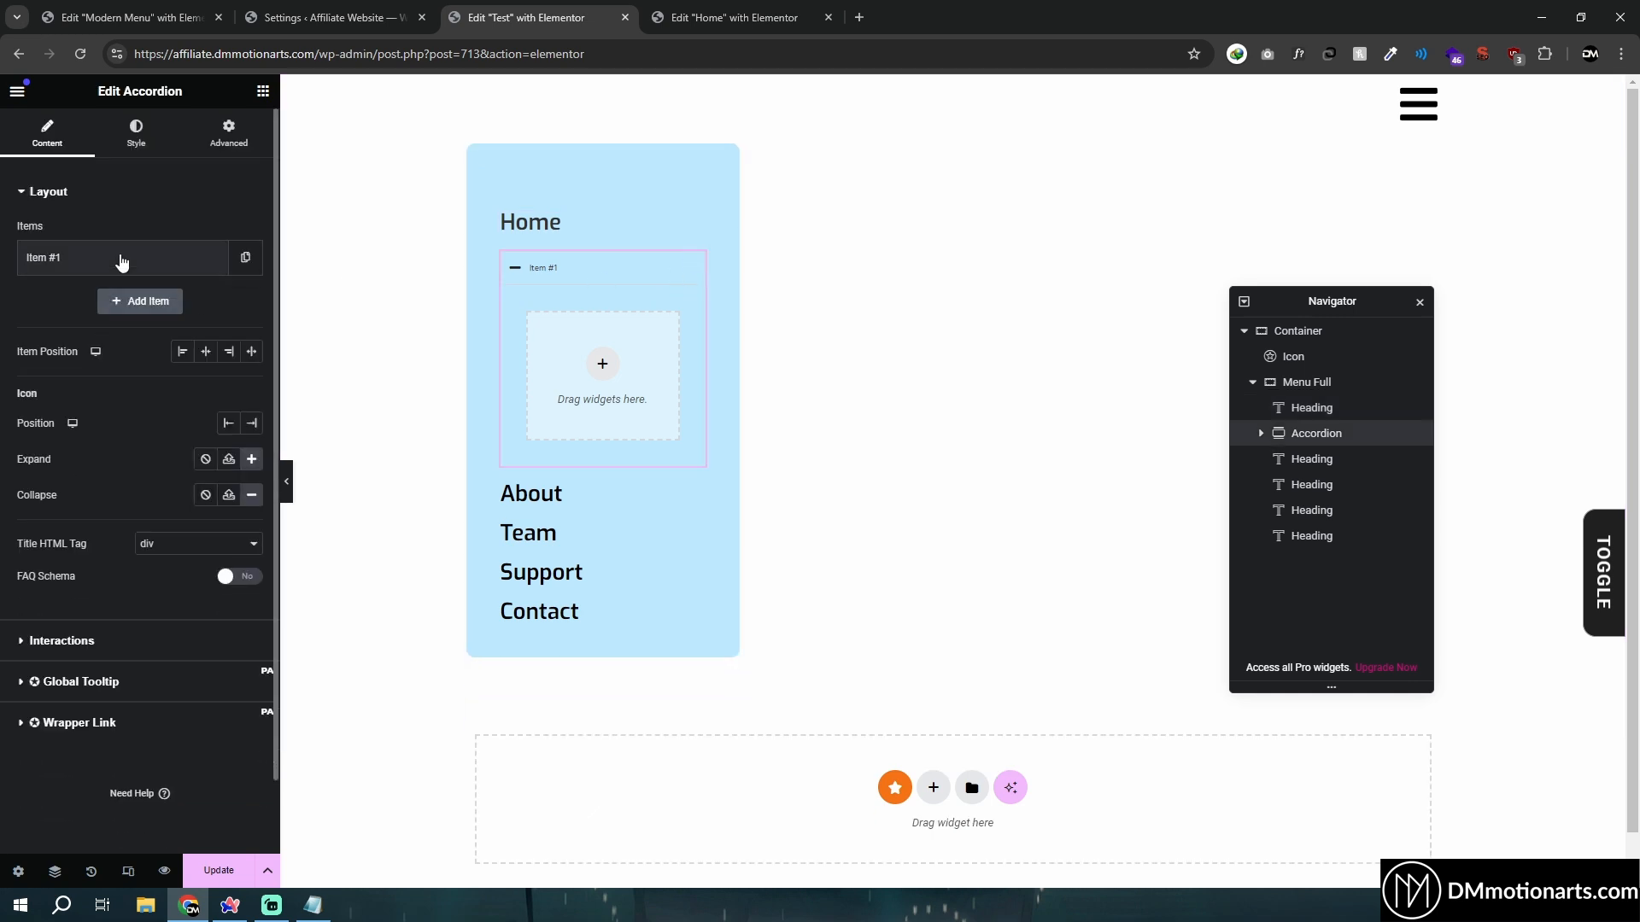
left_click(85, 263)
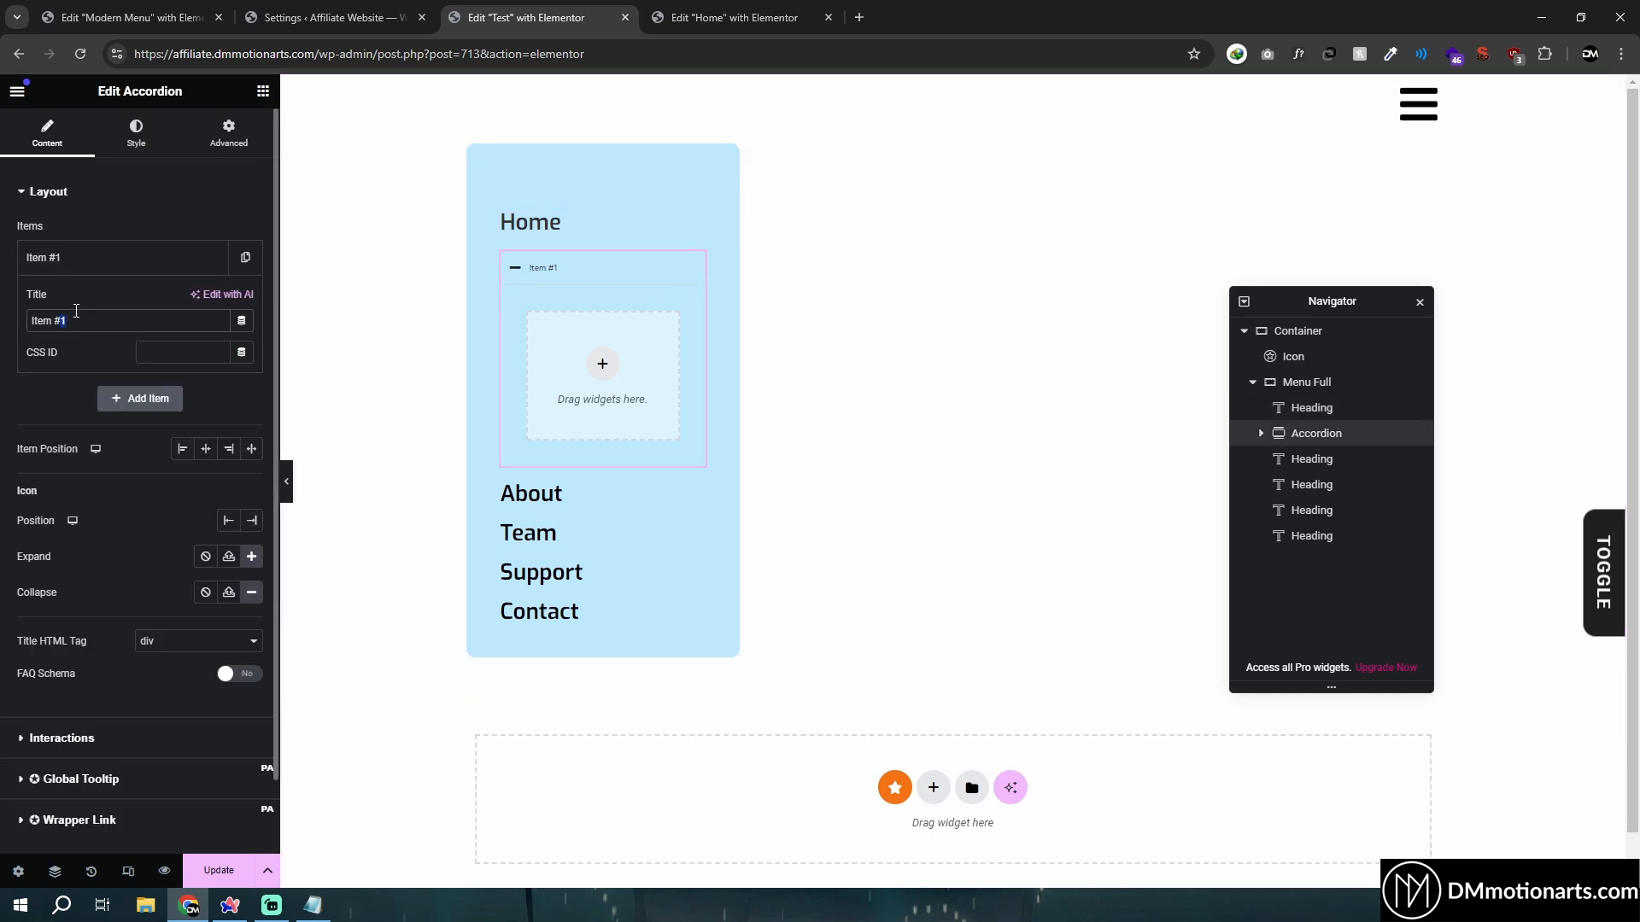
type("Services")
Fill the Services item with two Web Dev headings based on a copy of the Home heading
right_click(565, 217)
right_click(586, 388)
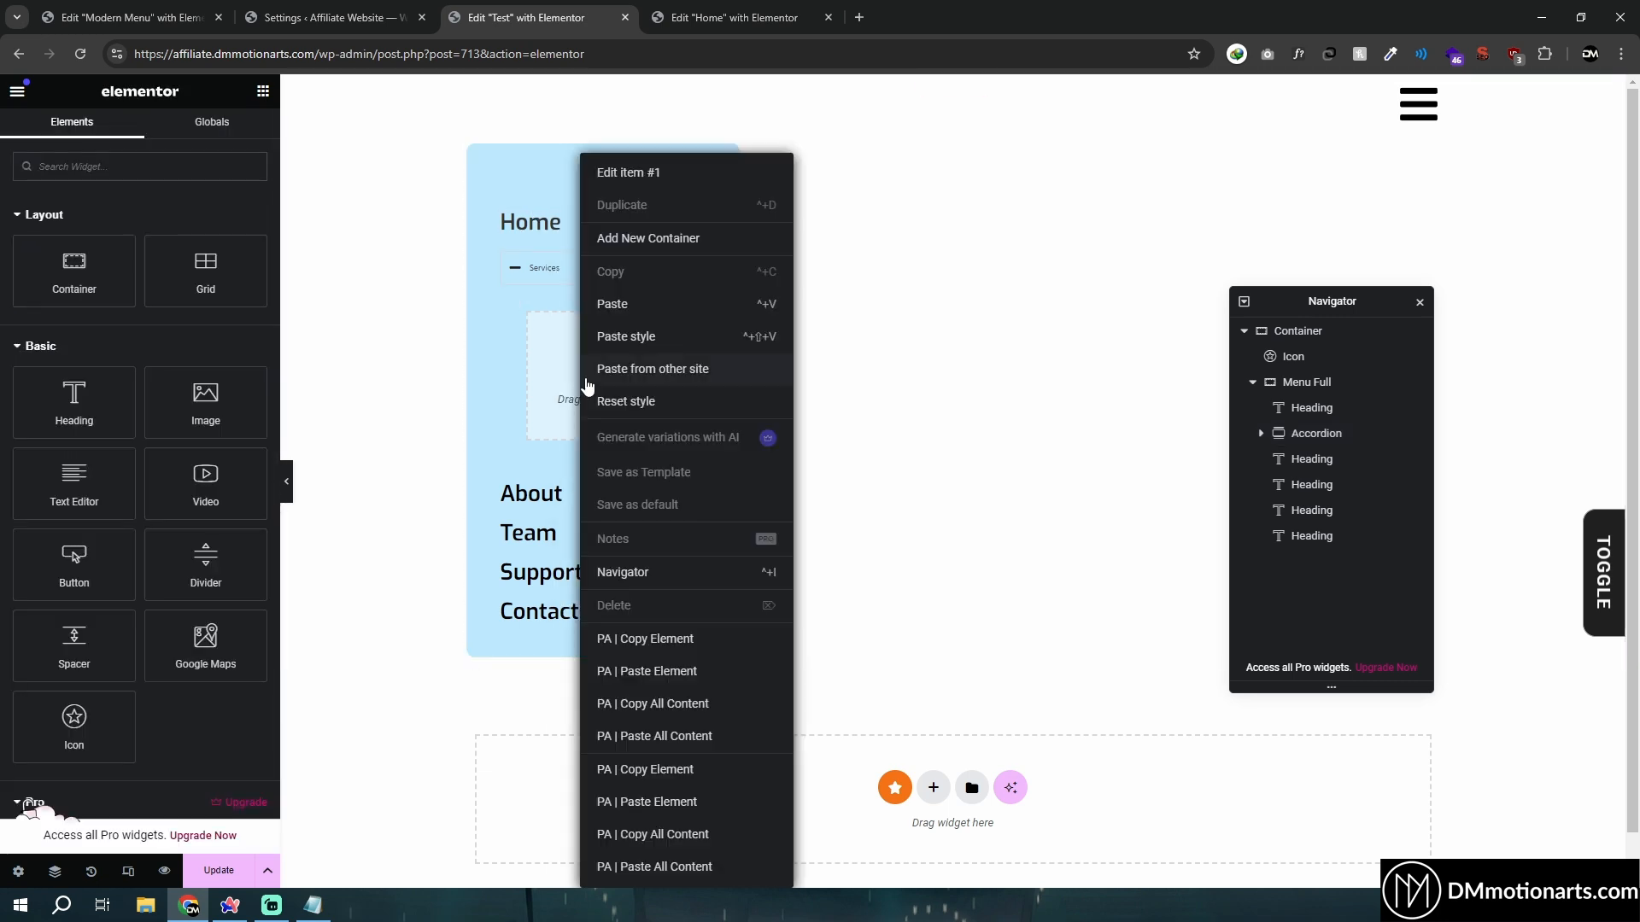
left_click(627, 305)
left_click(117, 256)
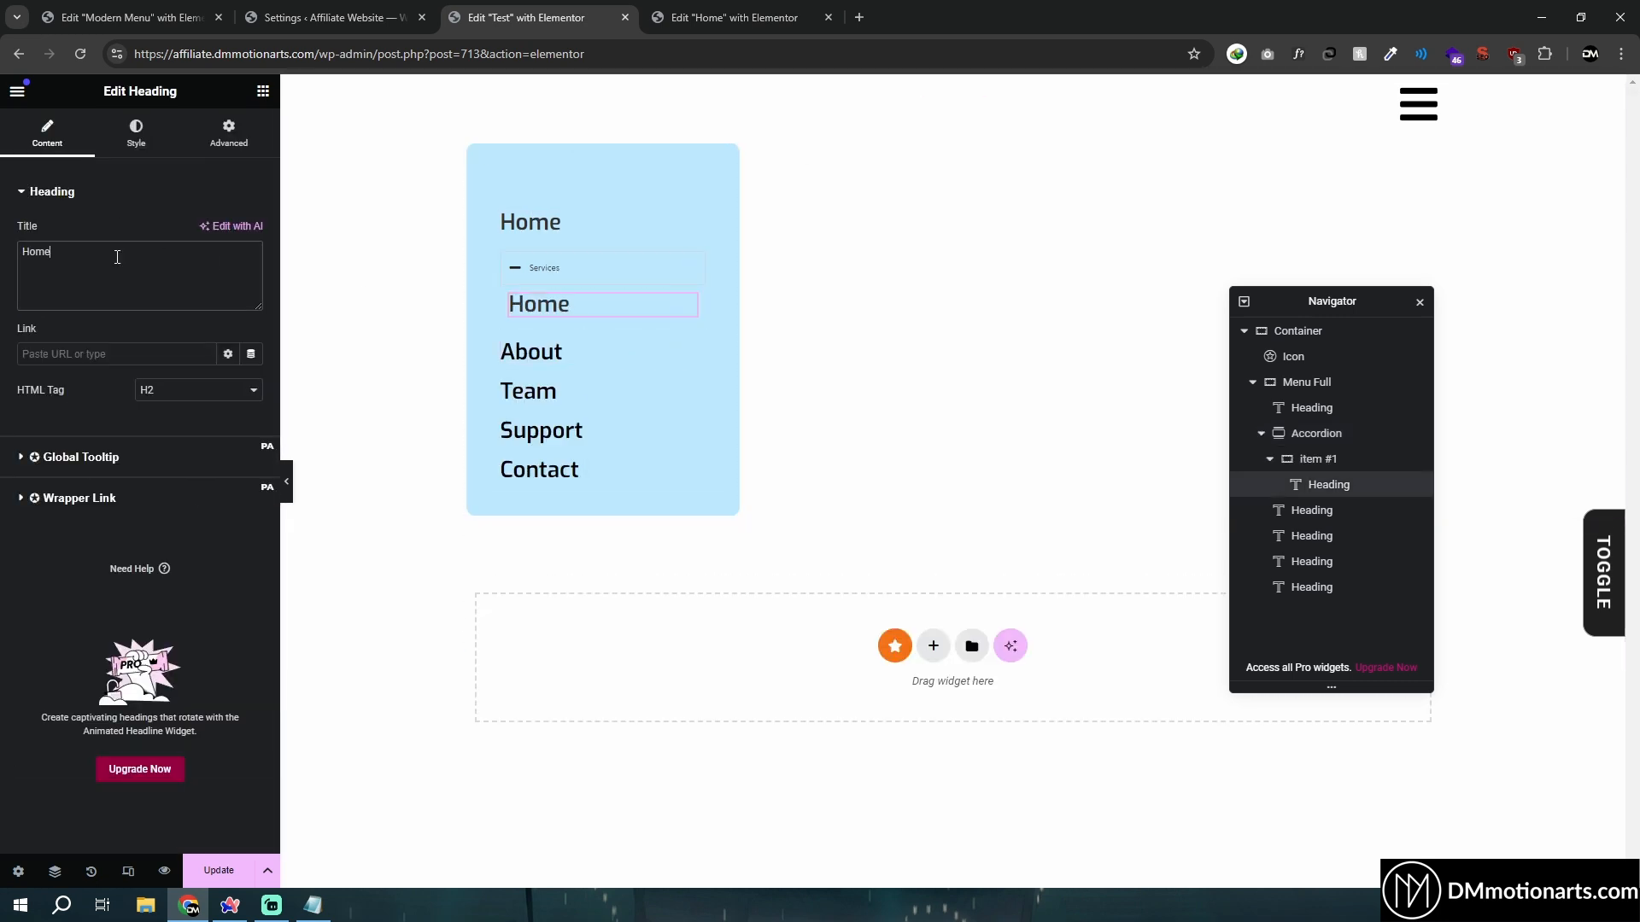
type("Web Dev")
right_click(683, 307)
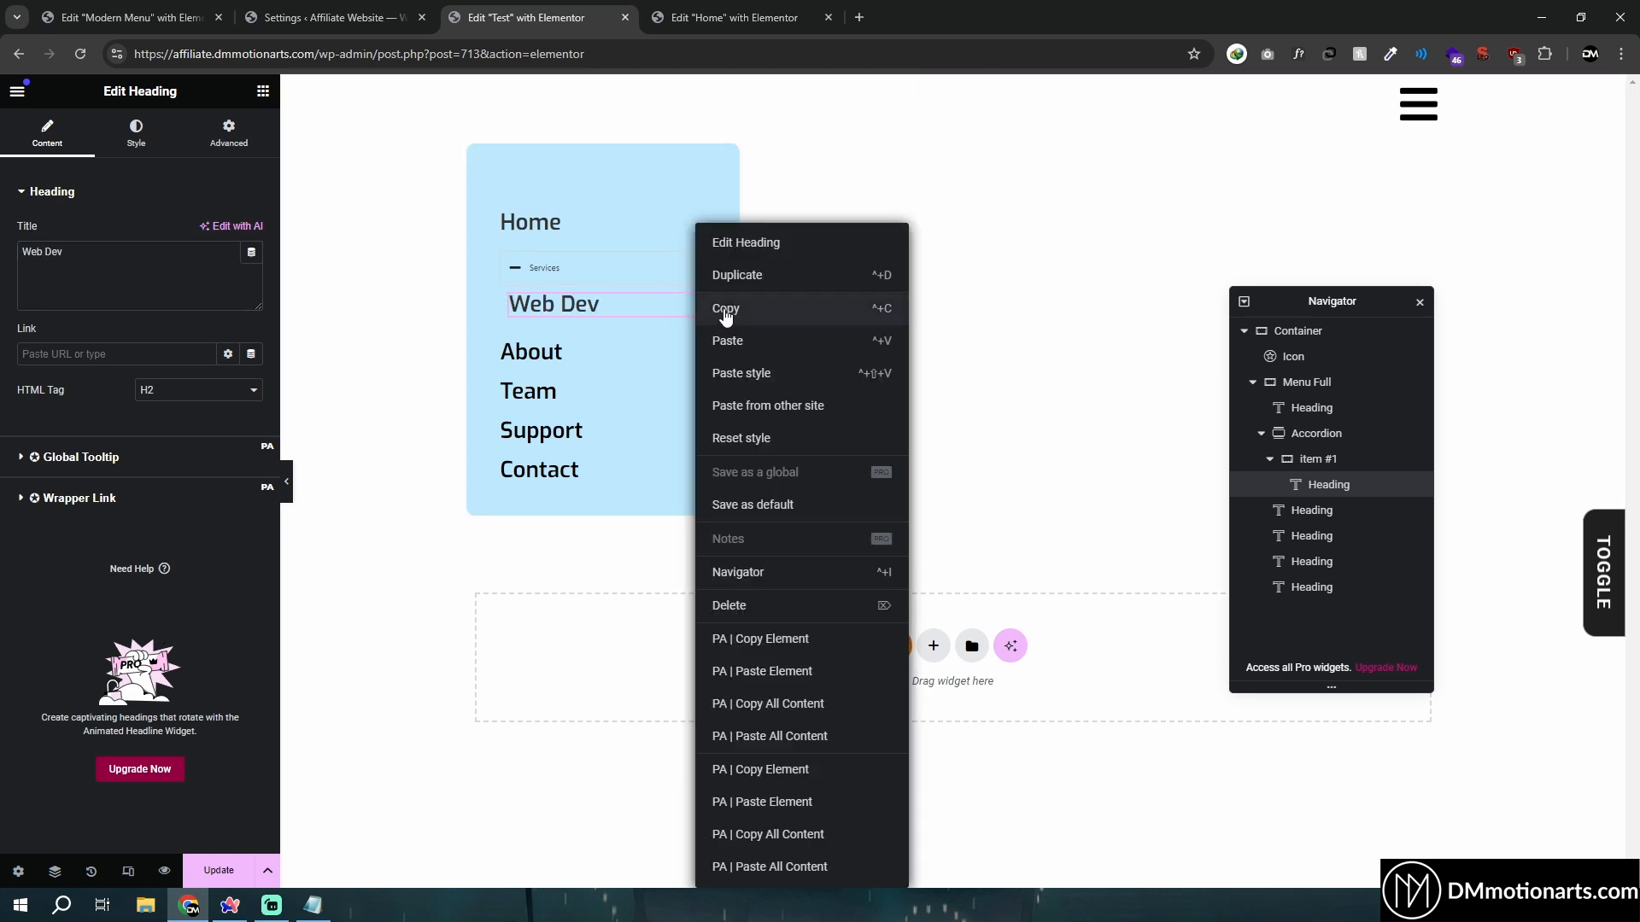
left_click(721, 277)
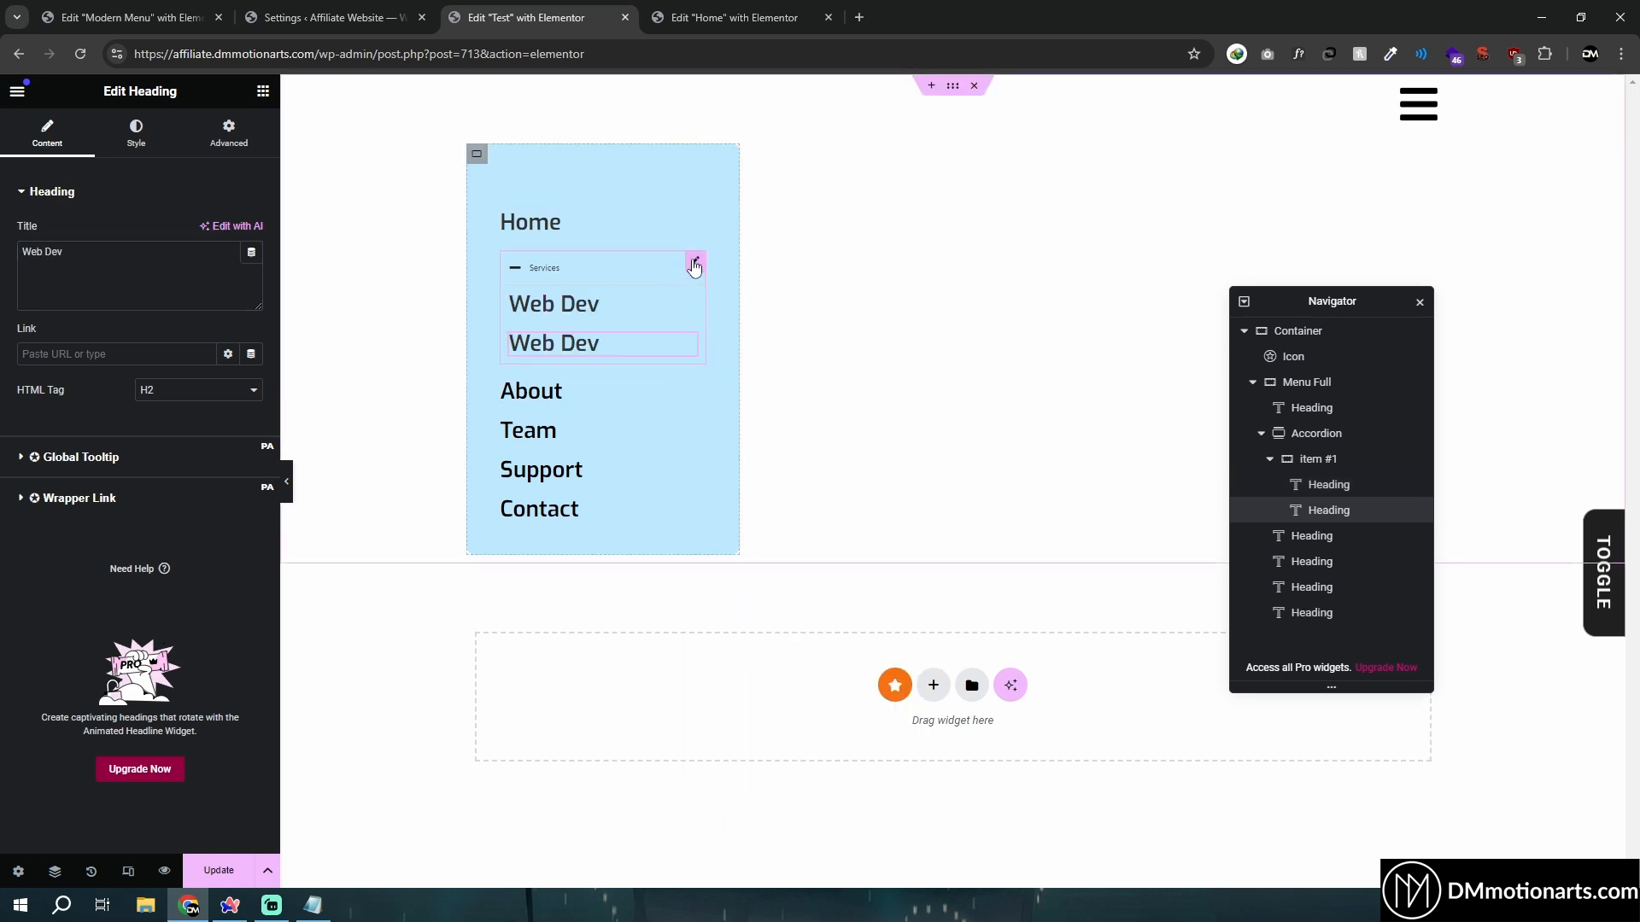
Set the accordion header's title typography to a size of 30 px and weight 500 (Medium)
left_click(693, 261)
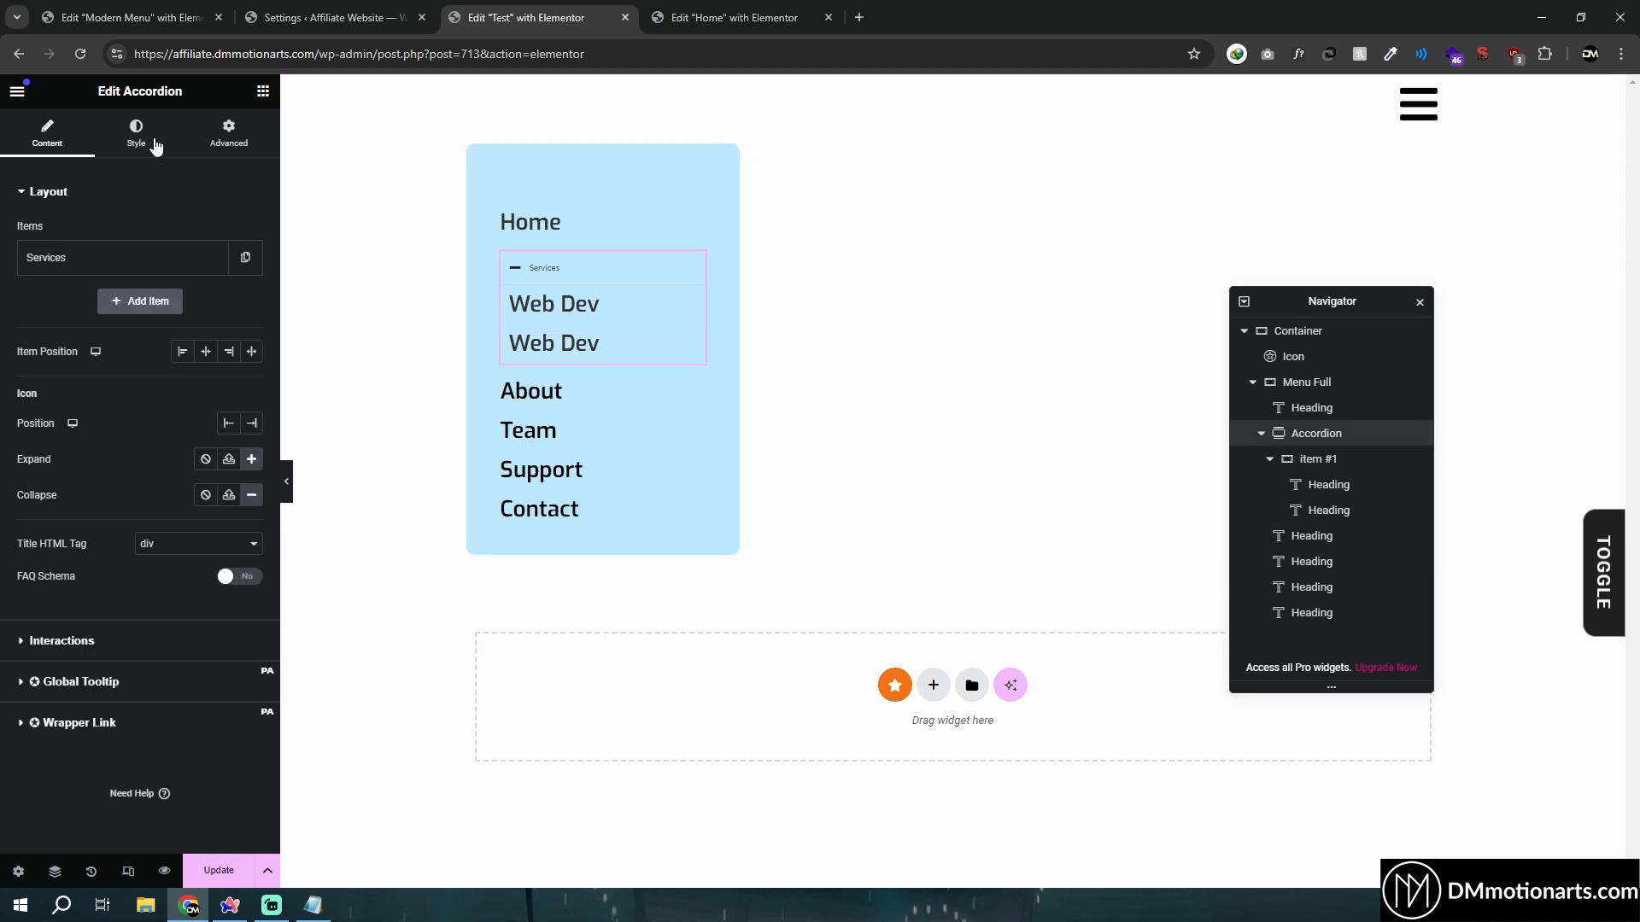
left_click(137, 134)
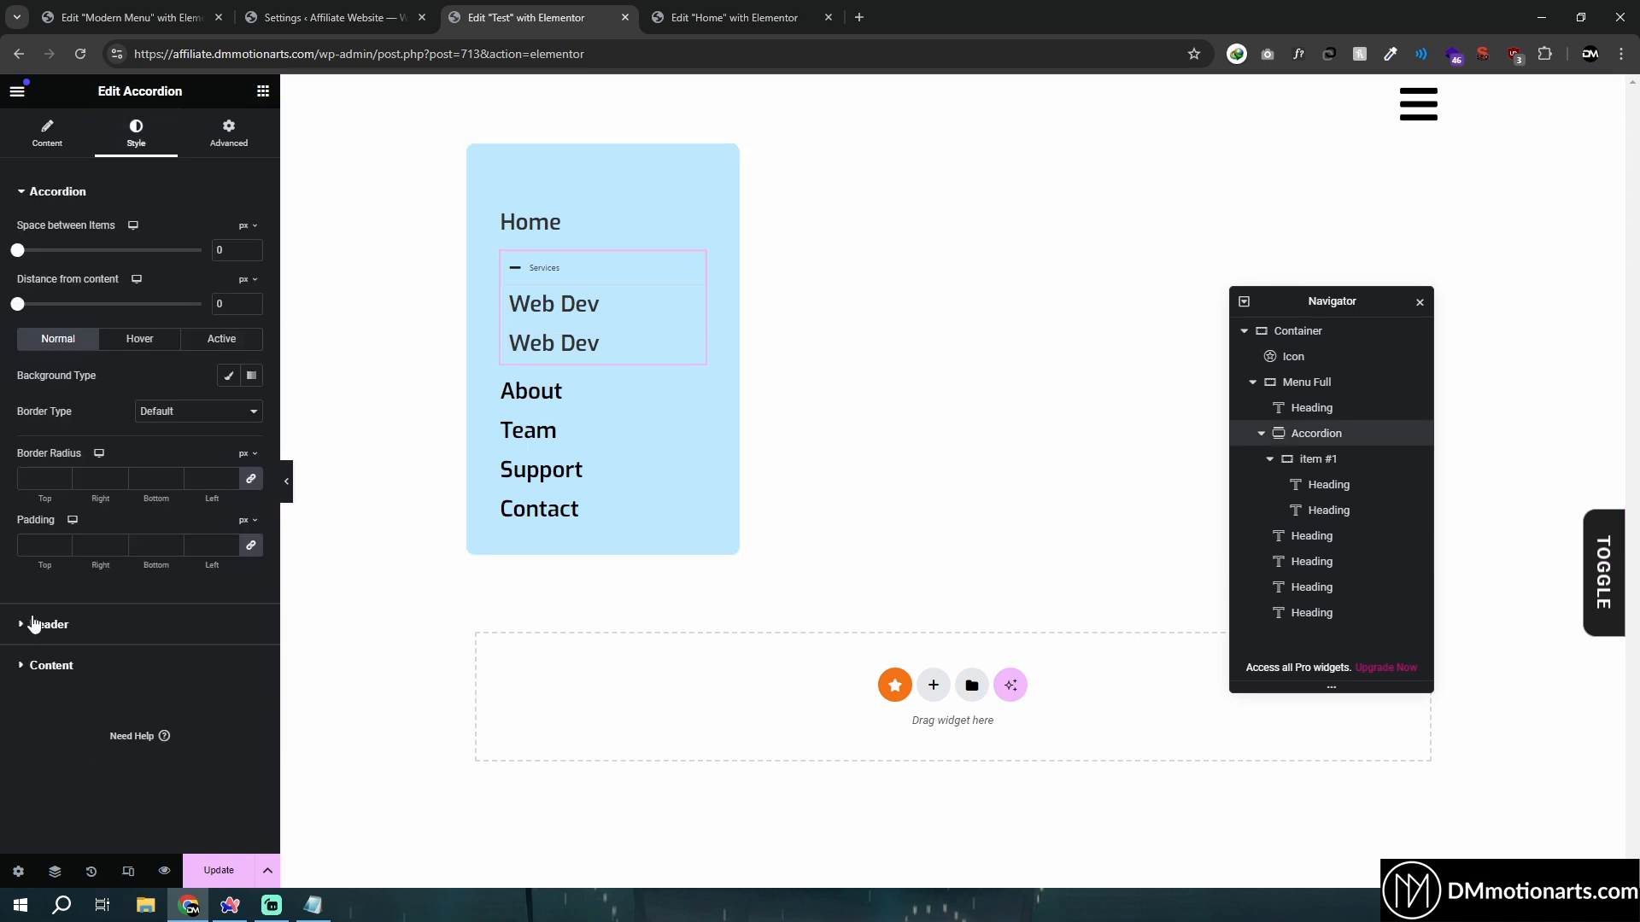
left_click(34, 624)
left_click(252, 296)
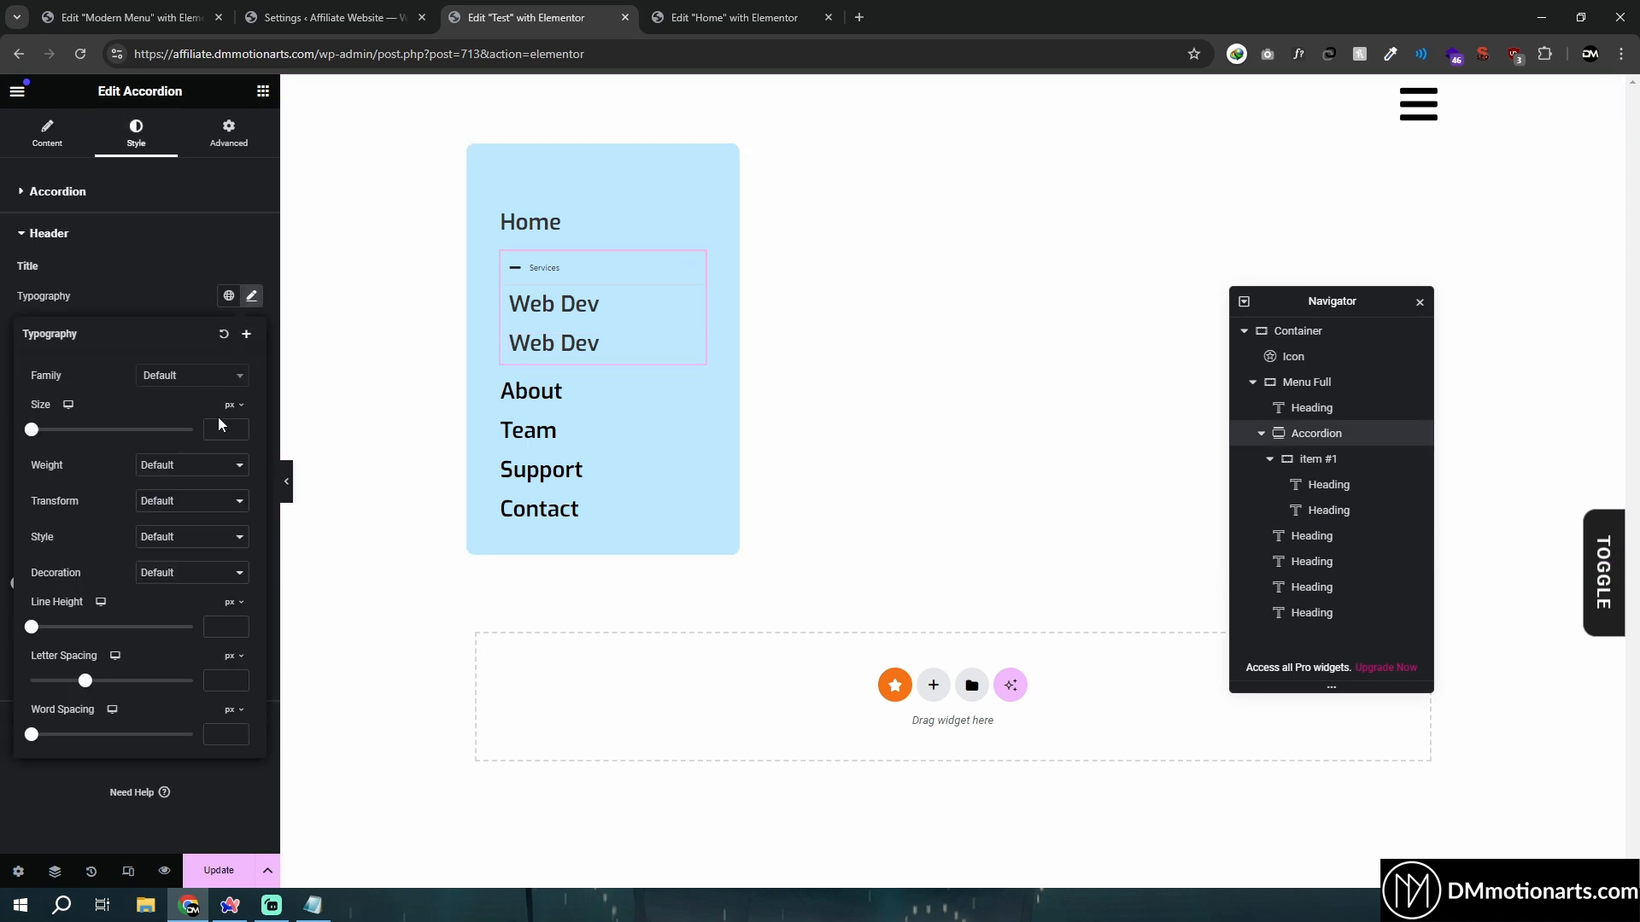
left_click_drag(32, 433, 56, 429)
left_click(205, 469)
left_click(175, 587)
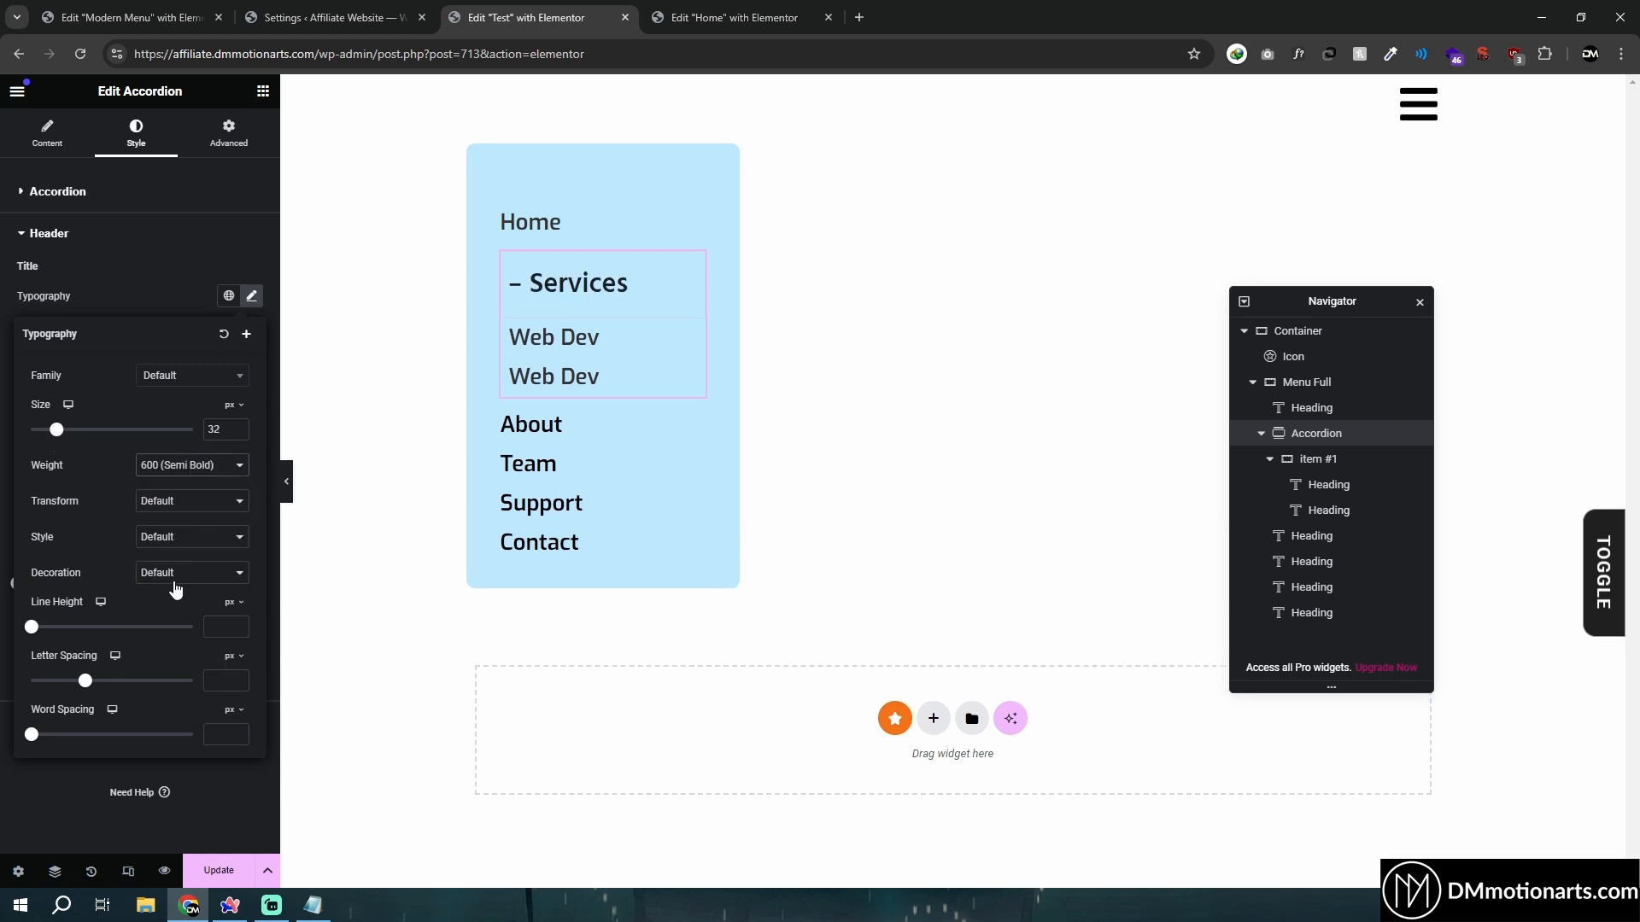
left_click(205, 465)
left_click(175, 568)
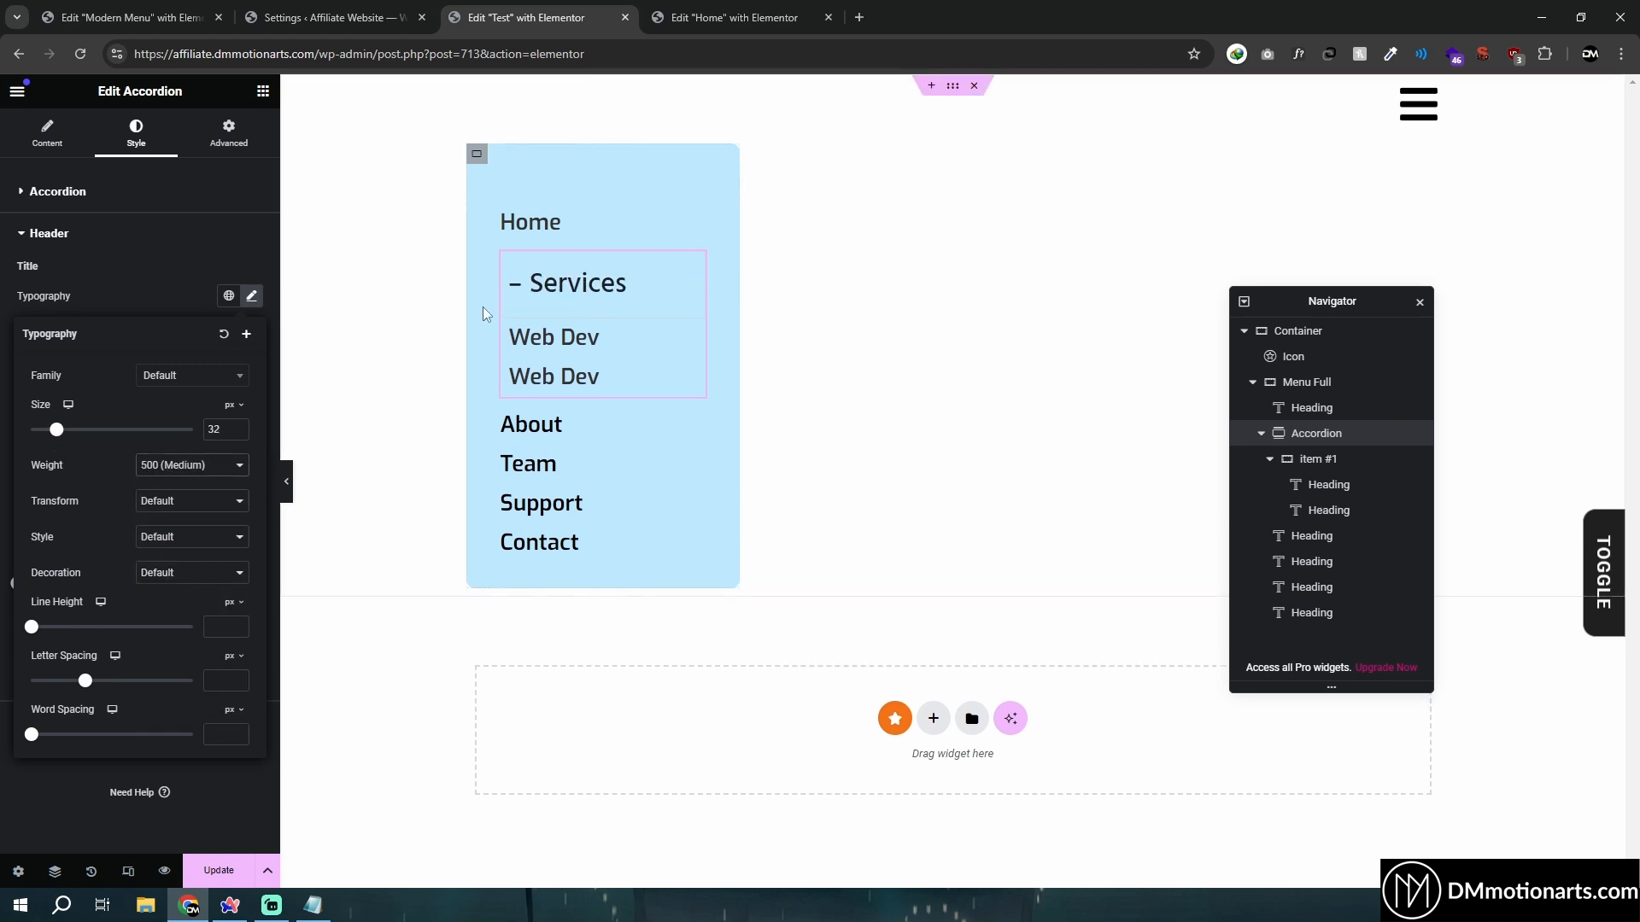
left_click(238, 434)
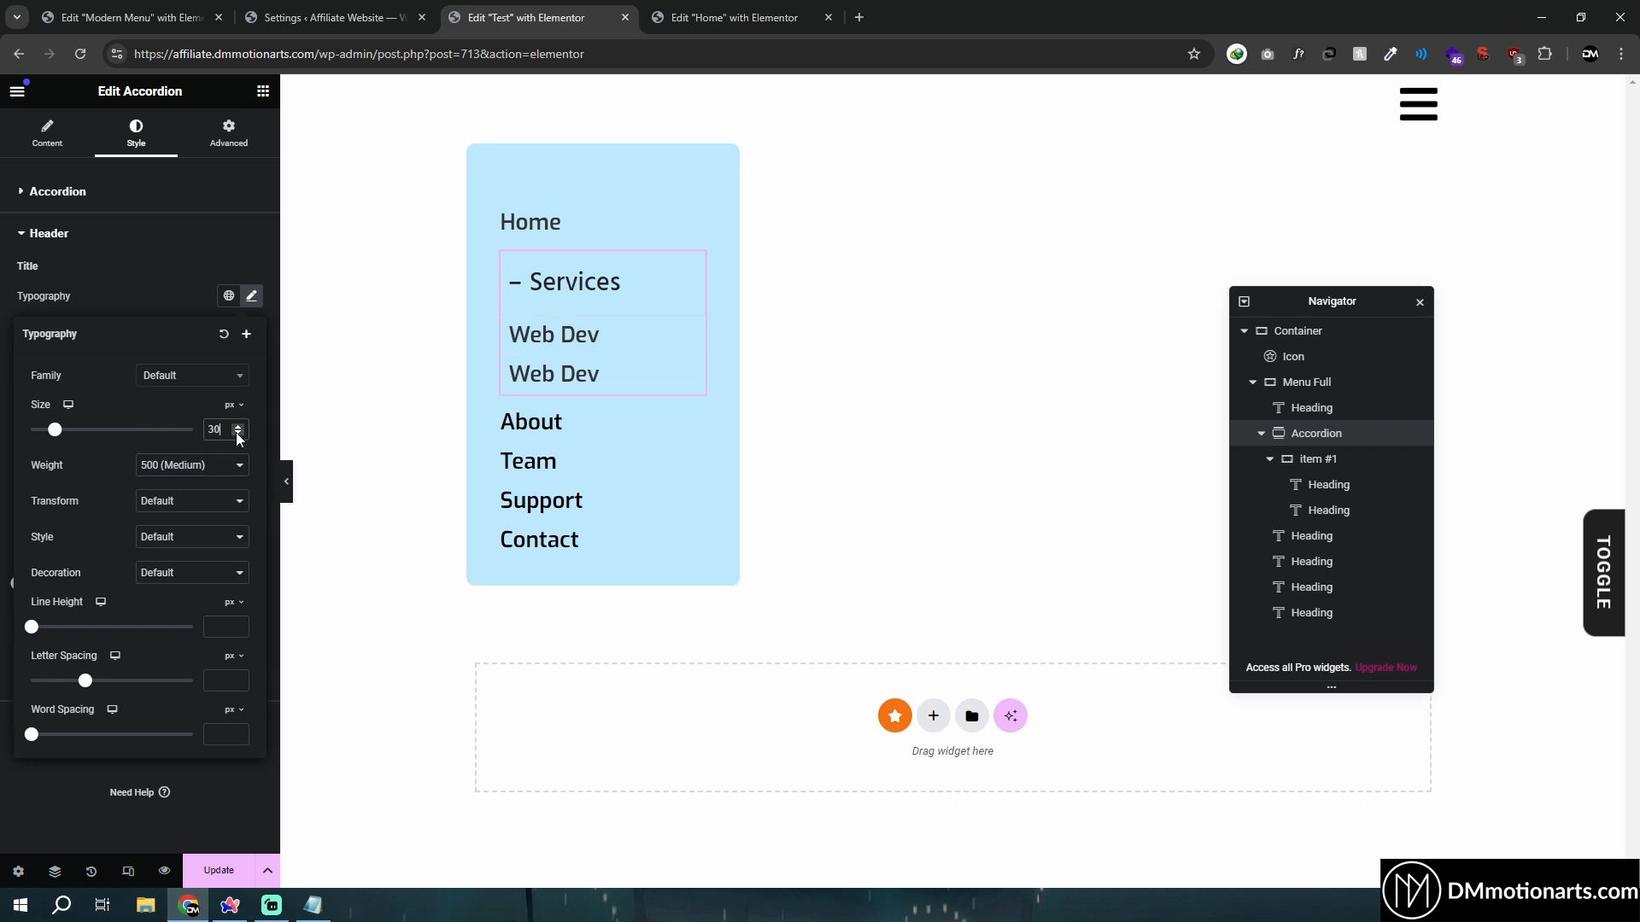
left_click(238, 434)
Try the End item position on the accordion and revert it
left_click(47, 132)
left_click(229, 352)
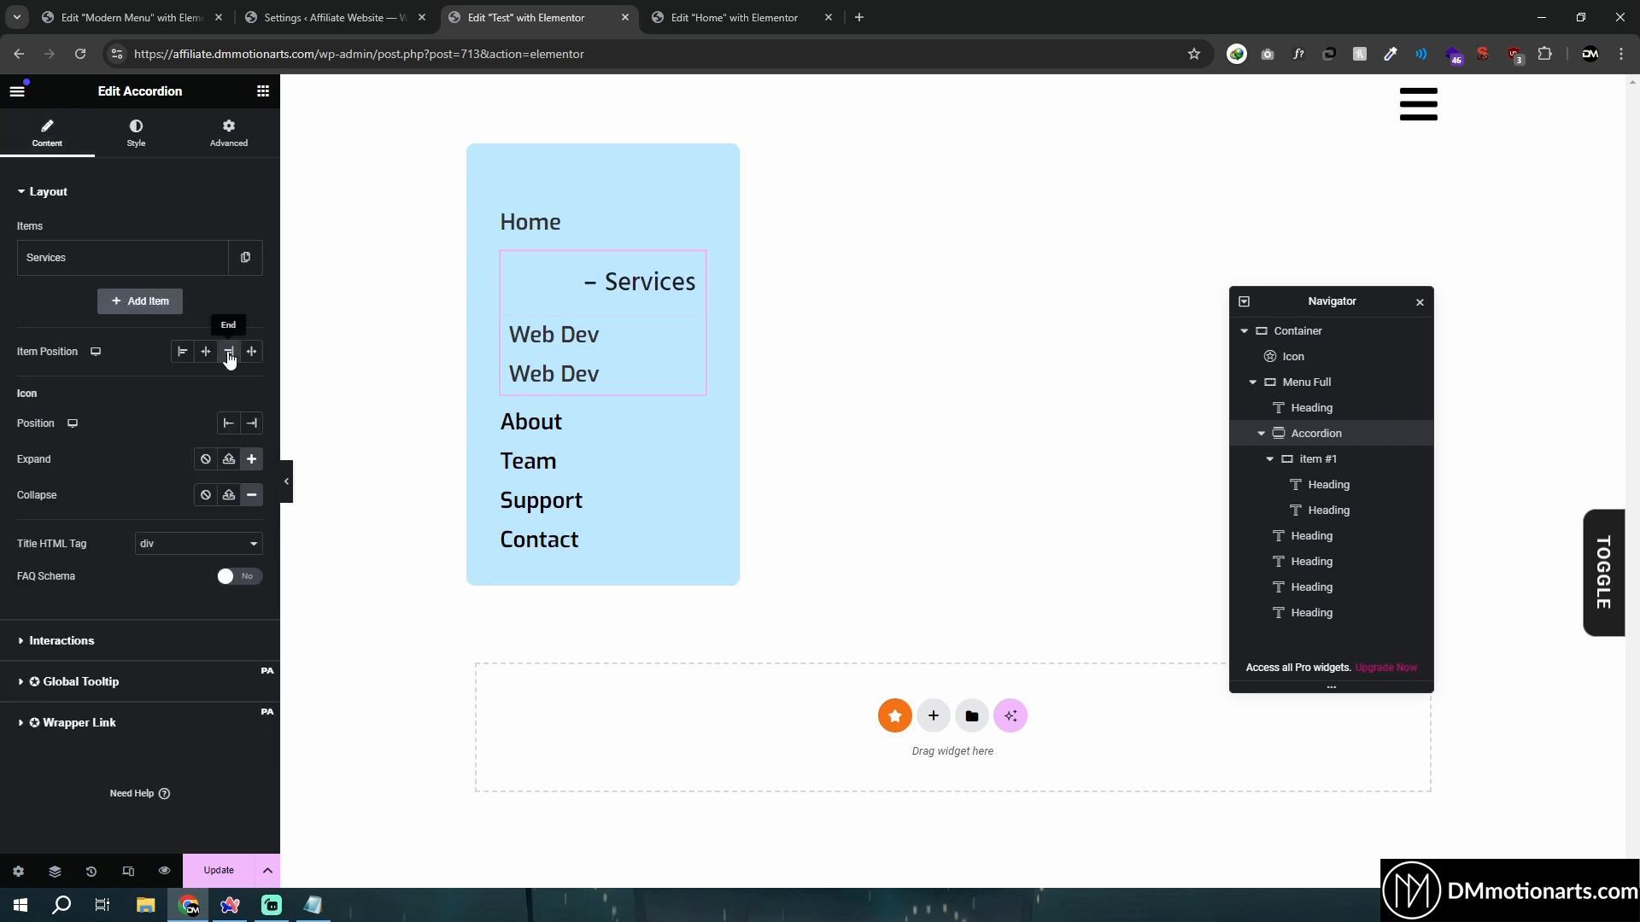
left_click(192, 358)
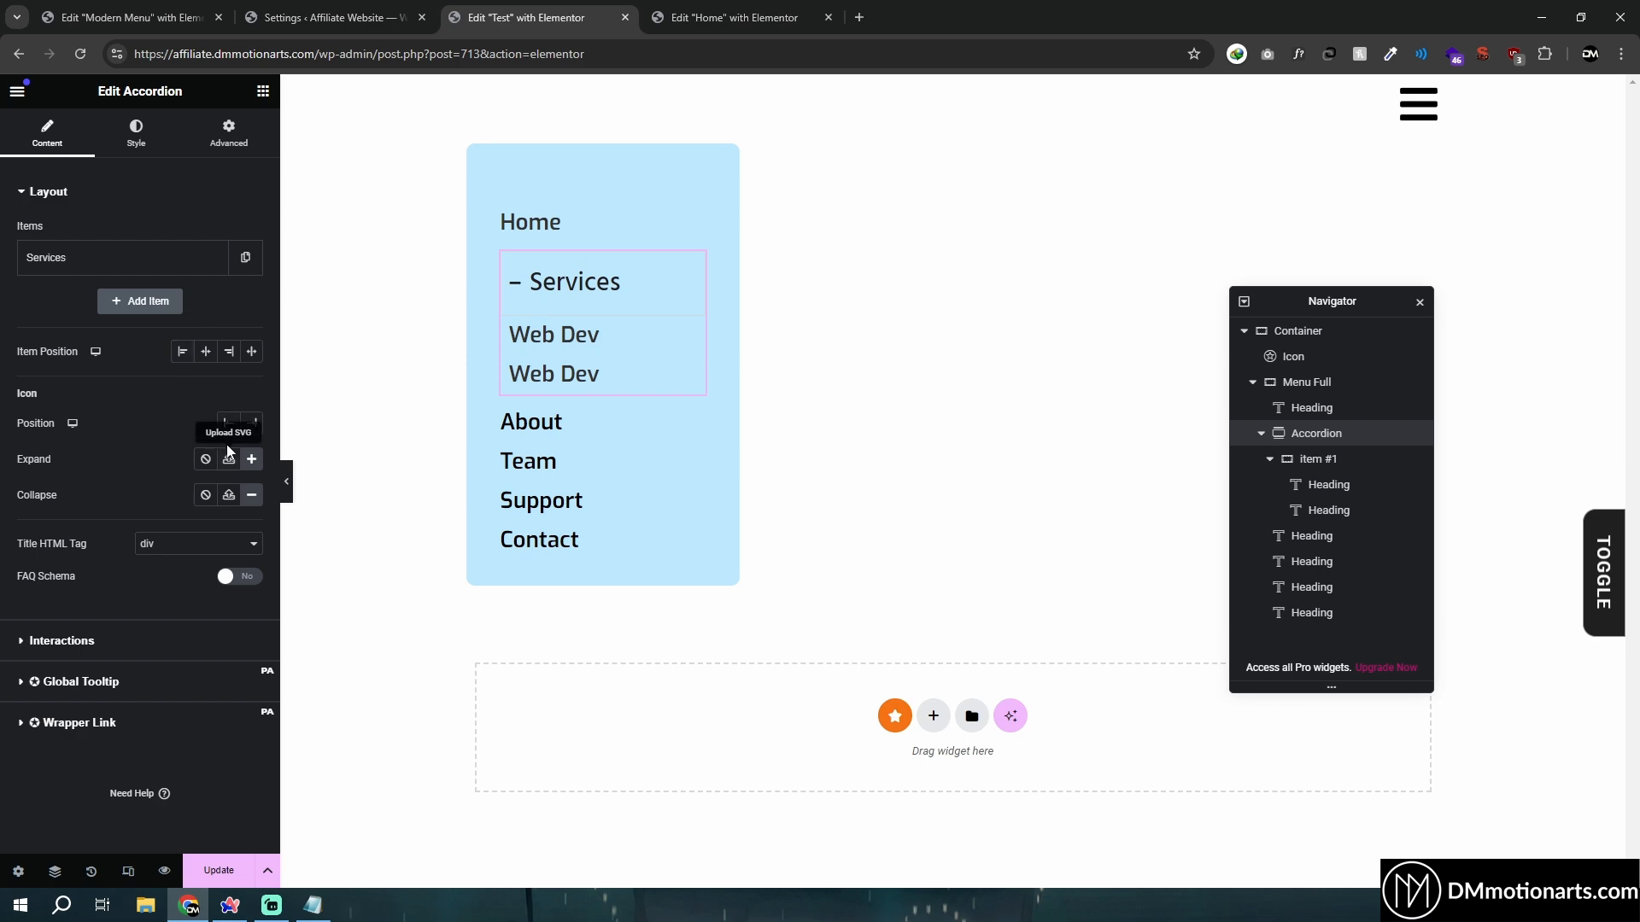
Compare the accordion's two icon positions and place the expand and collapse icon after the Services title
left_click(251, 423)
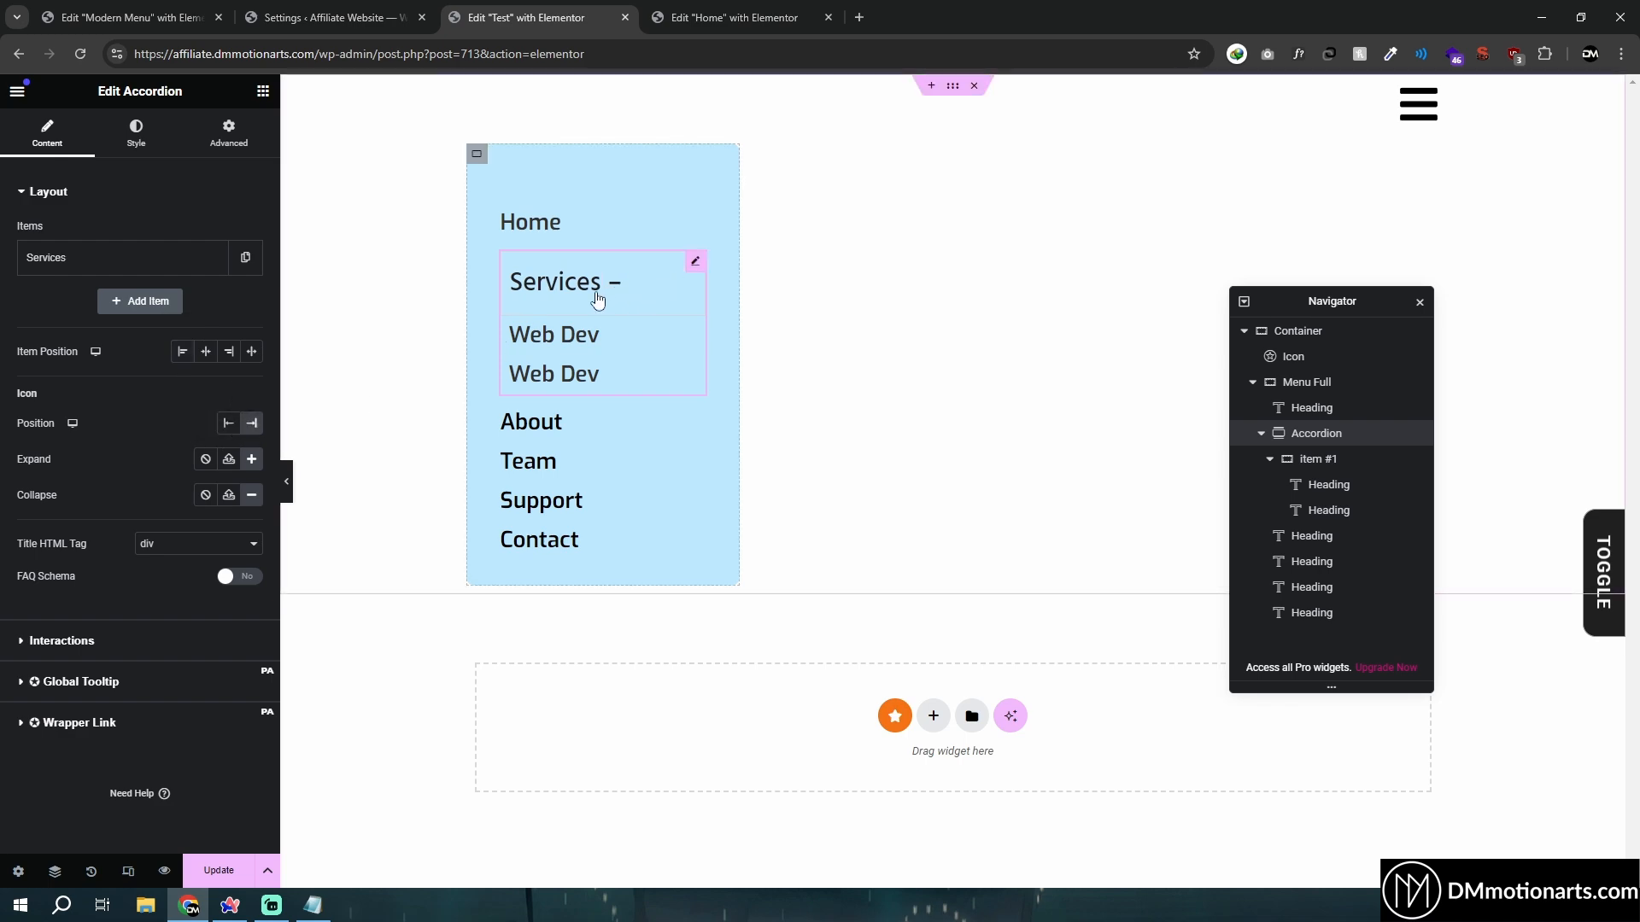
left_click(228, 425)
left_click(429, 7)
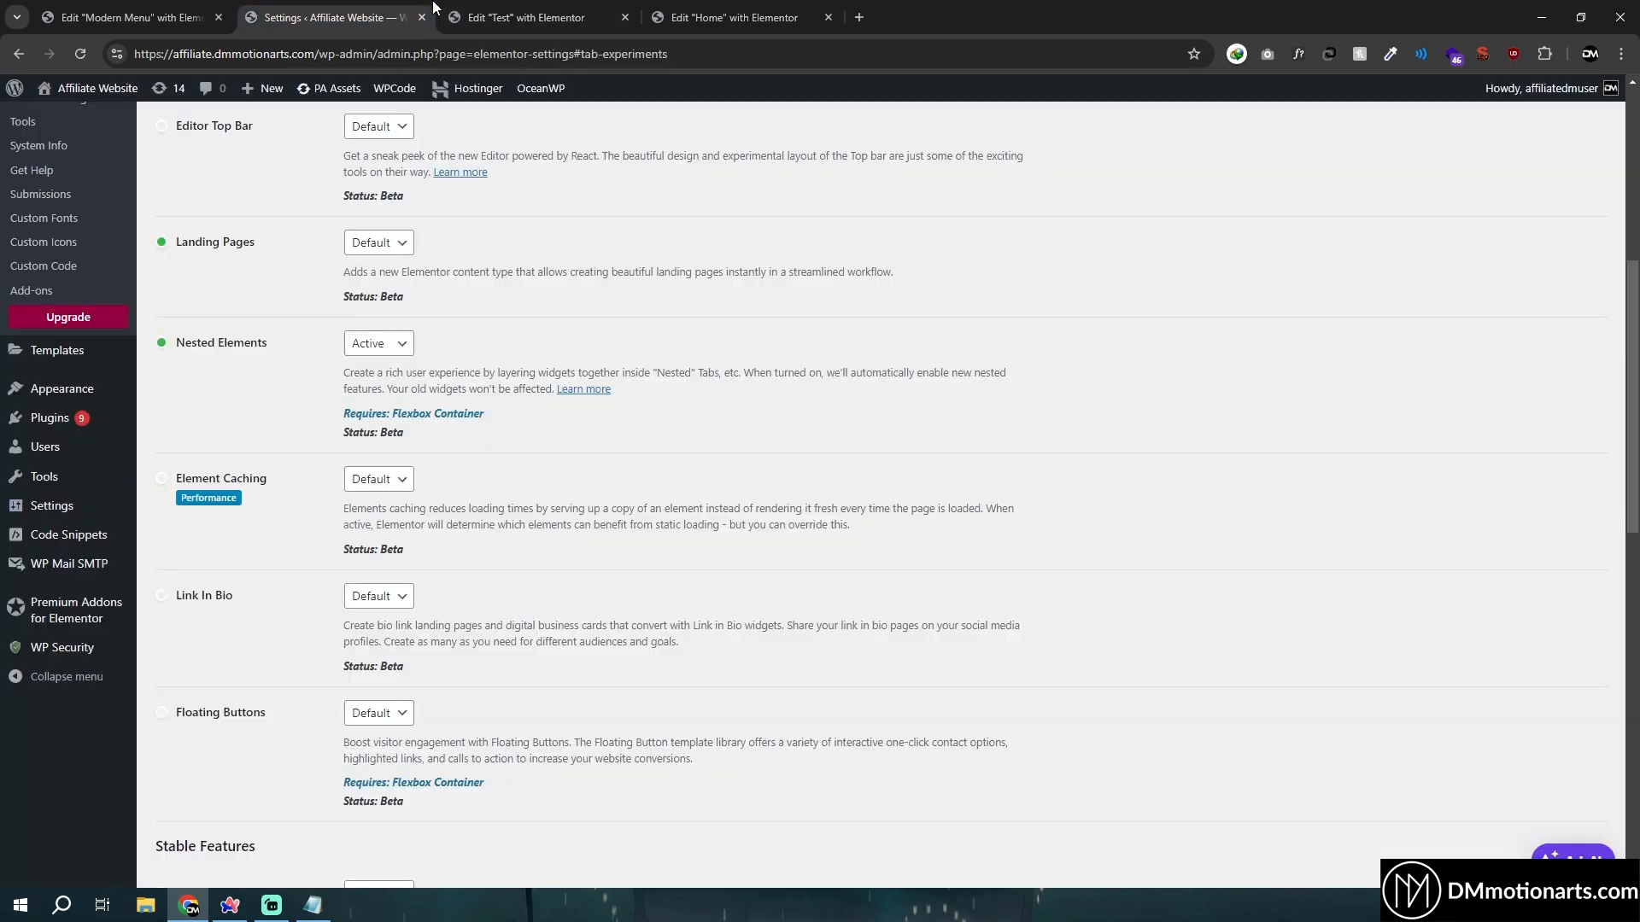
left_click(165, 9)
left_click(561, 9)
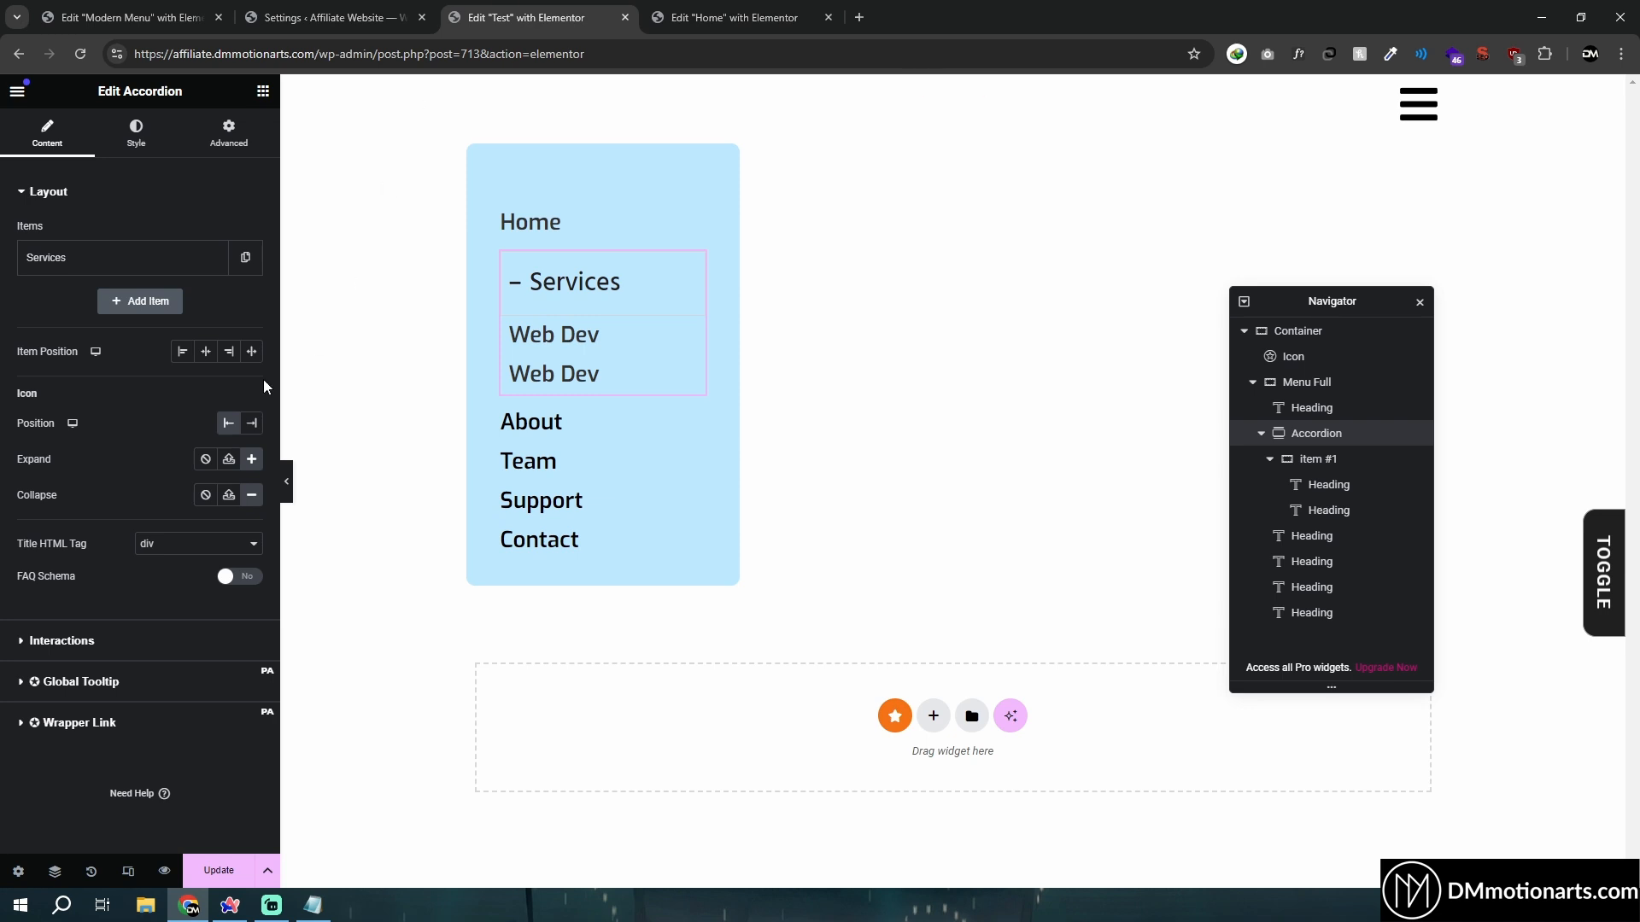
left_click(251, 423)
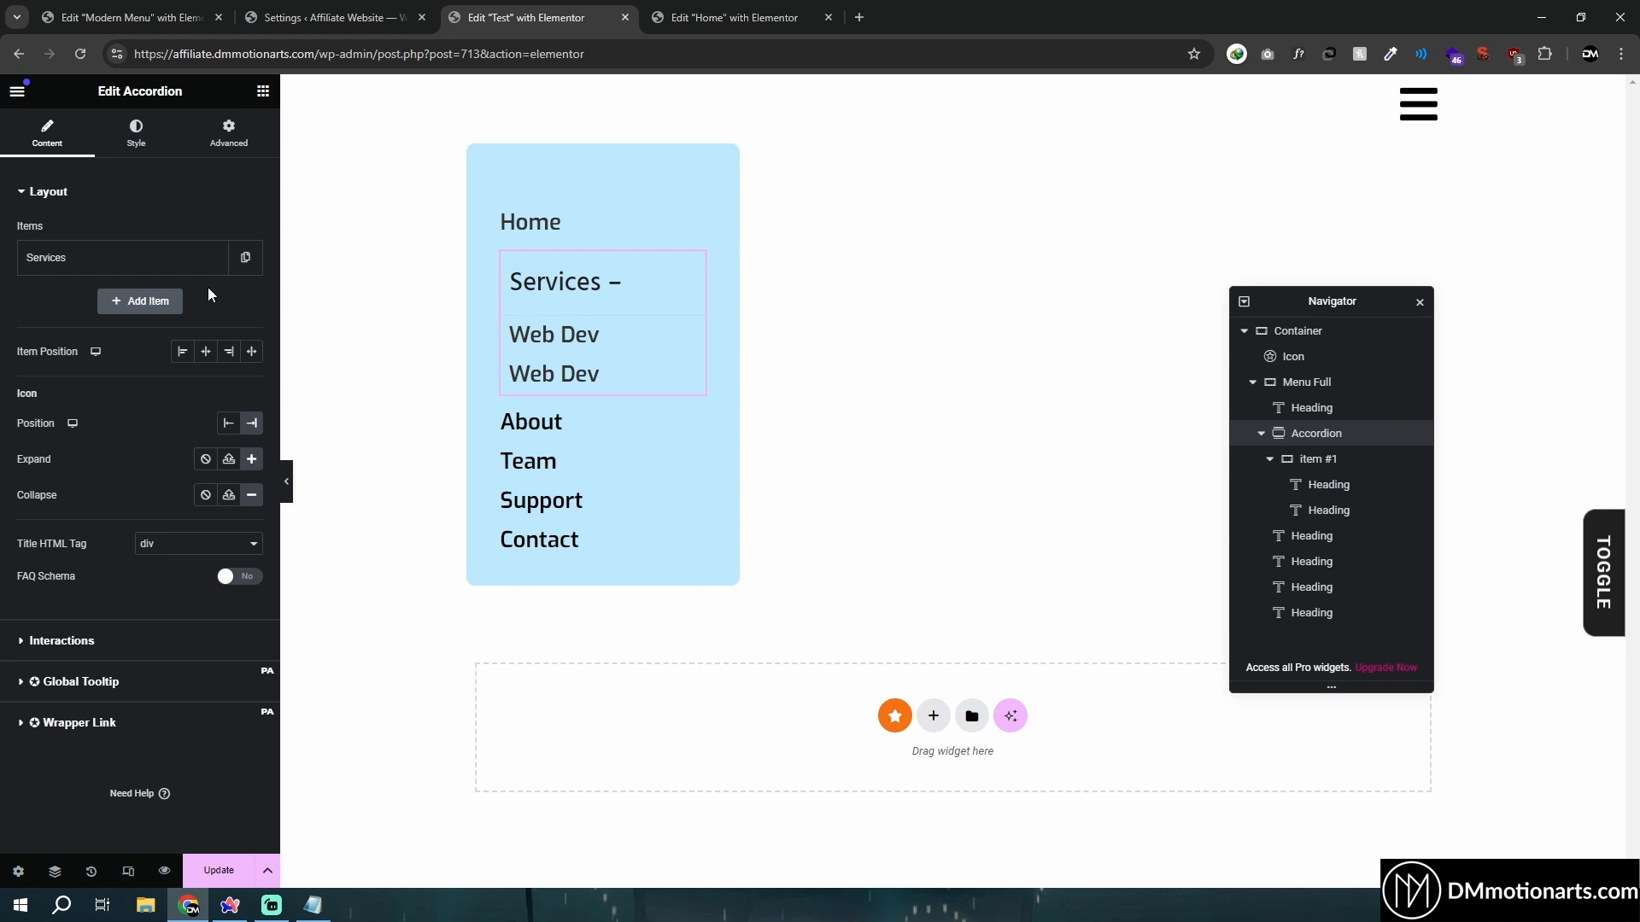
Set the accordion's default state to All collapsed
left_click(22, 647)
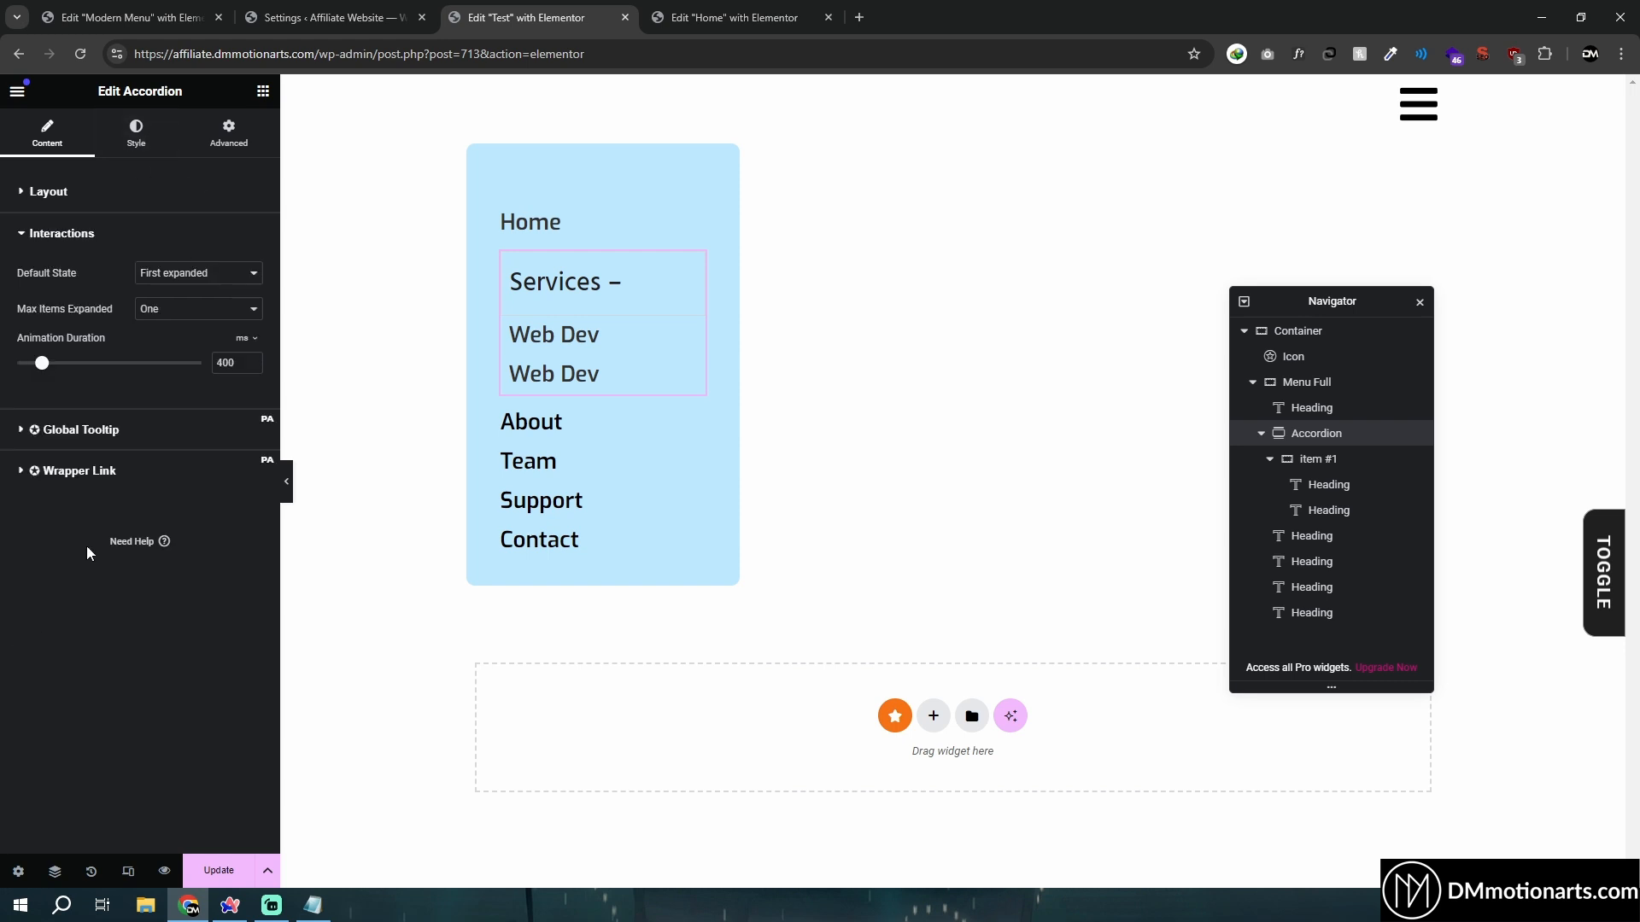
left_click(183, 273)
left_click(177, 317)
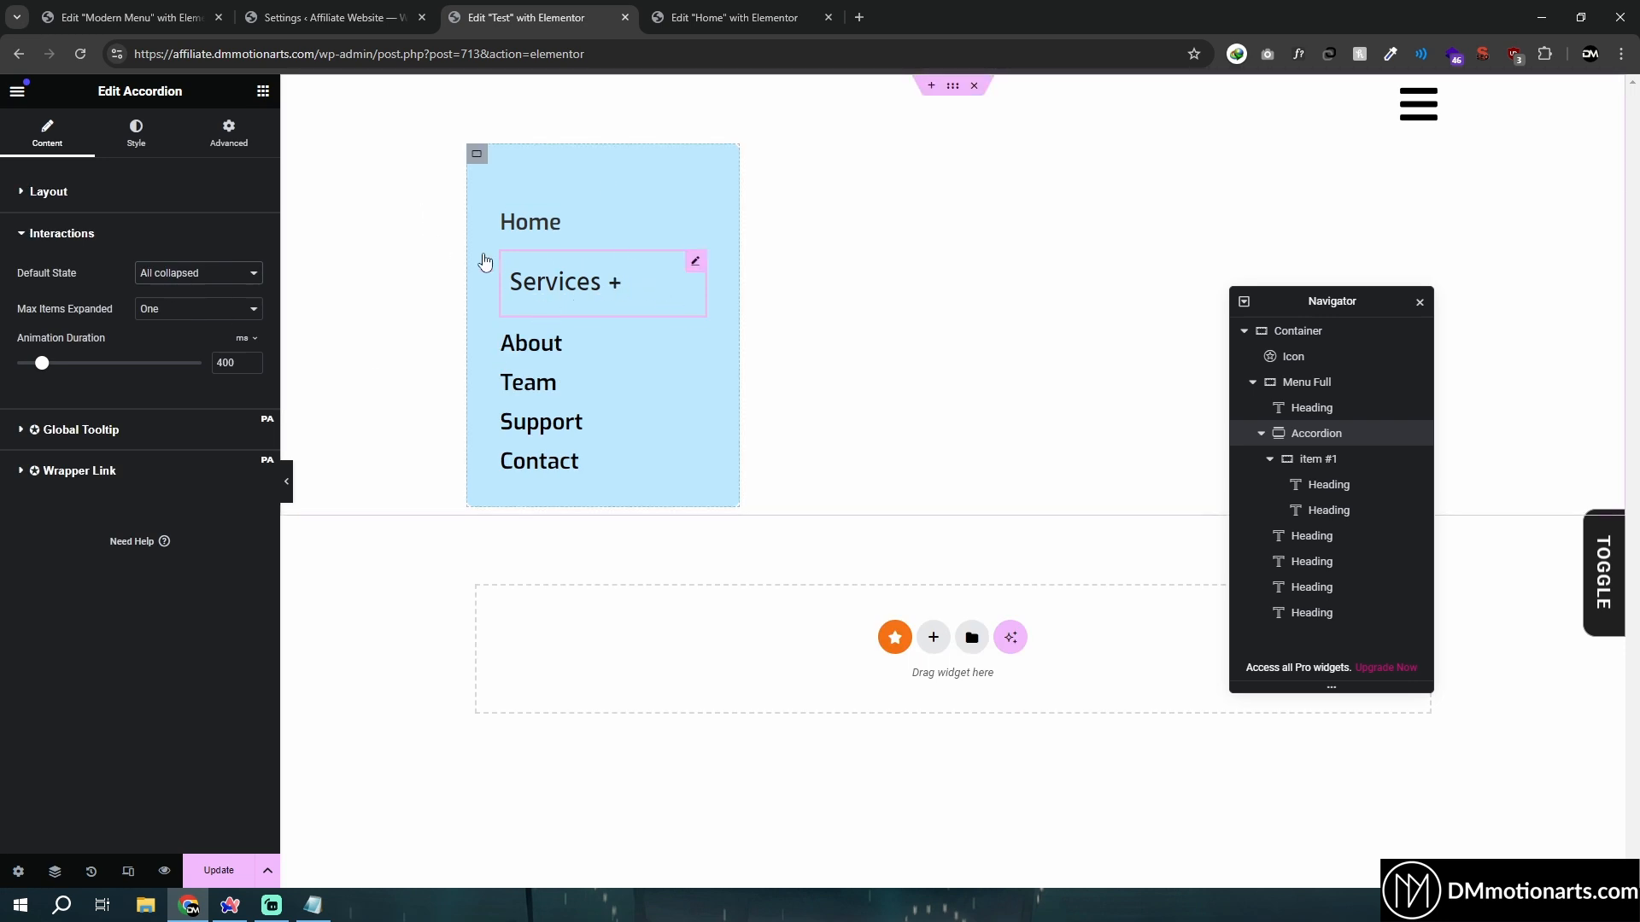
Set the accordion's padding to 0 px on all sides and its border type to None
left_click(137, 135)
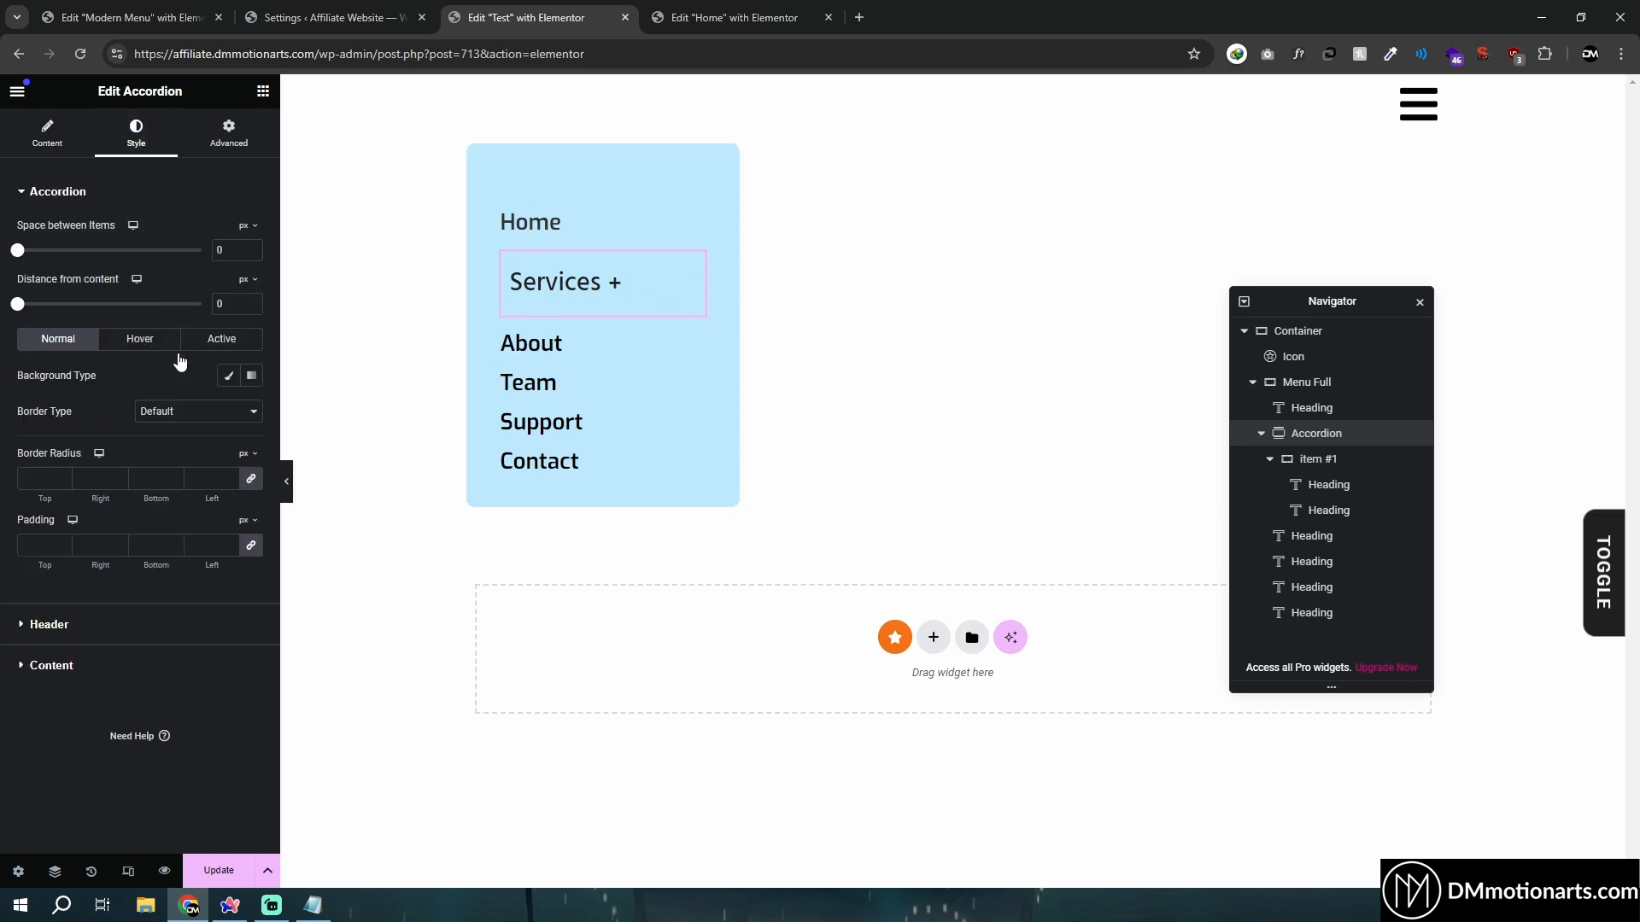
left_click(199, 545)
type("0")
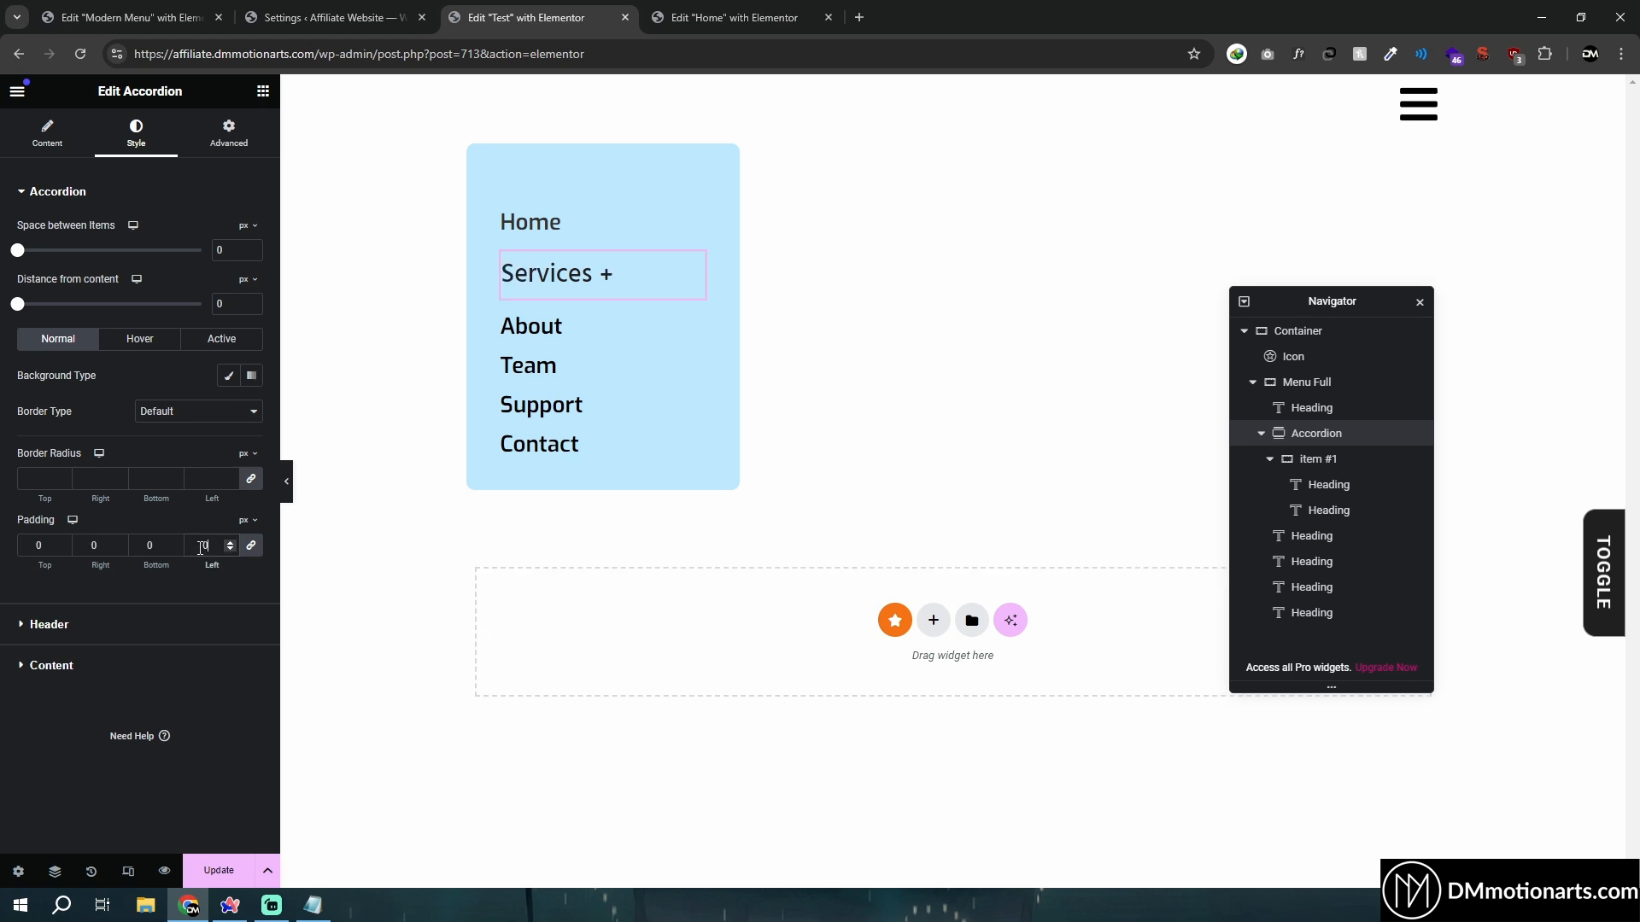
left_click(22, 626)
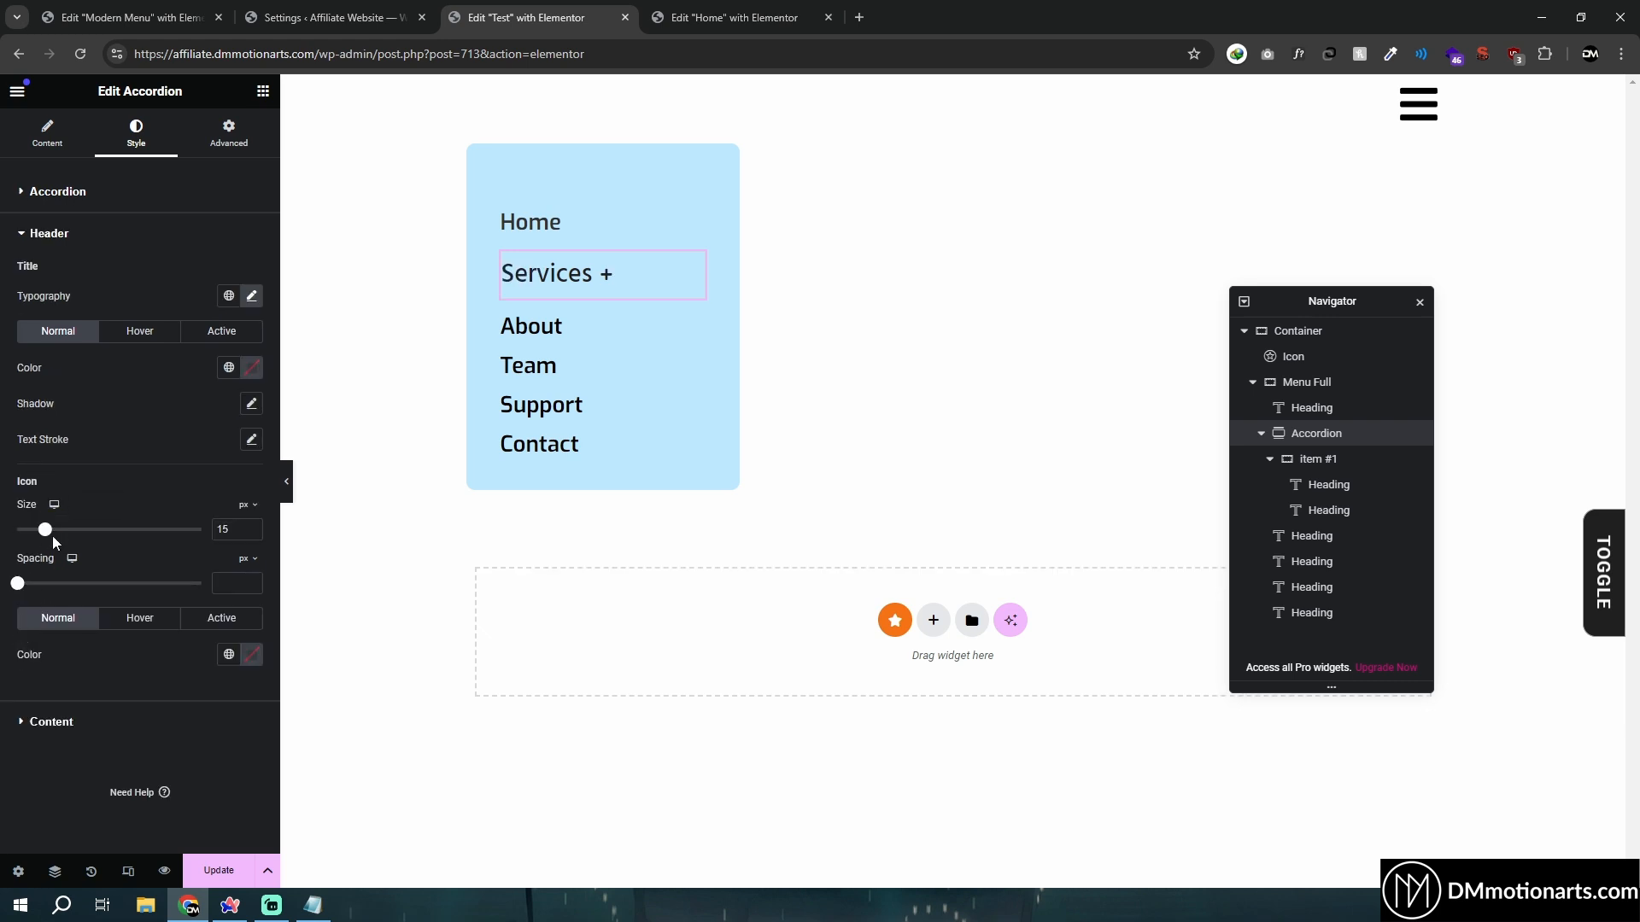
left_click(57, 191)
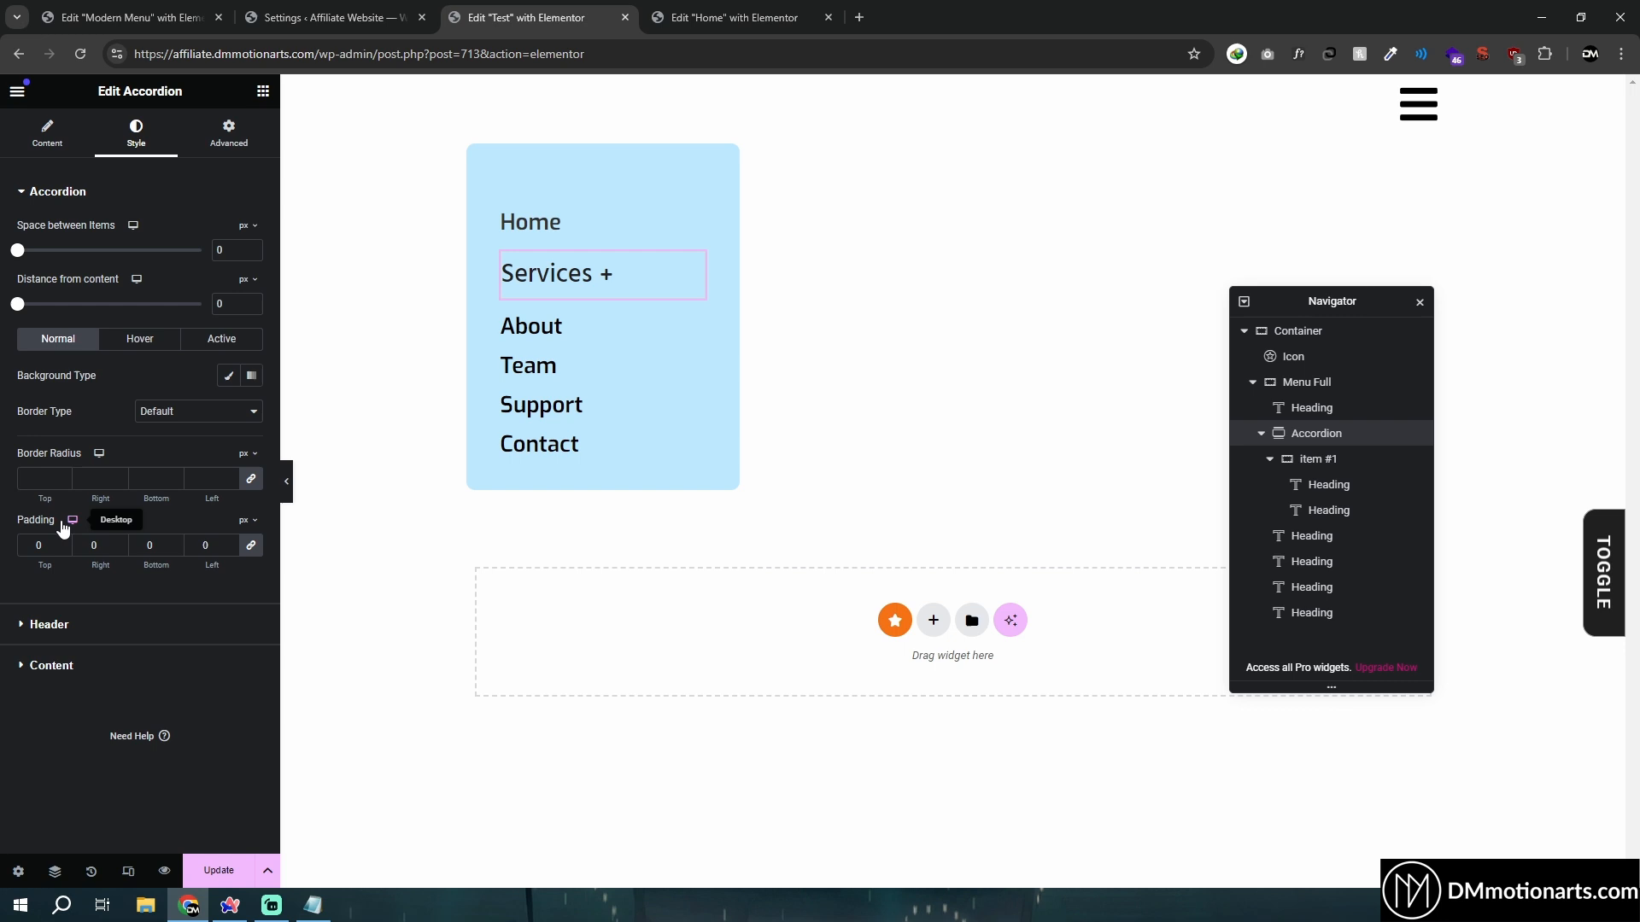
left_click(183, 411)
left_click(170, 457)
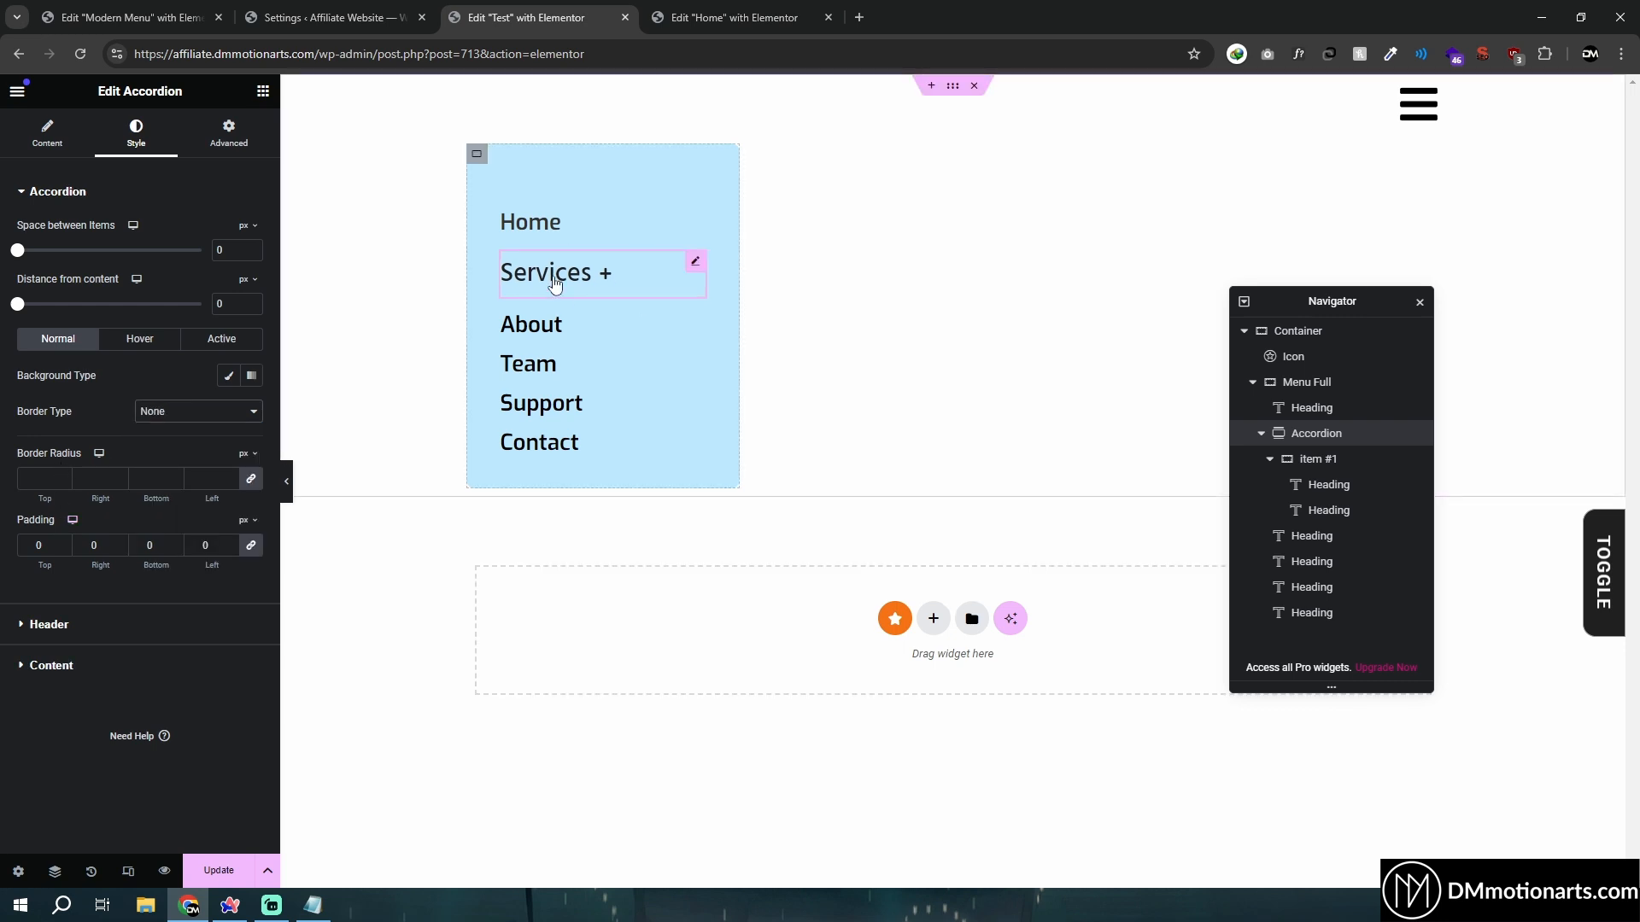
left_click(205, 412)
left_click(162, 454)
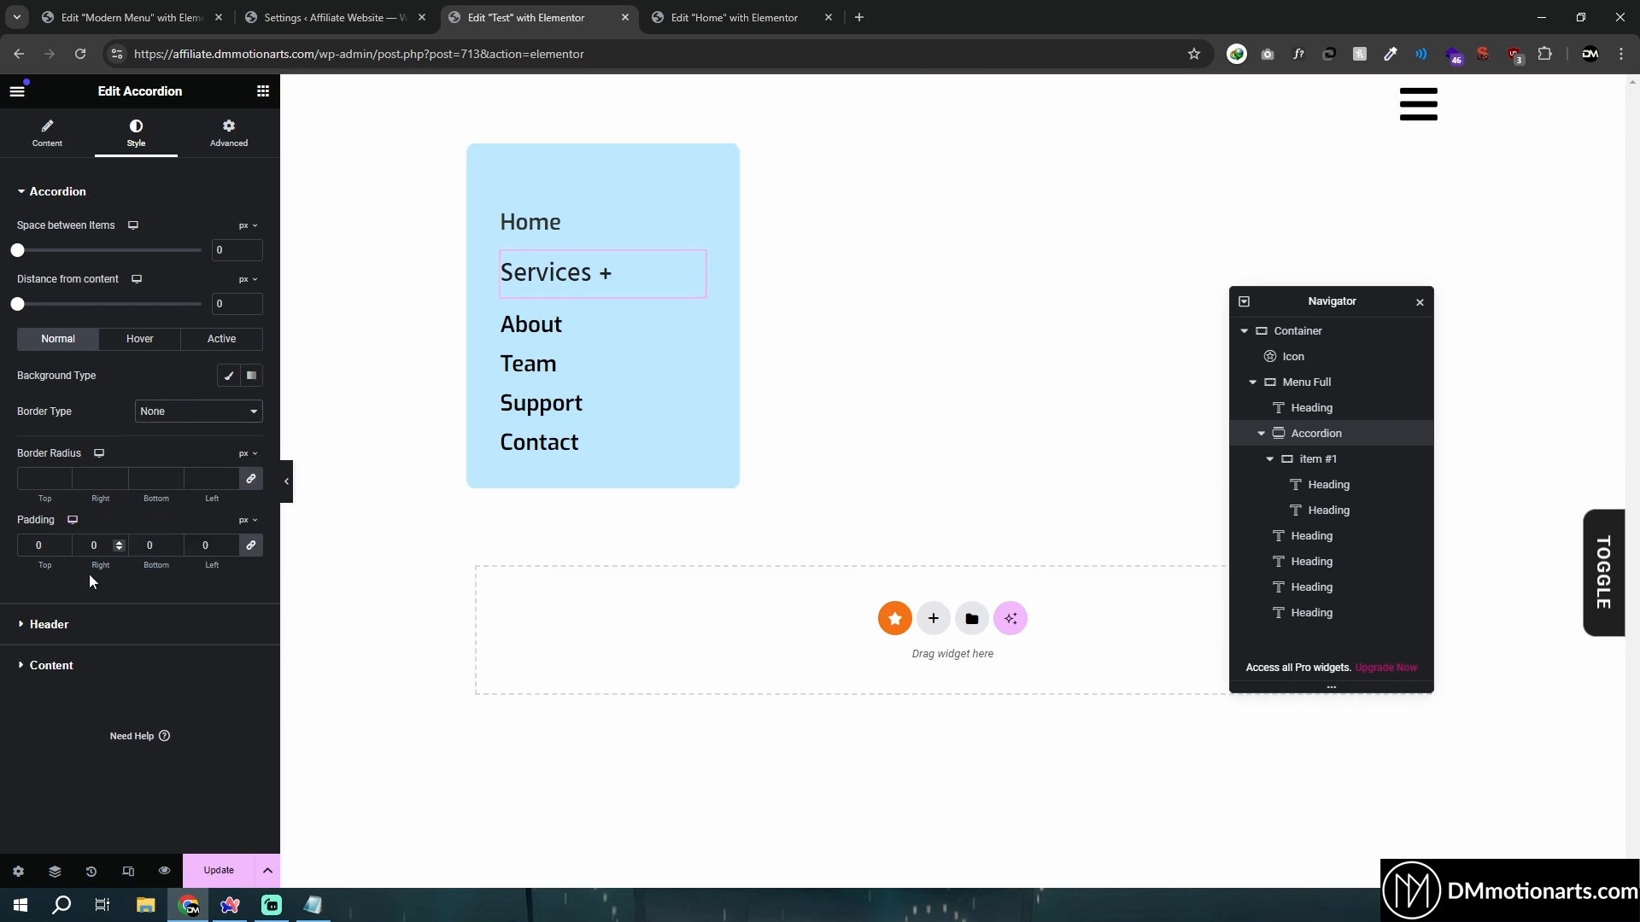
Set the accordion header title's line height to 25 px and preview the menu without the editing controls
left_click(45, 625)
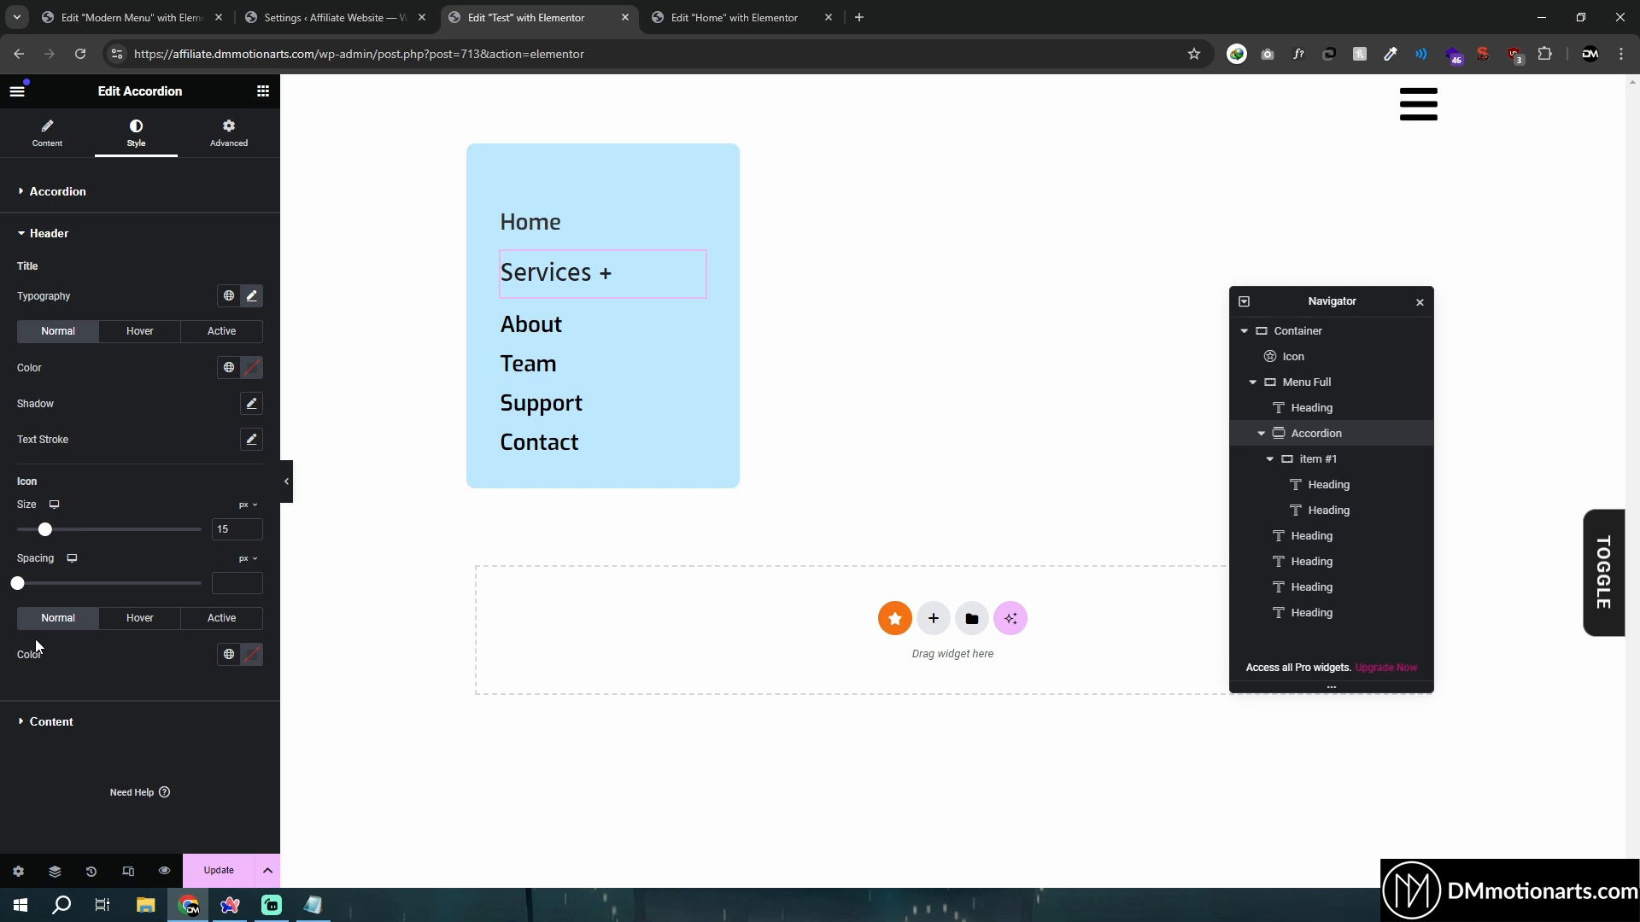
left_click(252, 297)
left_click_drag(34, 632, 74, 644)
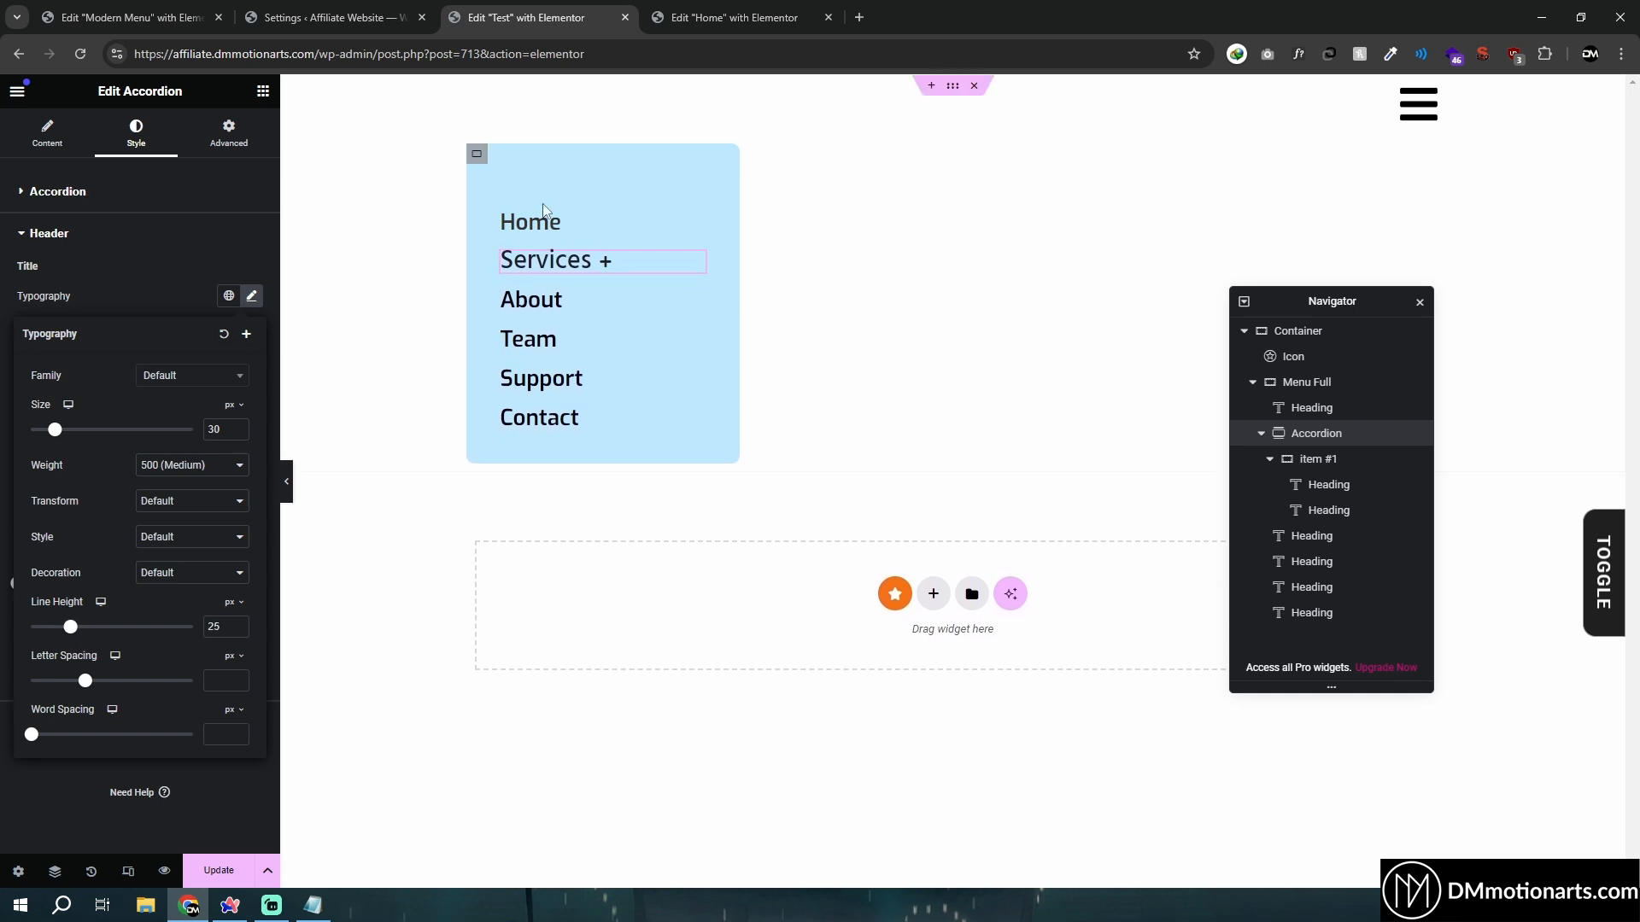
left_click(287, 482)
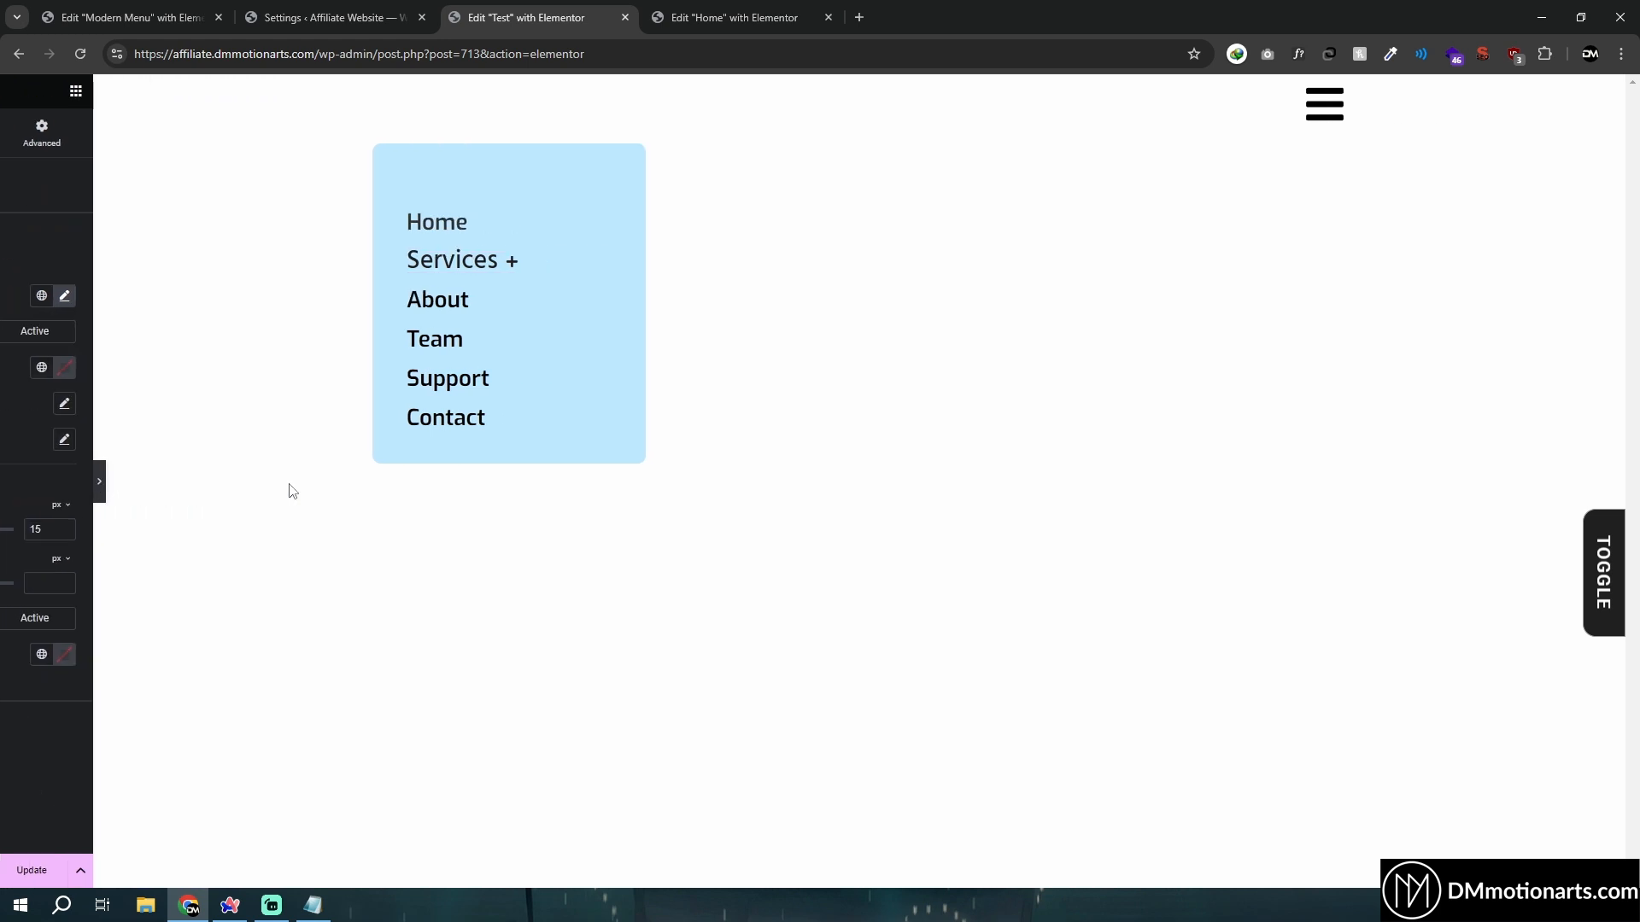
left_click(6, 482)
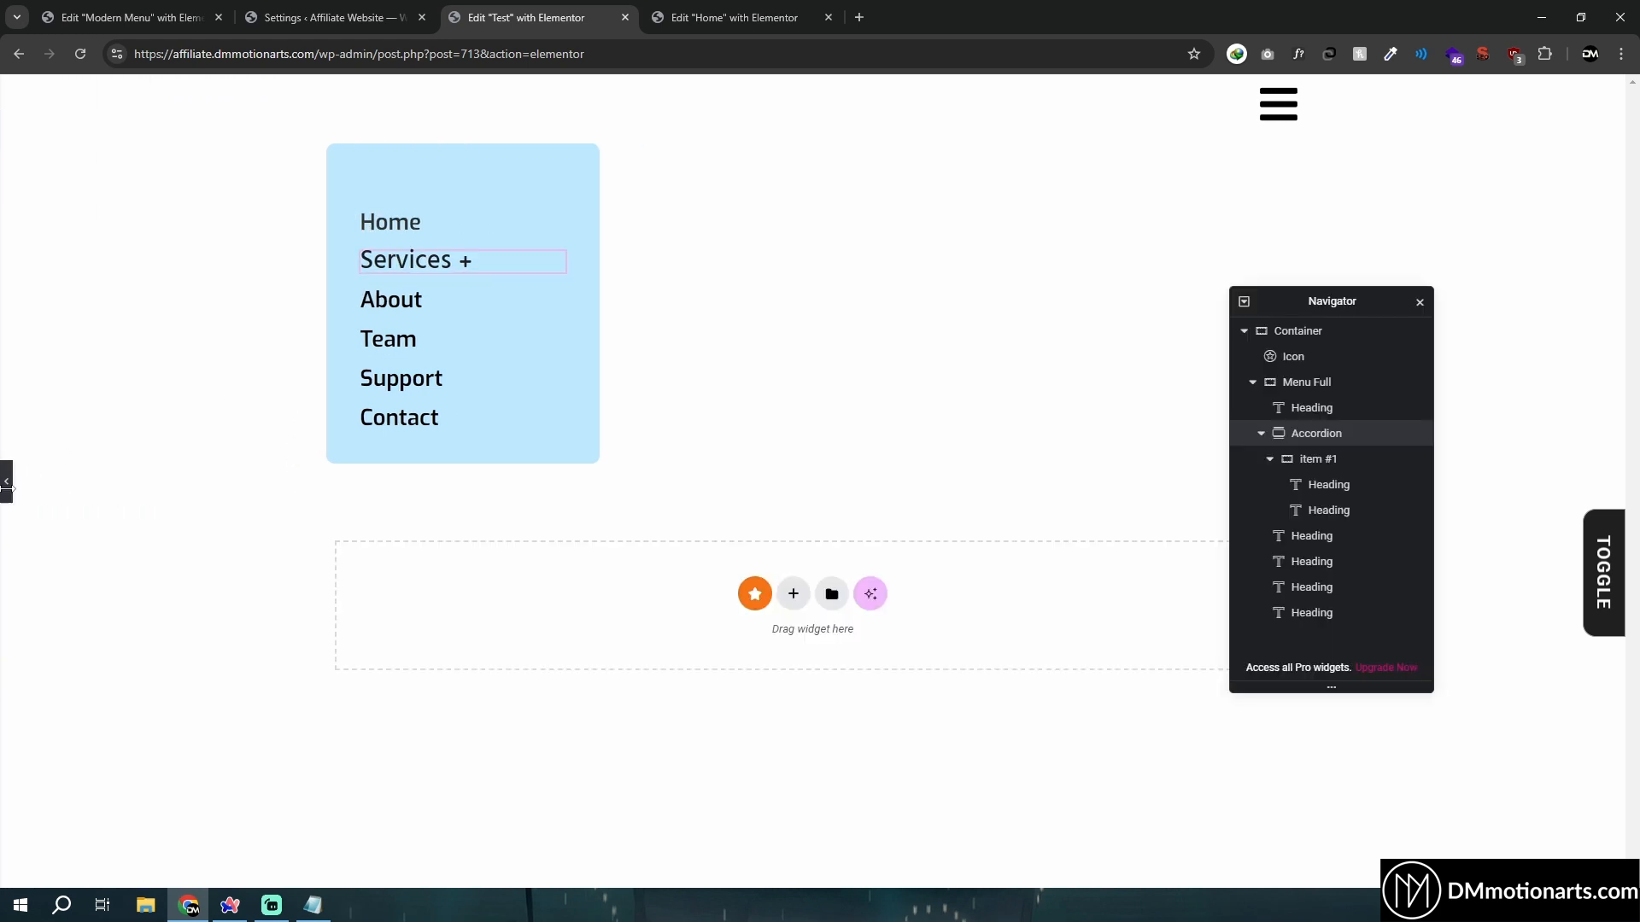
Reduce the accordion header title's font size slightly and preview the menu spacing again
left_click(252, 296)
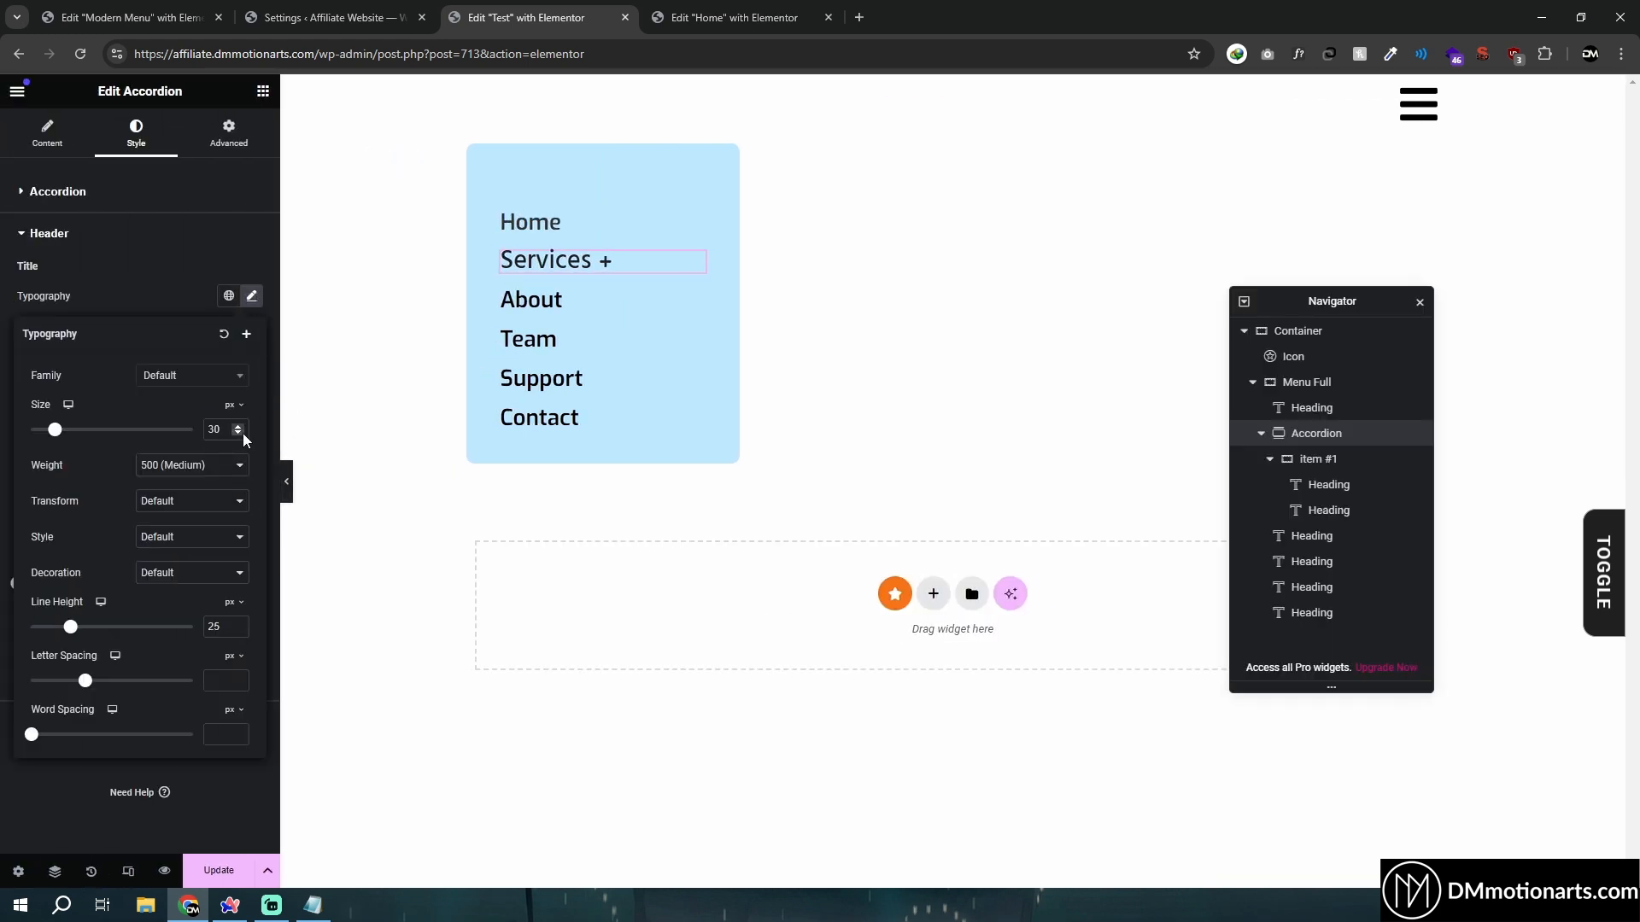
left_click(287, 482)
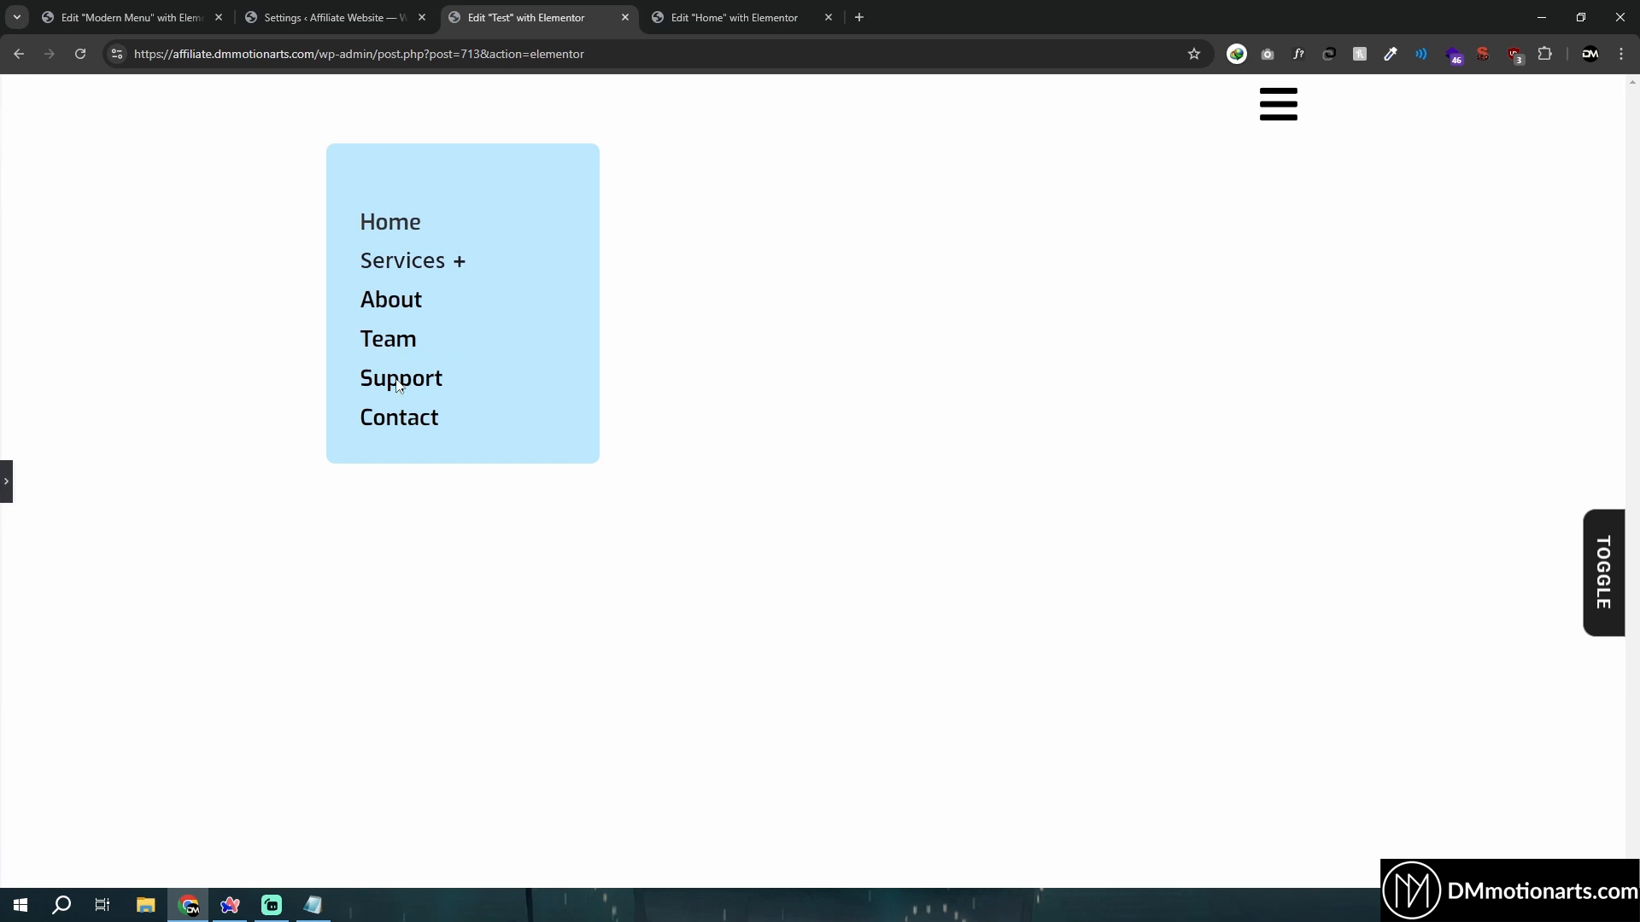
left_click(6, 487)
Copy the class name dm-menu-list-1 from the Notepad notes and assign it as the Home heading's CSS class
left_click(313, 905)
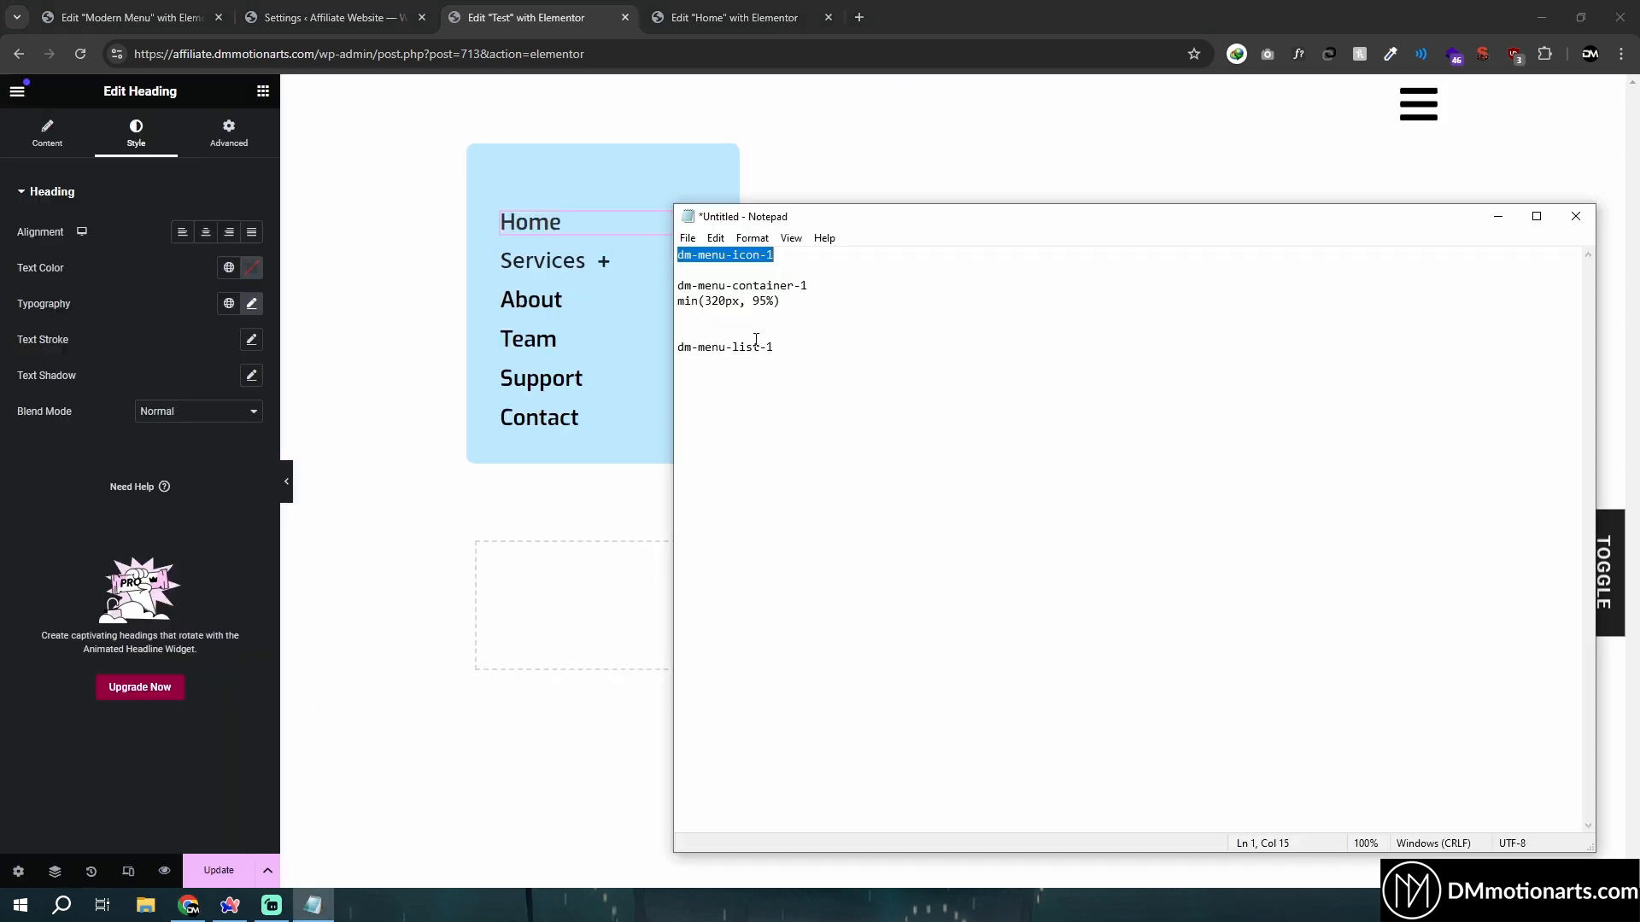
double_click(766, 349)
left_click_drag(765, 348, 682, 350)
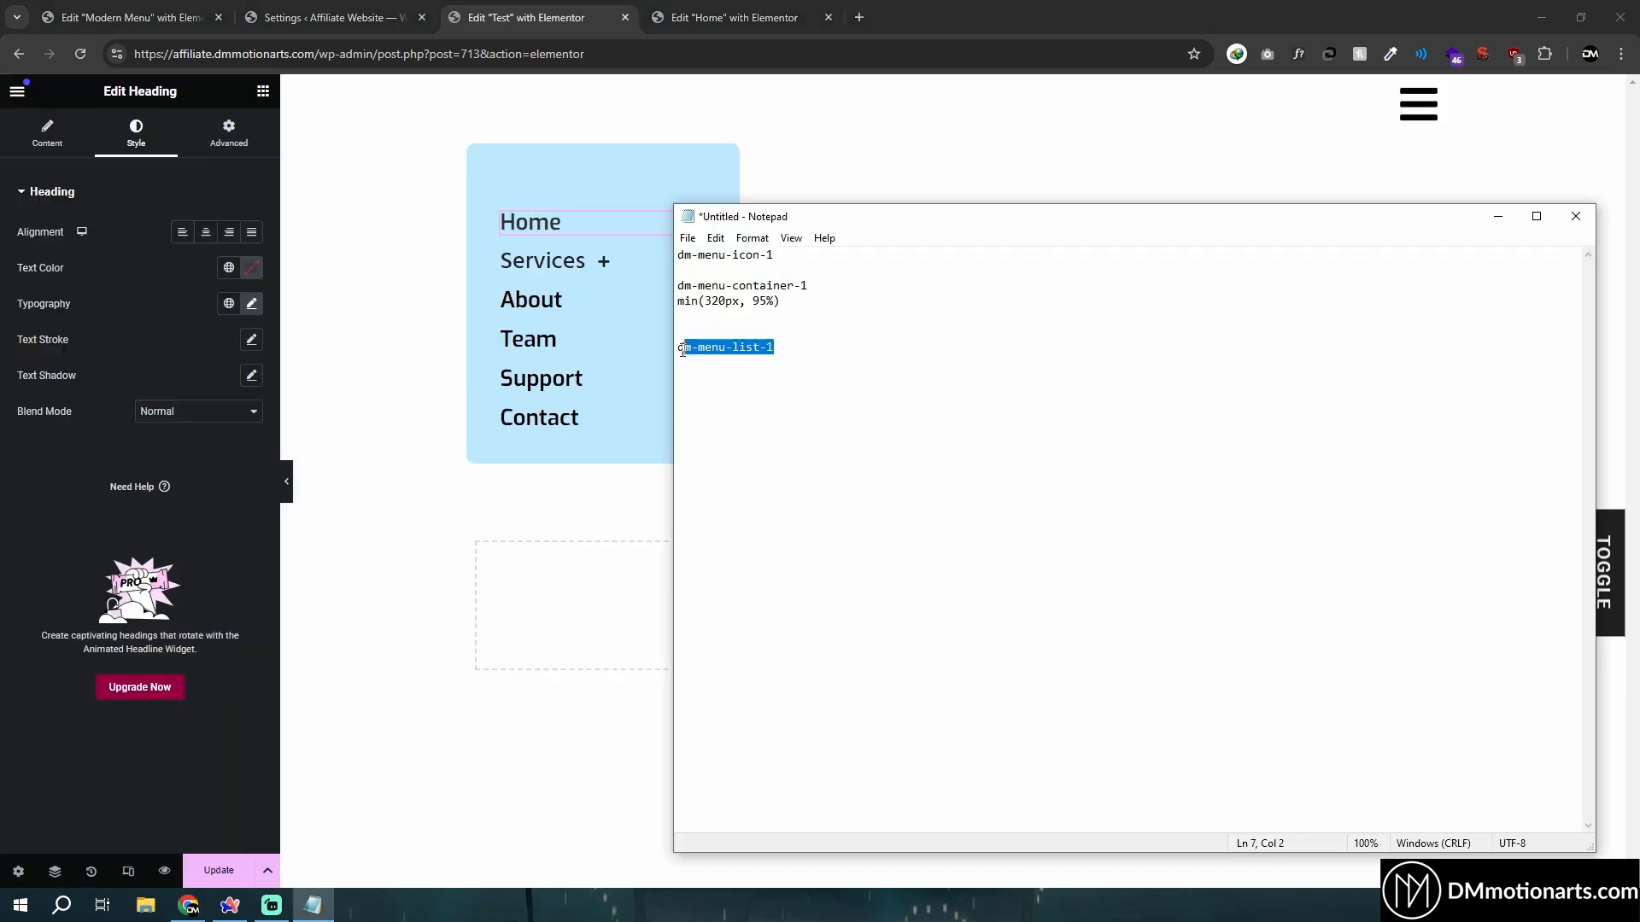
left_click(632, 224)
left_click(228, 134)
left_click(175, 683)
type("dm-menu-list-1")
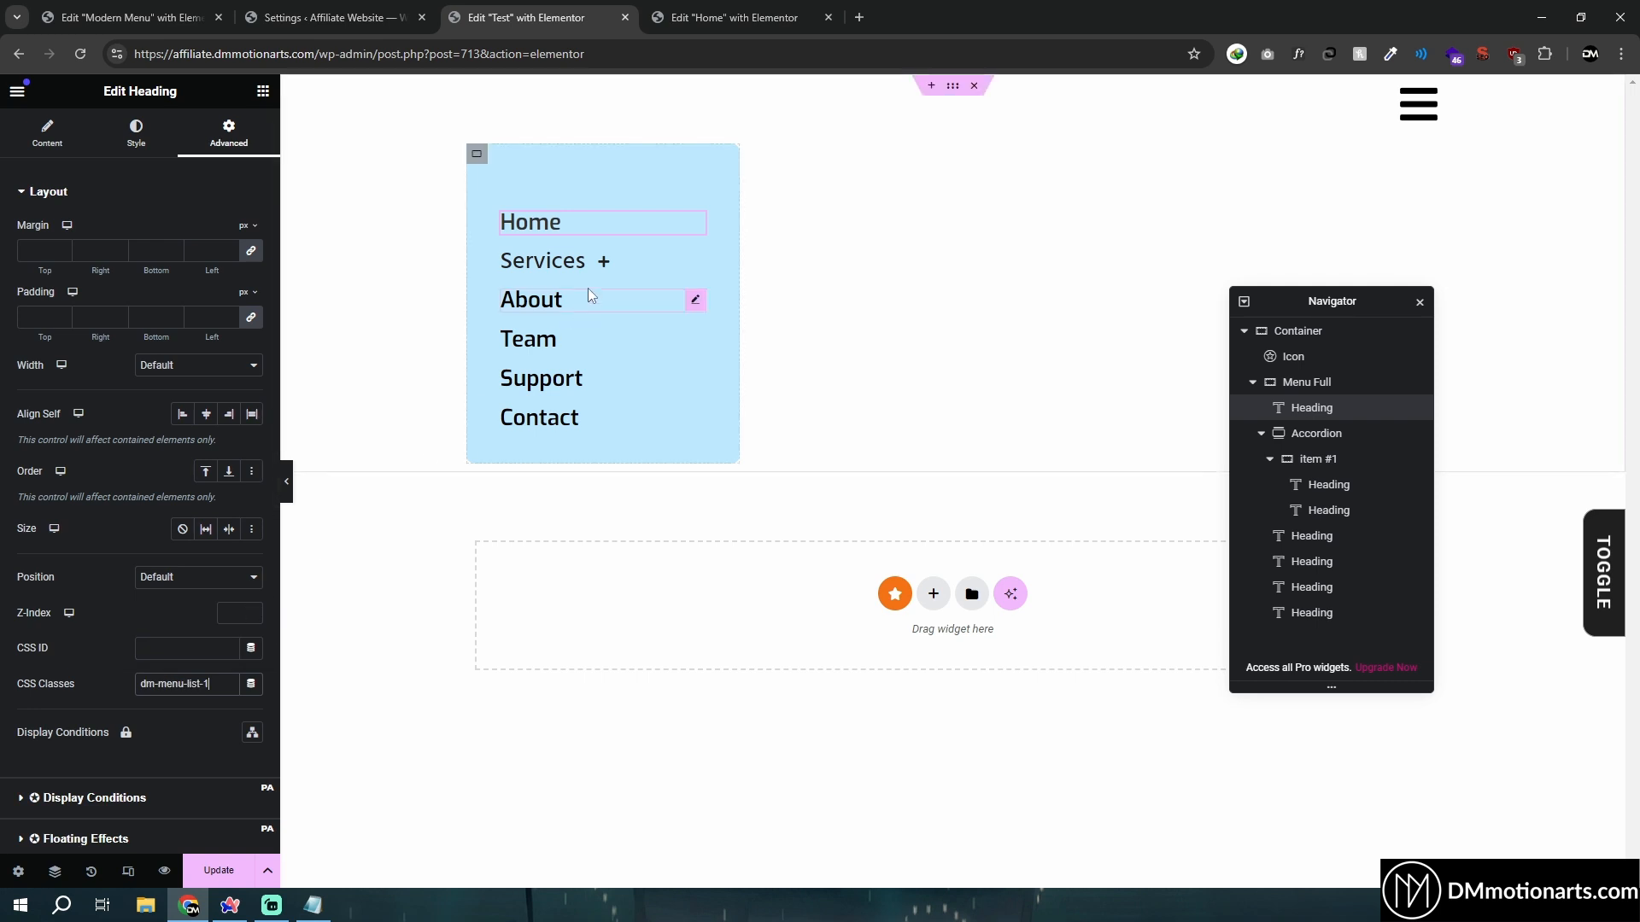
left_click(200, 682)
type("dm-menu-list-1")
Assign the CSS class dm-menu-list-1 to the About and Team headings
left_click(623, 295)
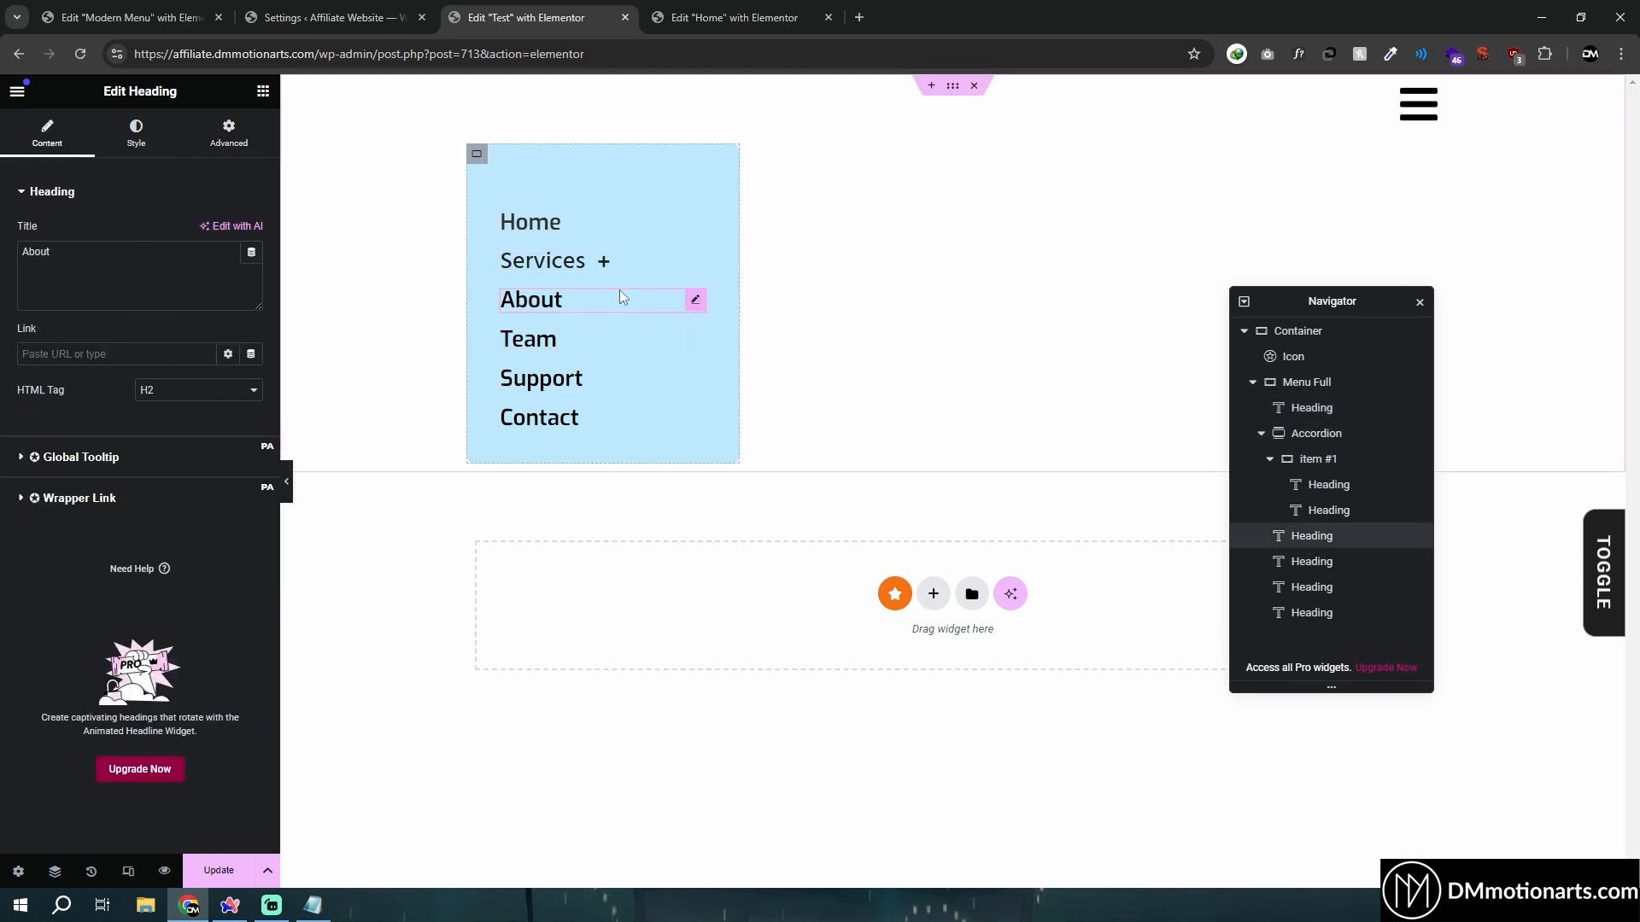
left_click(228, 134)
left_click(183, 683)
type("dm-menu-list-1")
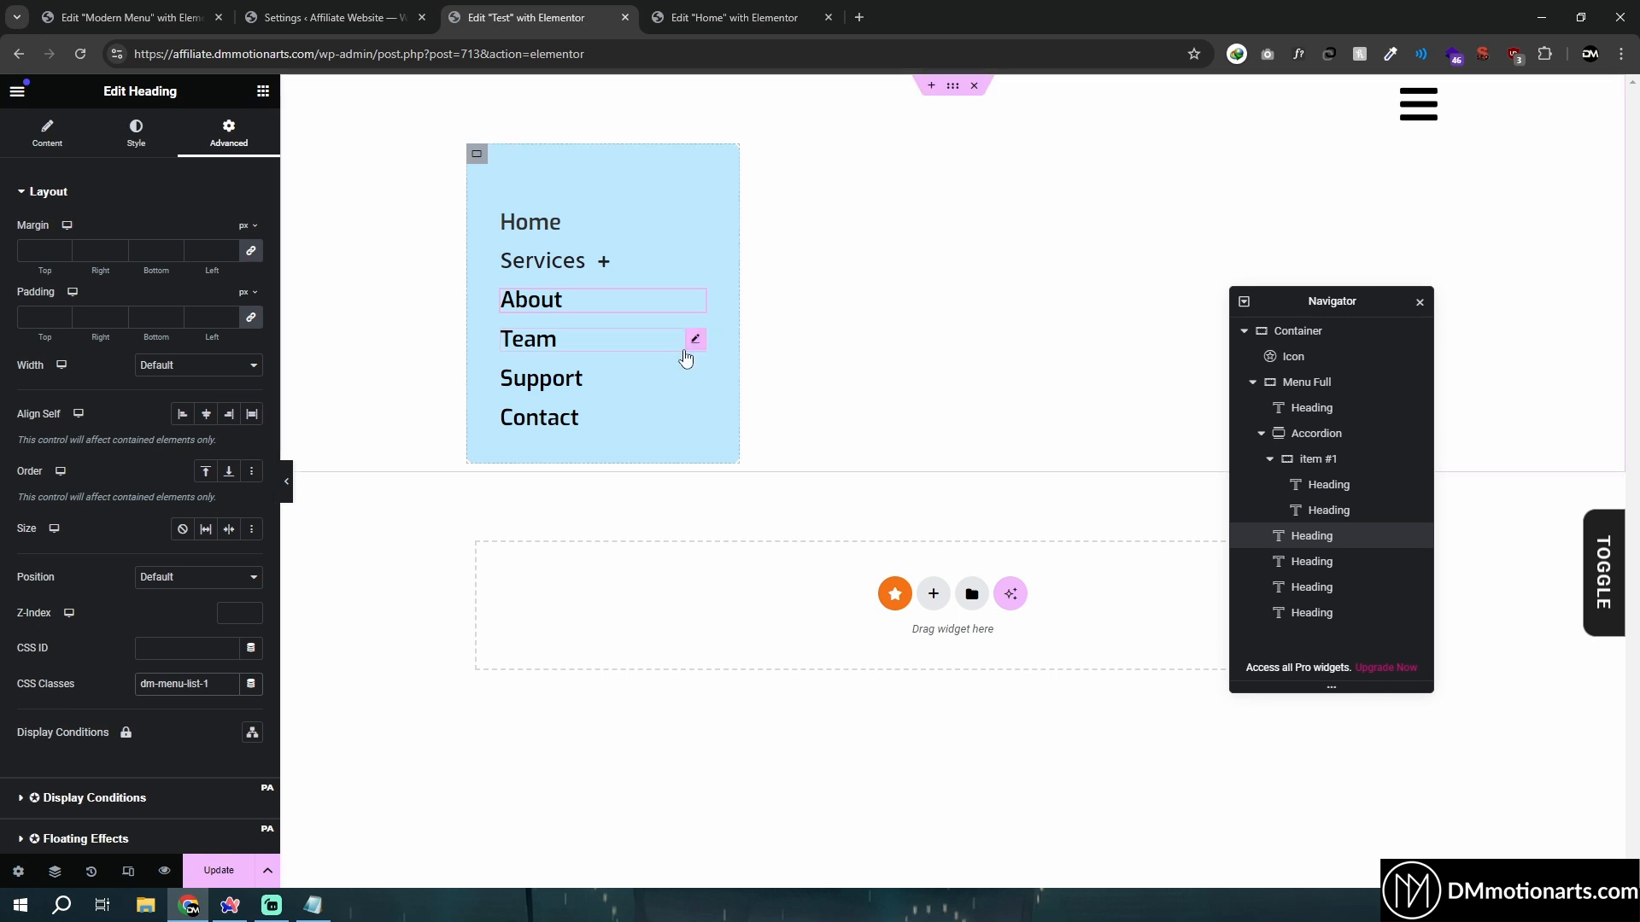
left_click(681, 344)
left_click(229, 134)
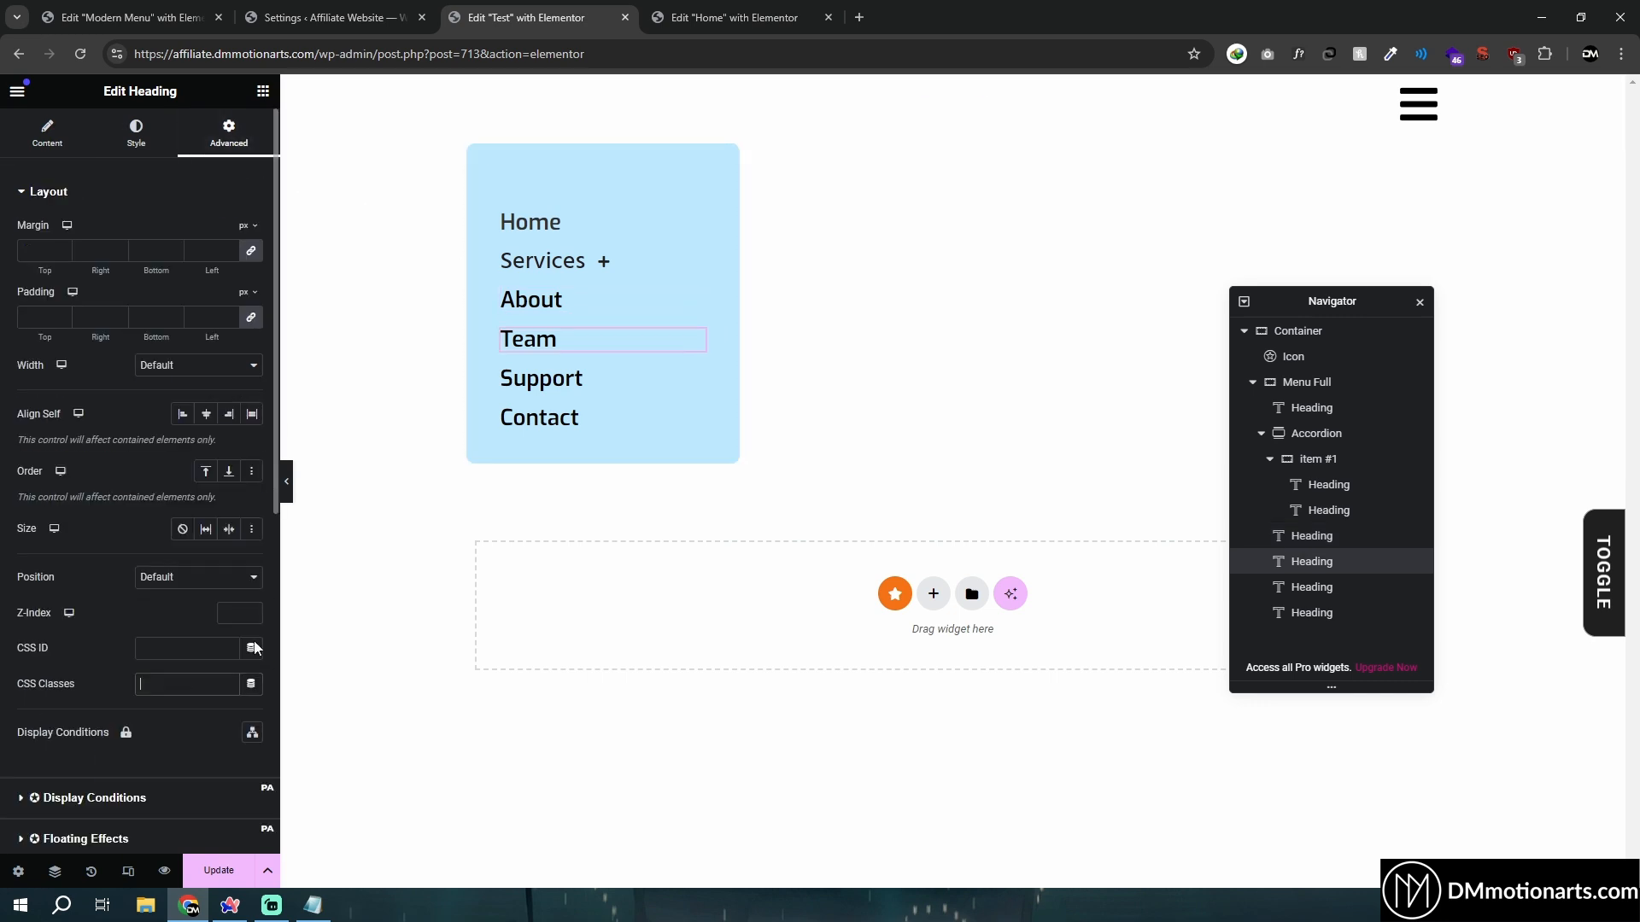
Assign the CSS class dm-menu-list-1 to the Support and Contact headings
left_click(695, 380)
left_click(197, 146)
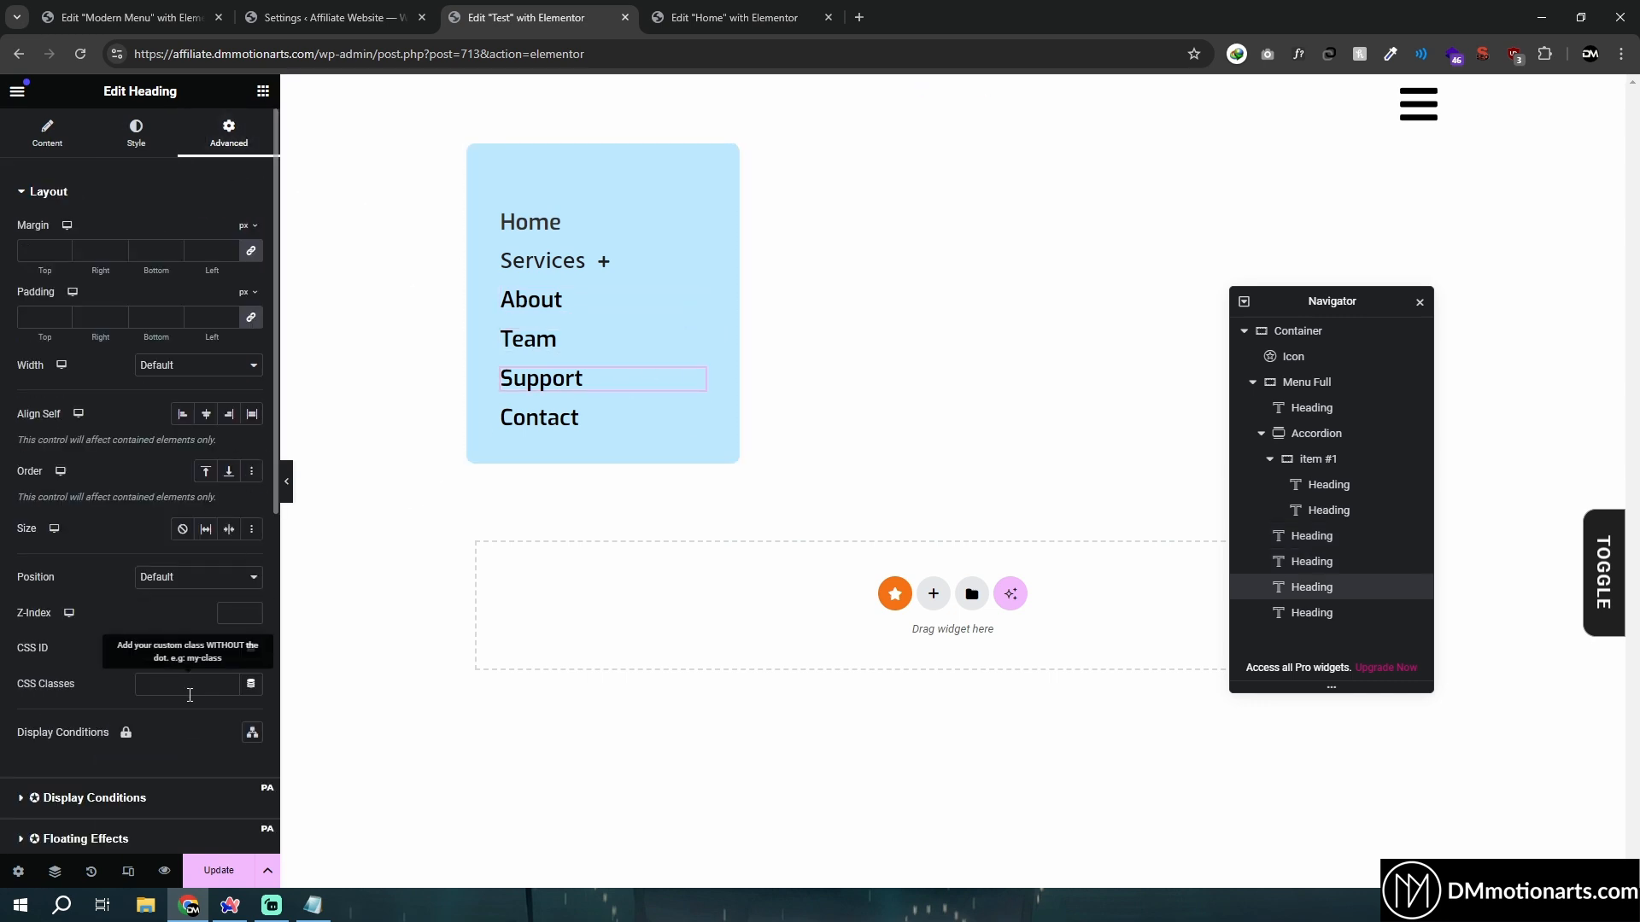
left_click(183, 680)
type("dm-menu-list-1")
left_click(696, 417)
left_click(233, 137)
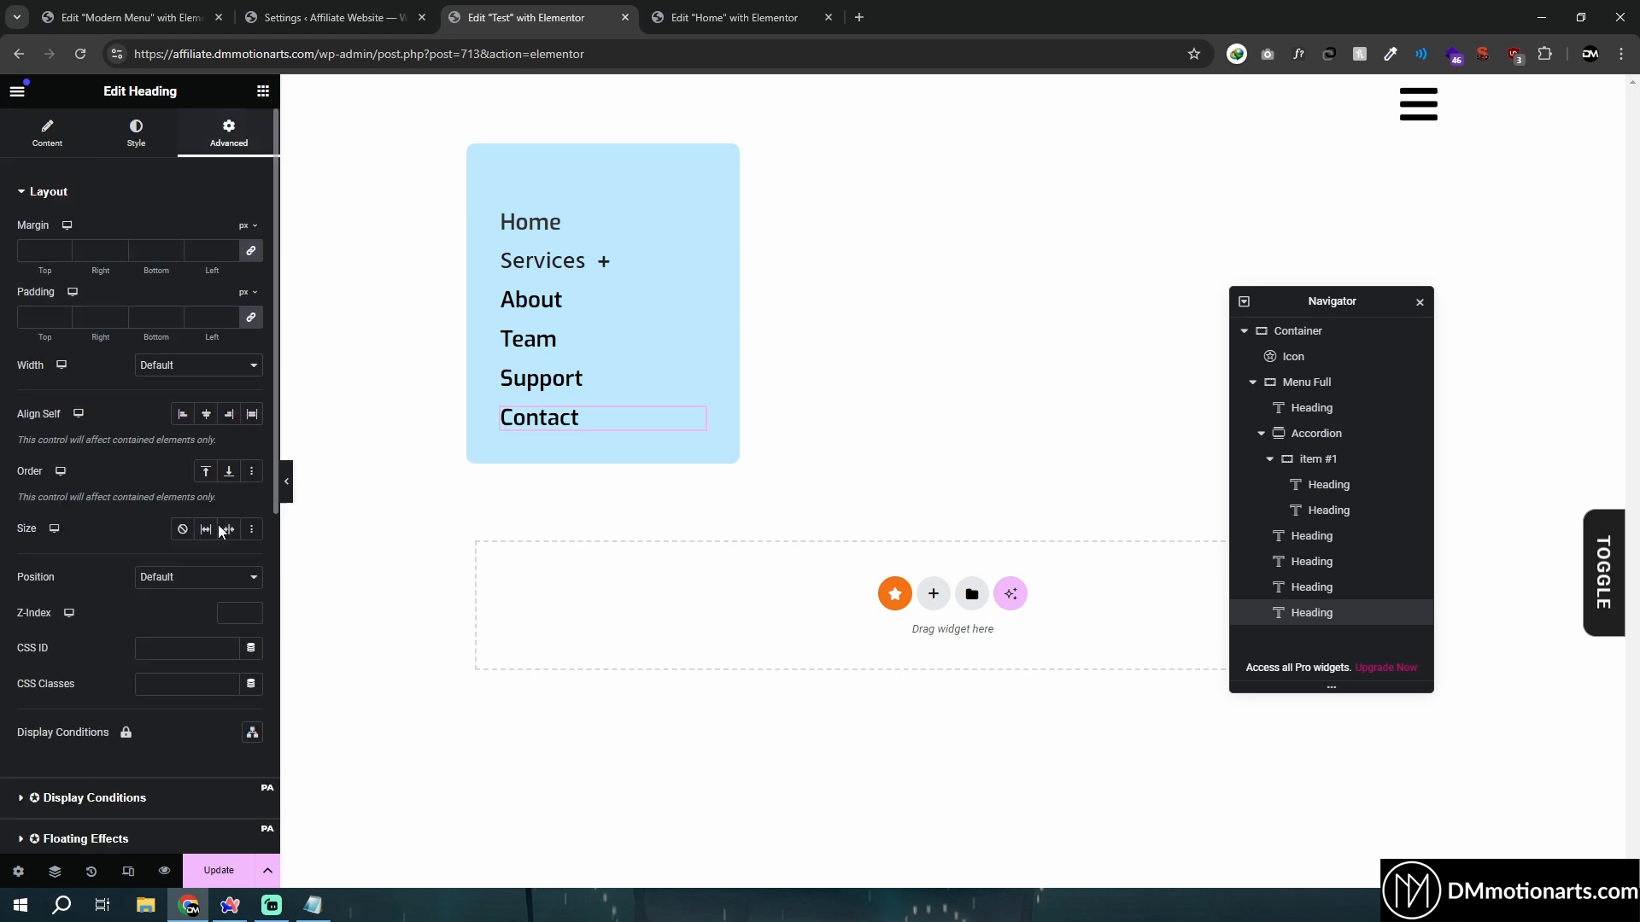
left_click(183, 683)
type("dm-menu-list-1")
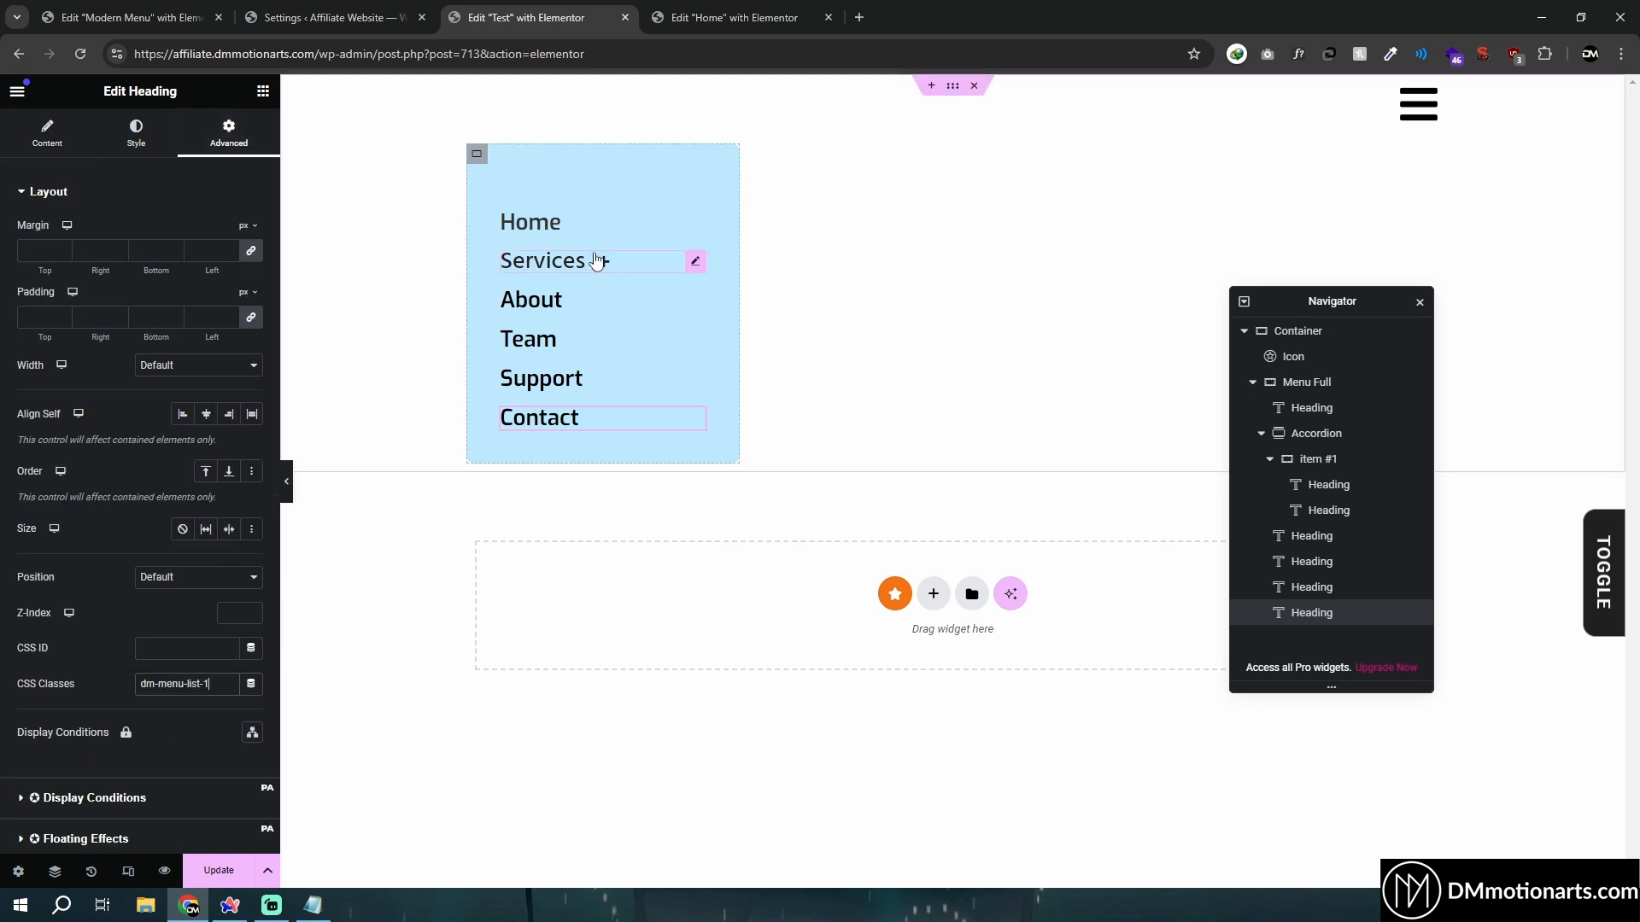
Duplicate the Services accordion and inspect the item settings of the original one
left_click(588, 262)
left_click(674, 267)
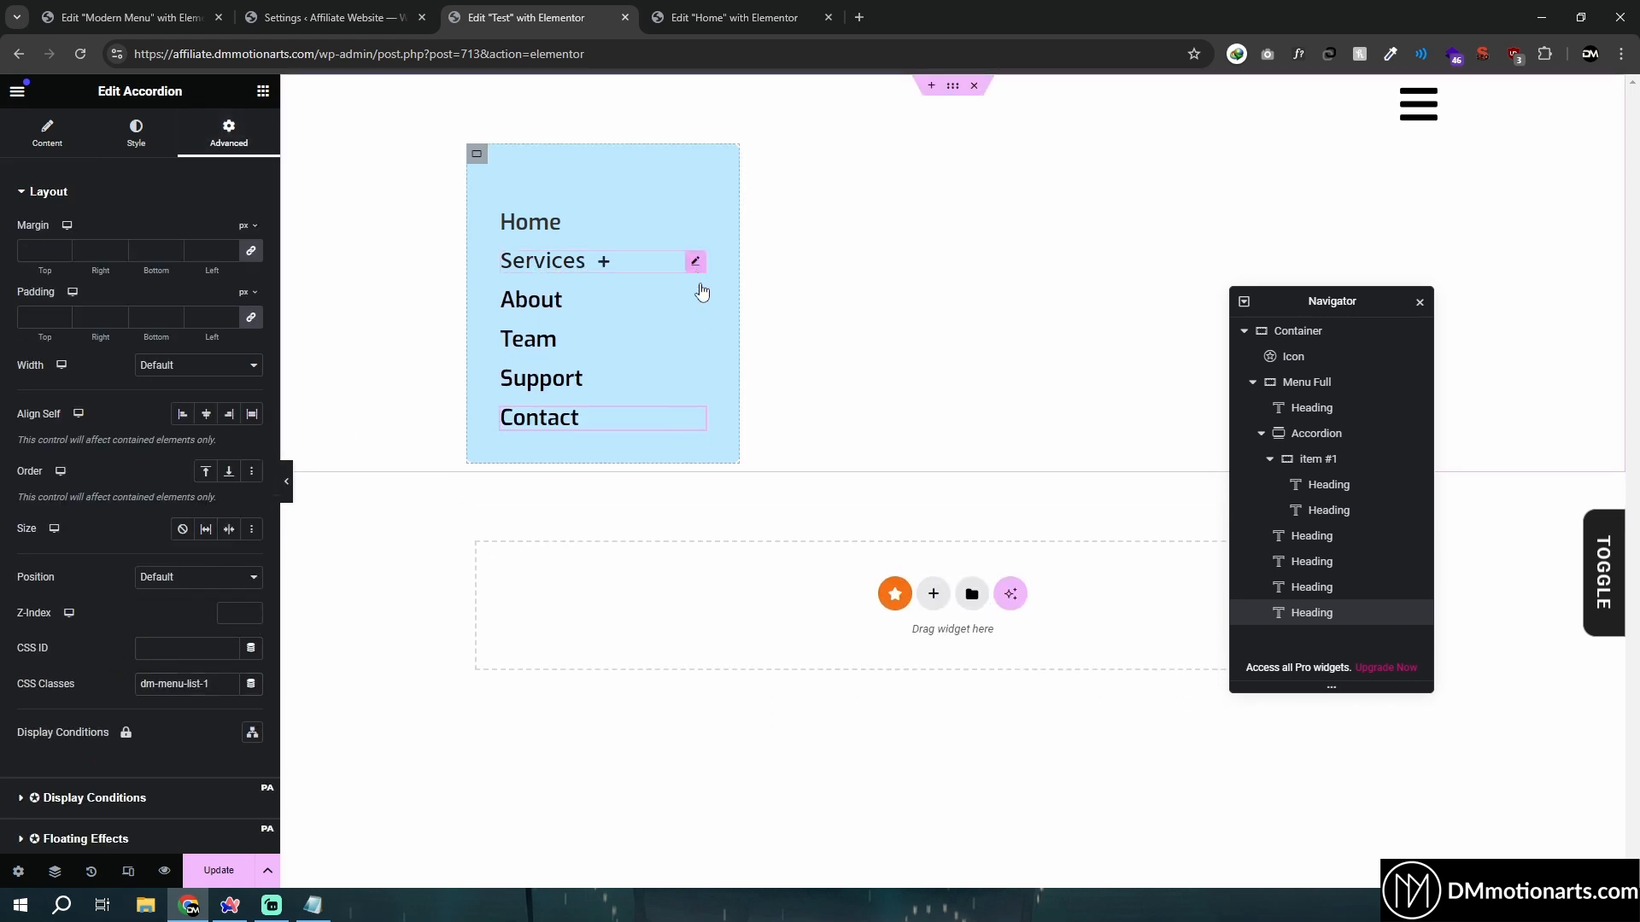
right_click(699, 288)
left_click(709, 308)
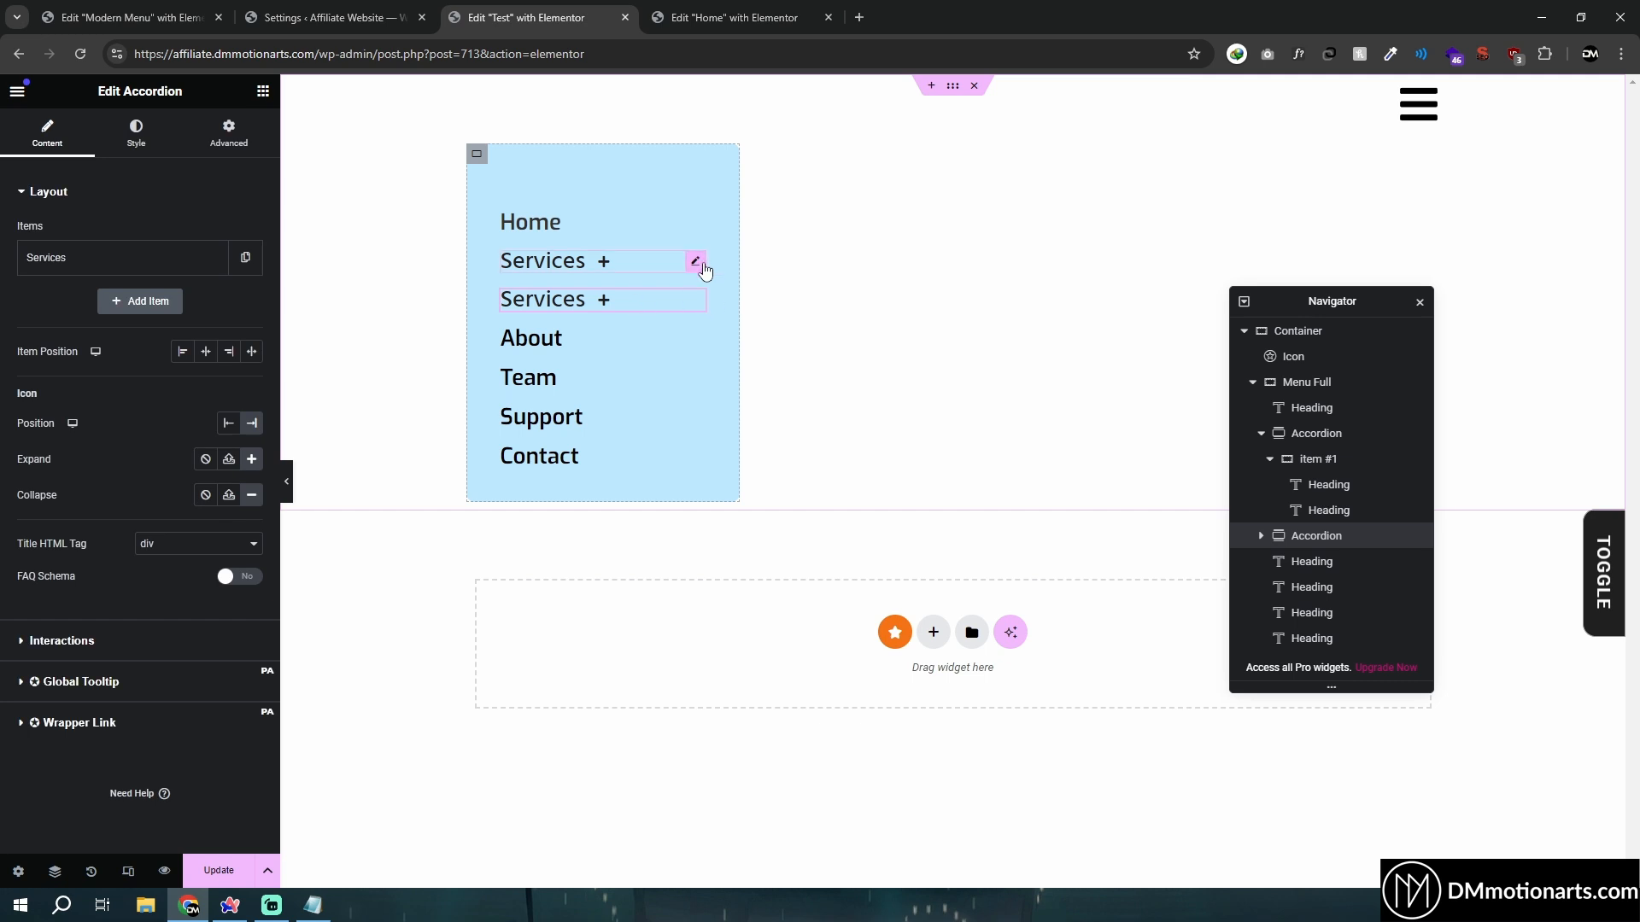
left_click(695, 263)
left_click(22, 154)
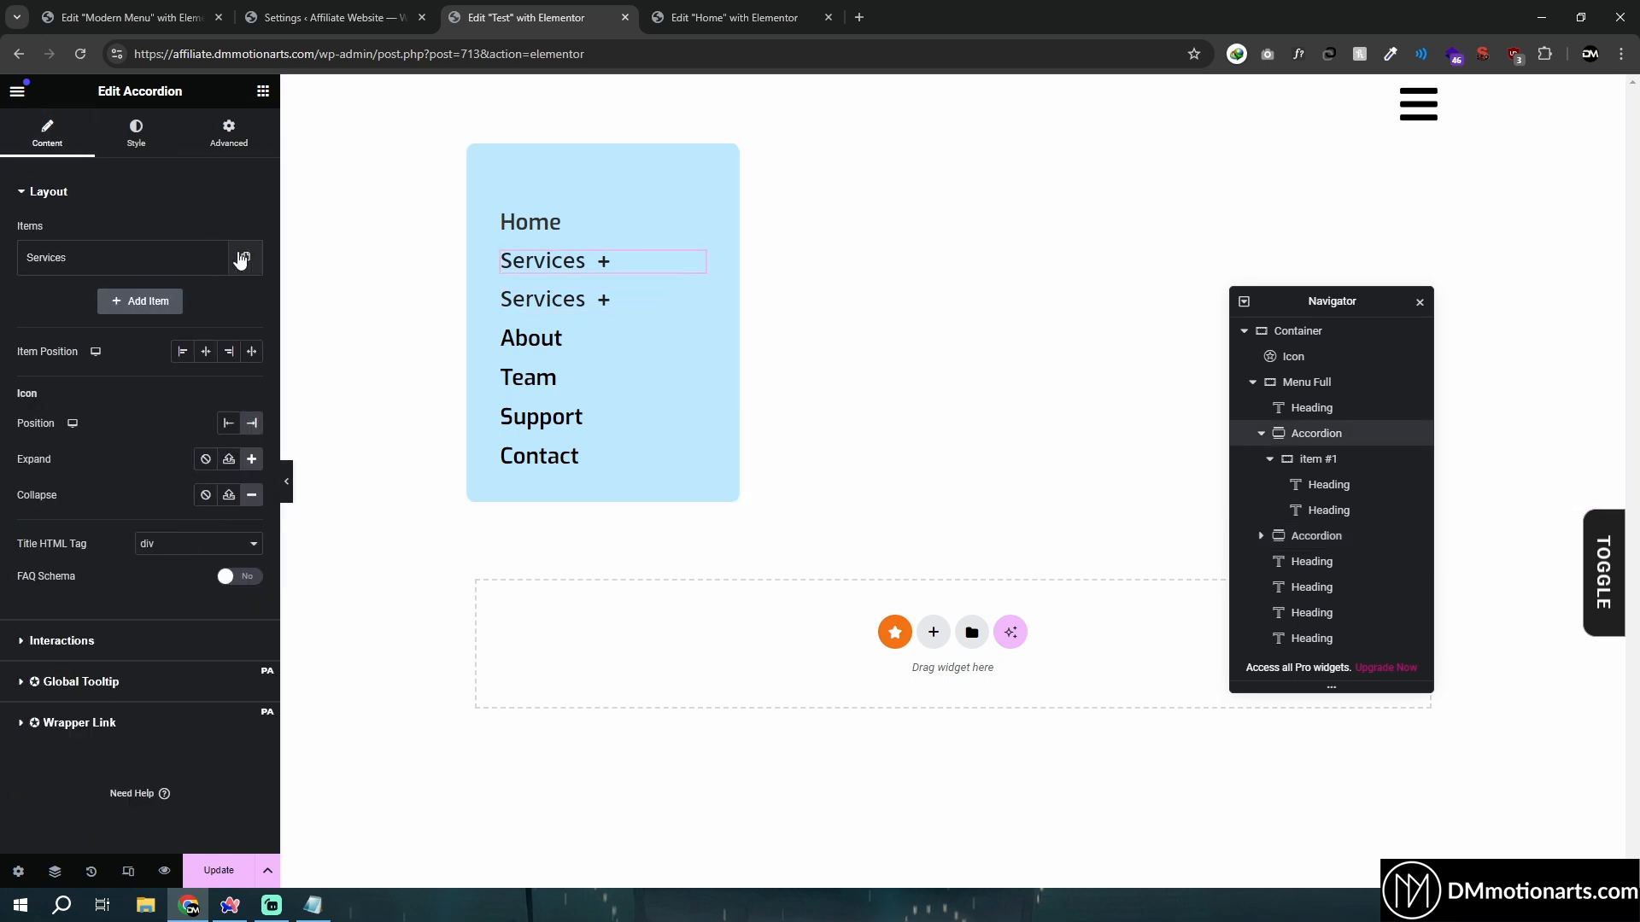
left_click(245, 258)
left_click(253, 305)
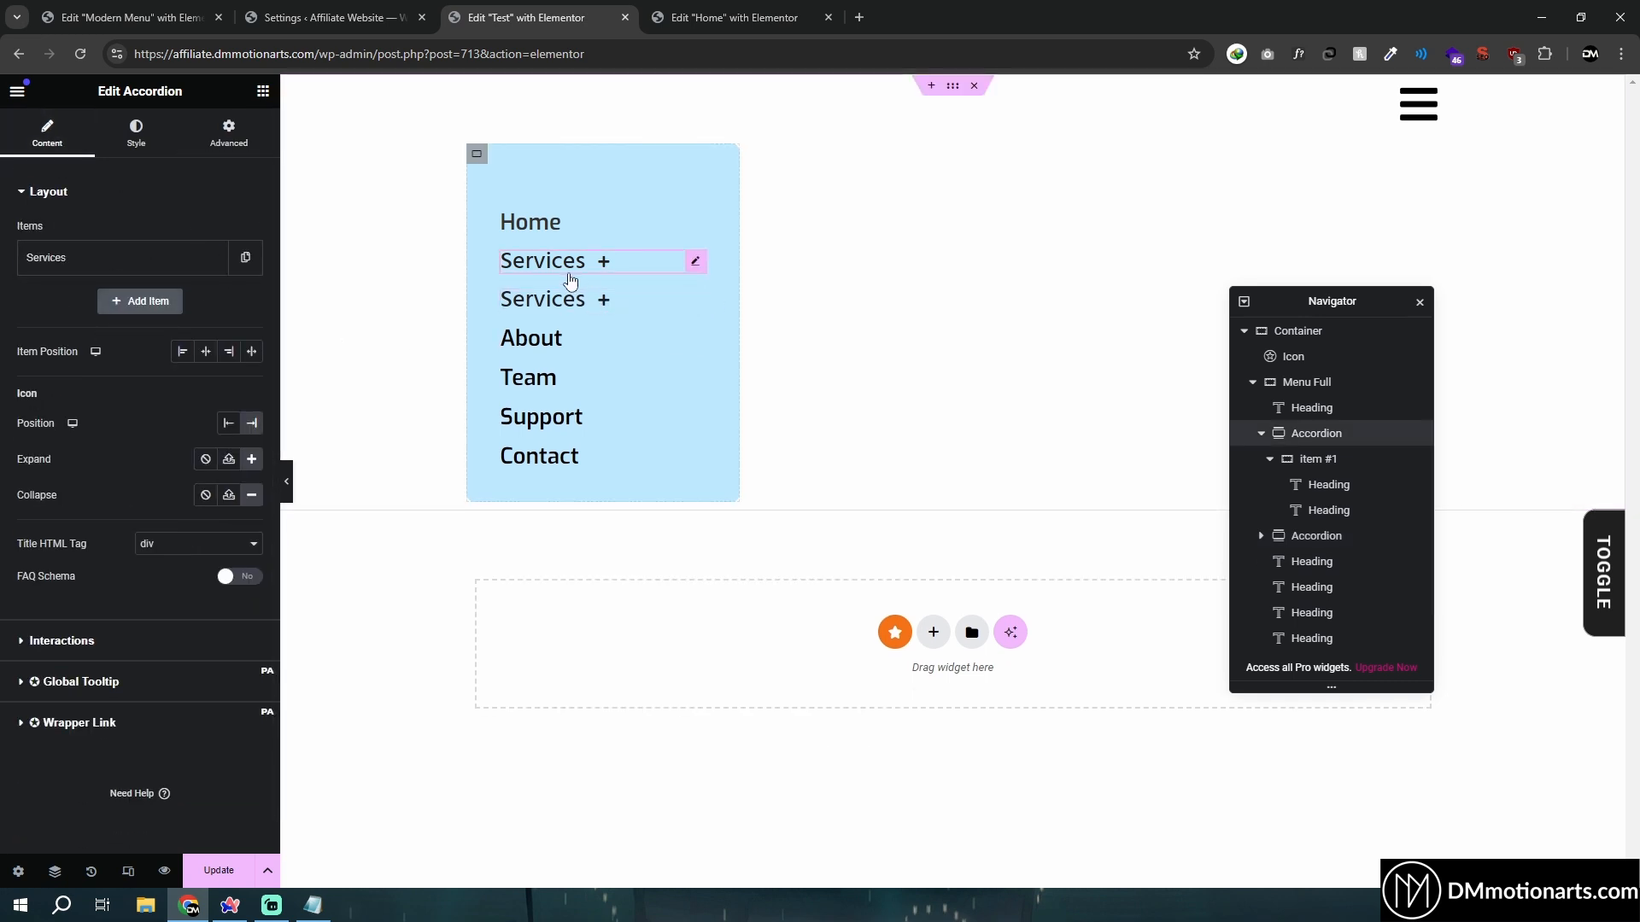
Delete the duplicate Services accordion below the original
right_click(702, 305)
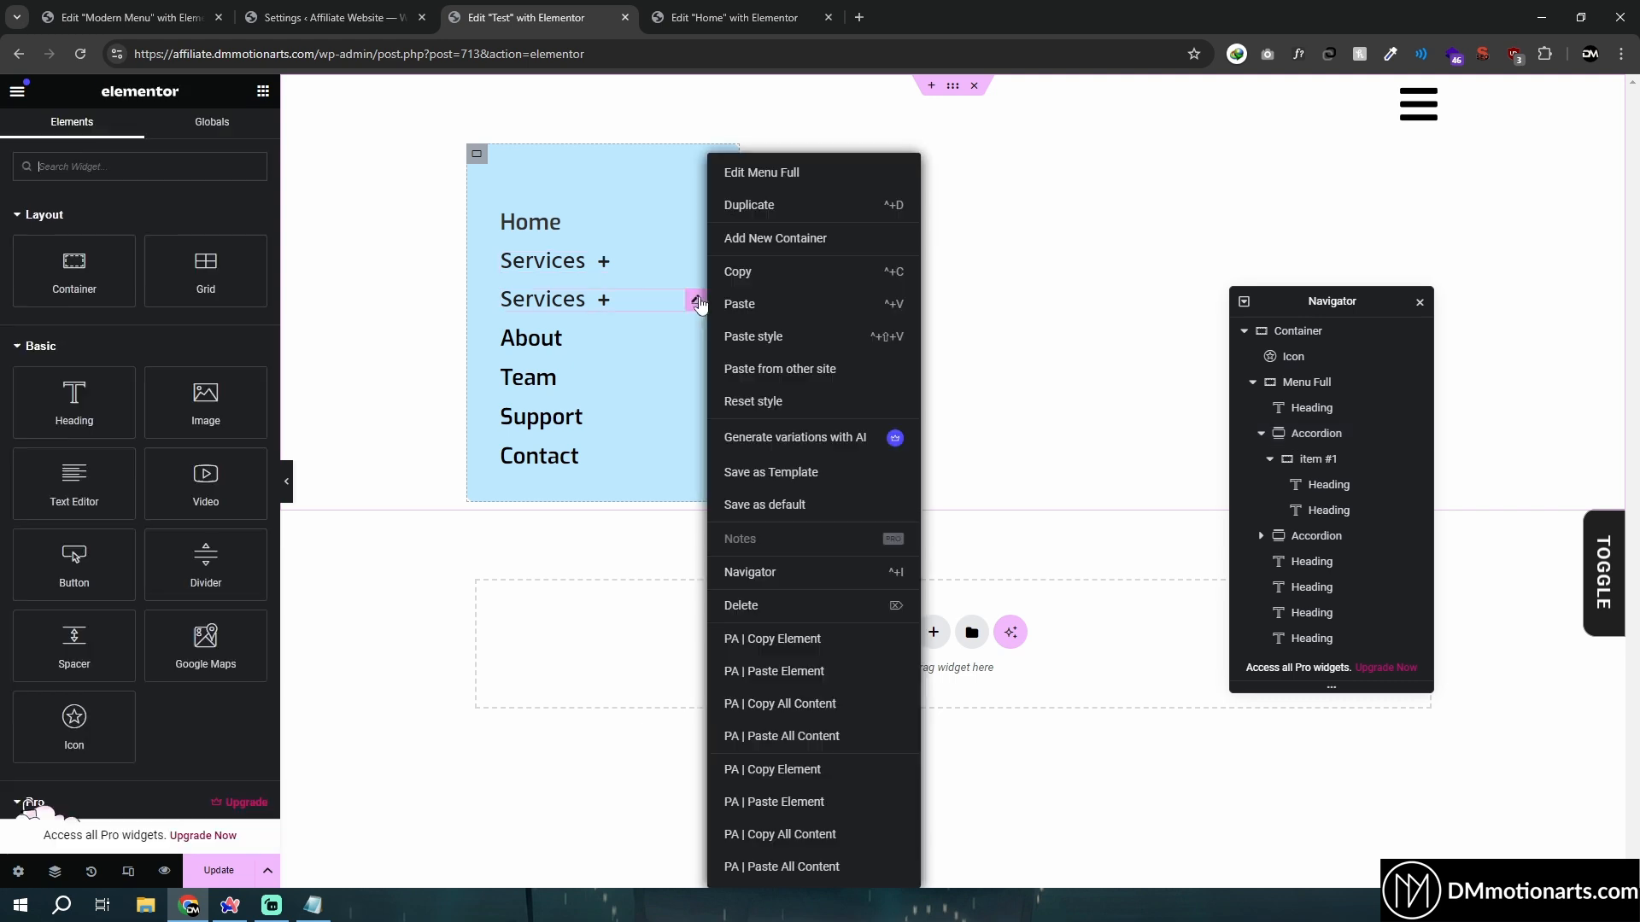
right_click(695, 302)
left_click(726, 606)
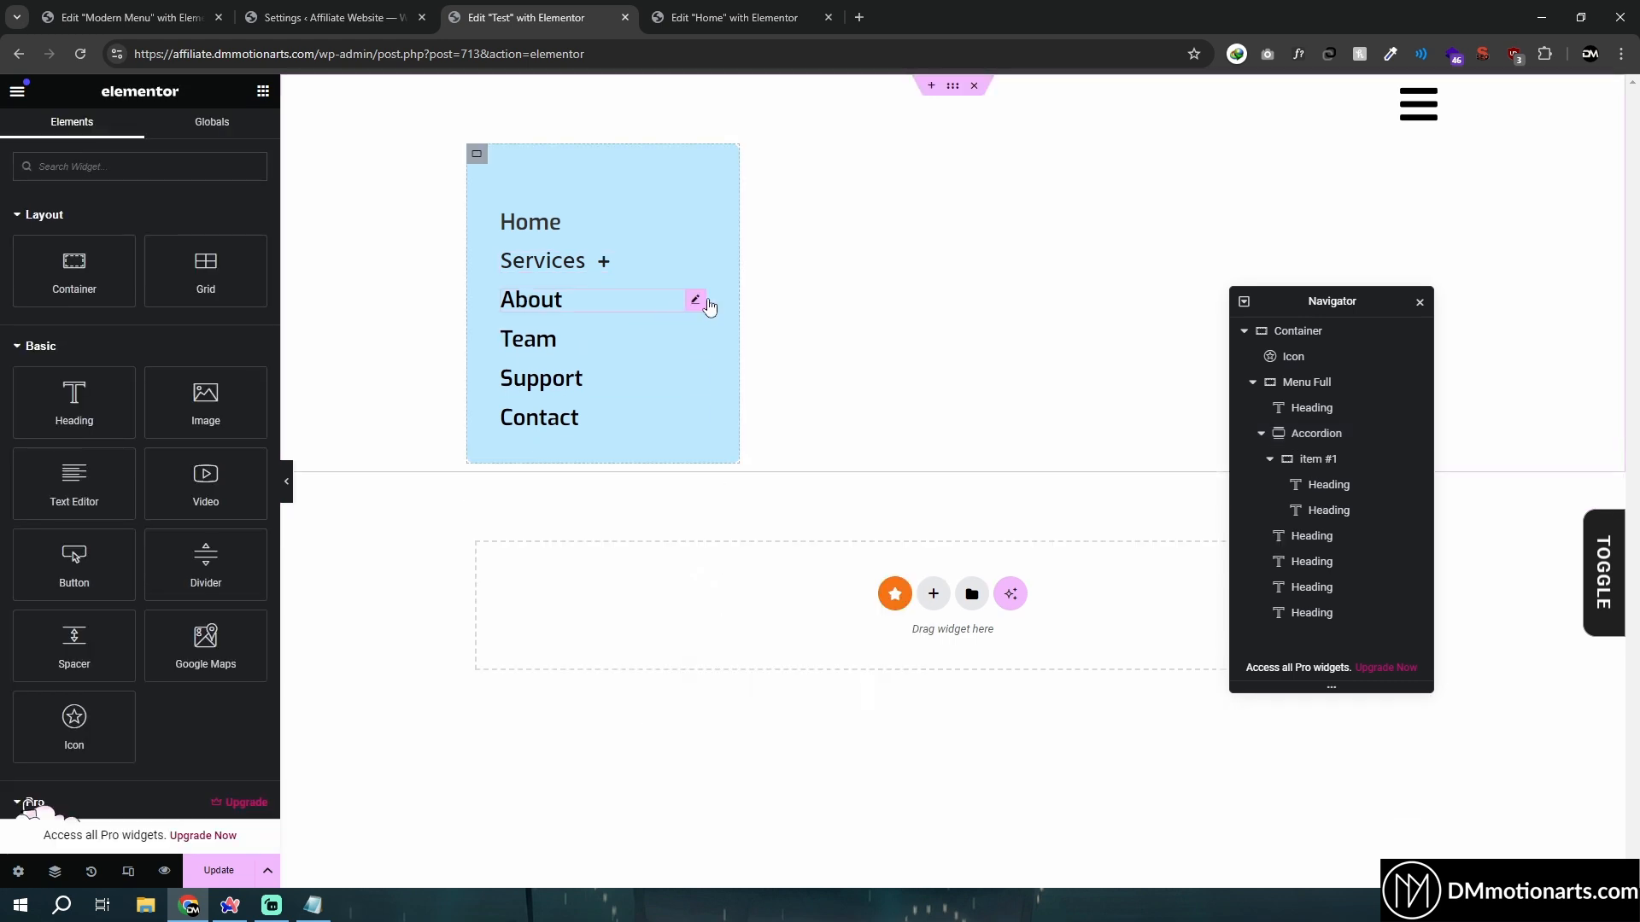
Set the Services accordion header title's normal color to black and save the page
left_click(696, 261)
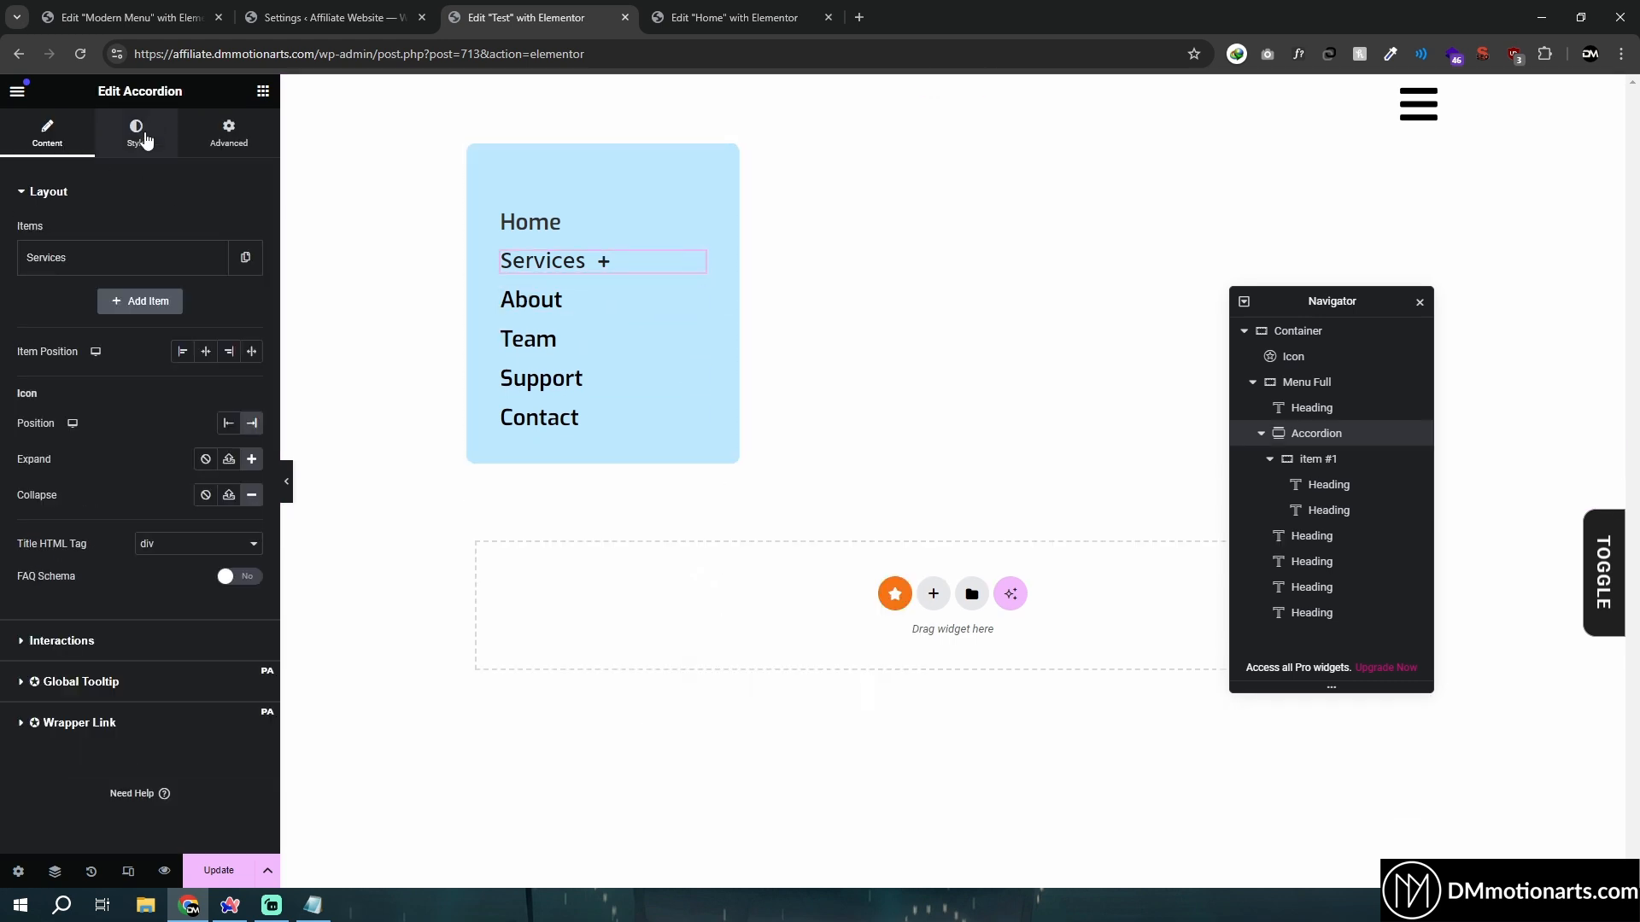
left_click(138, 132)
left_click(53, 625)
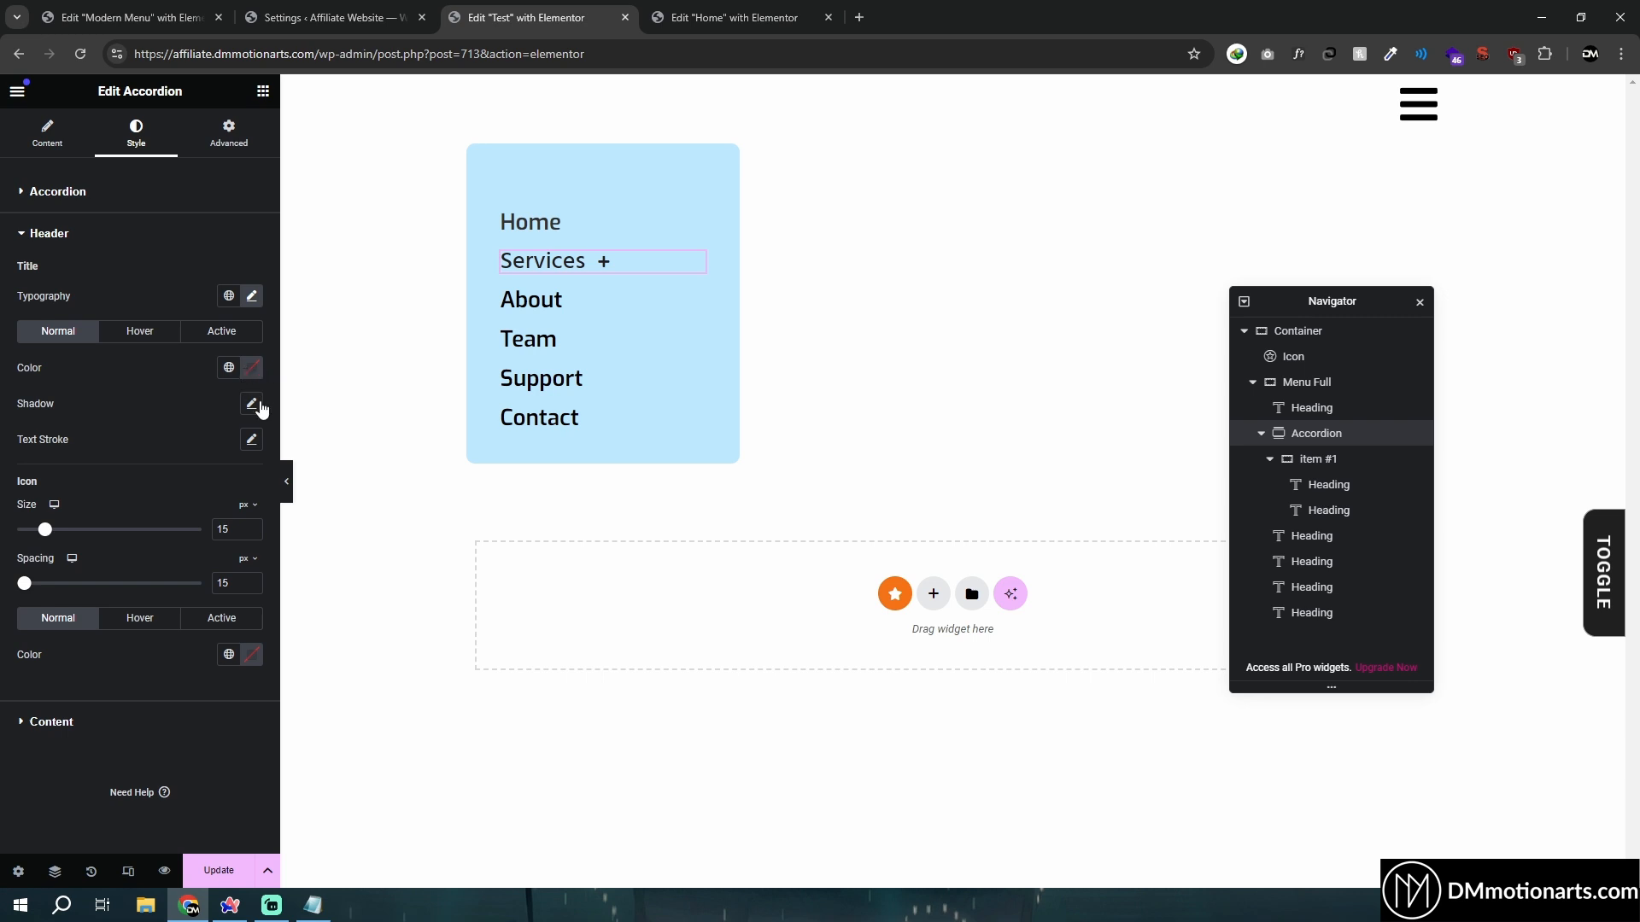
left_click(252, 367)
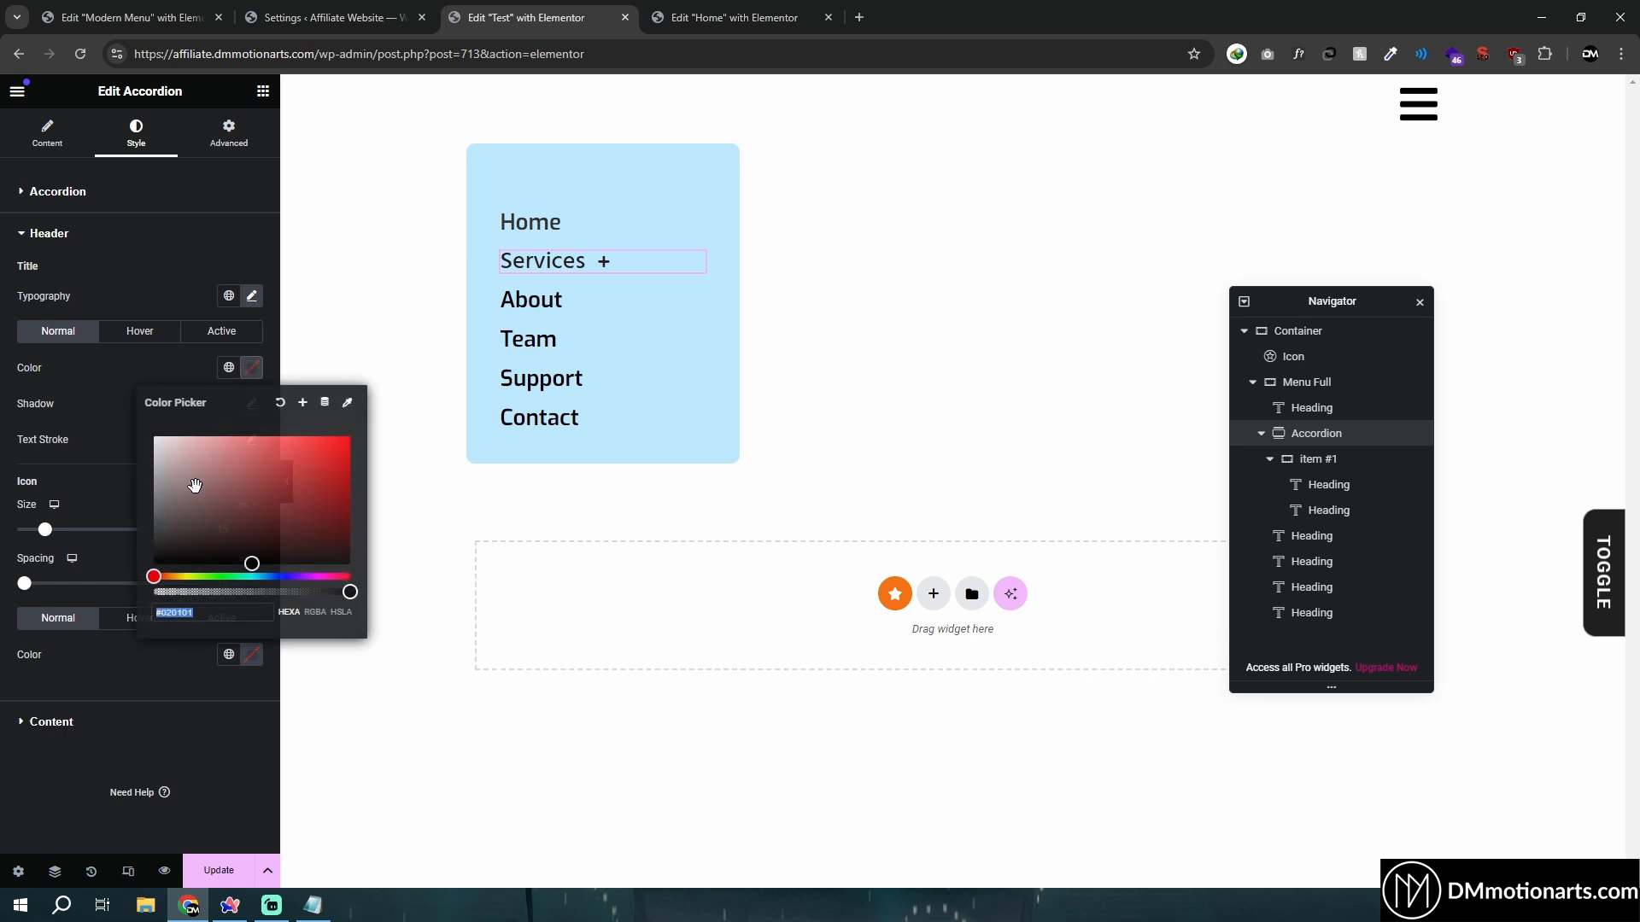
left_click(182, 771)
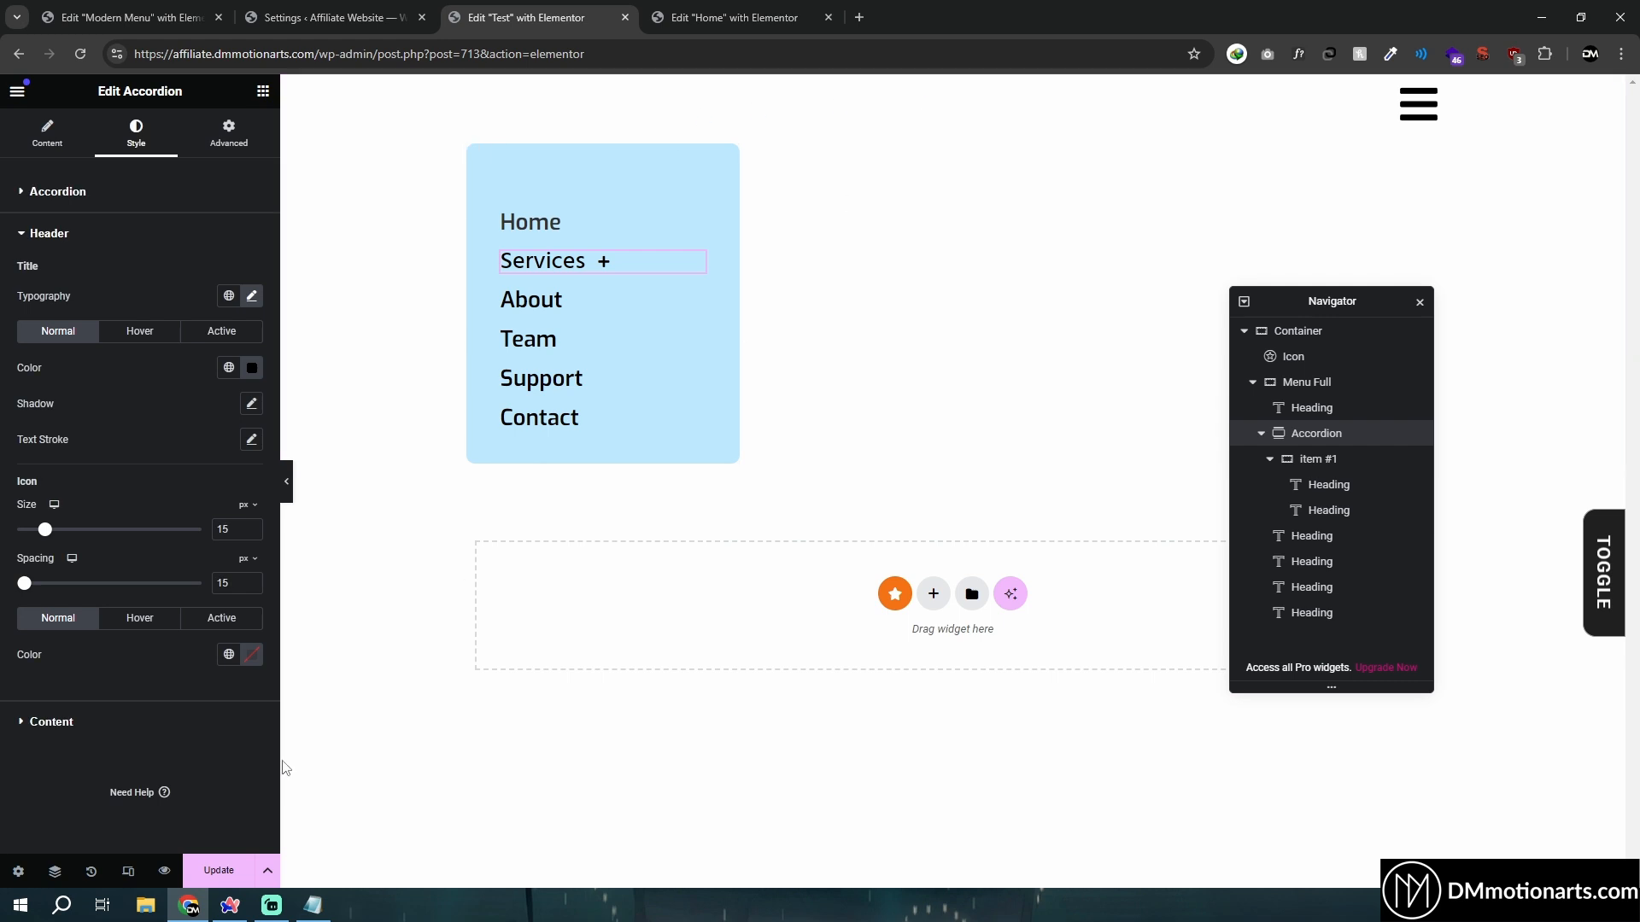
left_click(219, 871)
left_click(33, 231)
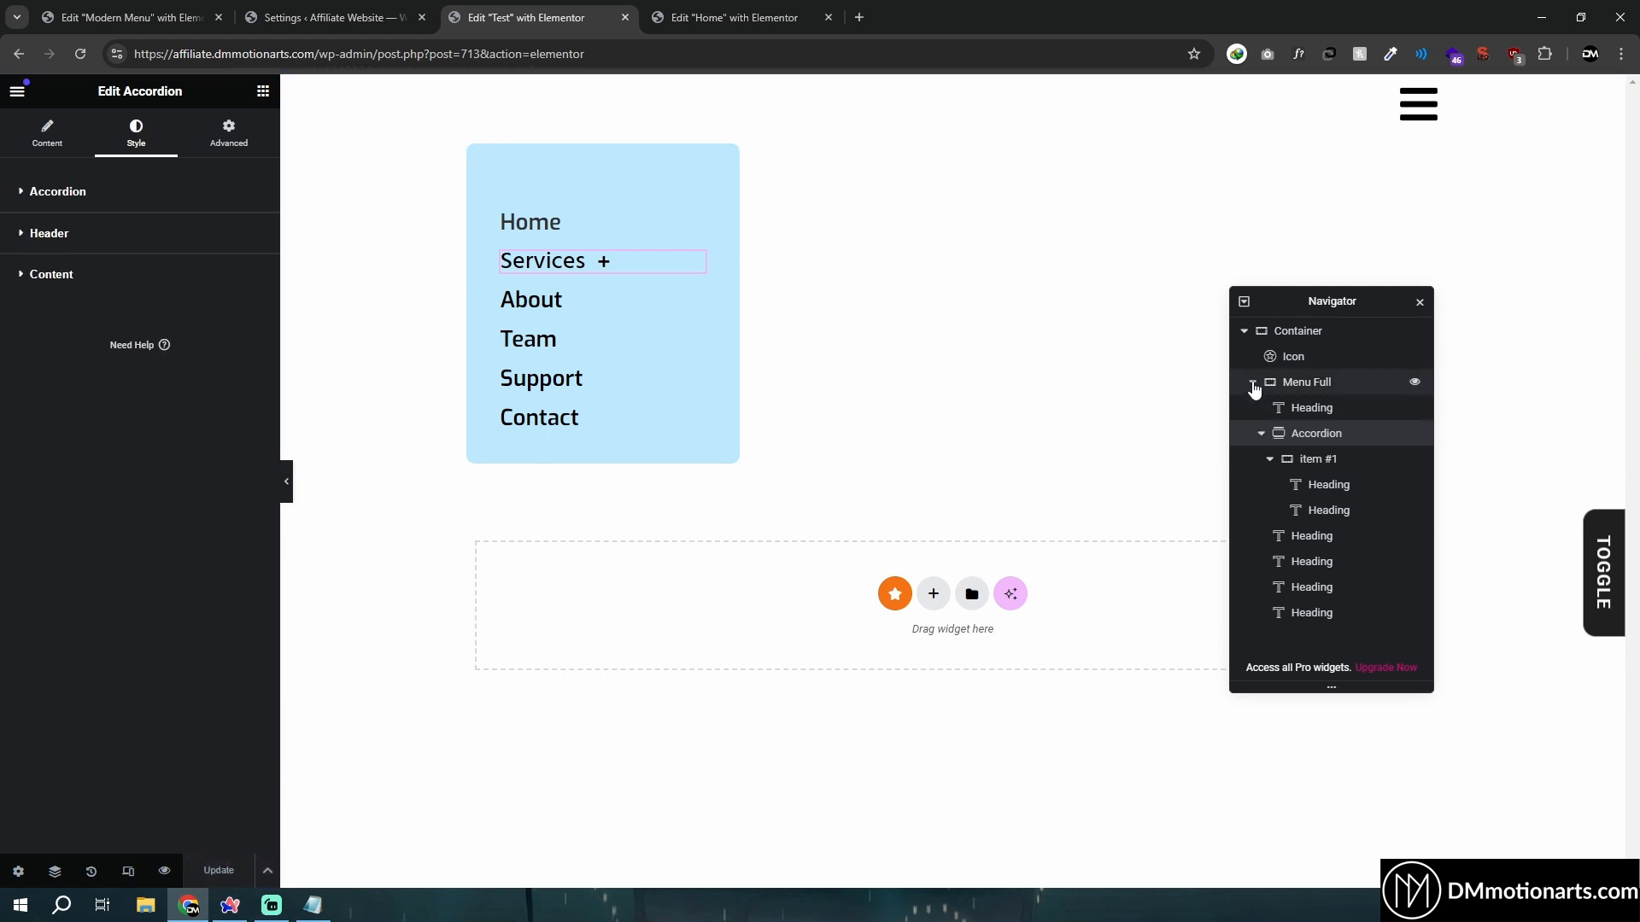
Try Absolute positioning on the Menu Full container, with its contents collapsed in the structure tree
left_click(1253, 383)
left_click(1260, 390)
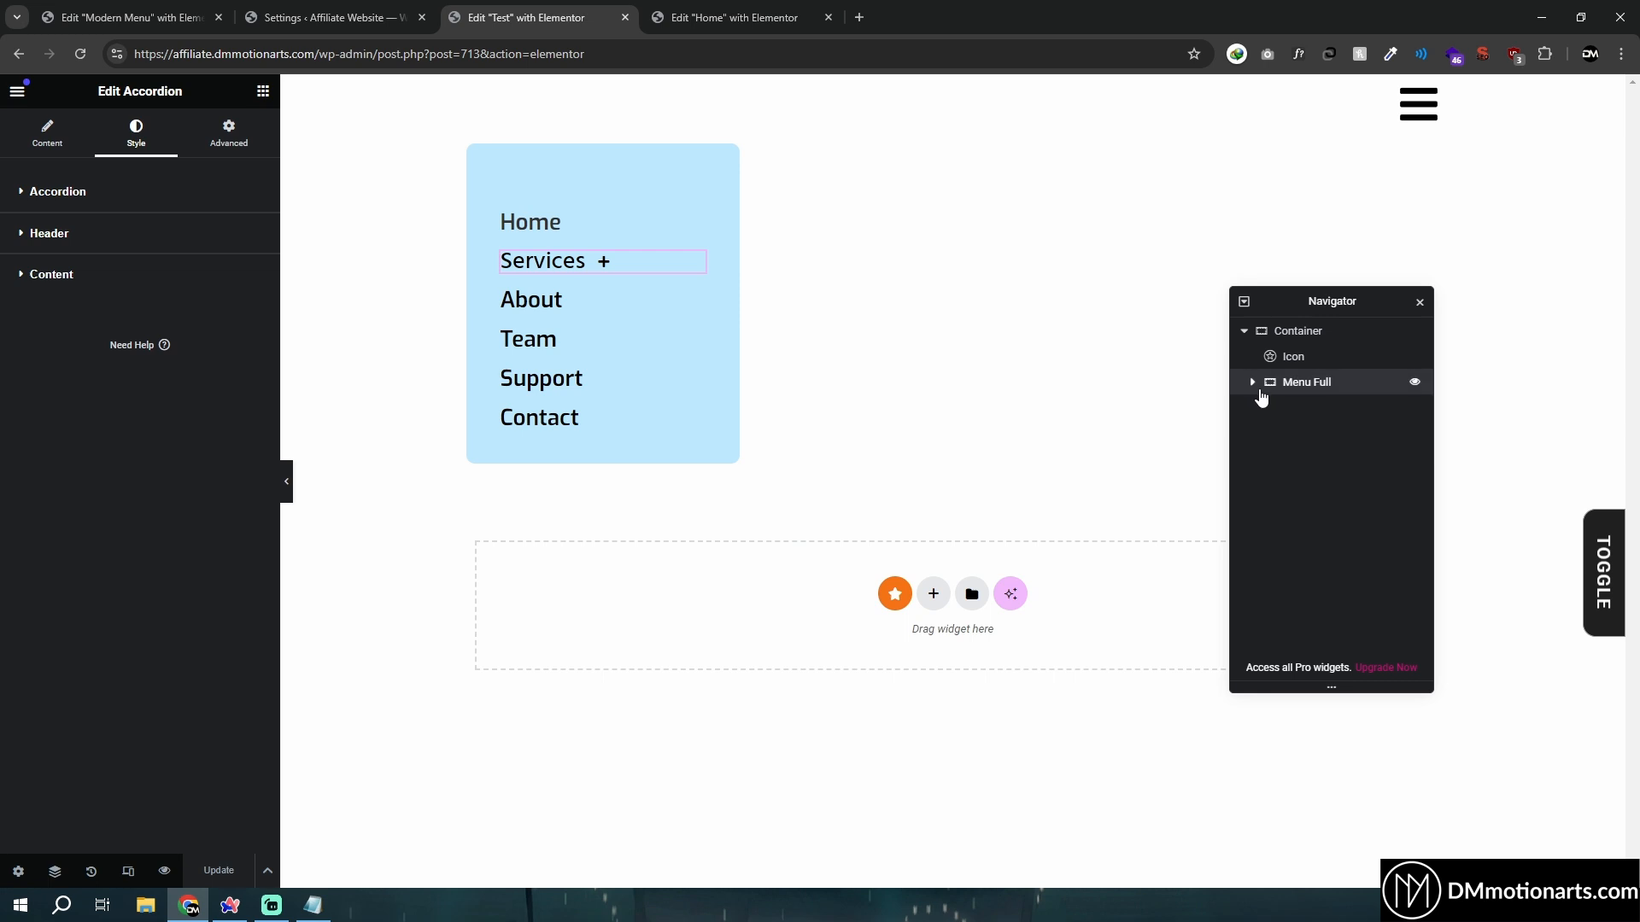
left_click(1252, 384)
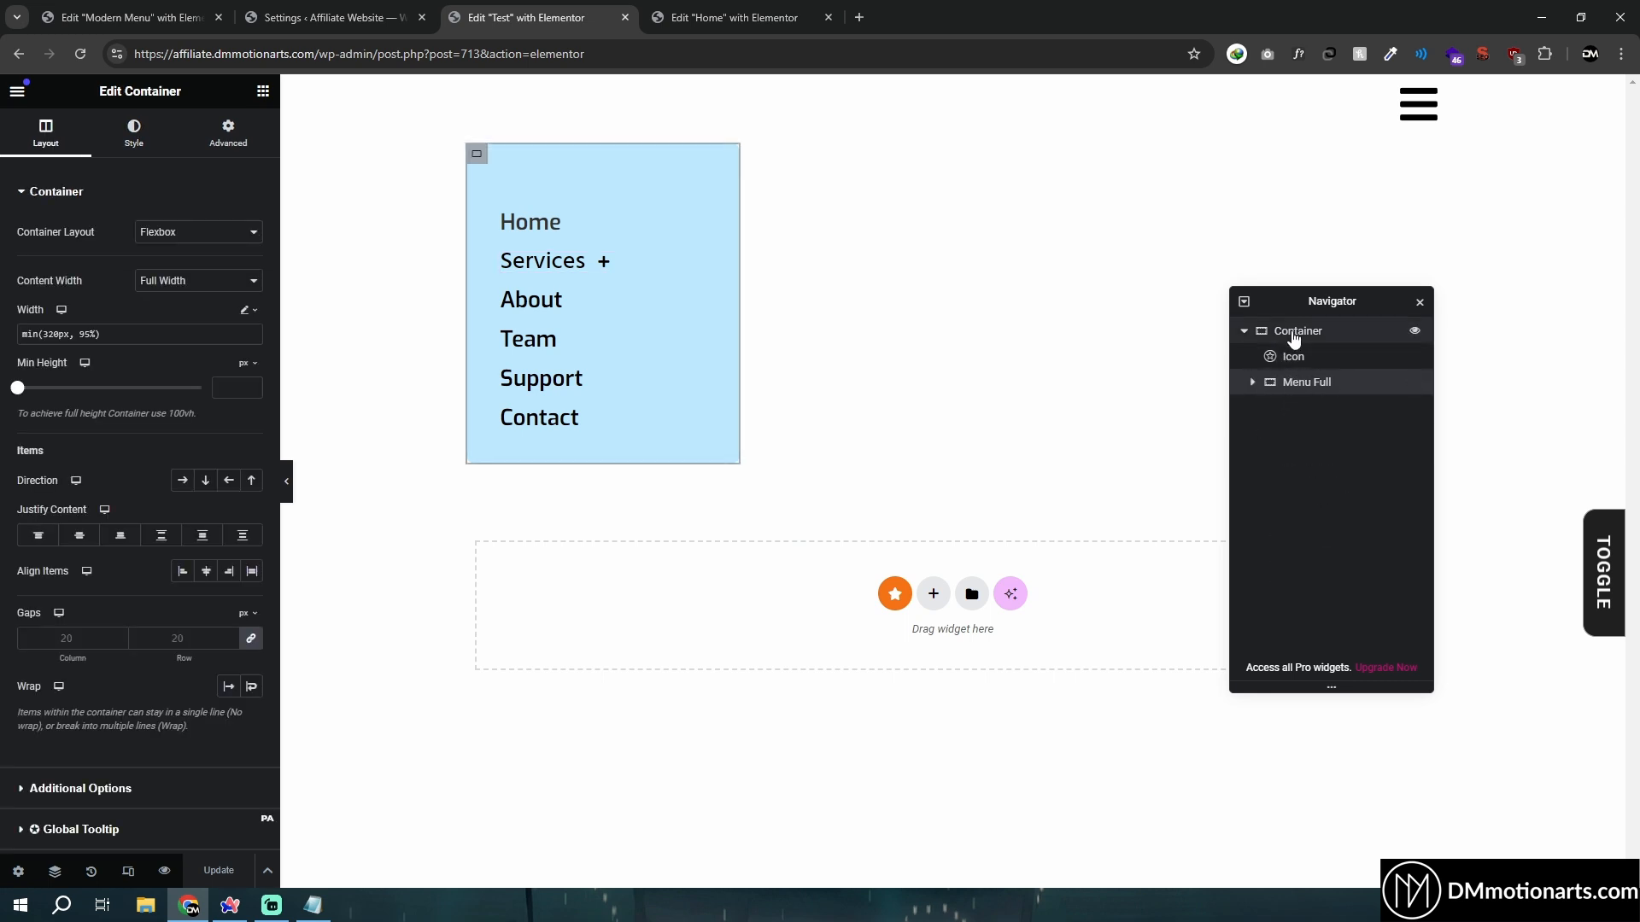
left_click(1293, 334)
left_click(1299, 382)
left_click(196, 152)
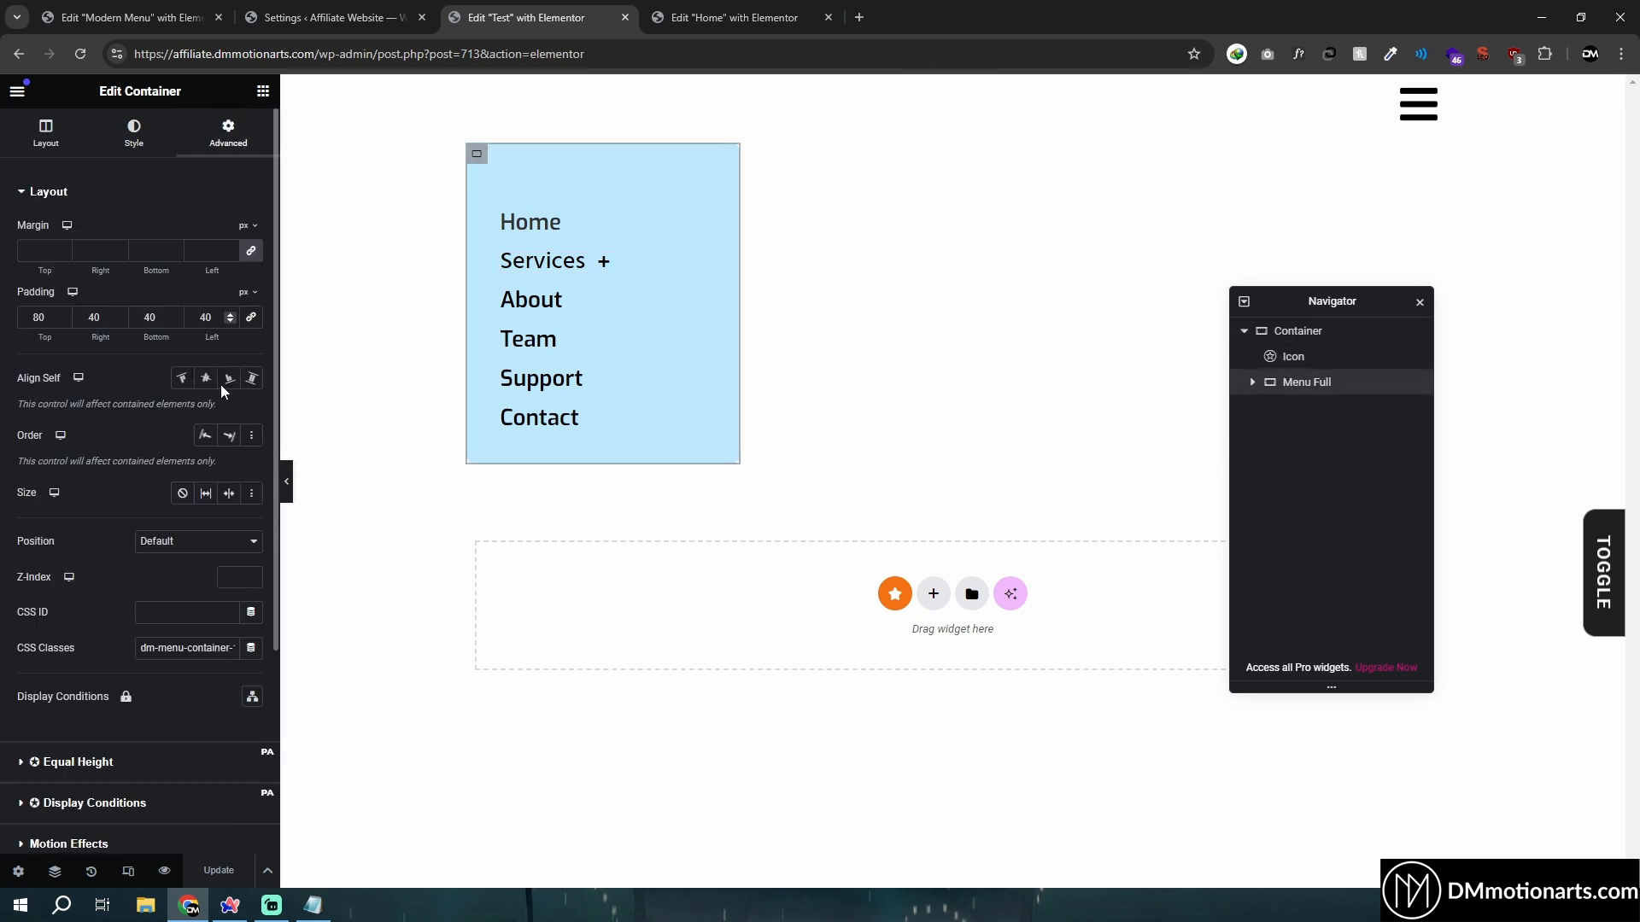
left_click(198, 543)
left_click(168, 584)
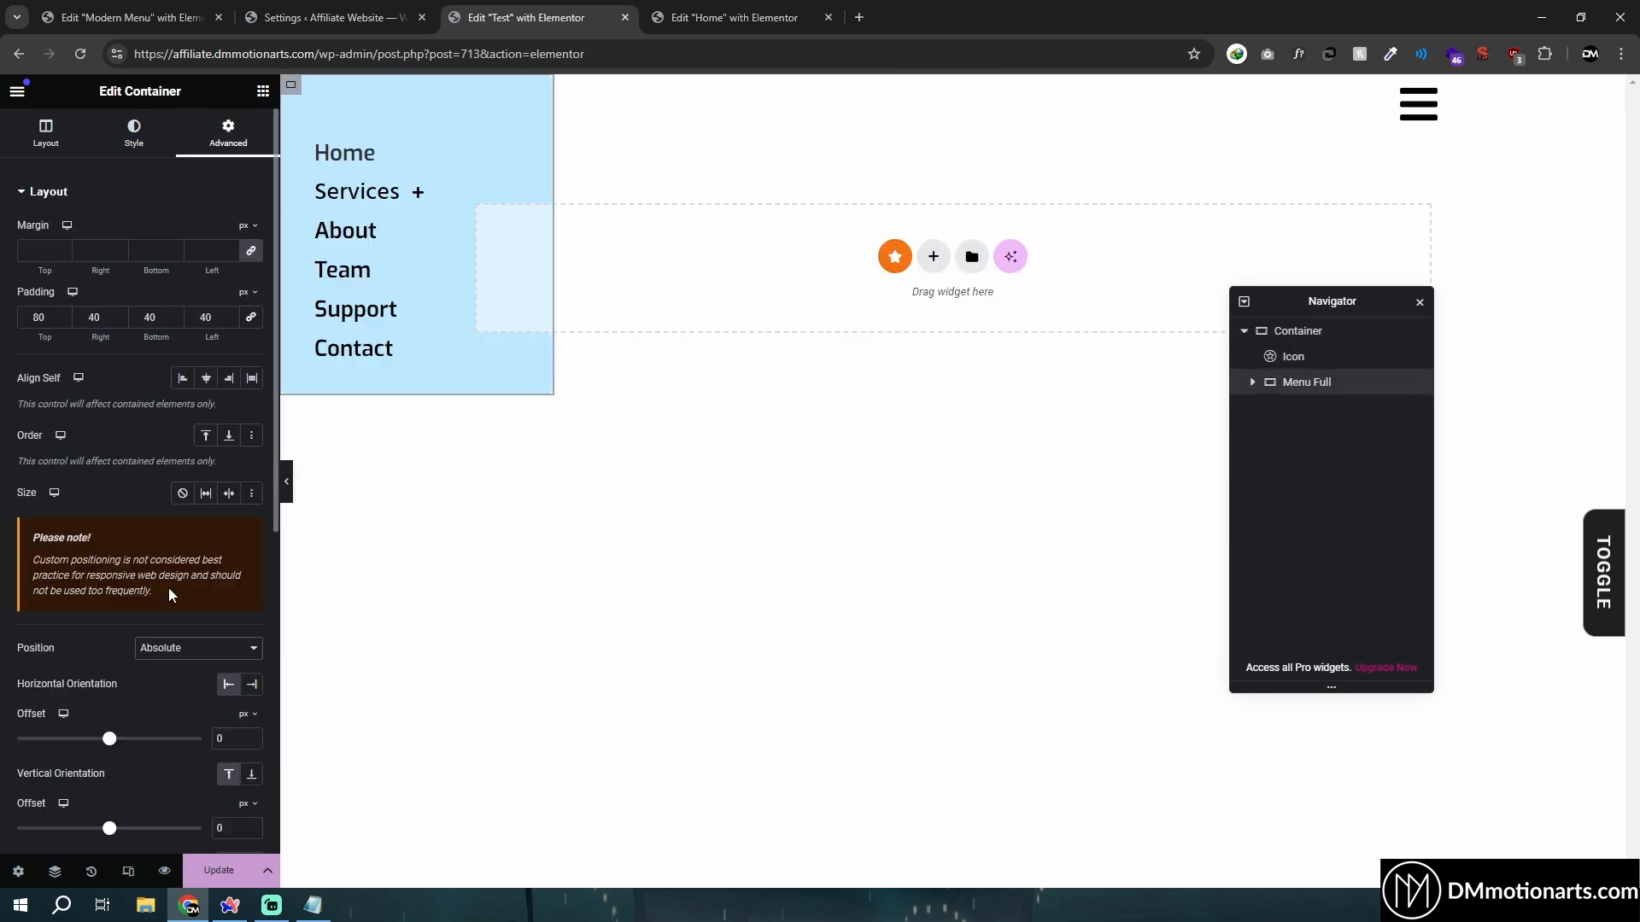
left_click(252, 684)
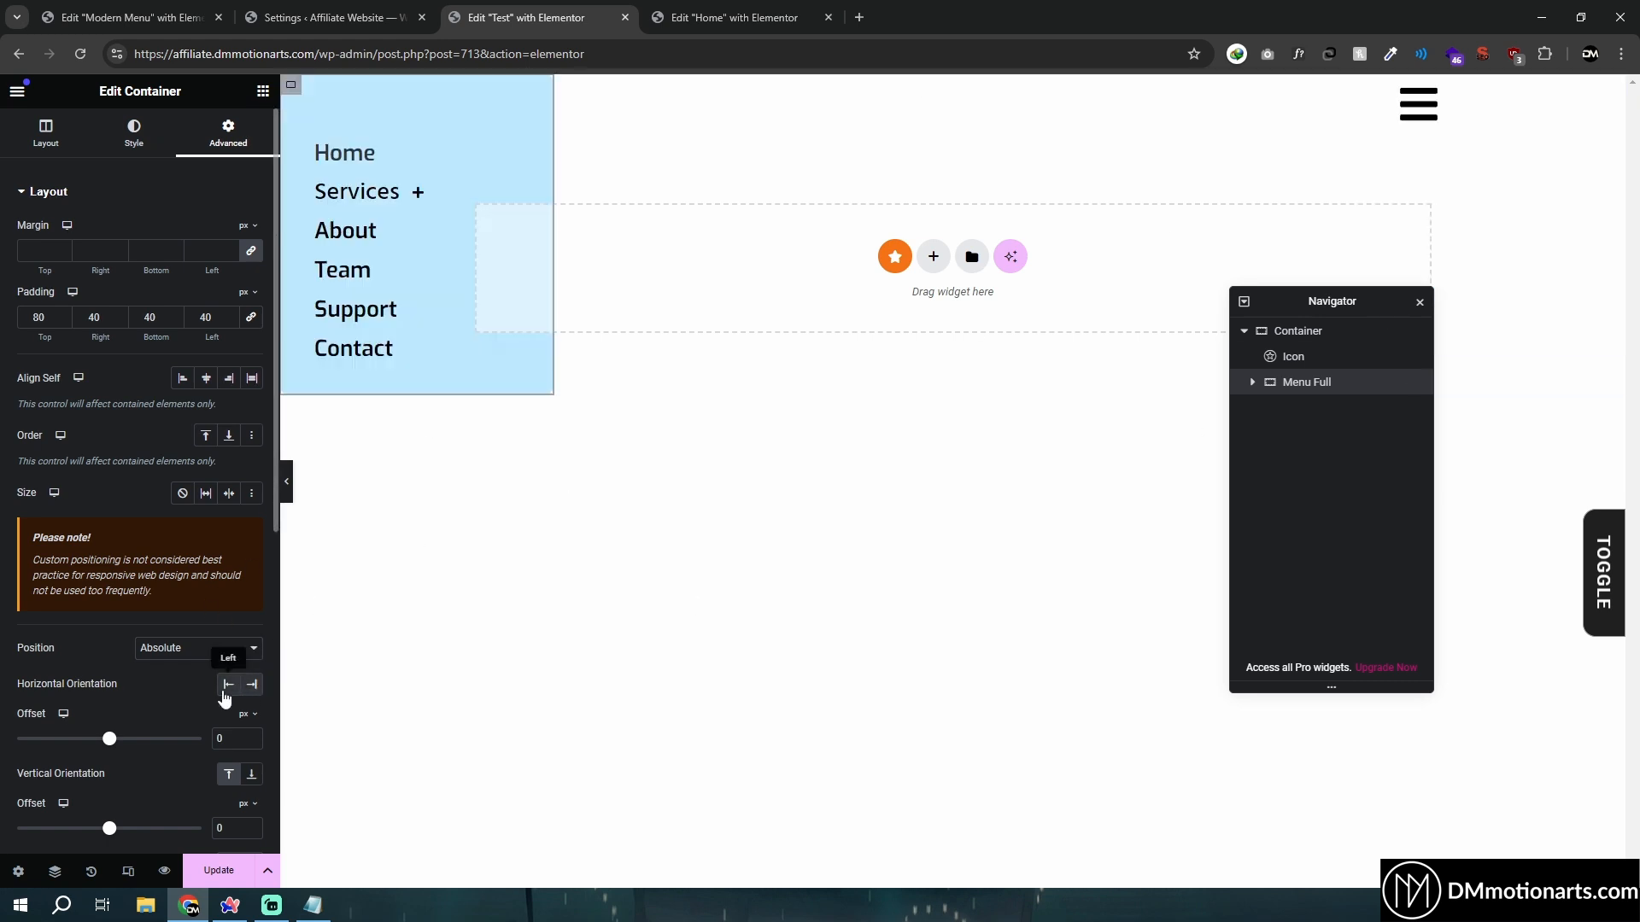
left_click(202, 650)
left_click(216, 657)
left_click(217, 657)
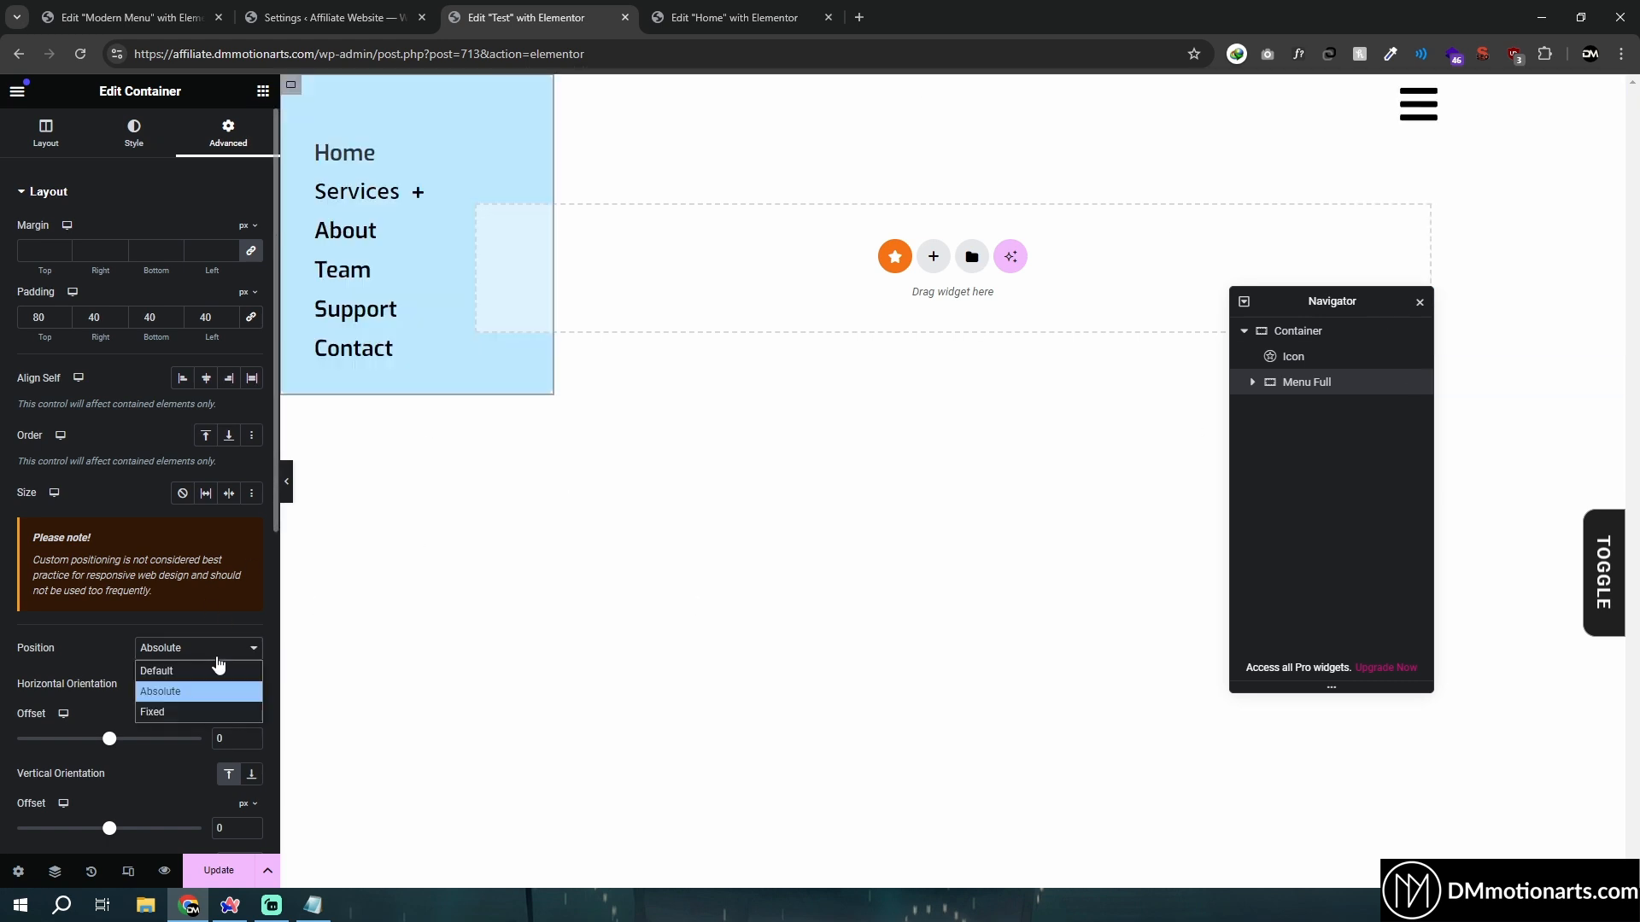
left_click(172, 688)
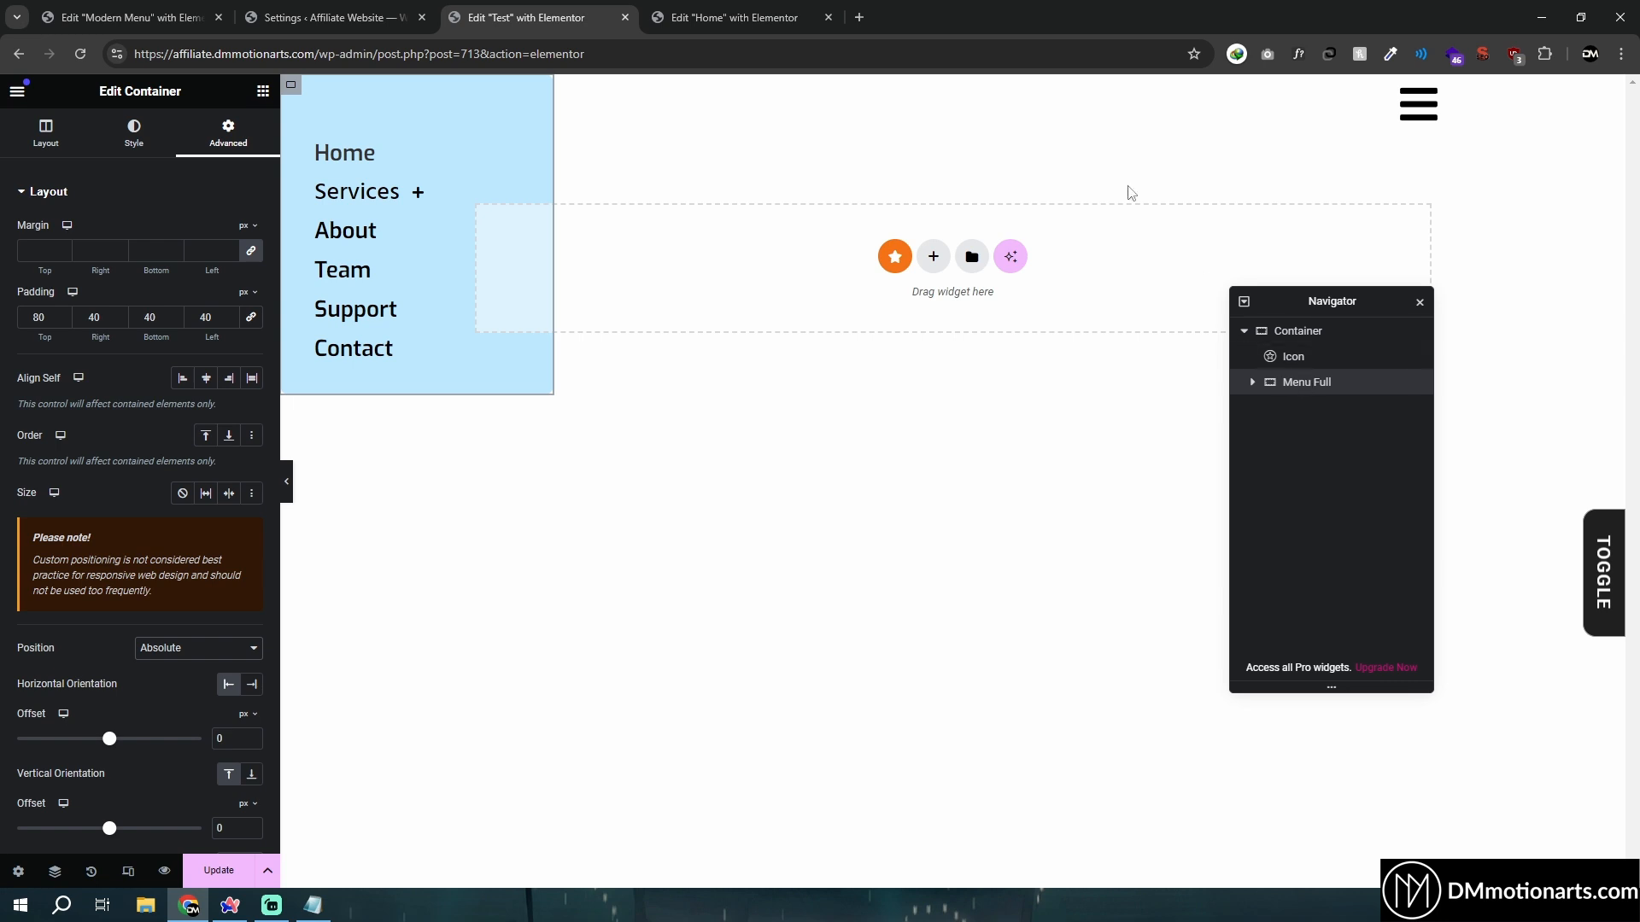
Reset the Menu Full container's position to Default
left_click(954, 87)
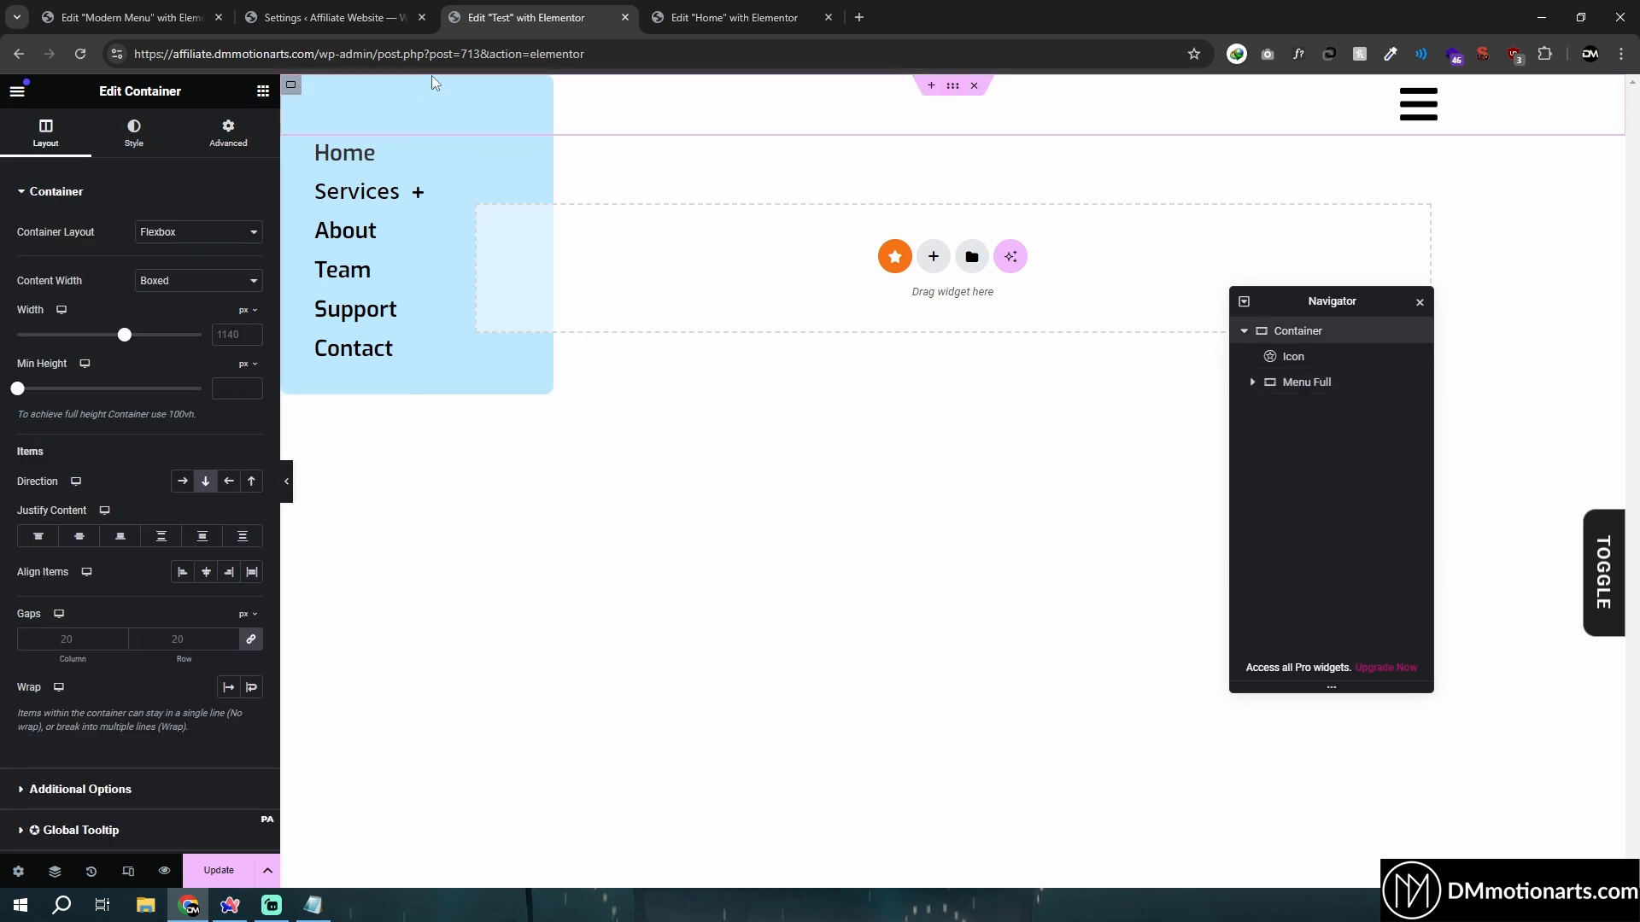
left_click(1307, 381)
left_click(197, 640)
left_click(153, 670)
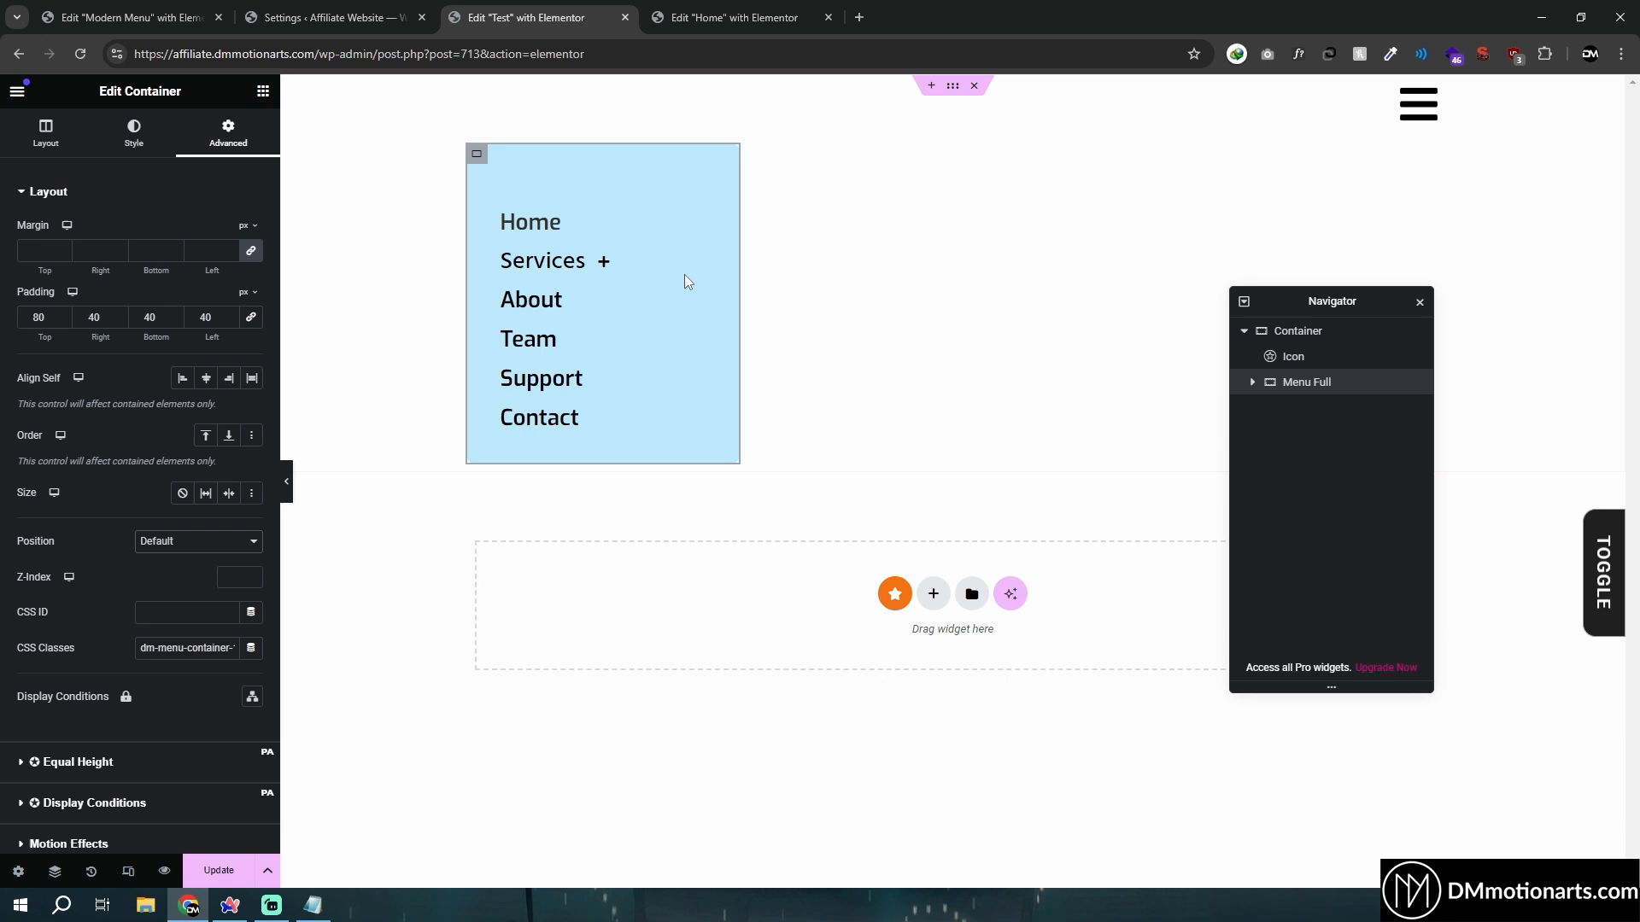
Add a new container inside the outer container and move the icon and Menu Full container into it
left_click(1298, 331)
left_click(262, 91)
left_click_drag(105, 242, 751, 282)
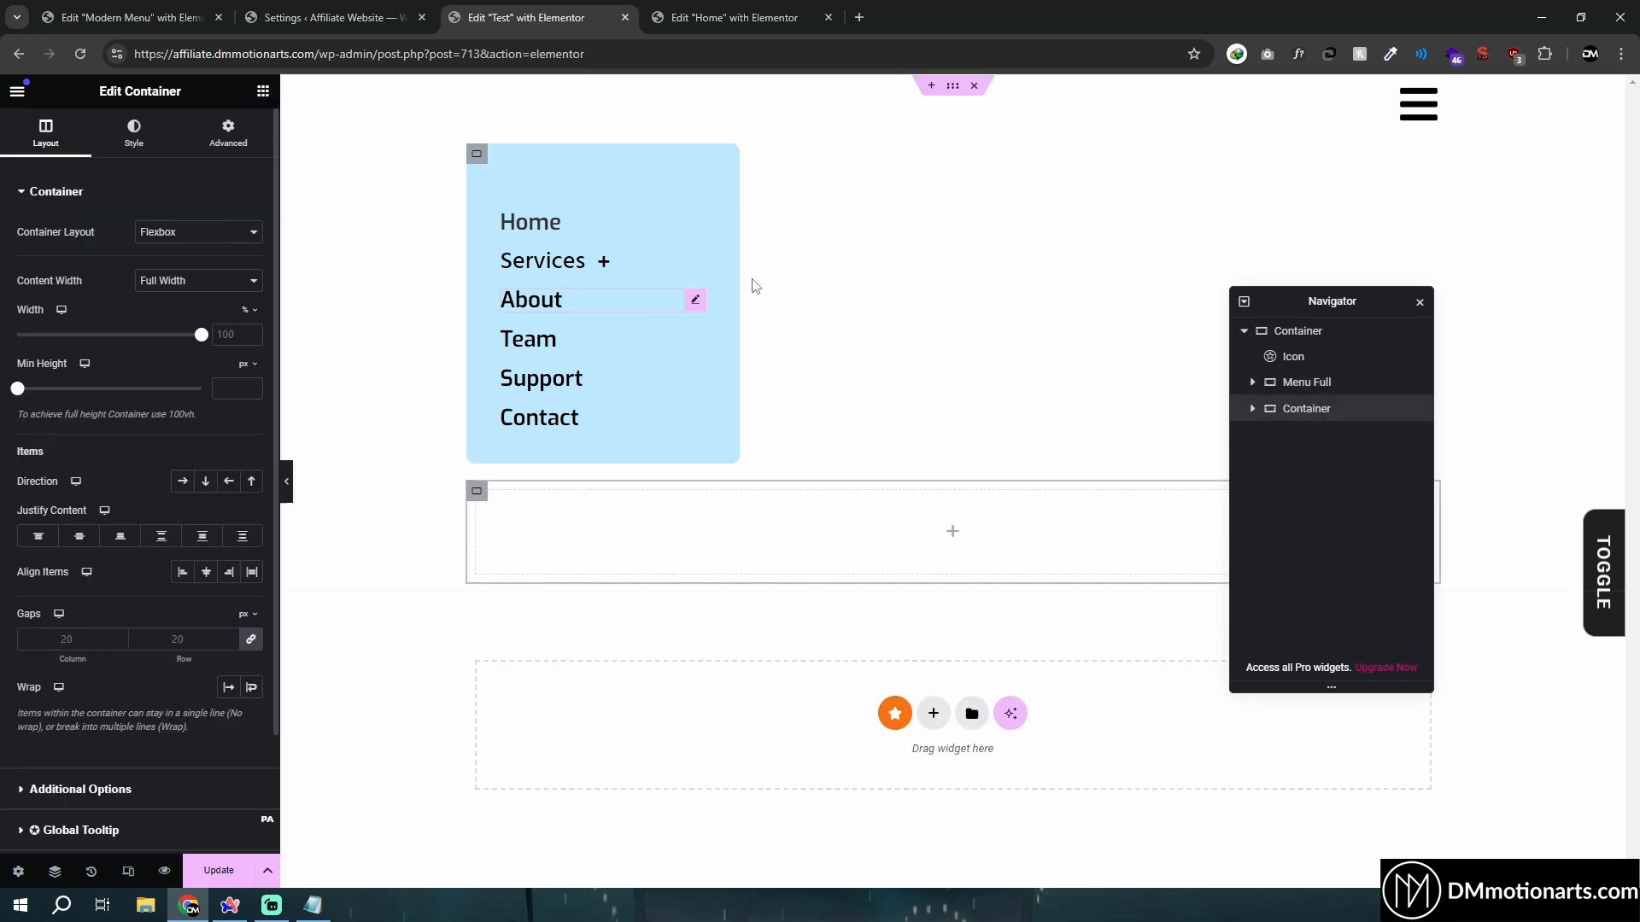
left_click(1252, 408)
left_click_drag(1234, 357, 1300, 402)
left_click(1253, 357)
left_click(1253, 357)
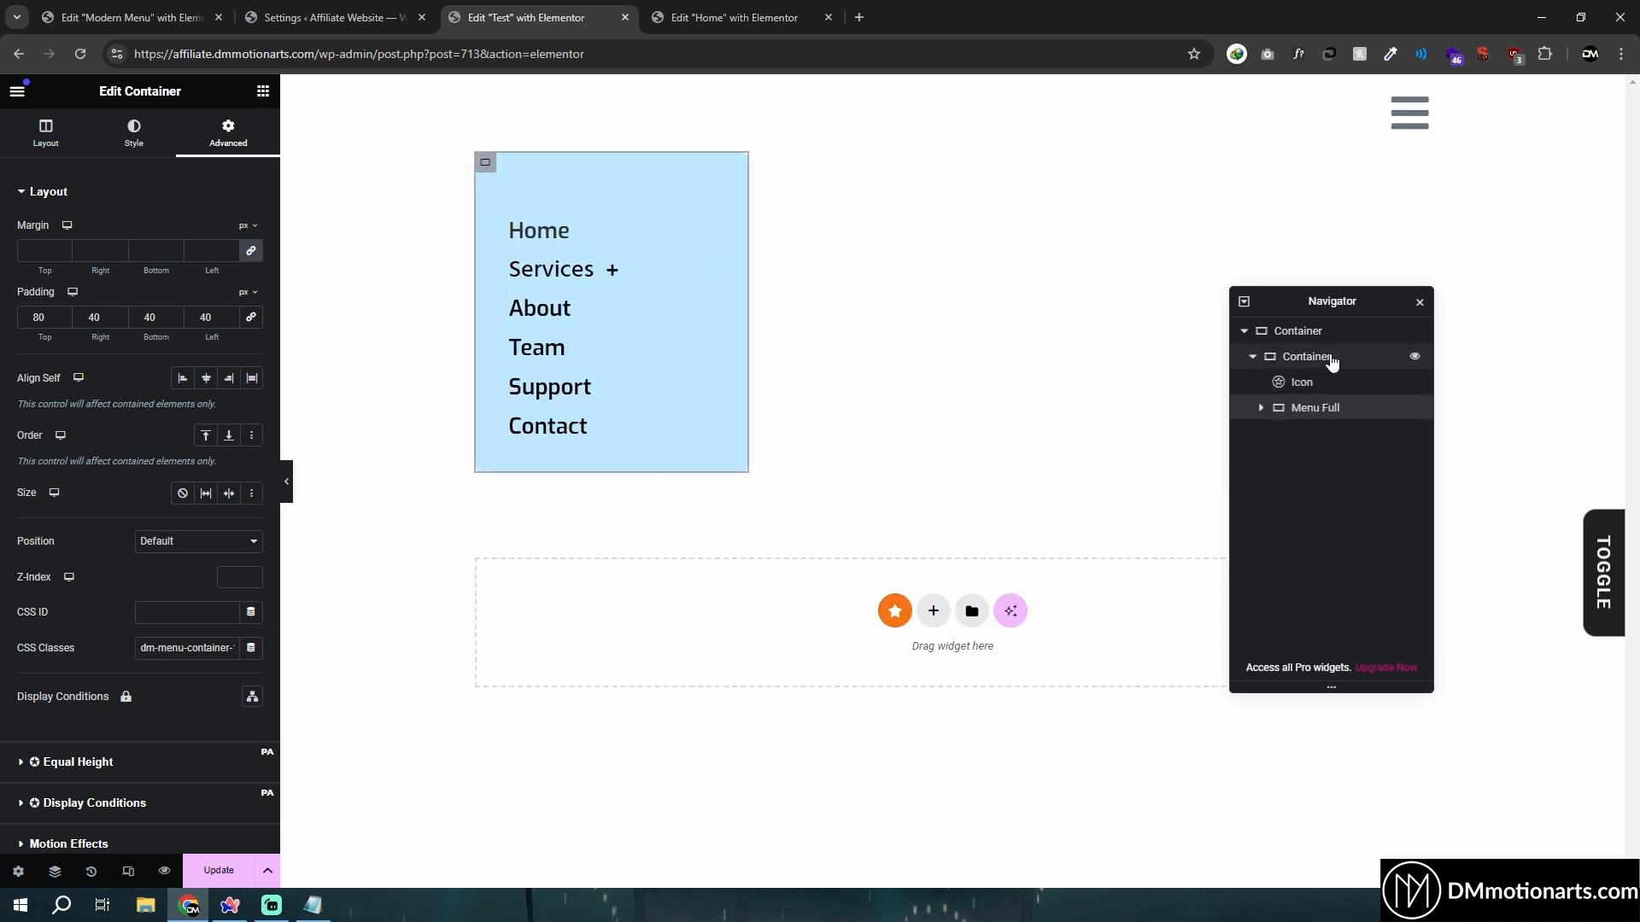
Set the Menu Full container's position to Absolute with its horizontal orientation at the right end
left_click(1326, 359)
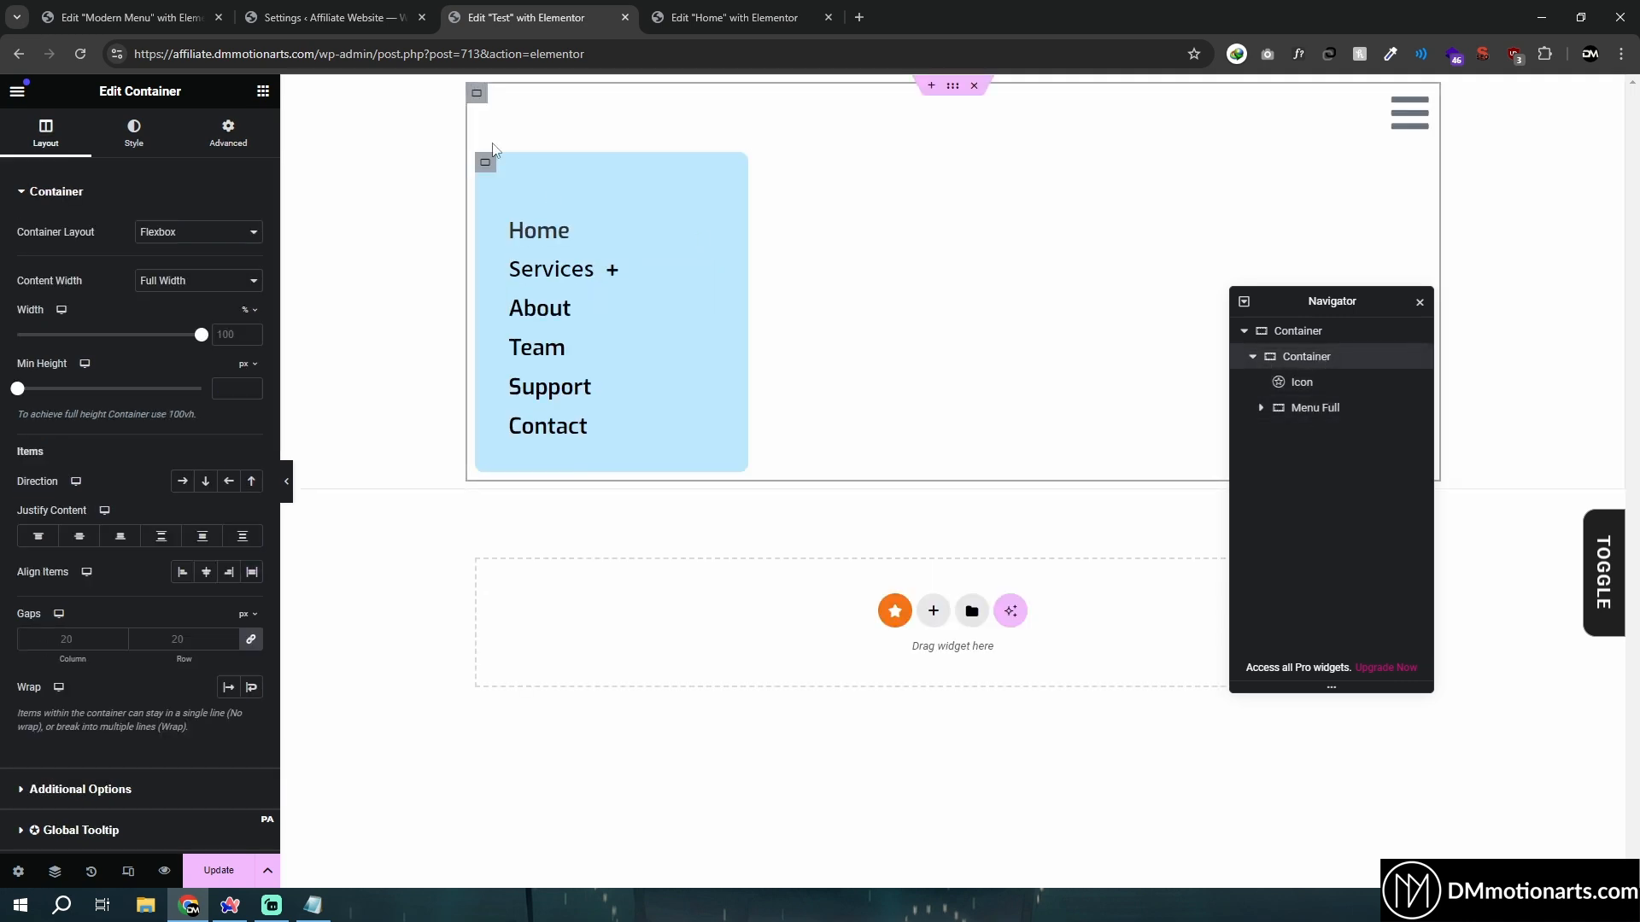
left_click(1320, 408)
left_click(201, 539)
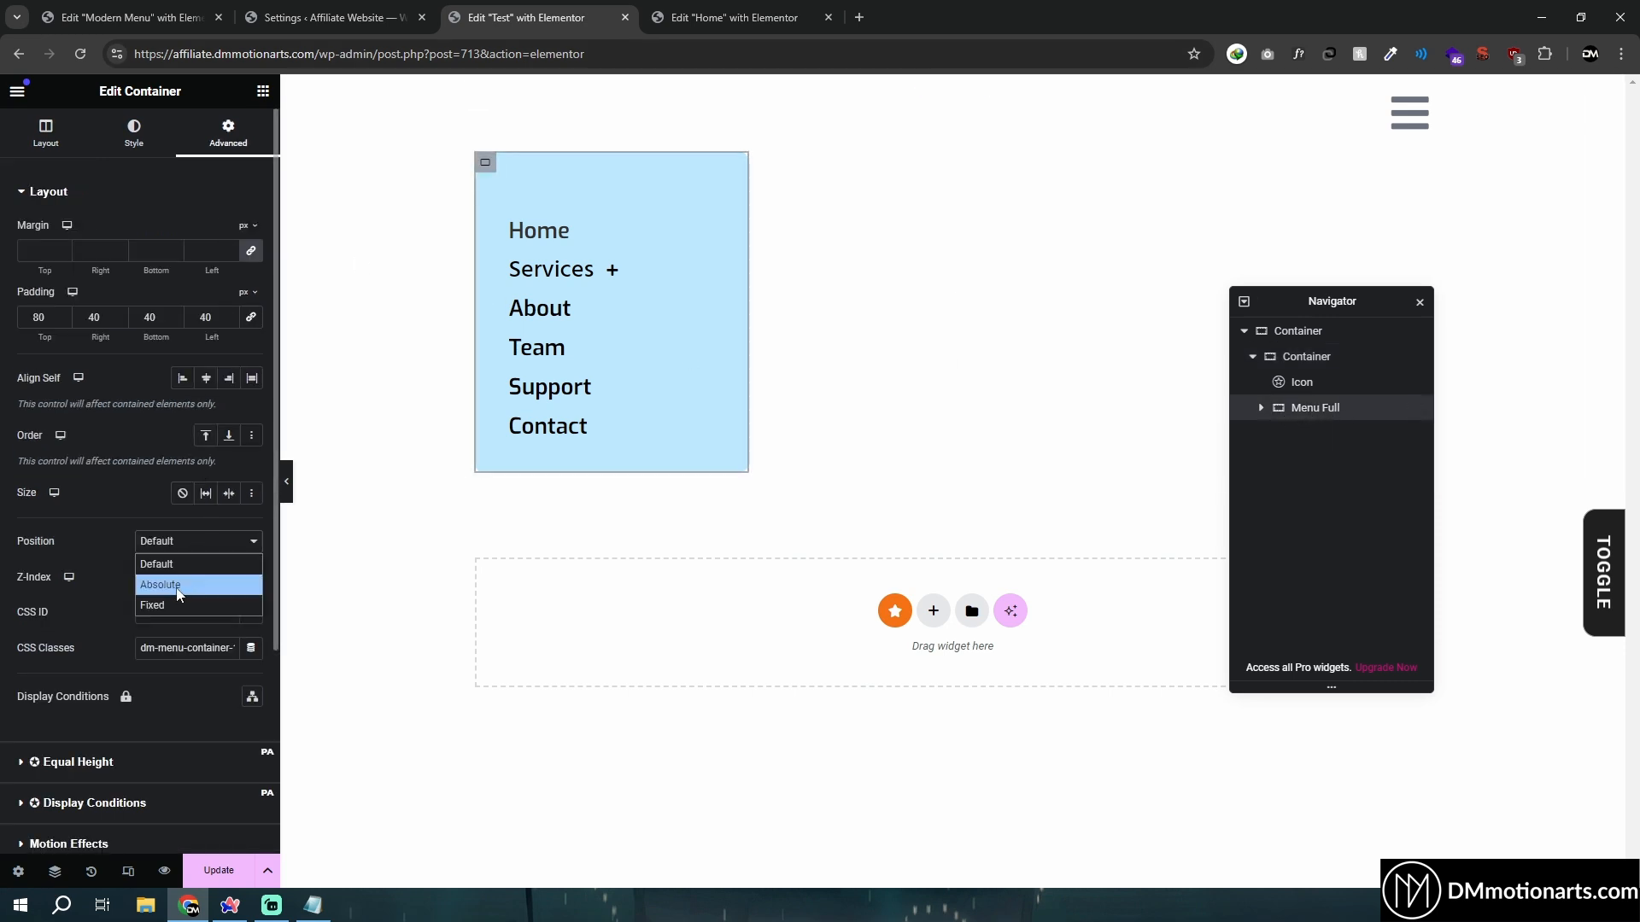
left_click(162, 582)
scroll(139, 548, "down", 1)
left_click(252, 603)
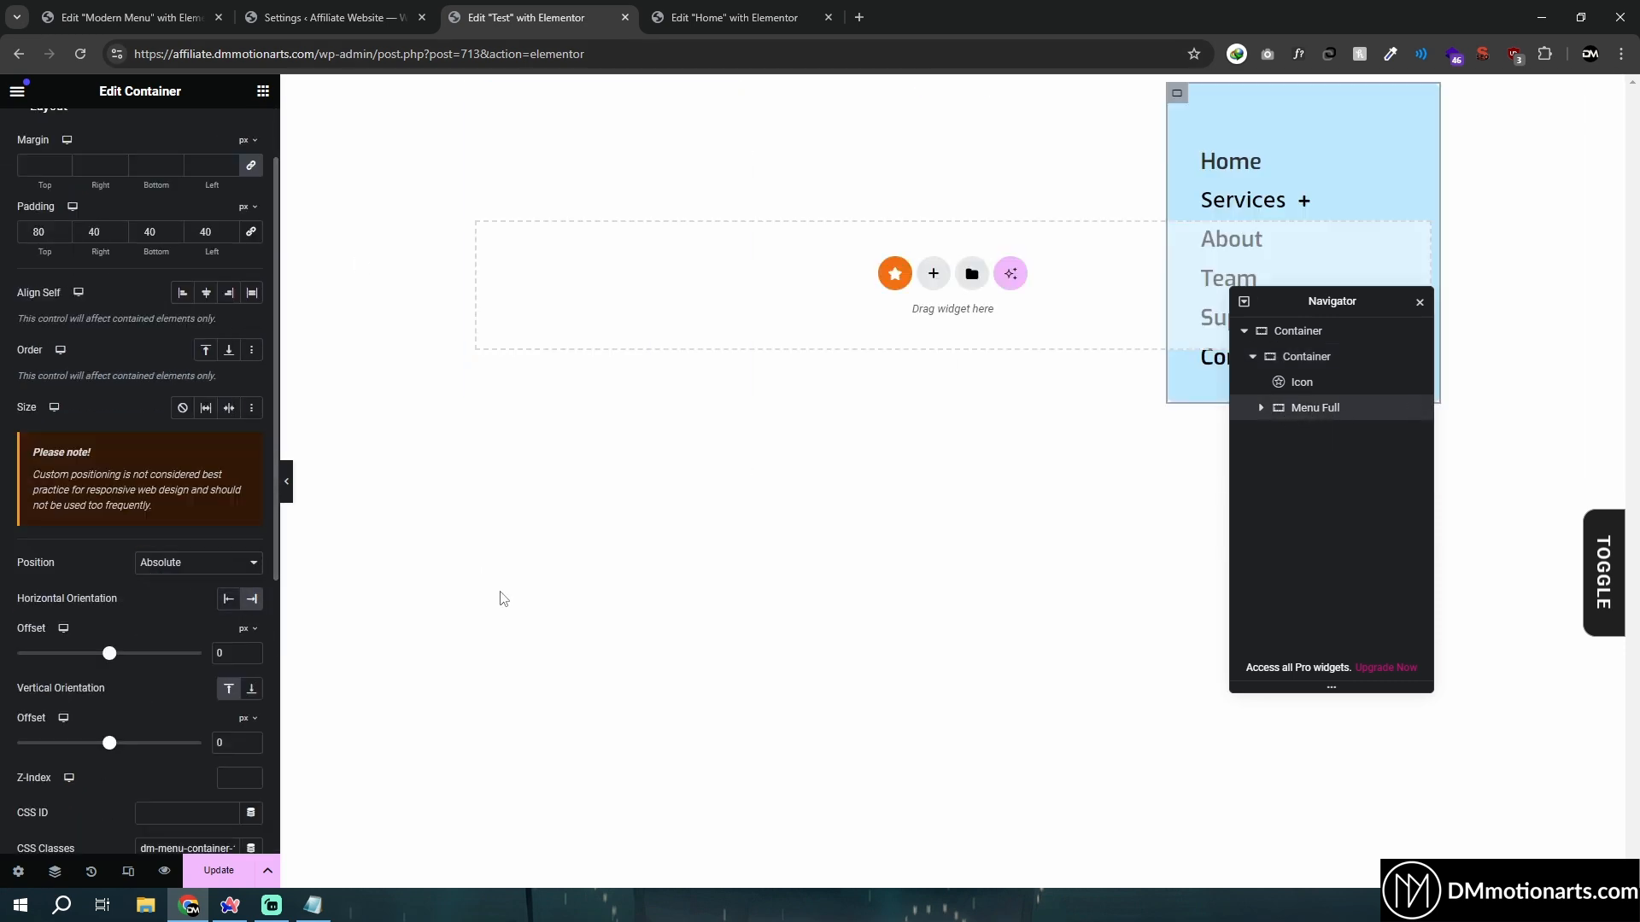
Set the menu icon's Z-Index to 99
left_click(1294, 383)
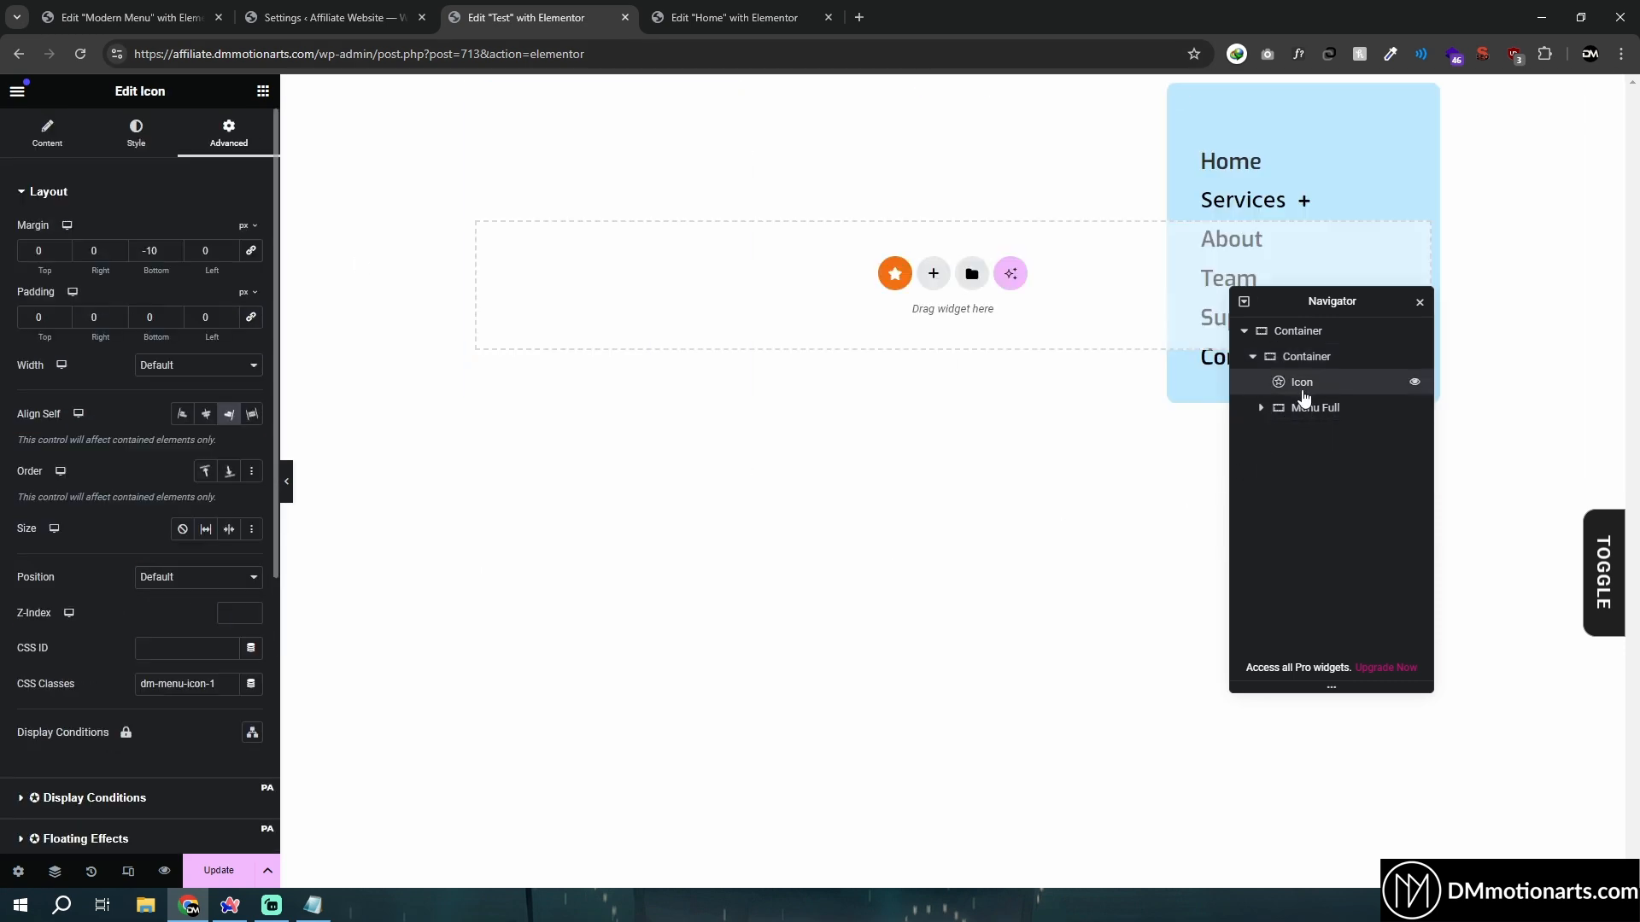
left_click(225, 612)
type("99")
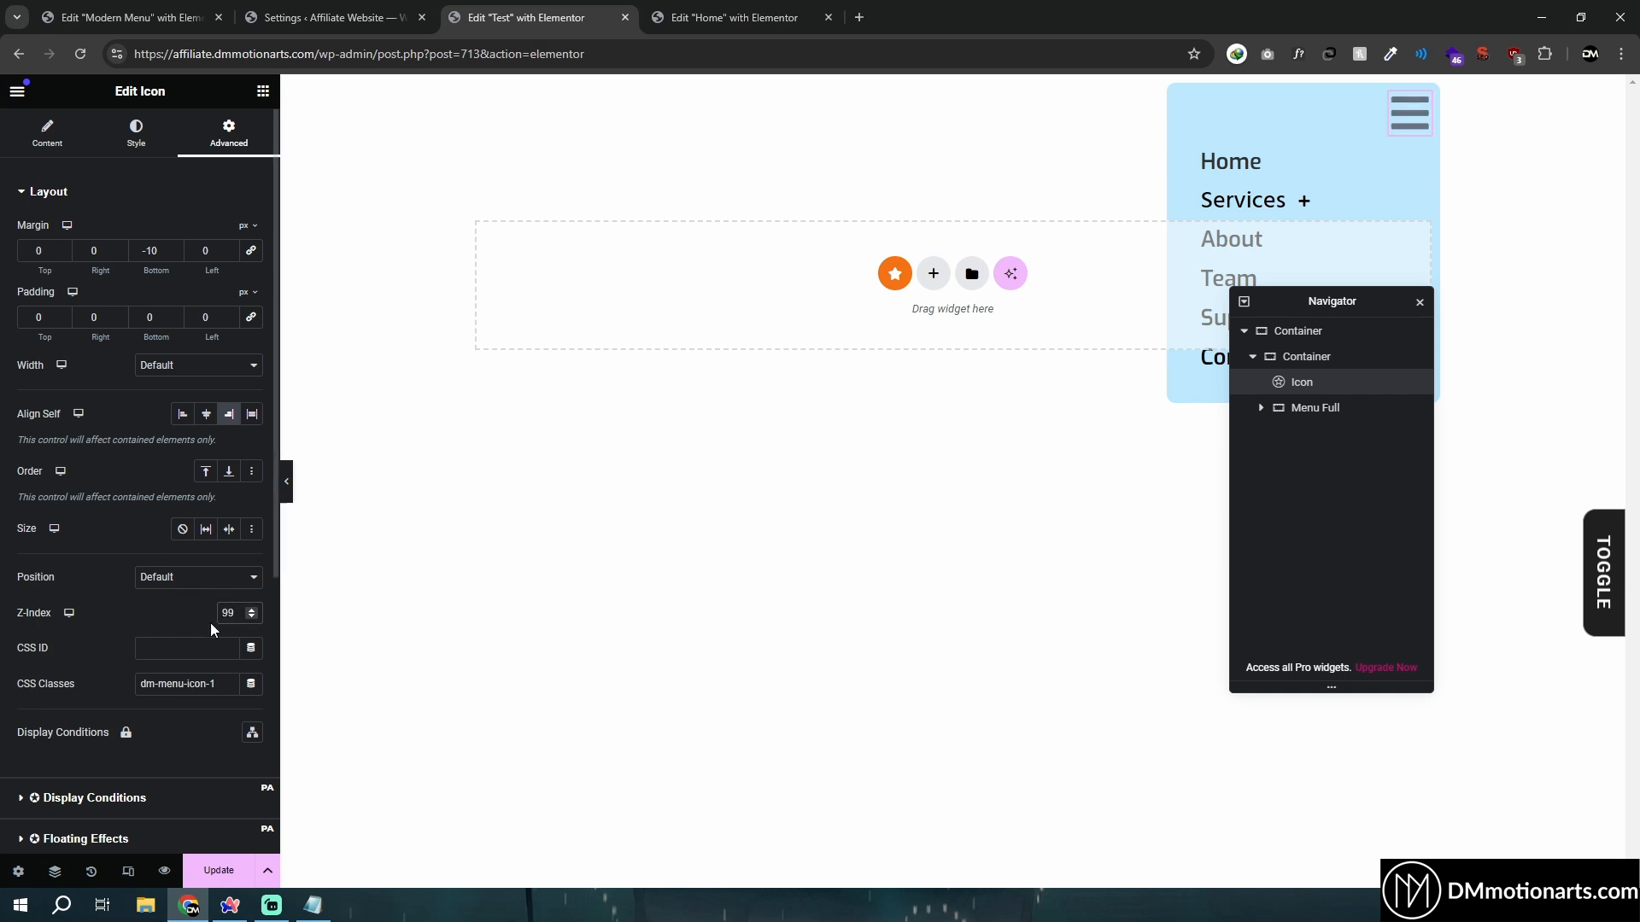
Set the Menu Full container's Z-Index to 98 and check its advanced settings
left_click(1312, 407)
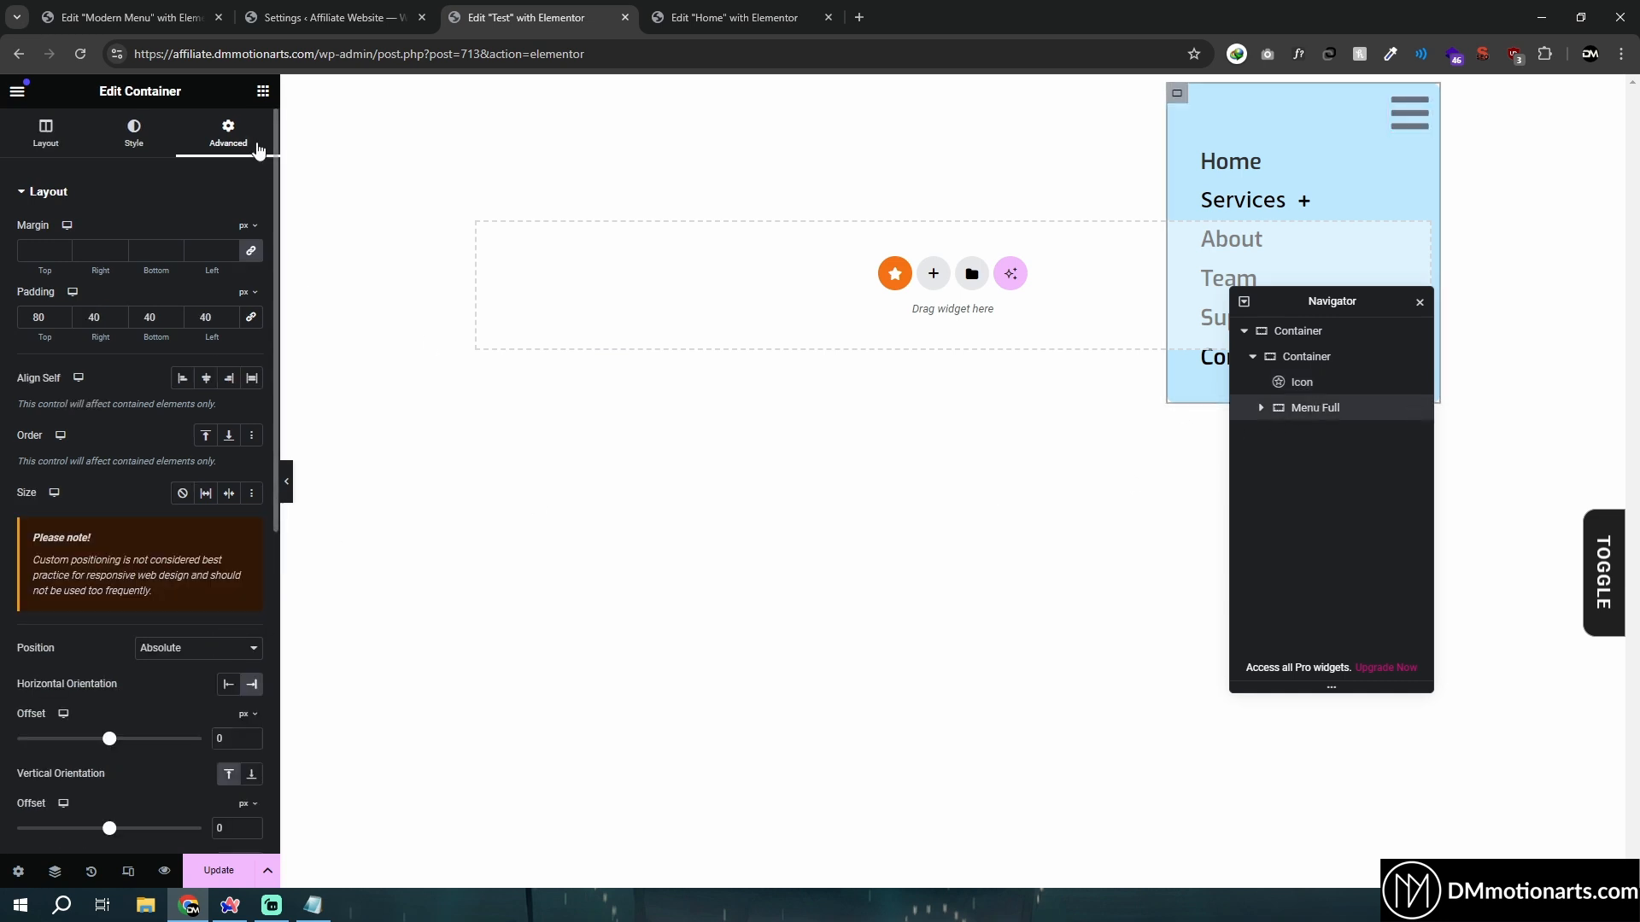
scroll(202, 490, "down", 4)
left_click(228, 530)
type("98")
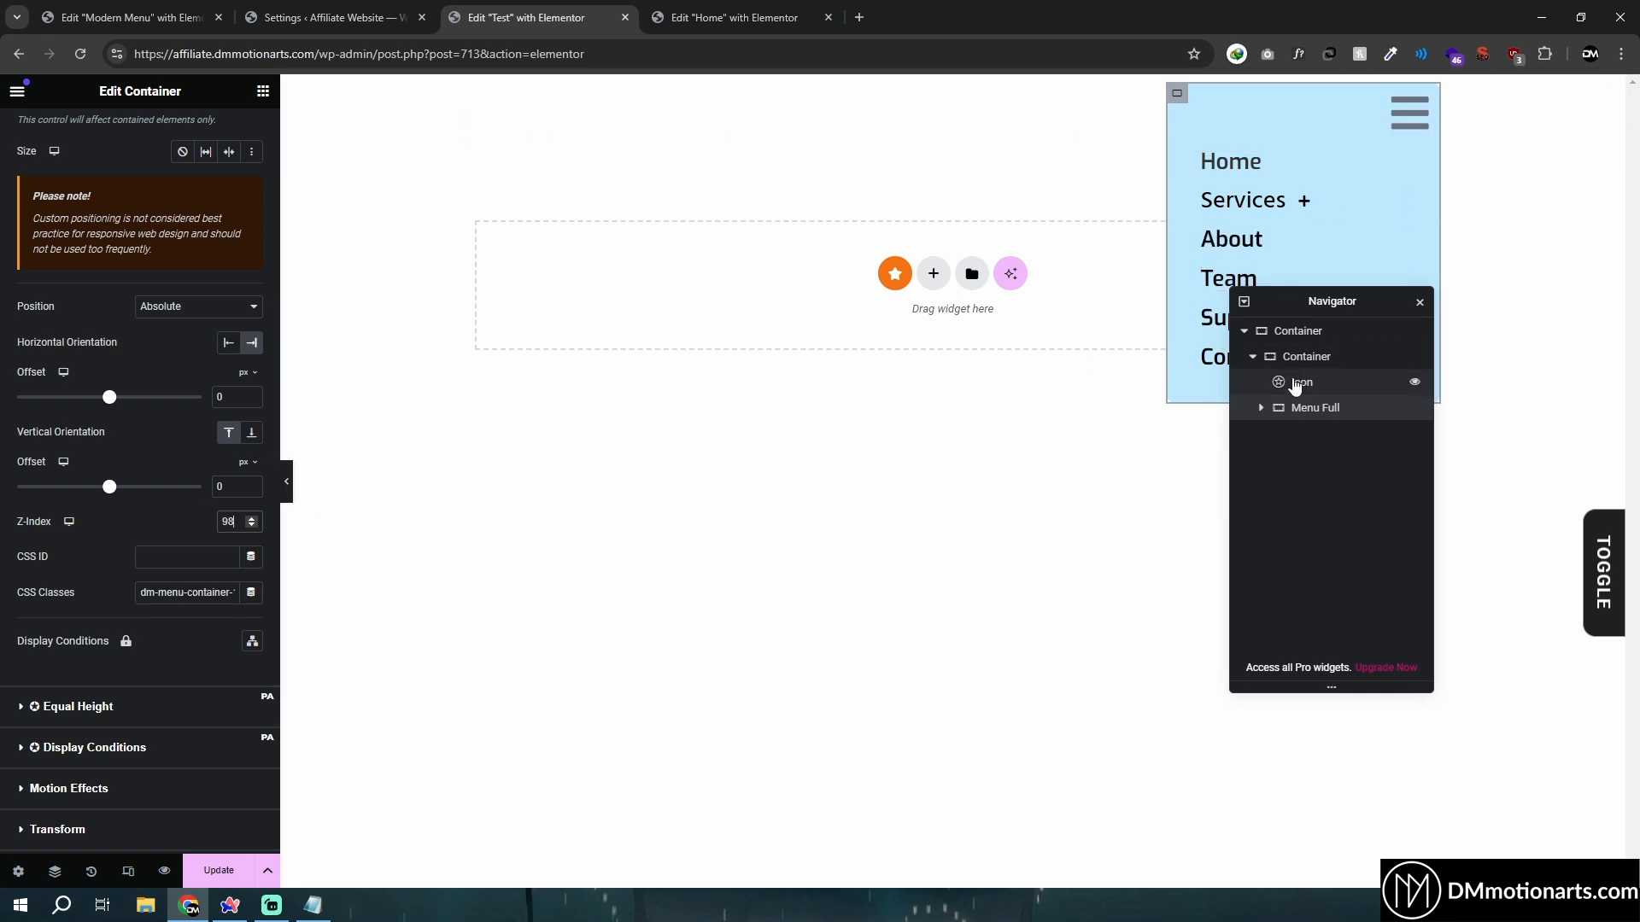
left_click(1307, 356)
left_click(1307, 408)
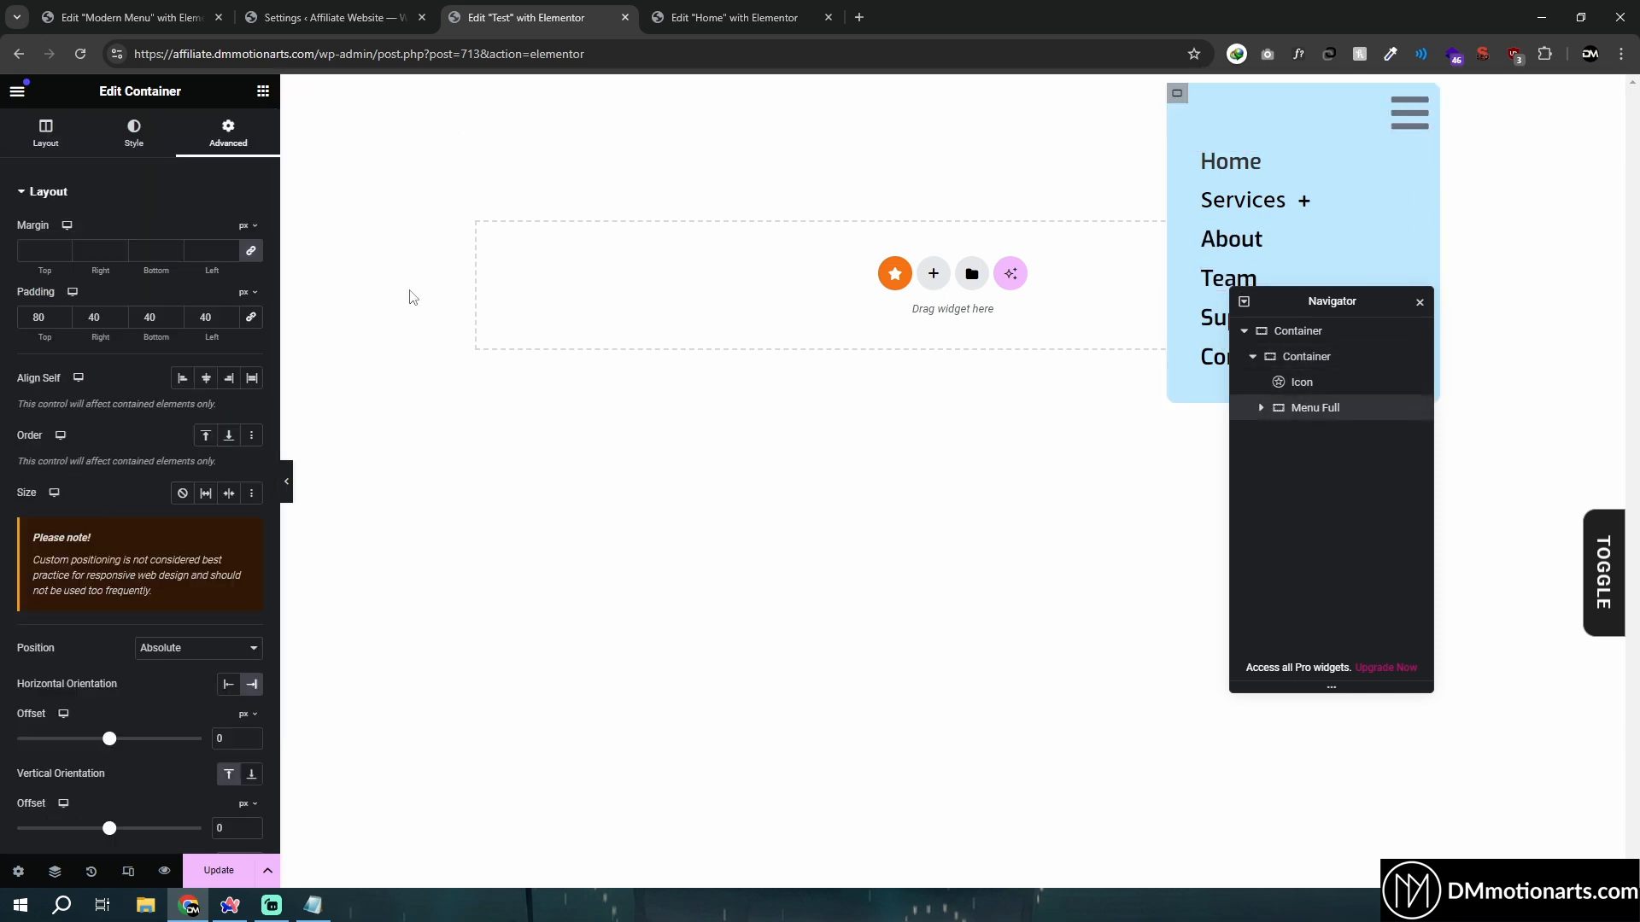
scroll(171, 500, "down", 3)
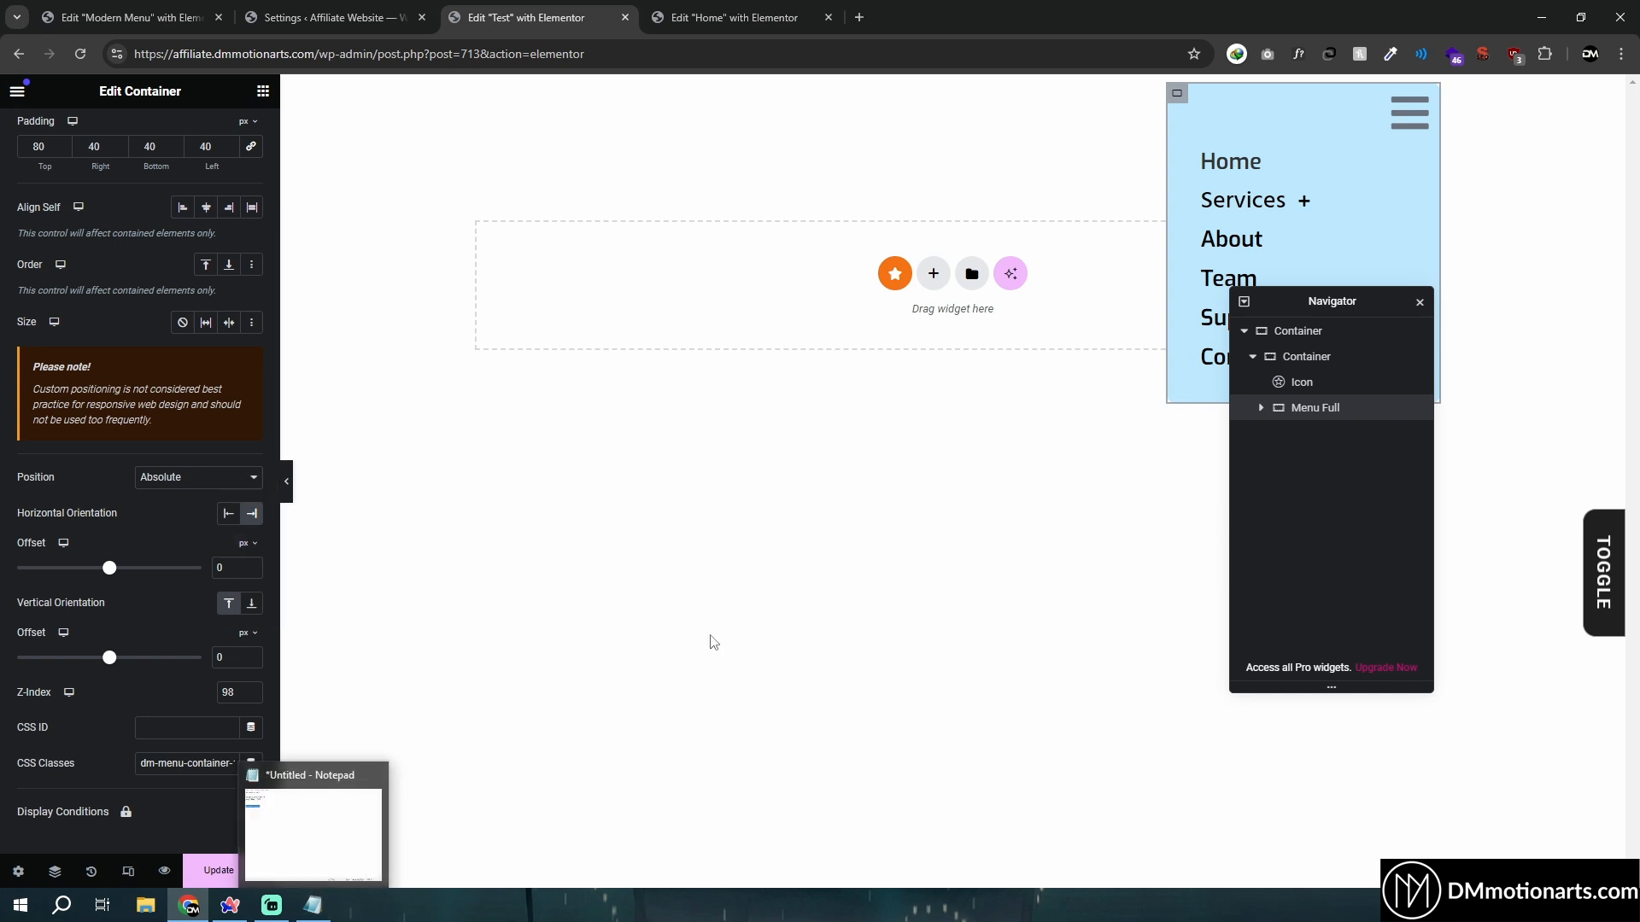
Add an HTML widget to the inner container that holds the icon and Menu Full
left_click(1281, 356)
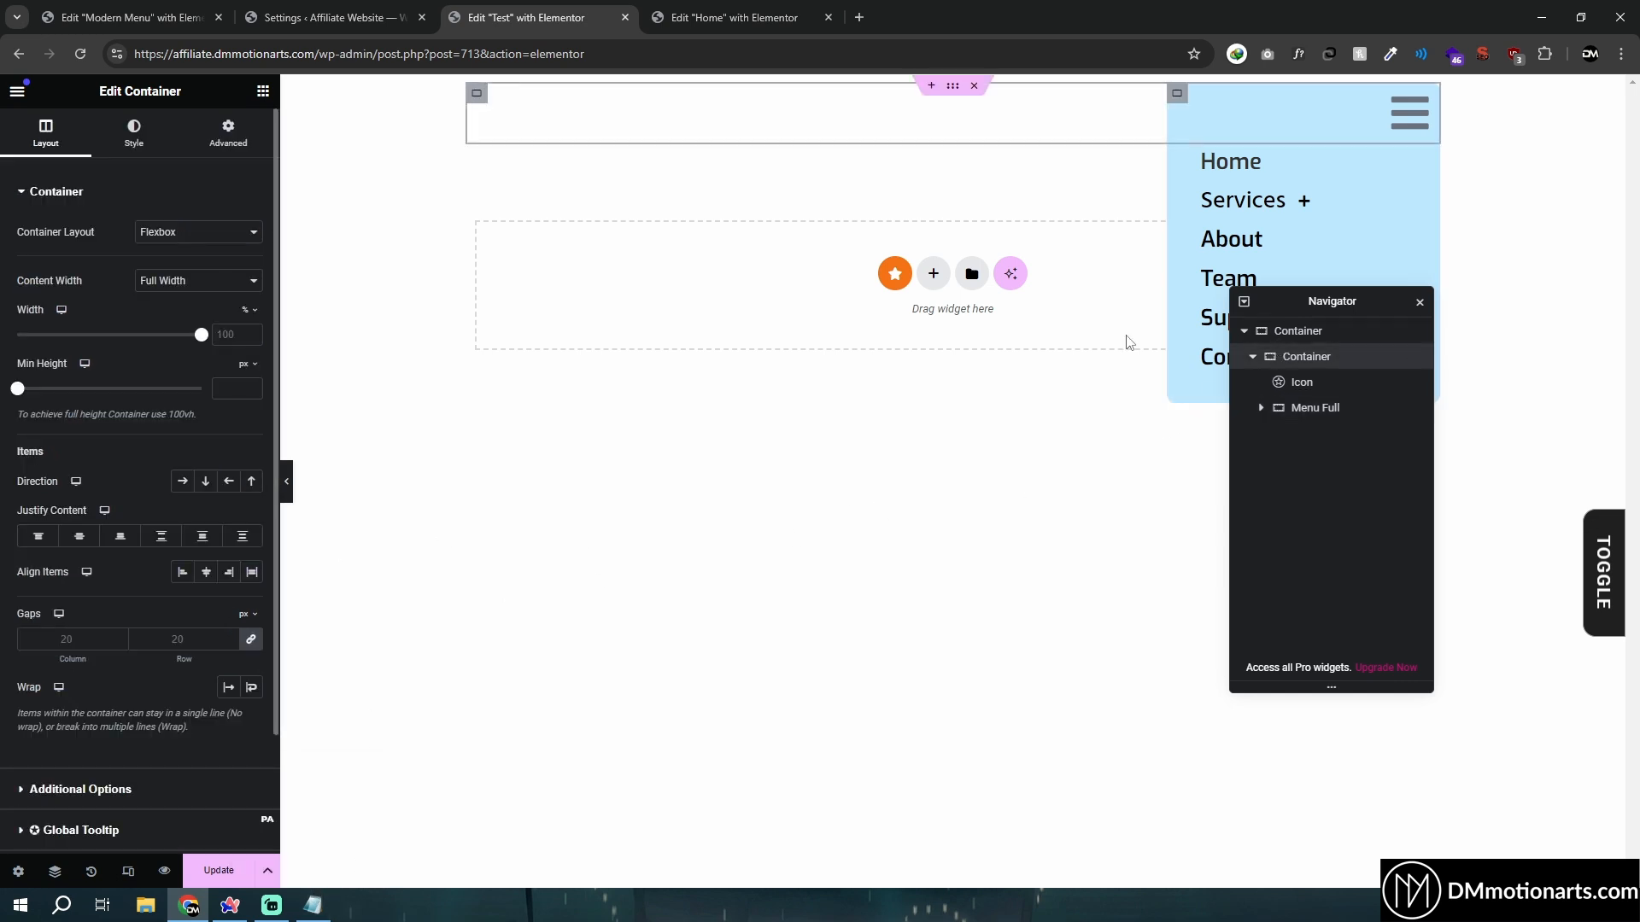
left_click(261, 93)
type("html")
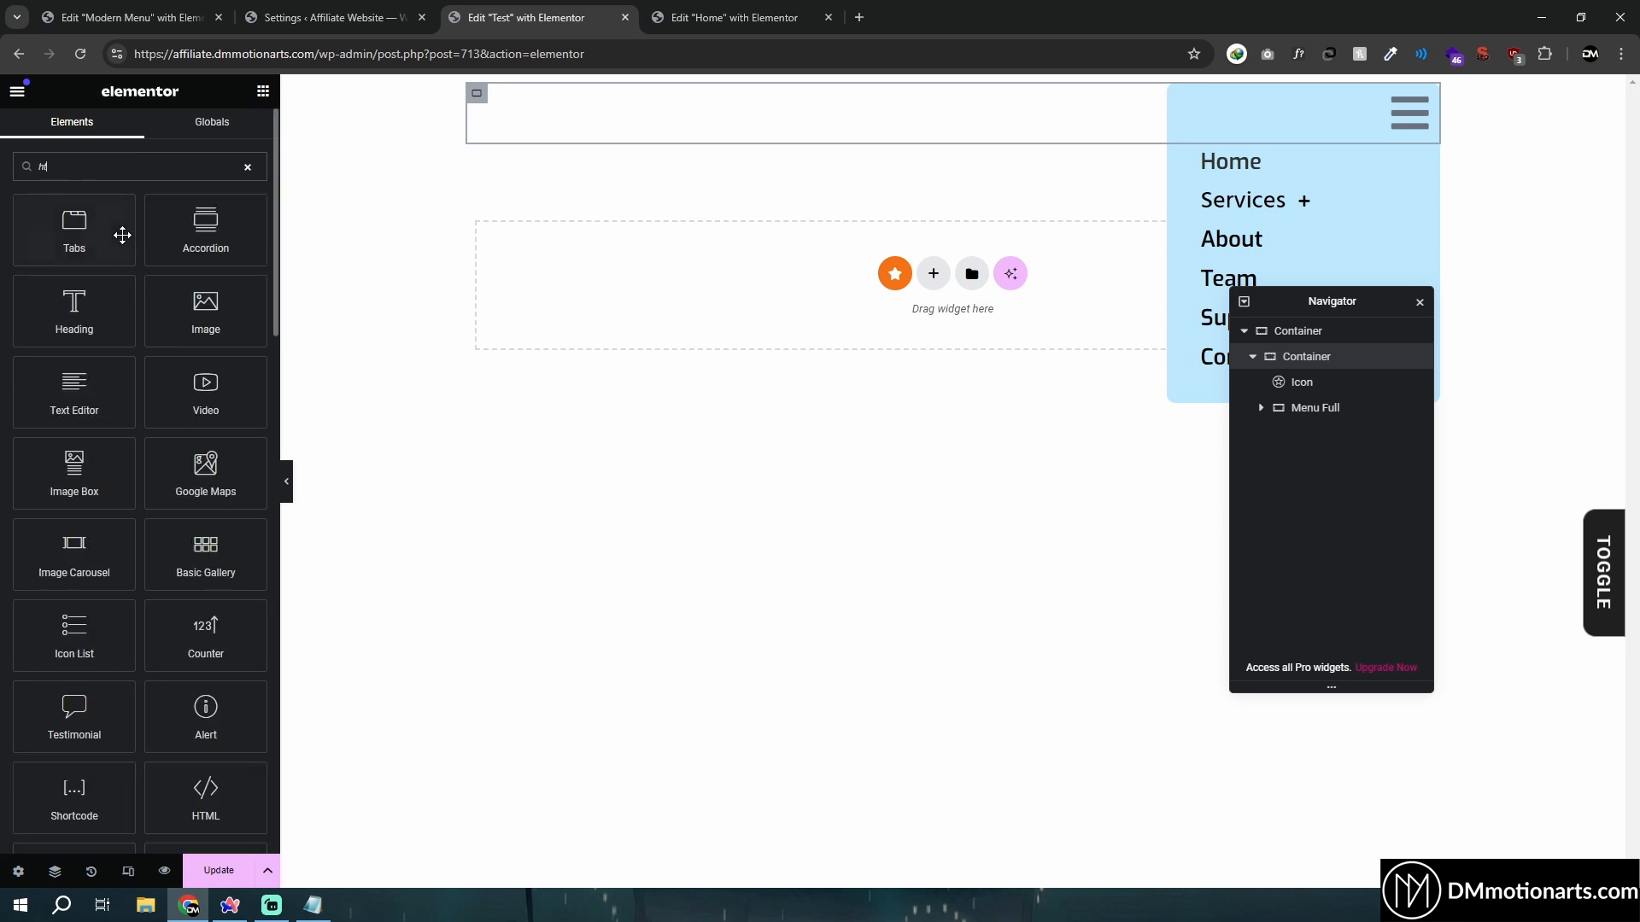
left_click(75, 233)
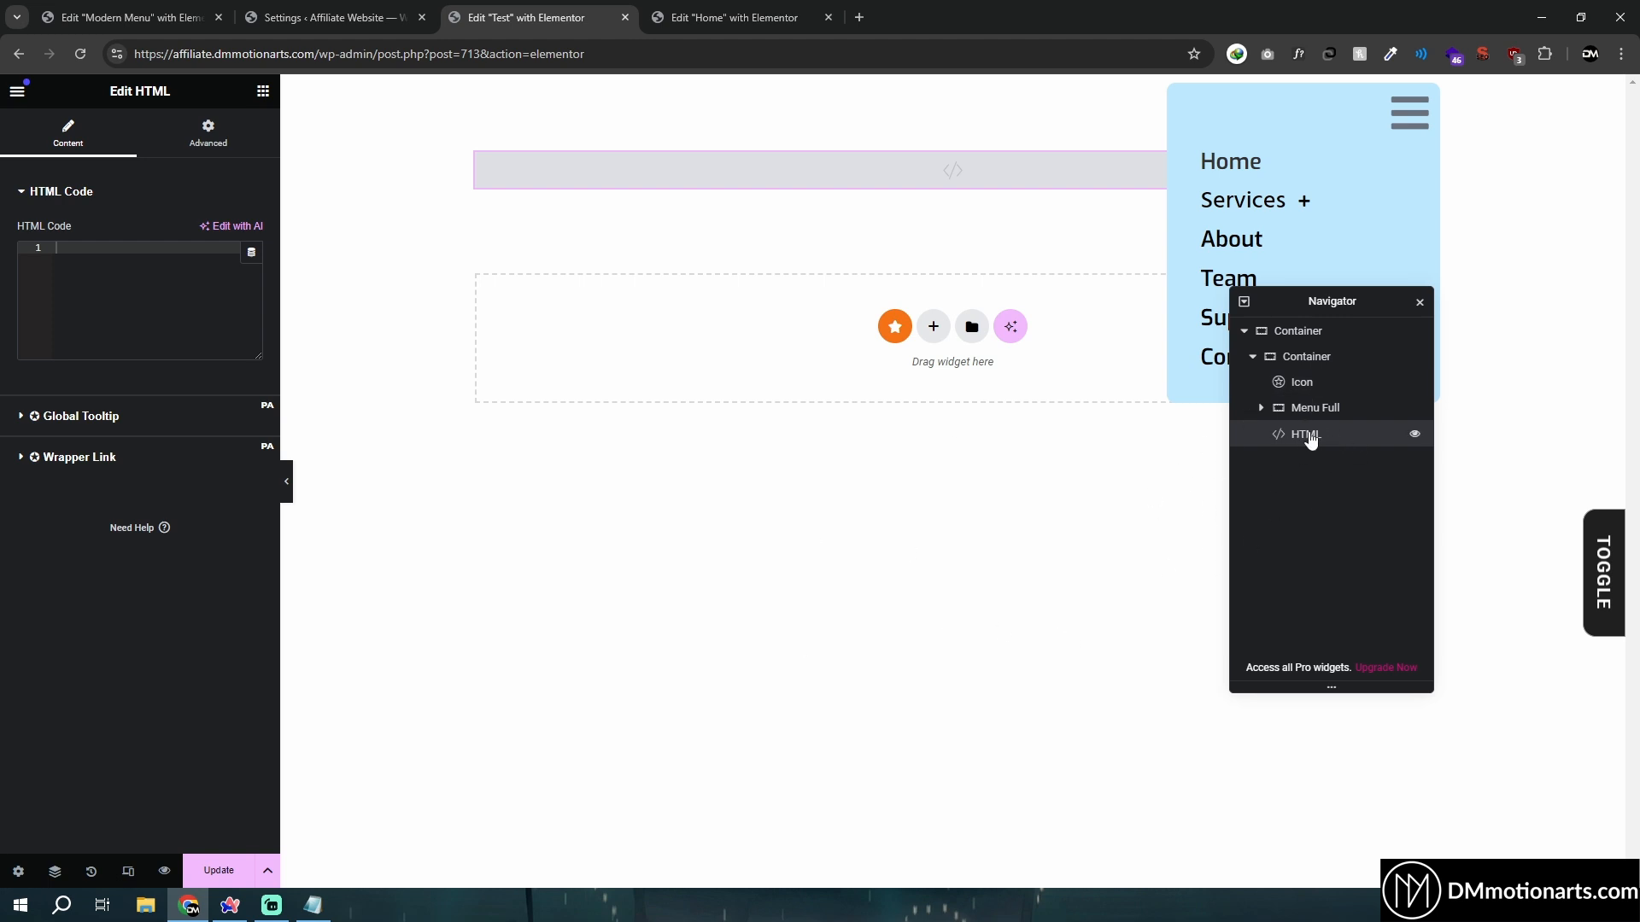
Copy all the code from the Menu Code 1 HTML widget on the "Modern Menu" page
left_click(103, 12)
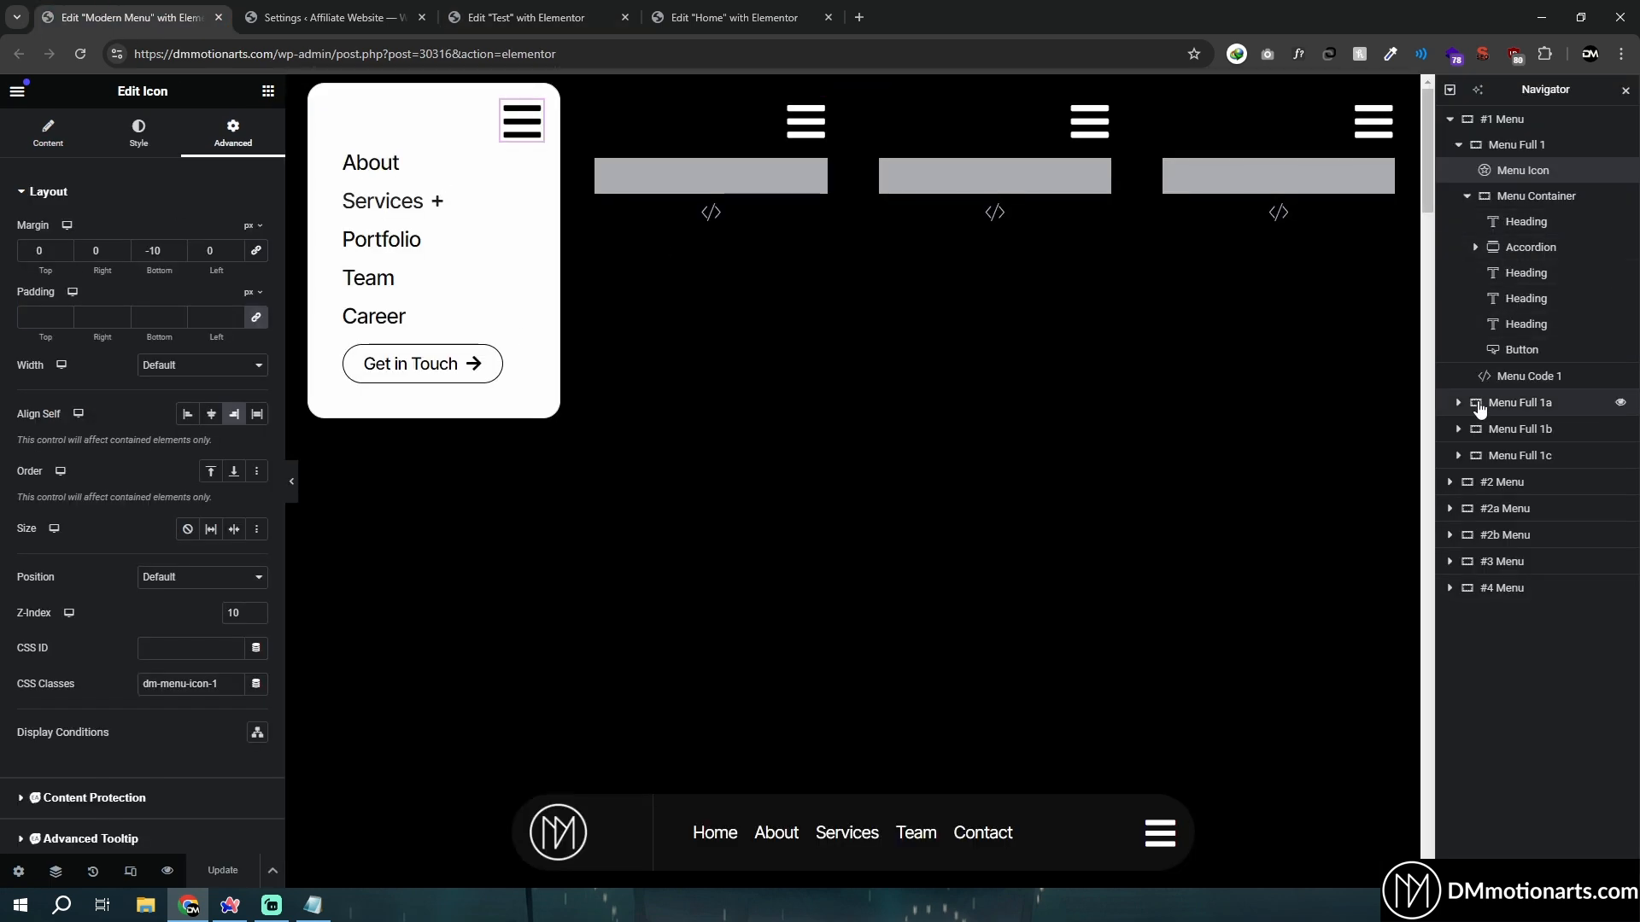
left_click(1498, 377)
left_click(154, 337)
key("ctrl+a")
key("ctrl+c")
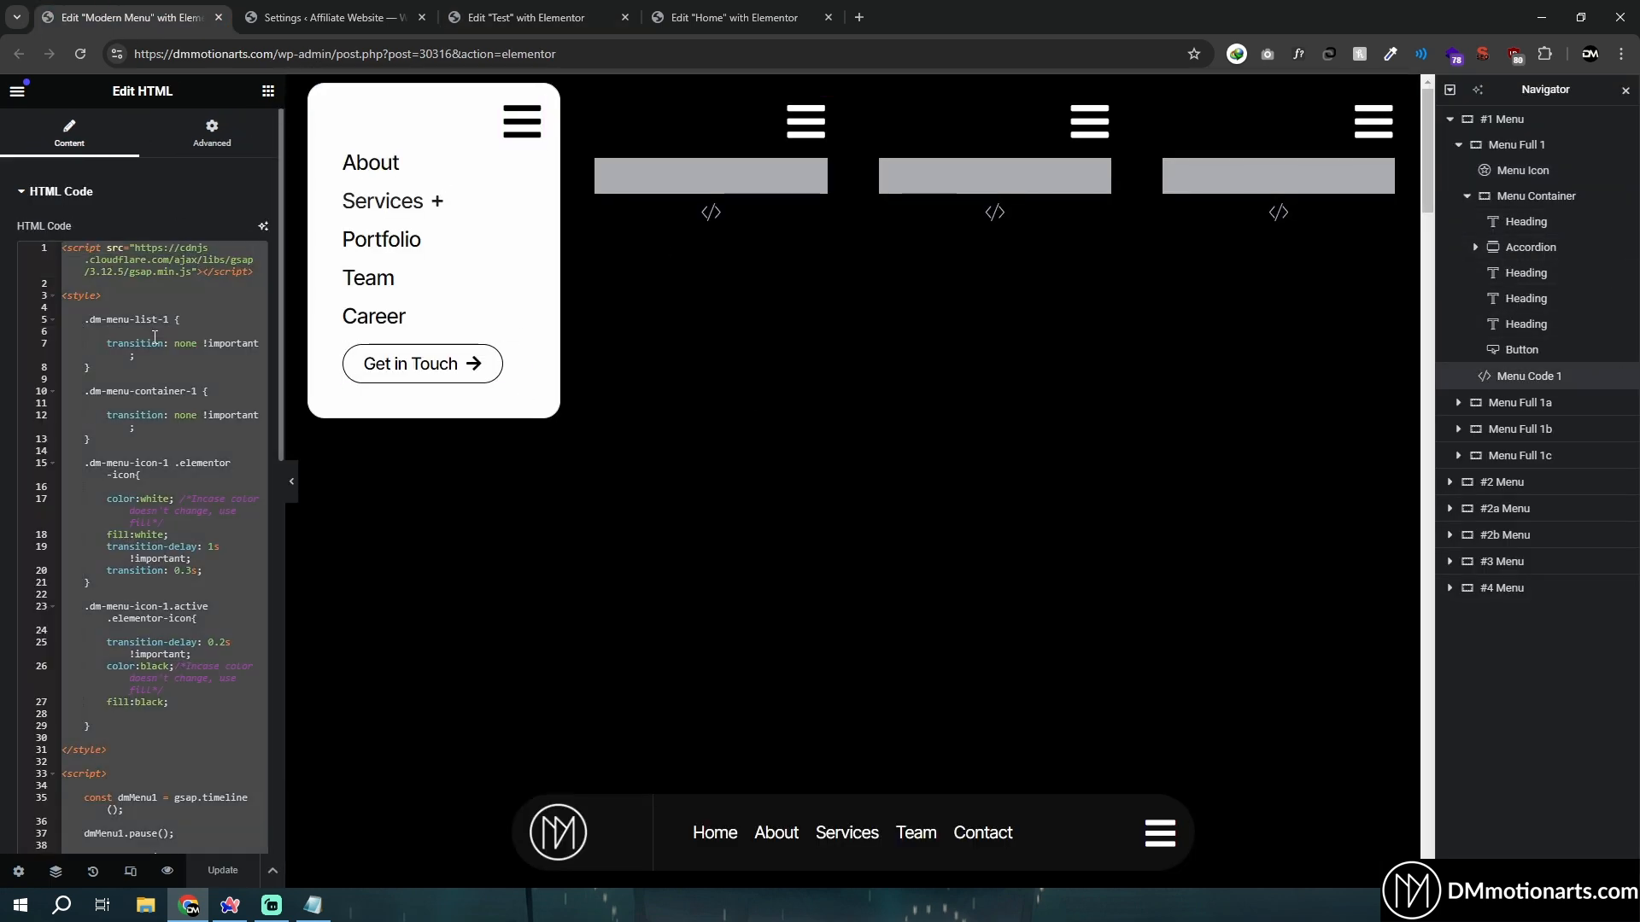
Paste the copied menu code into the Test page's empty HTML widget and update the page
left_click(526, 17)
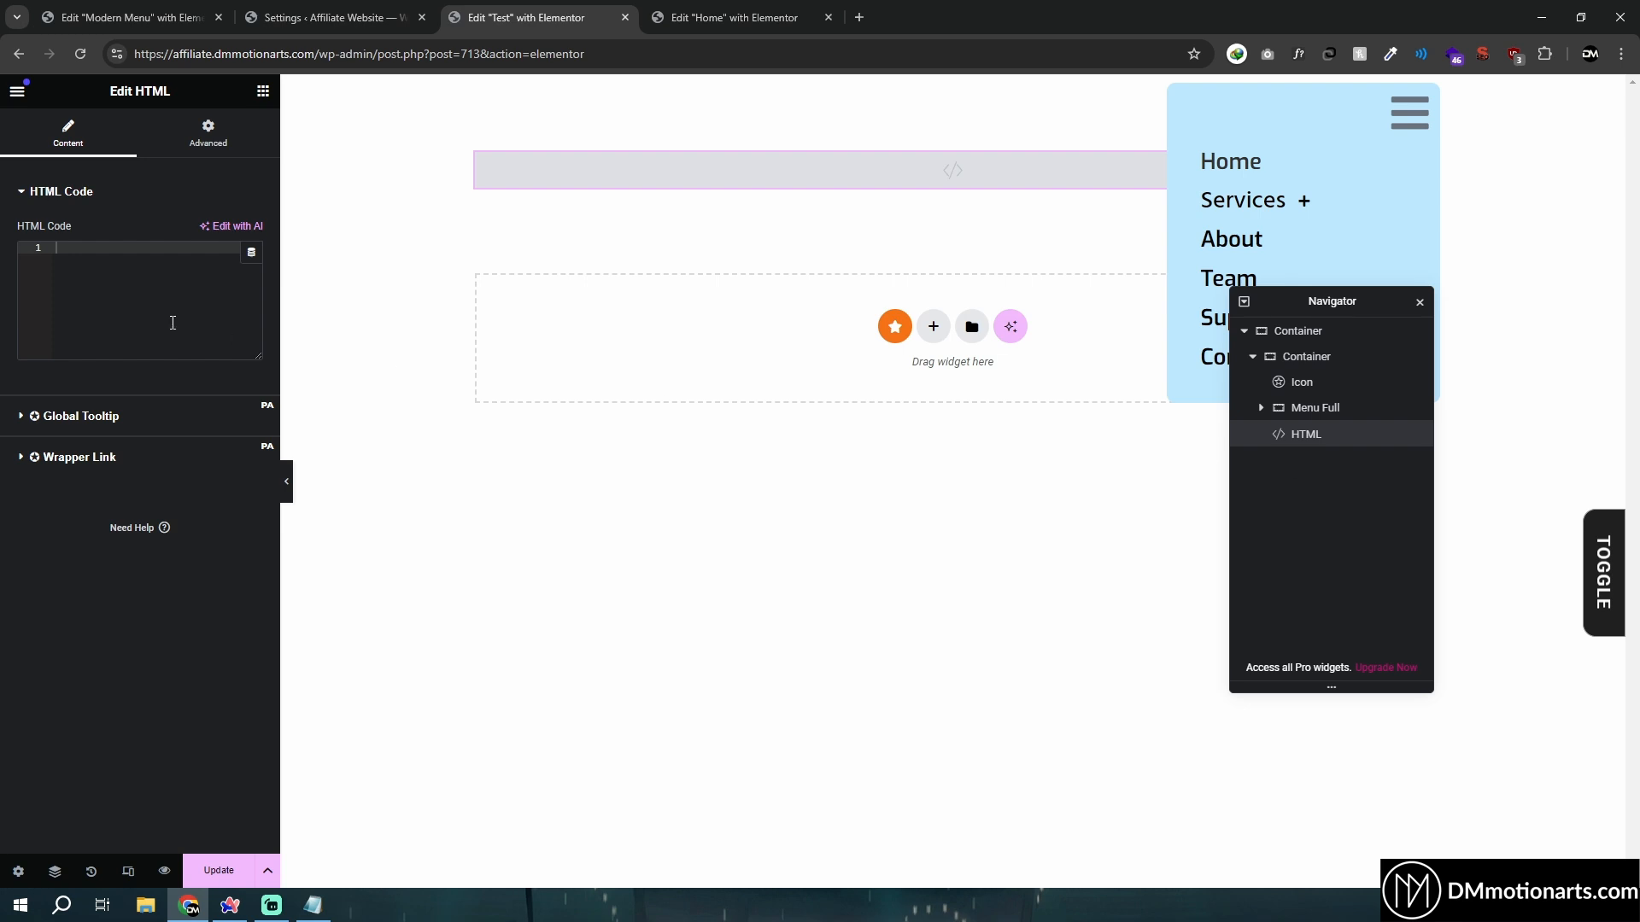
key("ctrl+v")
left_click(220, 871)
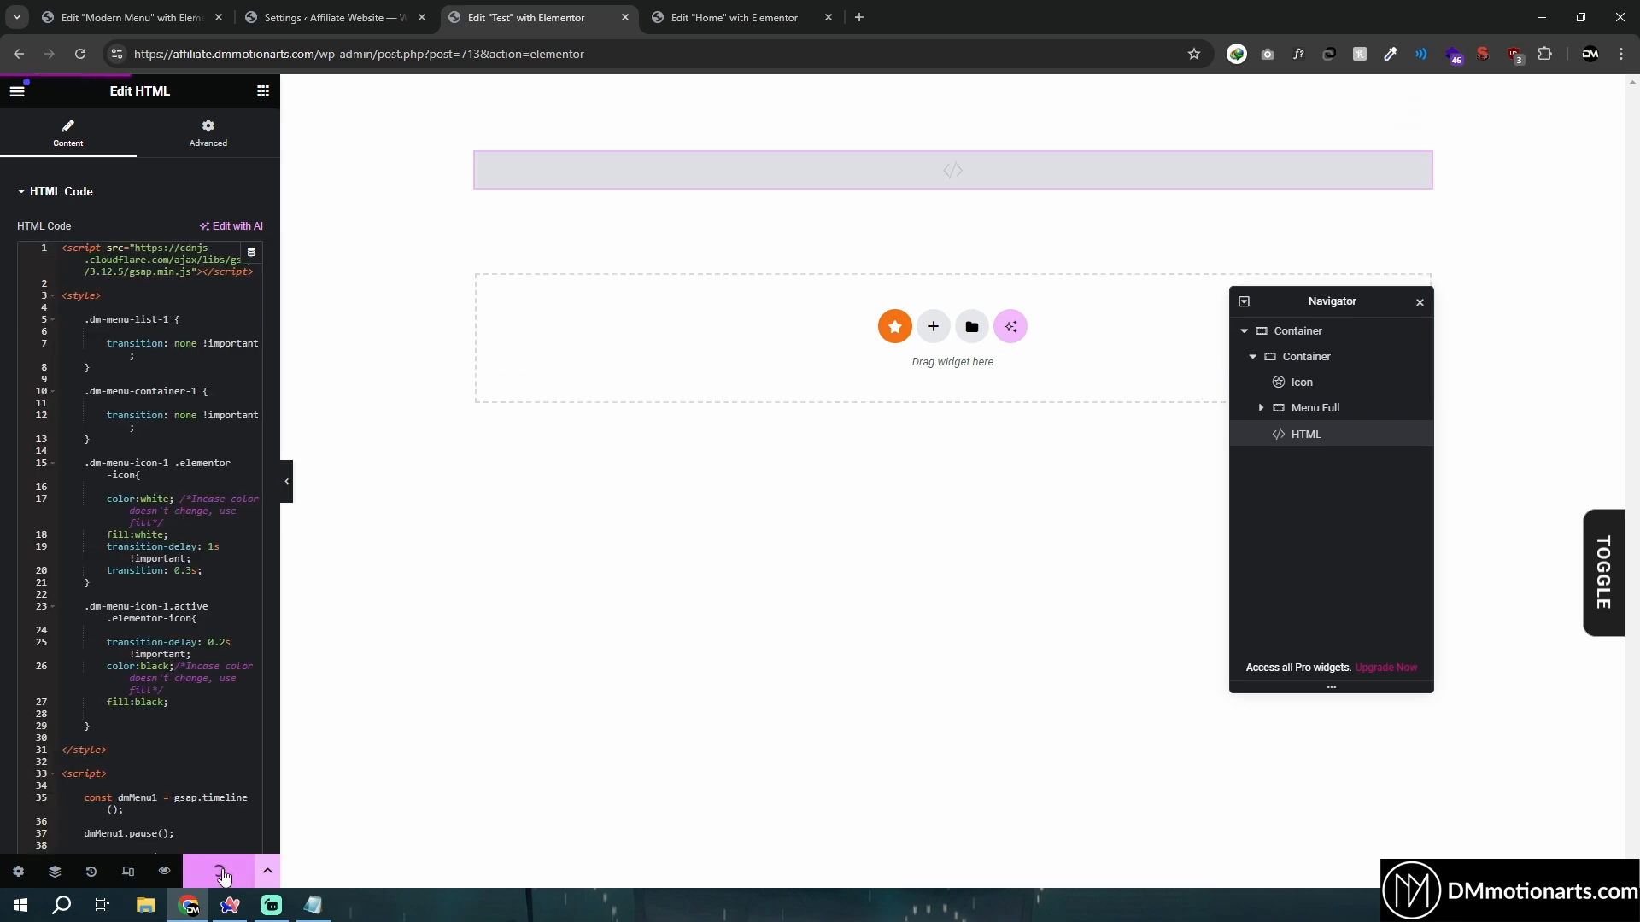
Preview the Test page and open and close the menu with its icon
left_click(168, 871)
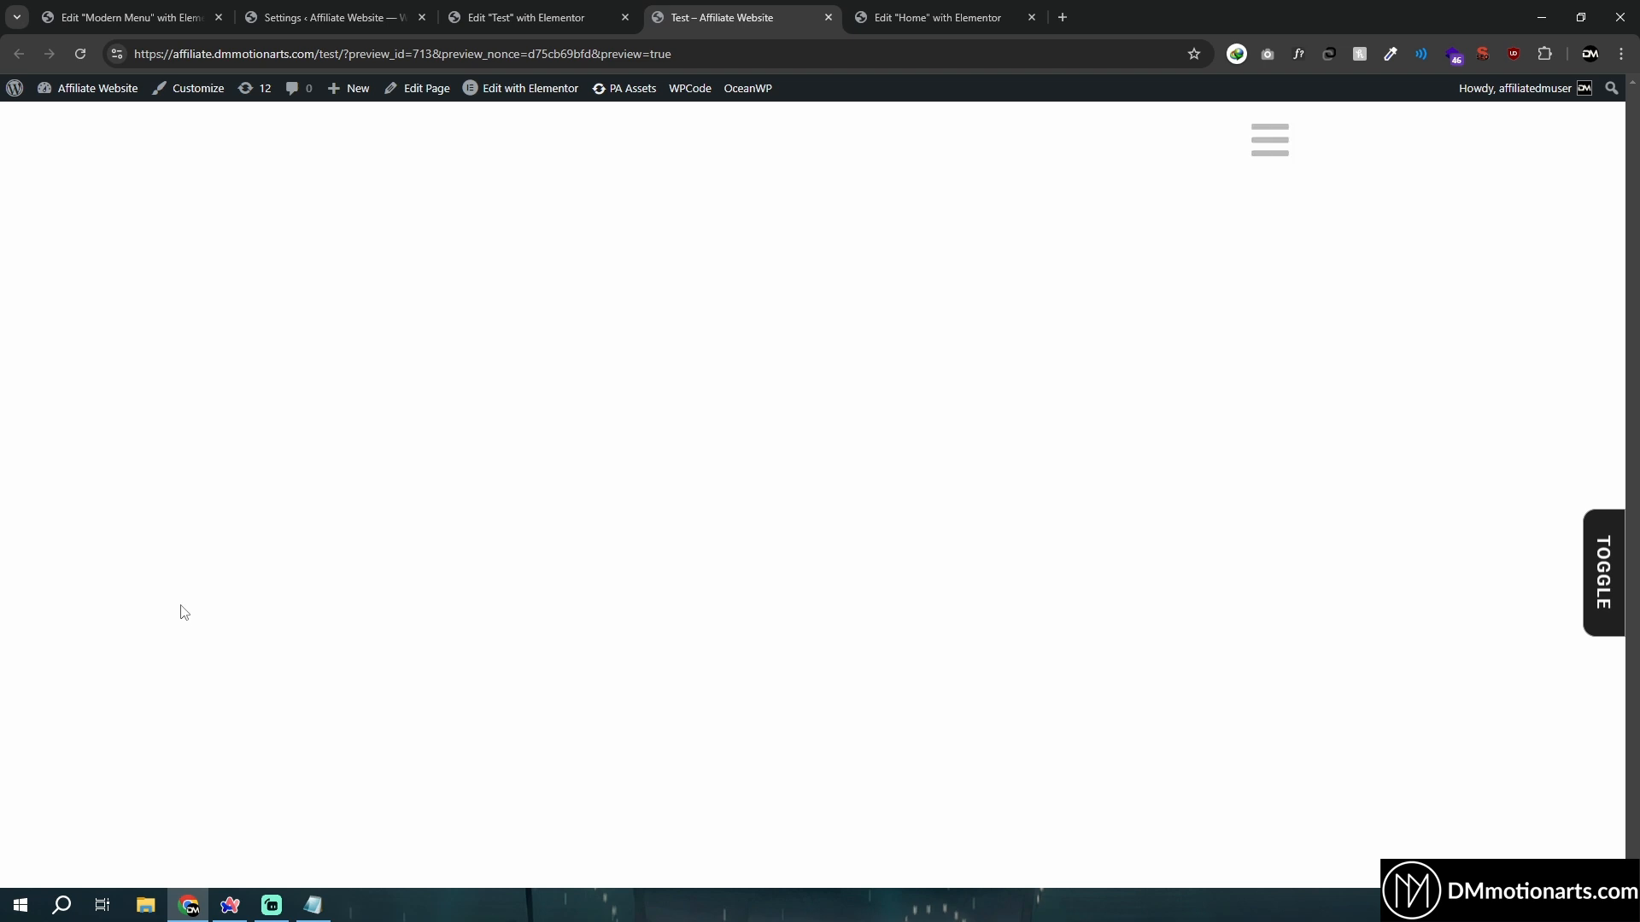
left_click(1273, 150)
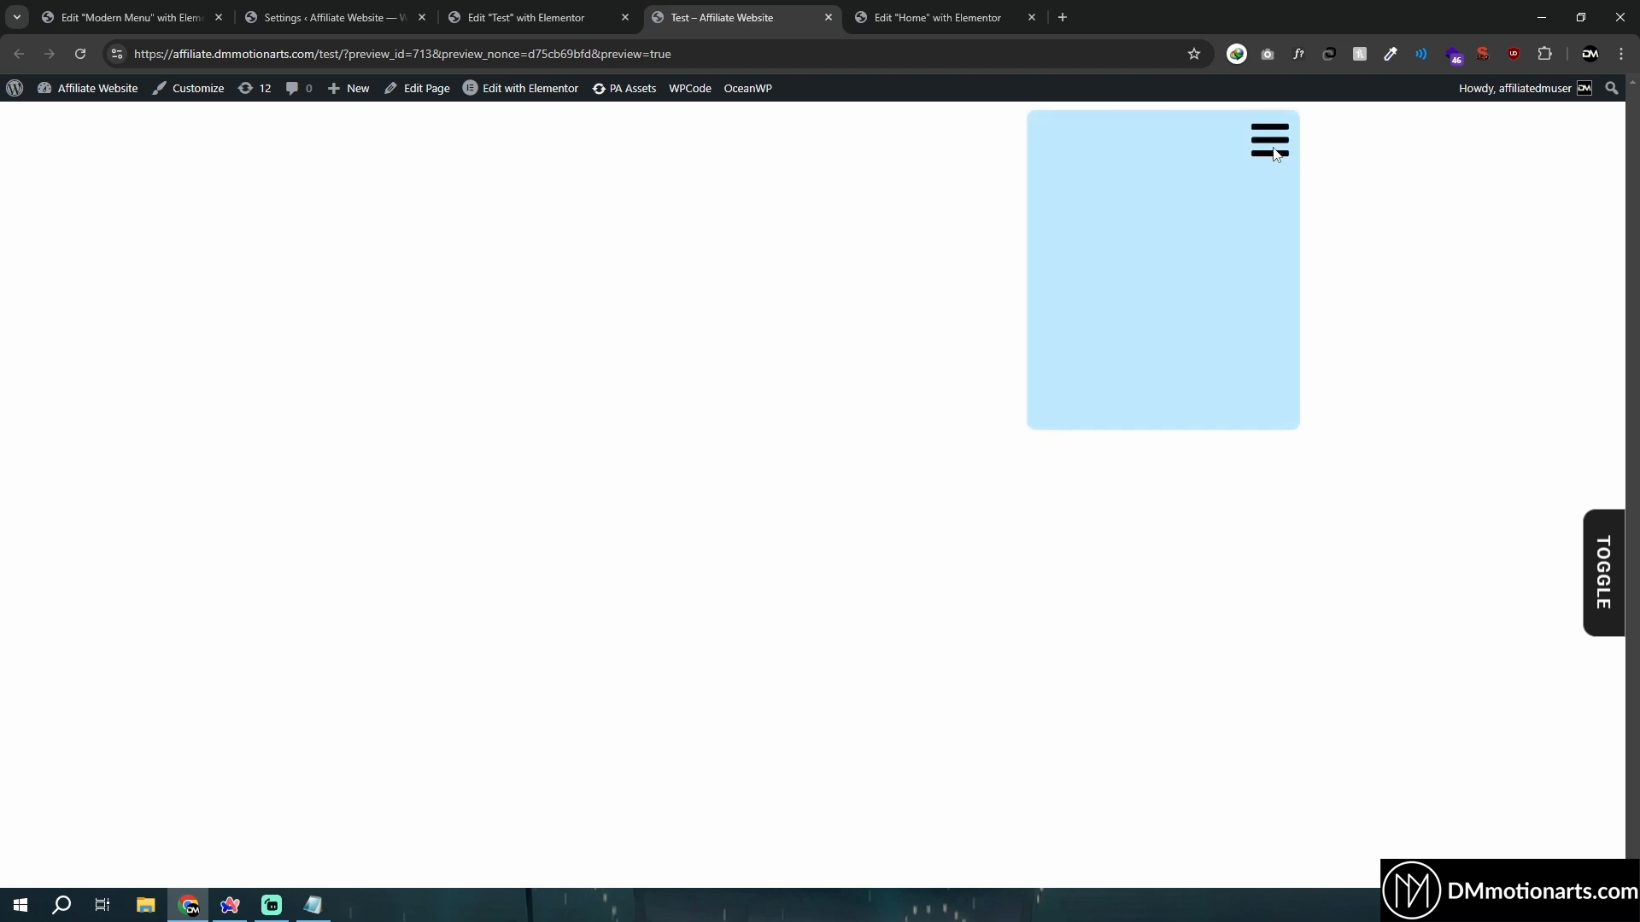
left_click(1269, 152)
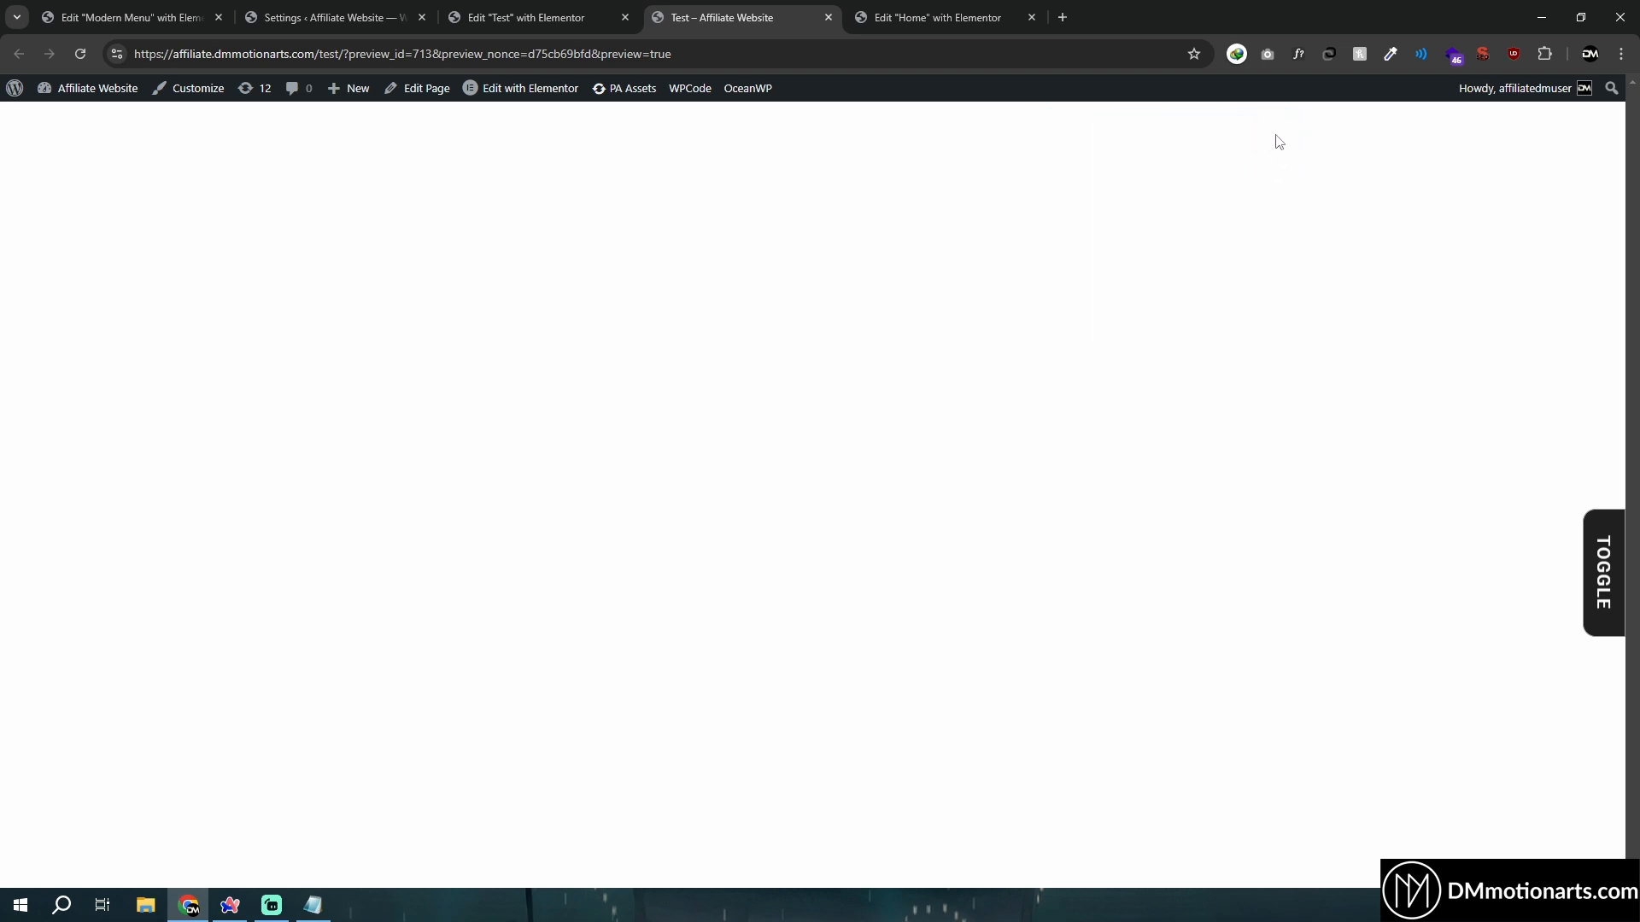
Set the Test page's body background to the classic type with color #000000 and update the page
left_click(526, 17)
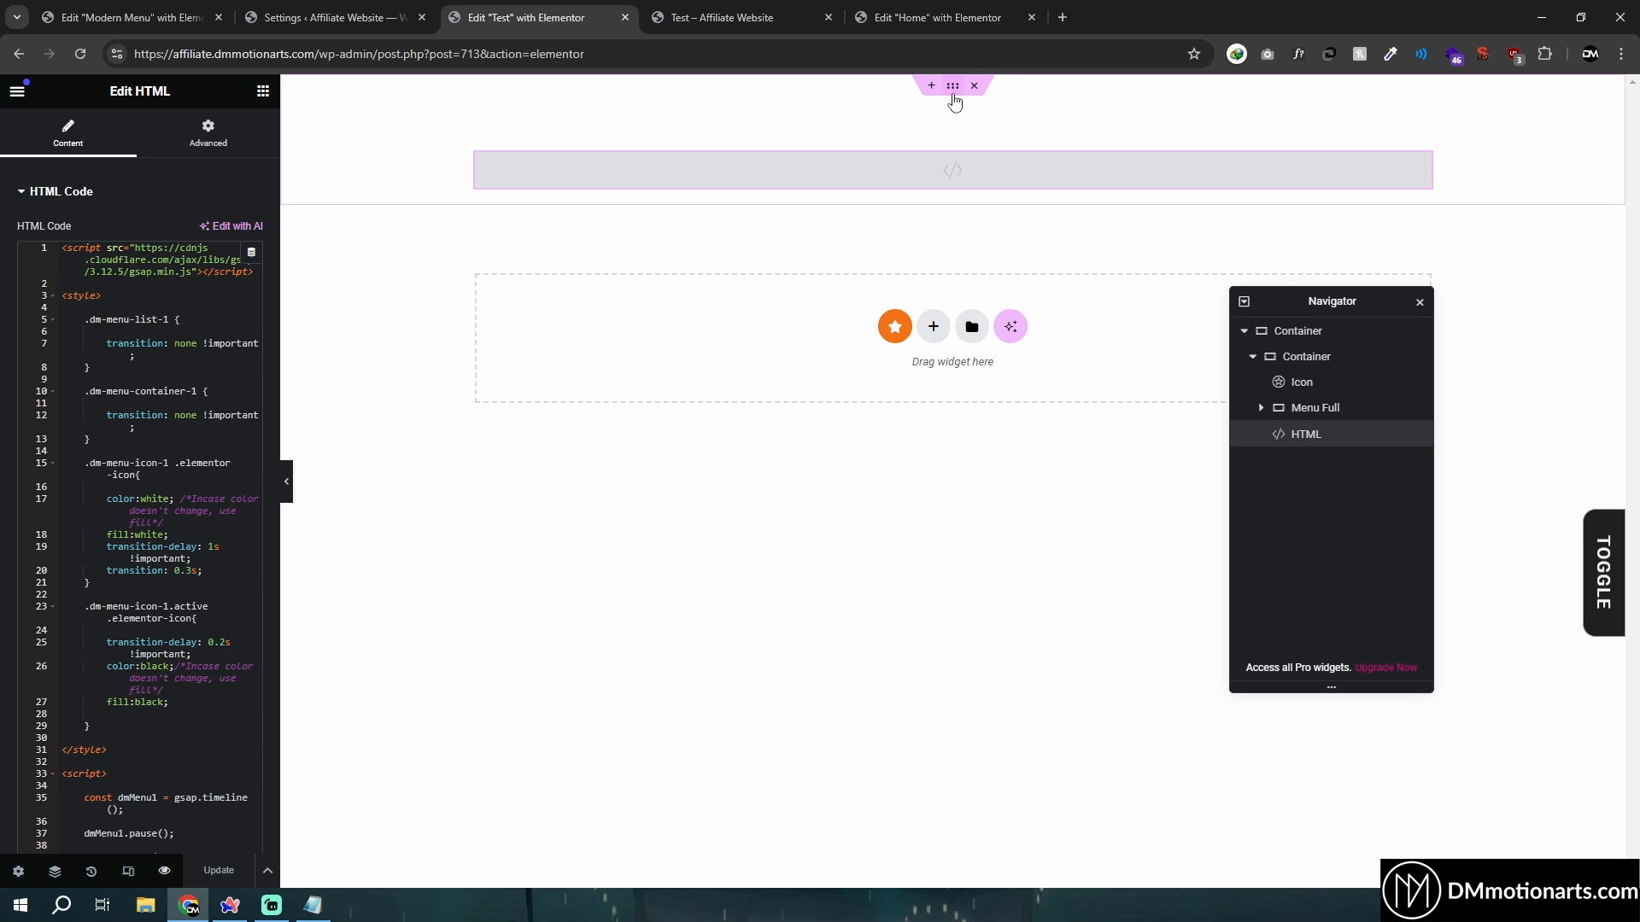
left_click(18, 870)
left_click(137, 133)
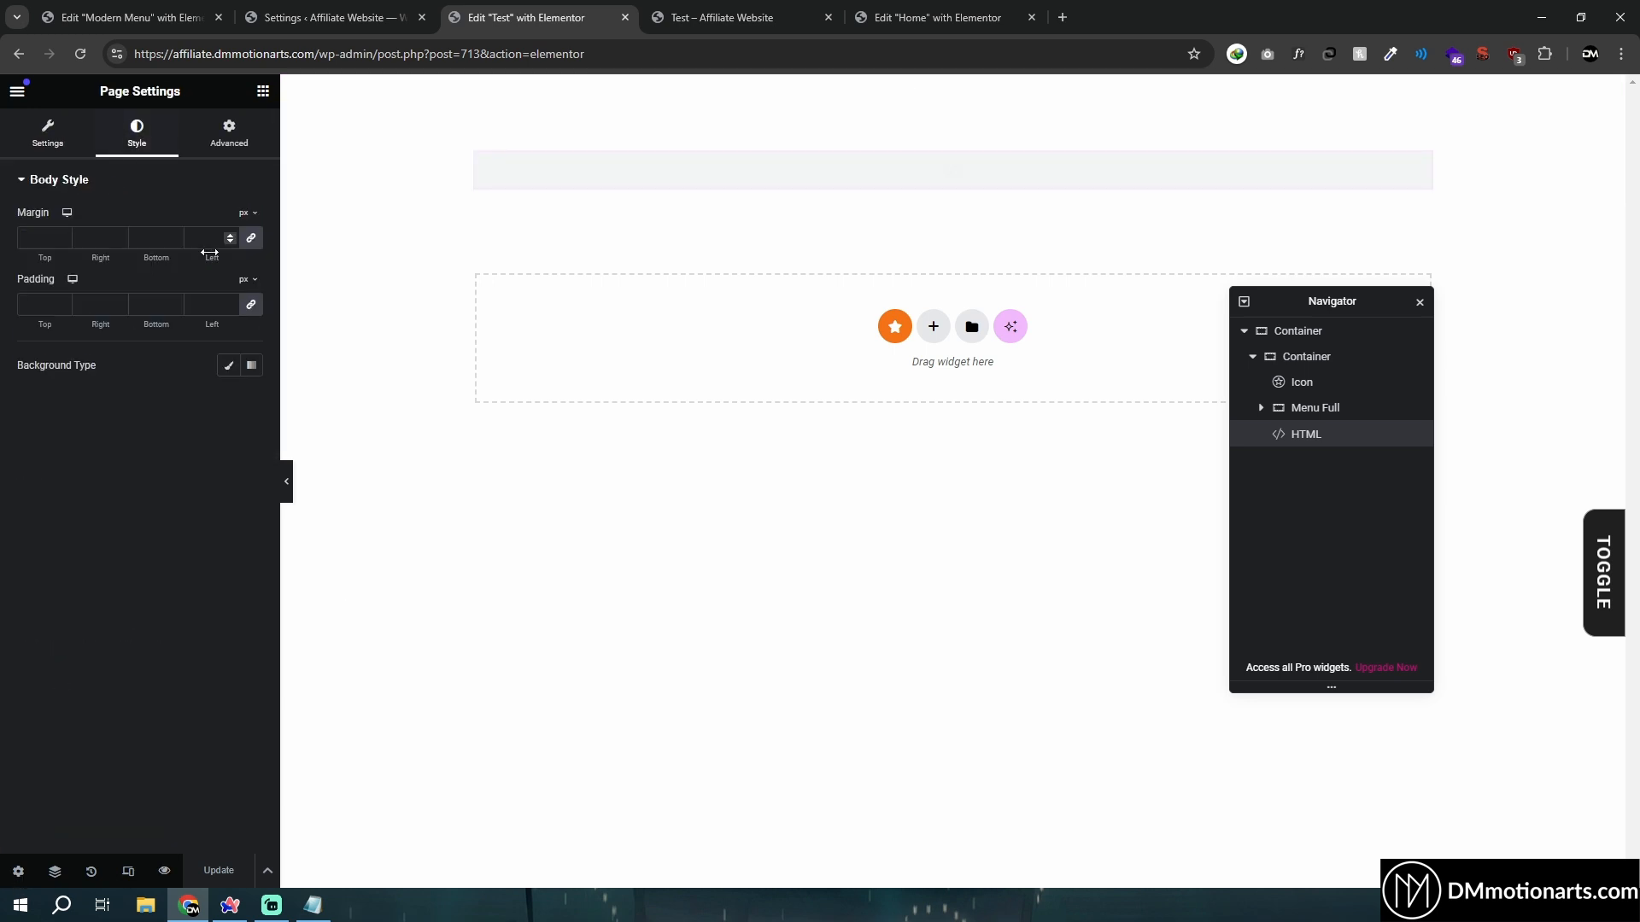
left_click(228, 365)
left_click(251, 400)
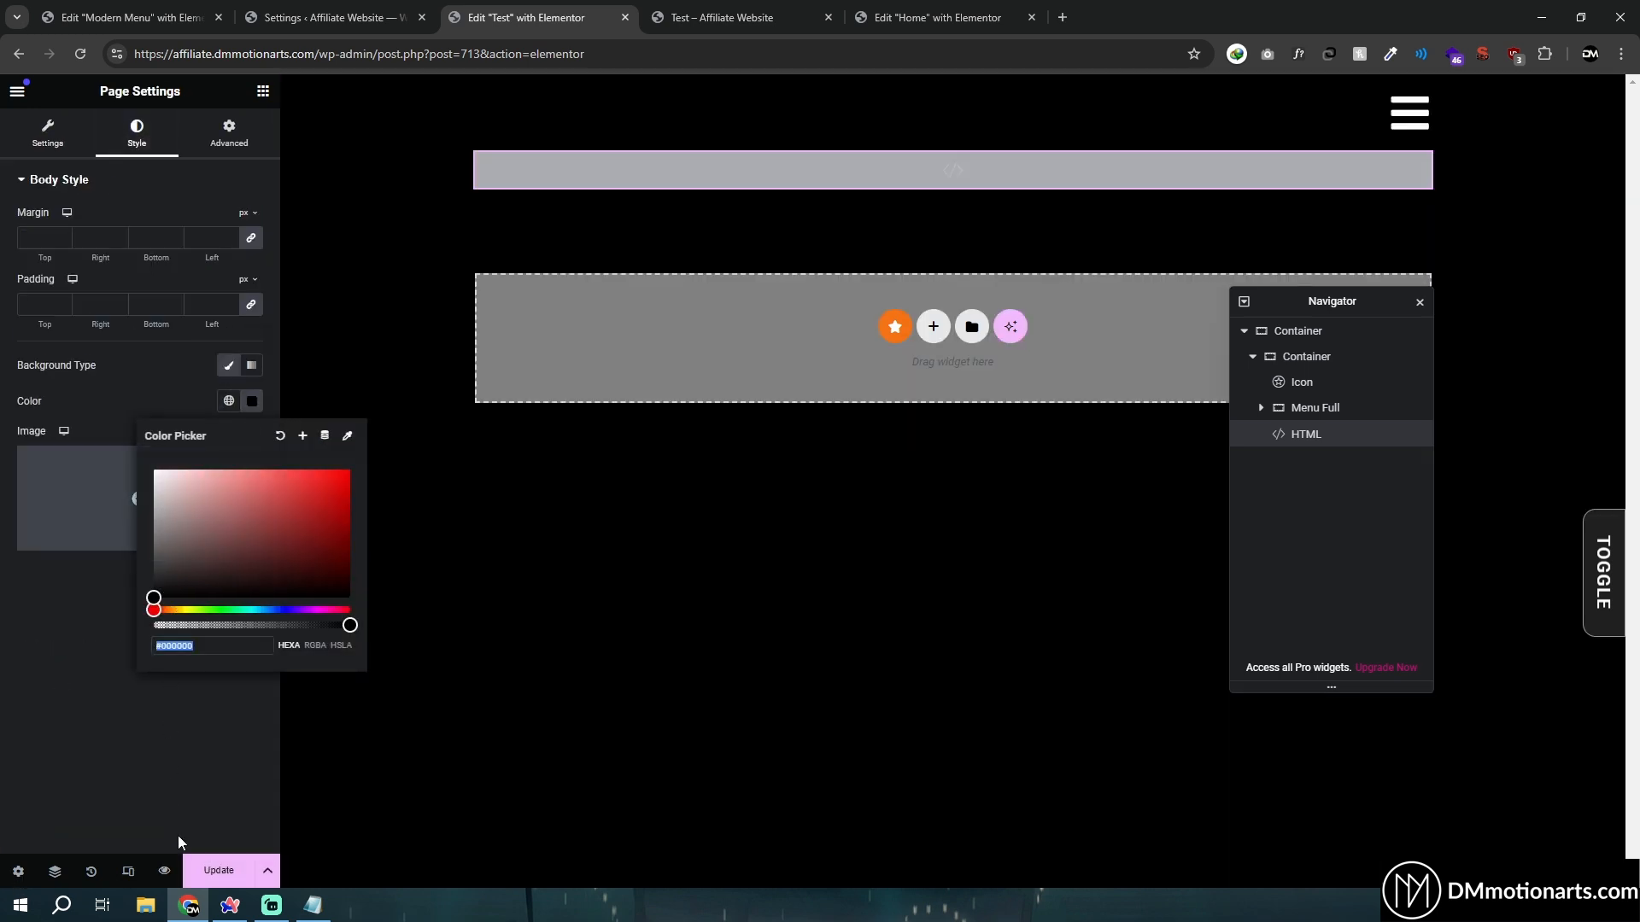
left_click(192, 864)
Preview the Test page and test toggling the menu and expanding and collapsing its Services submenu
left_click(167, 872)
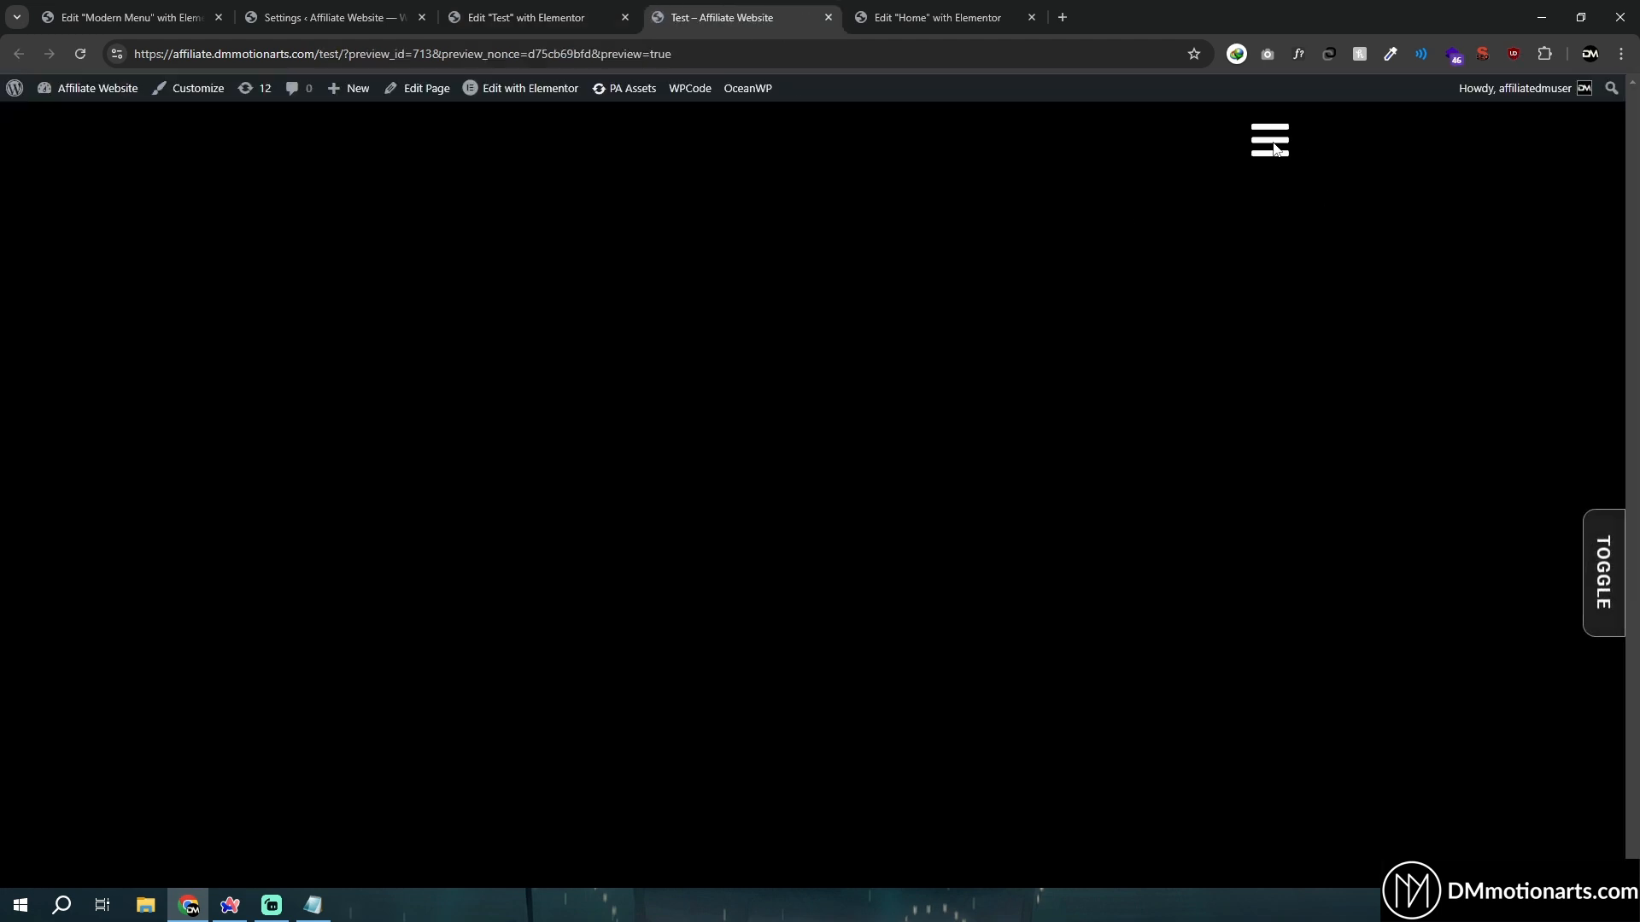
left_click(1273, 145)
left_click(1165, 229)
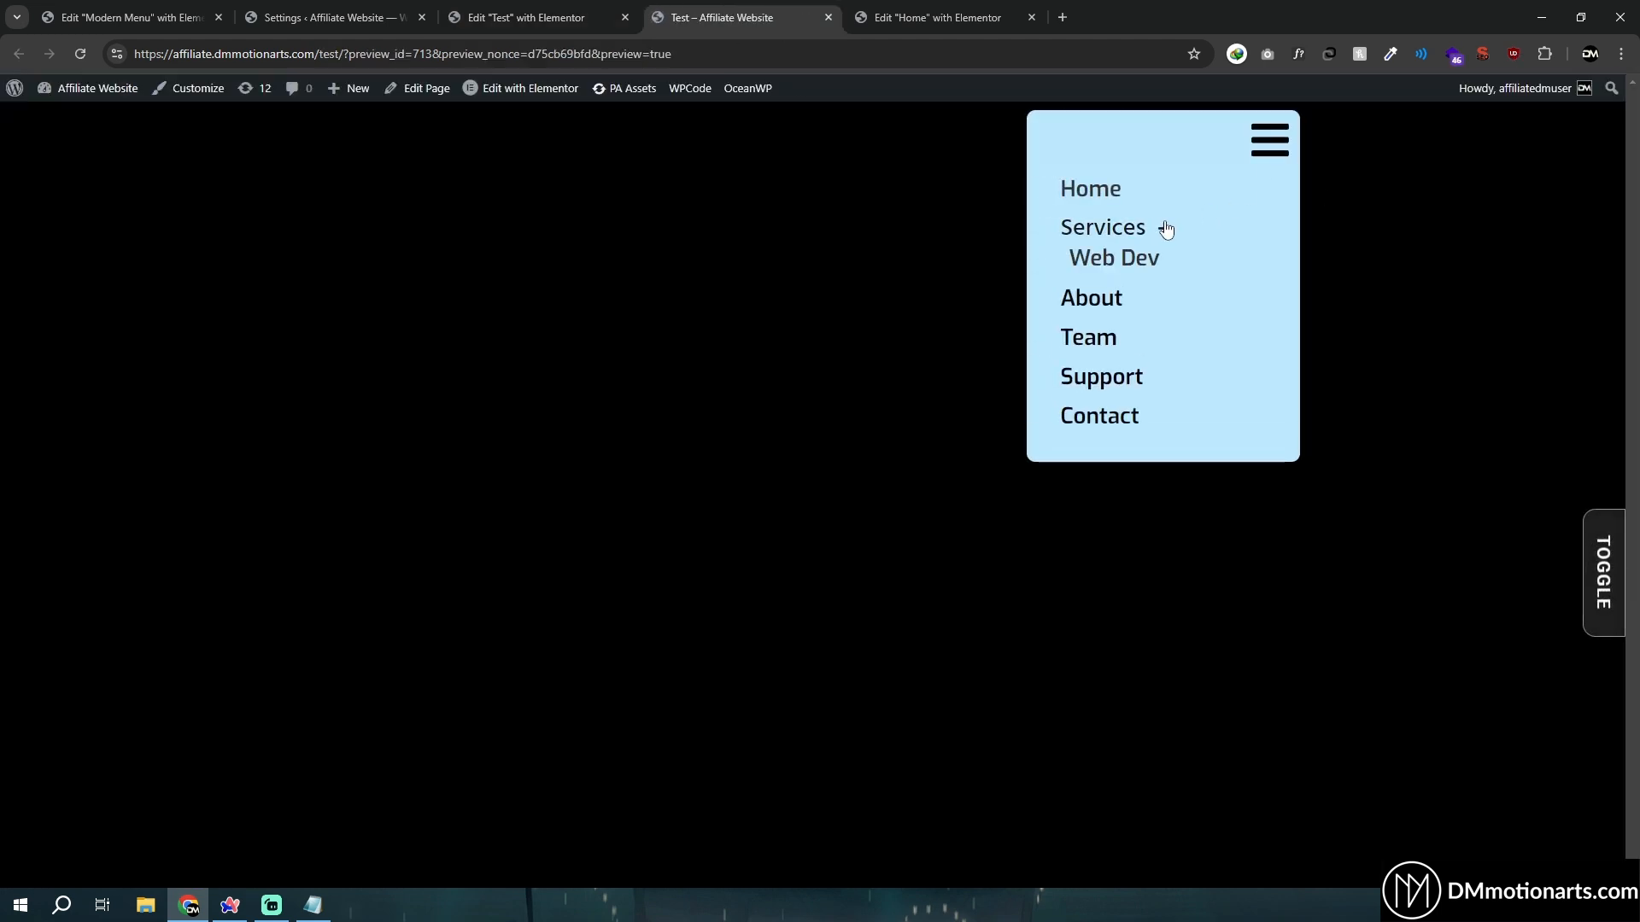
left_click(1166, 229)
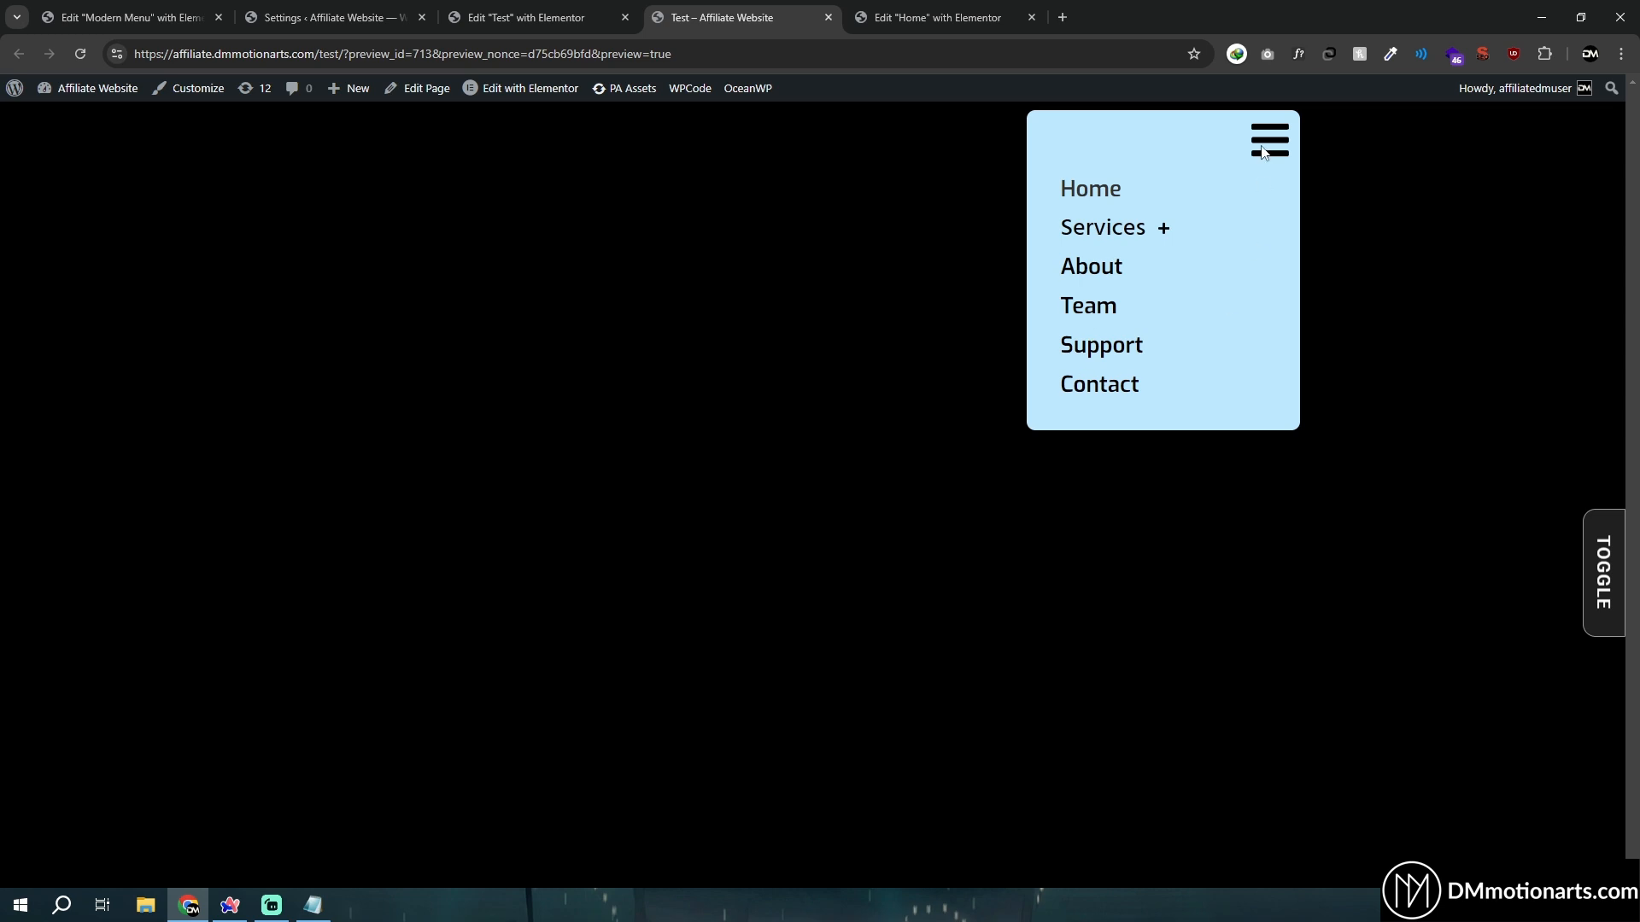
left_click(1277, 125)
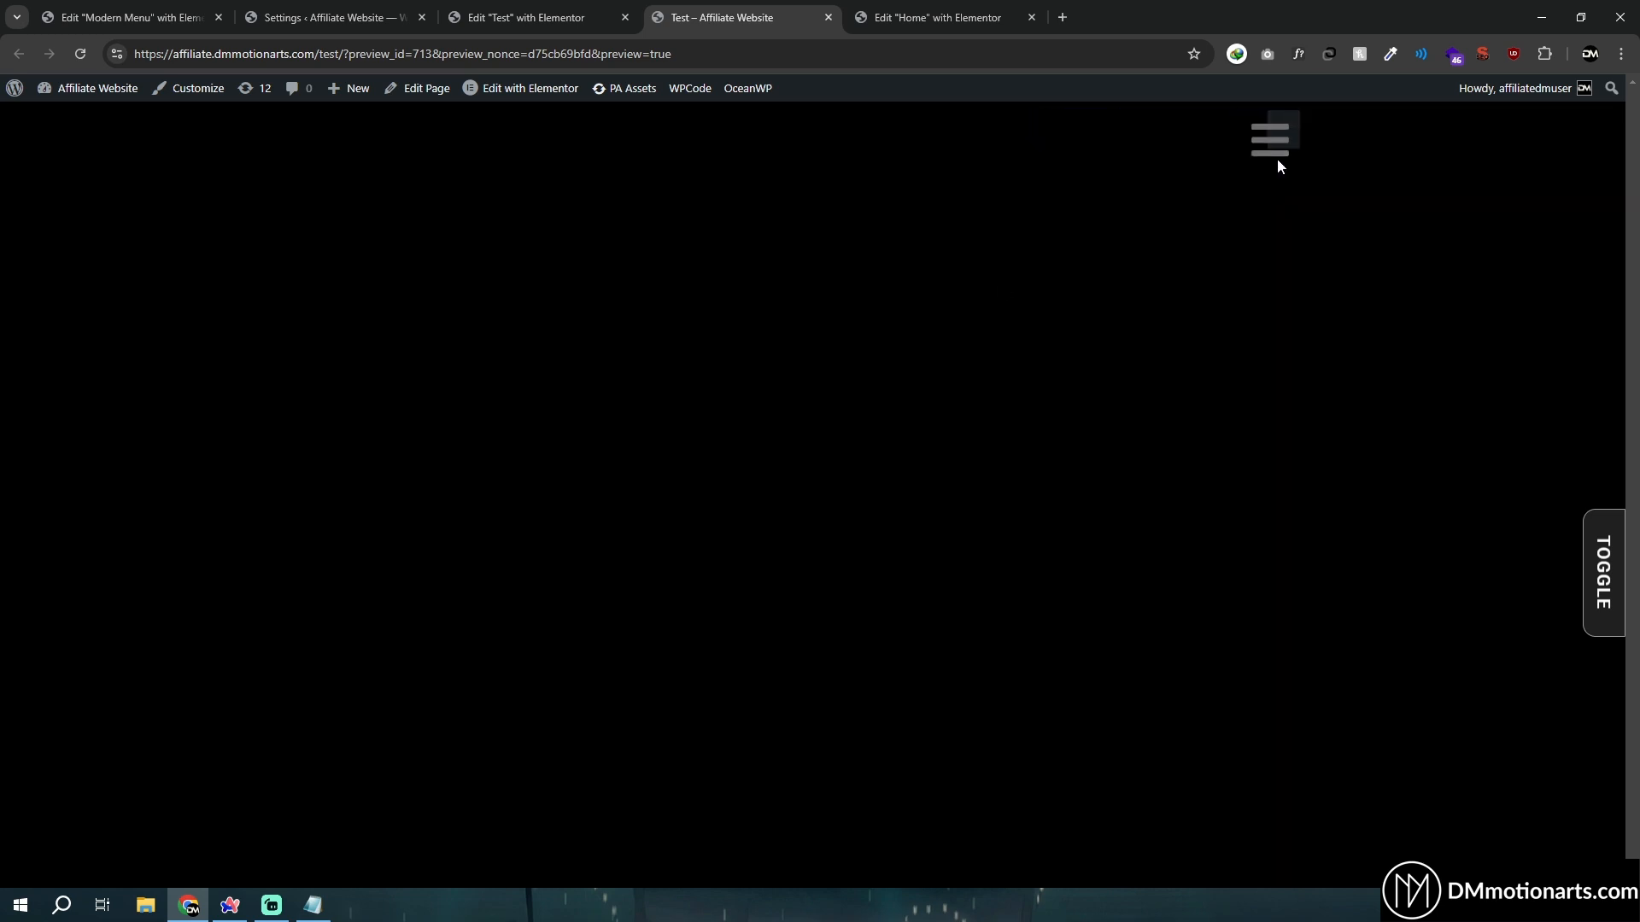
left_click(1251, 171)
left_click(1138, 229)
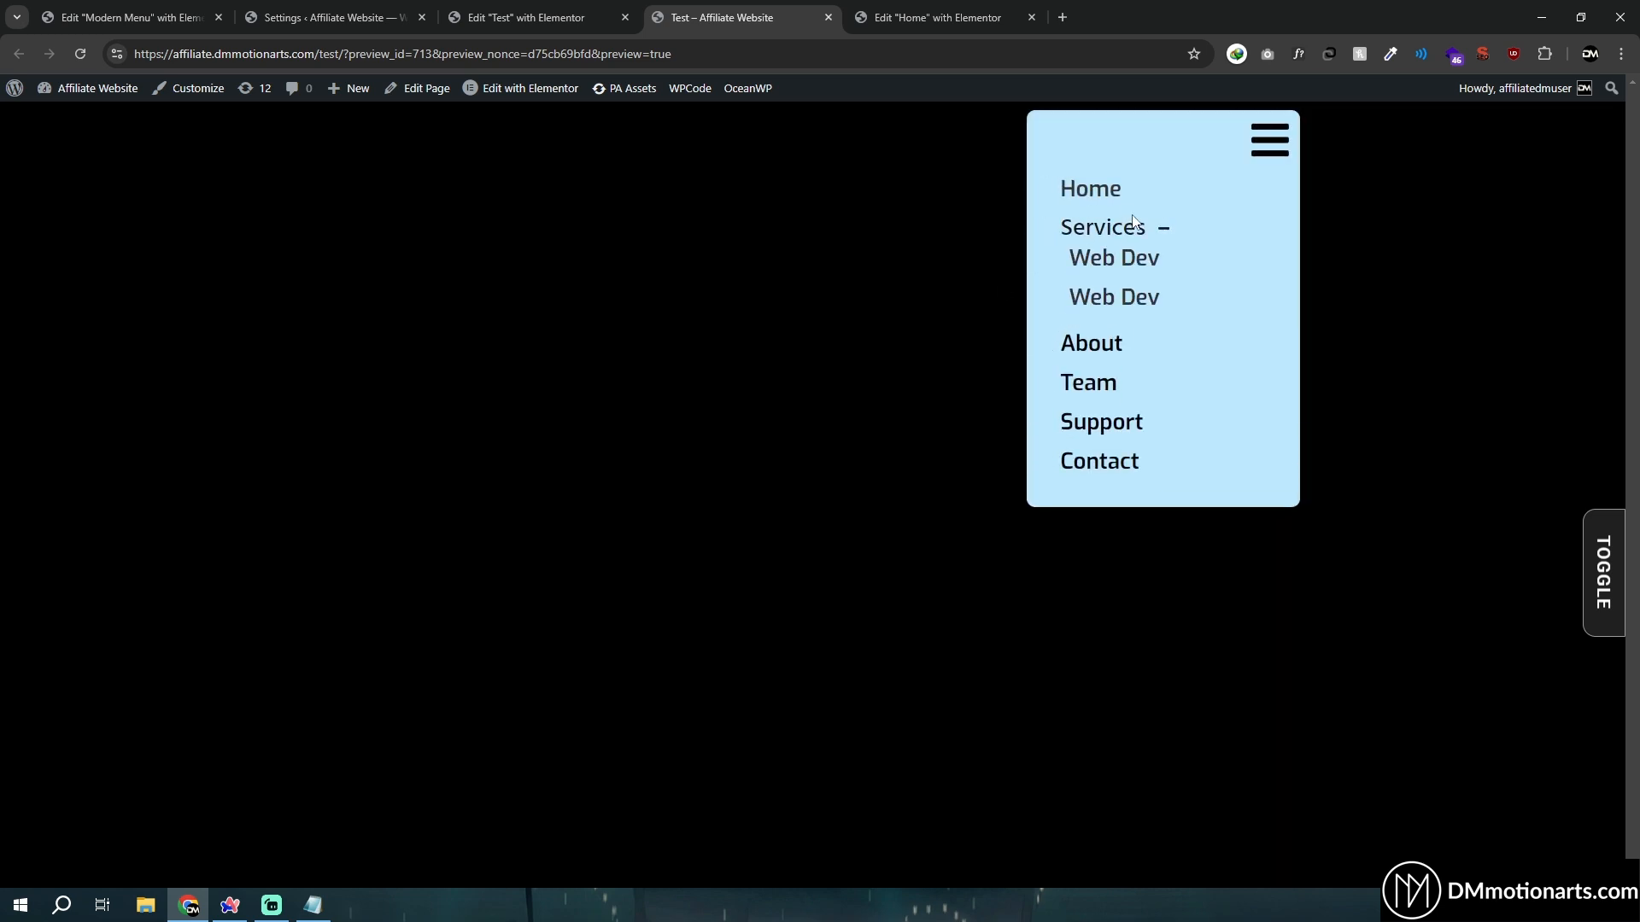
left_click(1138, 232)
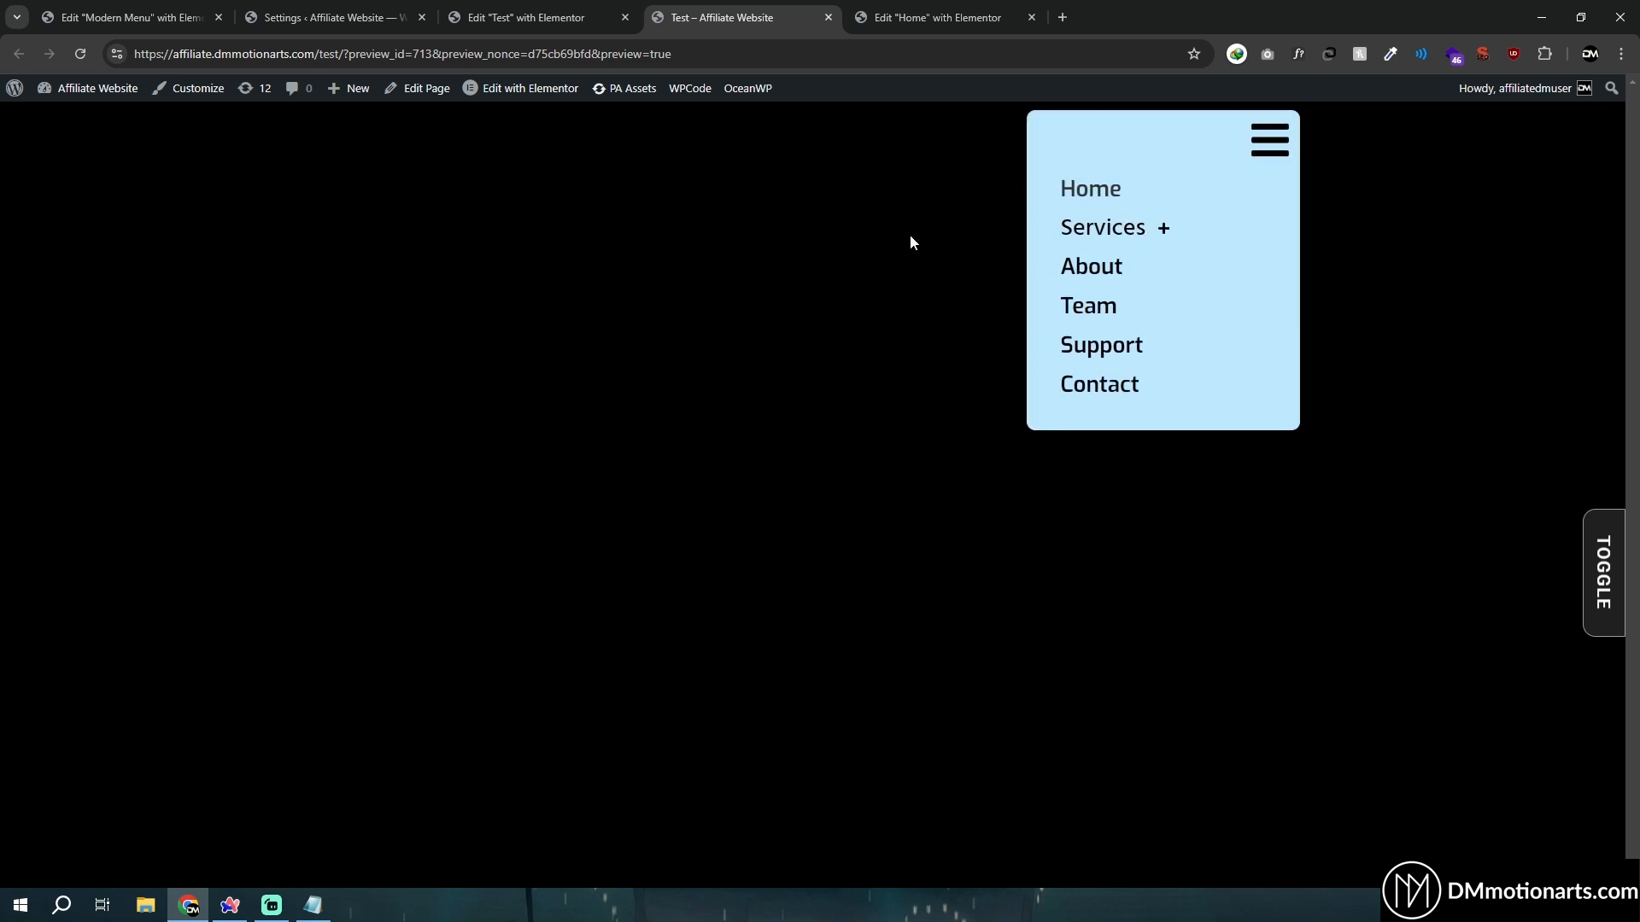
left_click(1254, 140)
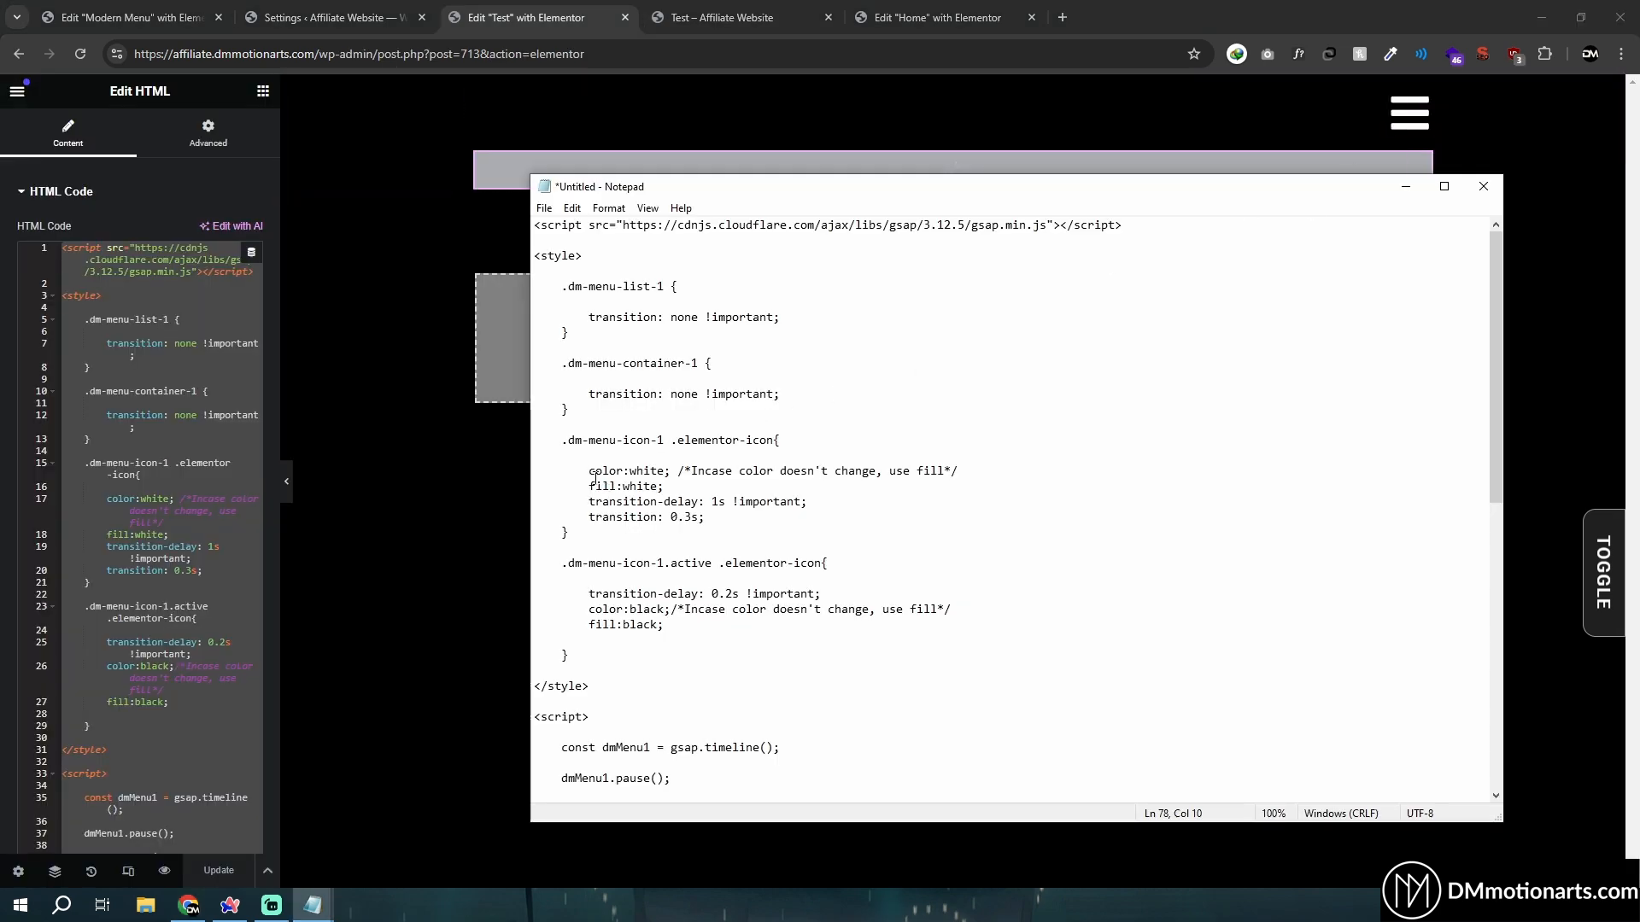
Examine the color and fill lines of the .dm-menu-icon-1 .elementor-icon rule in the Notepad code copy
left_click_drag(589, 473, 667, 484)
left_click(665, 484)
left_click_drag(571, 439, 779, 439)
left_click(779, 440)
left_click_drag(631, 470, 665, 471)
Change both color and fill to red in the HTML widget's .dm-menu-icon-1 .elementor-icon rule
left_click(214, 537)
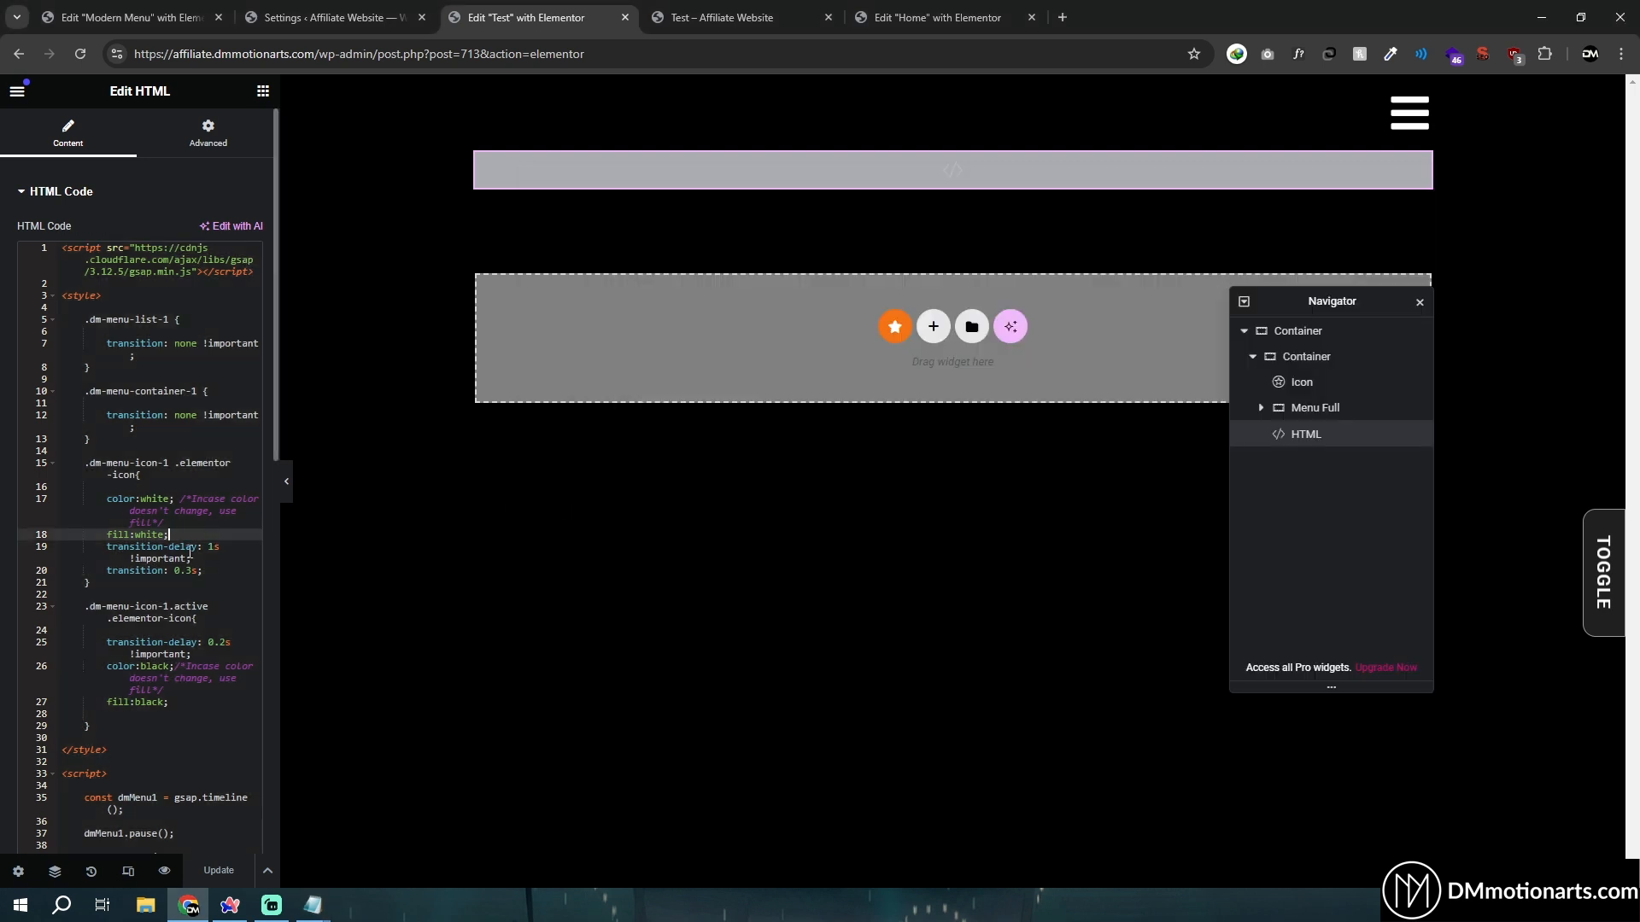
double_click(159, 499)
type("red")
double_click(154, 534)
type("red")
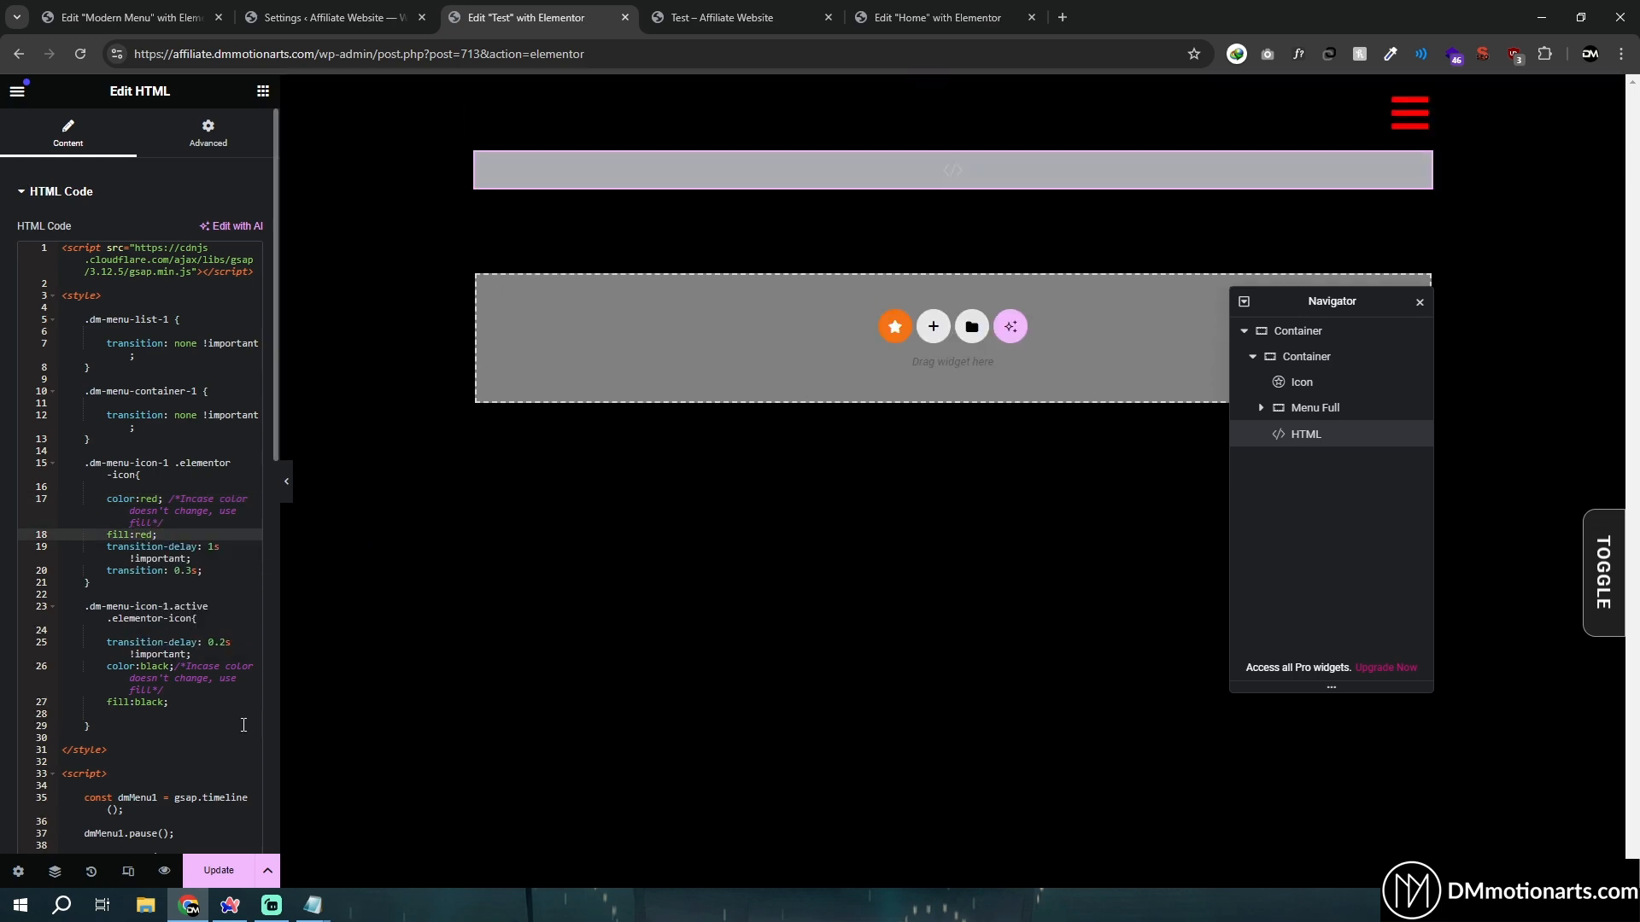
Examine the menu icon rule's transition-delay and transition values in the Notepad code copy
left_click(312, 905)
left_click(359, 854)
left_click(714, 502)
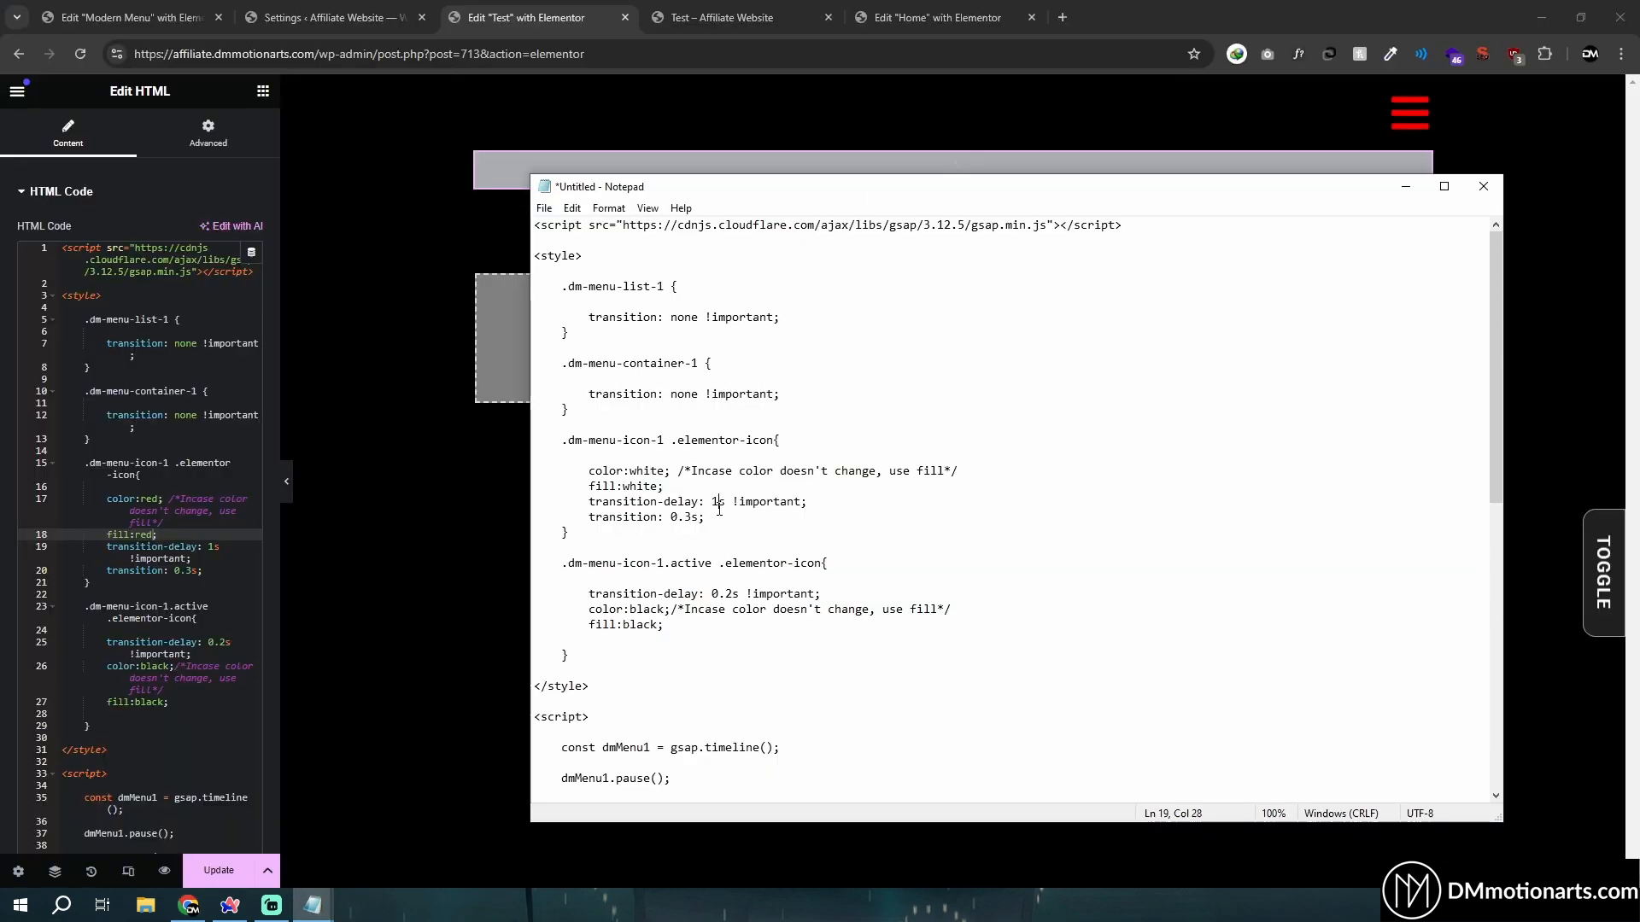
scroll(709, 494, "down", 1)
left_click_drag(671, 517, 712, 517)
left_click(708, 516)
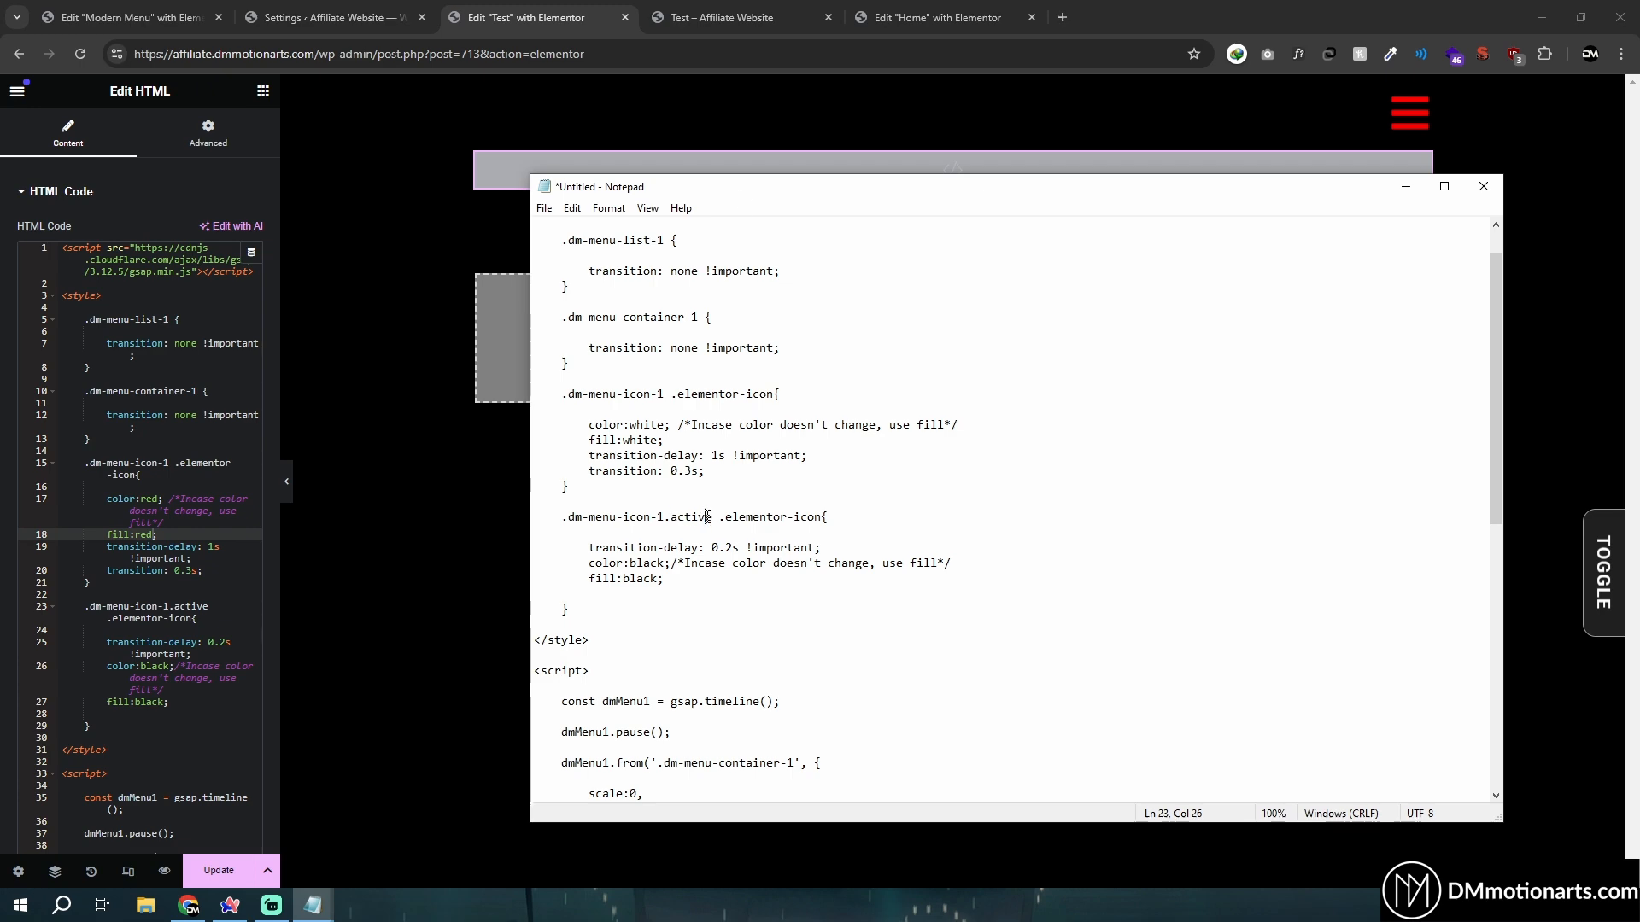
Toggle the menu icon in the Test page preview, then return to the Notepad code copy
left_click(739, 17)
left_click(1281, 135)
left_click(530, 17)
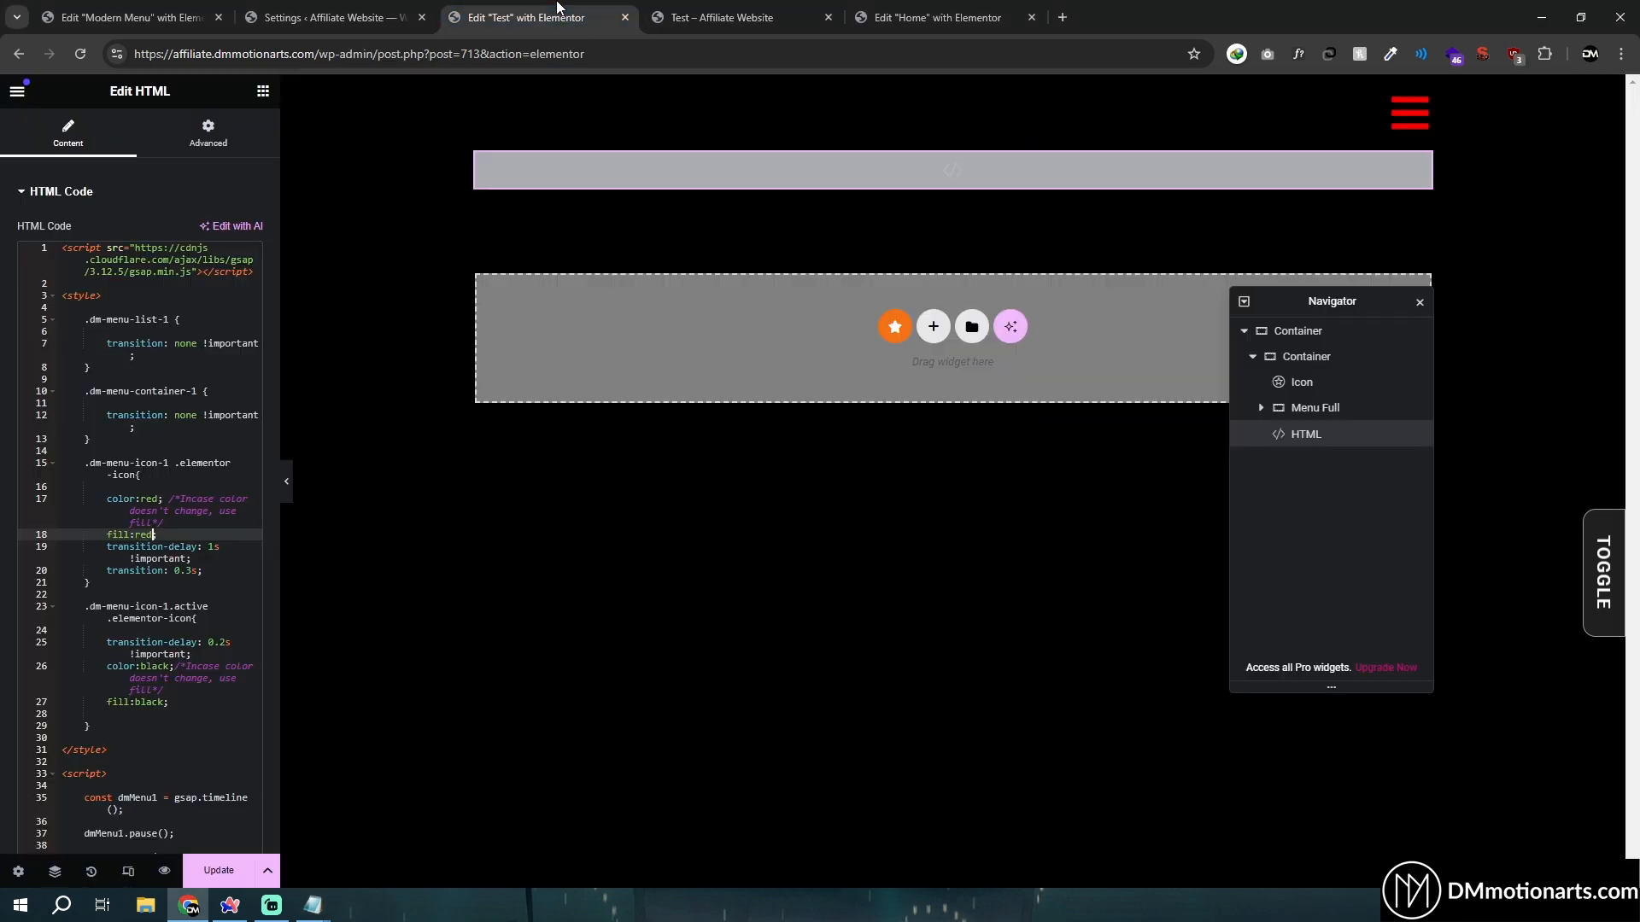
left_click(312, 904)
left_click(402, 836)
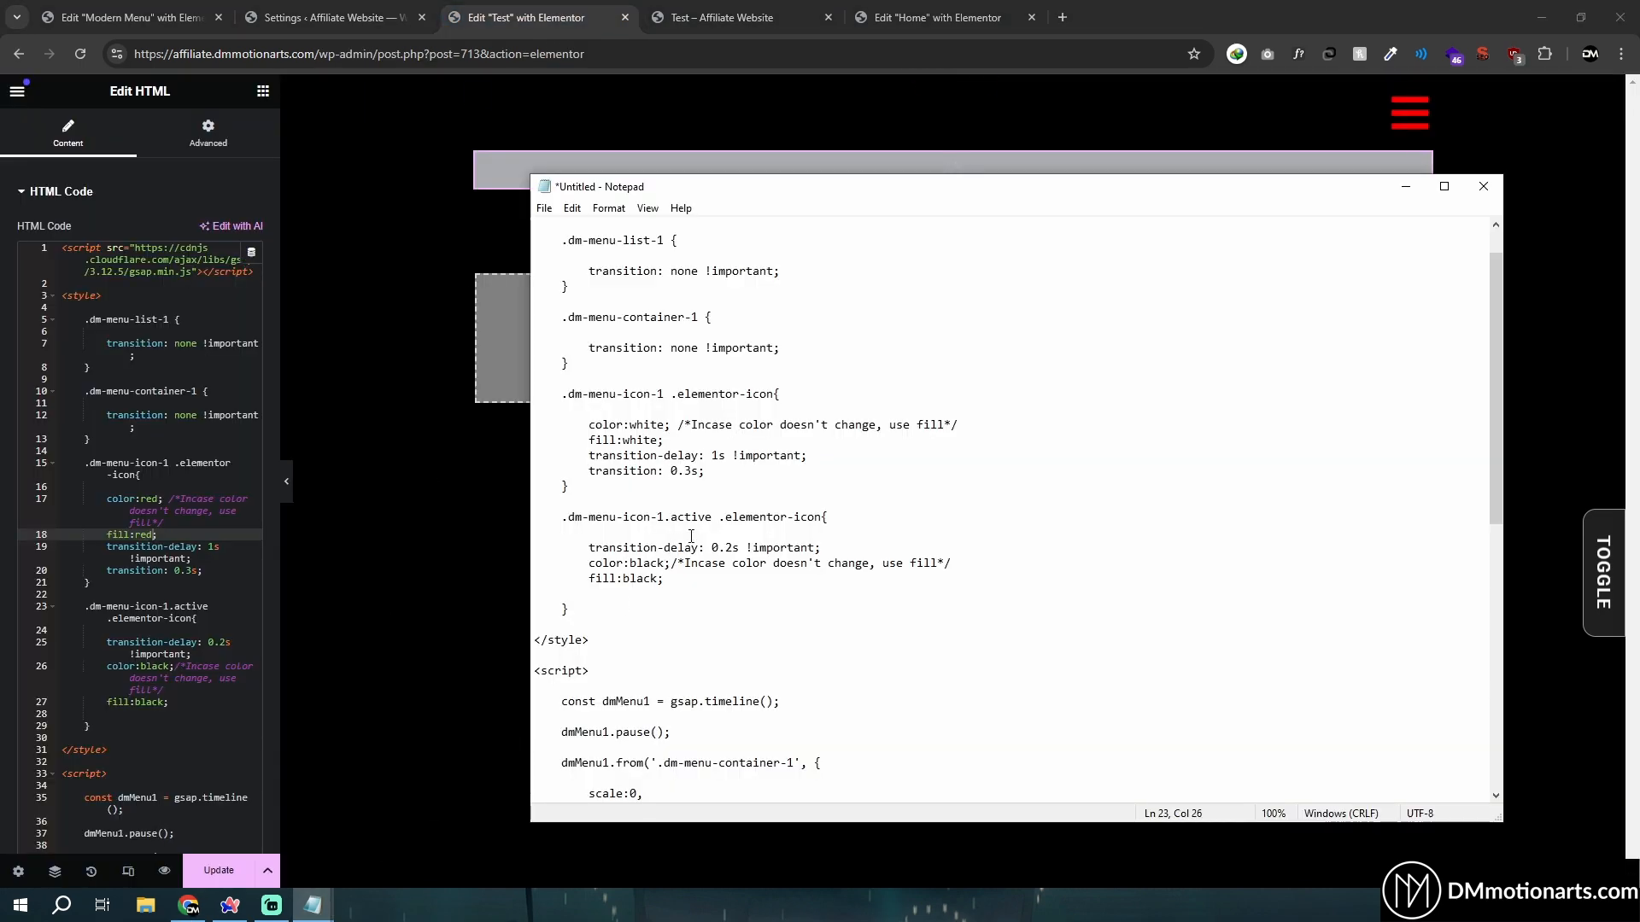
Change both color and fill to blue in the HTML widget's .dm-menu-icon-1.active .elementor-icon rule
left_click_drag(630, 563, 660, 563)
double_click(155, 666)
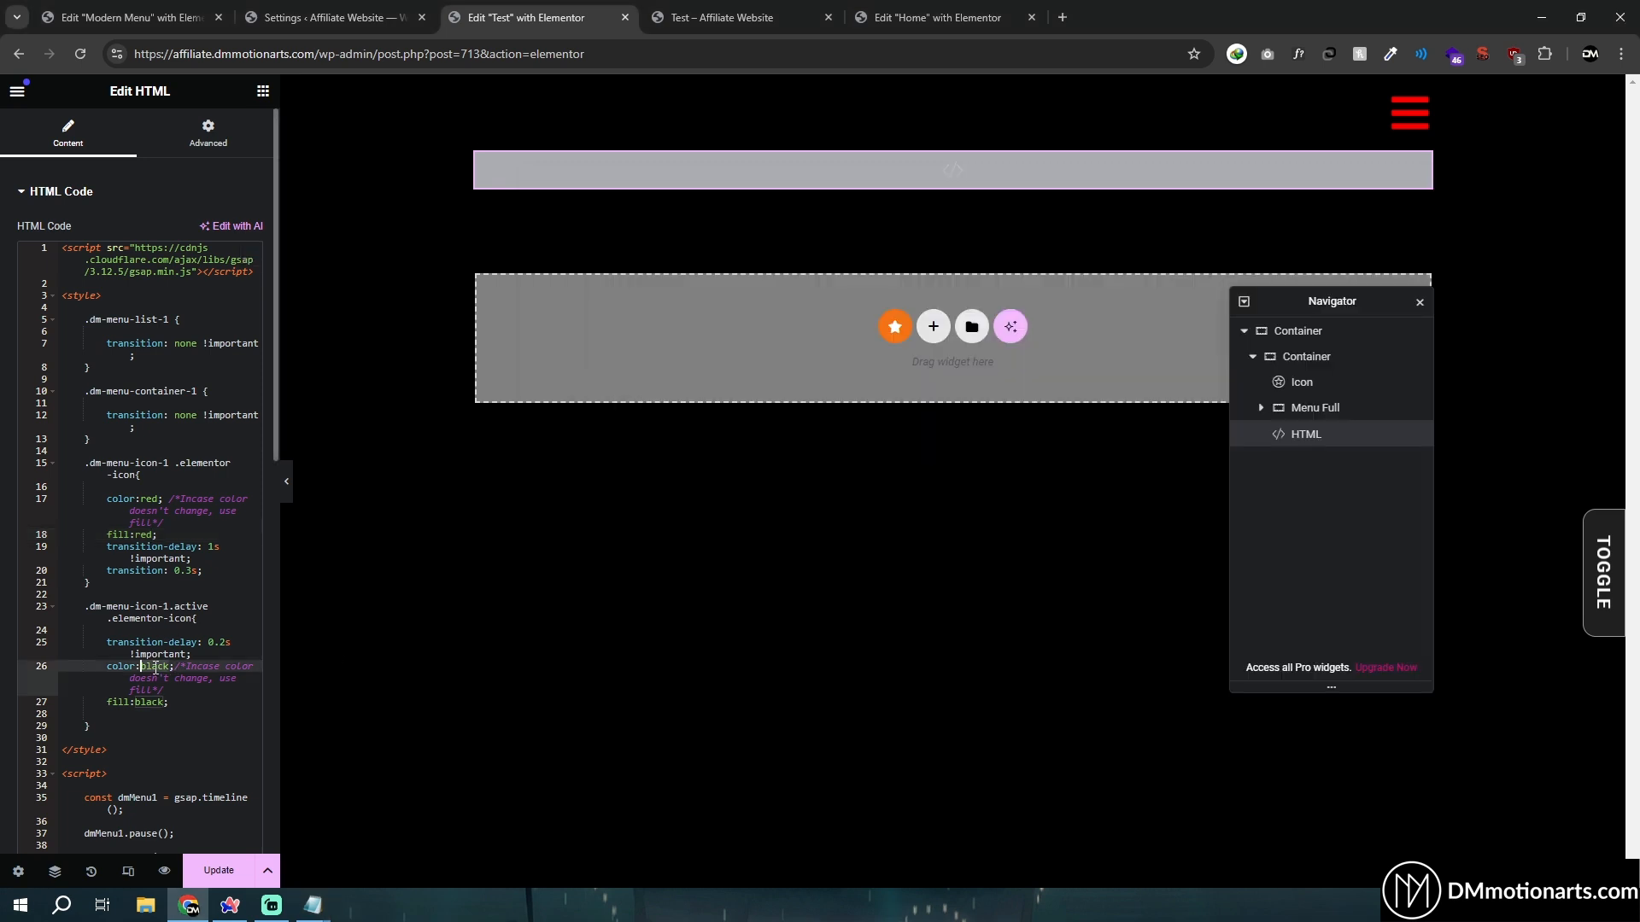
type("blue")
left_click(140, 702)
double_click(141, 702)
type("blue")
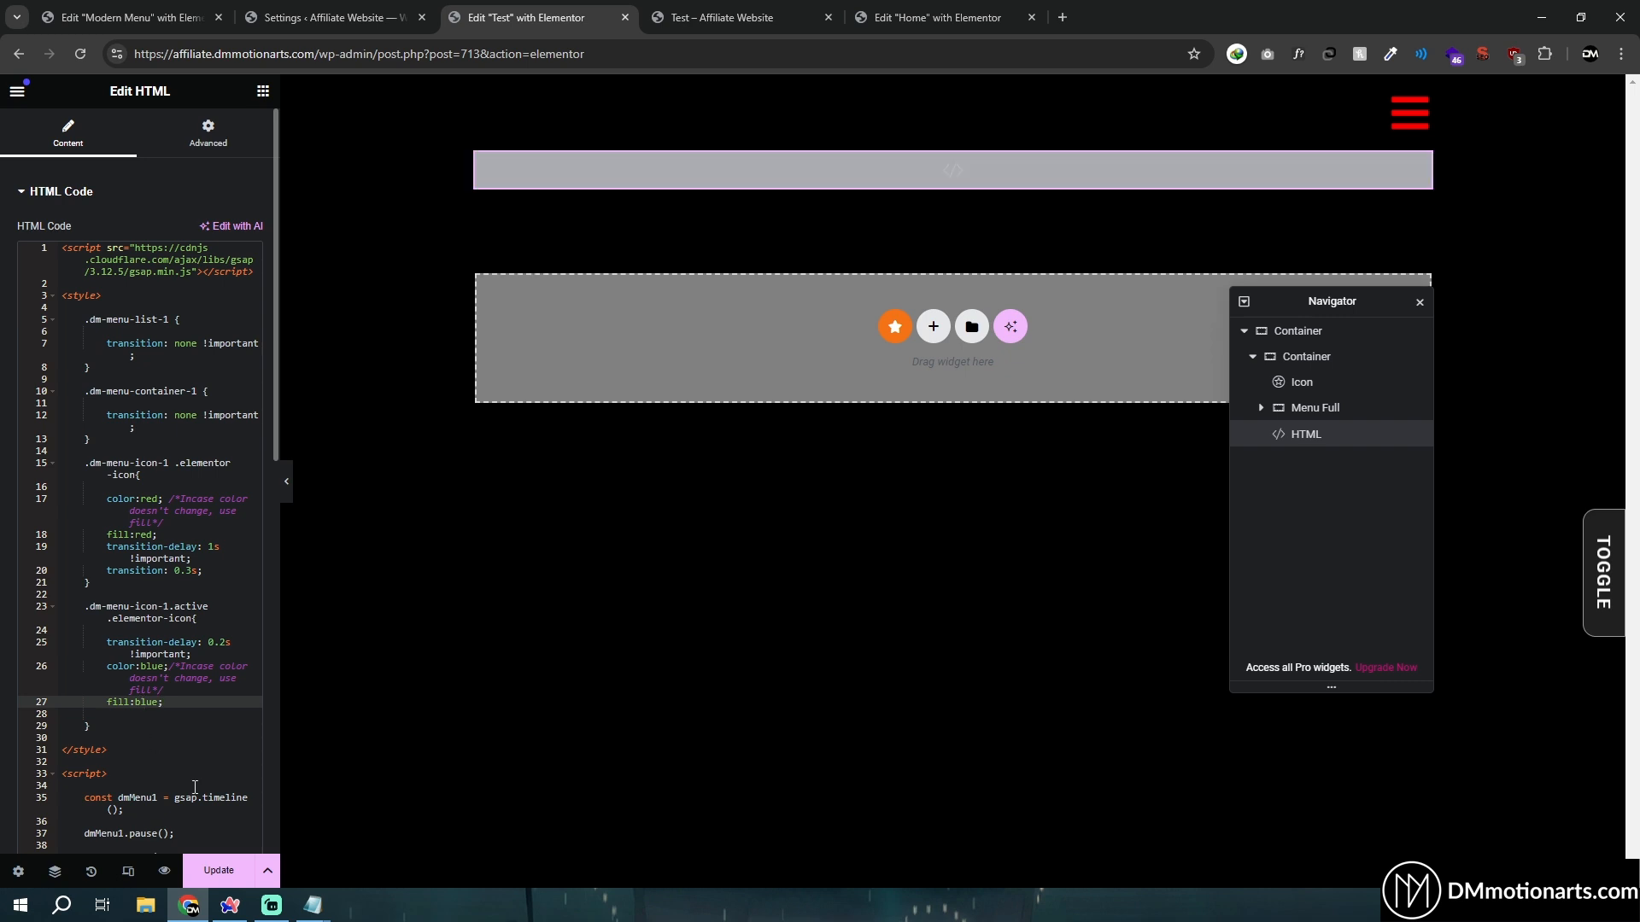
Update the Test page and open the menu in its preview to check the active icon color
left_click(193, 873)
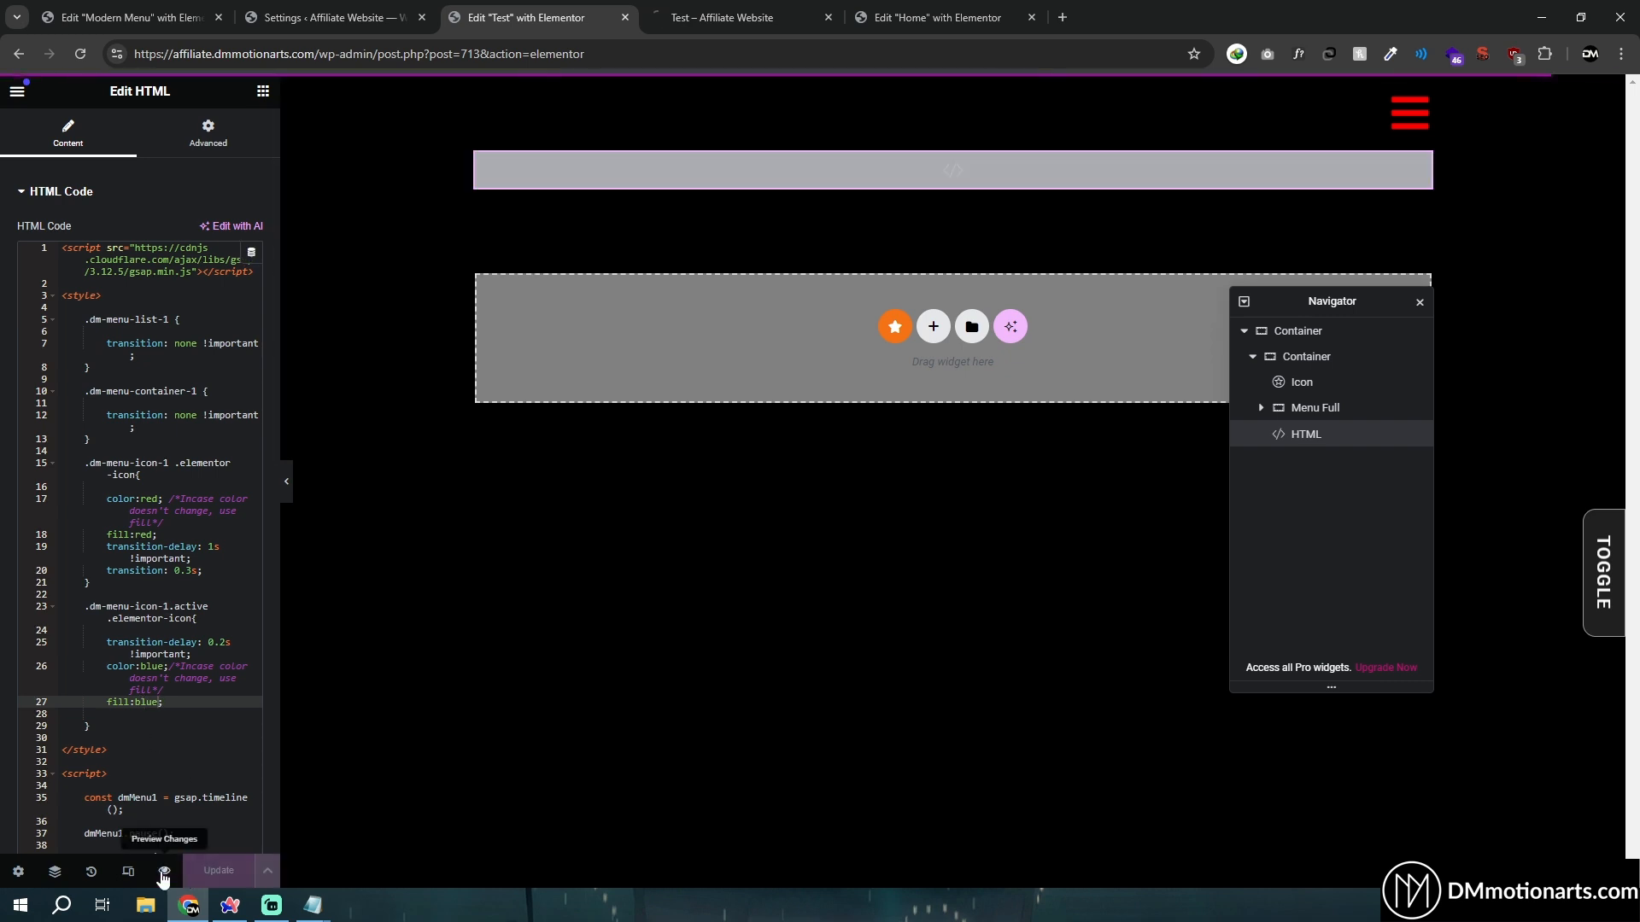
left_click(162, 873)
left_click(1272, 133)
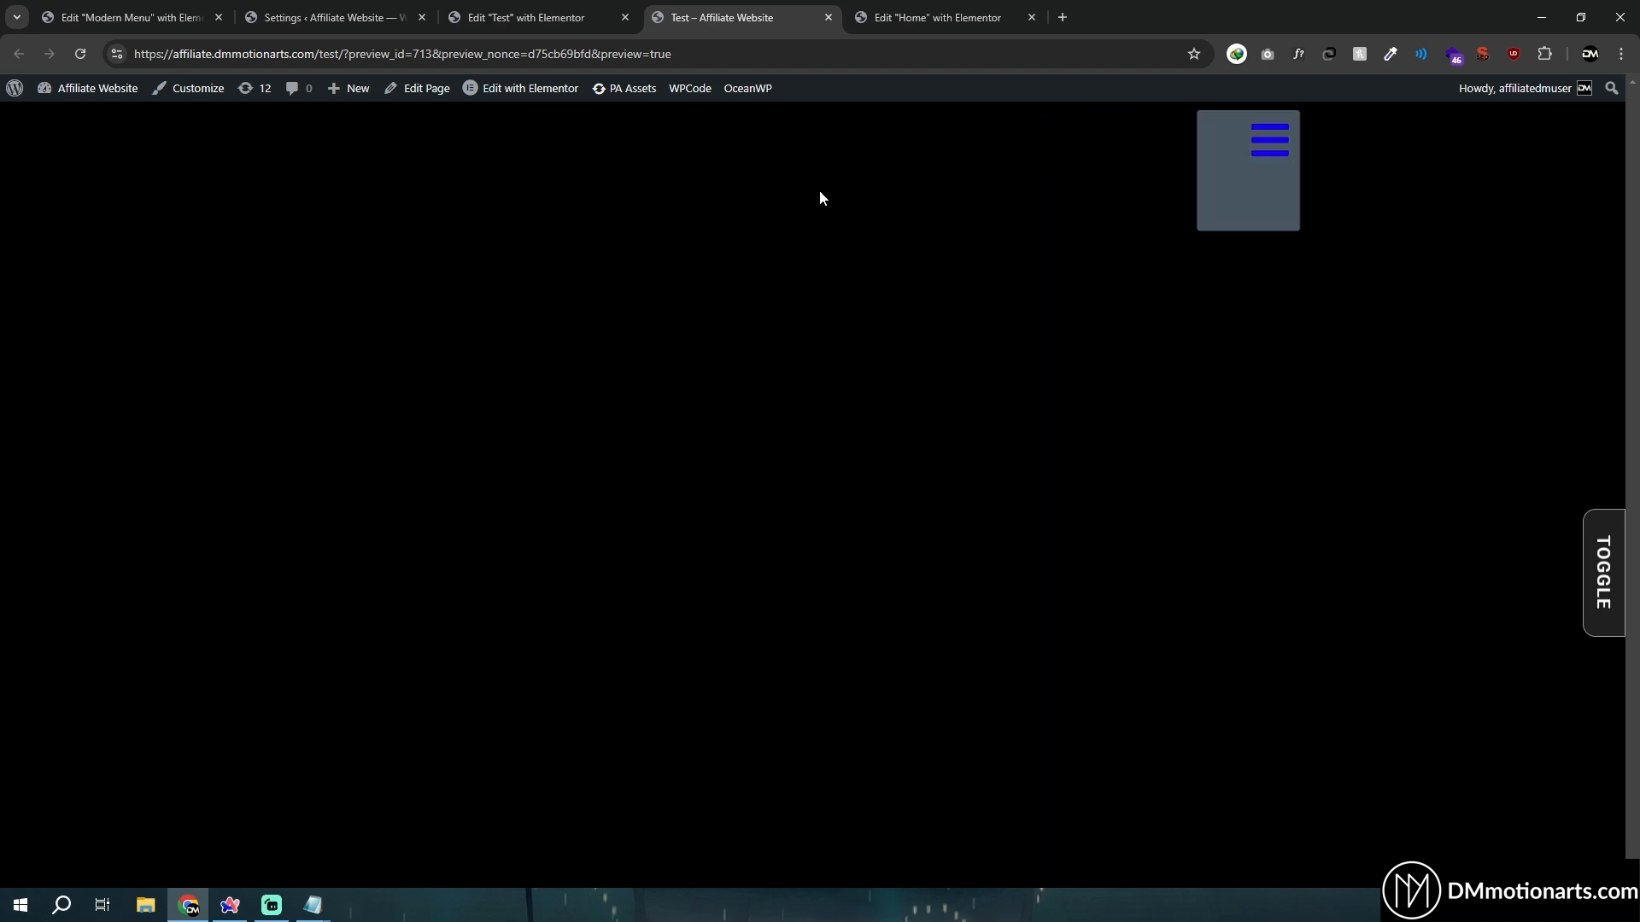
Return to the Notepad code copy and examine the duration of the .dm-menu-container-1 animation
left_click(540, 17)
left_click(314, 906)
left_click(398, 842)
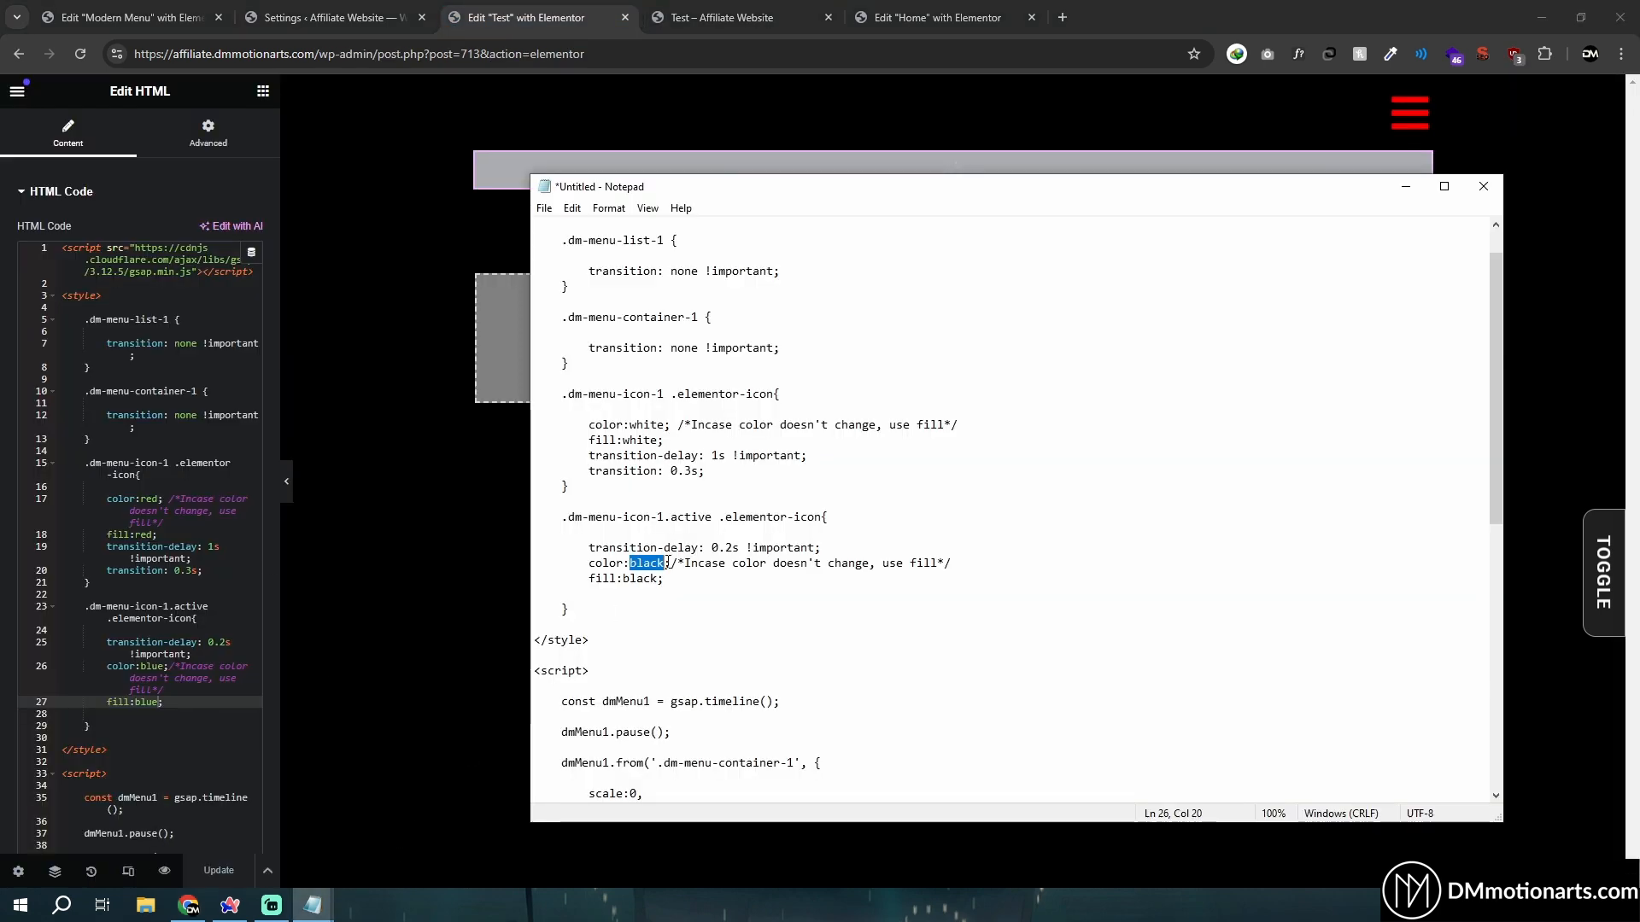
scroll(679, 580, "down", 6)
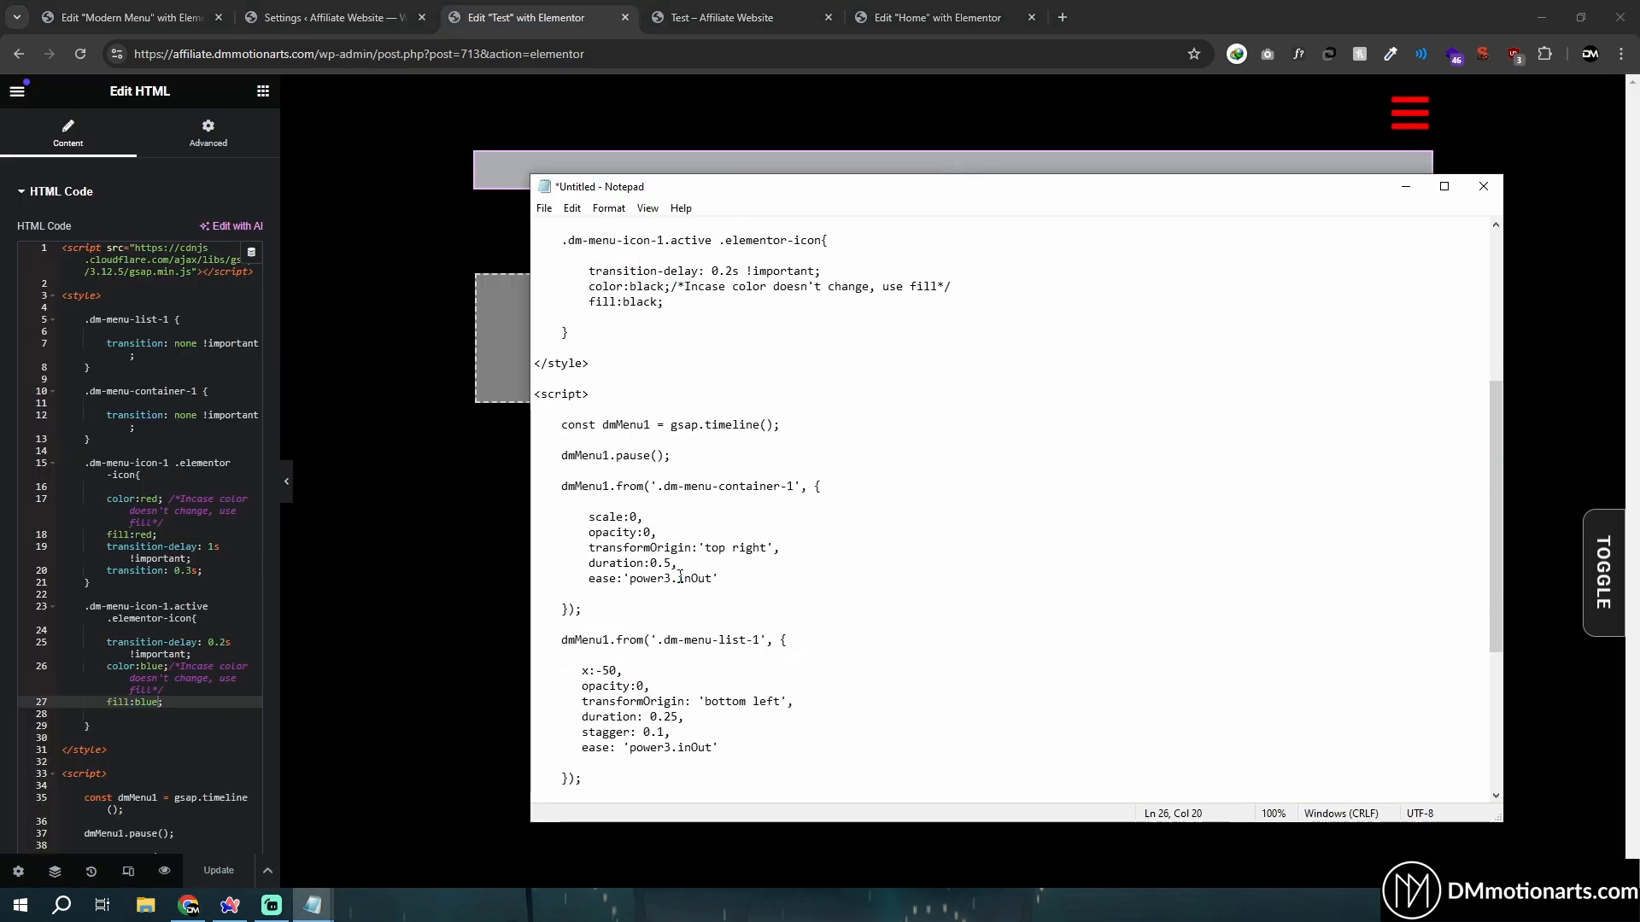
scroll(693, 477, "down", 2)
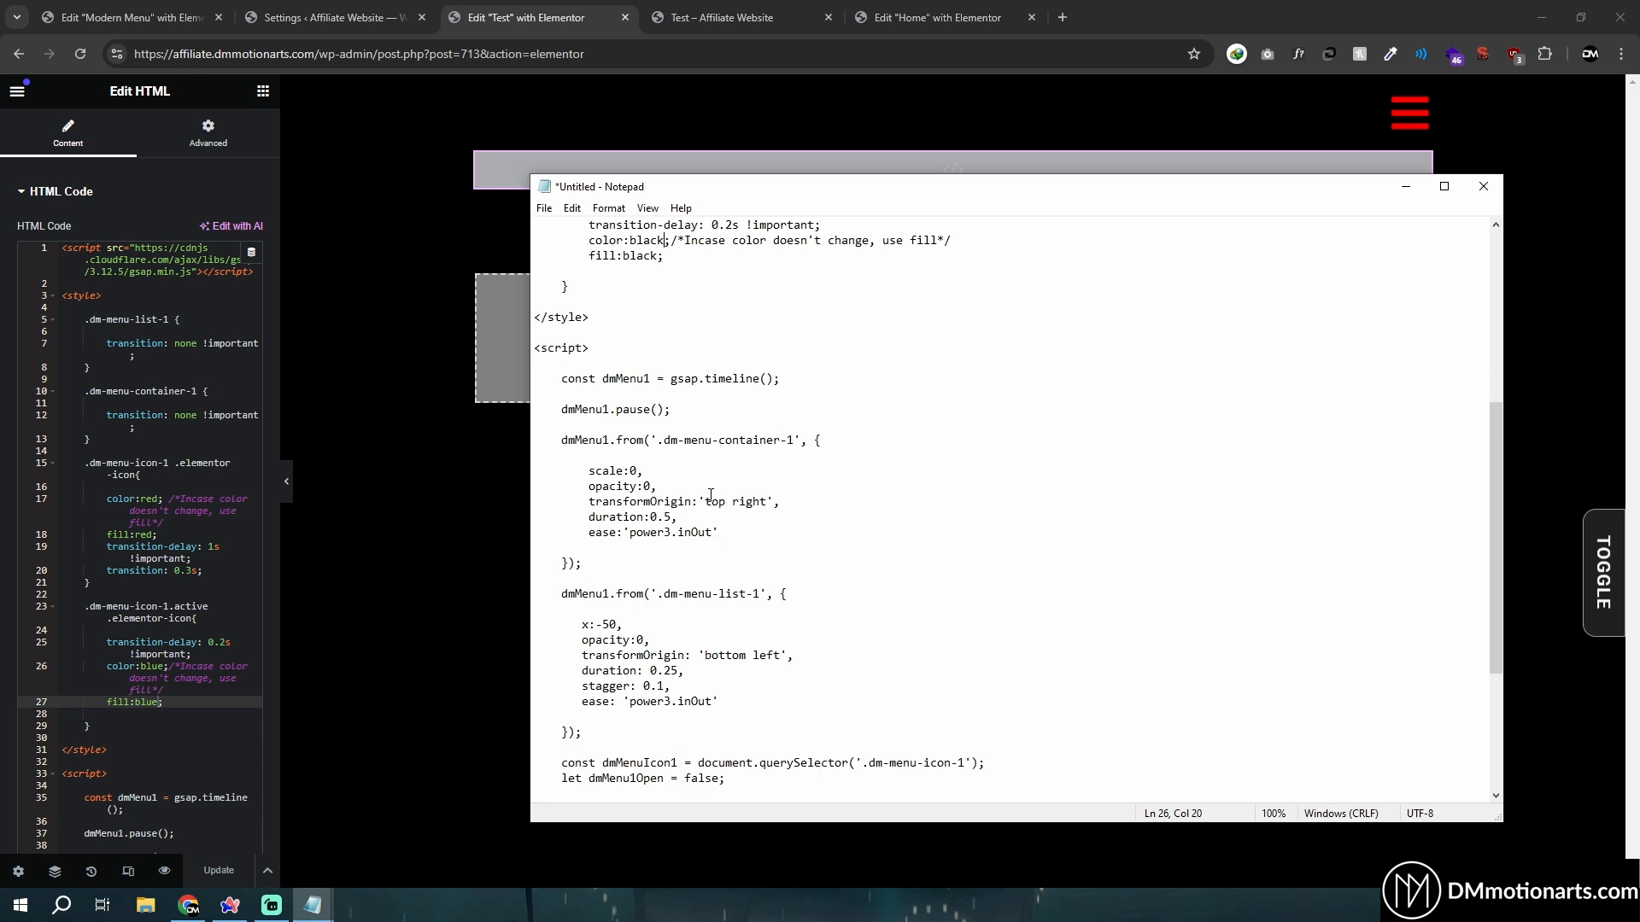
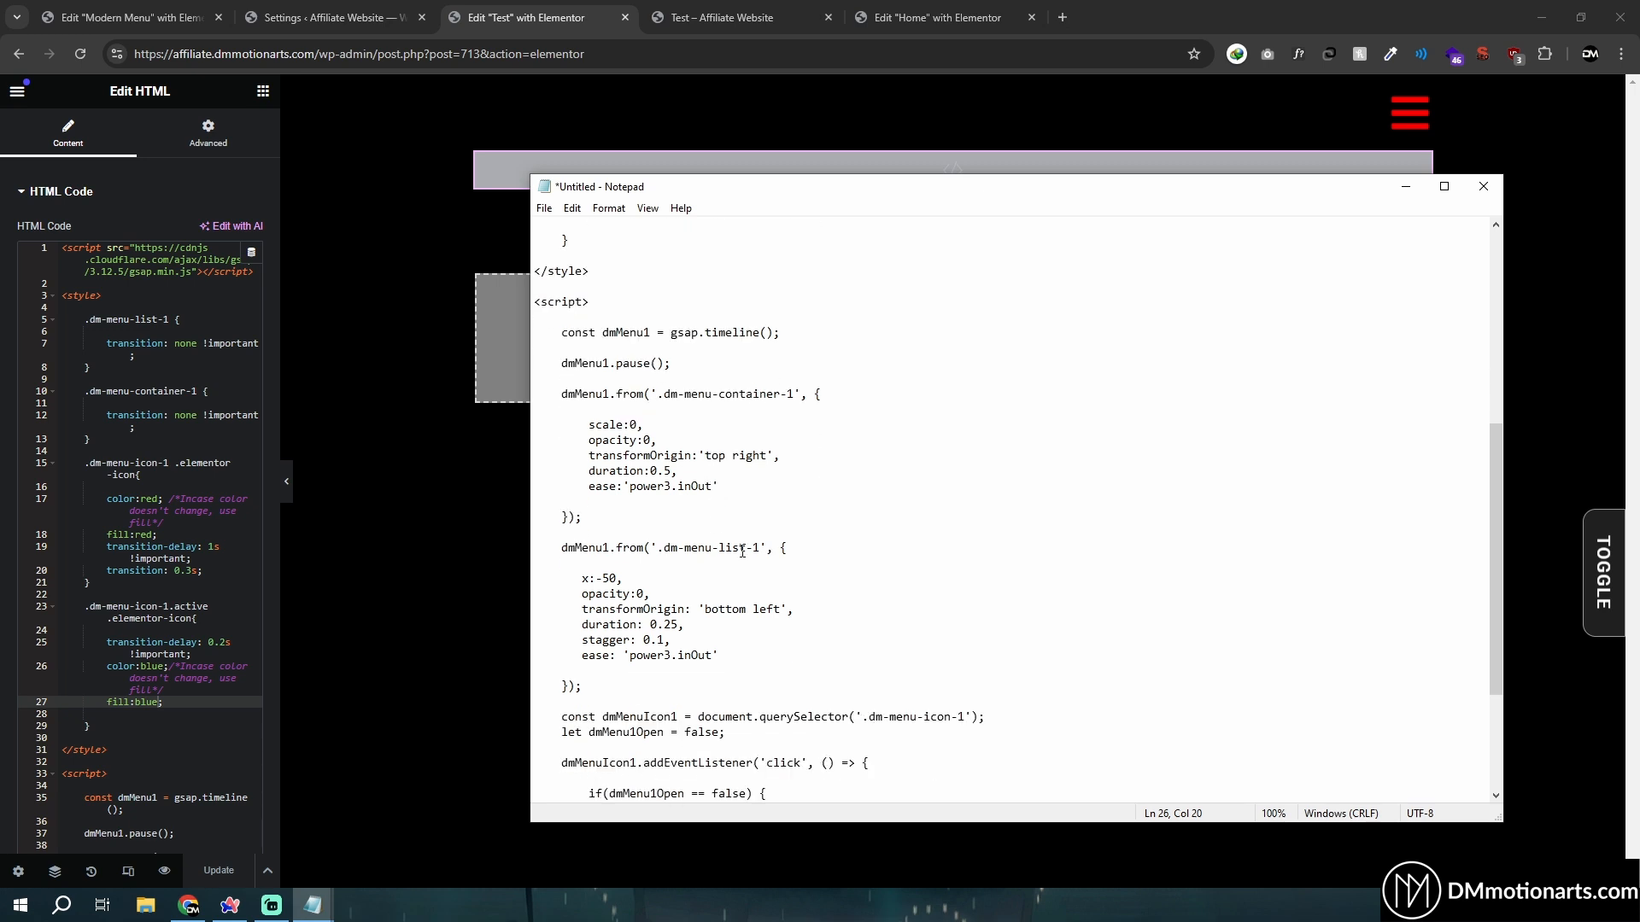
scroll(739, 538, "down", 1)
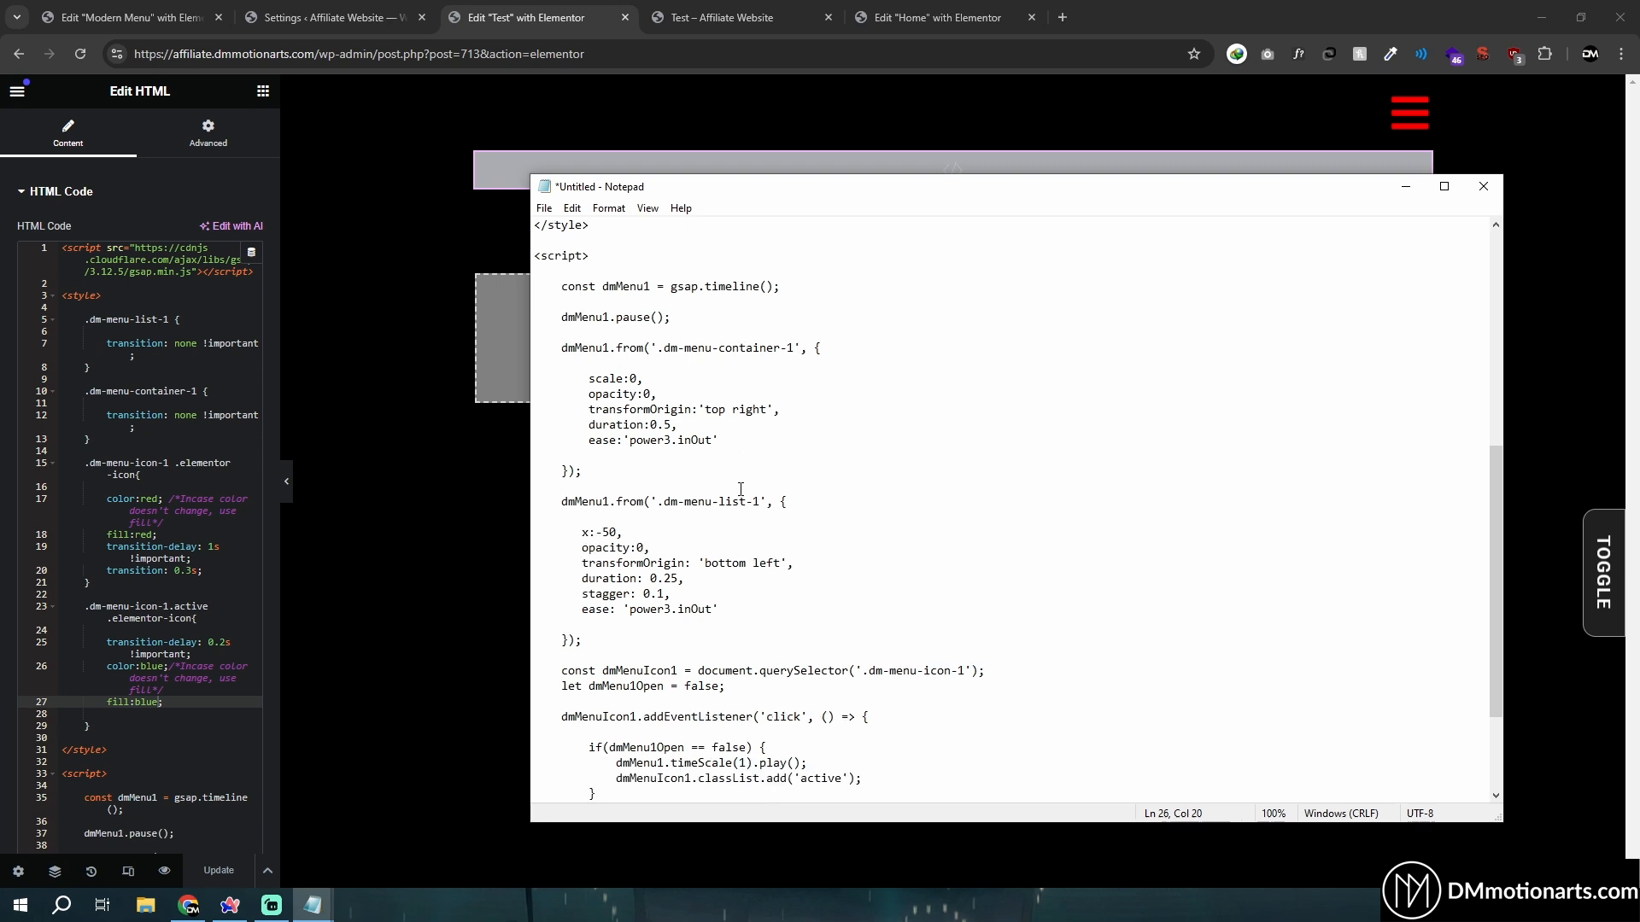
left_click_drag(651, 429, 674, 426)
left_click(672, 425)
Open and close the menu in the Test page preview, then bring back the Notepad code copy
left_click(738, 17)
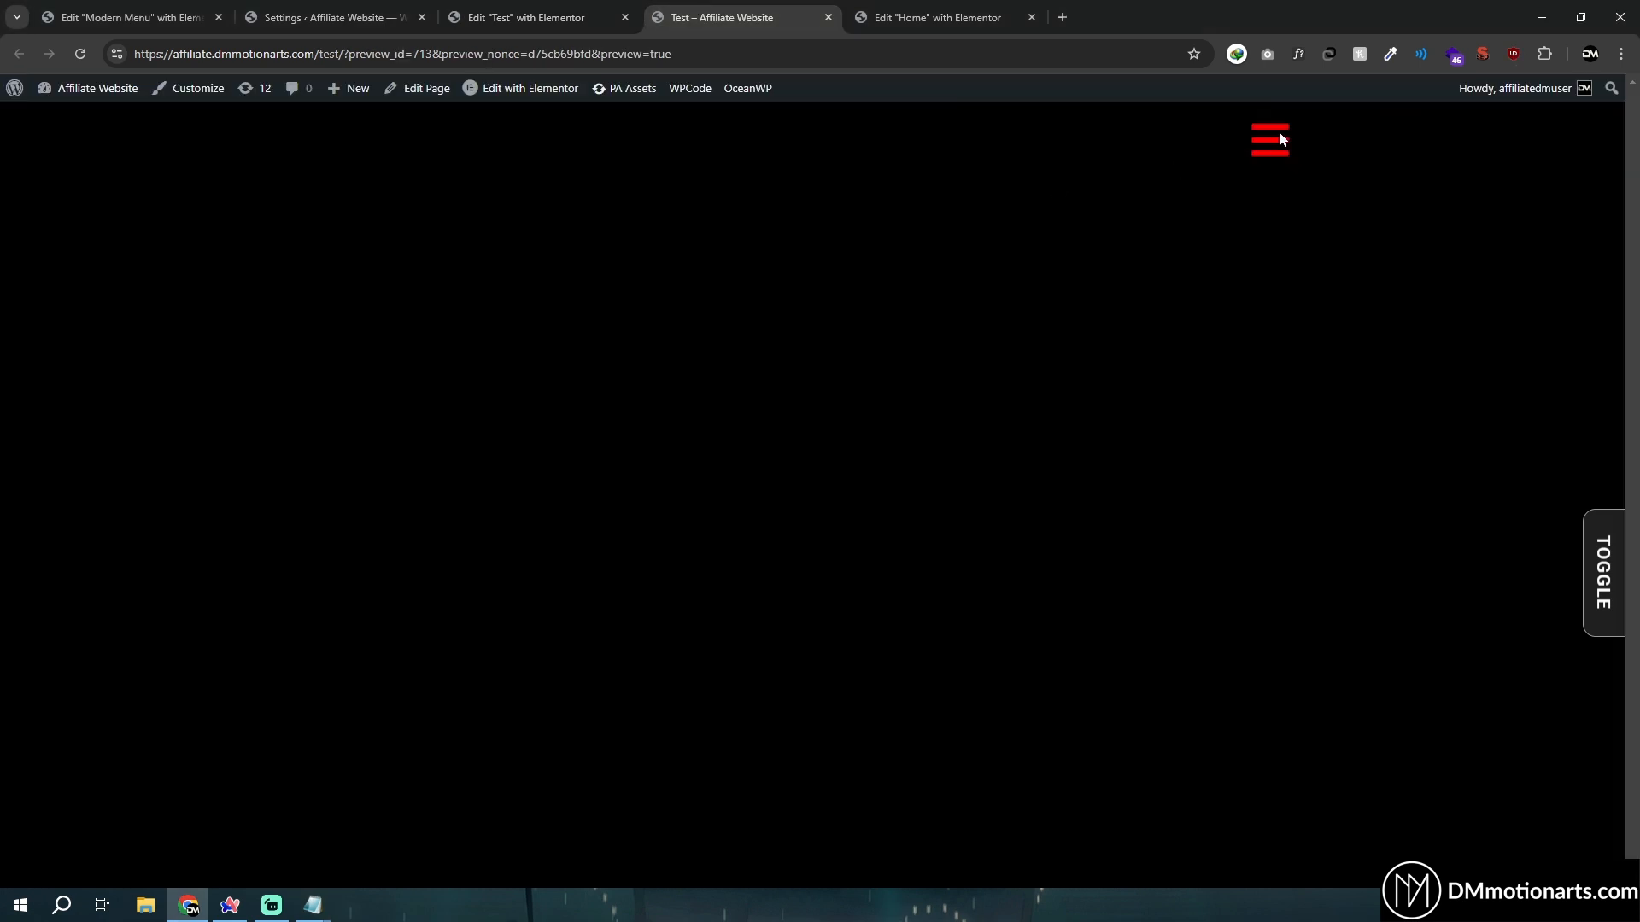
left_click(1281, 142)
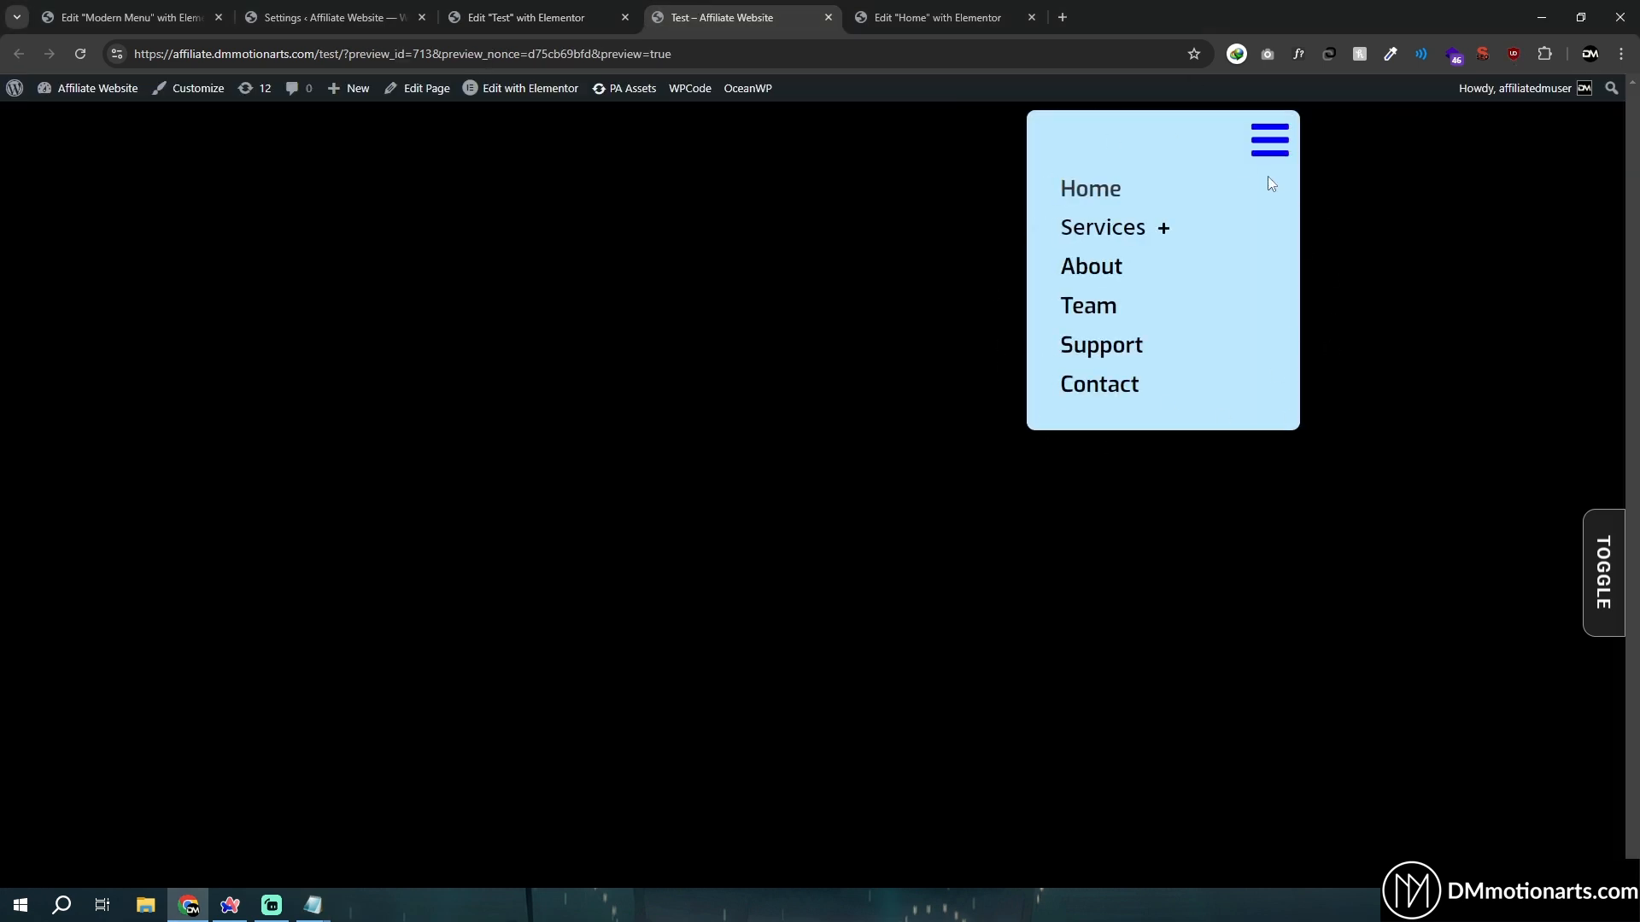
left_click(1270, 140)
mouse_move(312, 904)
left_click(400, 846)
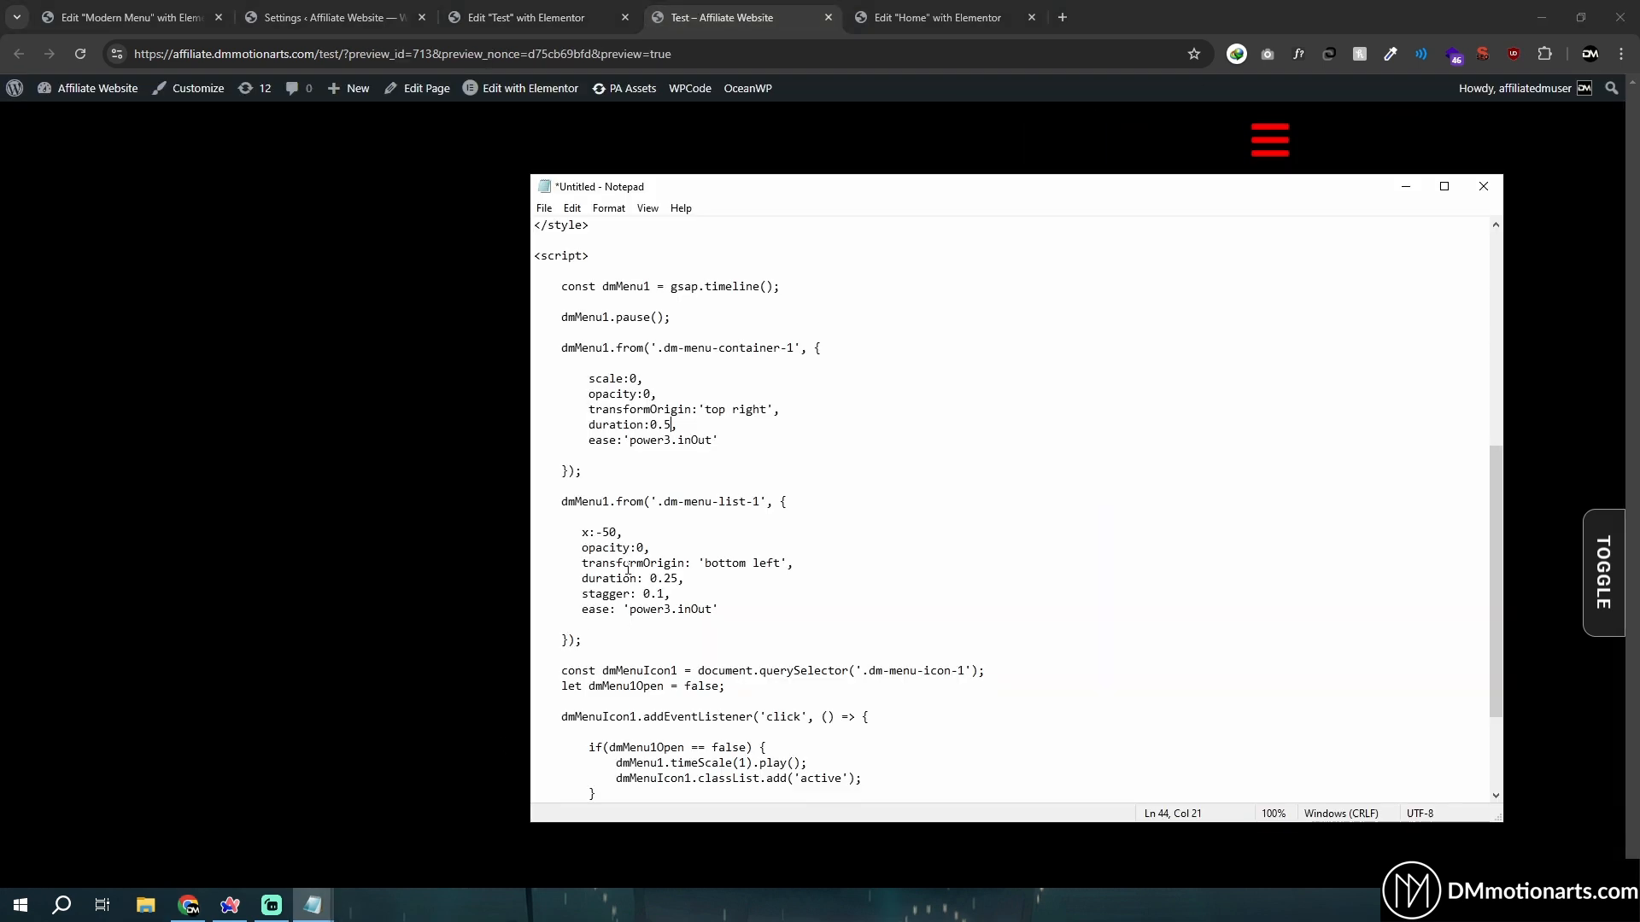
Examine the .dm-menu-container-1 animation's target class, duration, and scale and opacity lines in the Notepad copy
left_click_drag(651, 425, 671, 425)
left_click(674, 424)
left_click(670, 427)
left_click_drag(665, 350, 796, 345)
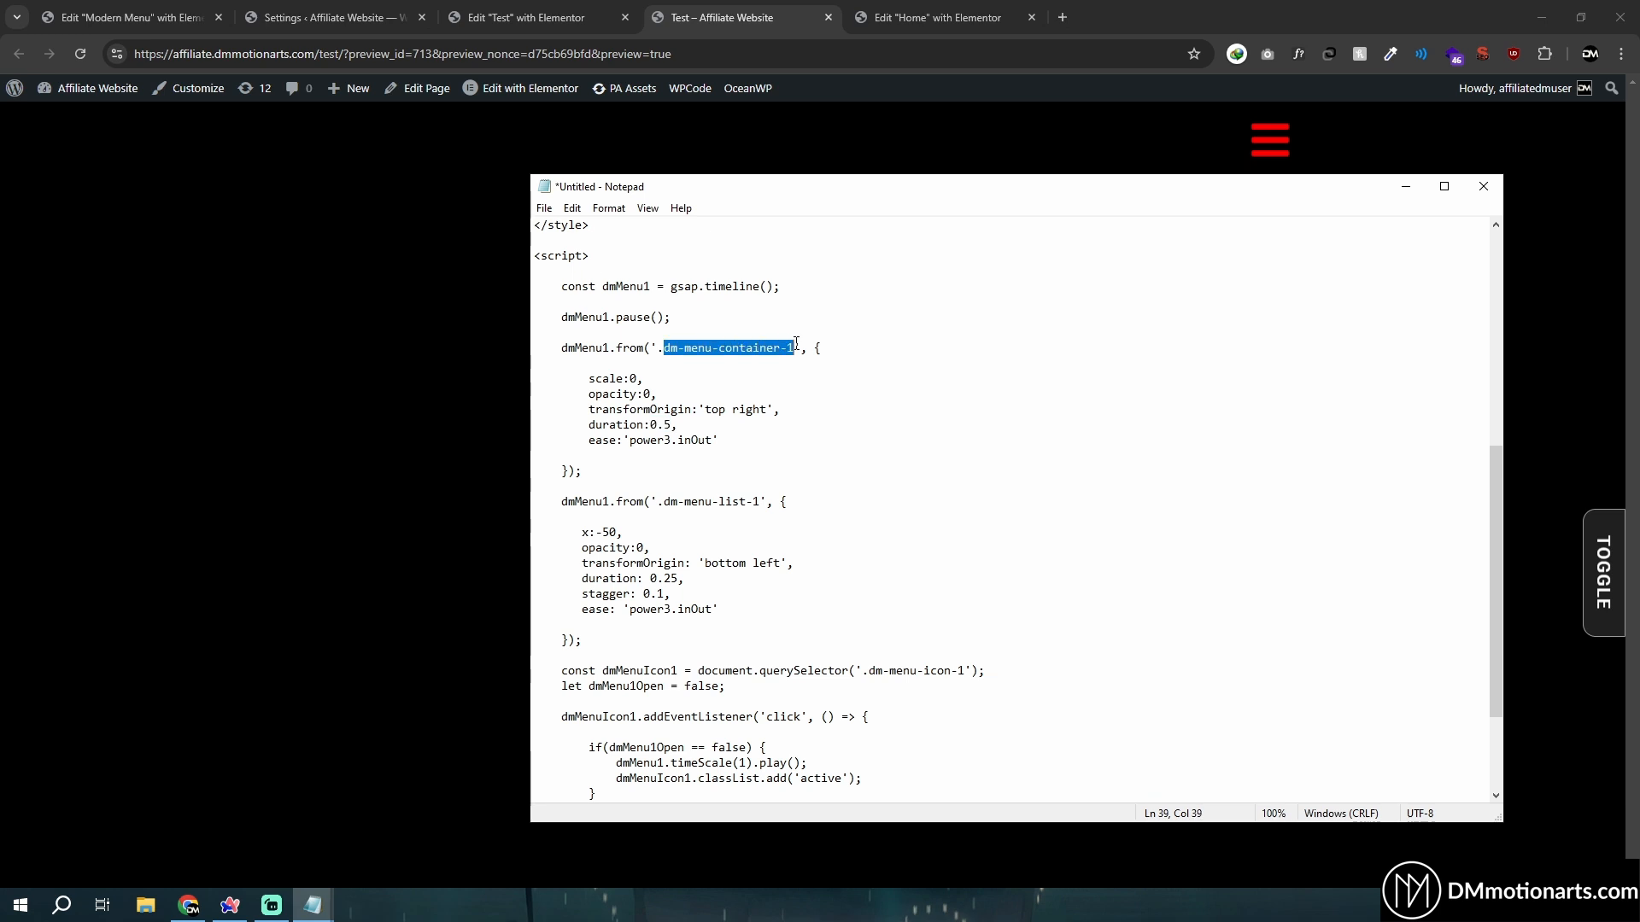
left_click_drag(651, 424, 673, 425)
left_click(674, 425)
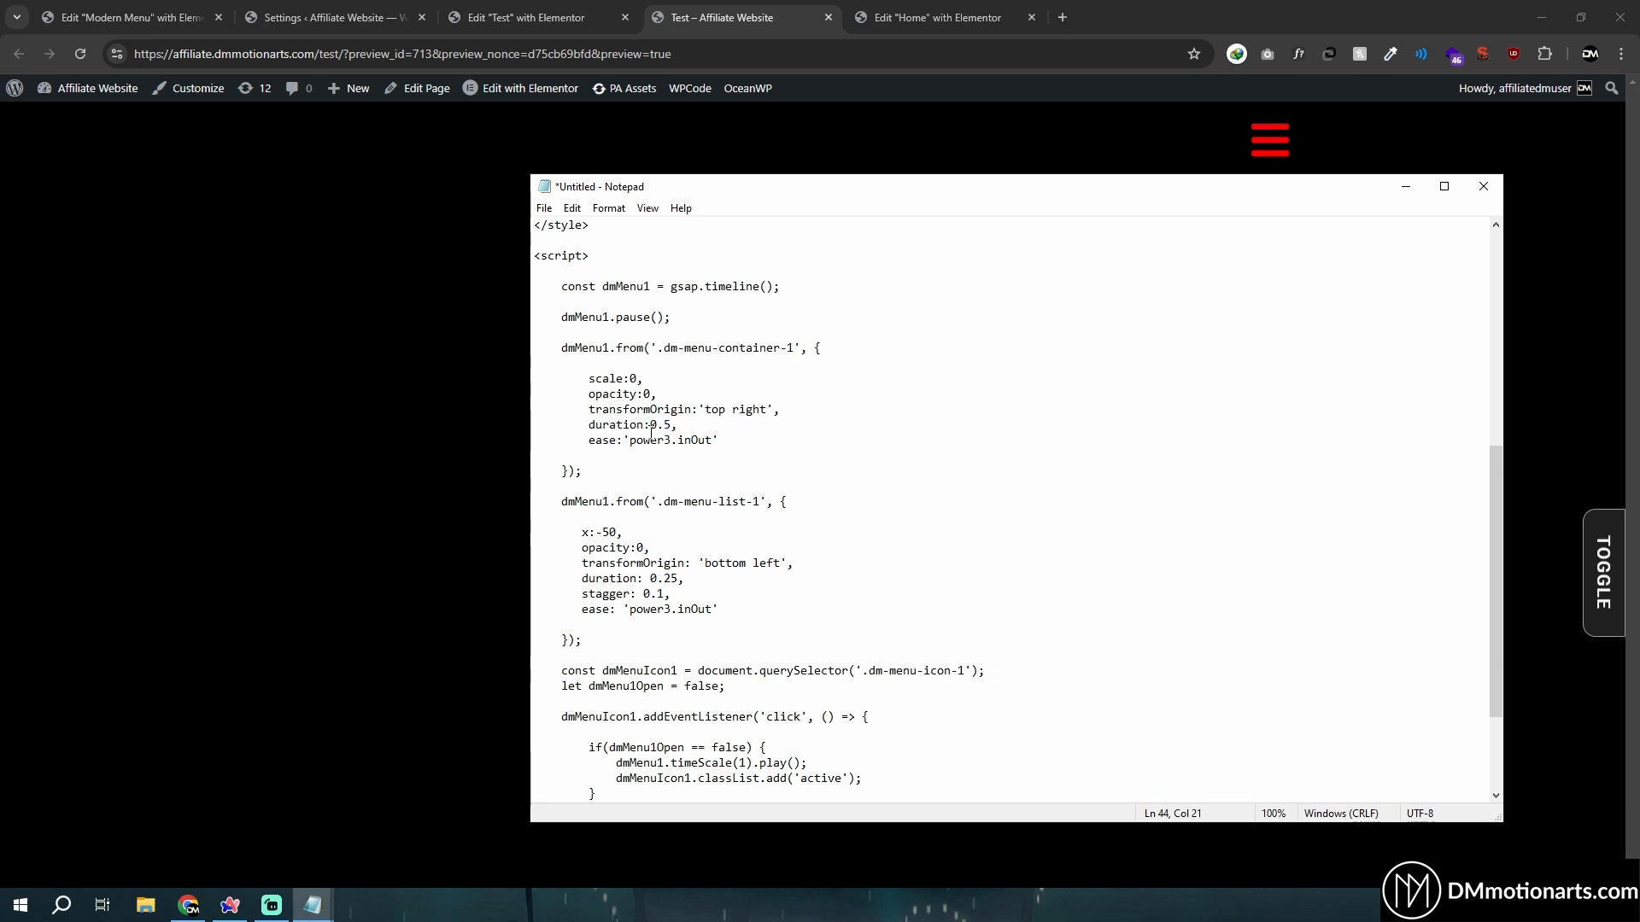
left_click_drag(587, 383, 677, 391)
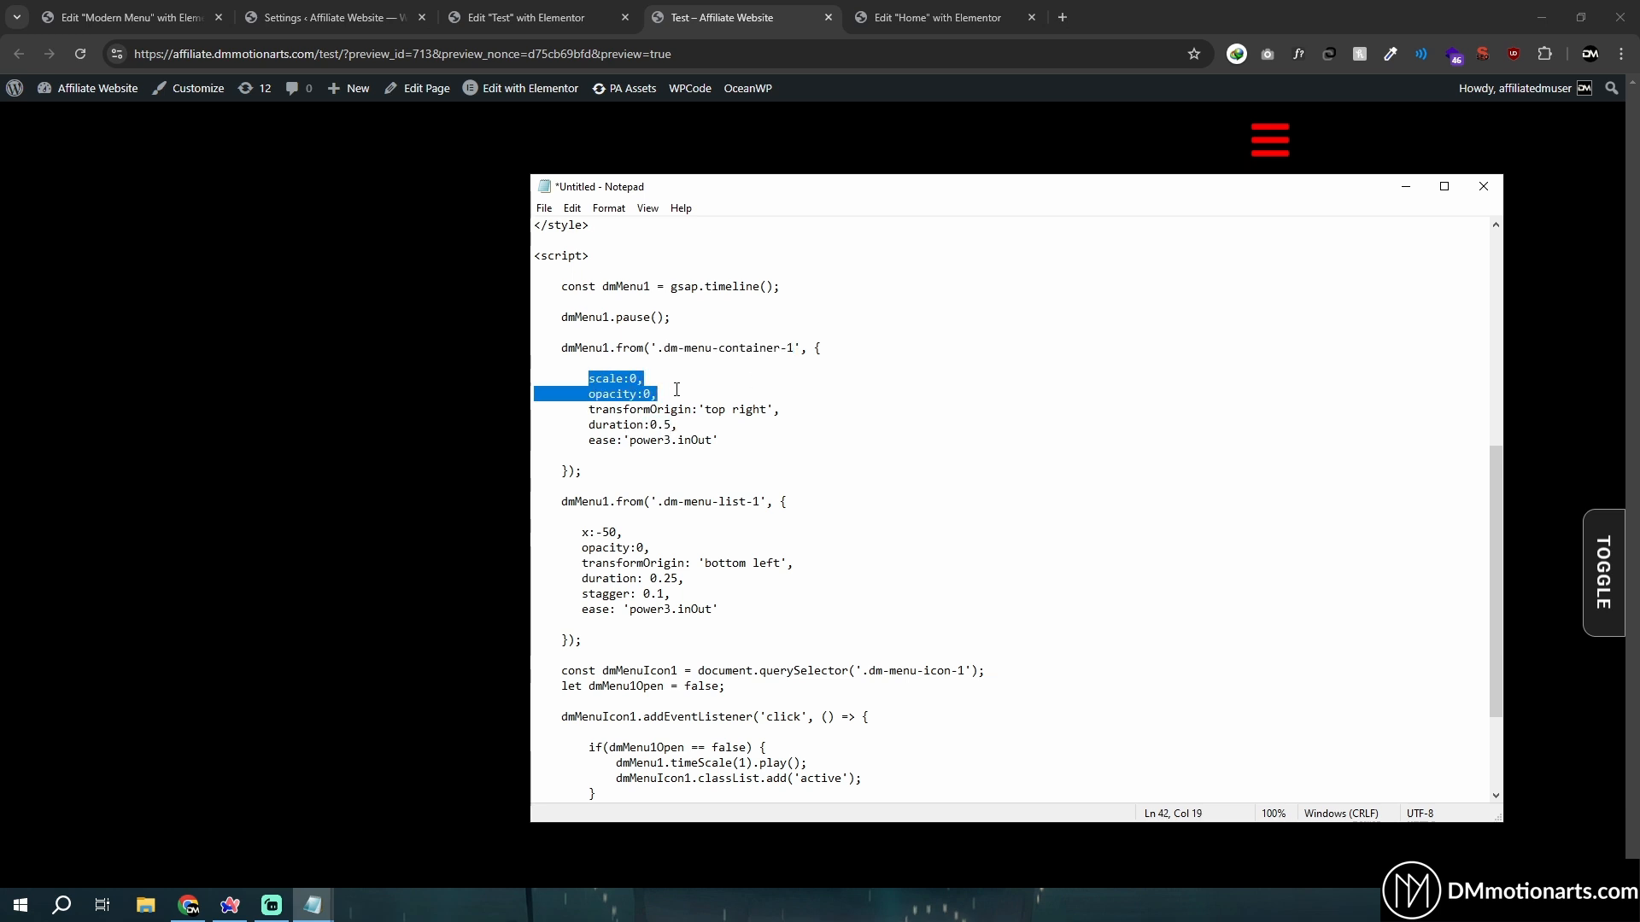
left_click(676, 391)
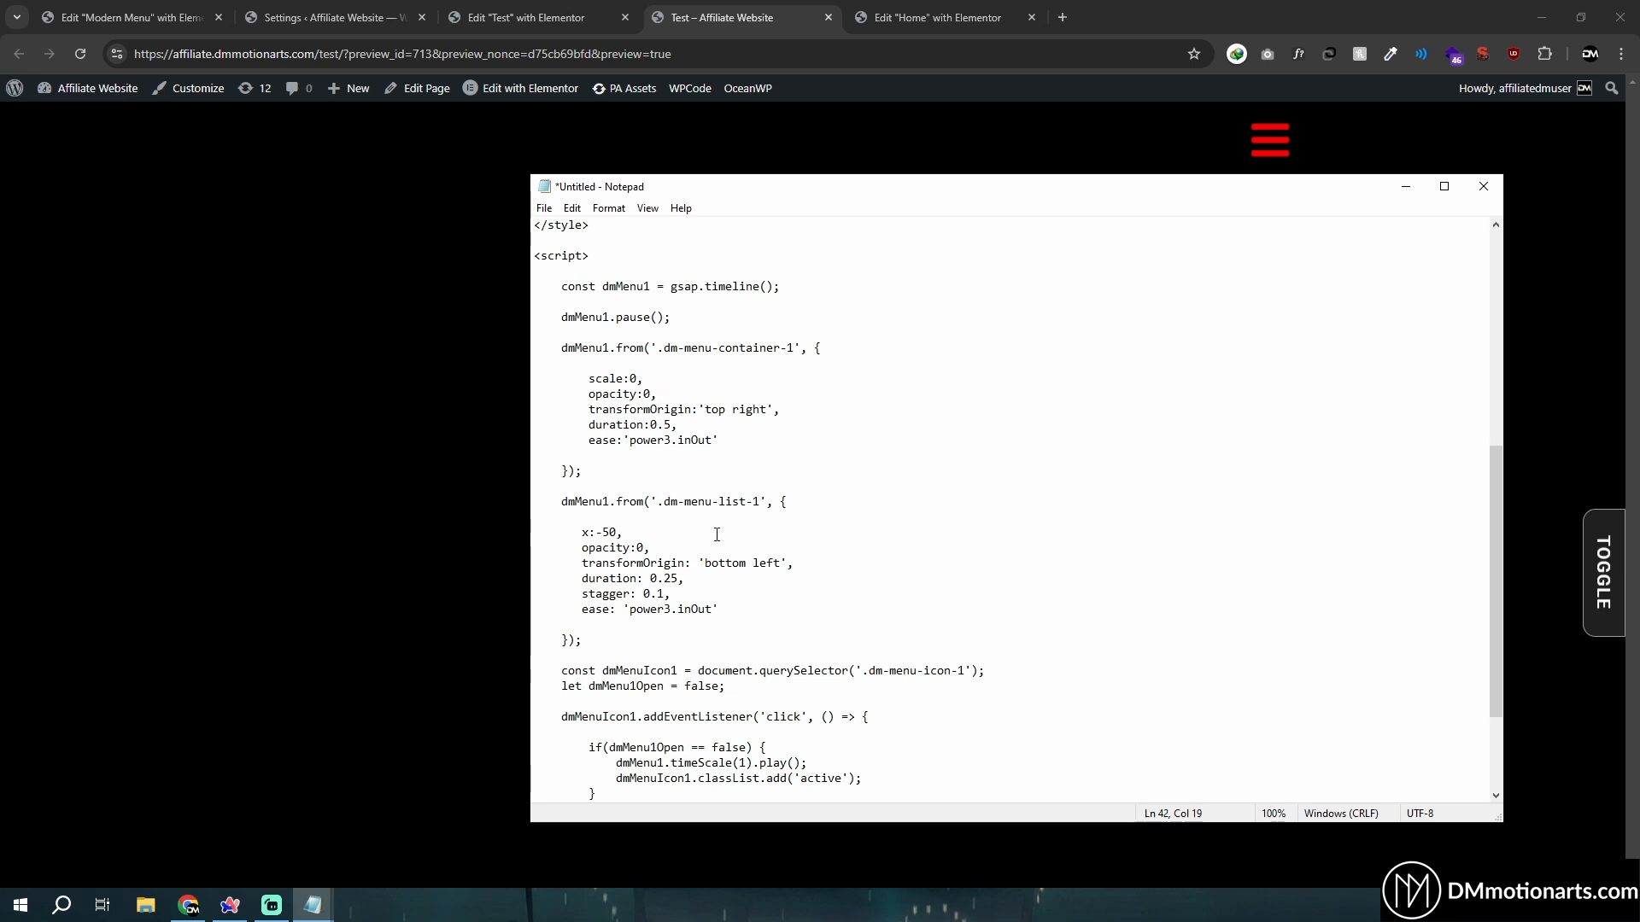
Examine the x offset and target class of the .dm-menu-list-1 animation in the Notepad copy
scroll(716, 535, "down", 1)
left_click_drag(575, 486, 617, 486)
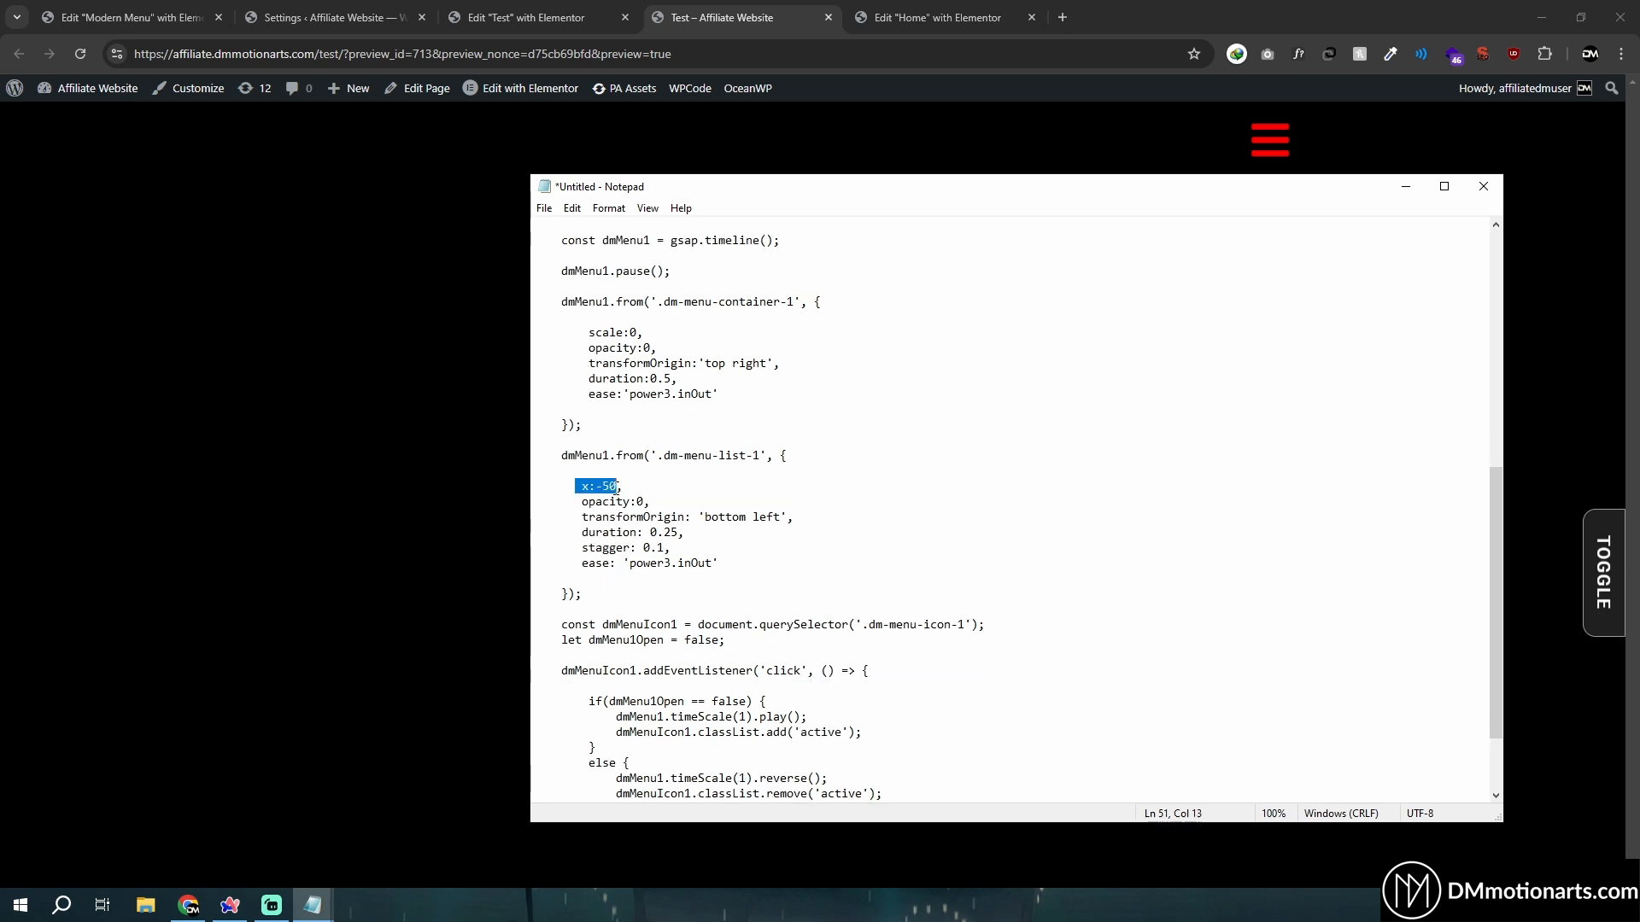
left_click(616, 485)
left_click_drag(664, 455, 761, 455)
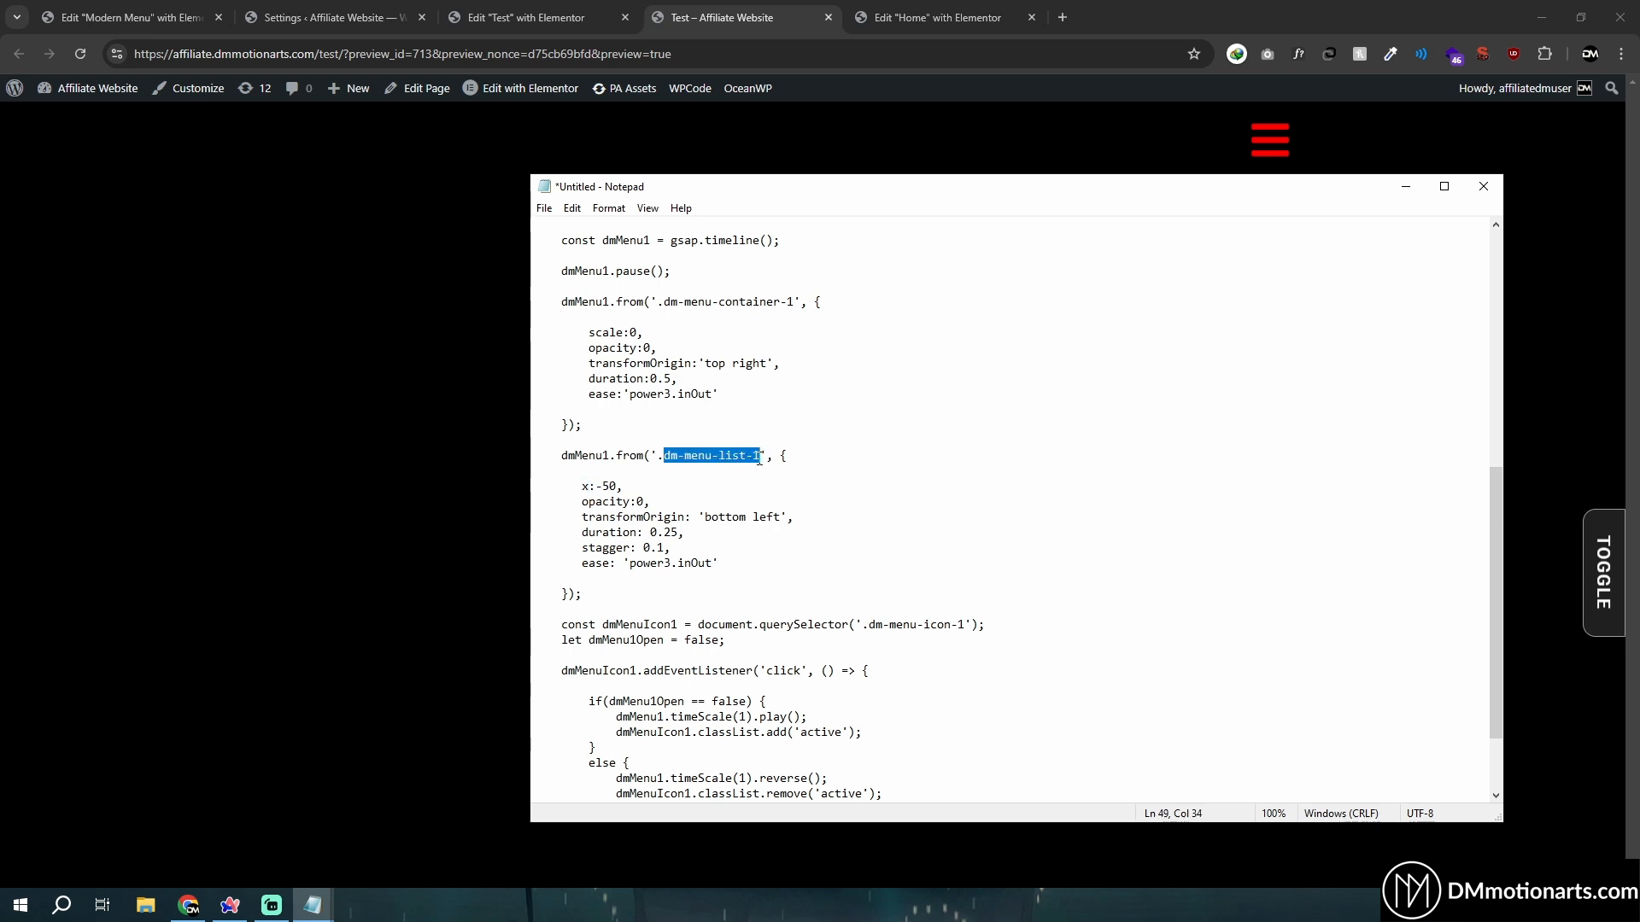
left_click(761, 456)
Open the menu in the Test page preview, then examine the list animation's x and opacity lines in Notepad
left_click(939, 17)
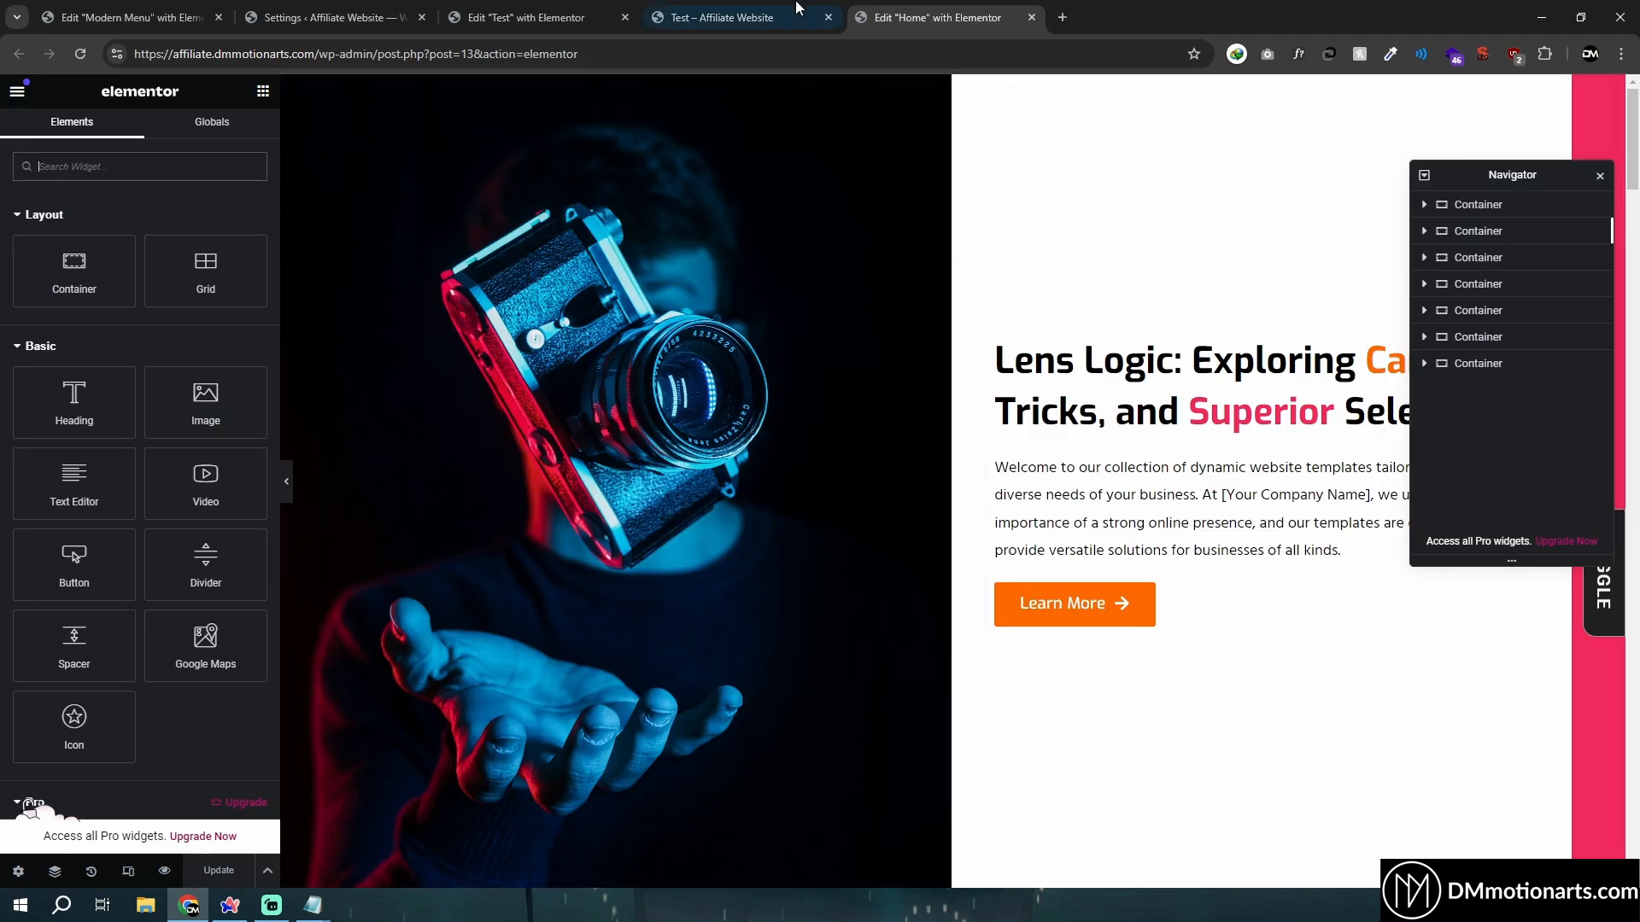
left_click(735, 18)
left_click(1264, 141)
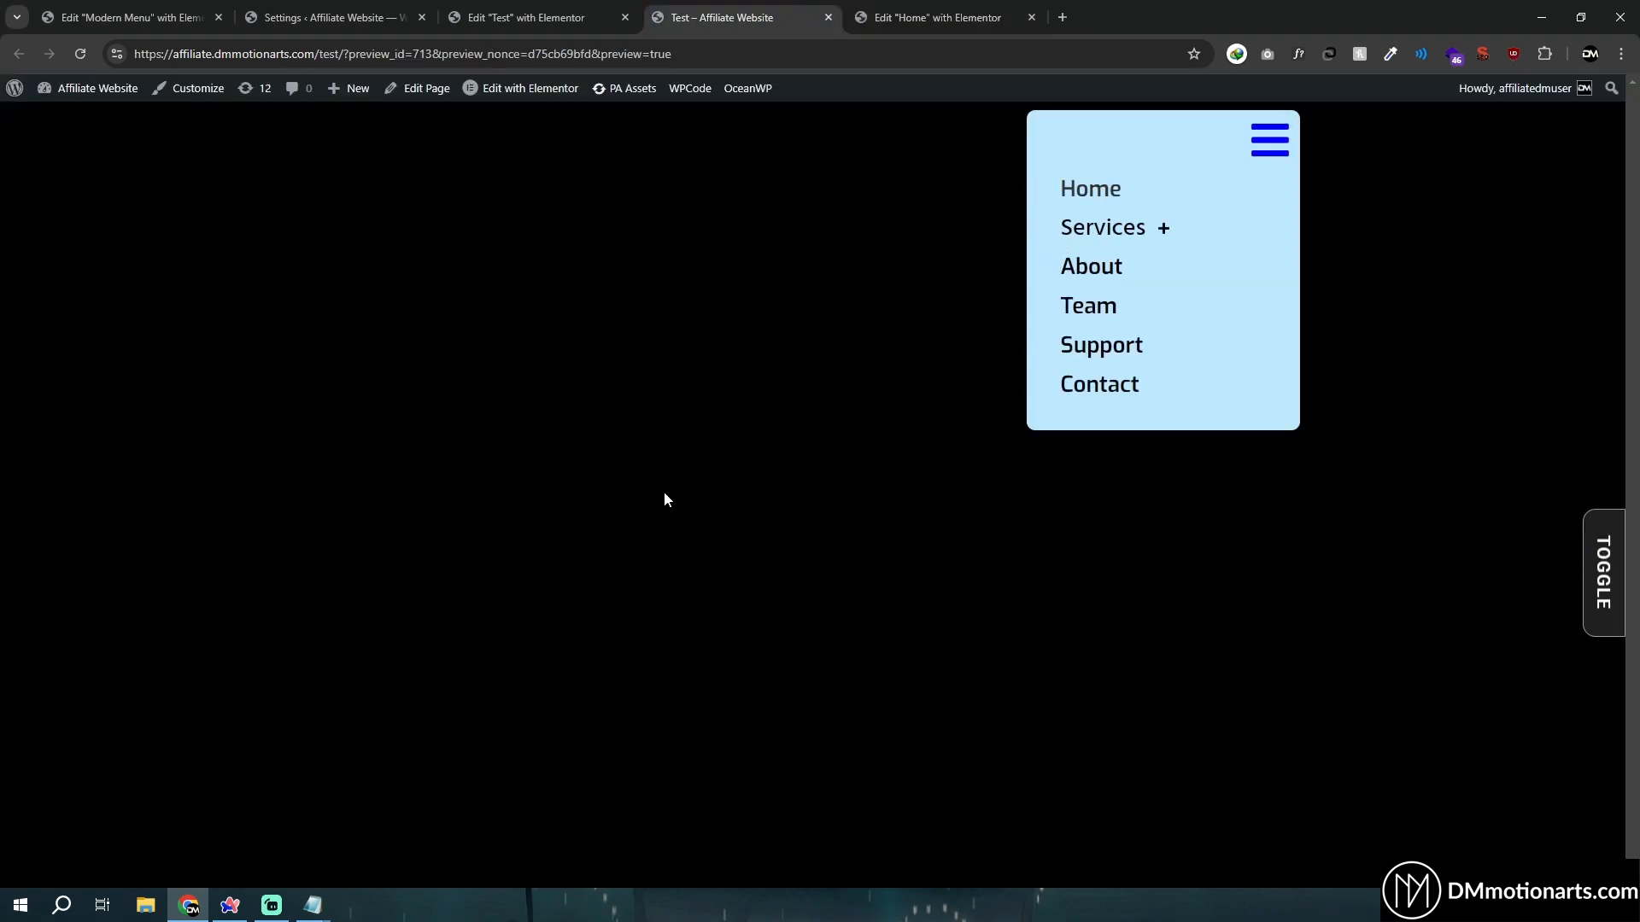
mouse_move(312, 904)
left_click(367, 822)
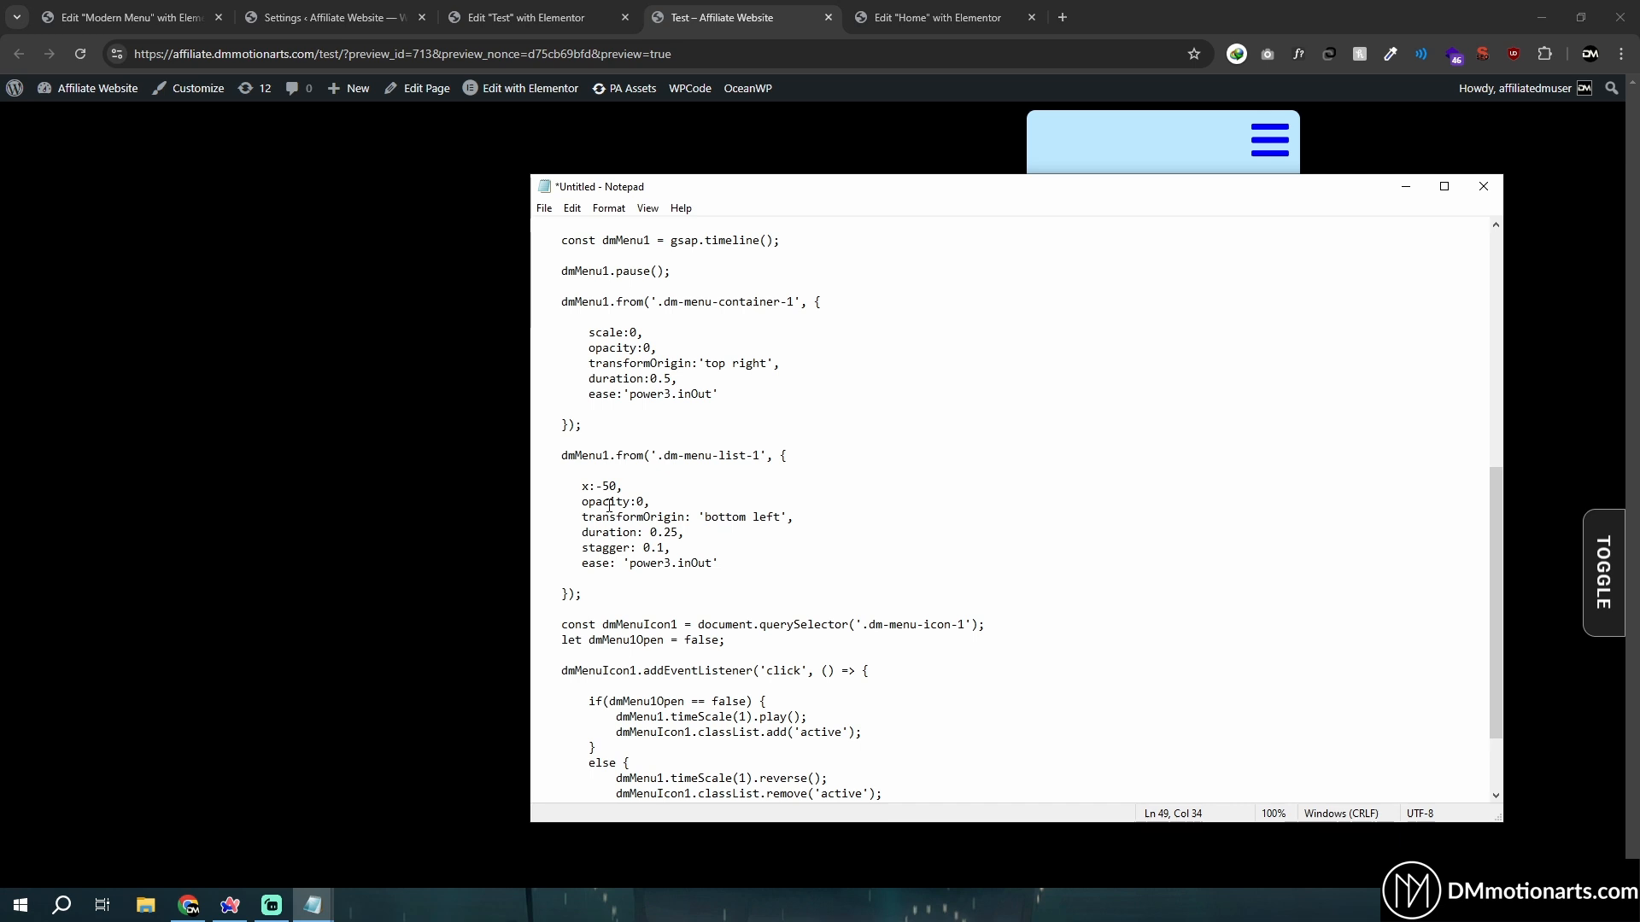
left_click_drag(591, 484, 698, 498)
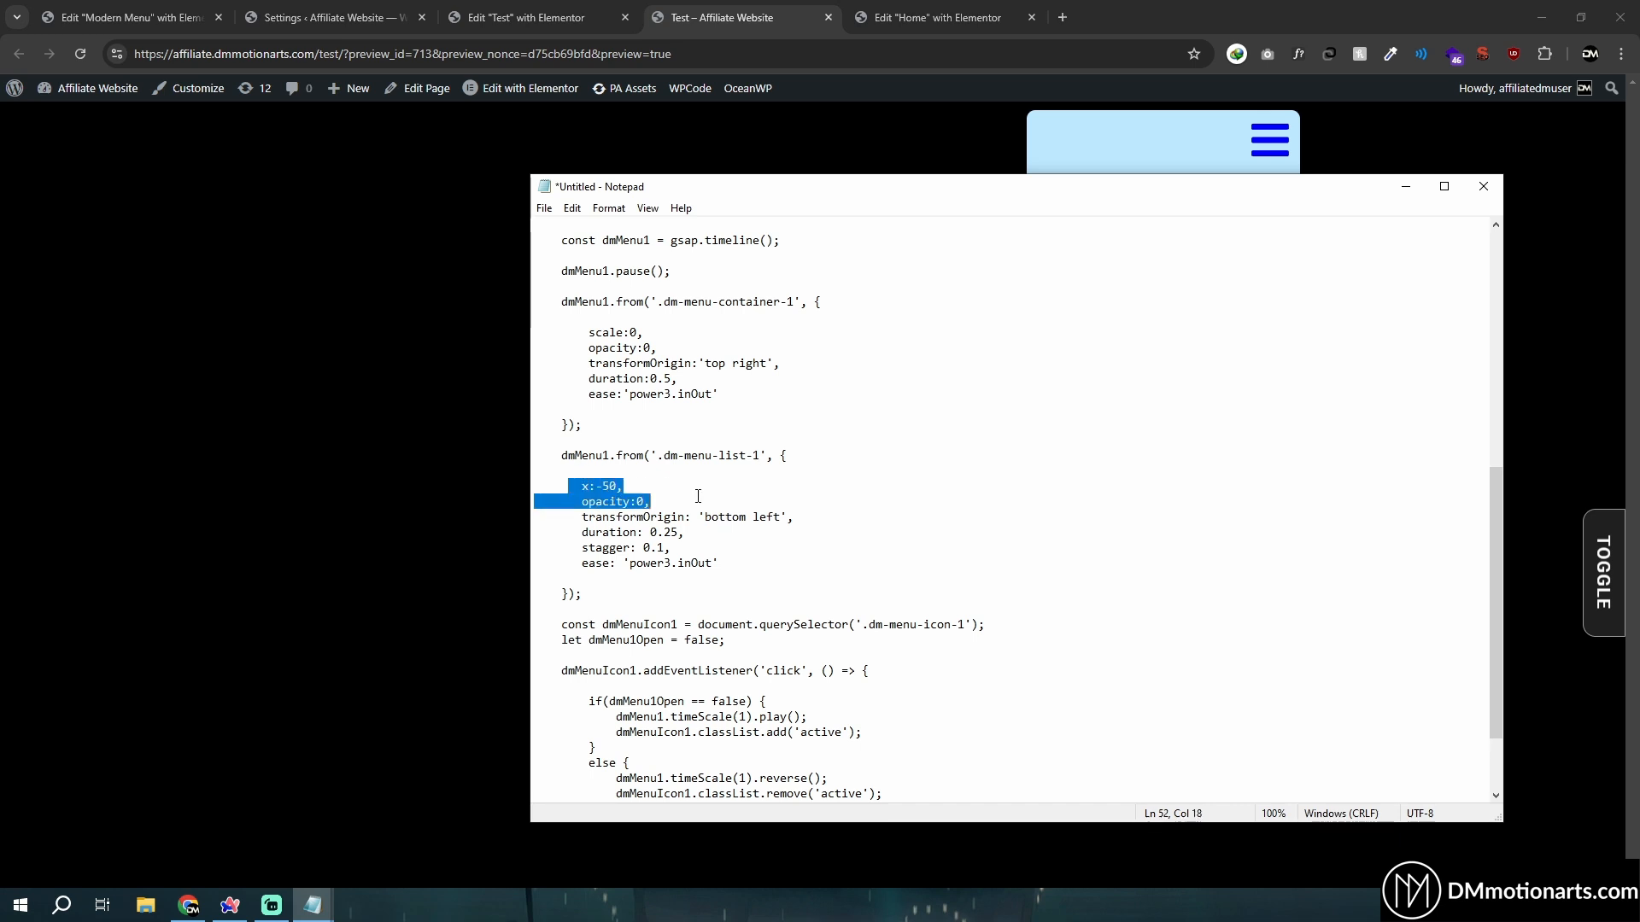
left_click(697, 498)
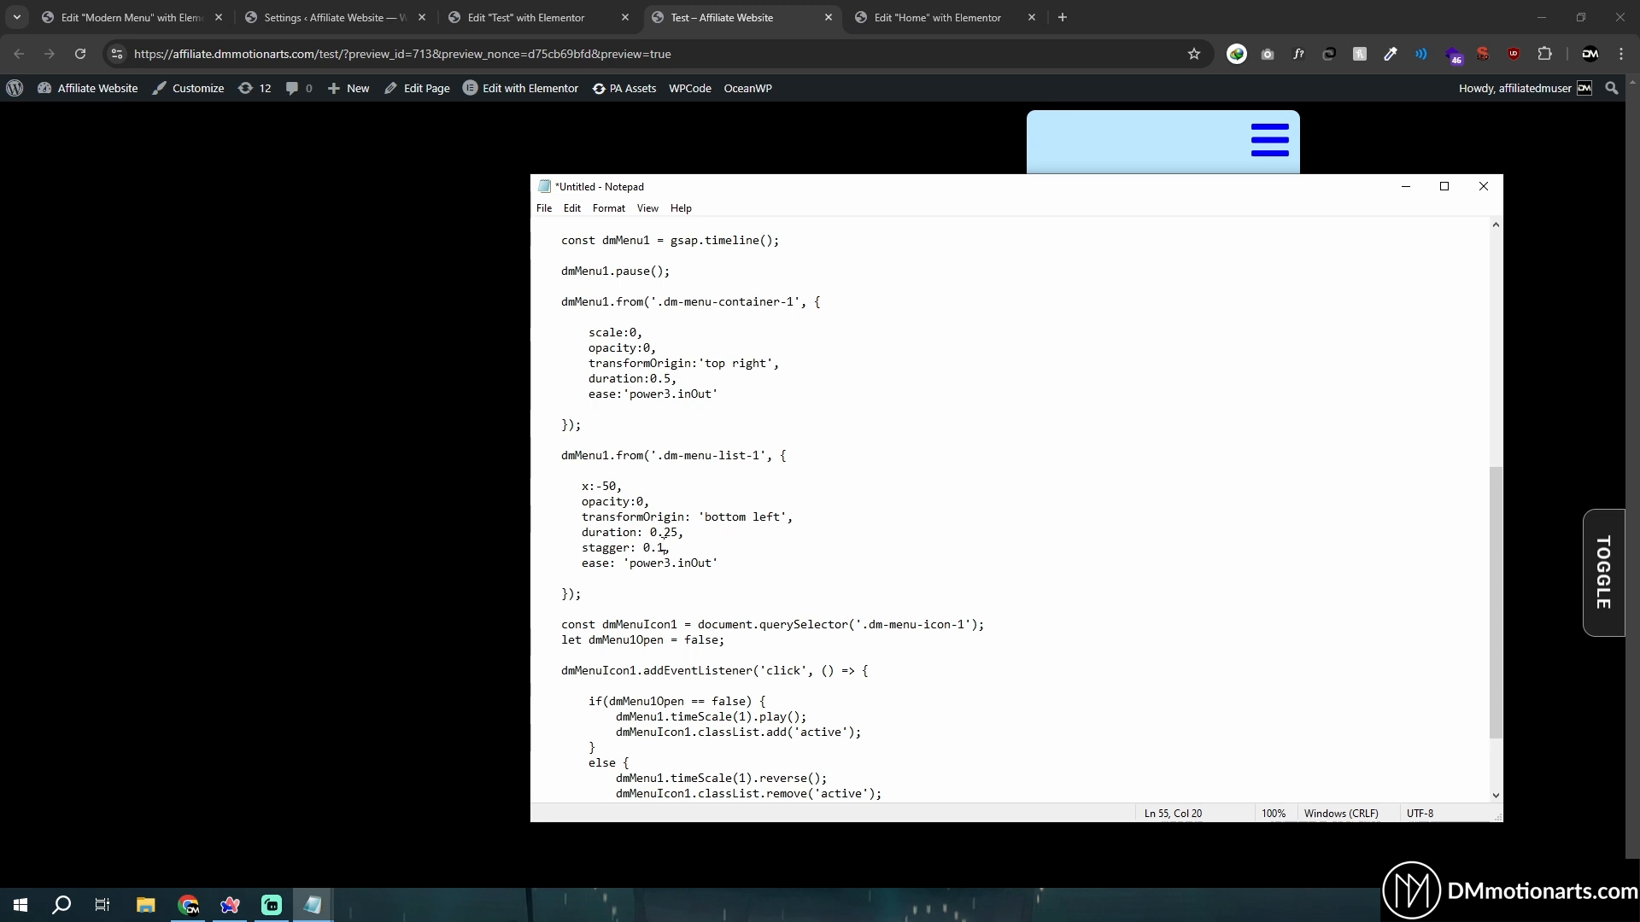
Replay the menu's opening animation in the Test page preview and return to the Notepad code copy
left_click(1099, 170)
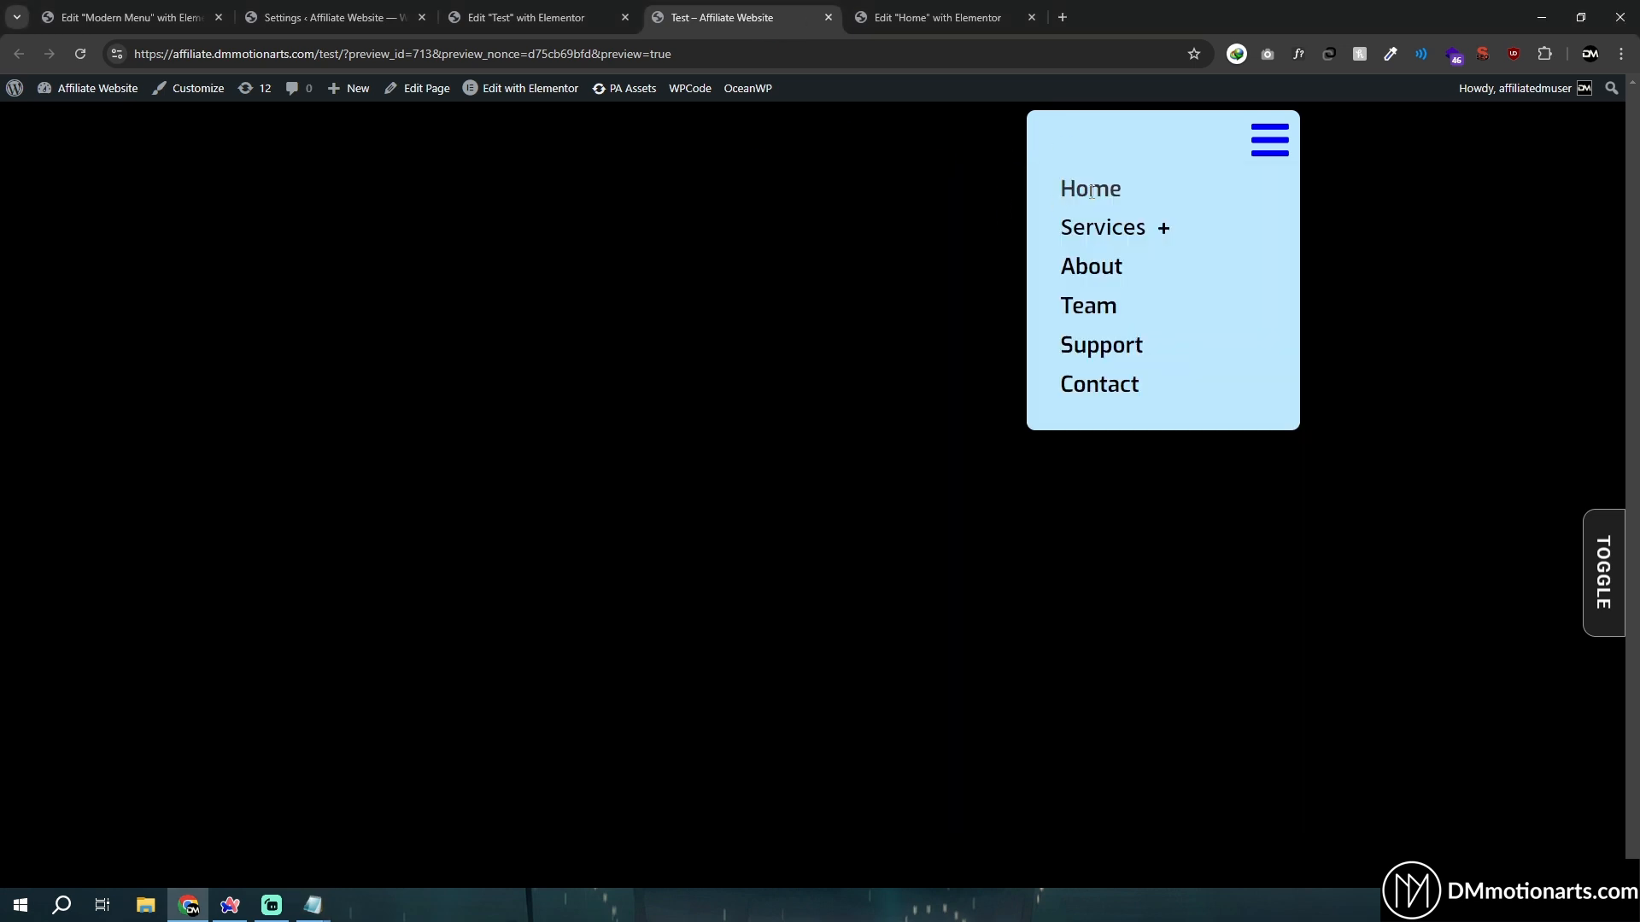
left_click(1256, 146)
left_click(1272, 150)
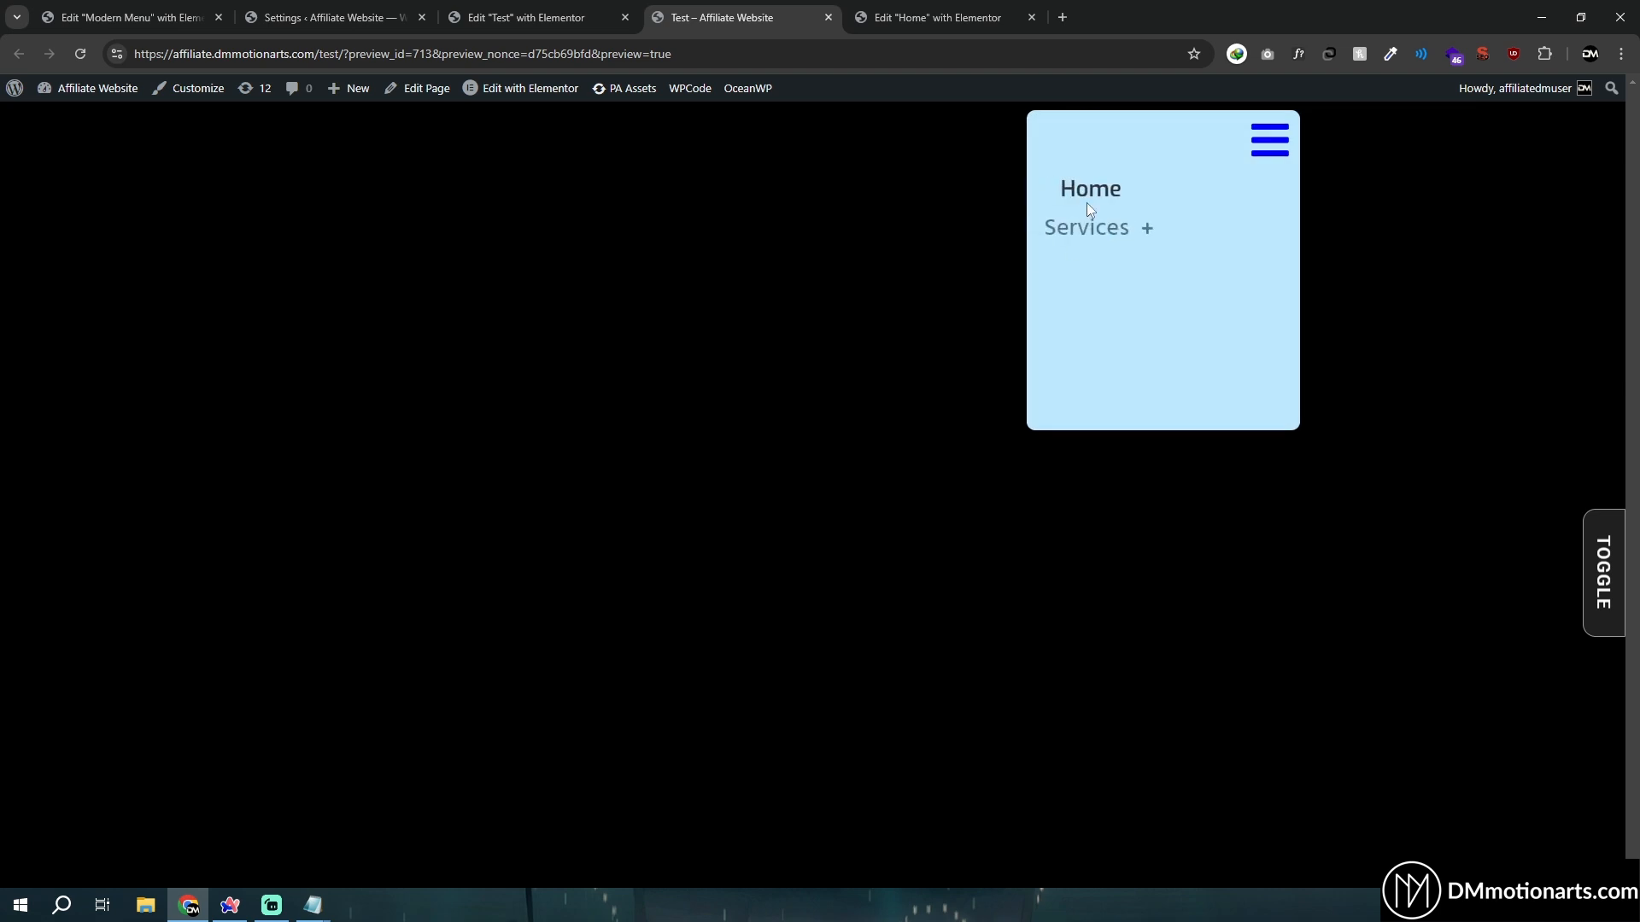
left_click(312, 906)
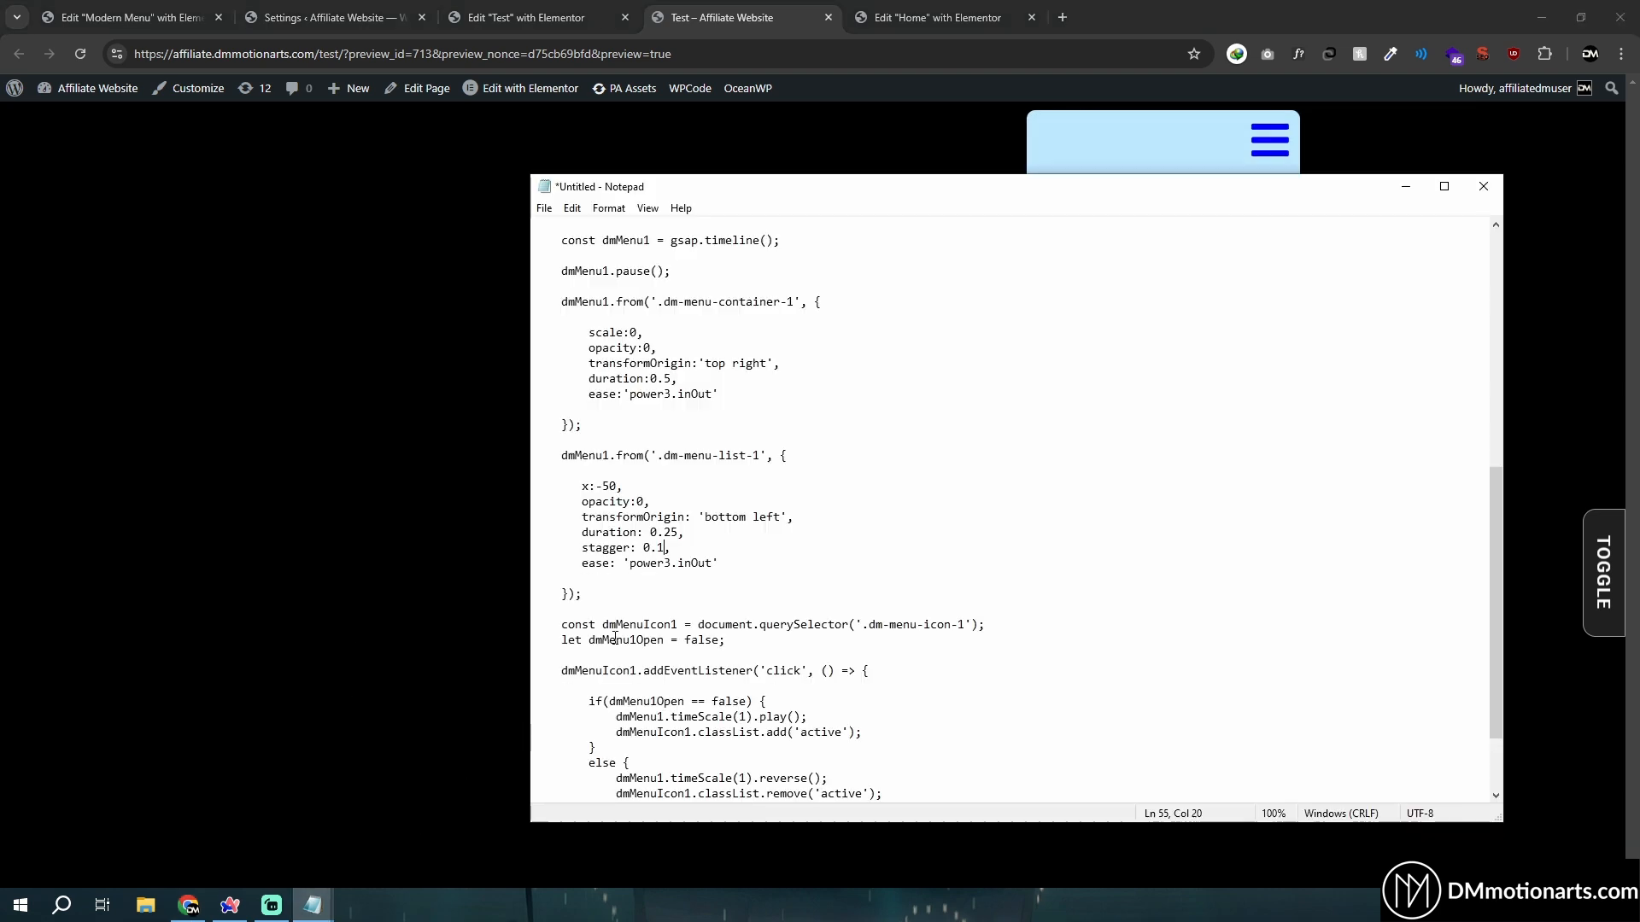
Examine the stagger and duration values of the .dm-menu-list-1 animation in the Notepad copy
double_click(653, 548)
left_click_drag(644, 548, 657, 549)
scroll(660, 504, "down", 1)
left_click_drag(666, 493, 676, 491)
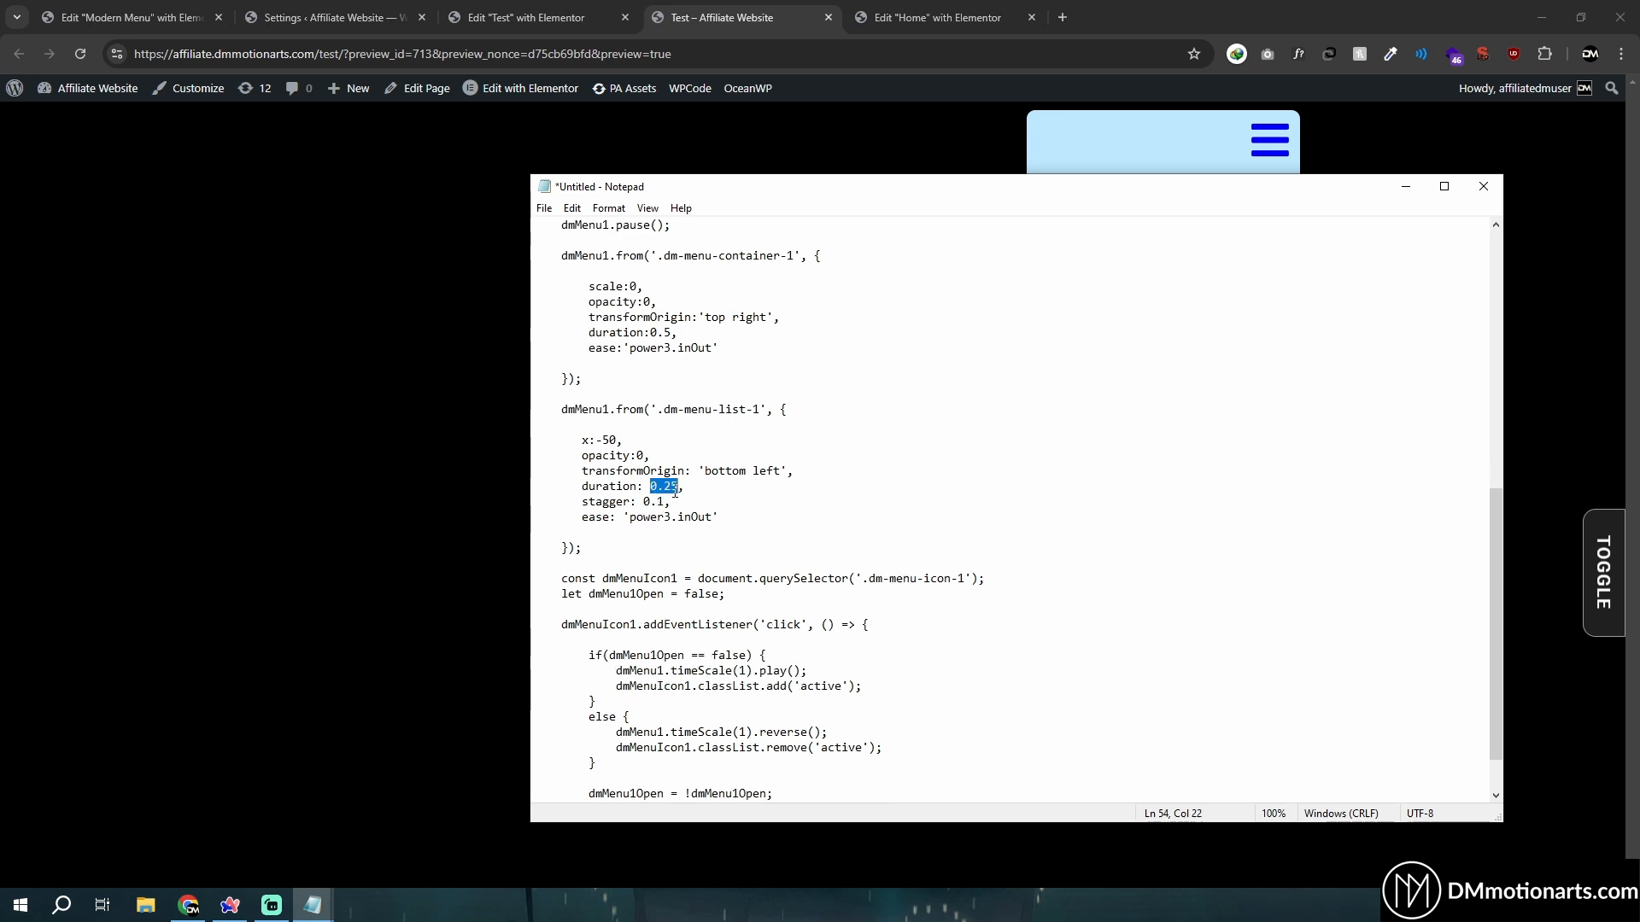
left_click(670, 487)
double_click(674, 486)
scroll(841, 468, "down", 2)
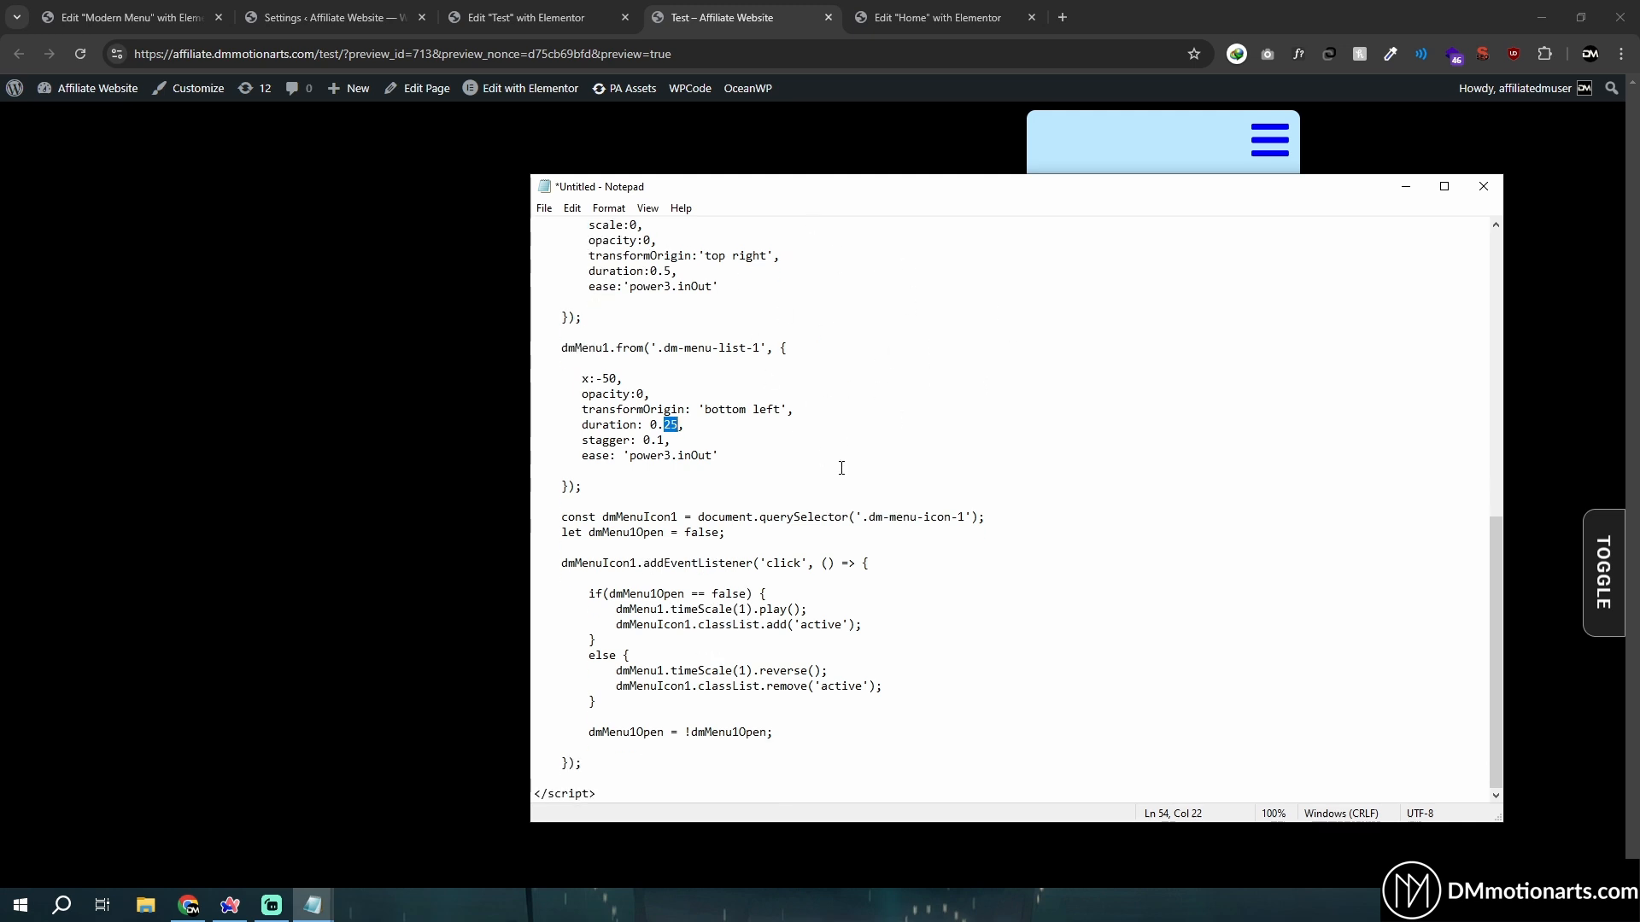
Examine the dmMenuIcon1 click listener block in the Notepad copy and look back over the animation code
left_click_drag(626, 767, 555, 519)
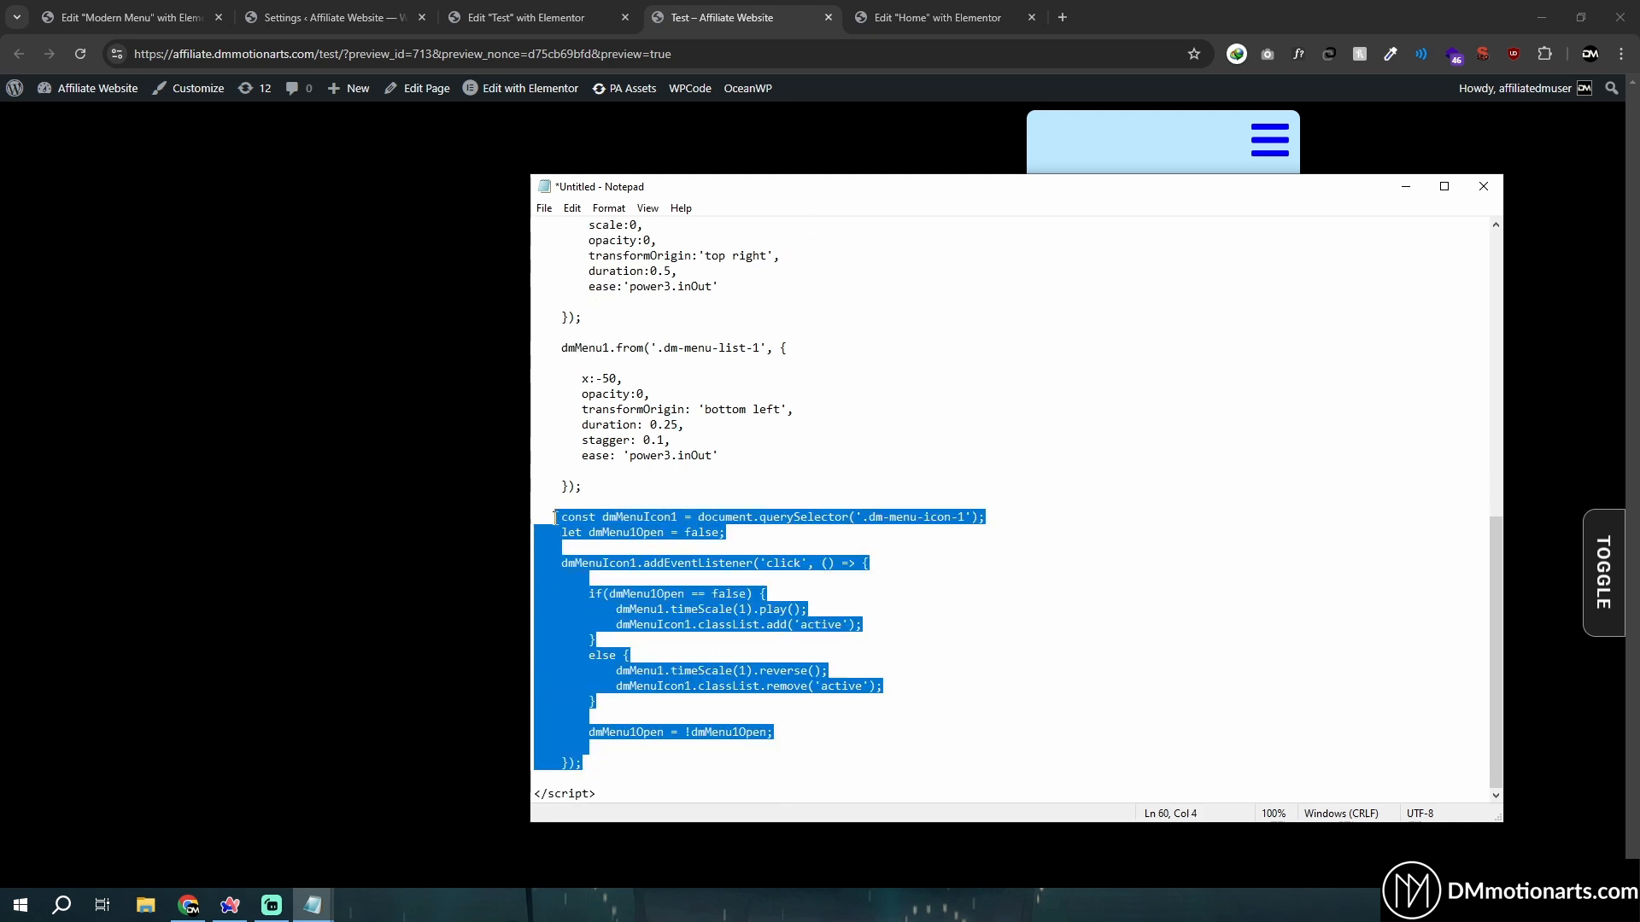
left_click(555, 519)
scroll(1029, 333, "up", 3)
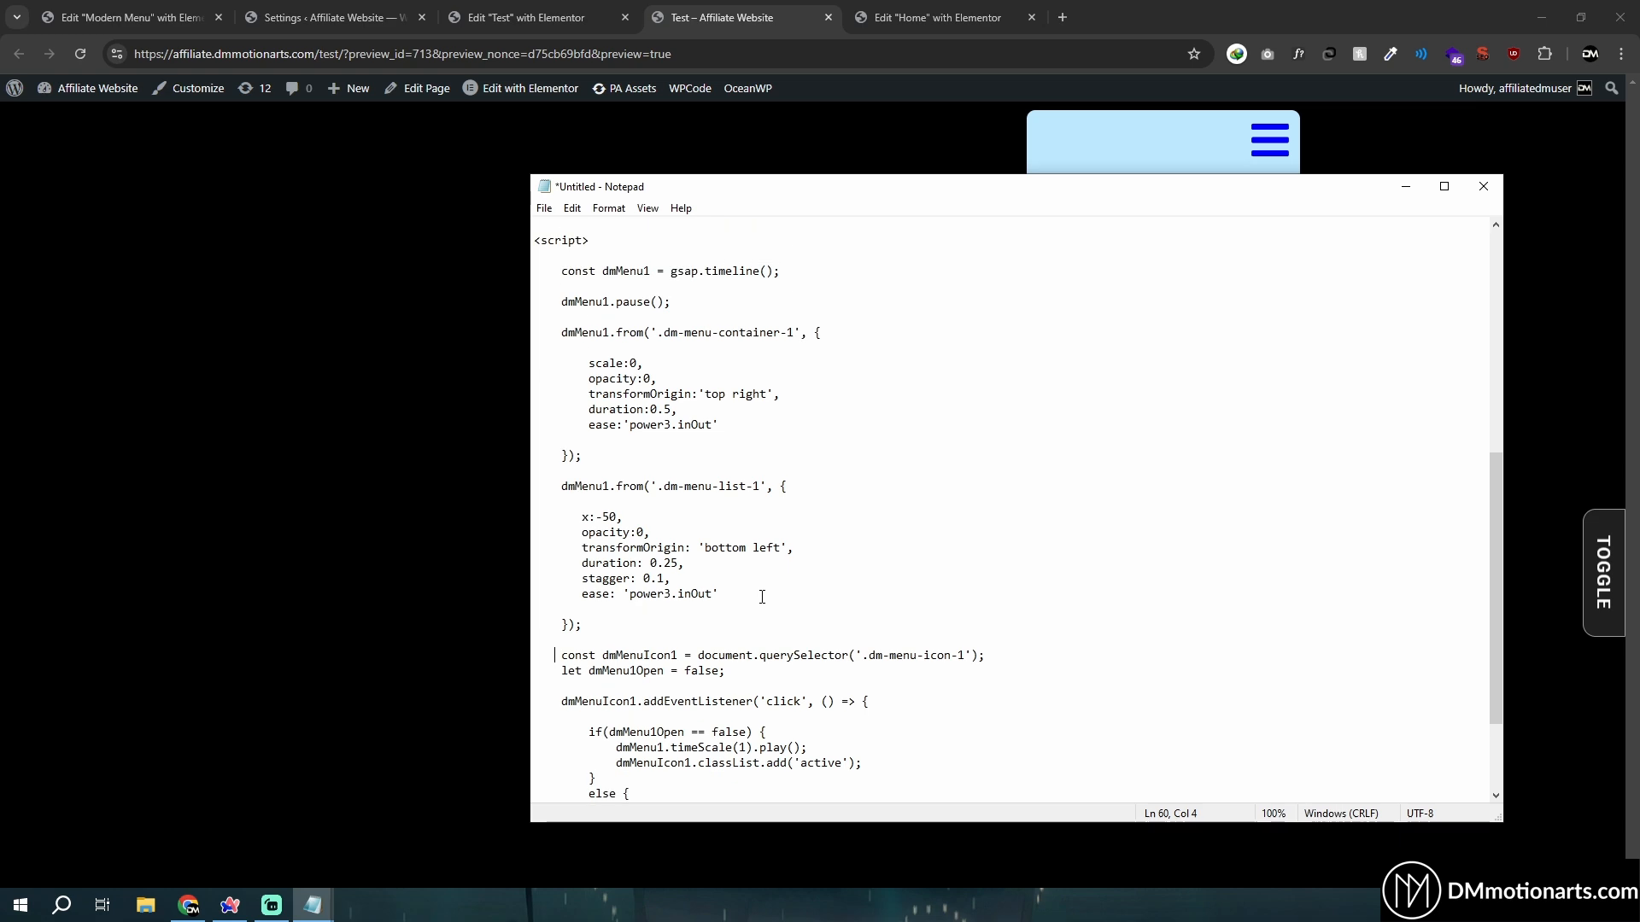
scroll(724, 593, "up", 3)
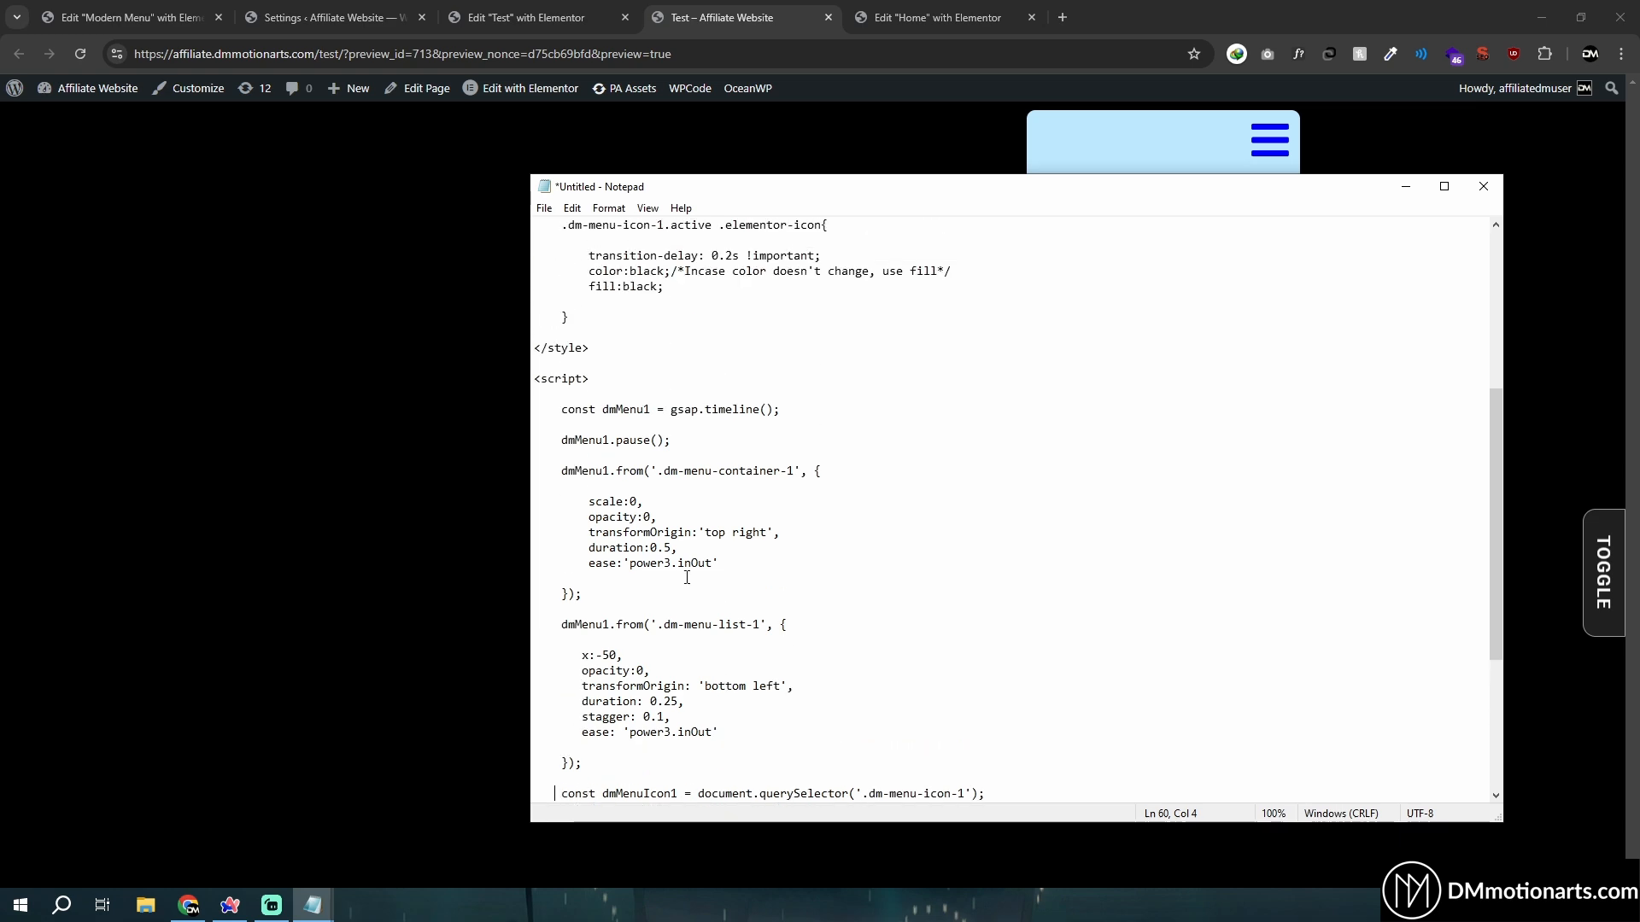
In the Modern Menu page editor, expand Menu Full 1a and open its Menu Code 1a widget
left_click(428, 217)
left_click(128, 17)
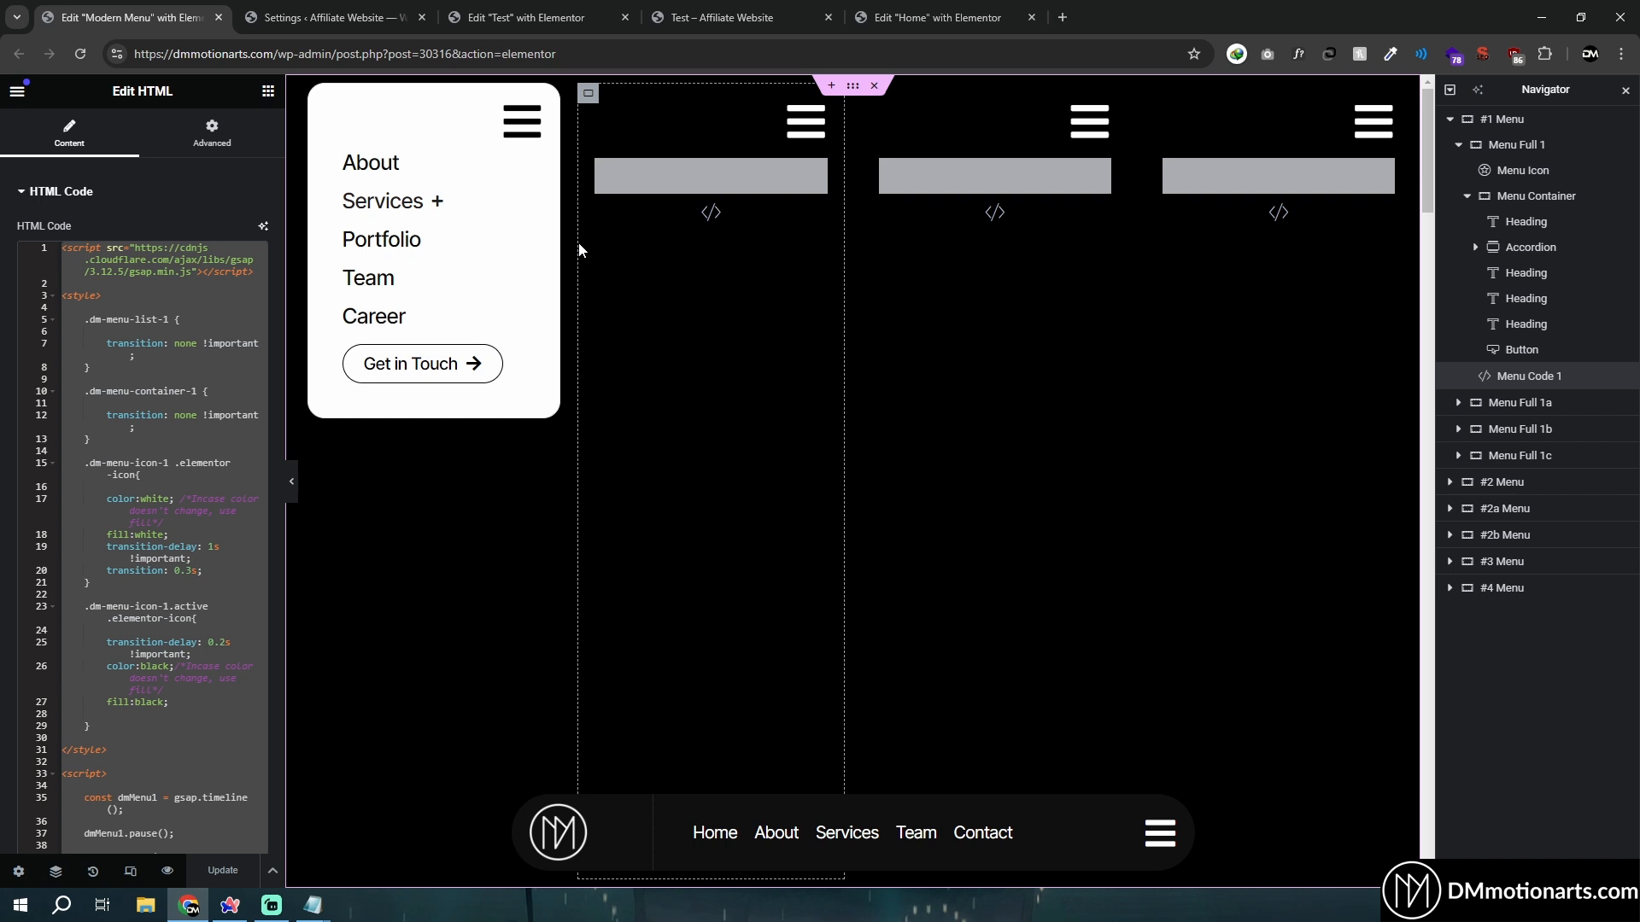
left_click(526, 17)
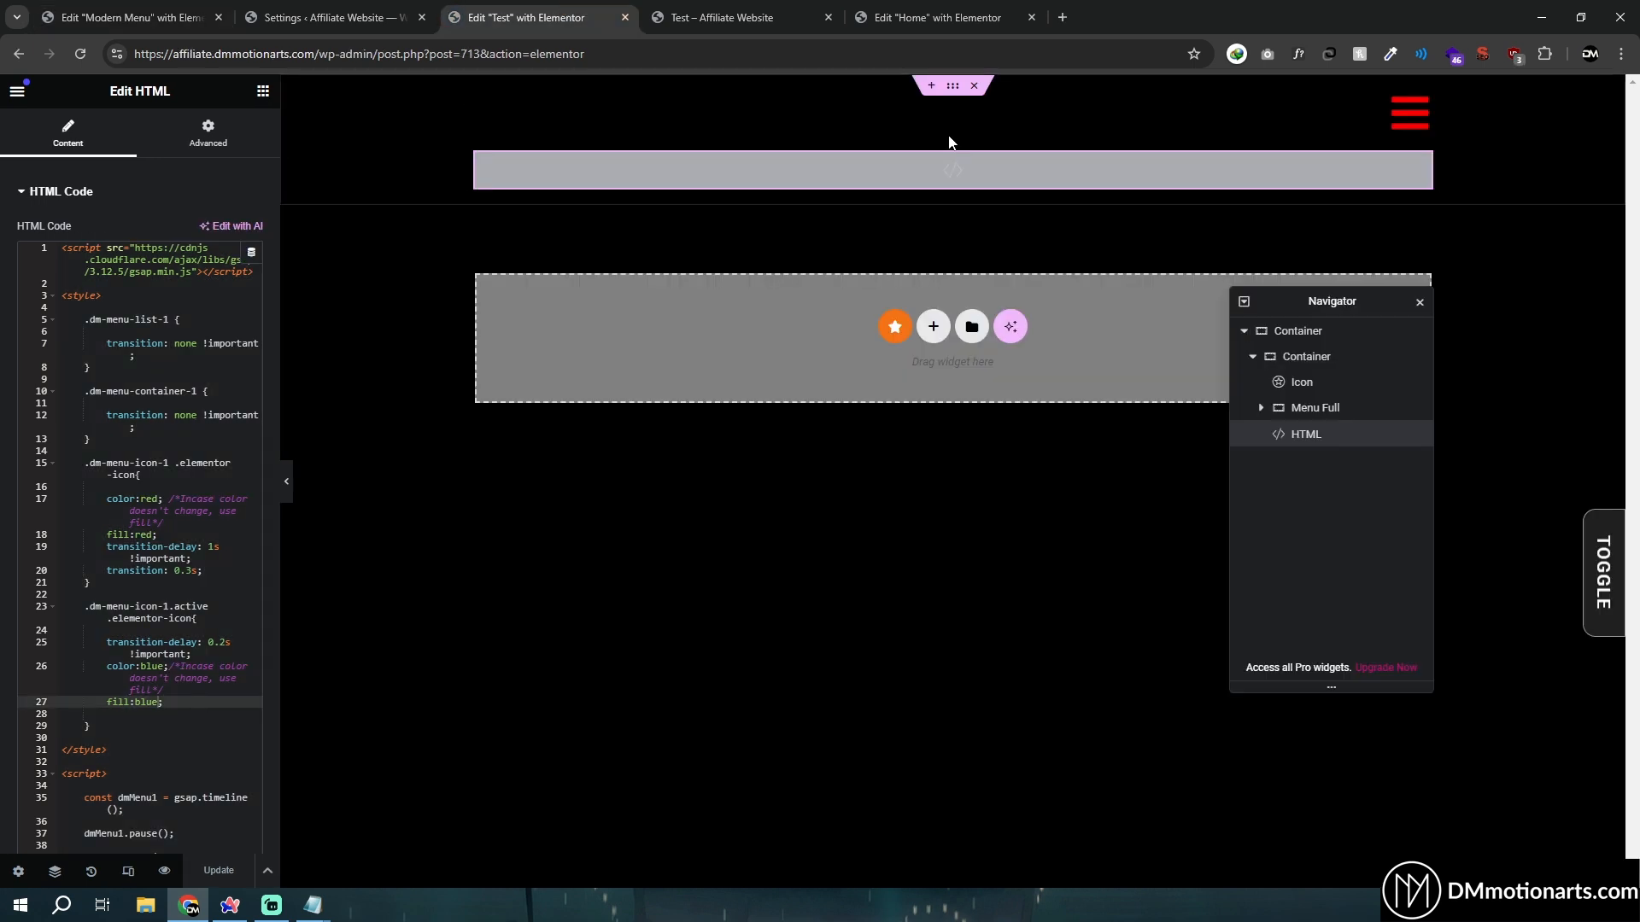
left_click(98, 7)
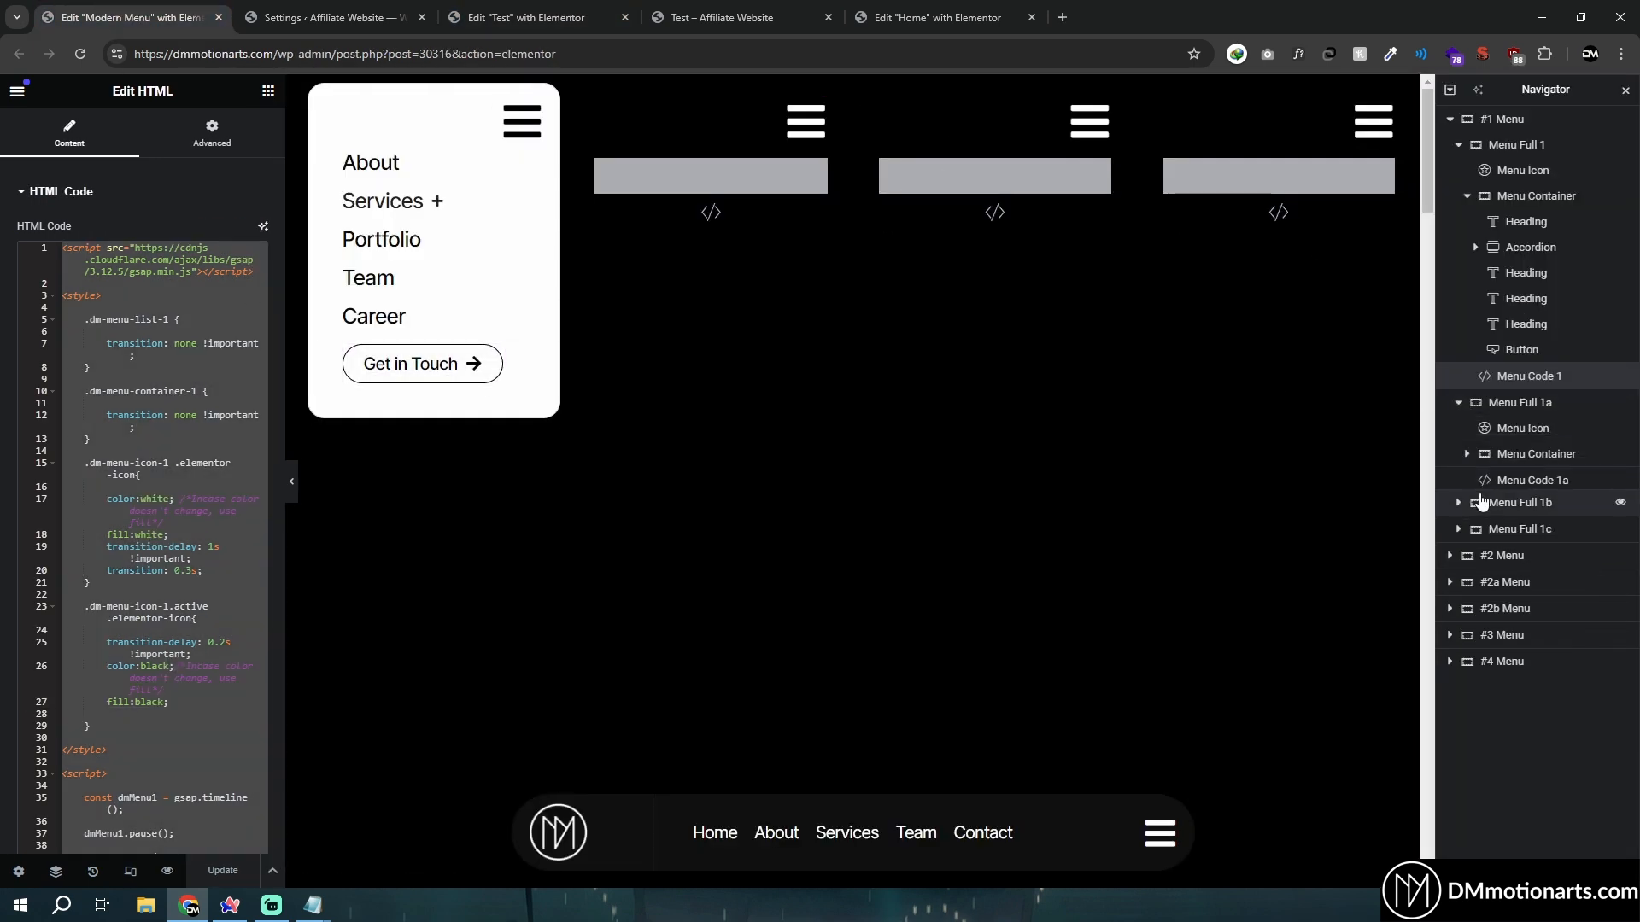
left_click(1459, 402)
left_click(1512, 480)
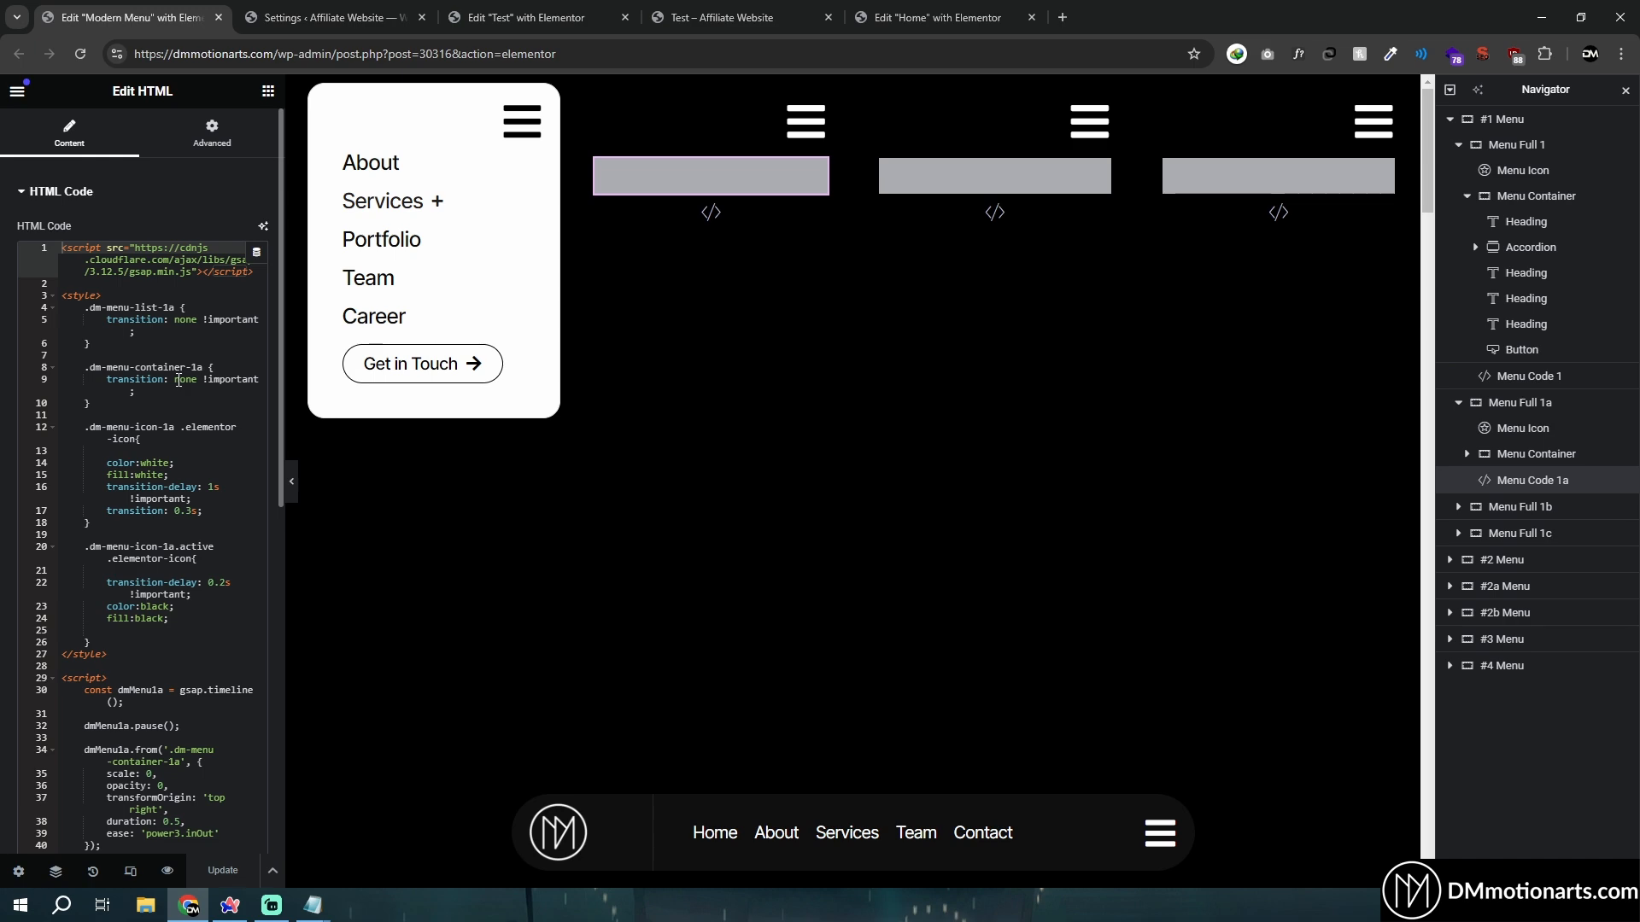
Copy all of the Menu Code 1a widget's code and replace the Notepad contents with it
left_click(178, 379)
key("ctrl+a")
key("ctrl+c")
left_click(613, 6)
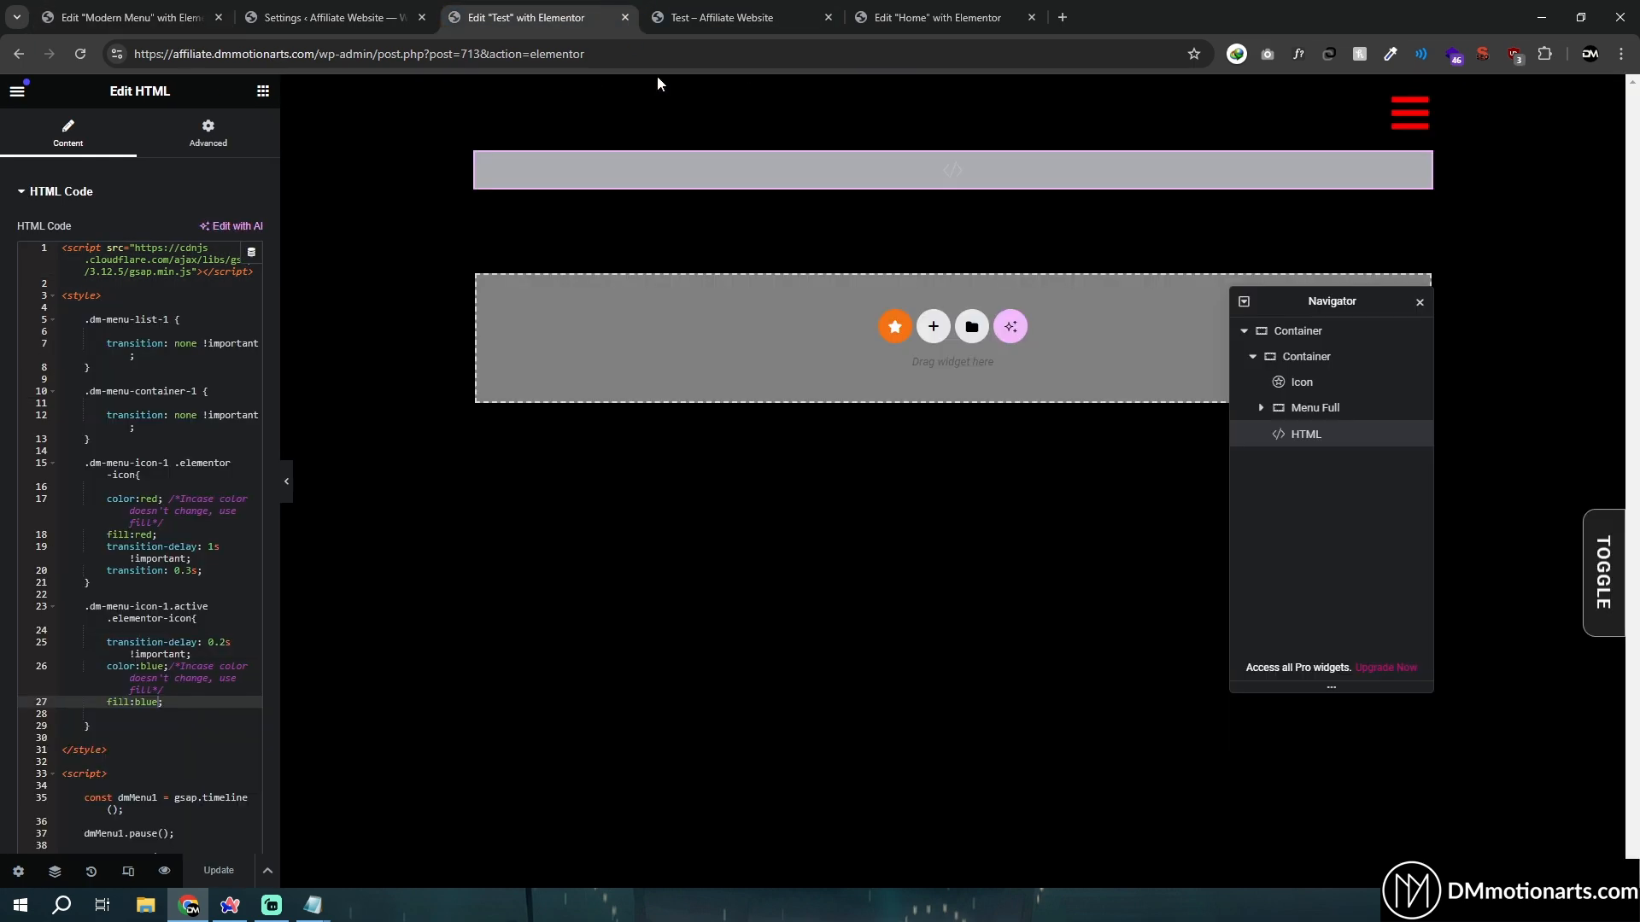
left_click(321, 905)
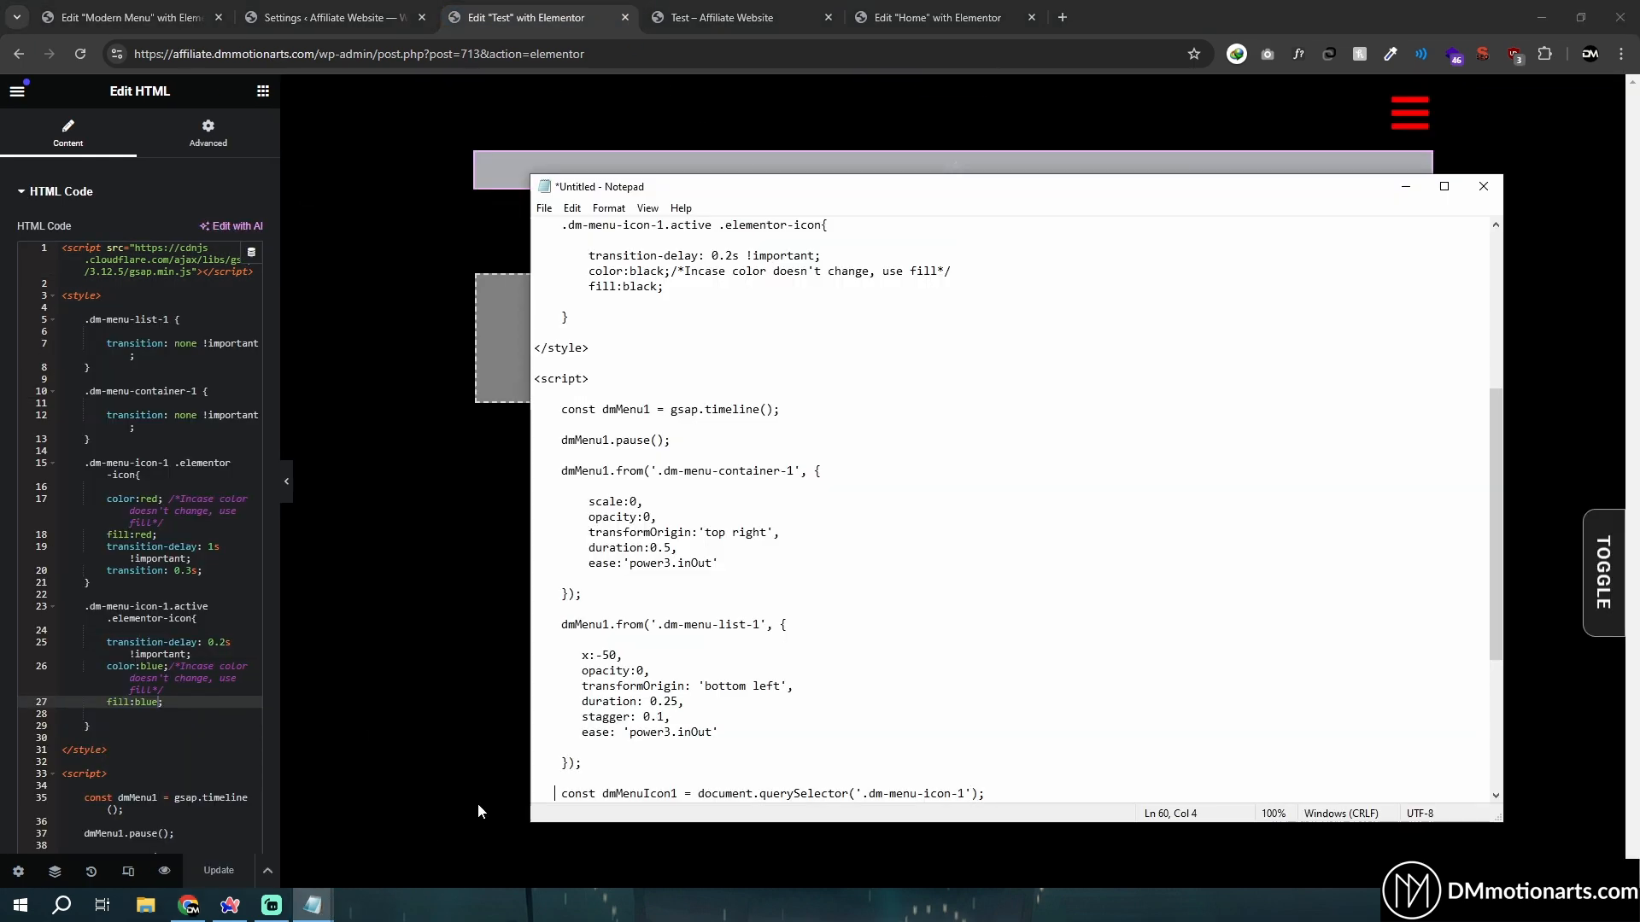
key("ctrl+a")
key("ctrl+v")
scroll(804, 493, "up", 9)
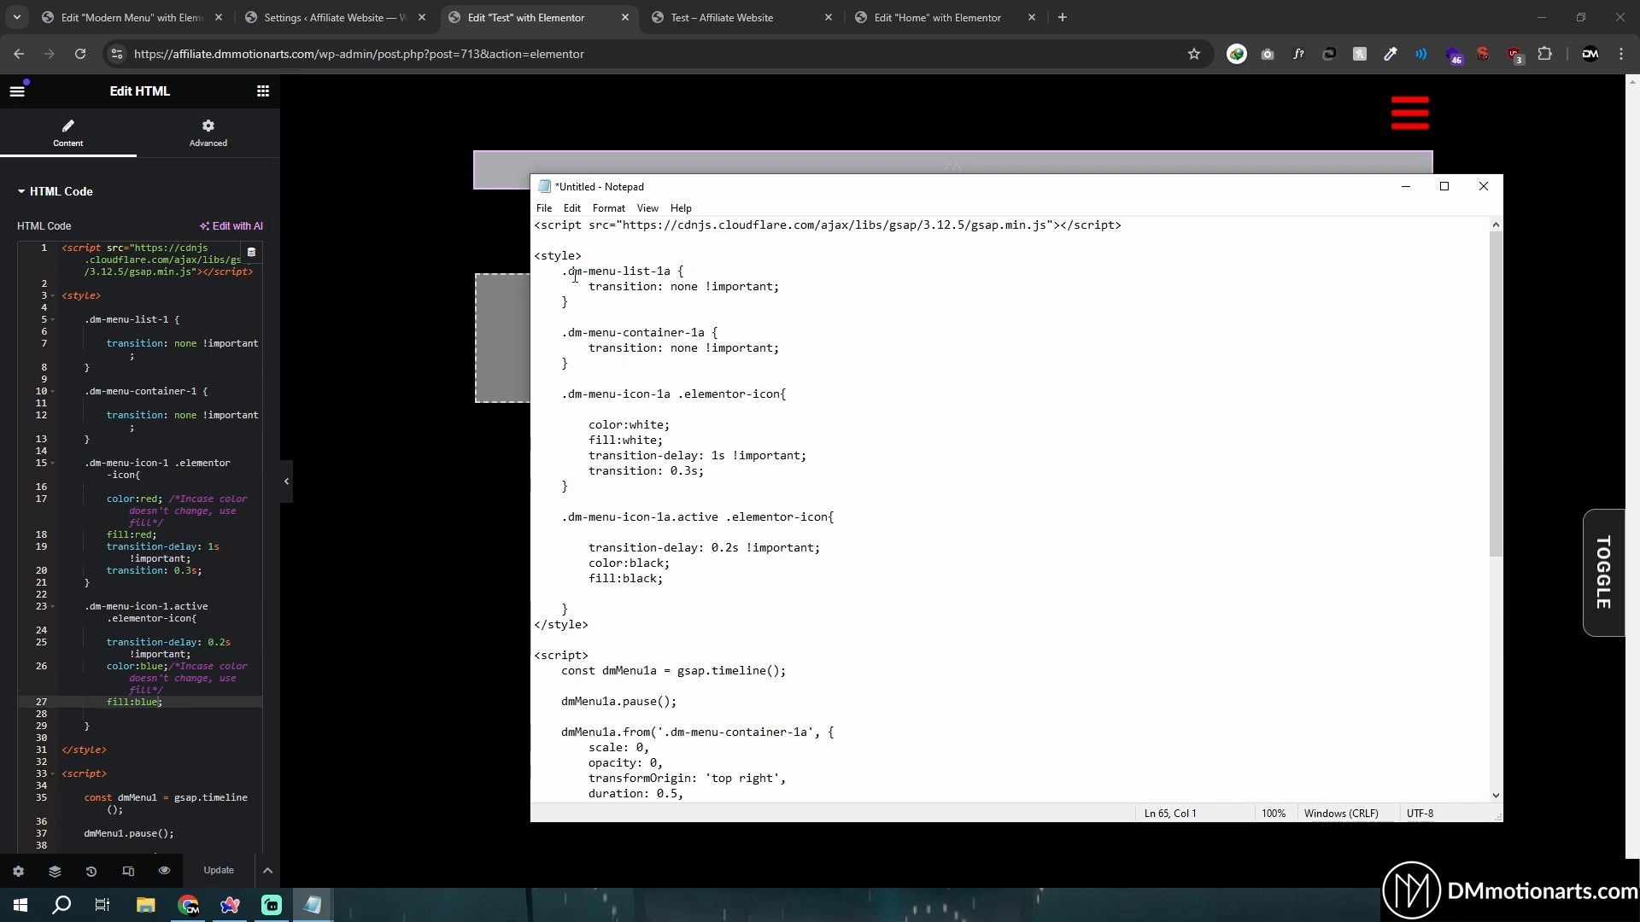
Check the 1a list and container class names in the Notepad styles and copy the class name dm-menu-icon-1a
left_click_drag(569, 271, 657, 272)
left_click(667, 271)
left_click_drag(569, 332, 681, 333)
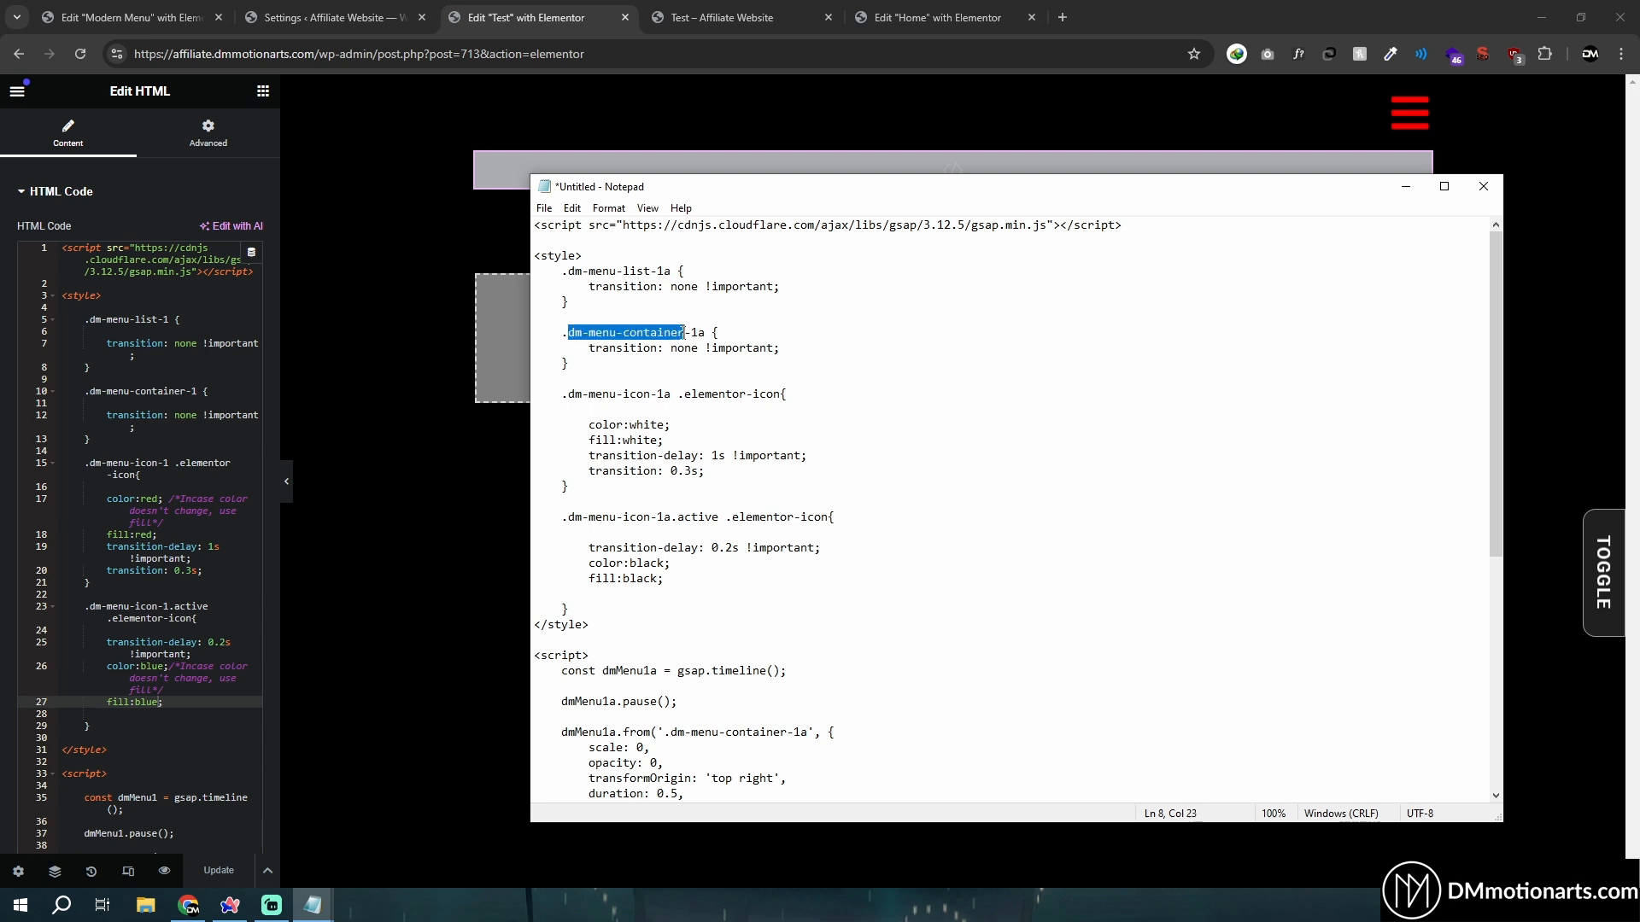
left_click(700, 333)
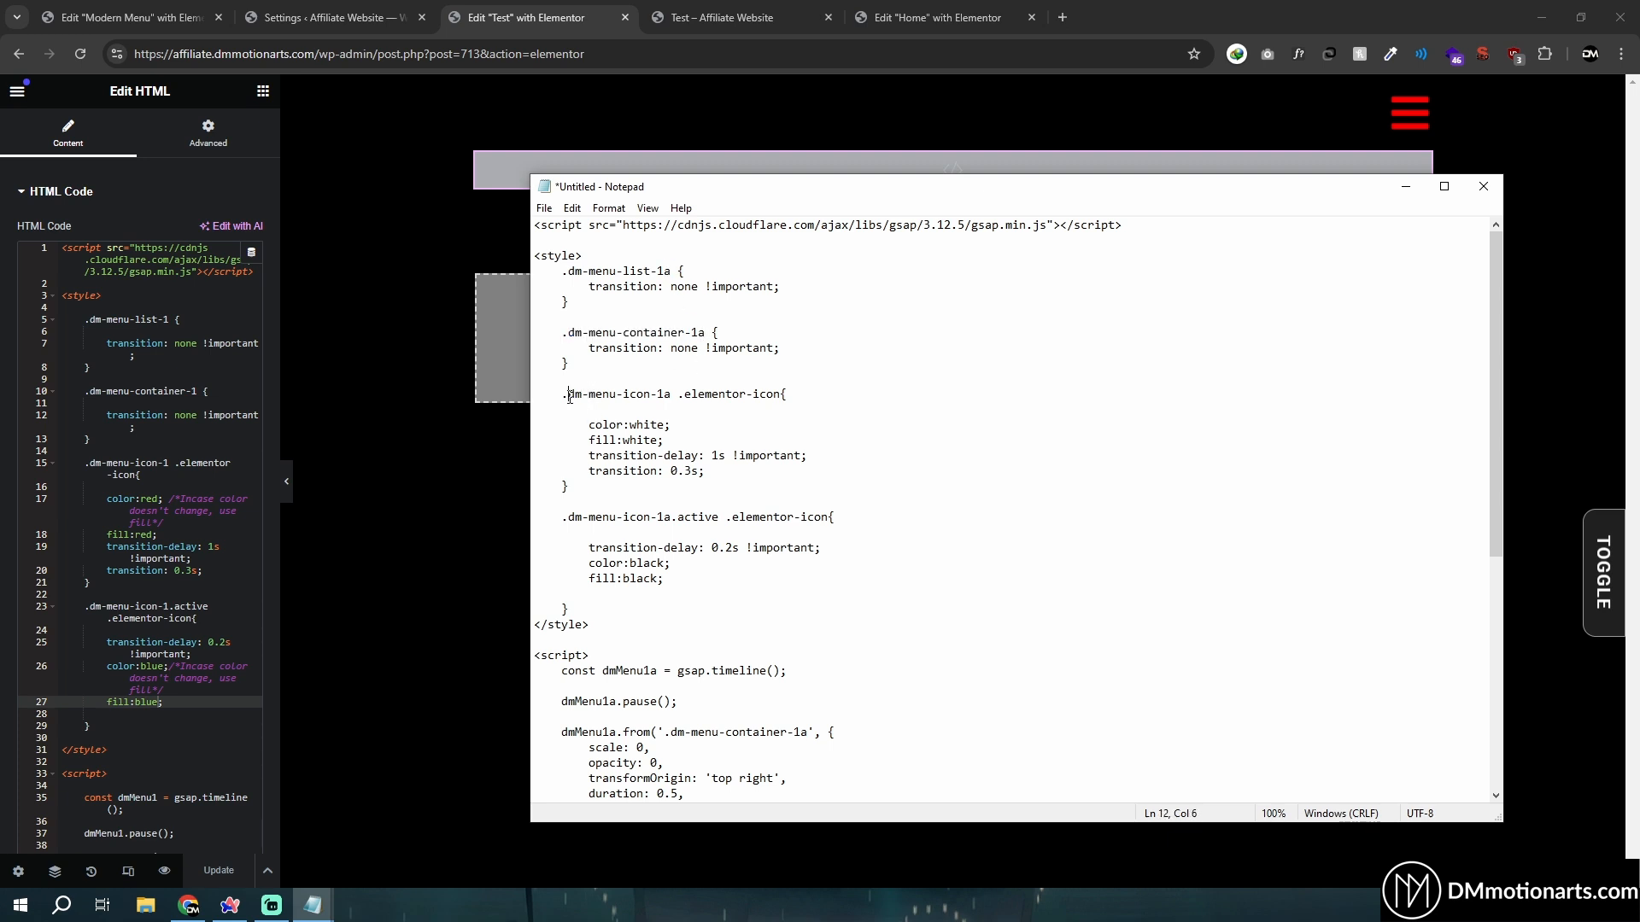
left_click_drag(568, 399, 671, 397)
key("ctrl+c")
left_click(671, 397)
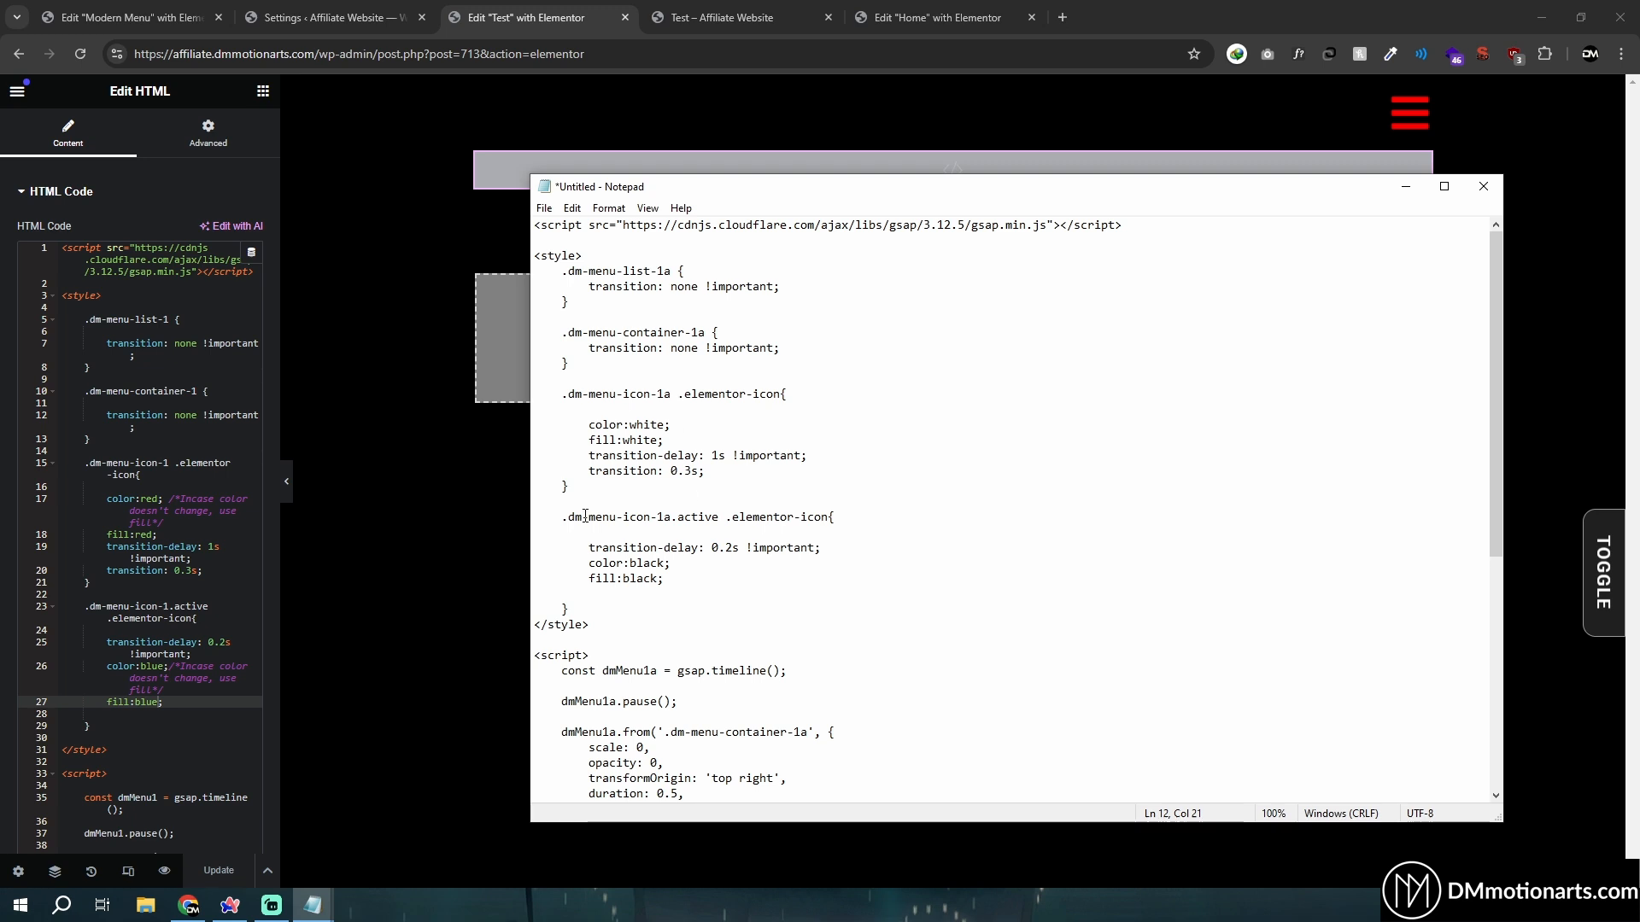
On the Test page, set the menu Icon widget's CSS class to dm-menu-icon-1a
left_click(435, 427)
left_click(1302, 357)
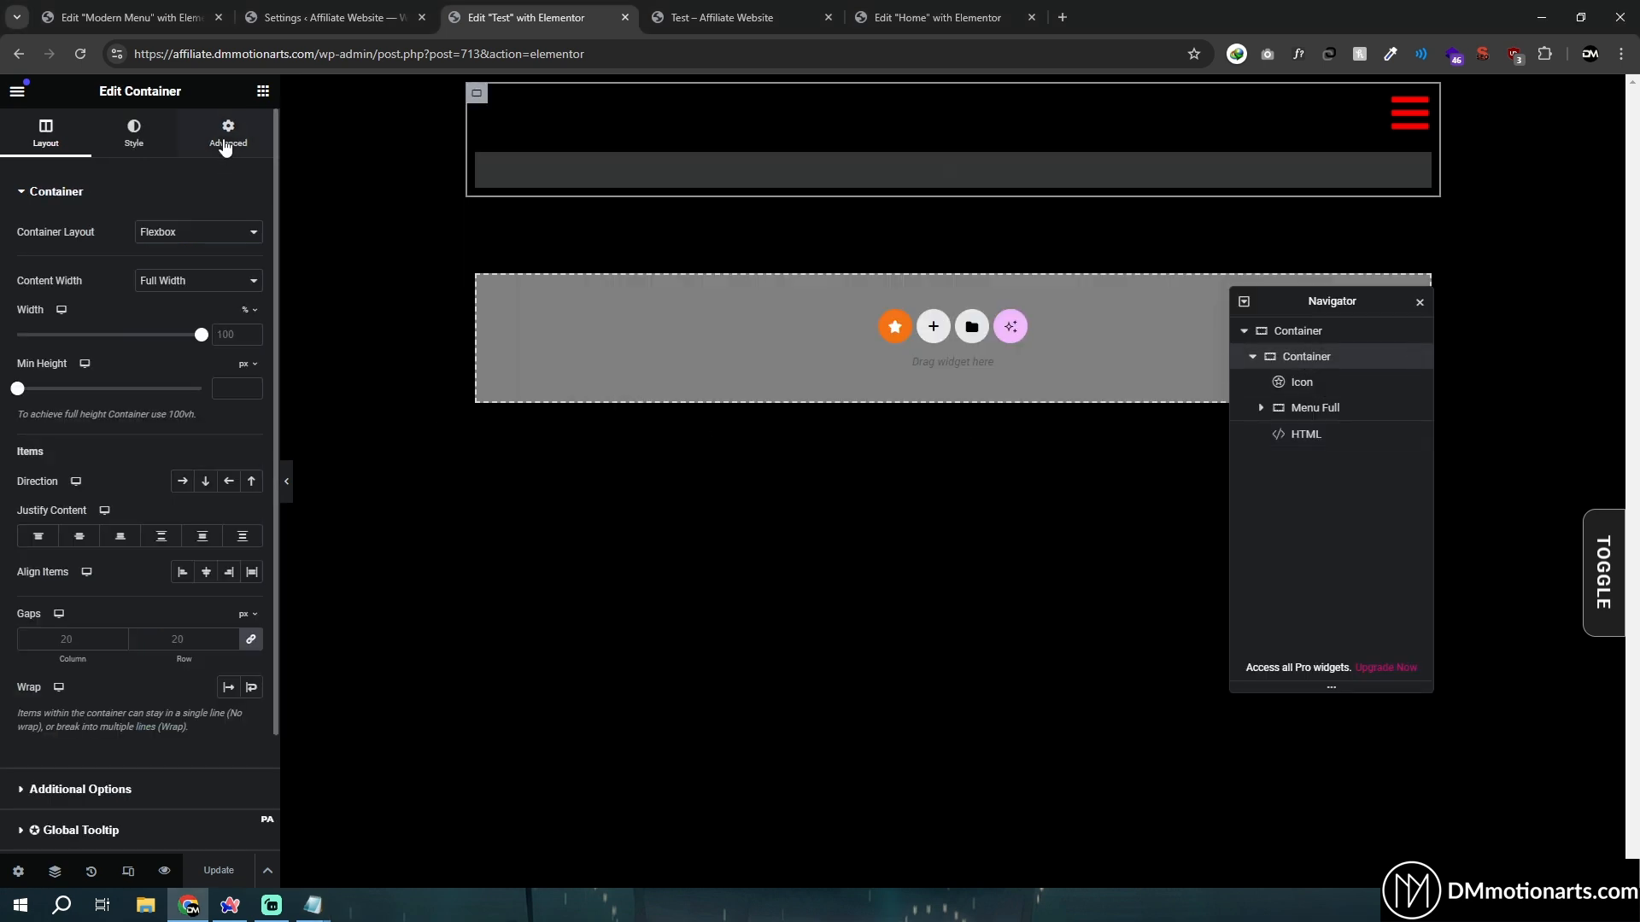
left_click(224, 145)
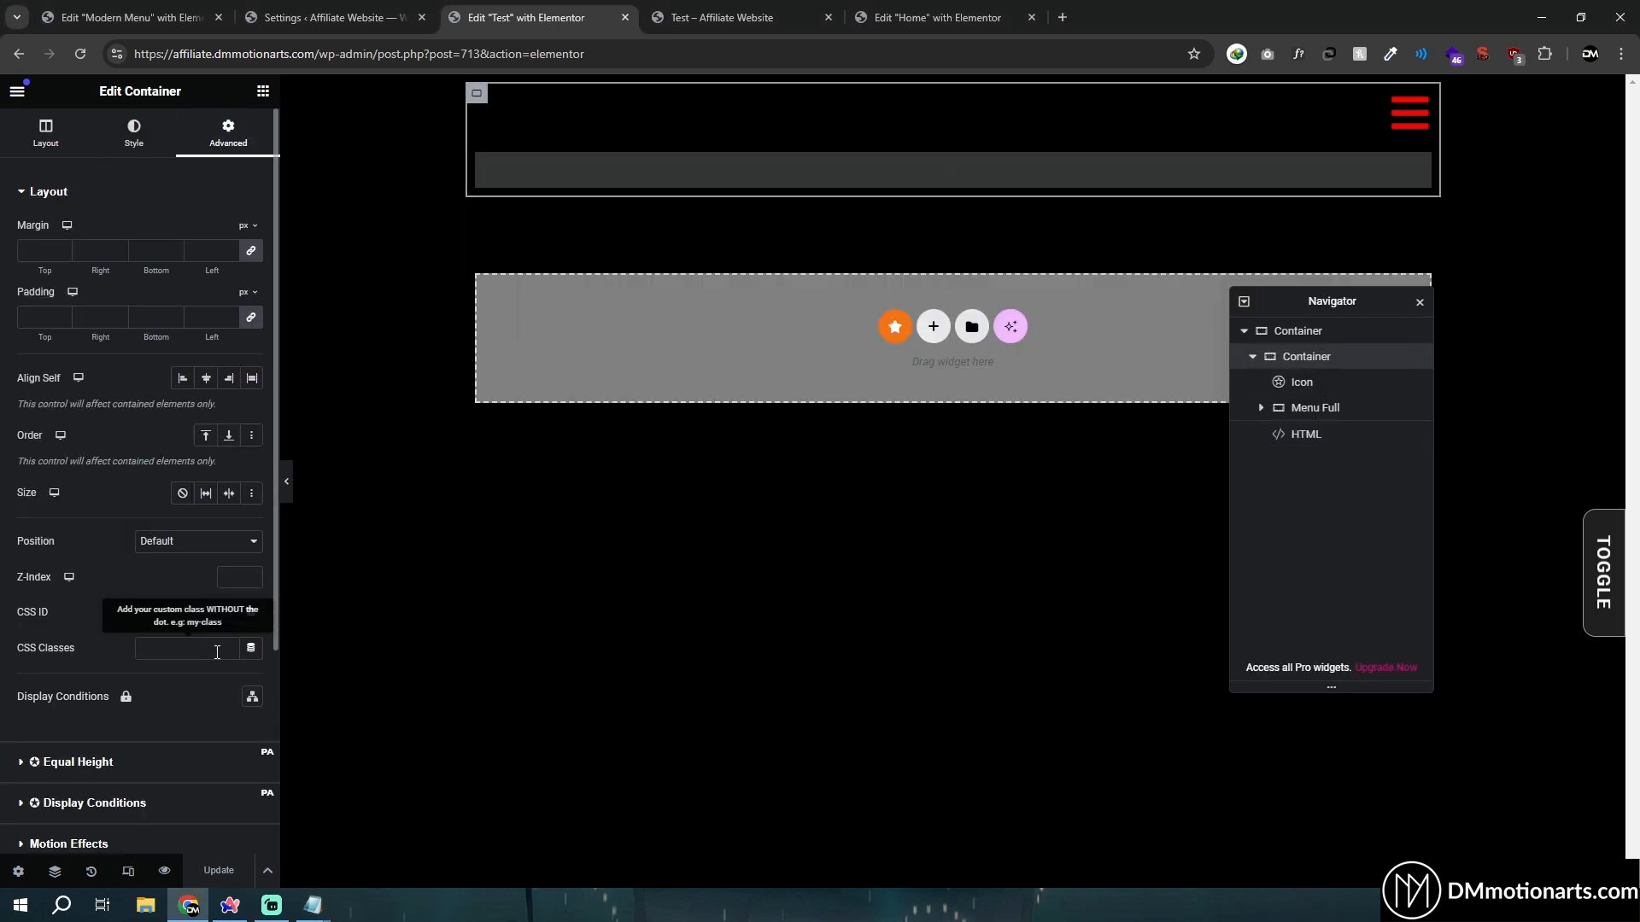
left_click(1302, 383)
left_click(207, 688)
key("ctrl+v")
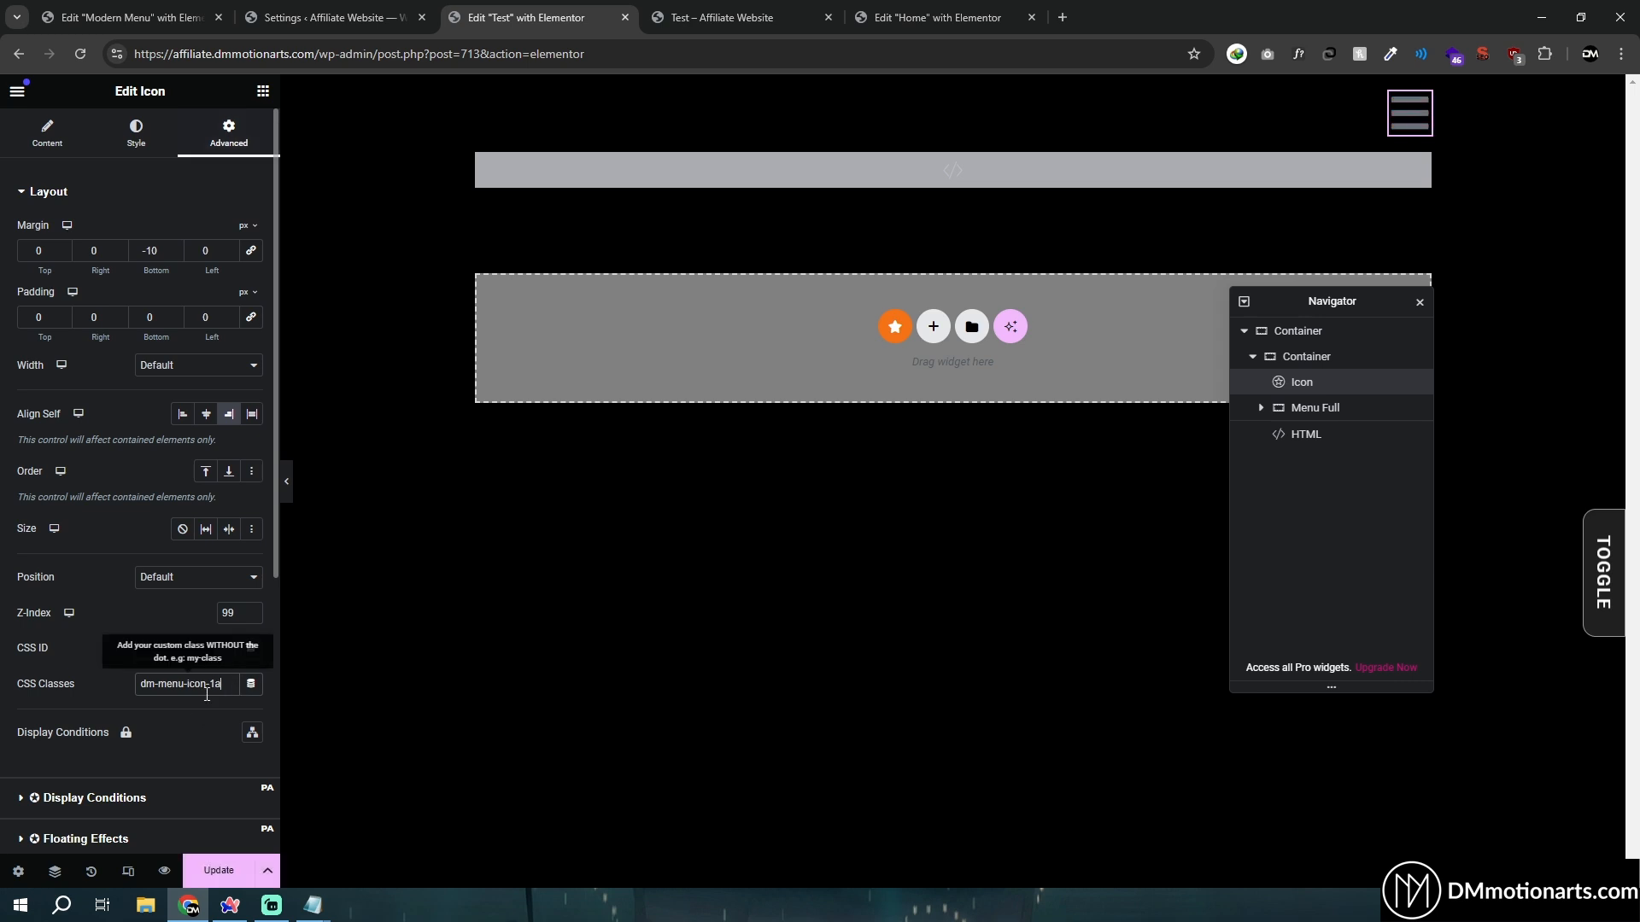
Change the Menu Full container's CSS class to dm-menu-container-1a
left_click(1316, 408)
scroll(158, 598, "down", 1)
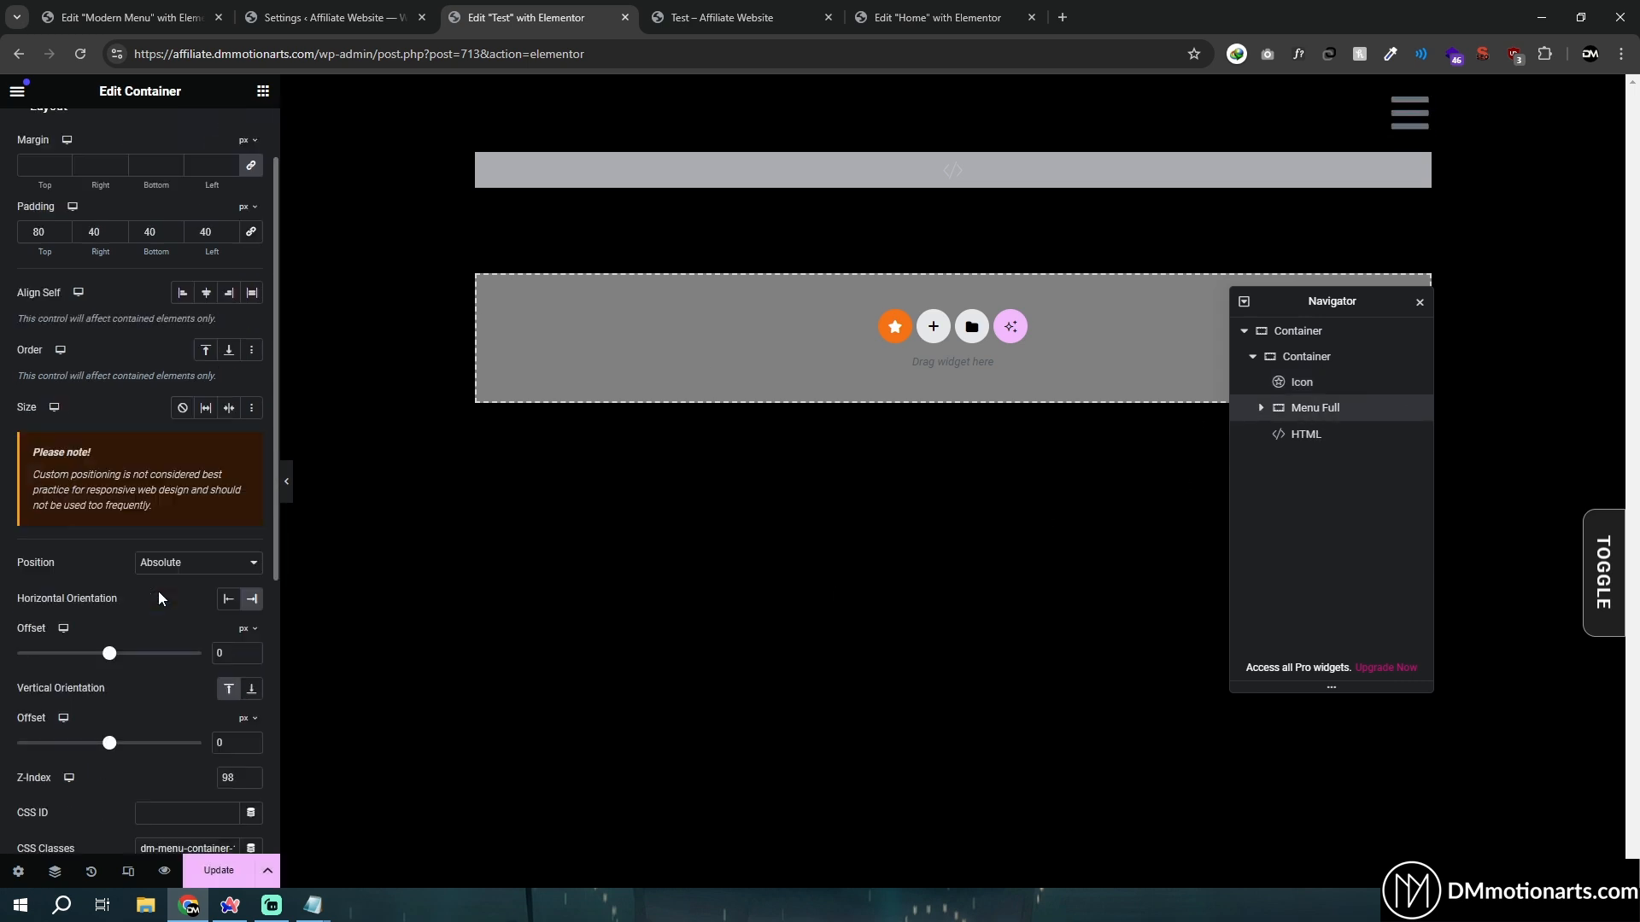
scroll(161, 597, "down", 2)
left_click_drag(226, 679, 249, 689)
left_click(232, 680)
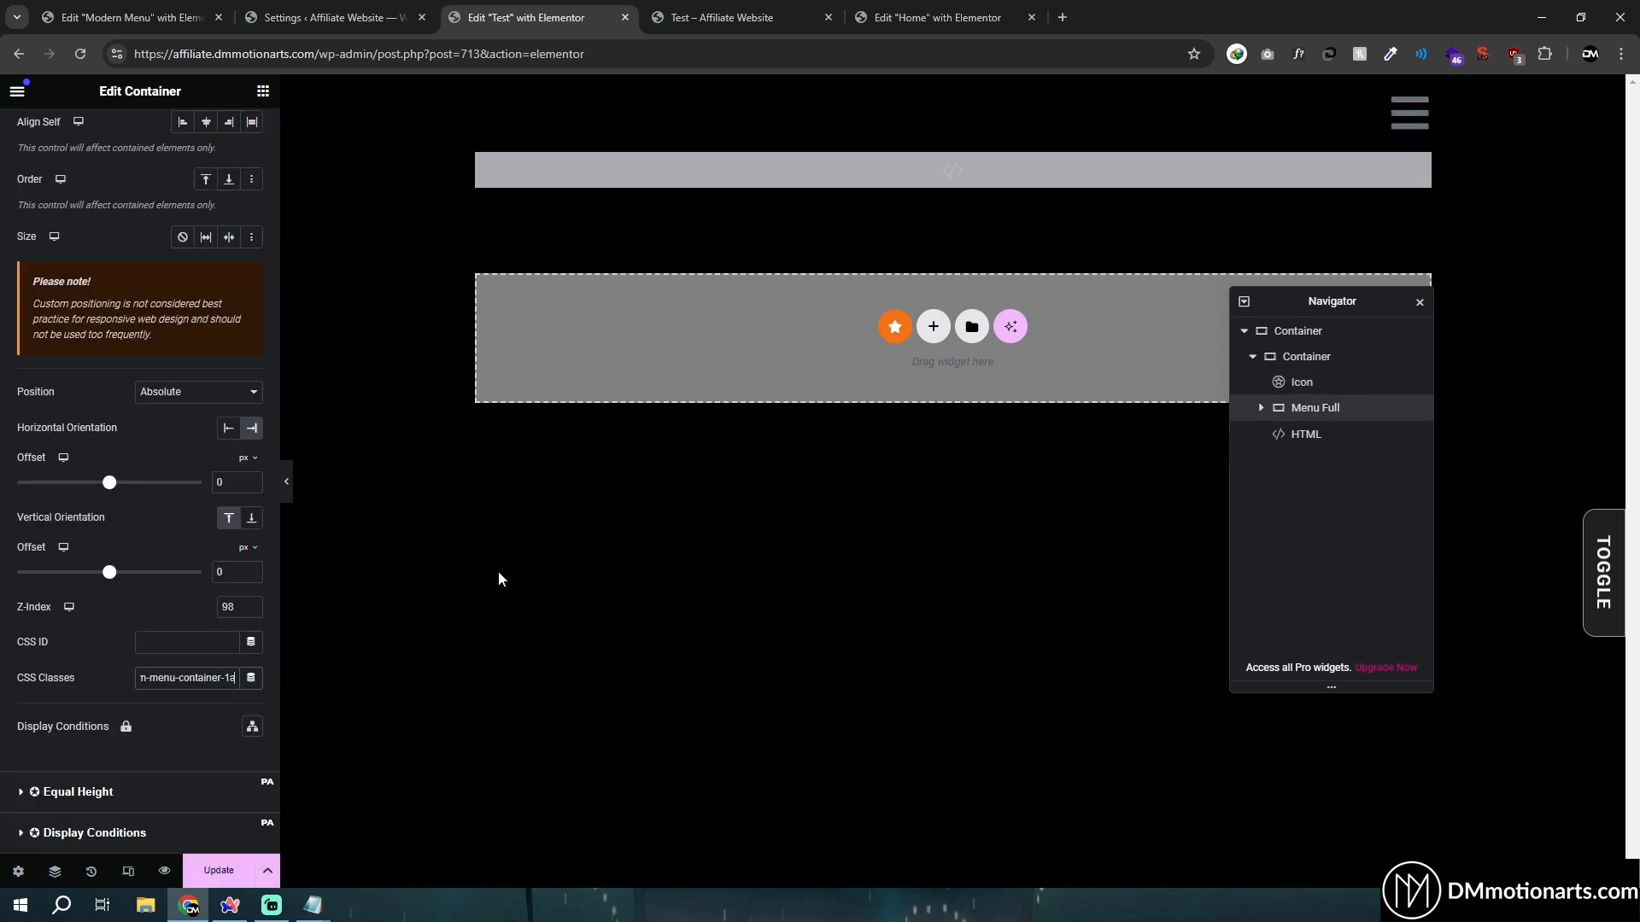
Expand Menu Full, change its first heading's CSS class to dm-menu-list-1a, and copy that class name
left_click(1260, 407)
left_click(1322, 433)
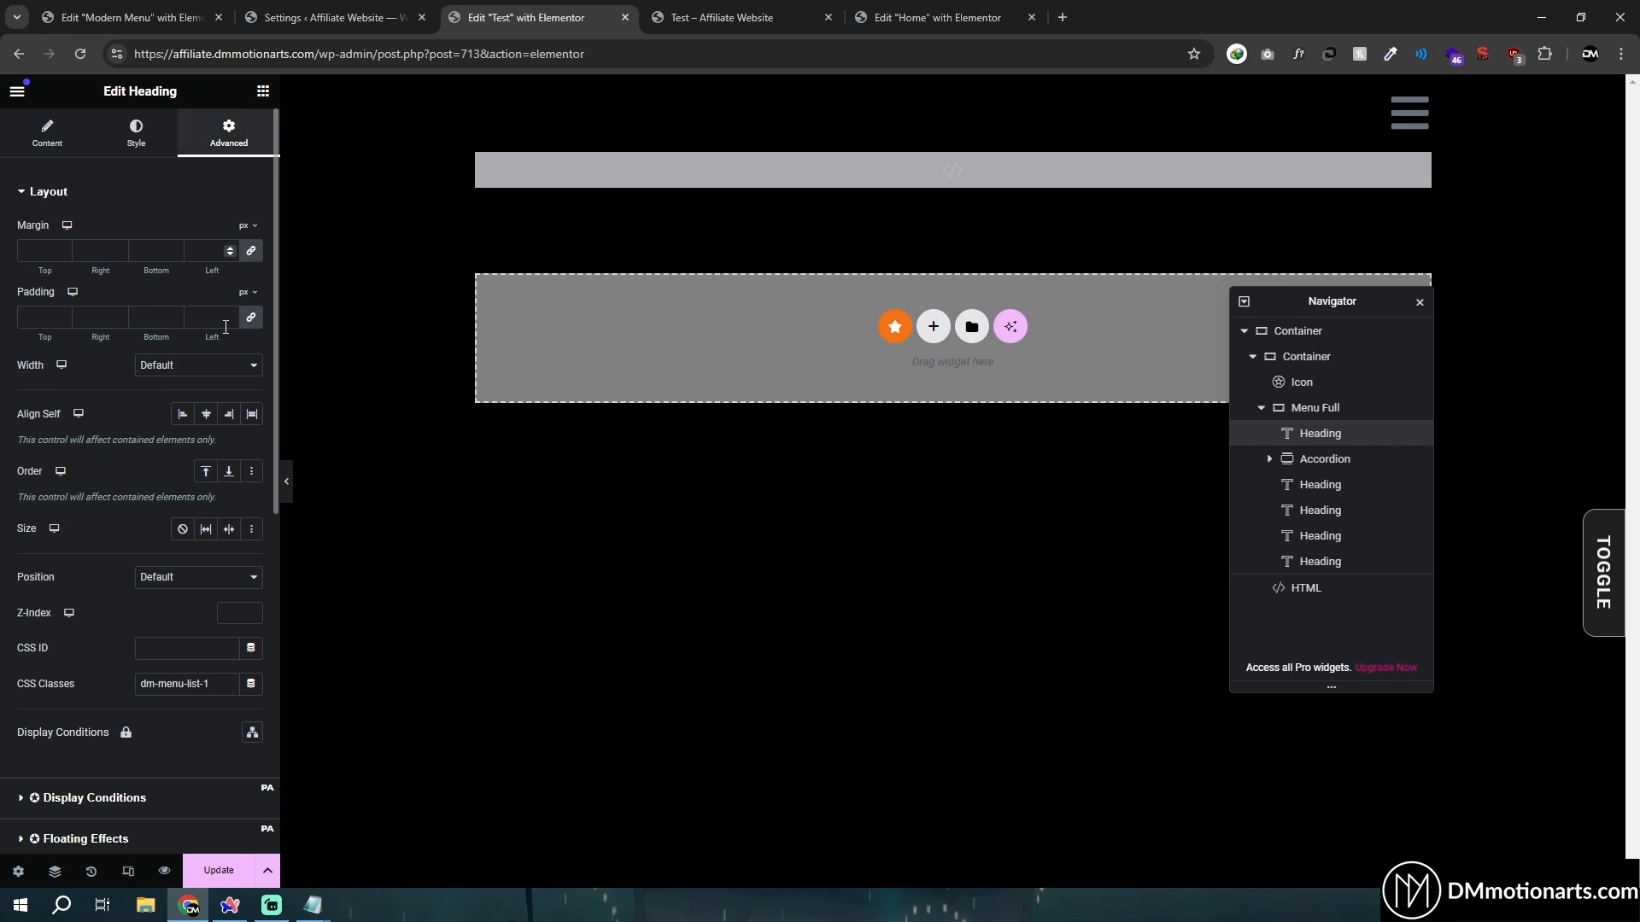
left_click(221, 684)
type("a")
key("ctrl+a")
key("ctrl+c")
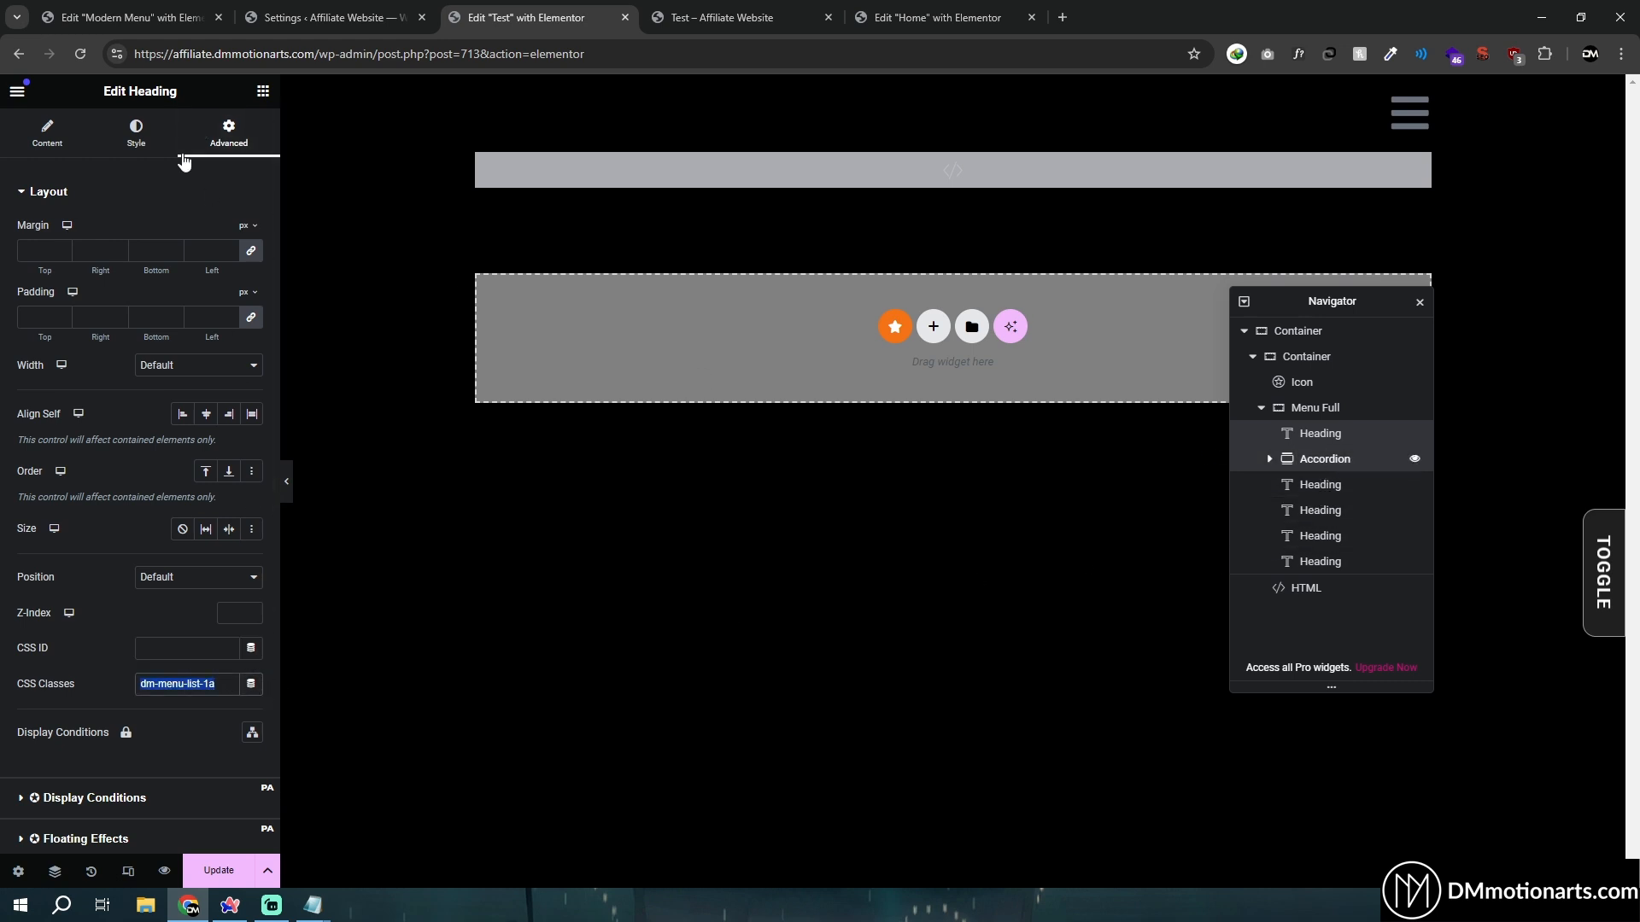
Replace the Accordion's CSS class with dm-menu-list-1a
left_click(198, 146)
left_click(210, 685)
key("ctrl+a")
key("ctrl+v")
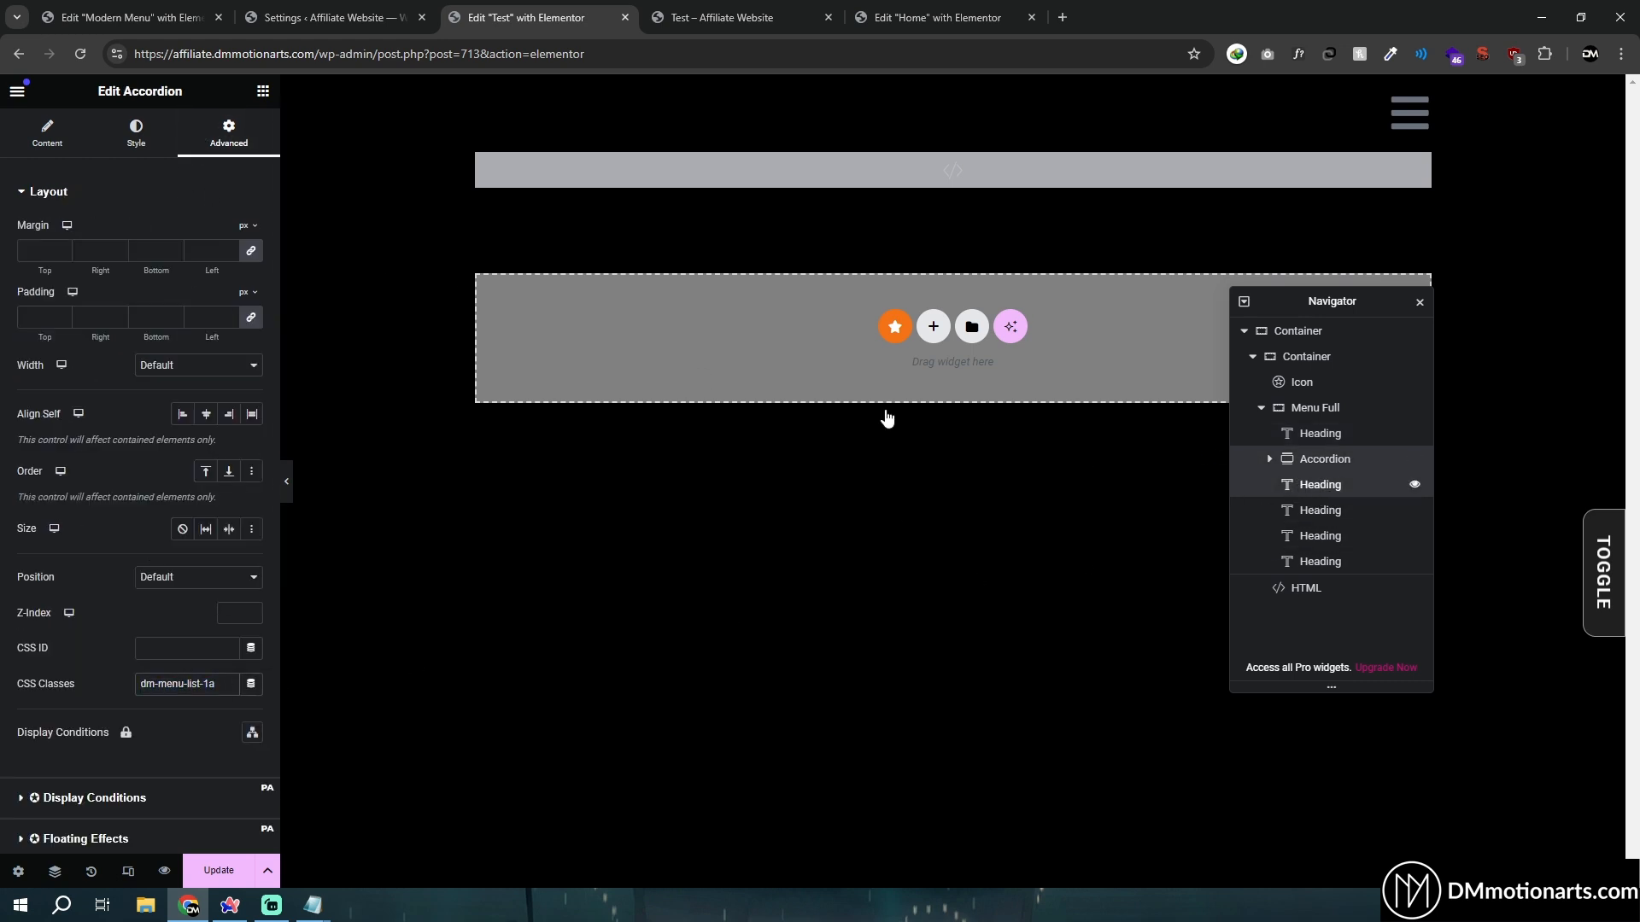
Replace the CSS class of the first two headings below the Accordion with dm-menu-list-1a
left_click(1320, 484)
left_click(213, 136)
left_click(209, 684)
key("ctrl+a")
key("ctrl+v")
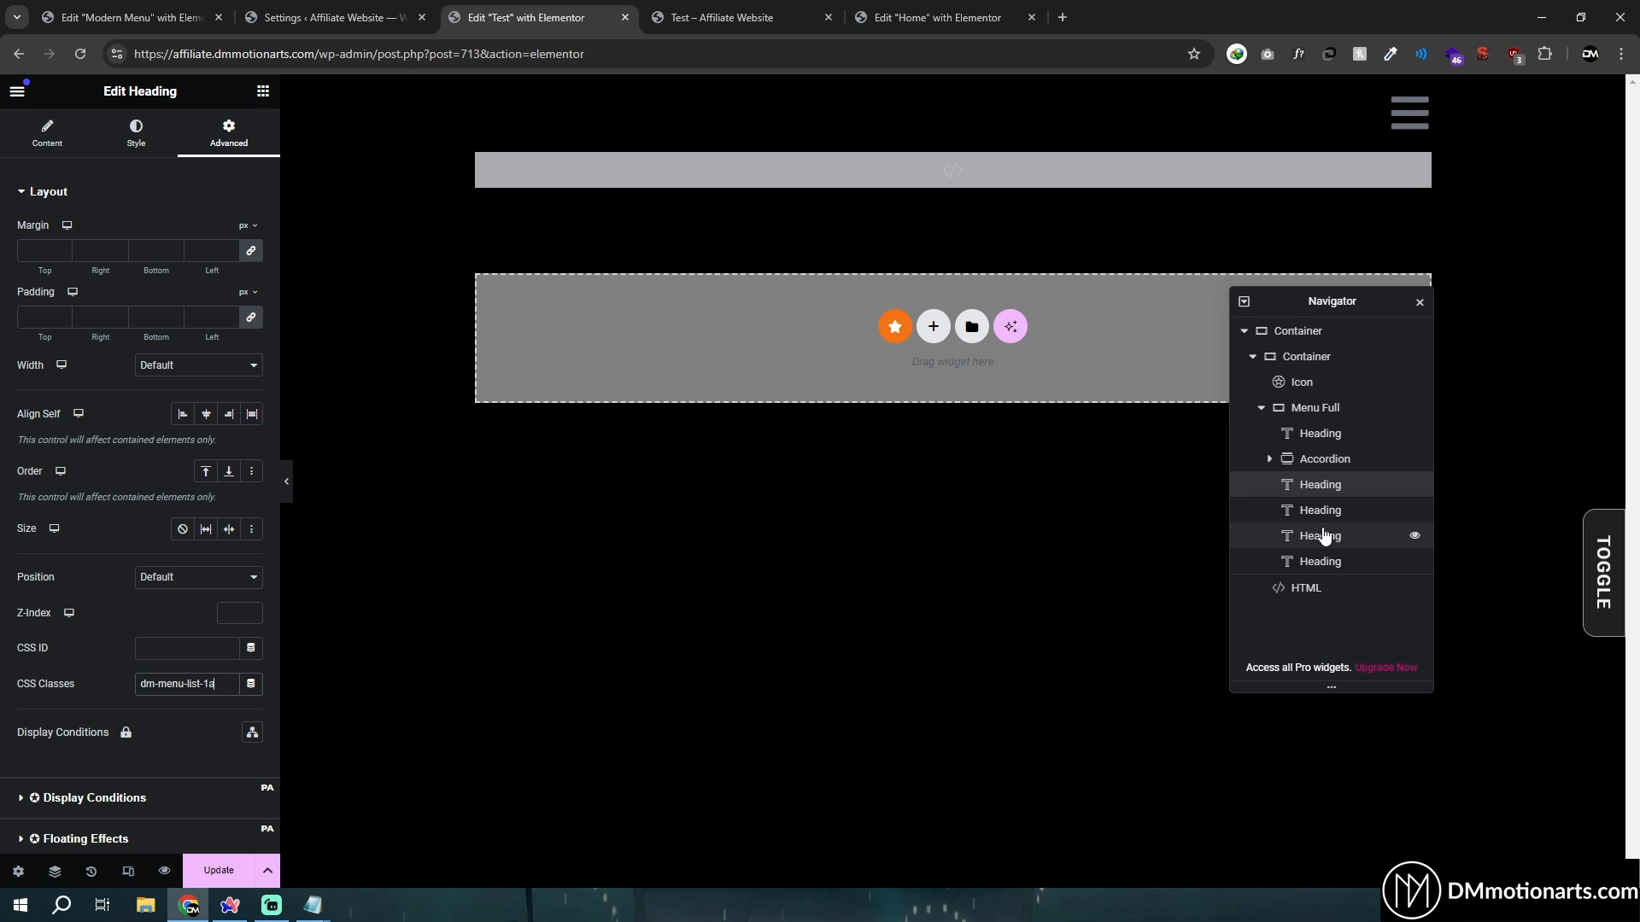
left_click(1257, 504)
left_click(250, 143)
left_click(228, 682)
key("ctrl+a")
key("ctrl+v")
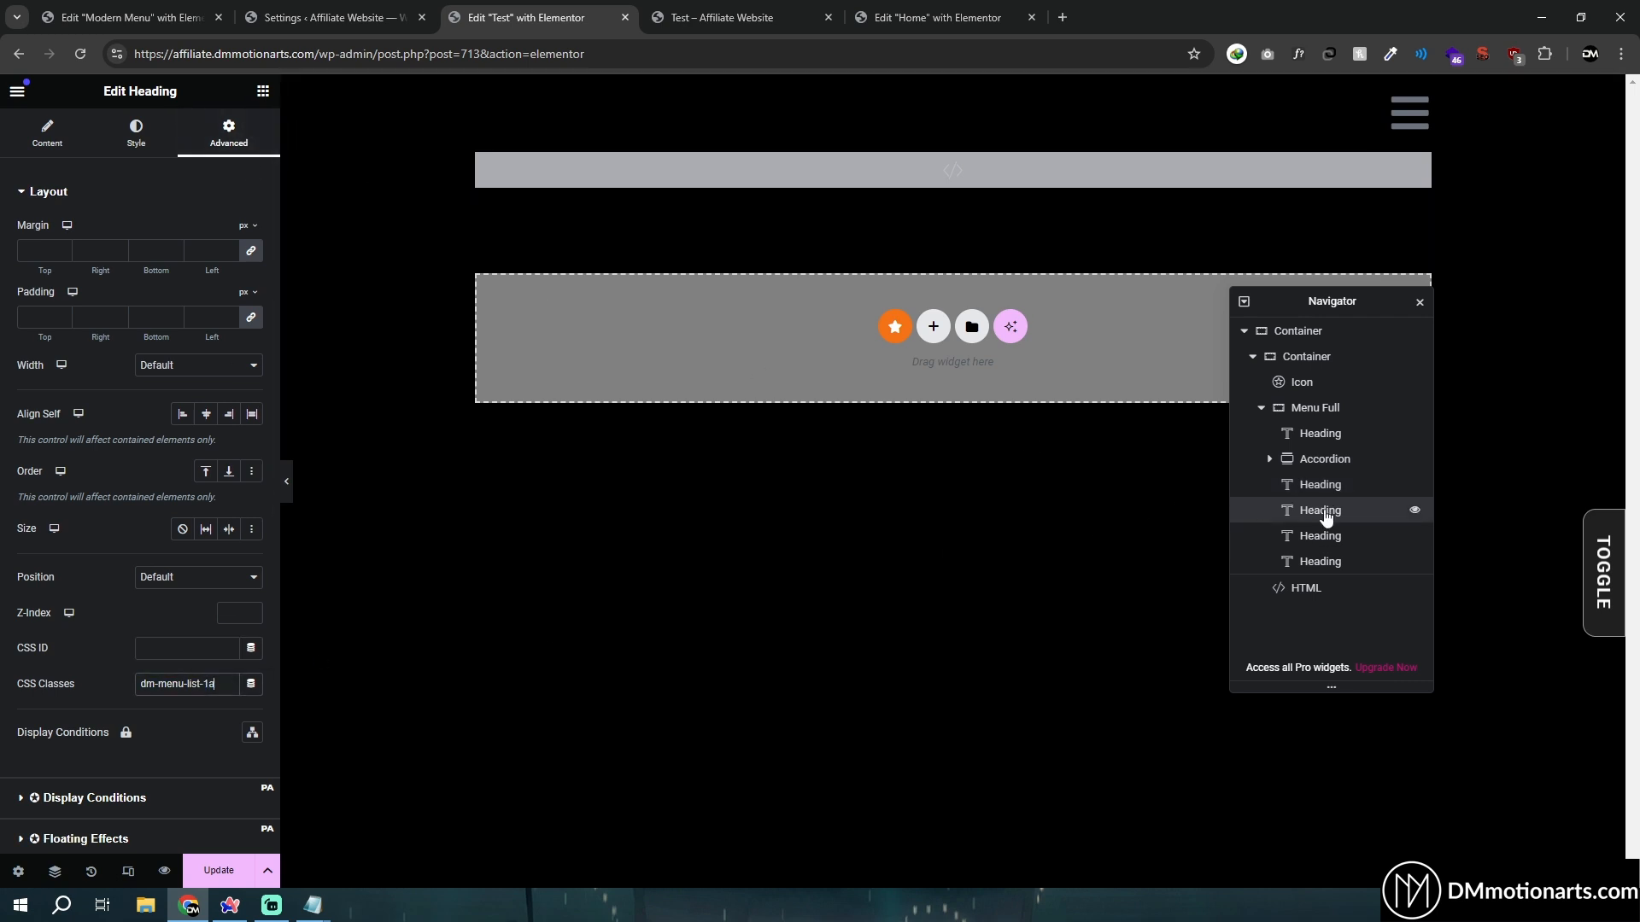
Replace the CSS class of the last two headings in Menu Full with dm-menu-list-1a
left_click(1320, 537)
left_click(222, 147)
left_click(232, 683)
key("ctrl+a")
key("ctrl+v")
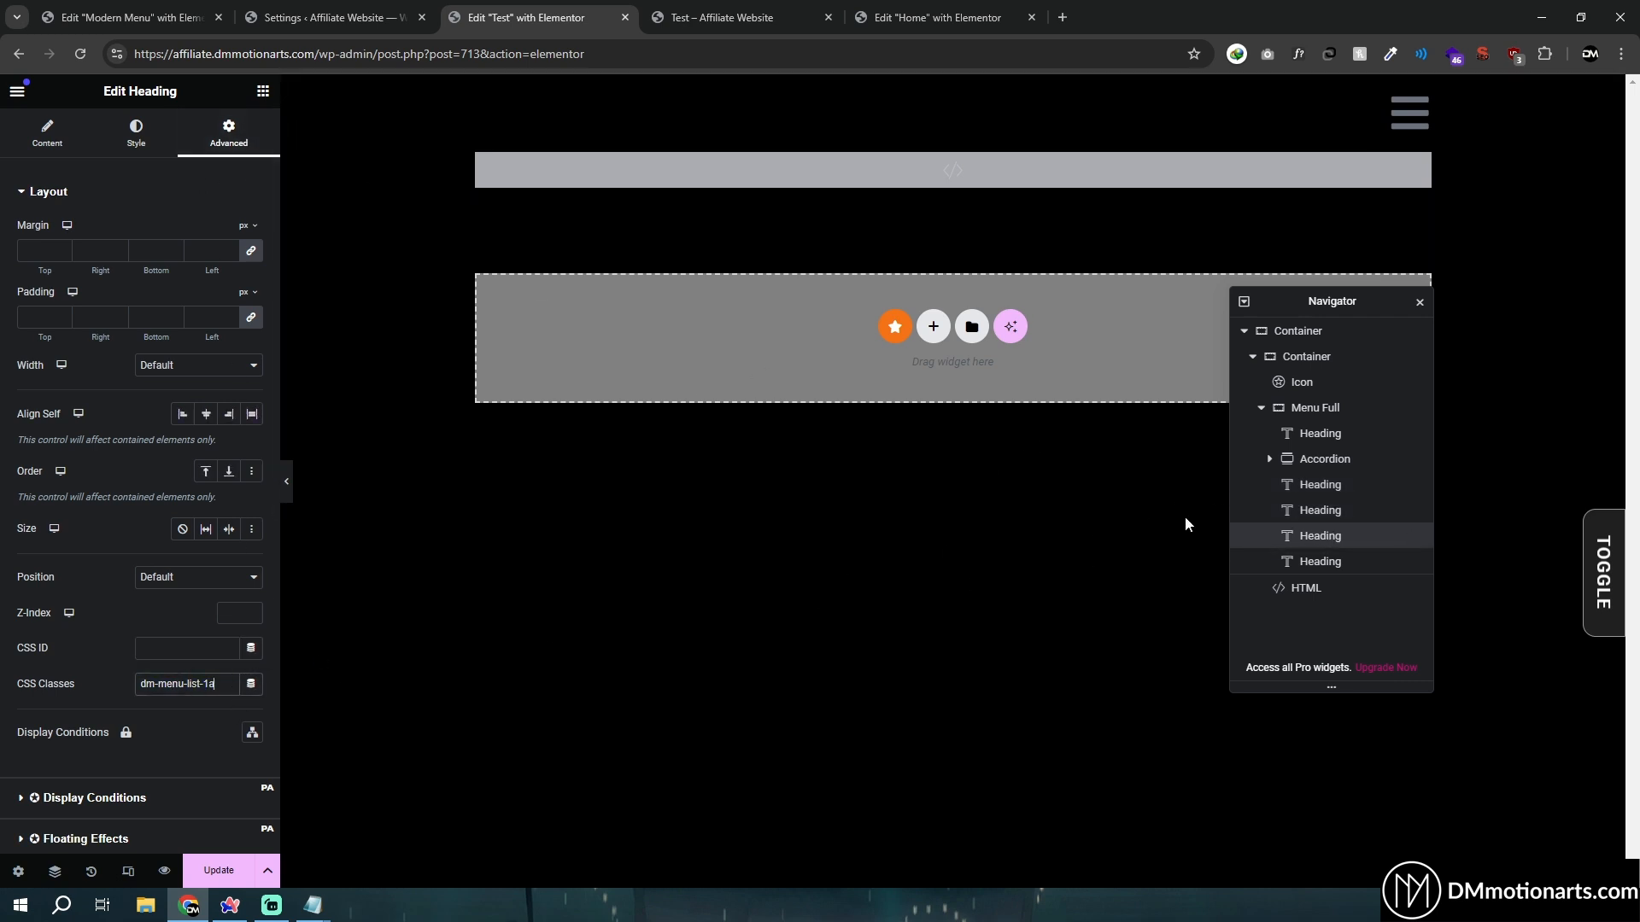
left_click(1319, 561)
left_click(227, 132)
left_click(209, 684)
key("ctrl+a")
key("ctrl+v")
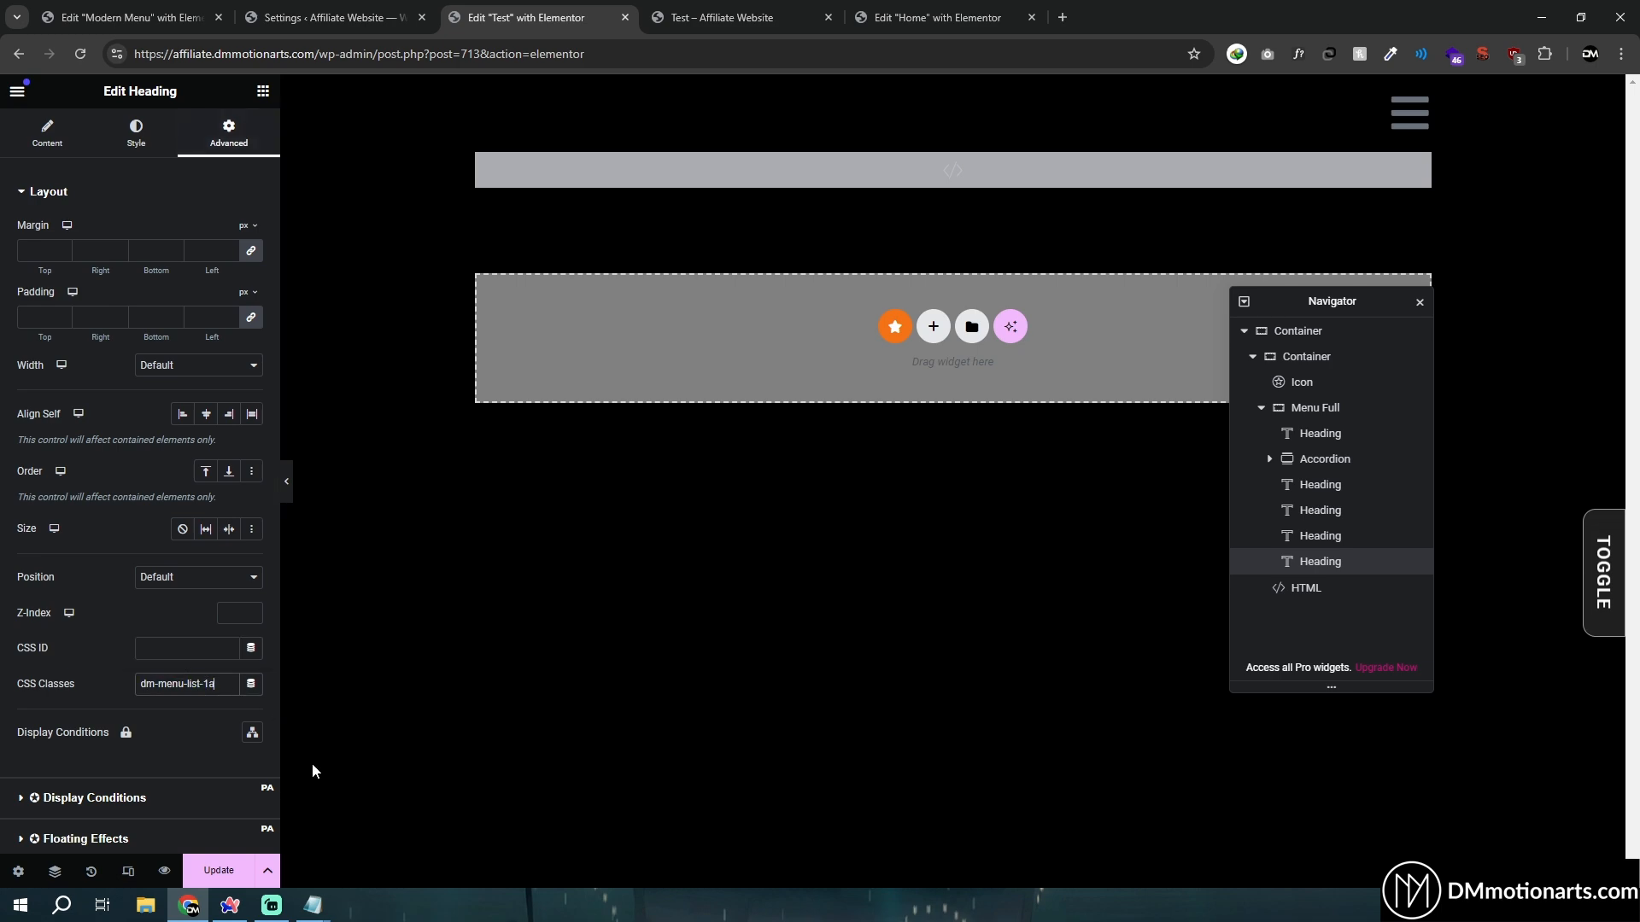
Replace the Test page HTML widget's code with the full Menu 1a code from Notepad
mouse_move(312, 906)
left_click(388, 850)
key("ctrl+a")
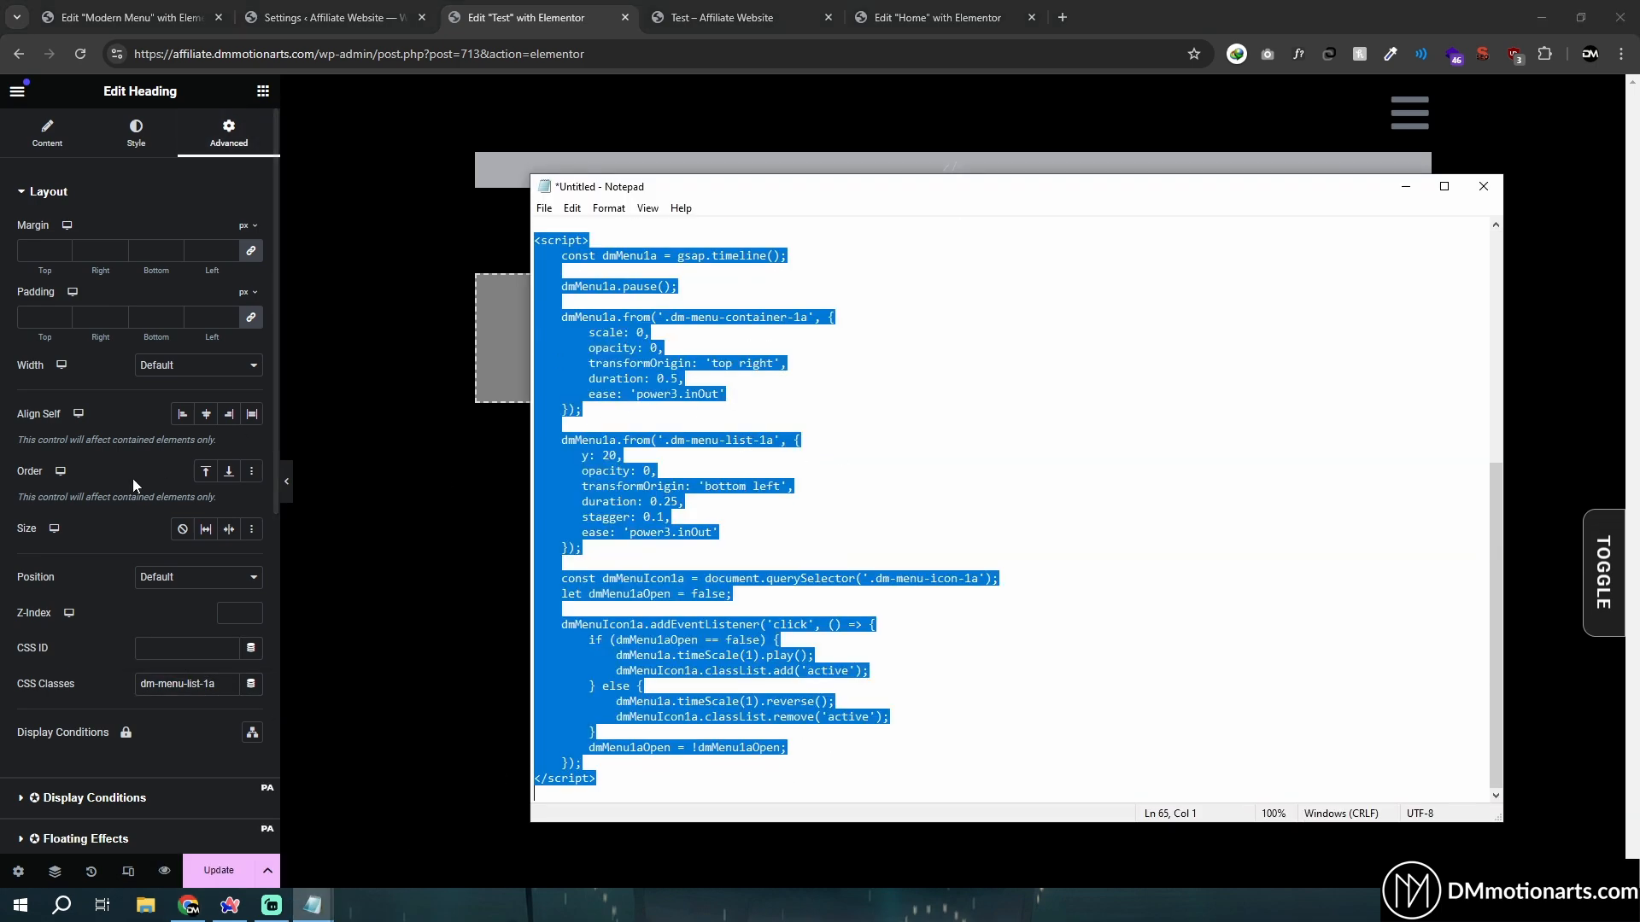
left_click(133, 485)
left_click(1307, 588)
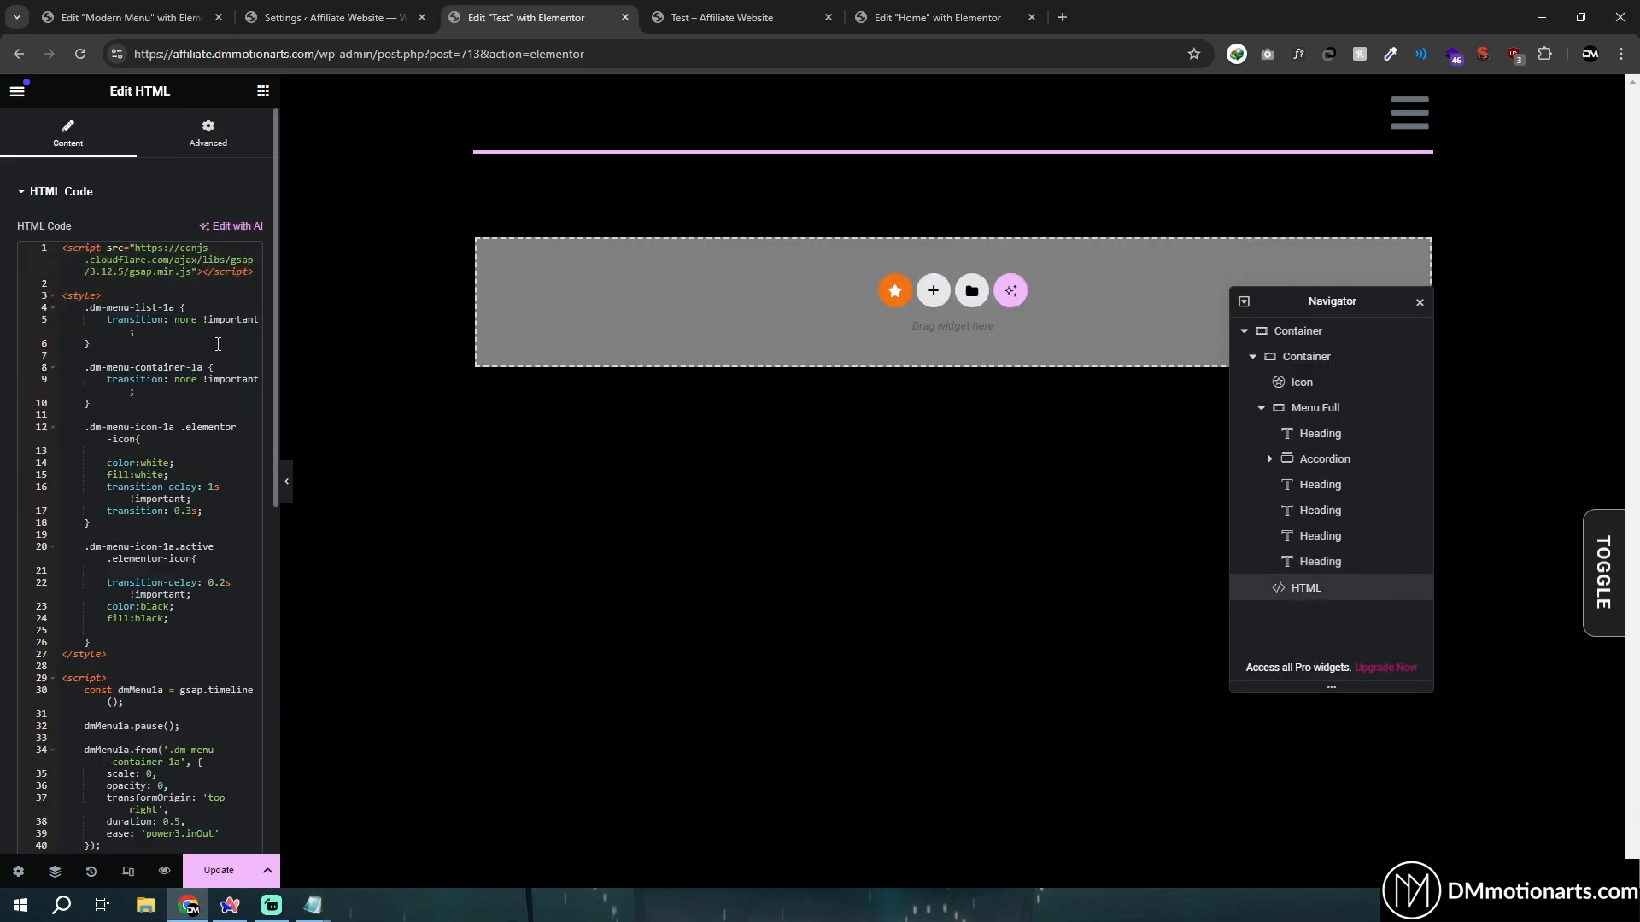
Update the Test page, preview it, and toggle the menu to replay its animation
left_click(212, 872)
left_click(167, 310)
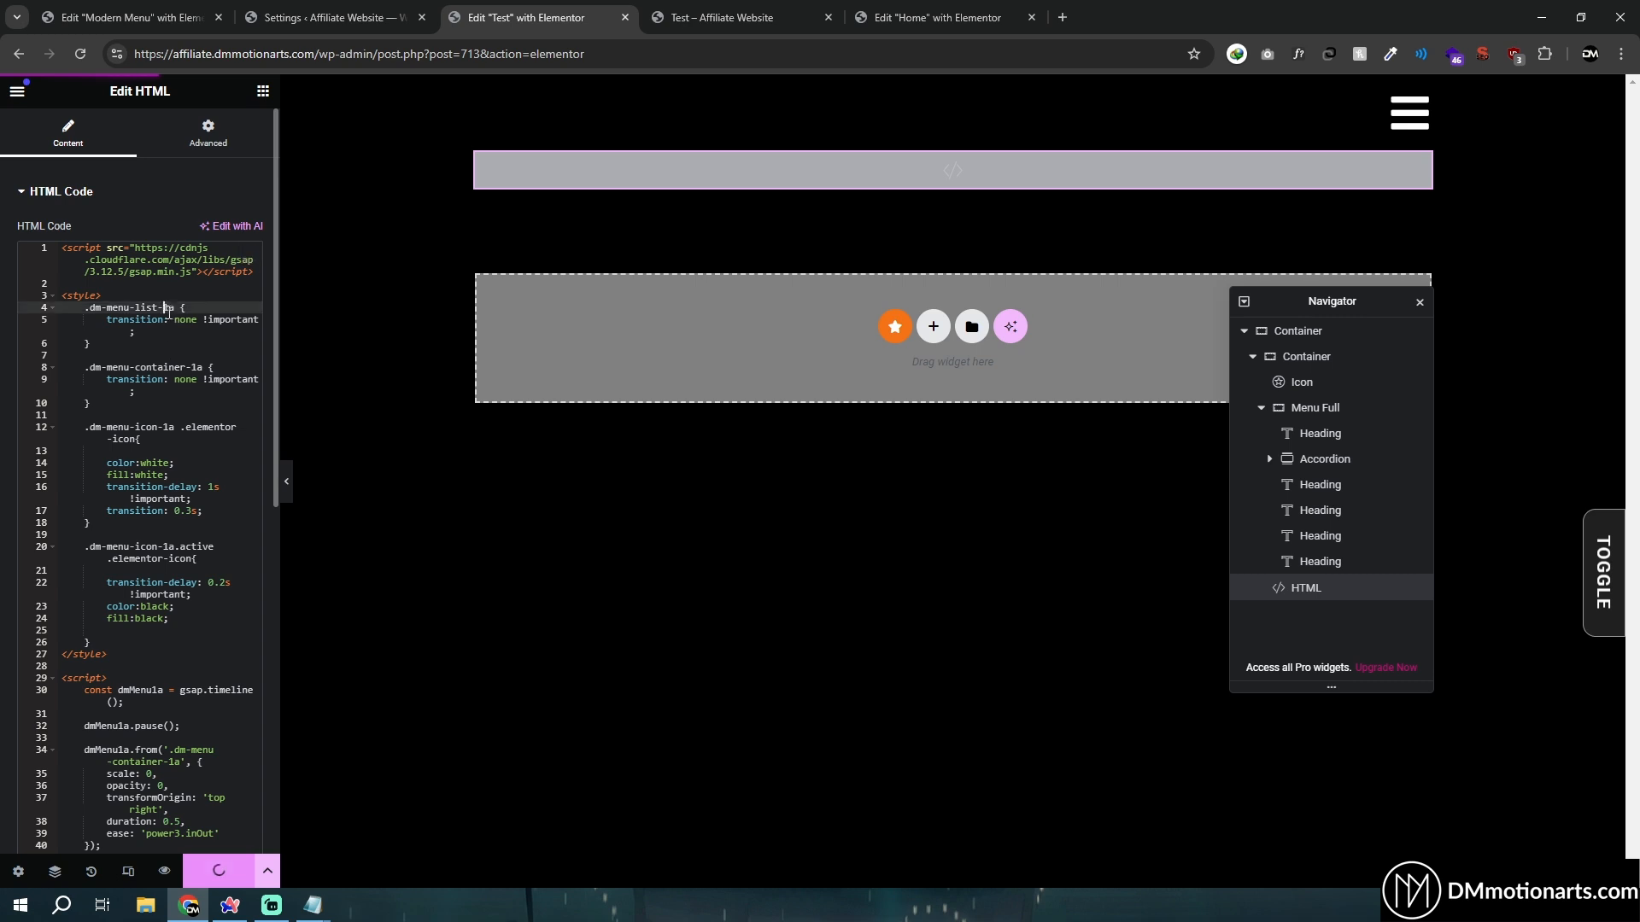
left_click(164, 871)
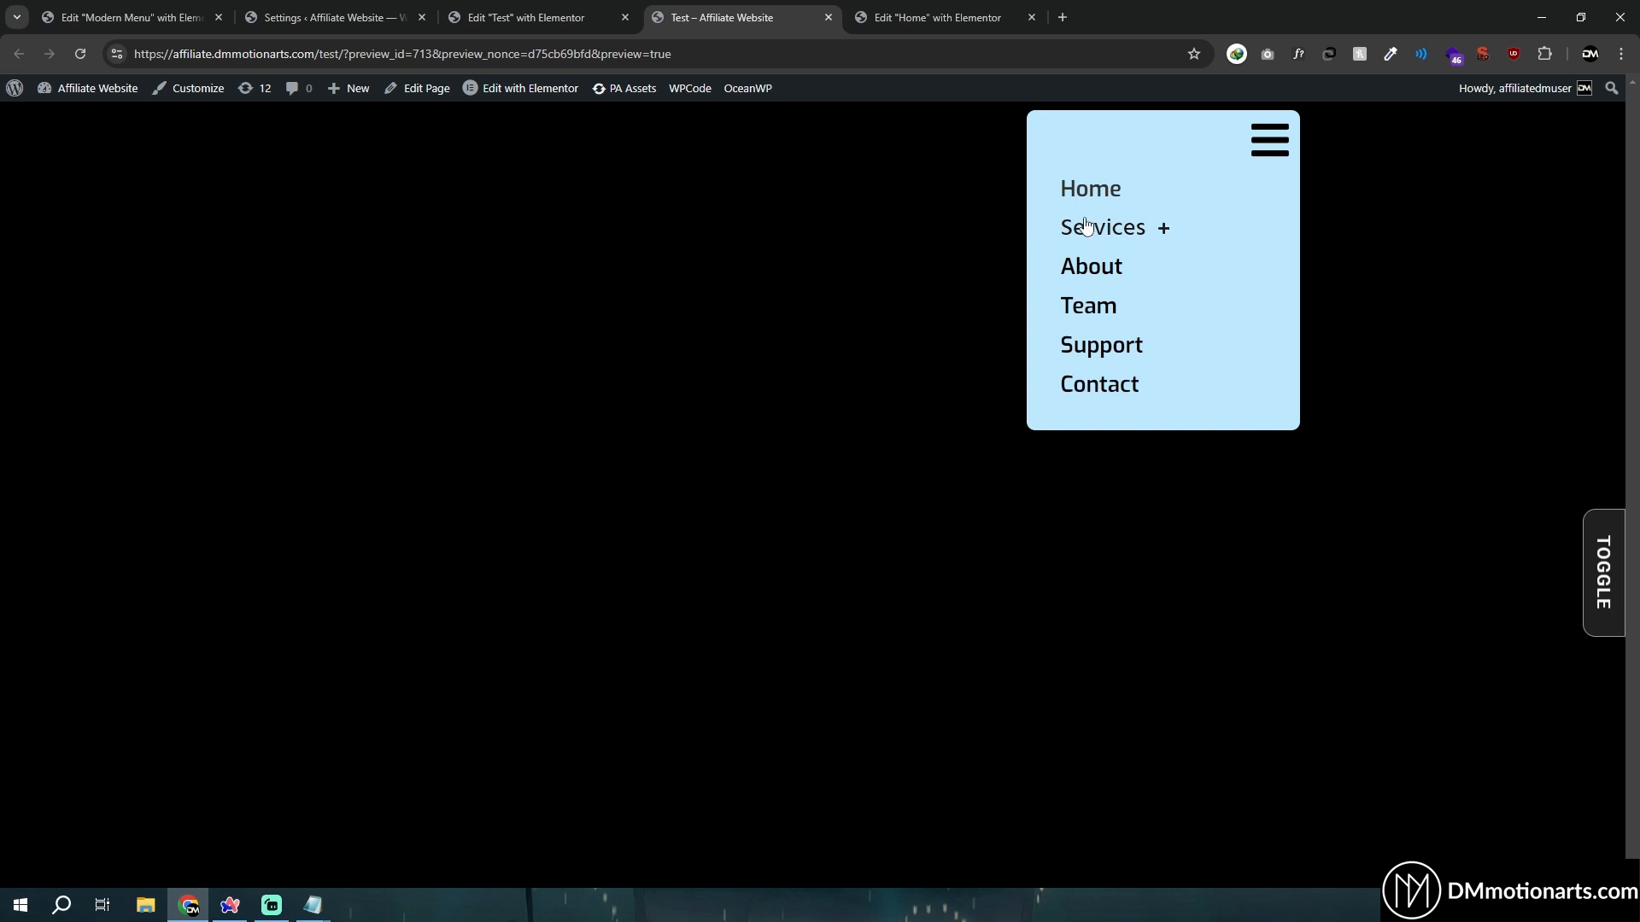
left_click(1280, 148)
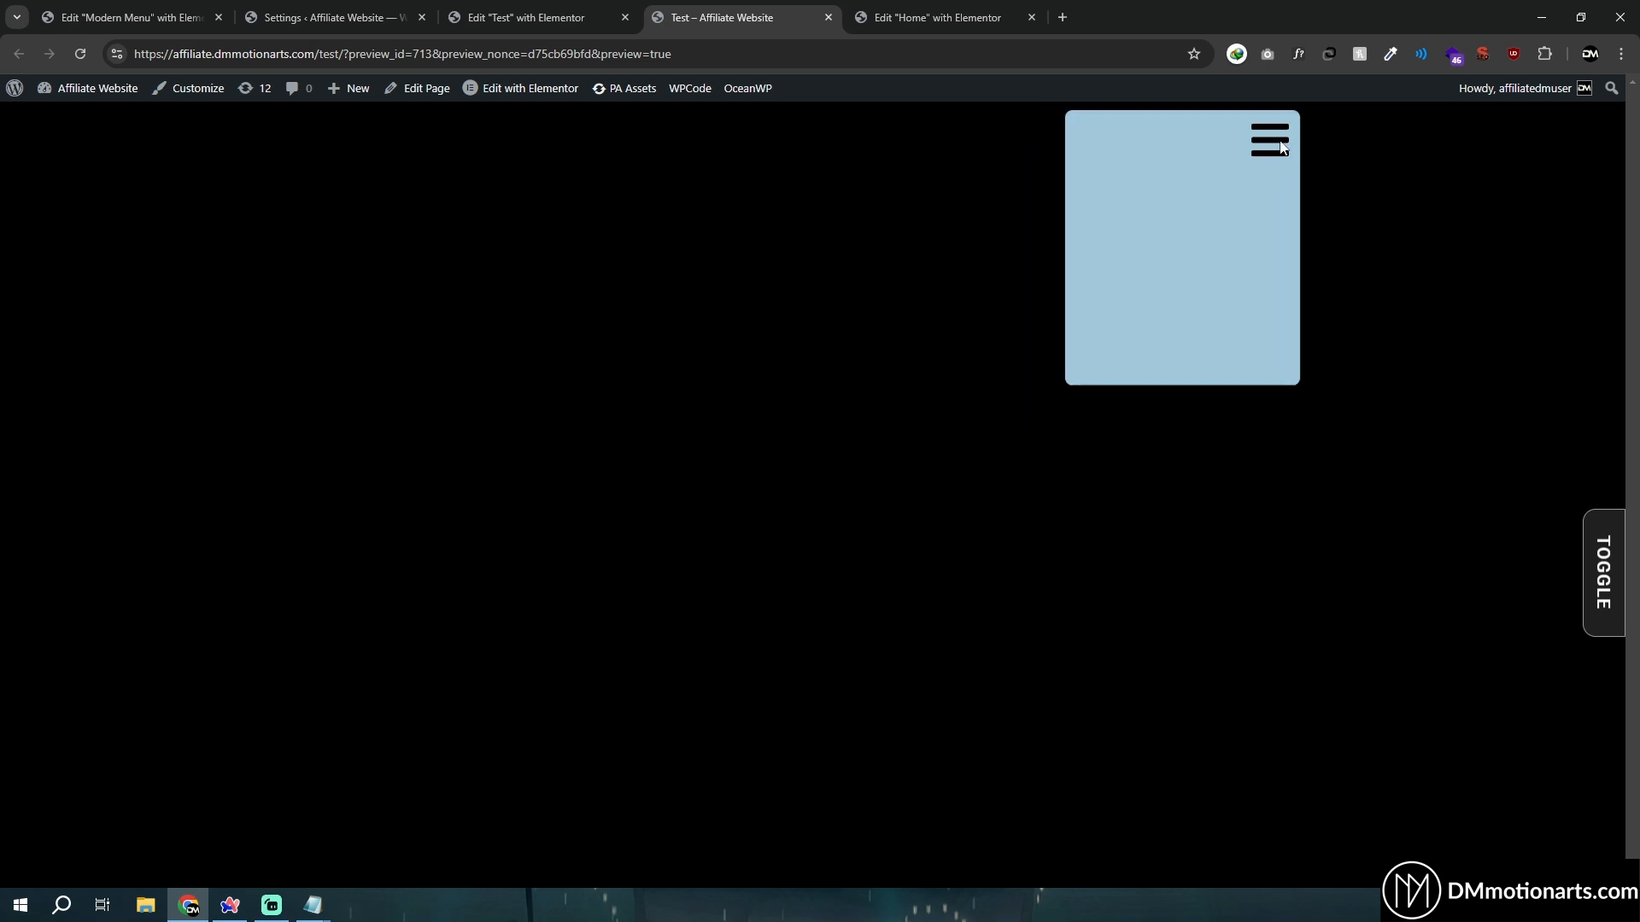
left_click(1280, 148)
In the Modern Menu page editor, check the CSS classes of the About headings in the third and fourth menu variants
left_click(188, 9)
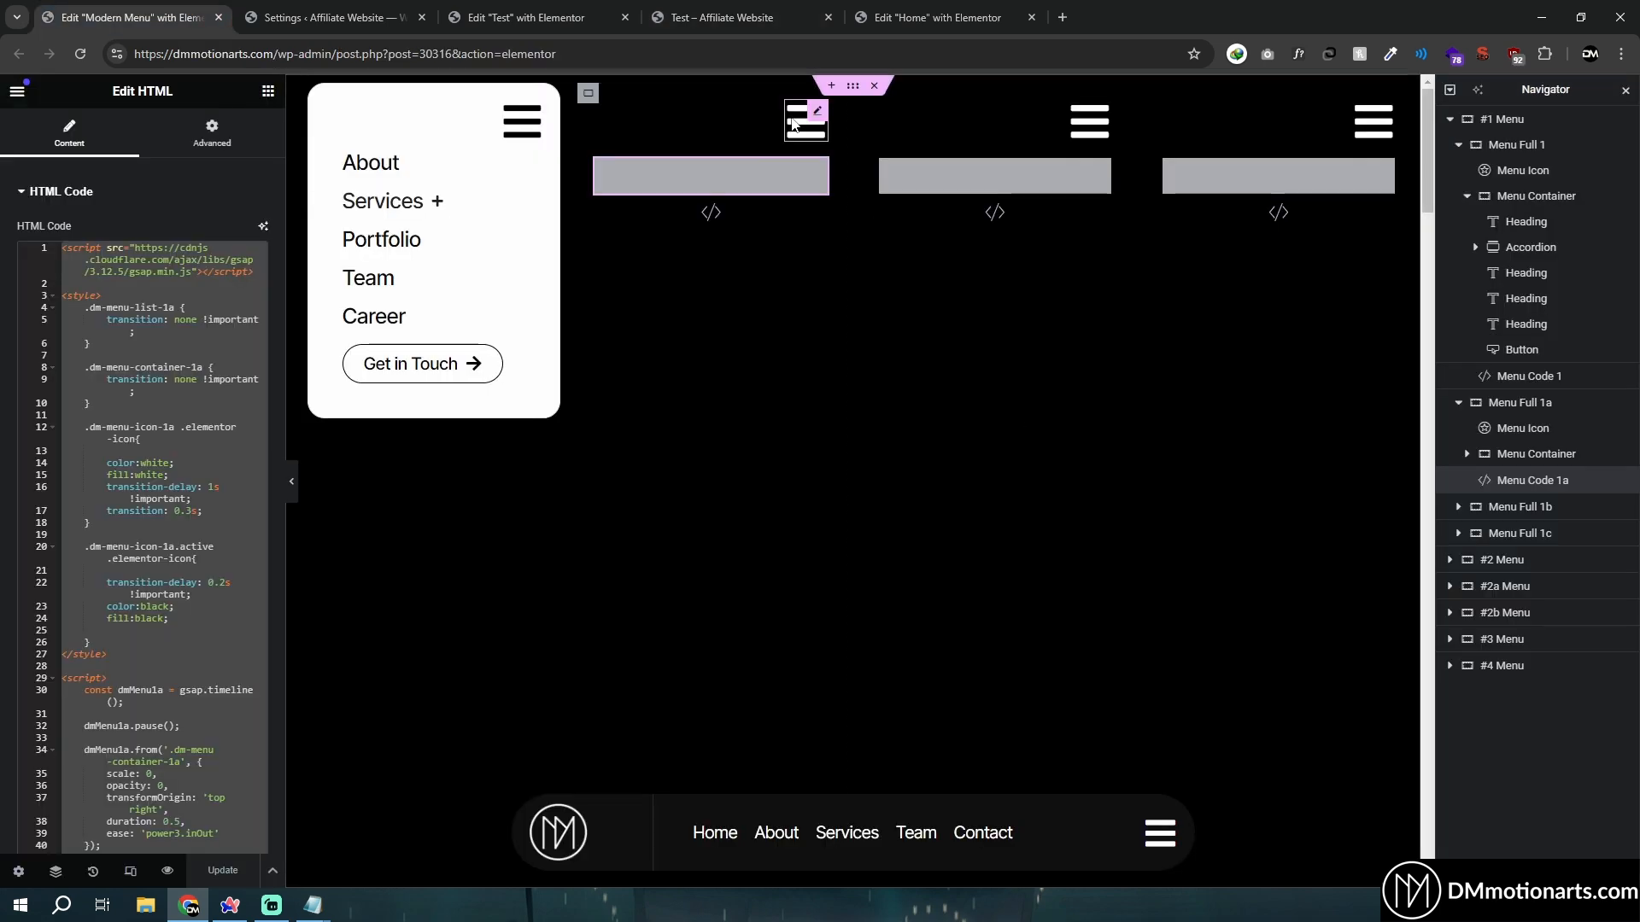
left_click(1089, 120)
left_click(1373, 120)
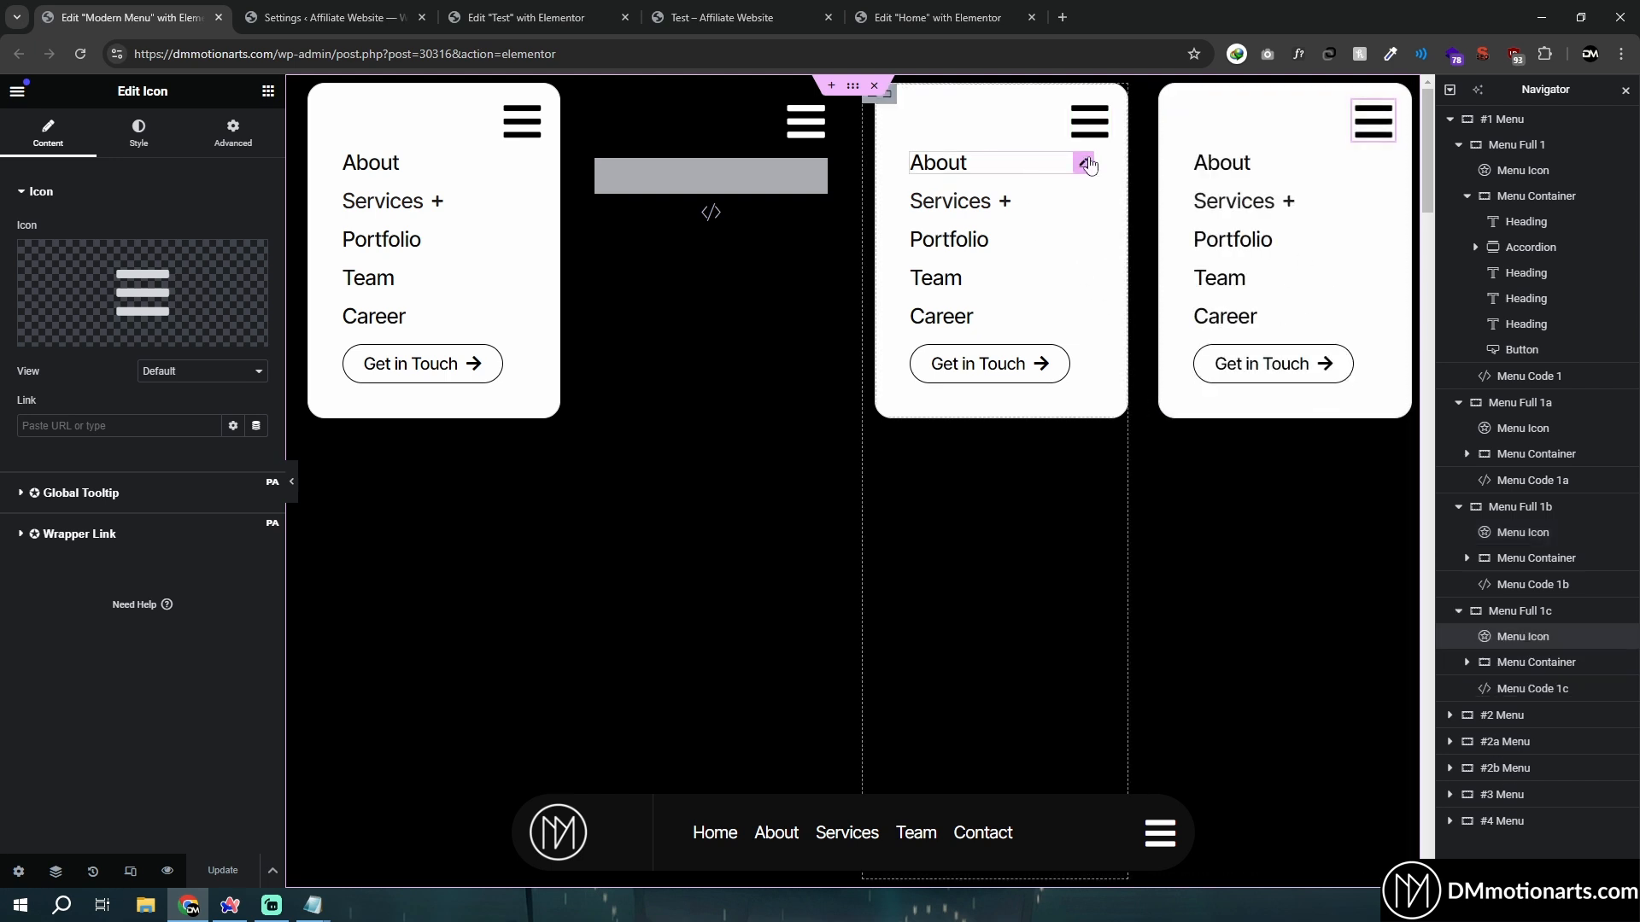
left_click(1083, 163)
left_click(234, 134)
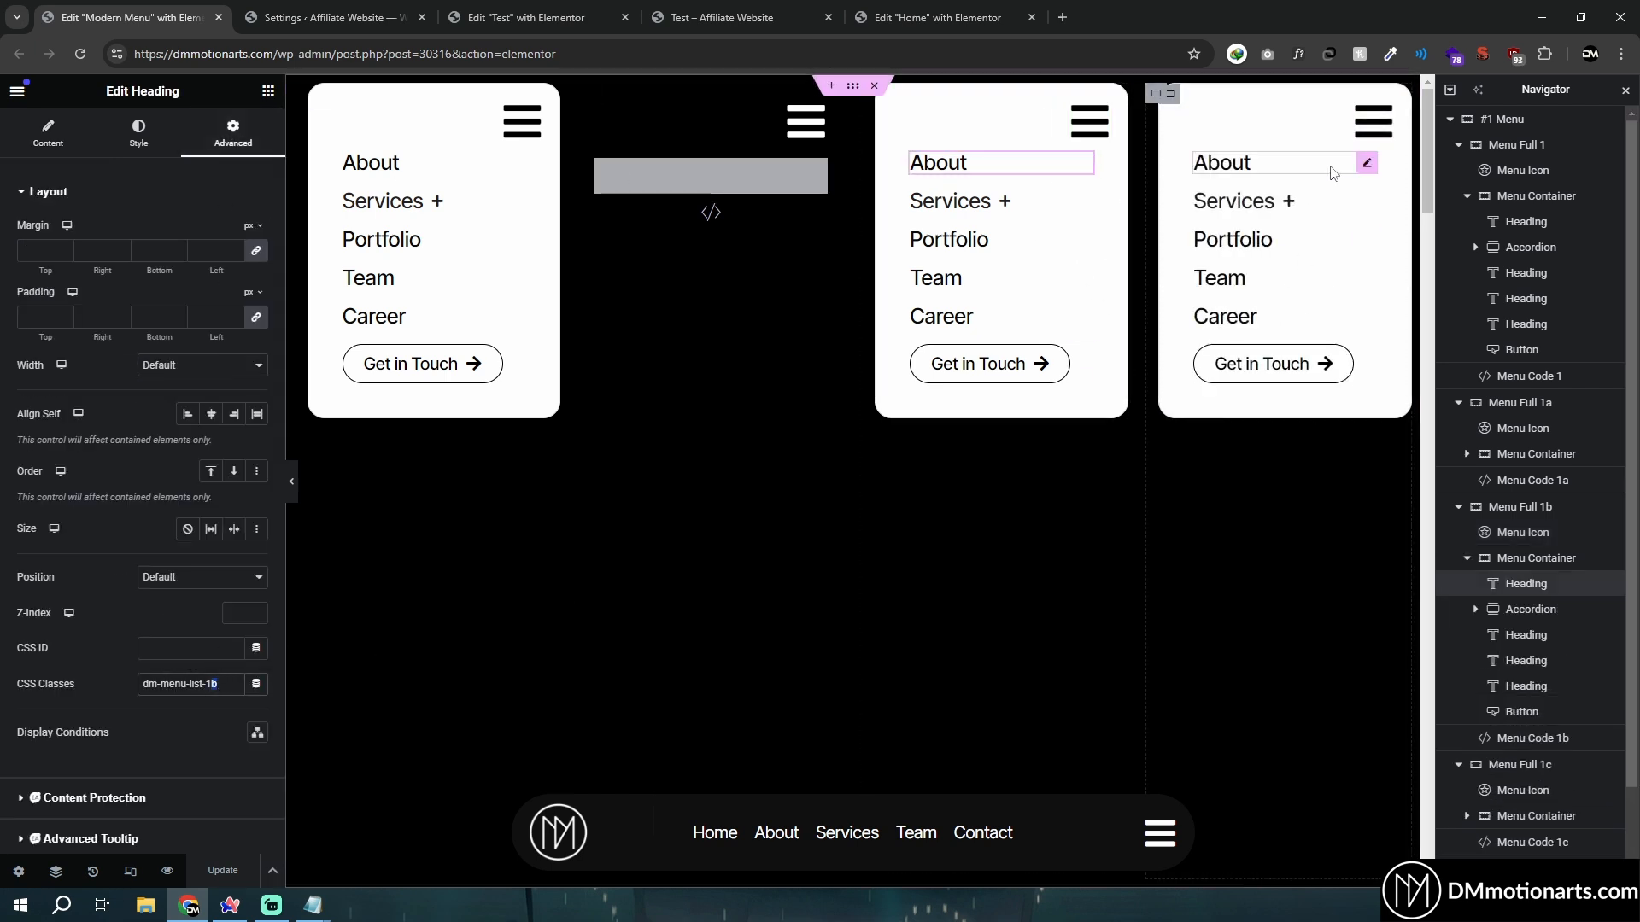
left_click(1357, 162)
left_click(233, 134)
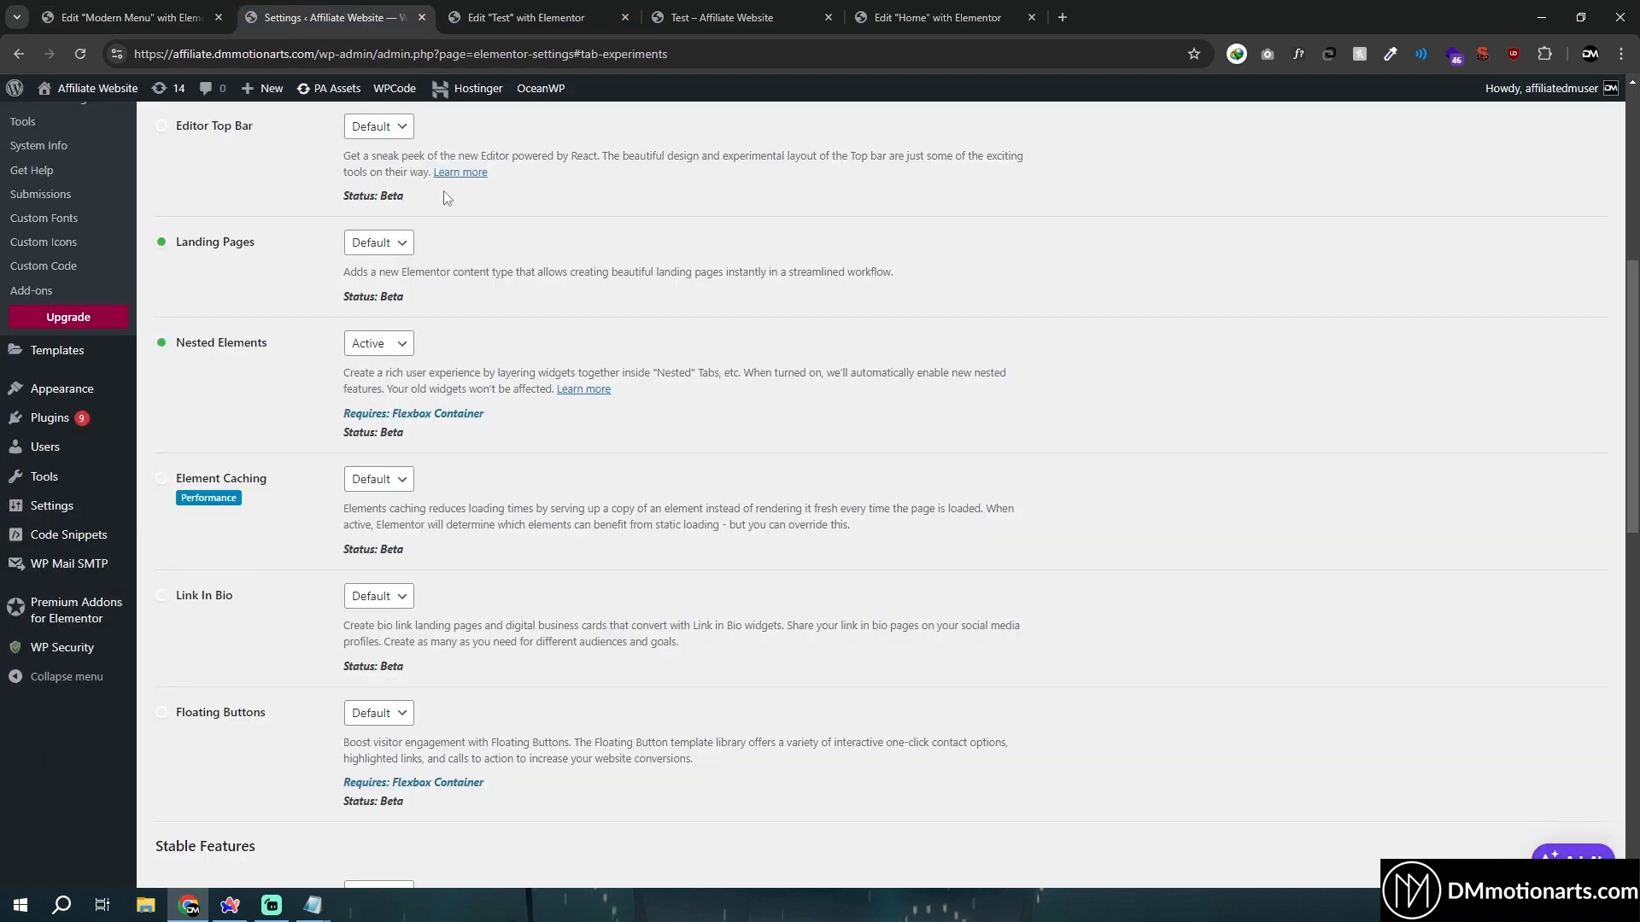
Return to the Test page preview and try the Services item in the open menu
left_click(526, 17)
left_click(709, 9)
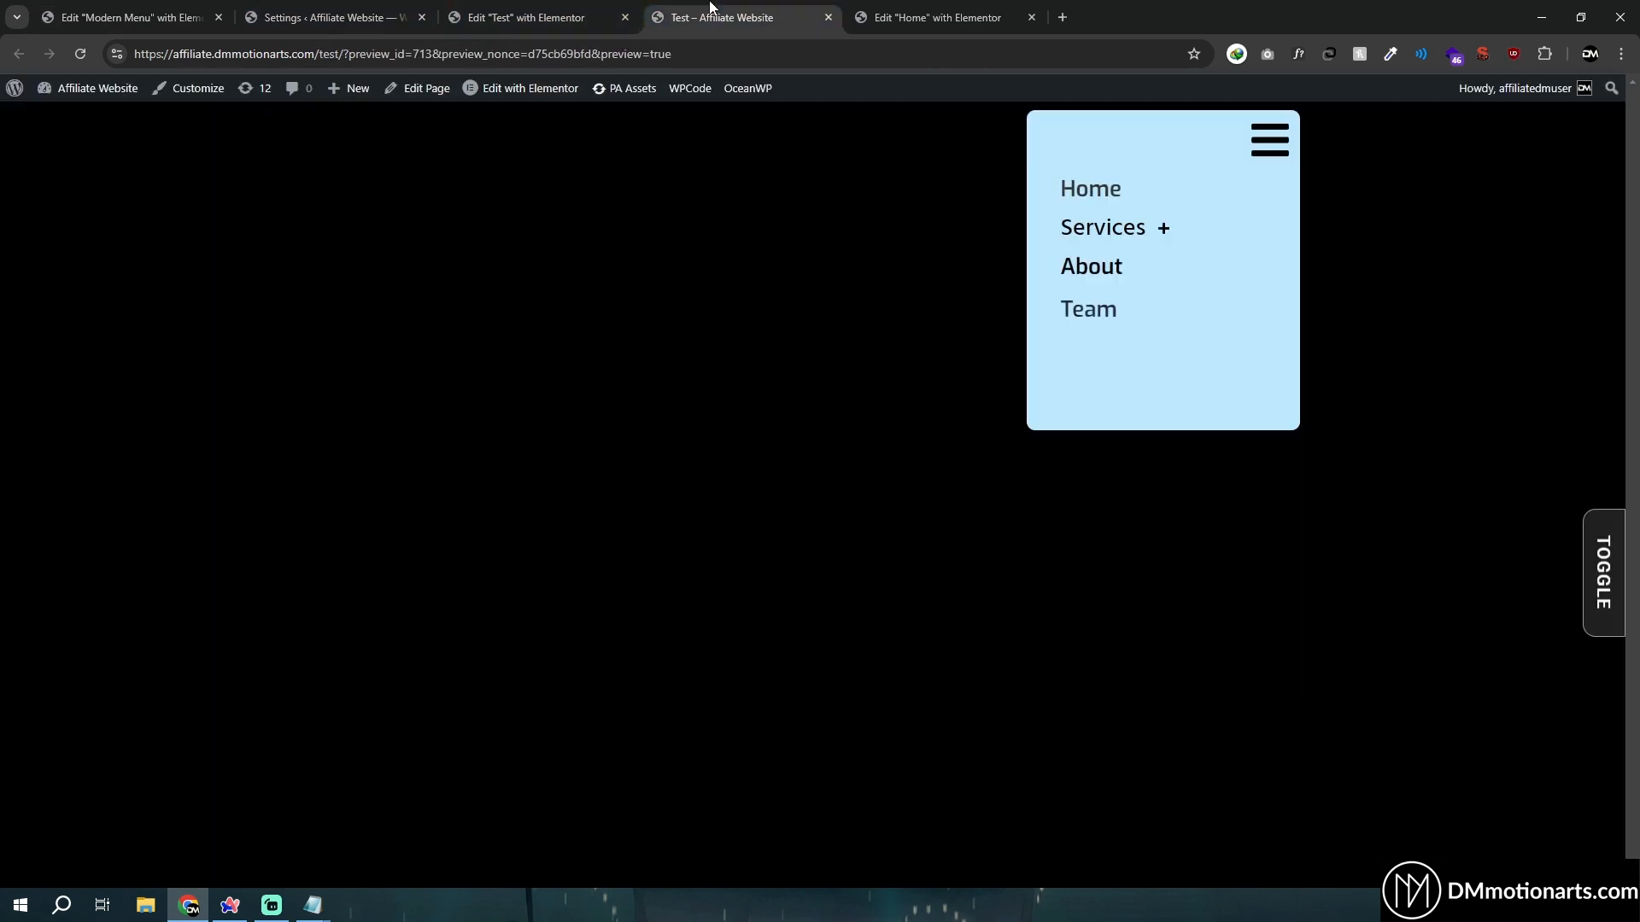
left_click(1165, 230)
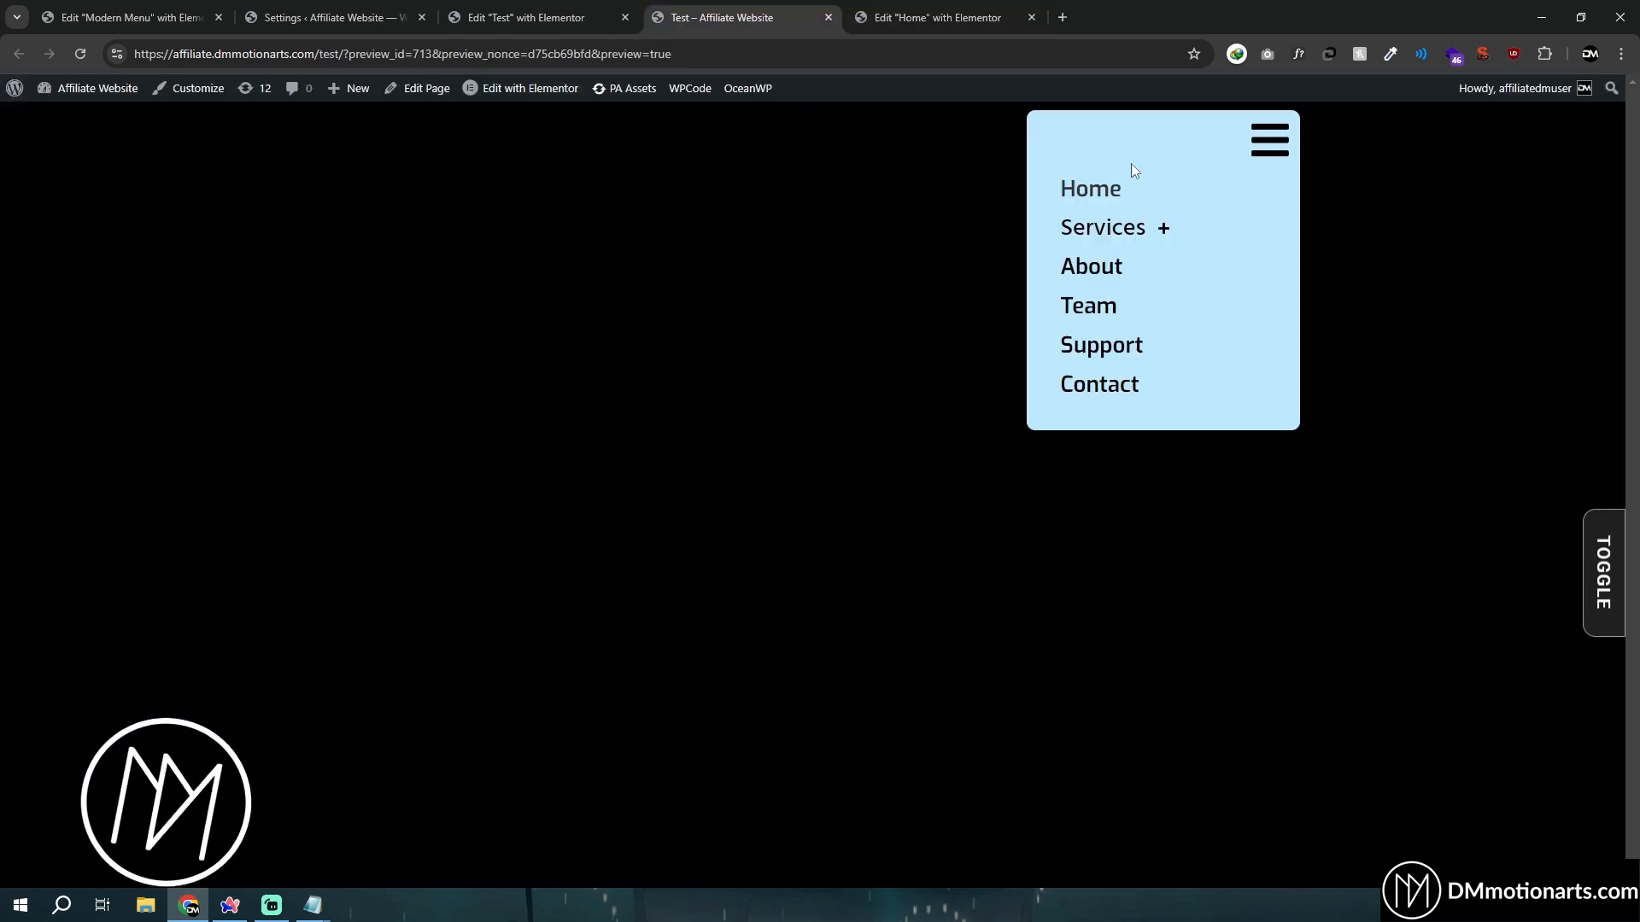
In the Home – Modern Menu page editor, copy the Header container at the end of the structure
left_click(909, 9)
left_click(743, 17)
left_click(923, 17)
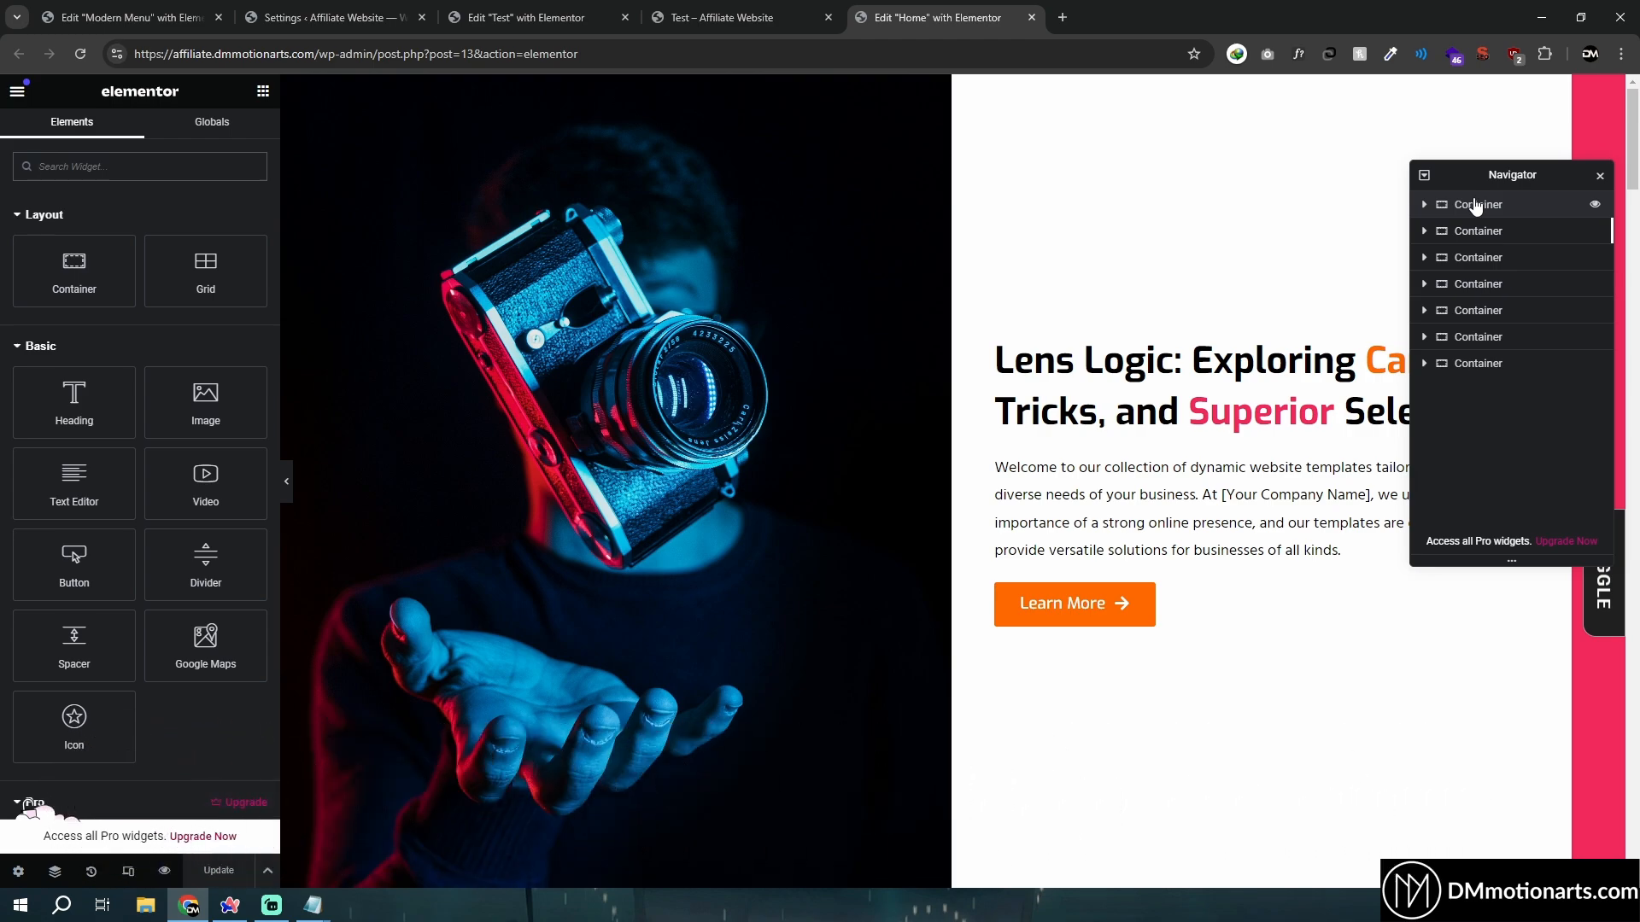
left_click(1450, 365)
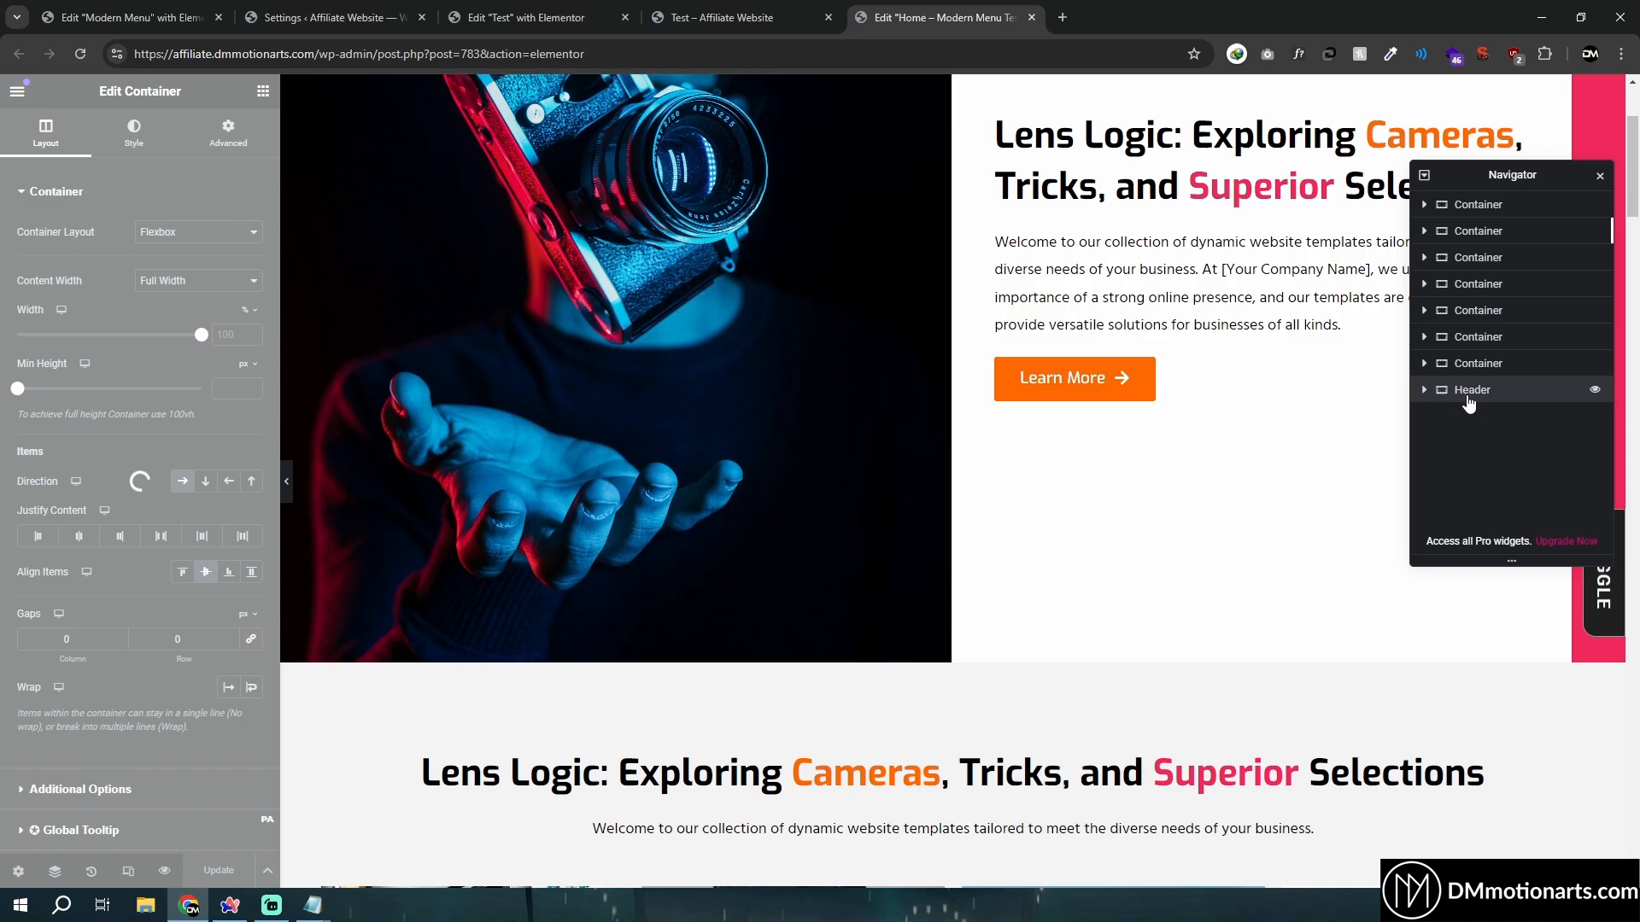
right_click(1468, 402)
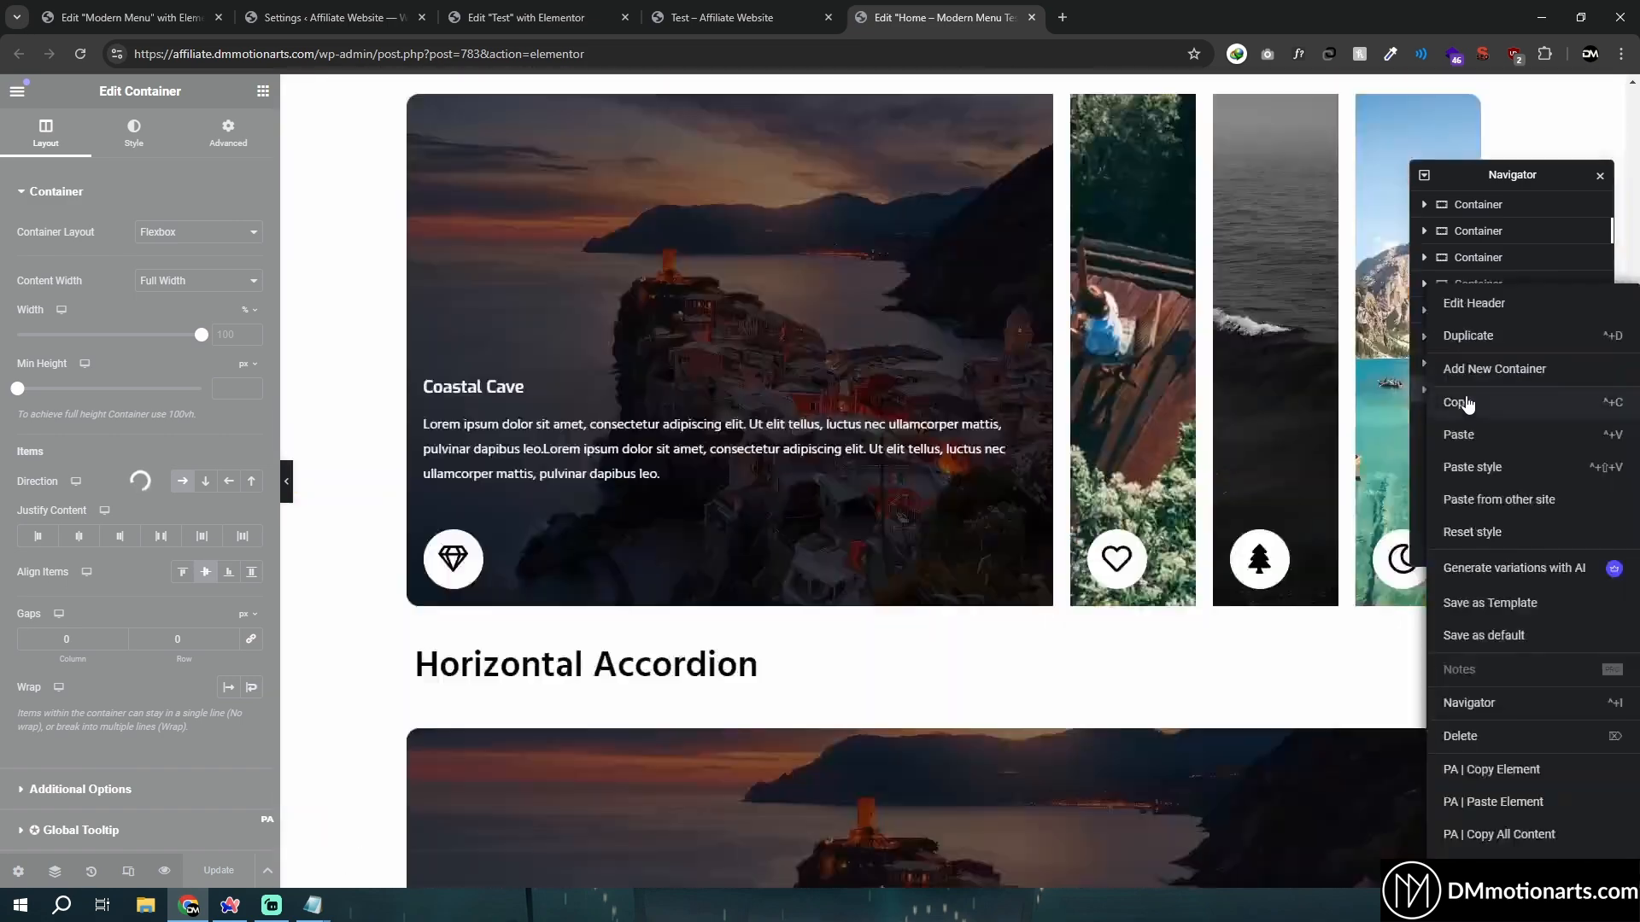
left_click(1457, 409)
Paste the copied Header container above the first section of the page
middle_click(759, 709)
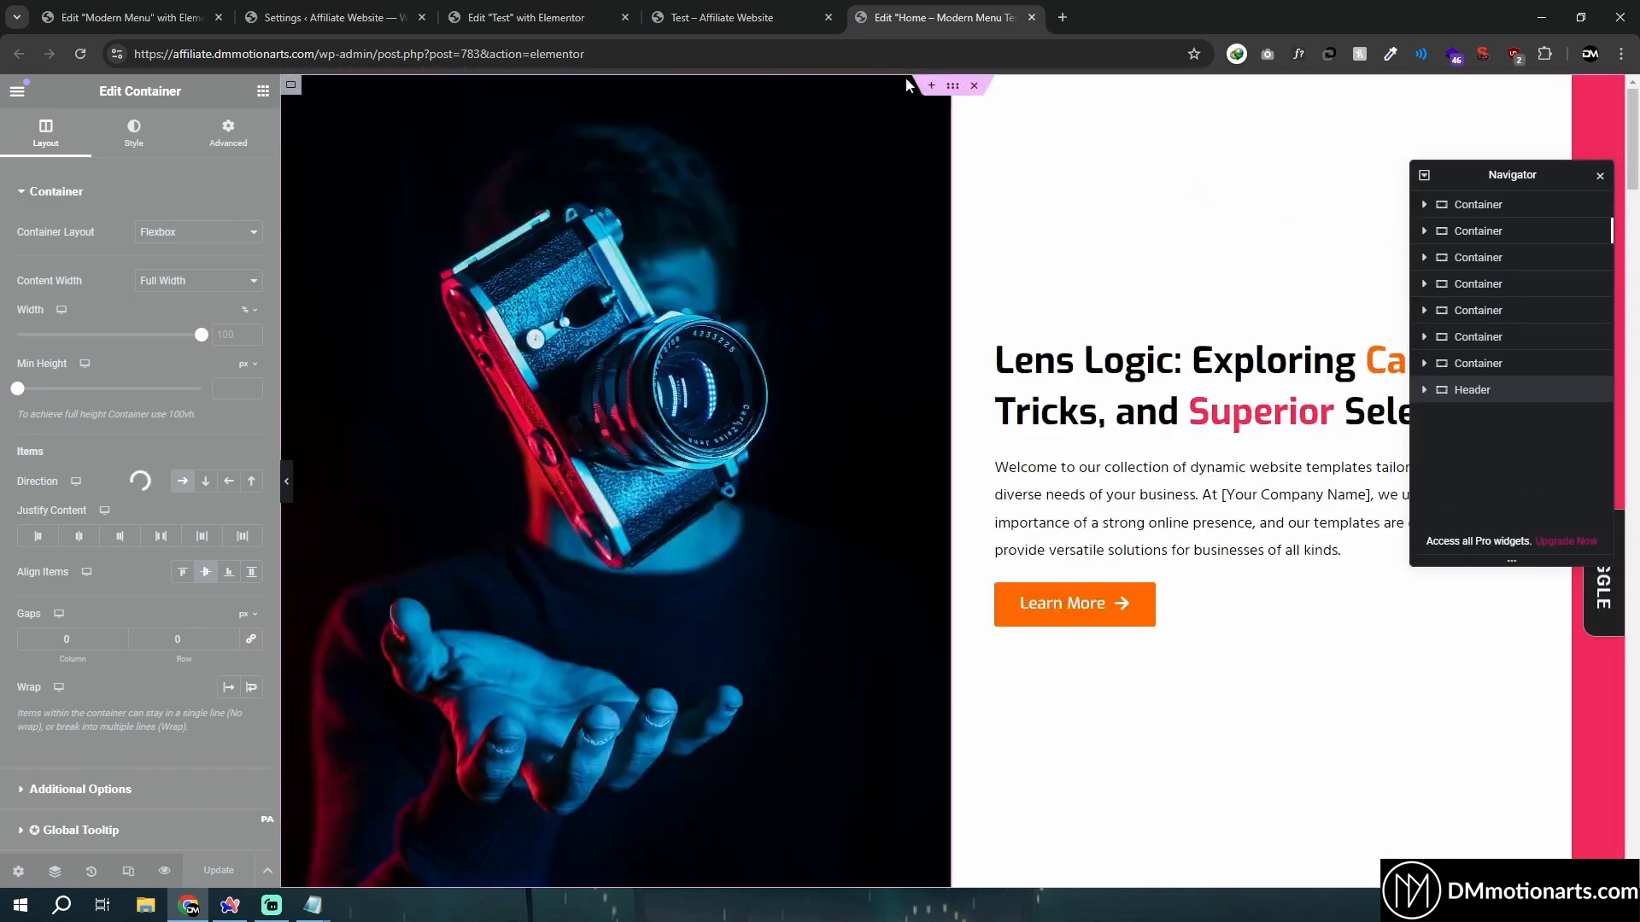
right_click(803, 179)
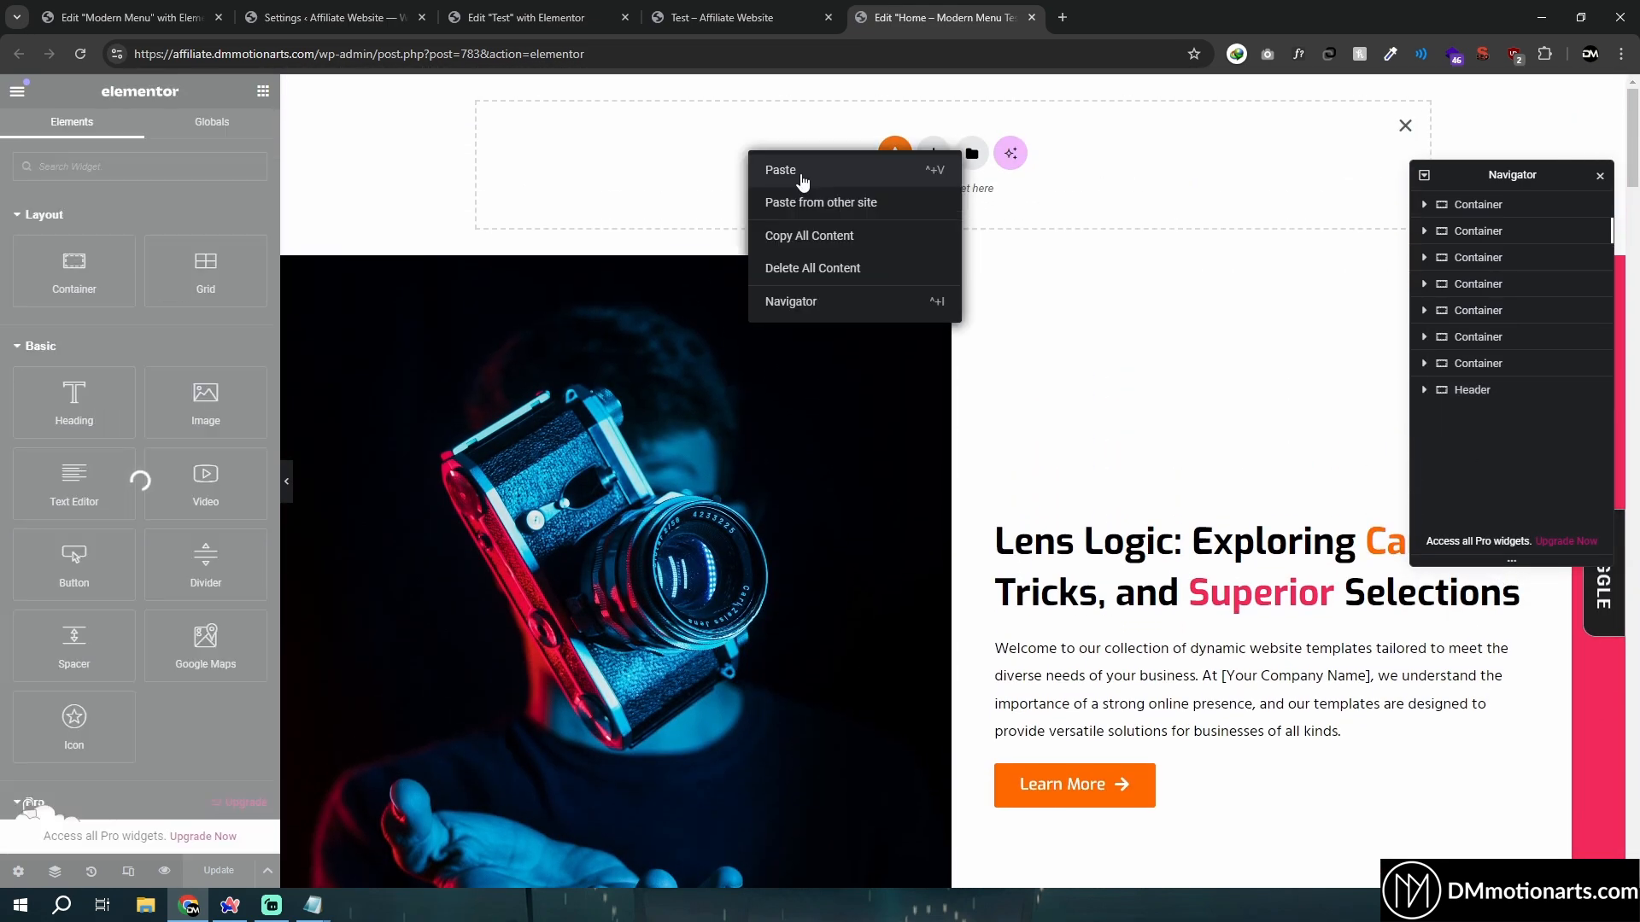
left_click(802, 179)
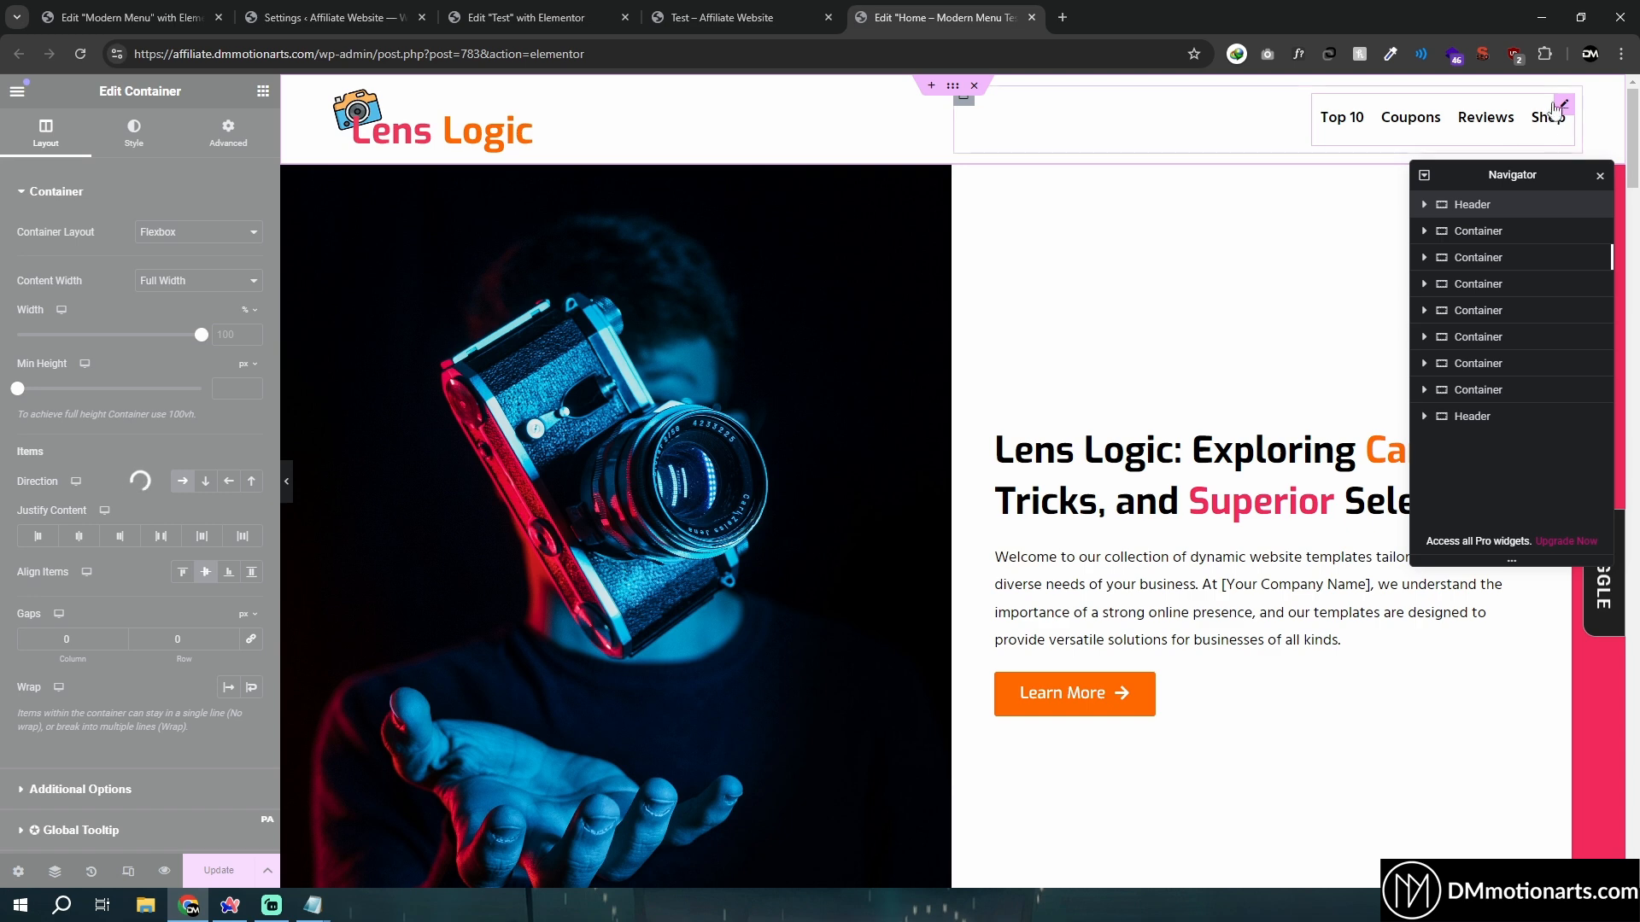
In the Notepad code file, examine the dm-menu-list-1a and dm-menu-icon-1a class selectors in the style block
mouse_move(313, 905)
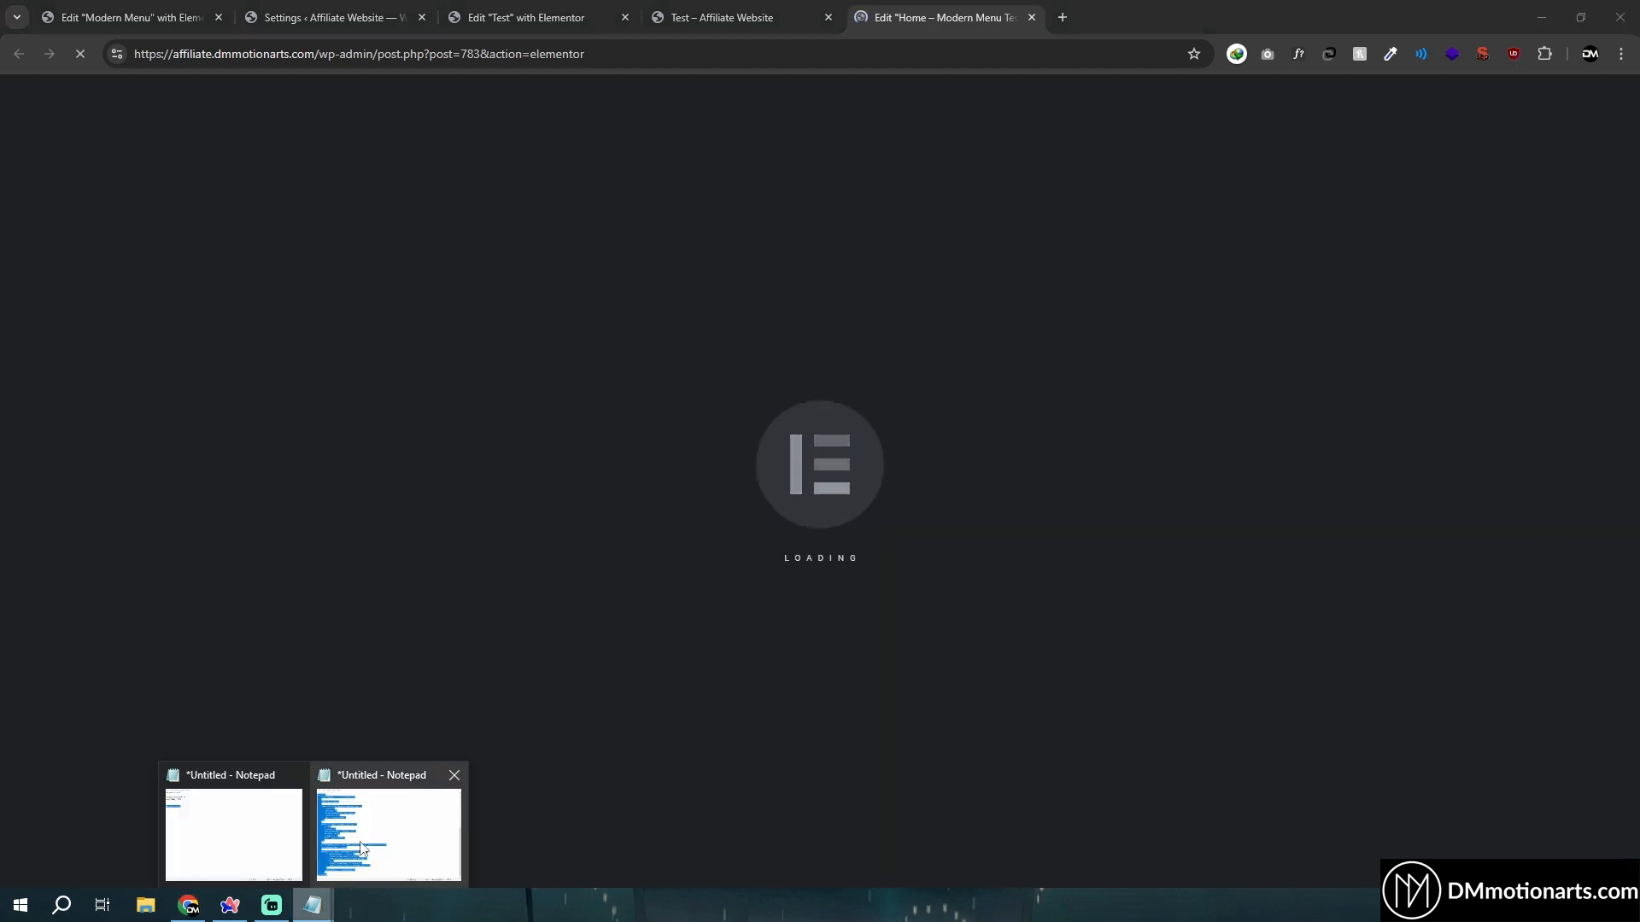
left_click(386, 837)
scroll(685, 362, "down", 9)
left_click(685, 363)
scroll(685, 362, "up", 9)
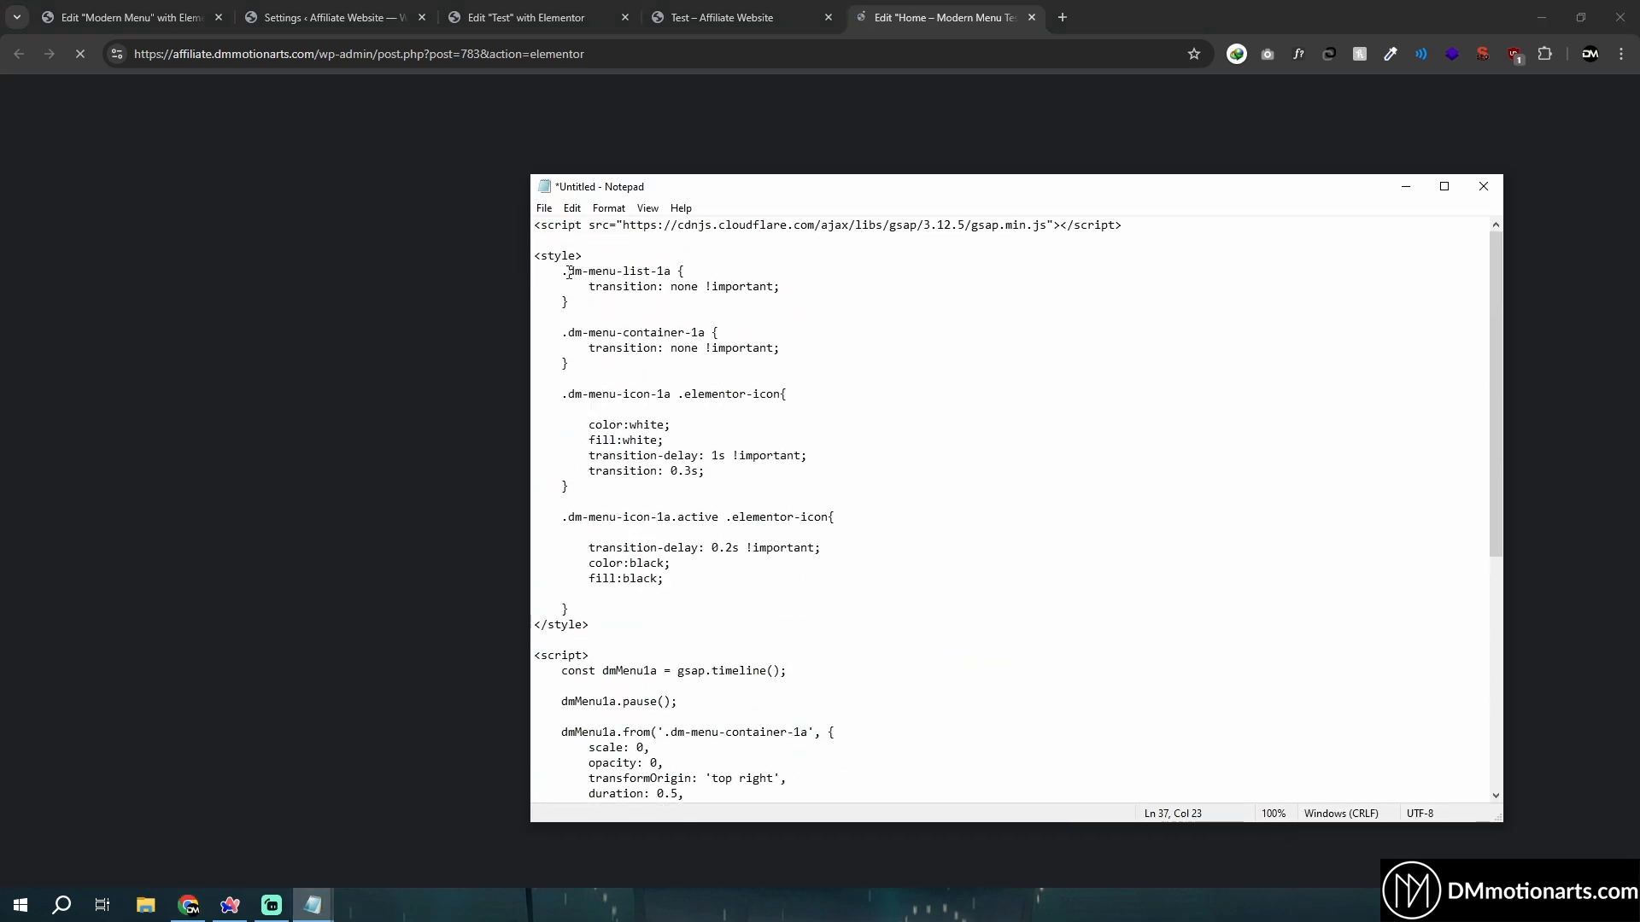
left_click_drag(569, 272, 670, 270)
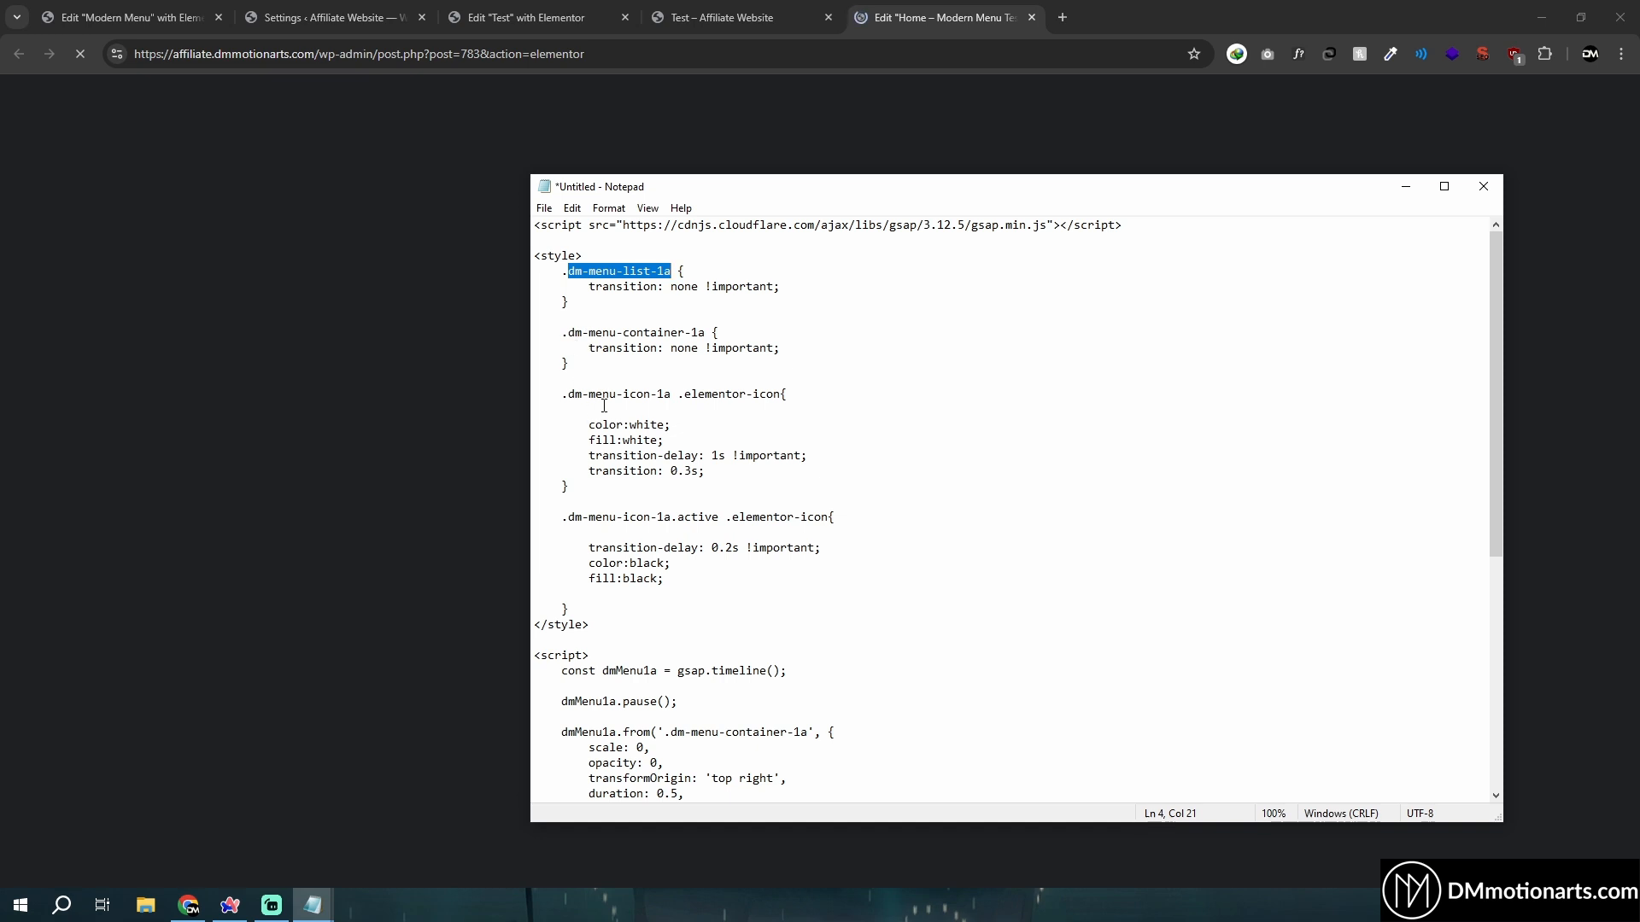
left_click_drag(570, 399, 668, 399)
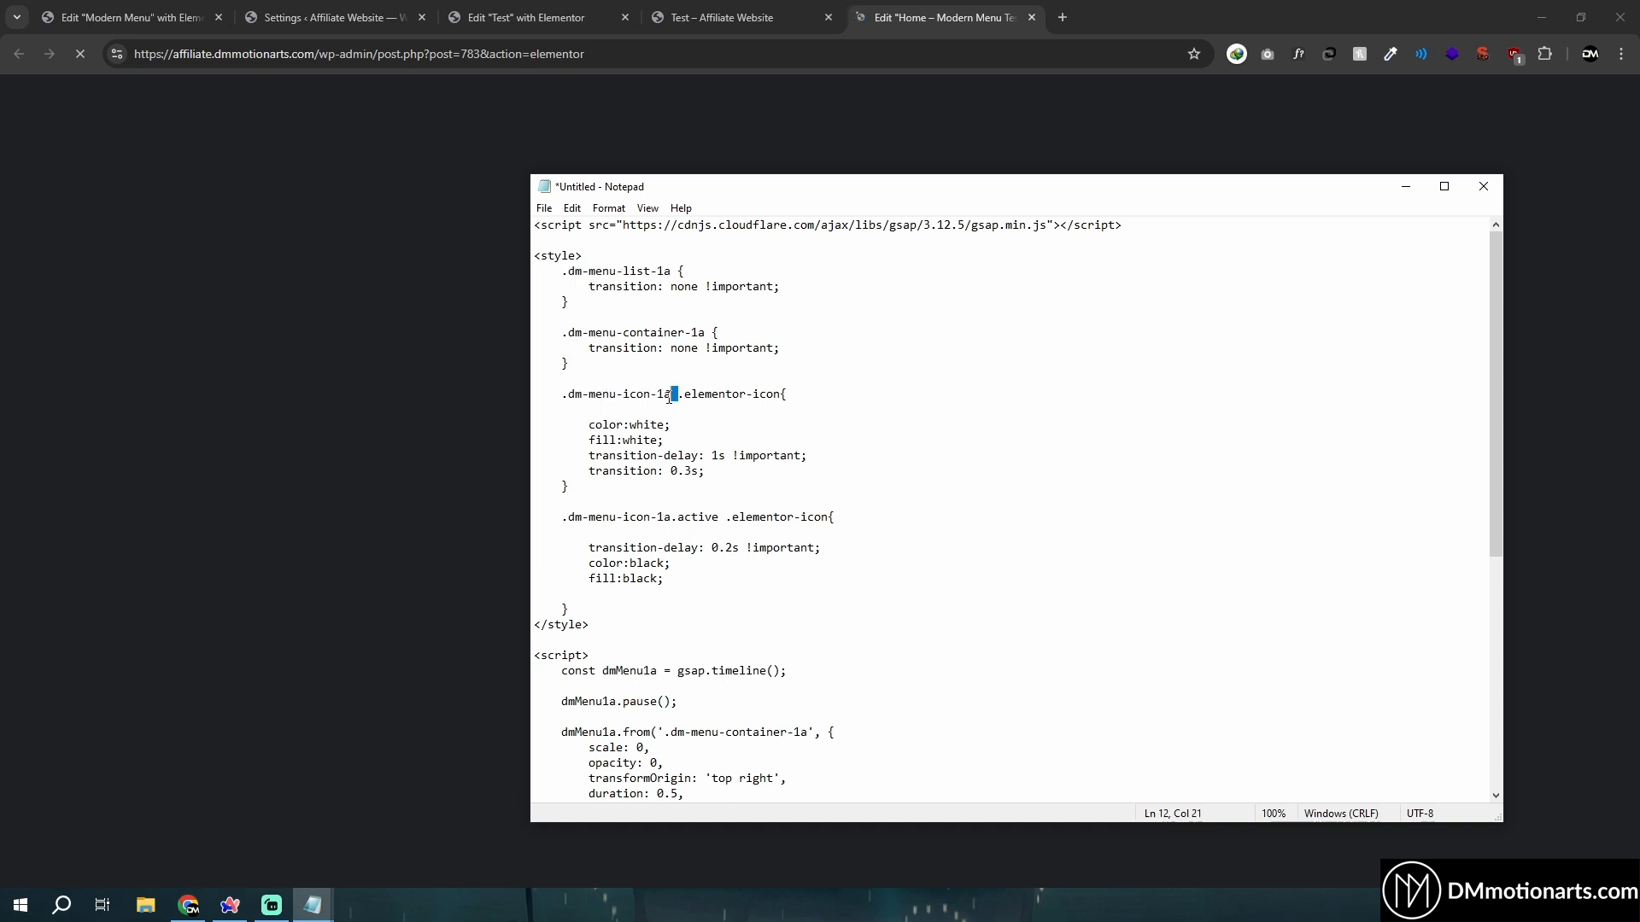
left_click_drag(569, 394, 664, 395)
left_click(664, 396)
left_click(923, 8)
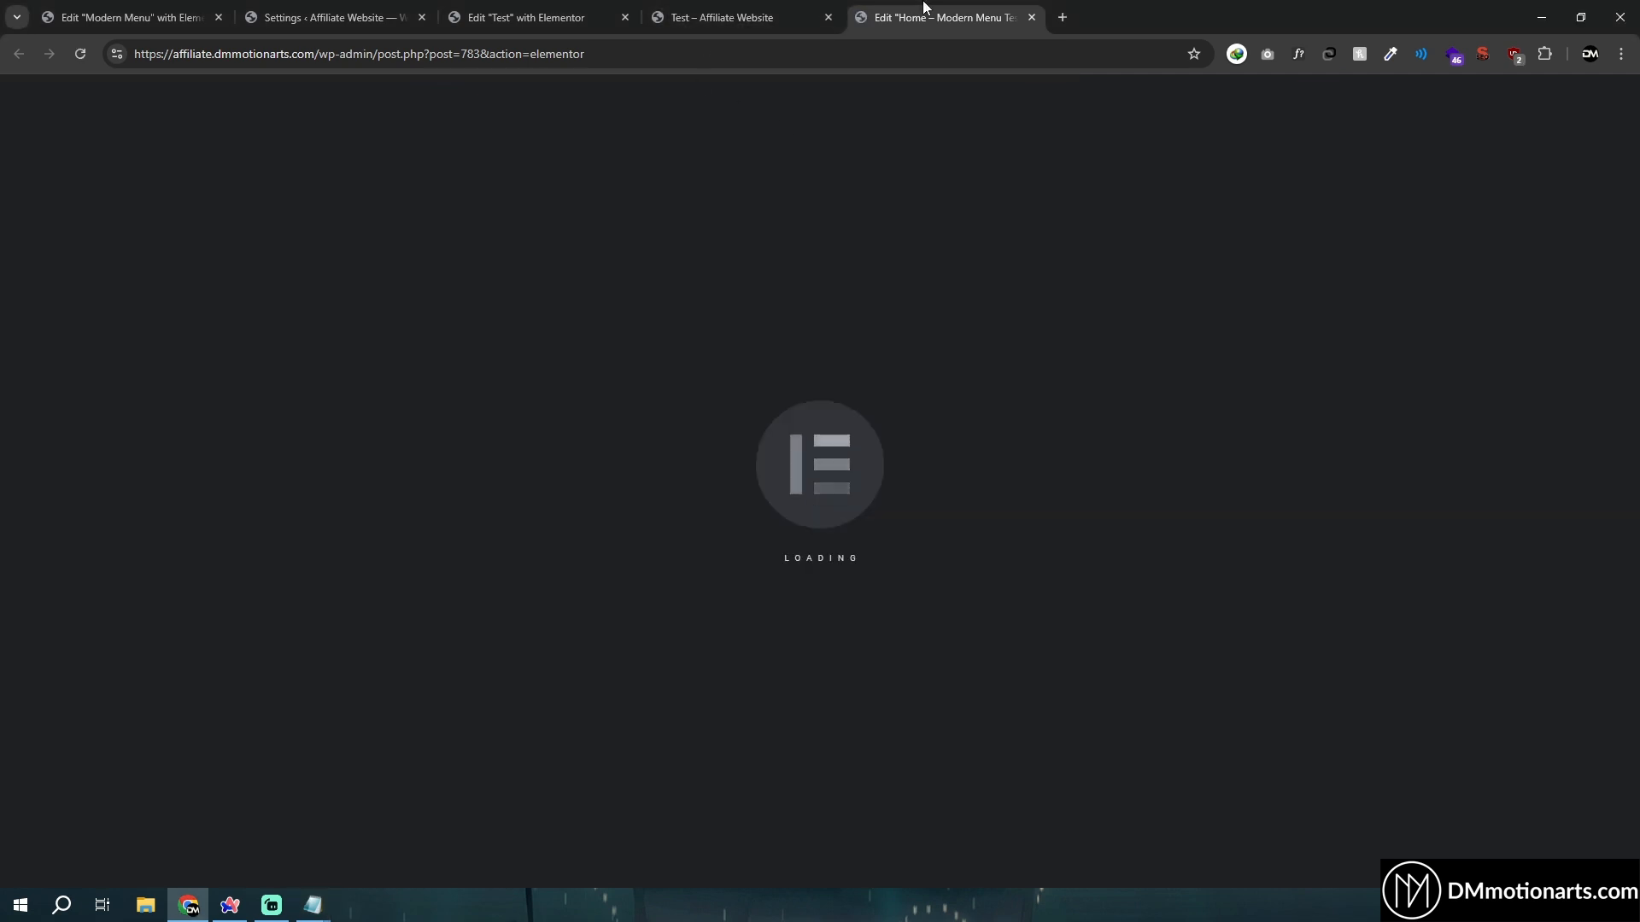
key("alt+Tab")
left_click_drag(568, 394, 673, 394)
left_click(673, 394)
left_click(571, 399)
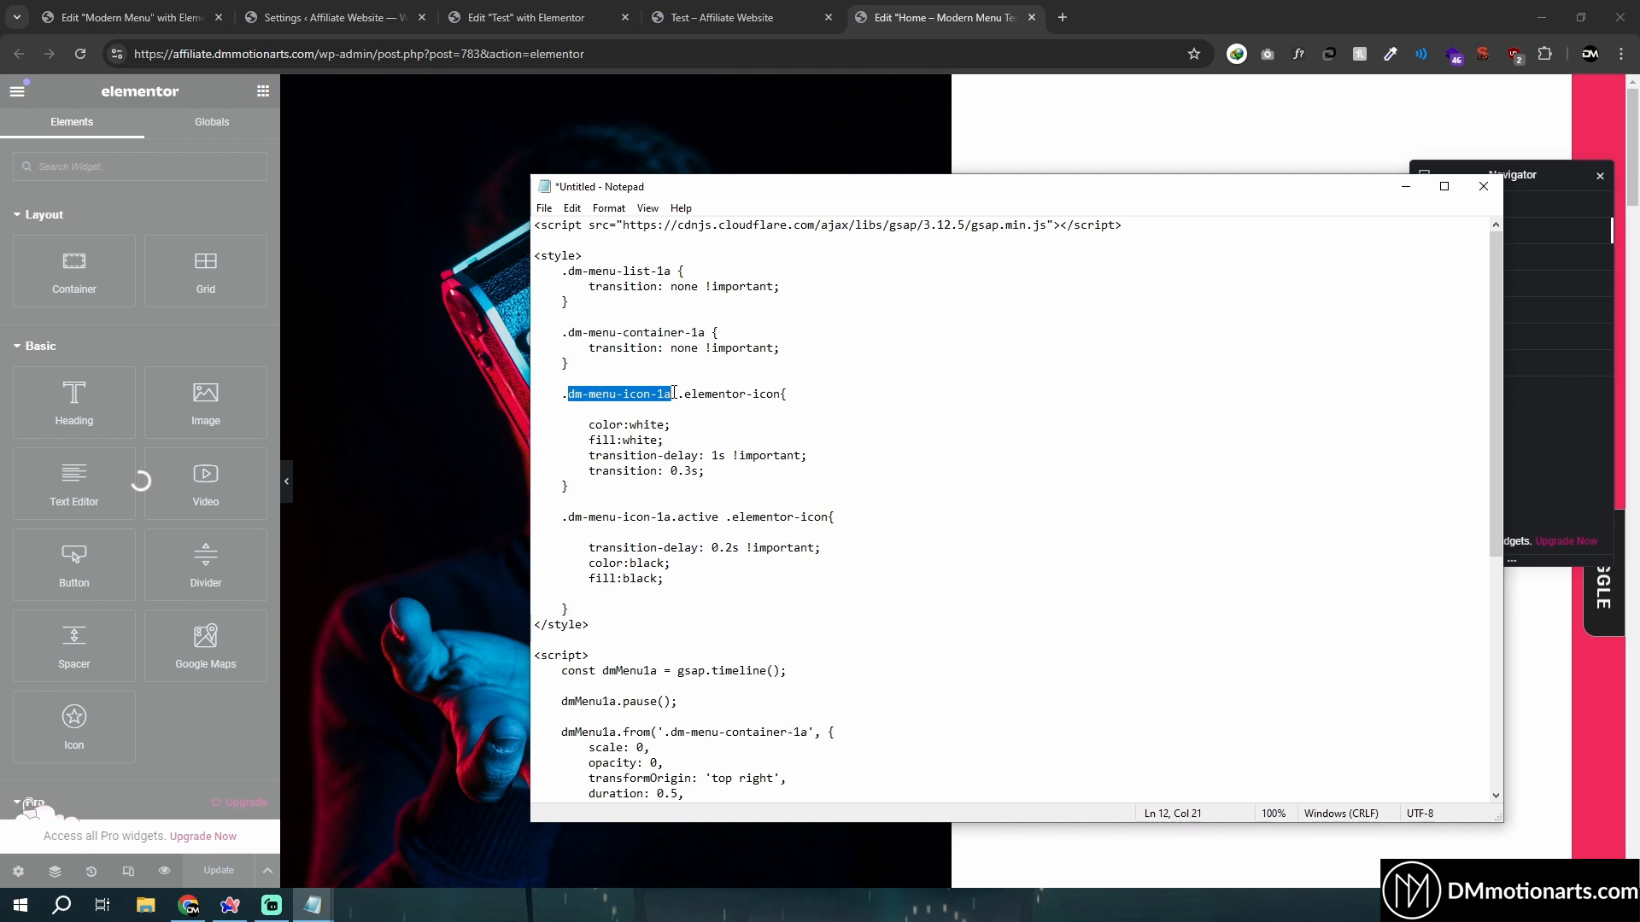
left_click(673, 394)
left_click_drag(568, 395, 673, 395)
left_click(673, 396)
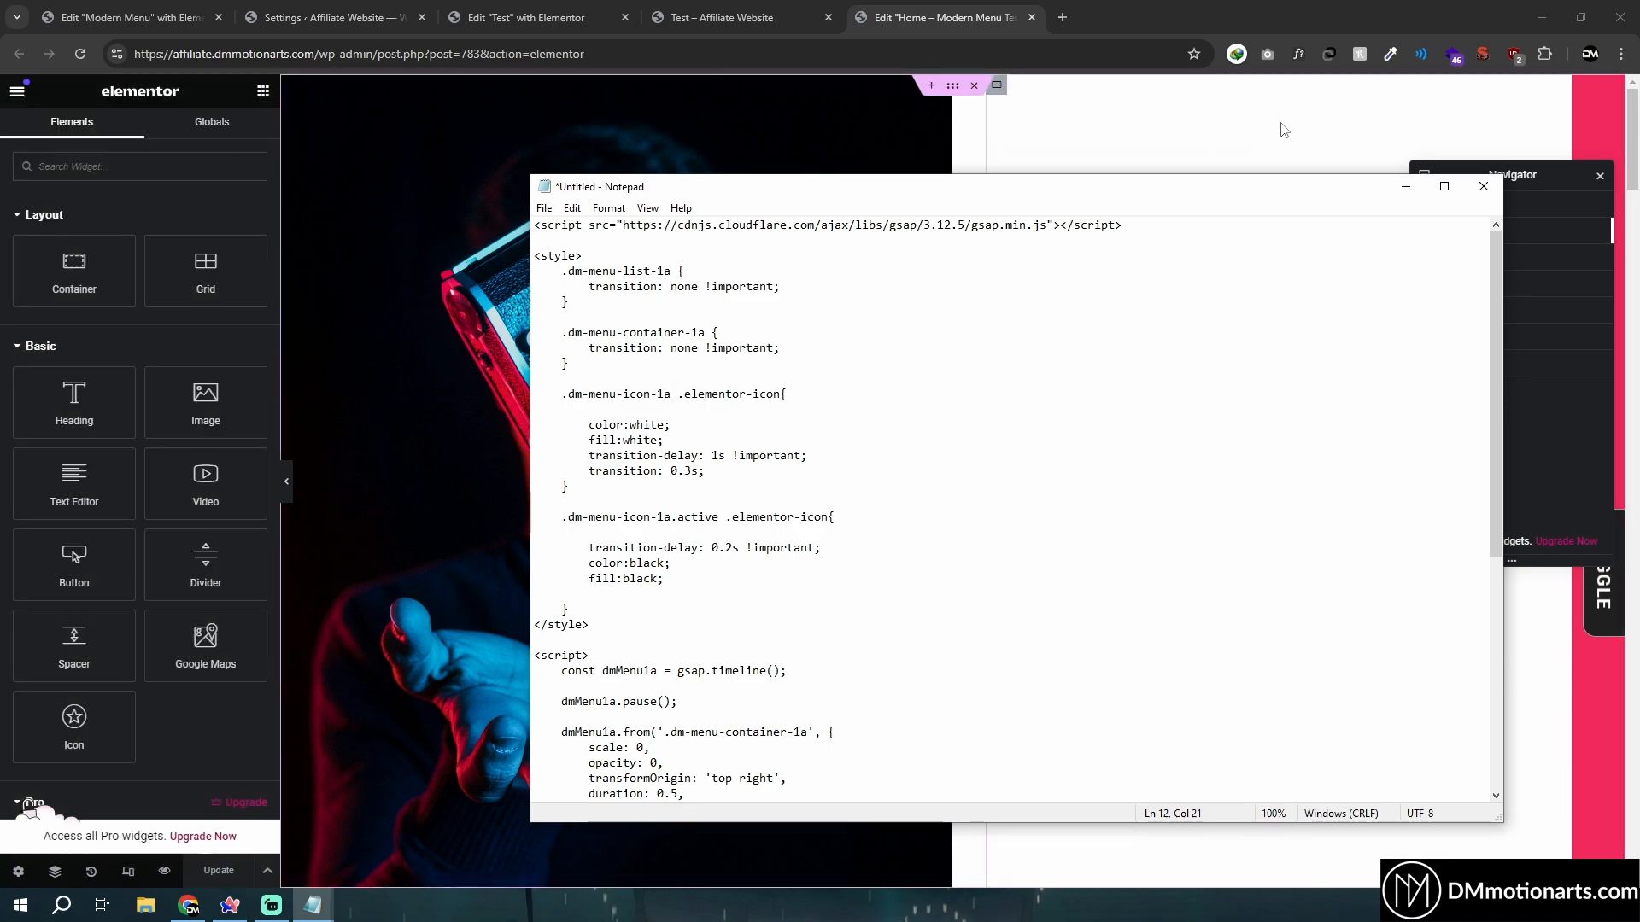
In the reloaded Home page editor, copy the Header container from the end of the structure and paste it above the first section
left_click(475, 172)
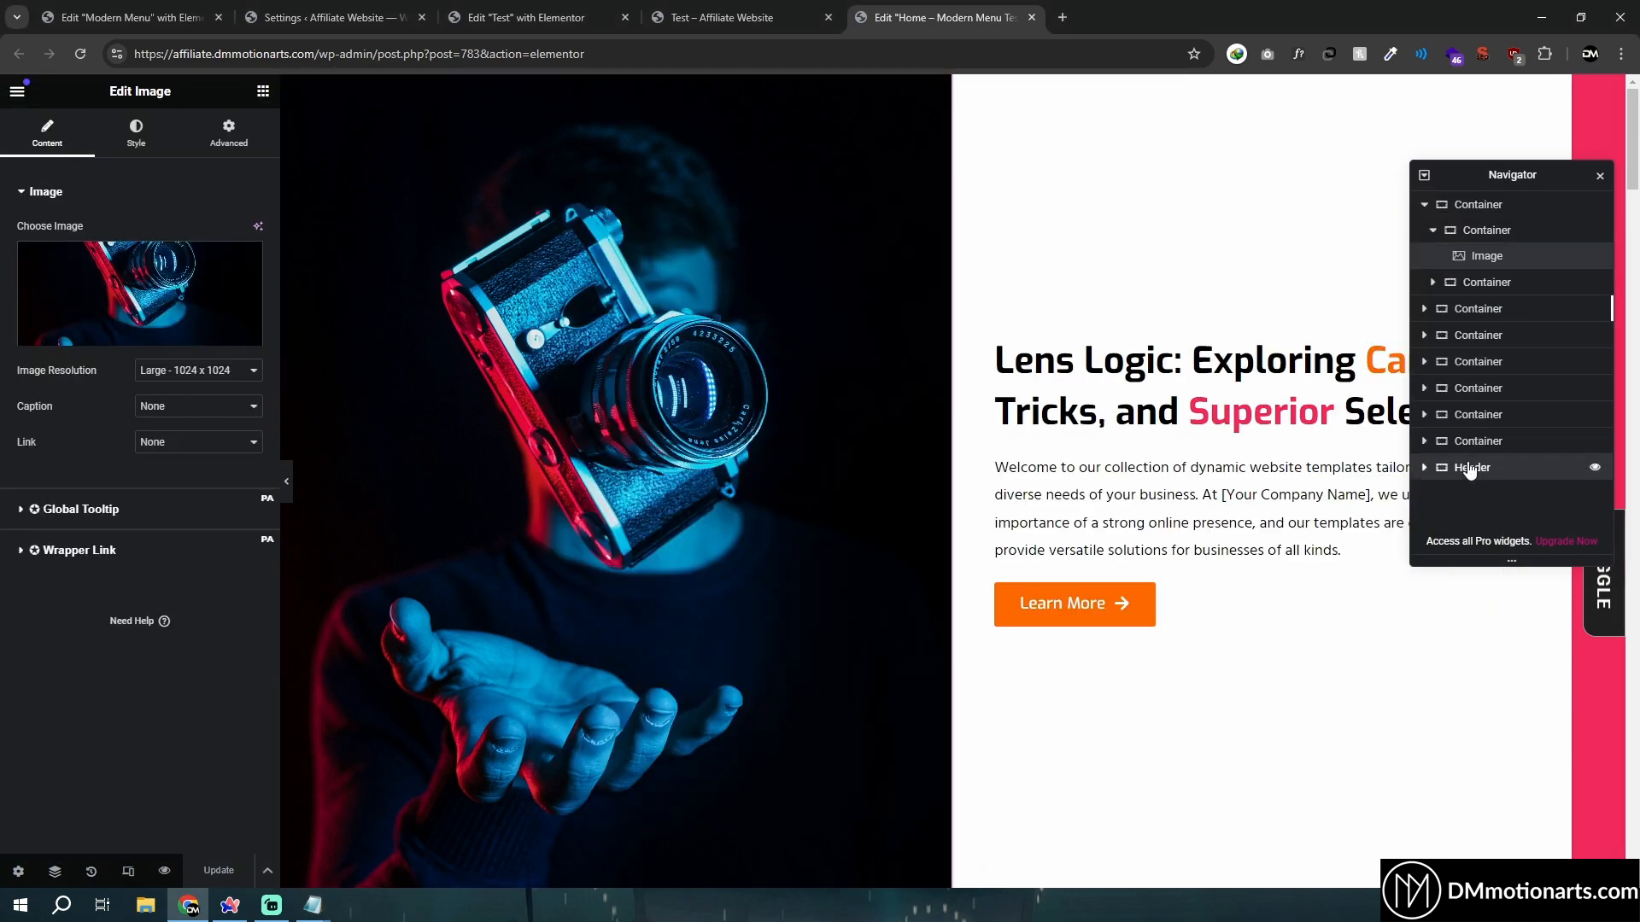
right_click(1465, 467)
left_click(841, 669)
scroll(836, 662, "up", 20)
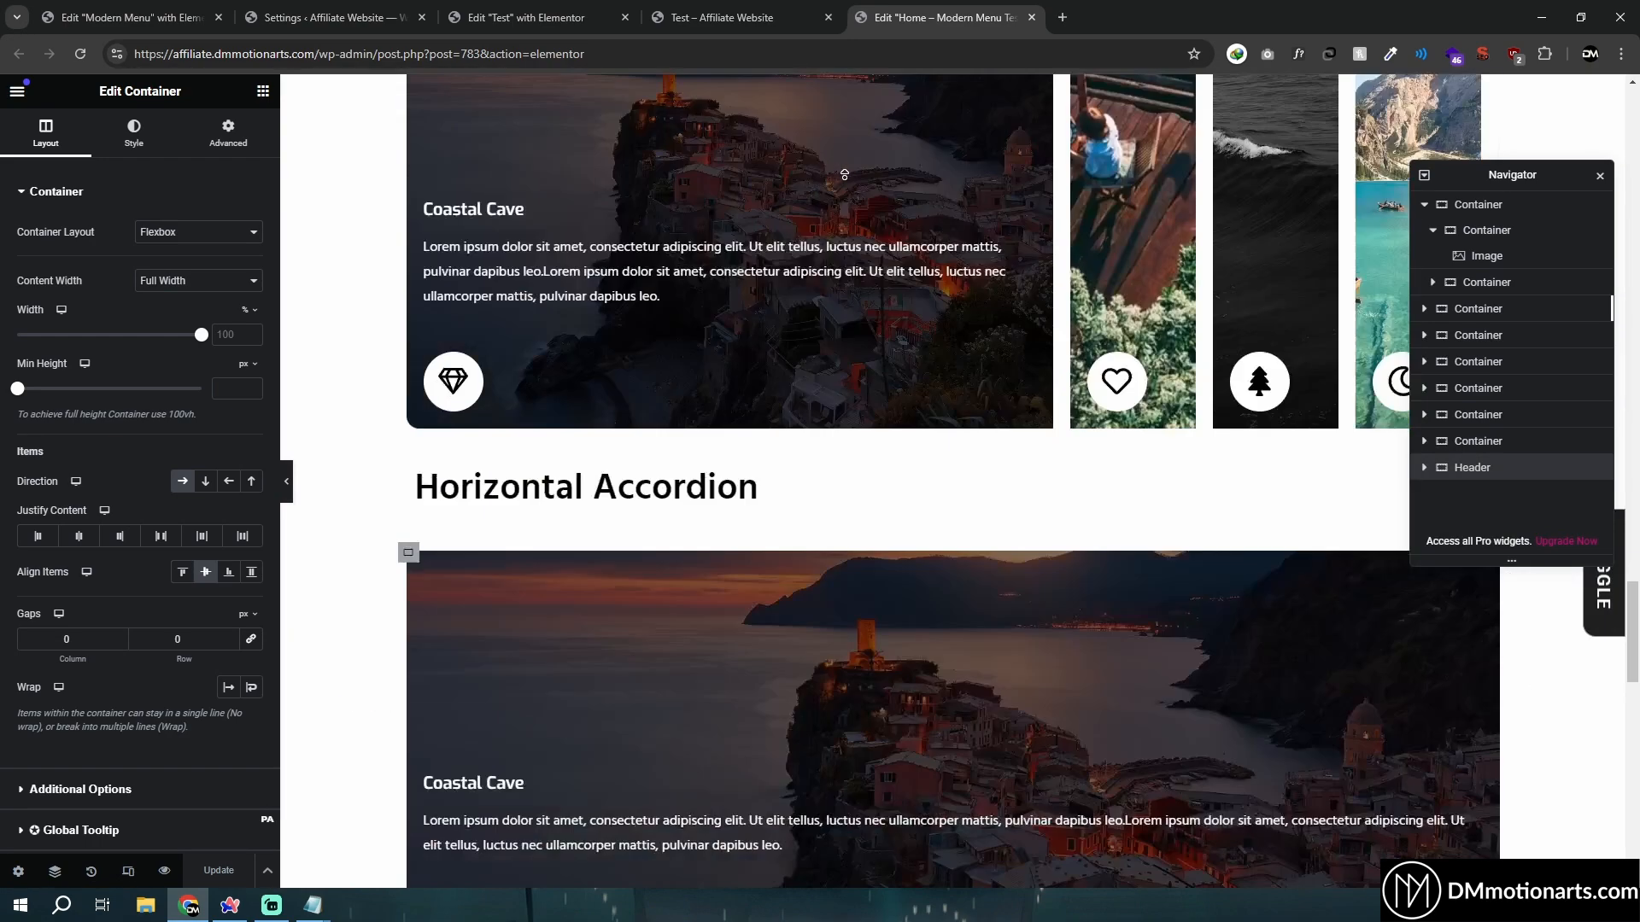
left_click(929, 85)
right_click(749, 146)
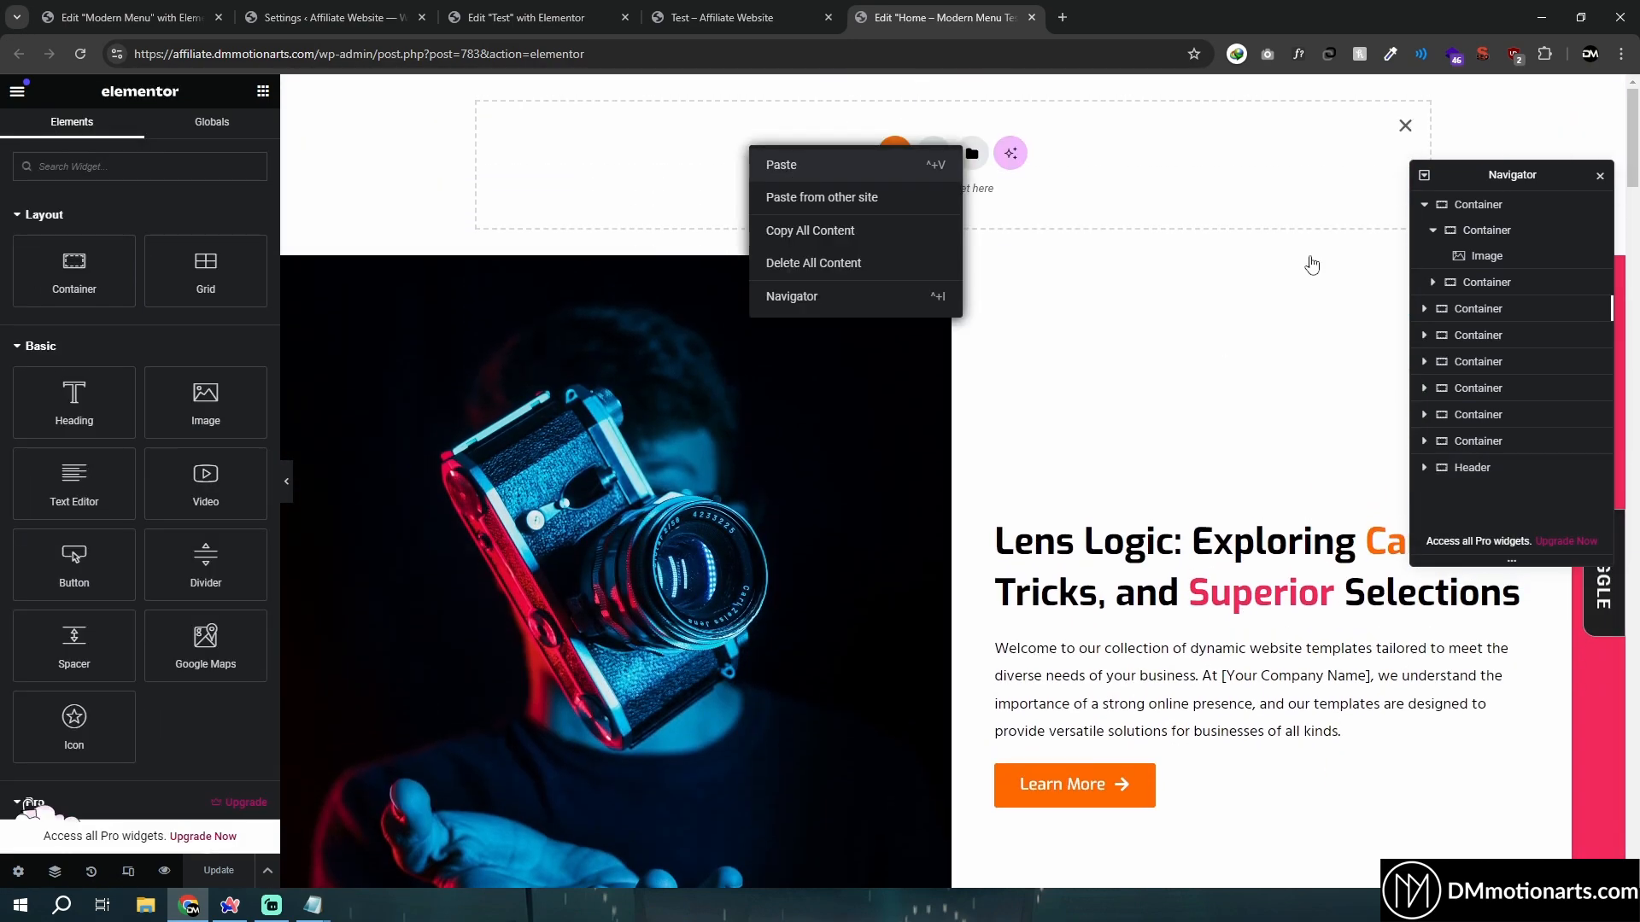
left_click(795, 167)
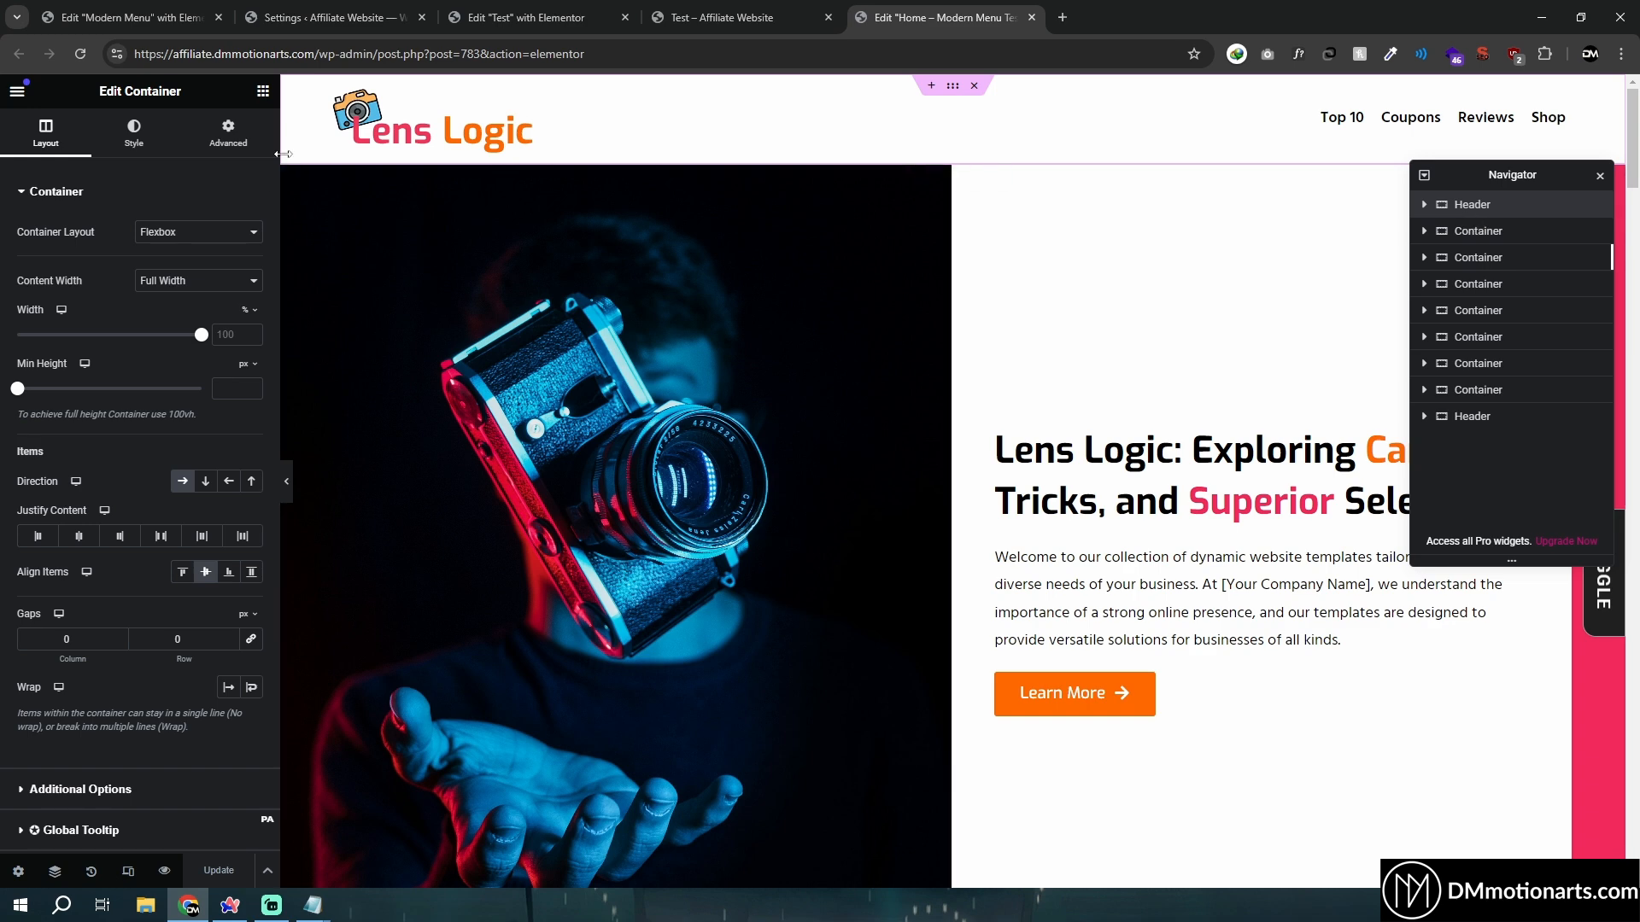
Set the pasted Header container's Z-Index to 9999 and its Left container's Z-Index to 2
left_click(230, 136)
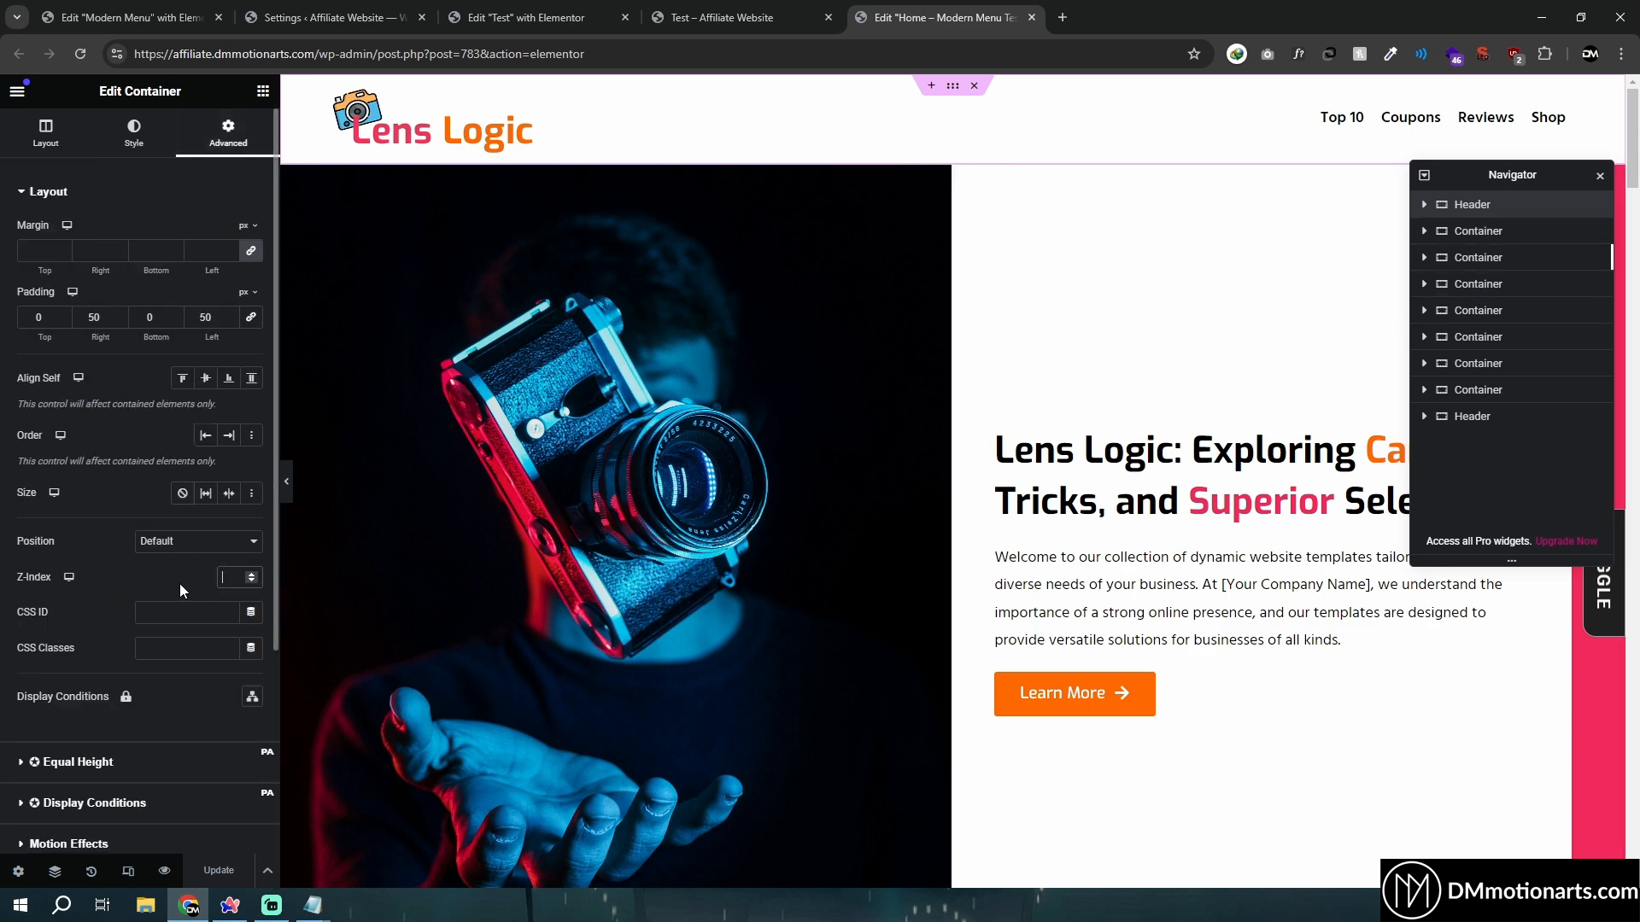
type("9999")
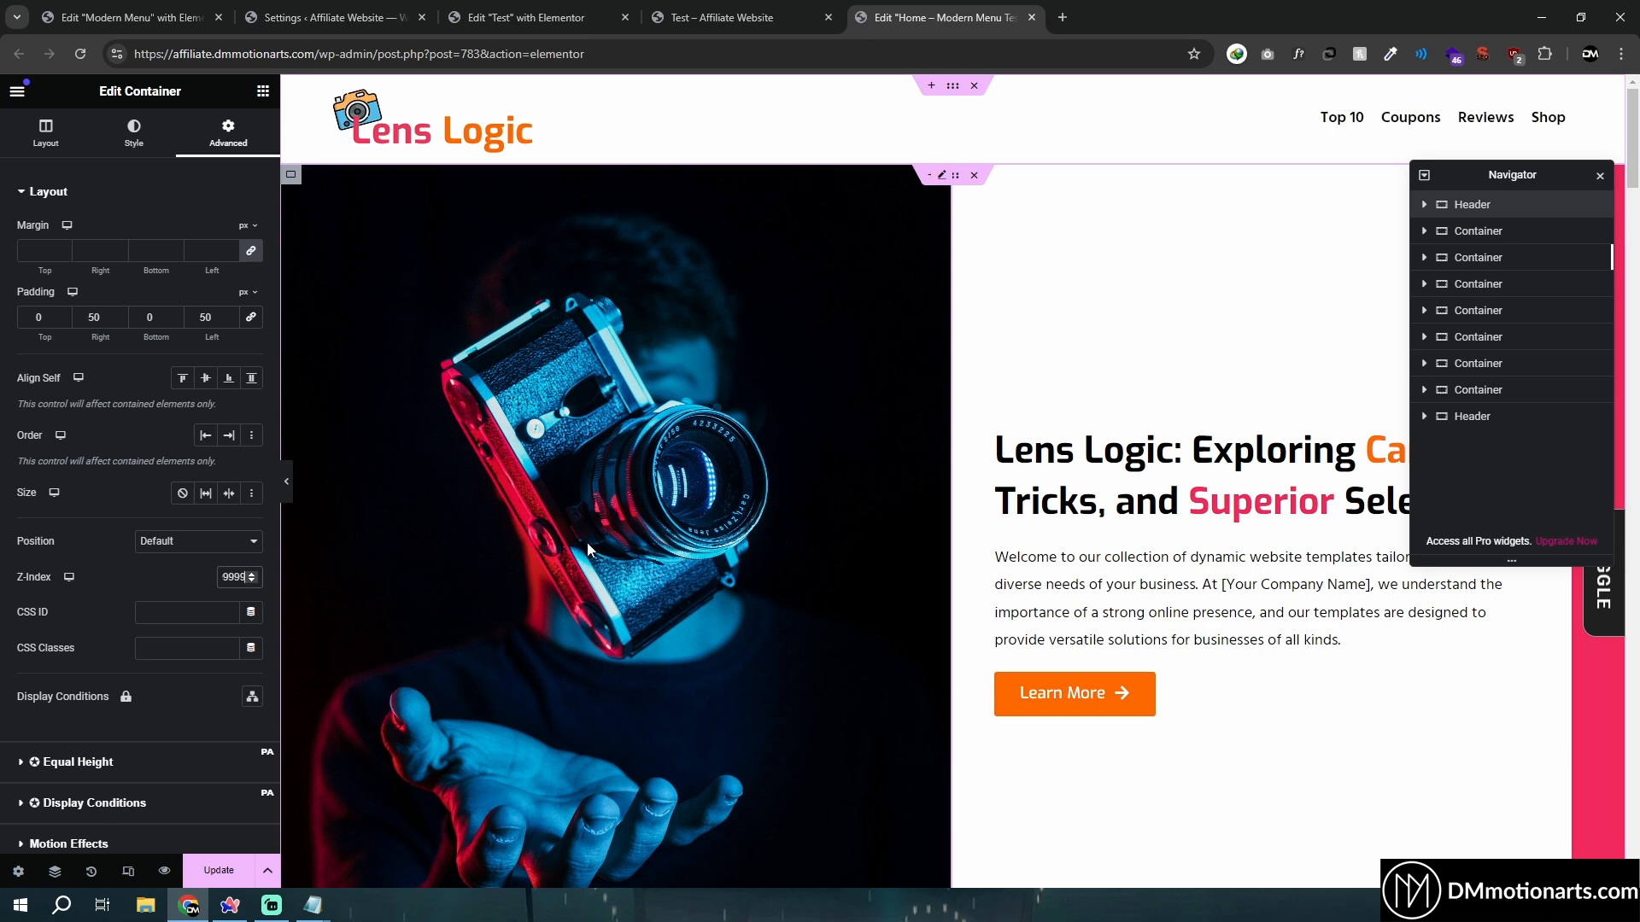
left_click(1424, 205)
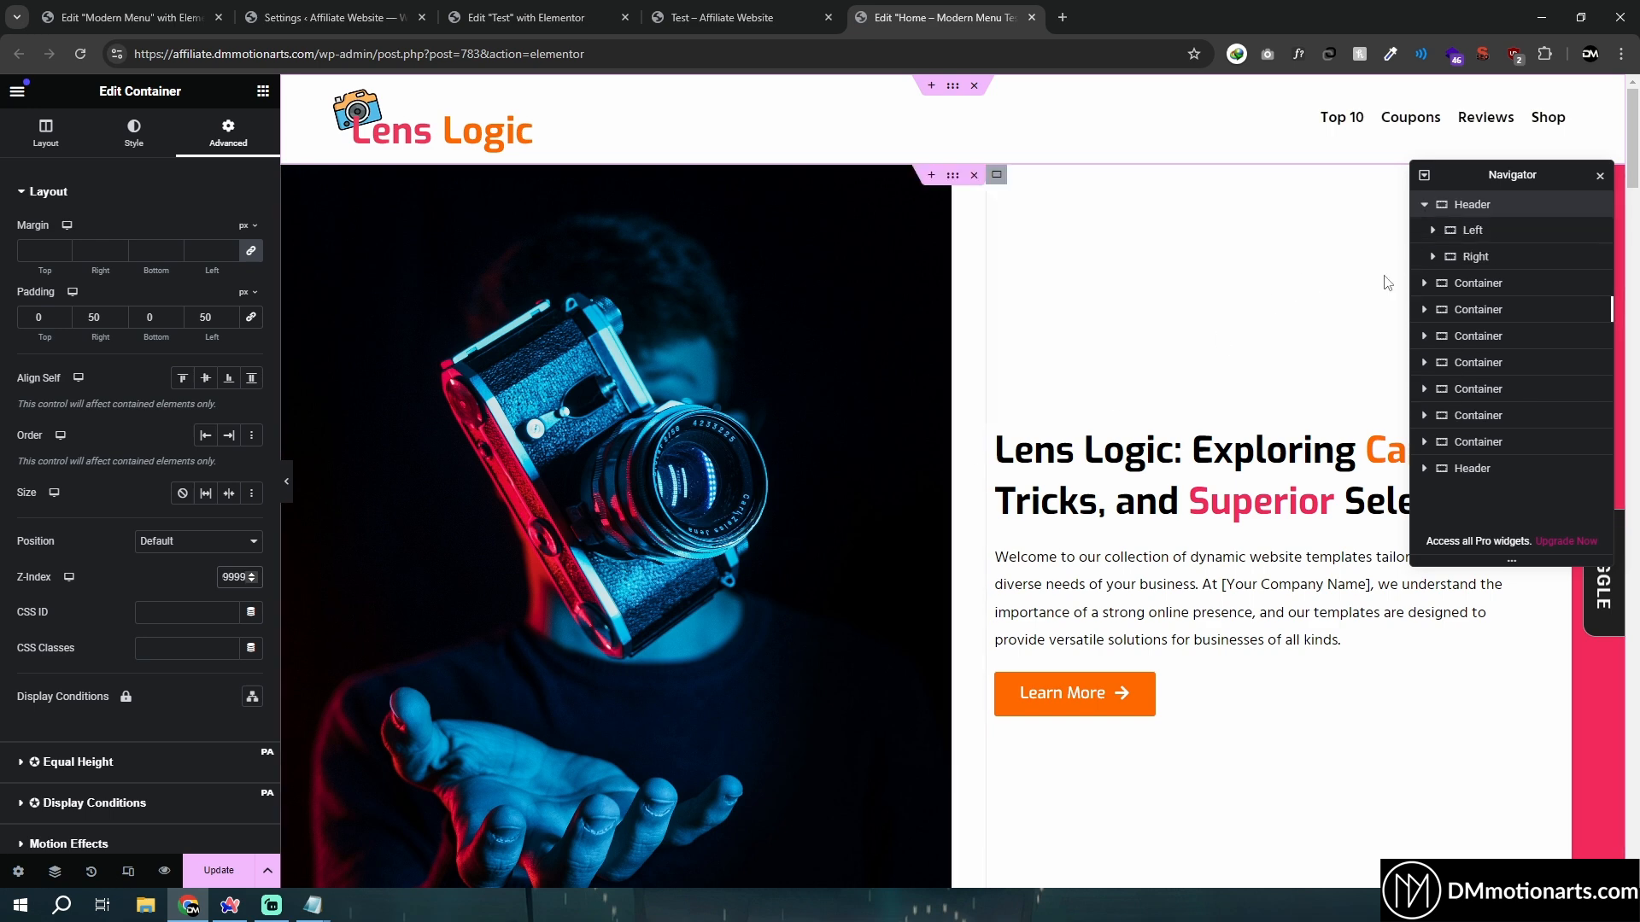
left_click(1477, 244)
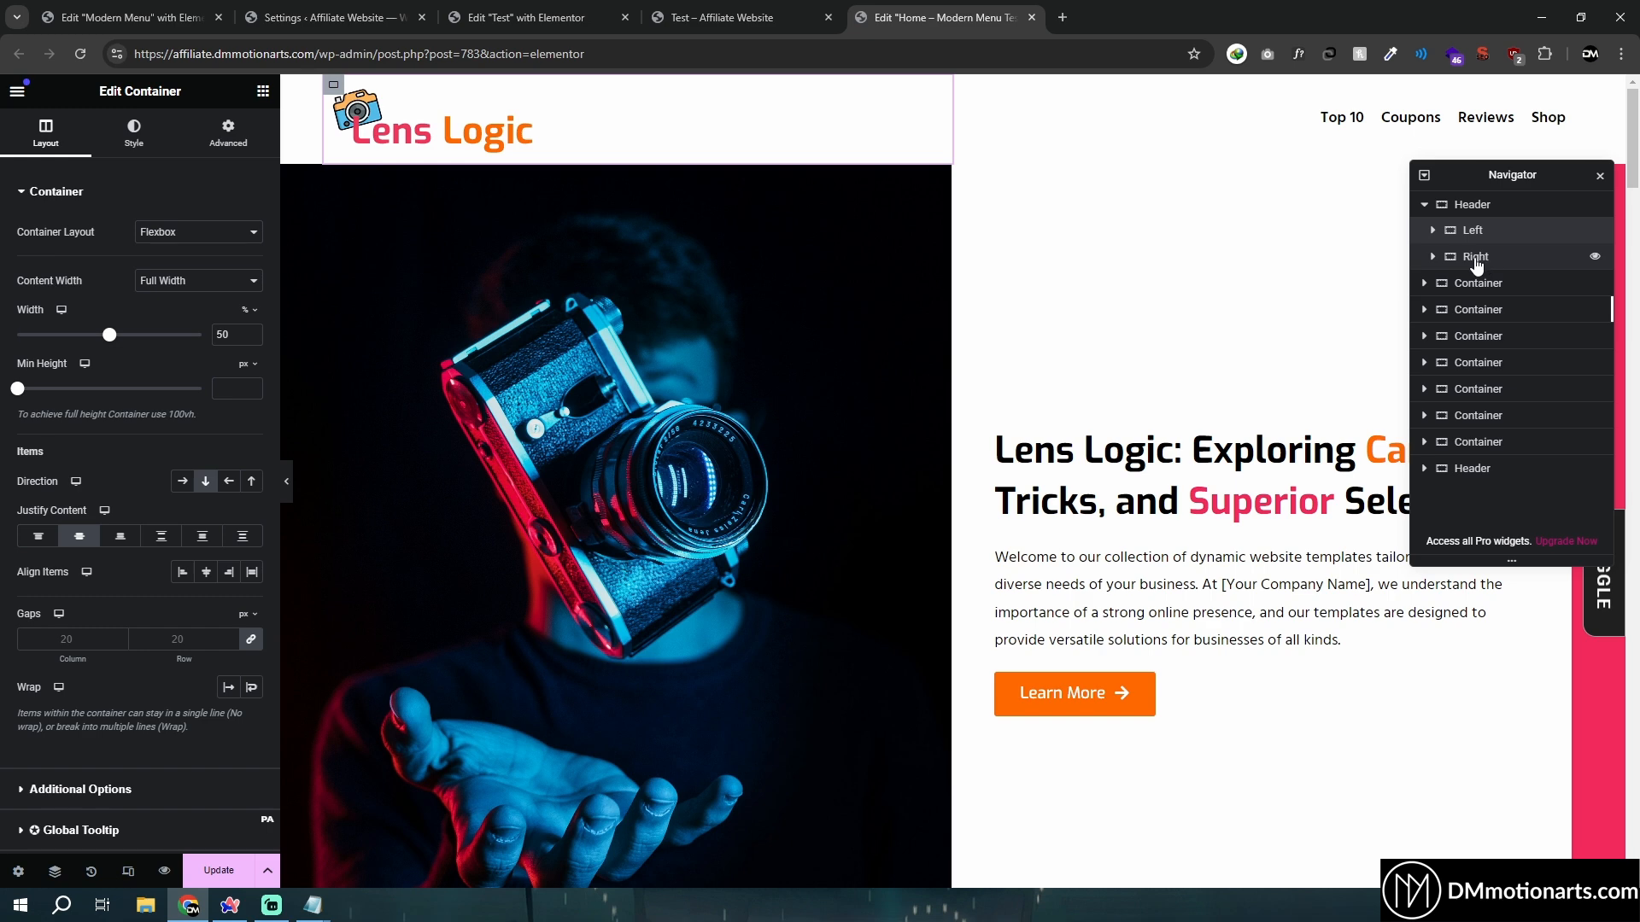
left_click(206, 143)
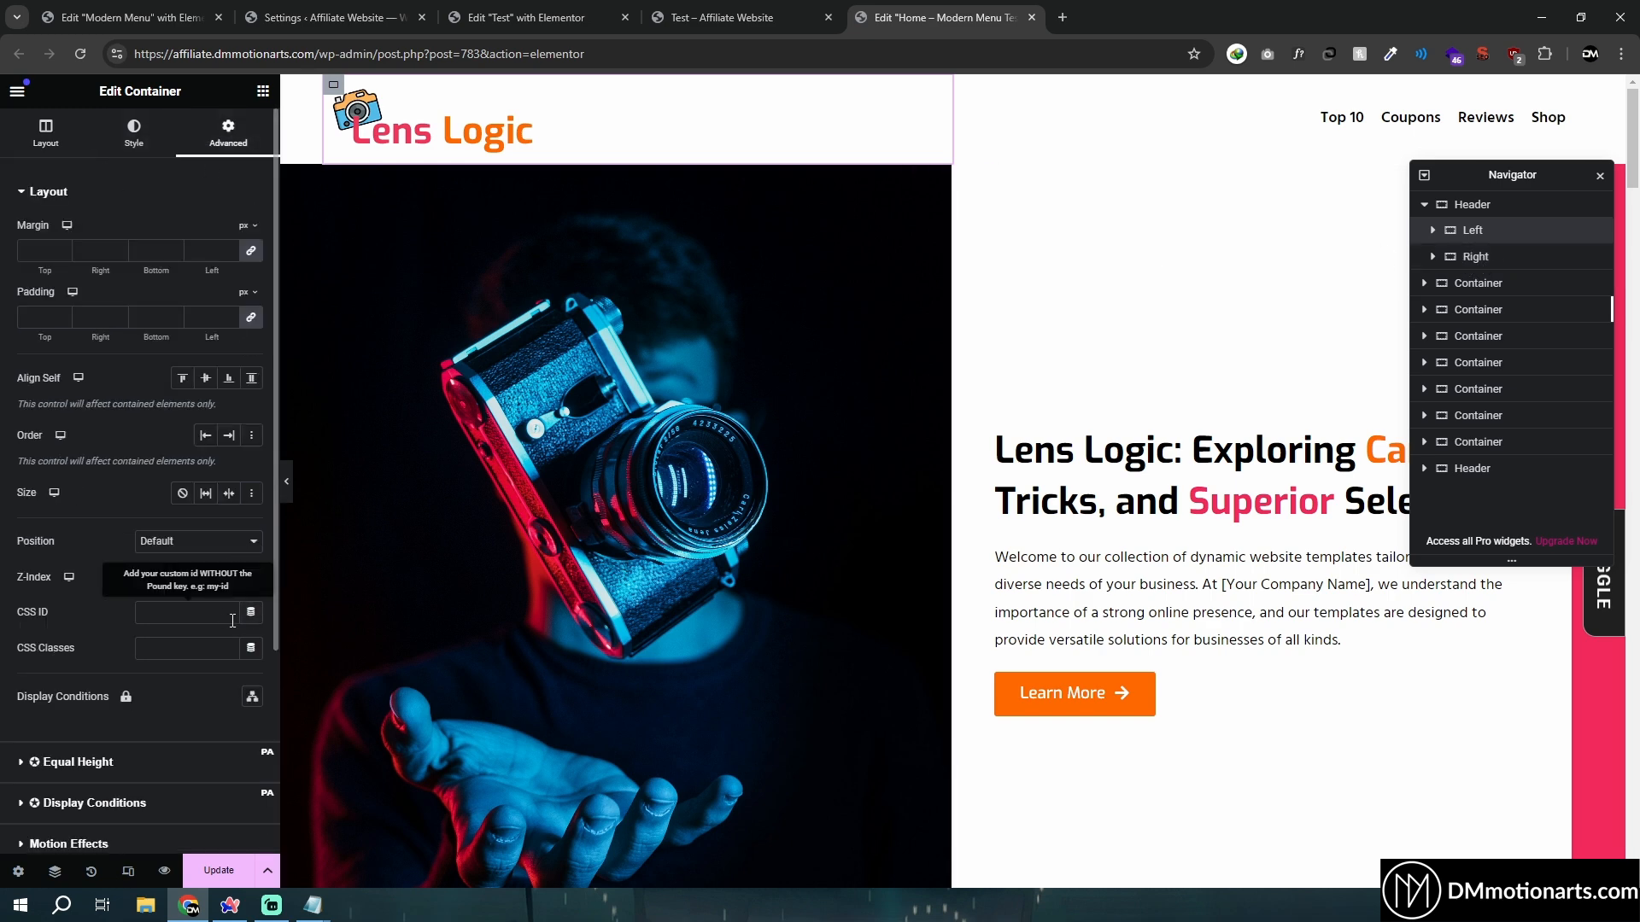
left_click(232, 575)
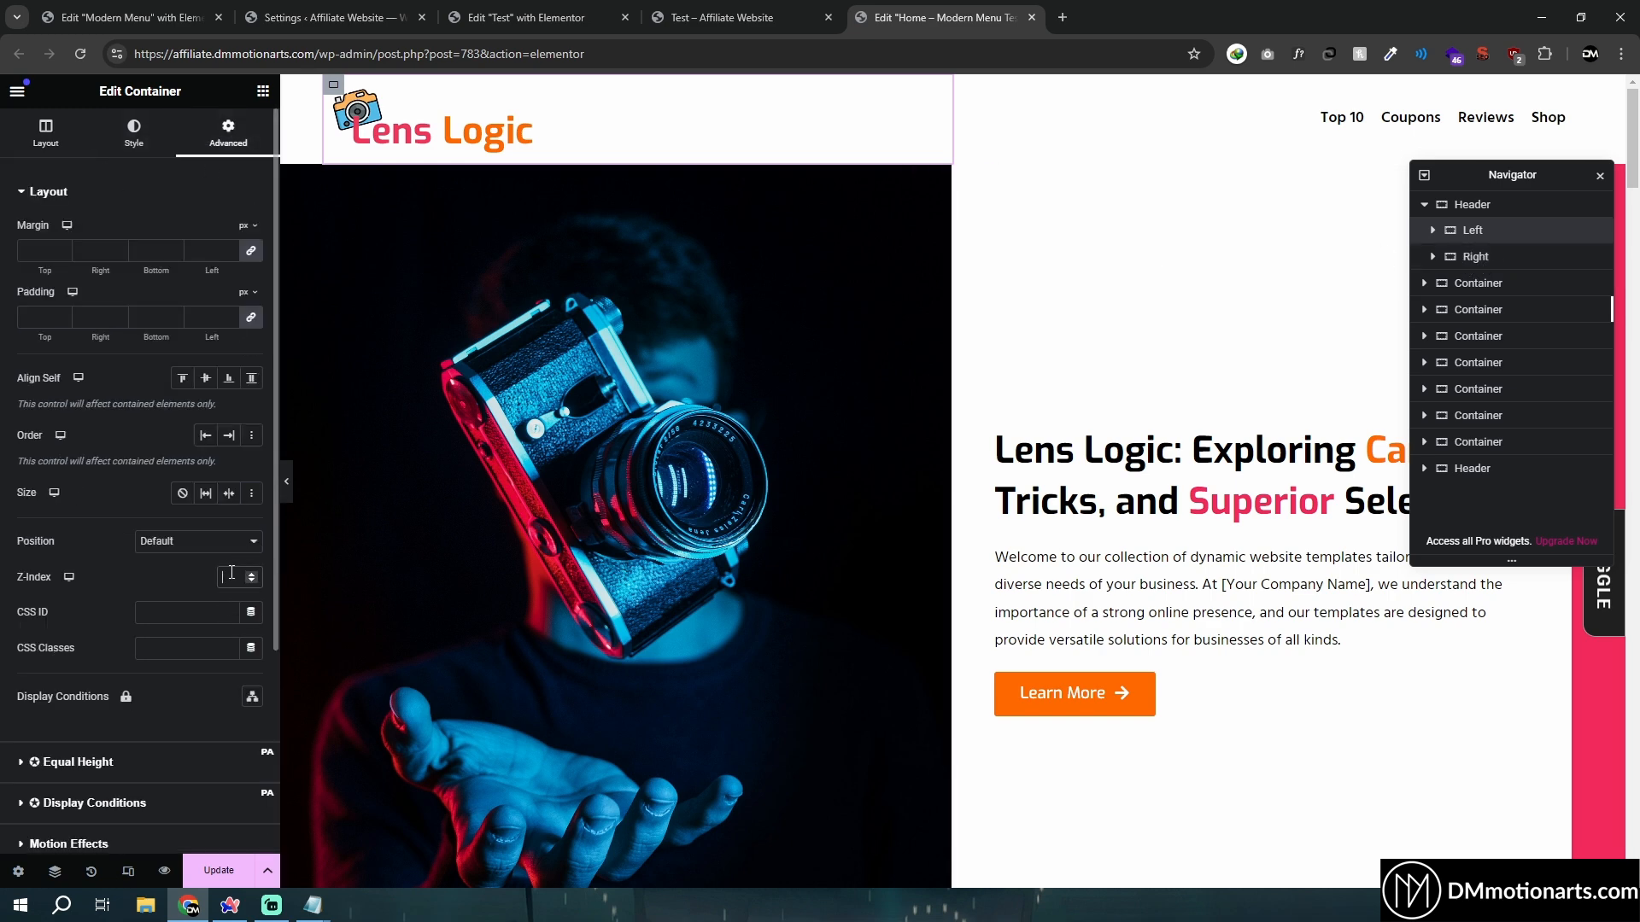
Set the Z-Index of the Header's Right container to 3
left_click(1475, 256)
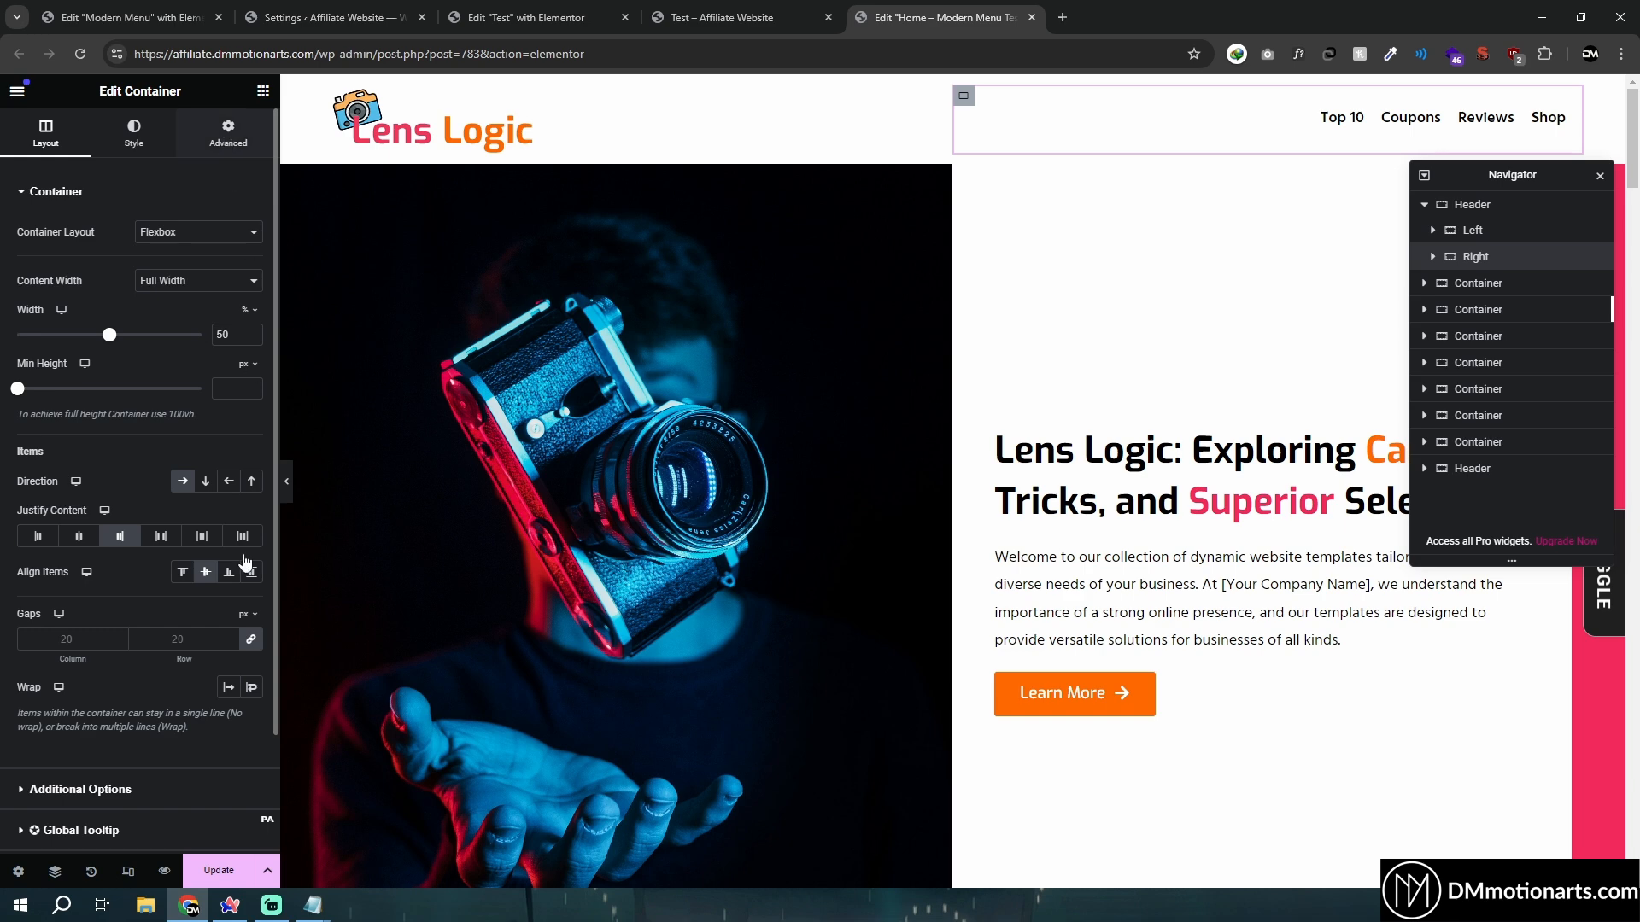
left_click(228, 133)
left_click(232, 578)
type("3")
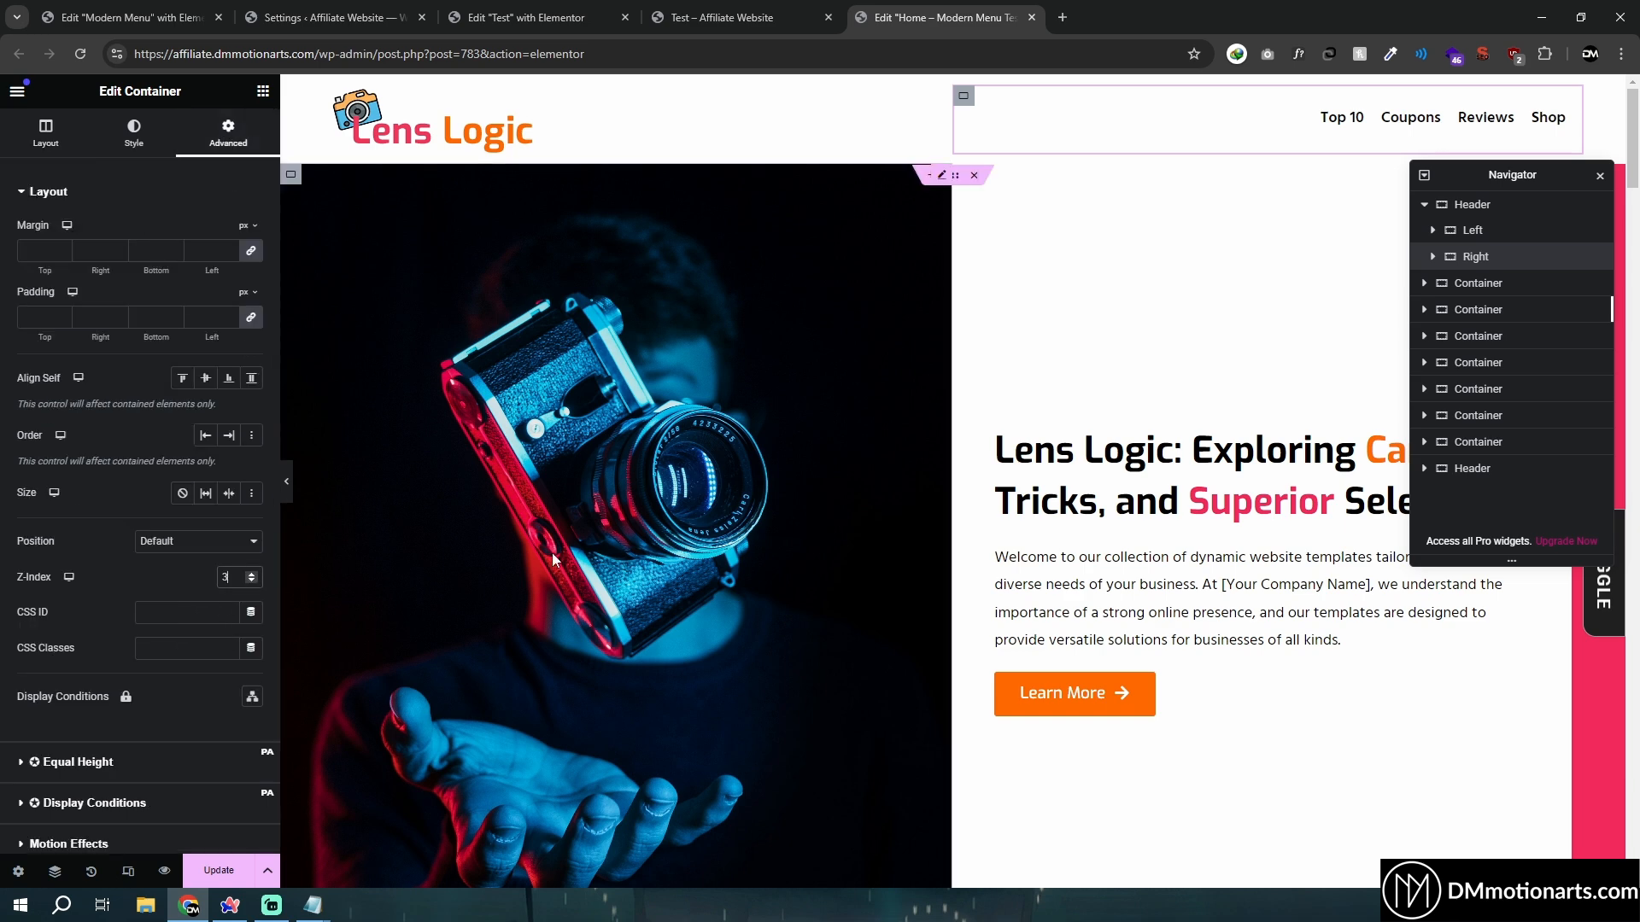
Review the Z-Index settings in the header and clear the values of the Header and its Right container
left_click(1486, 205)
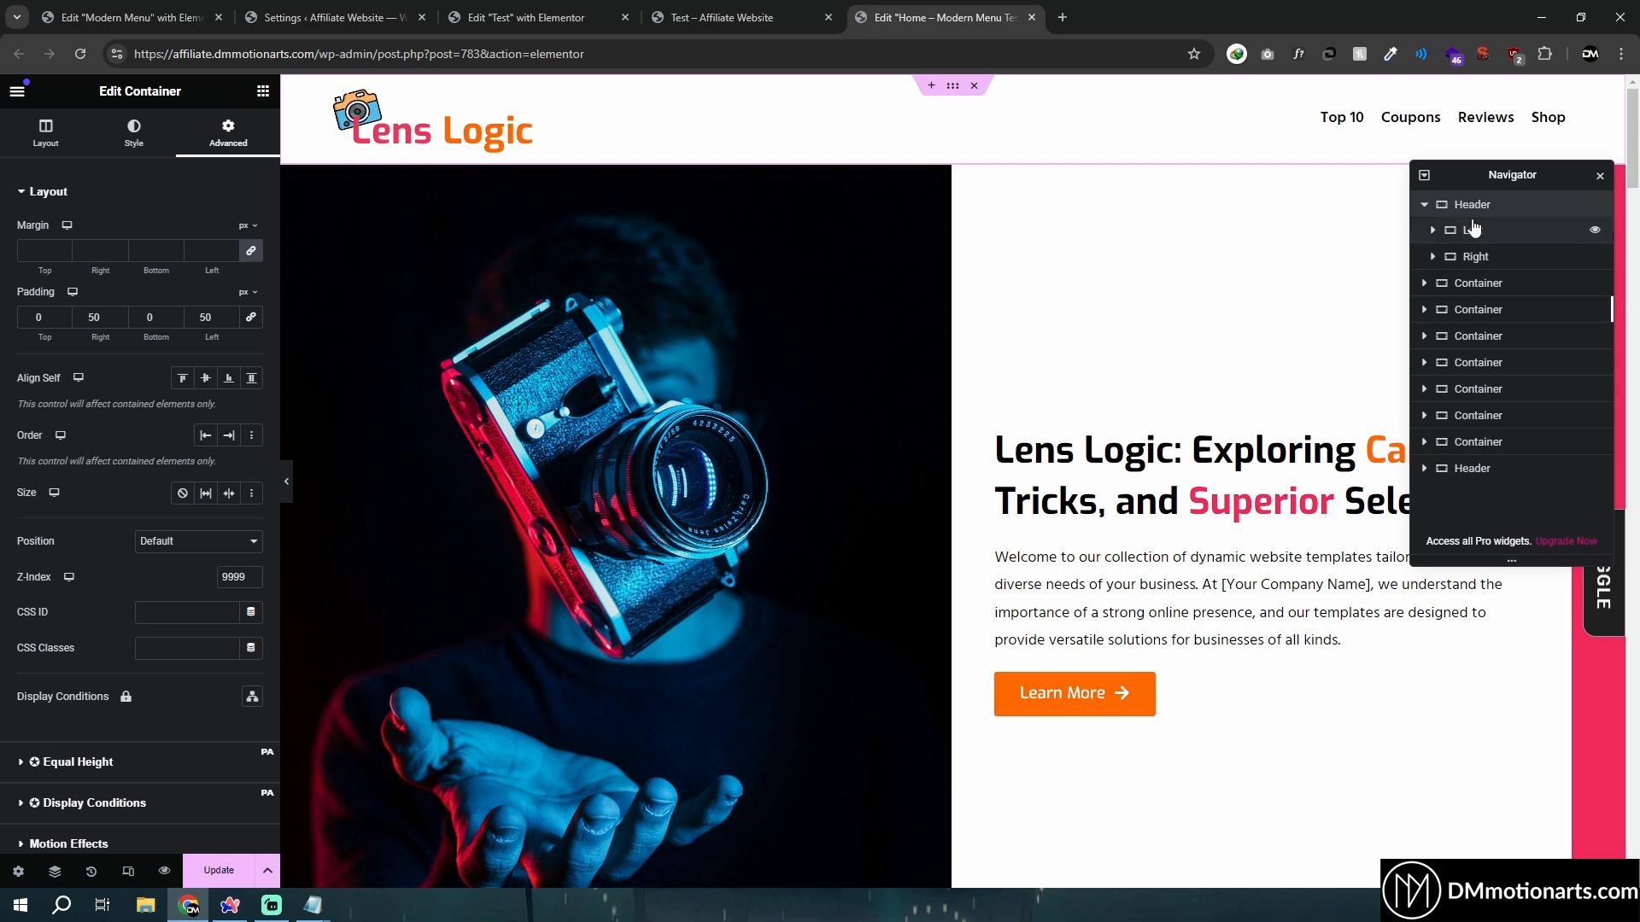
left_click(1424, 205)
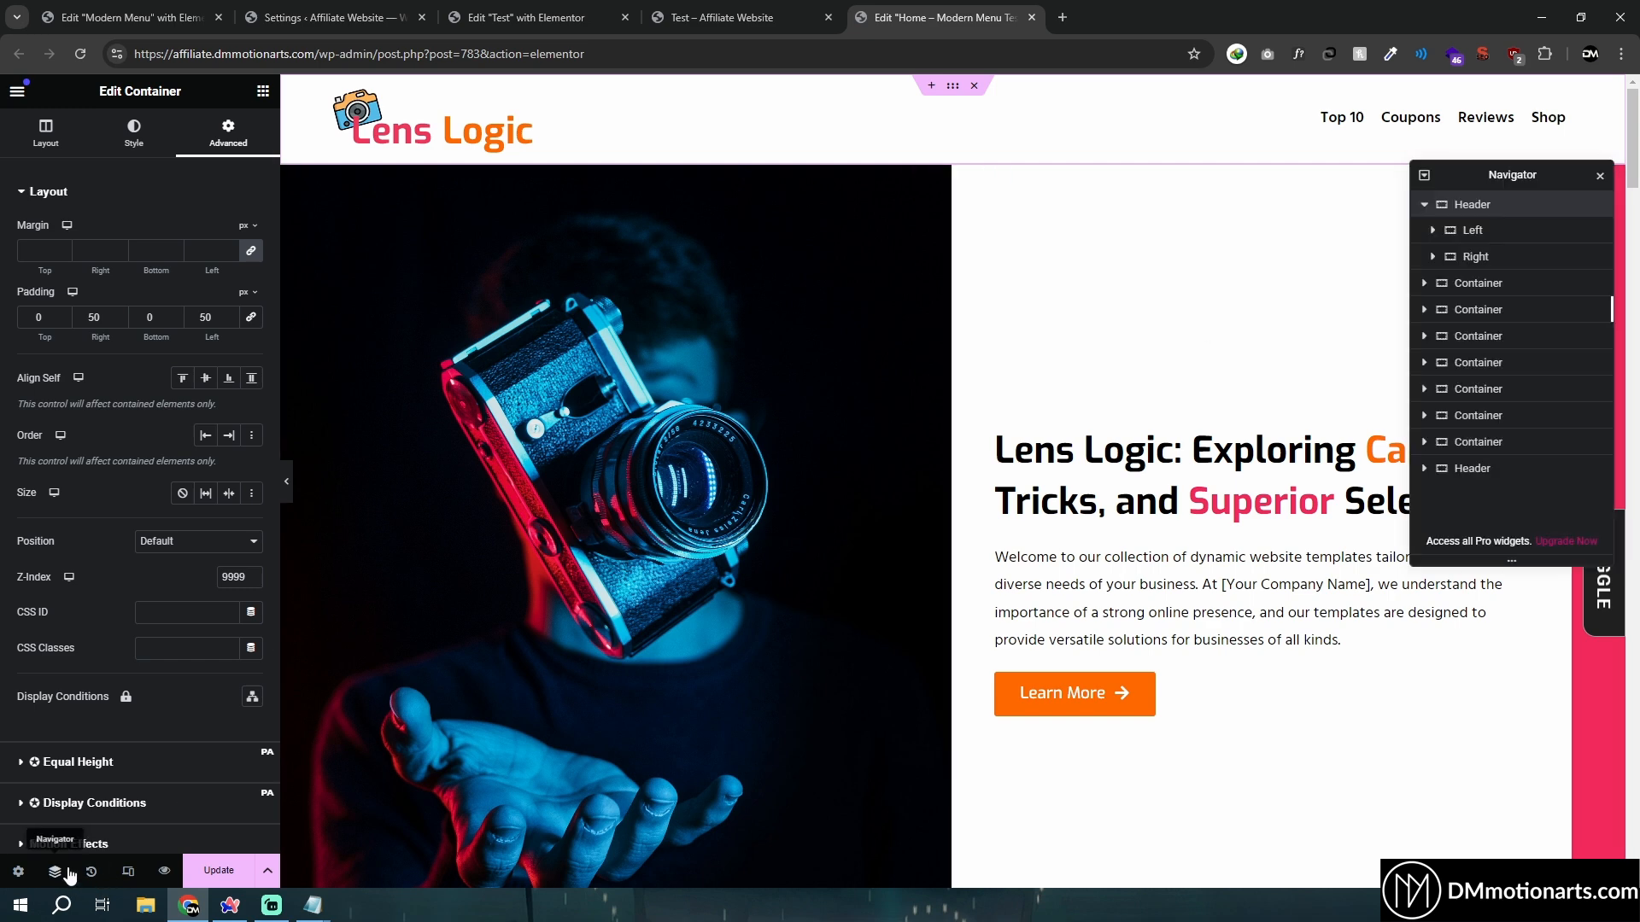
left_click(1472, 230)
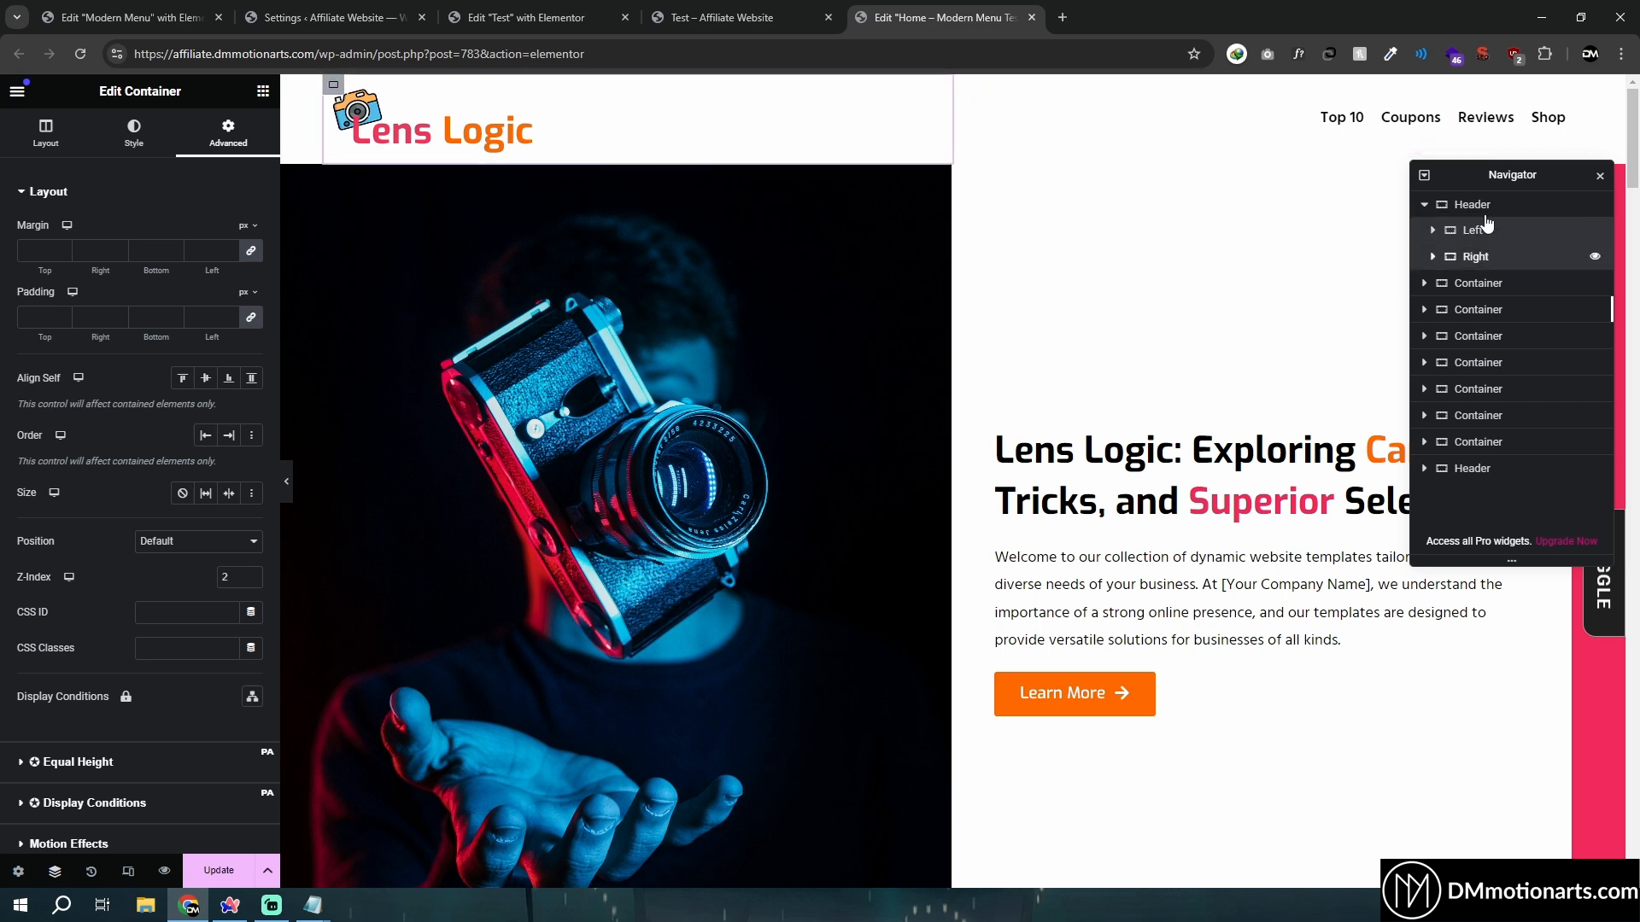
left_click(1484, 211)
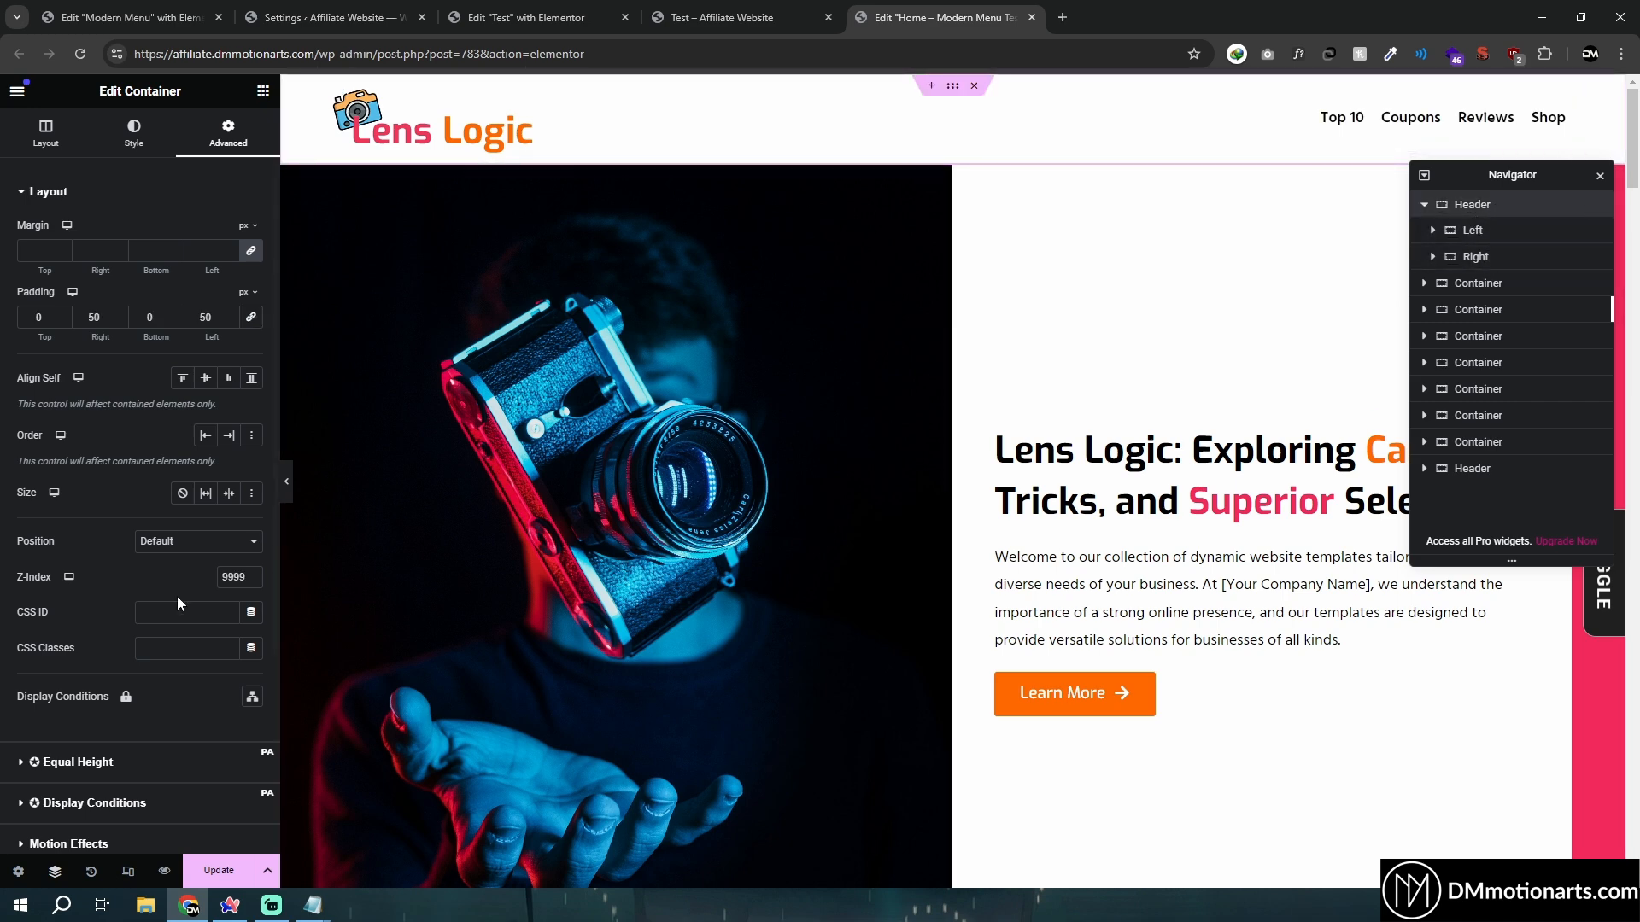
double_click(236, 579)
key("BackSpace")
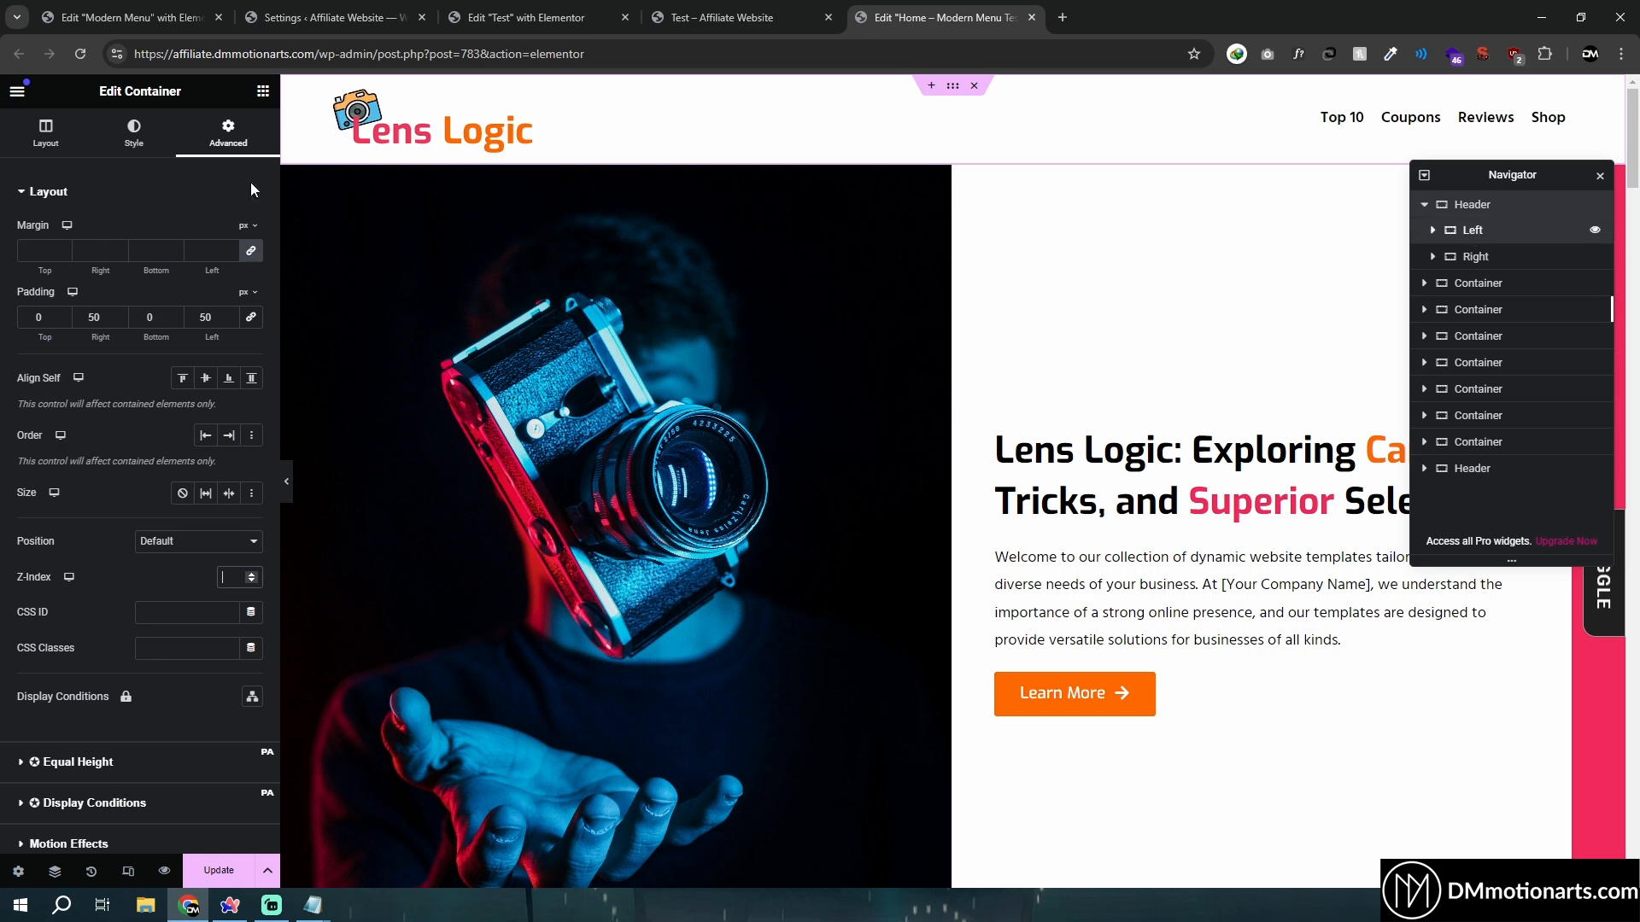
left_click(1508, 256)
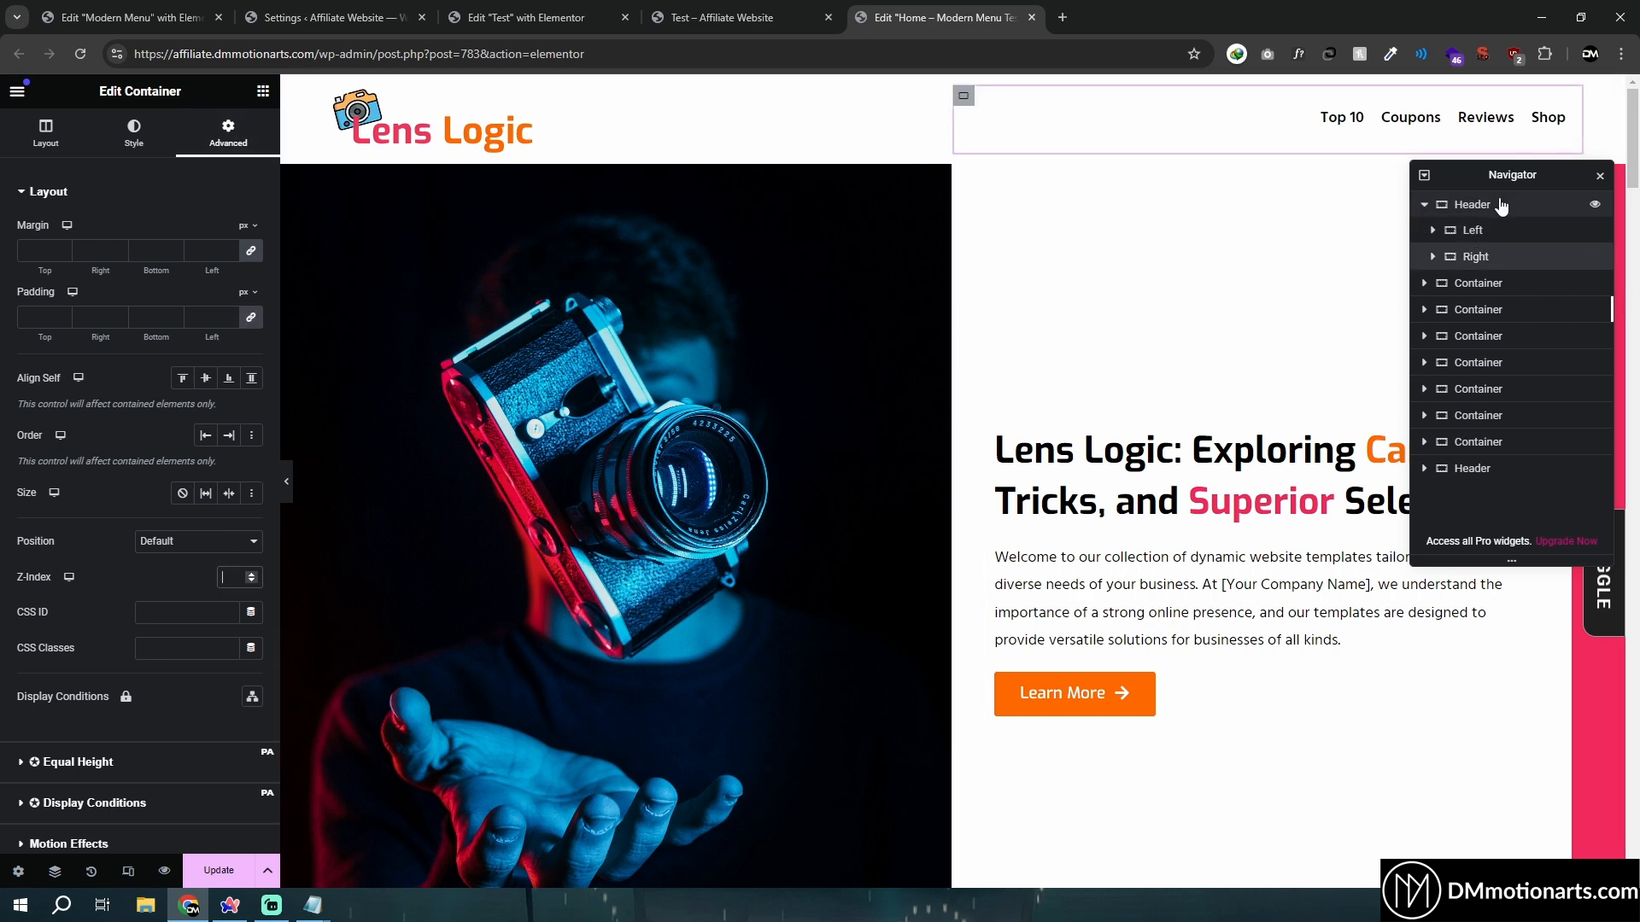
left_click(1456, 205)
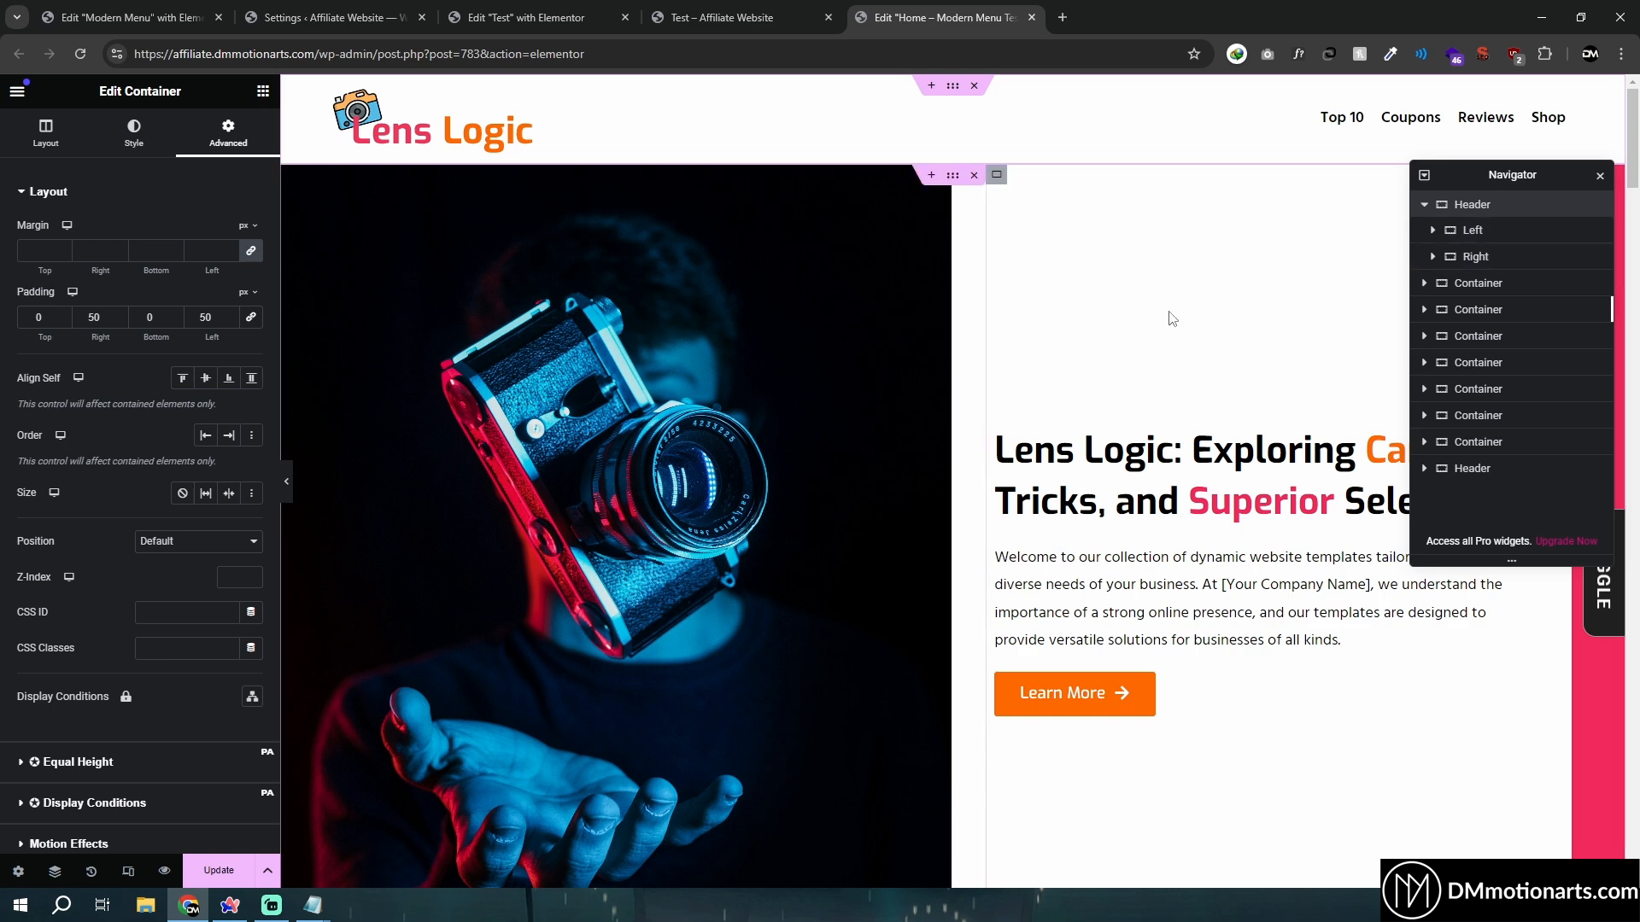
Copy the hamburger icon from the Test page editor and return to the Home page editor
key("ctrl+3")
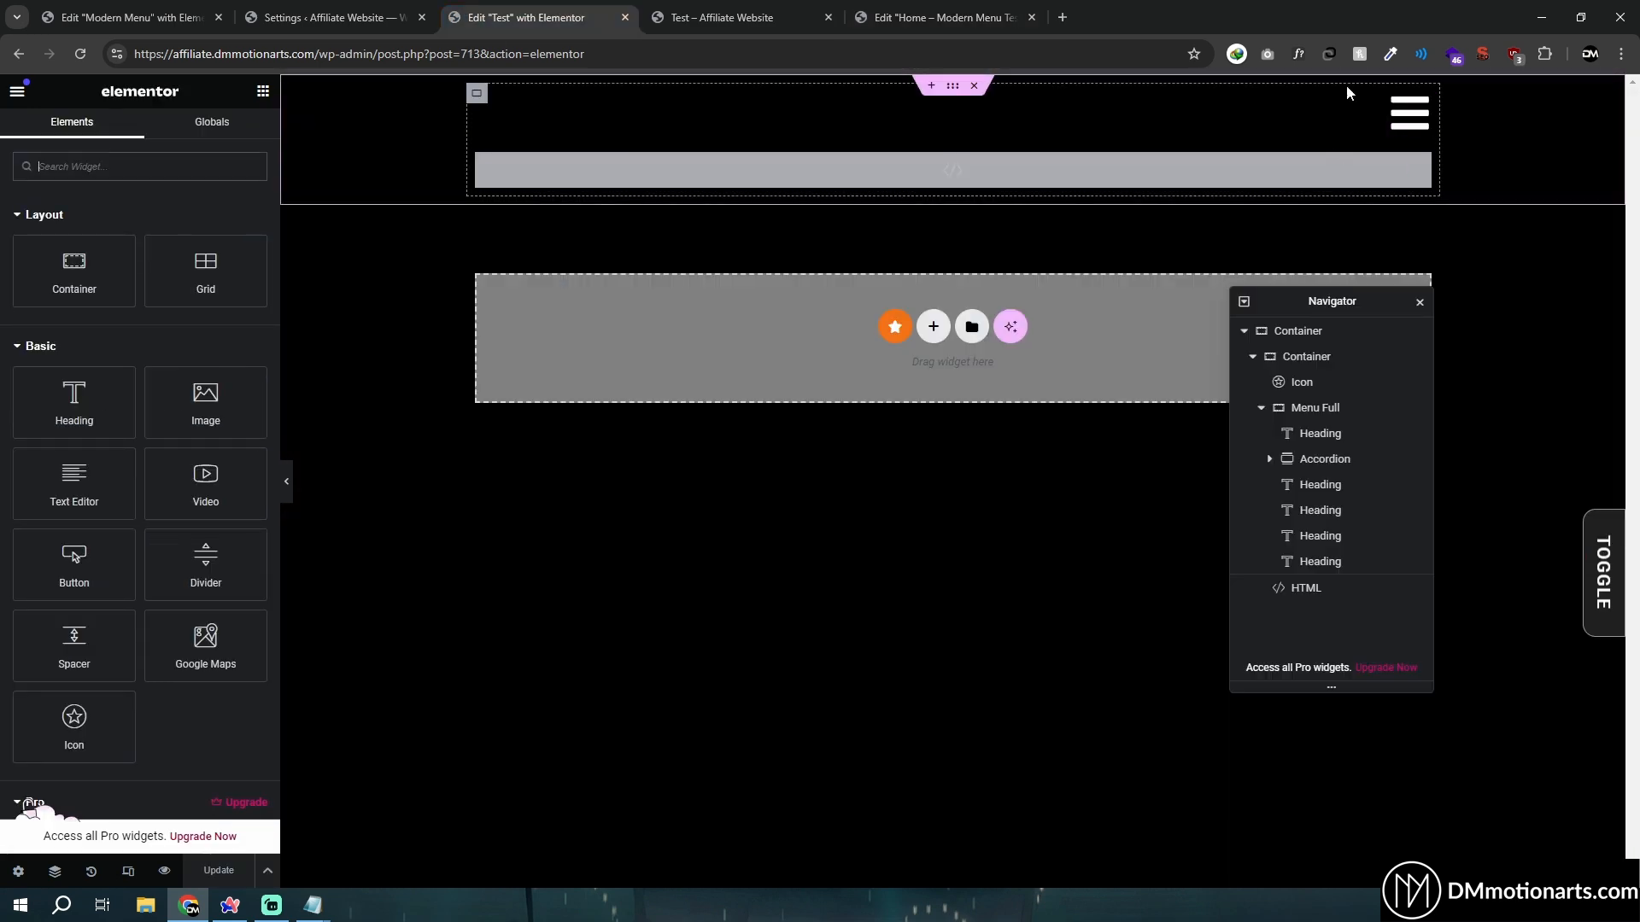
right_click(1411, 115)
left_click(1443, 209)
key("ctrl+Tab")
key("ctrl+Tab")
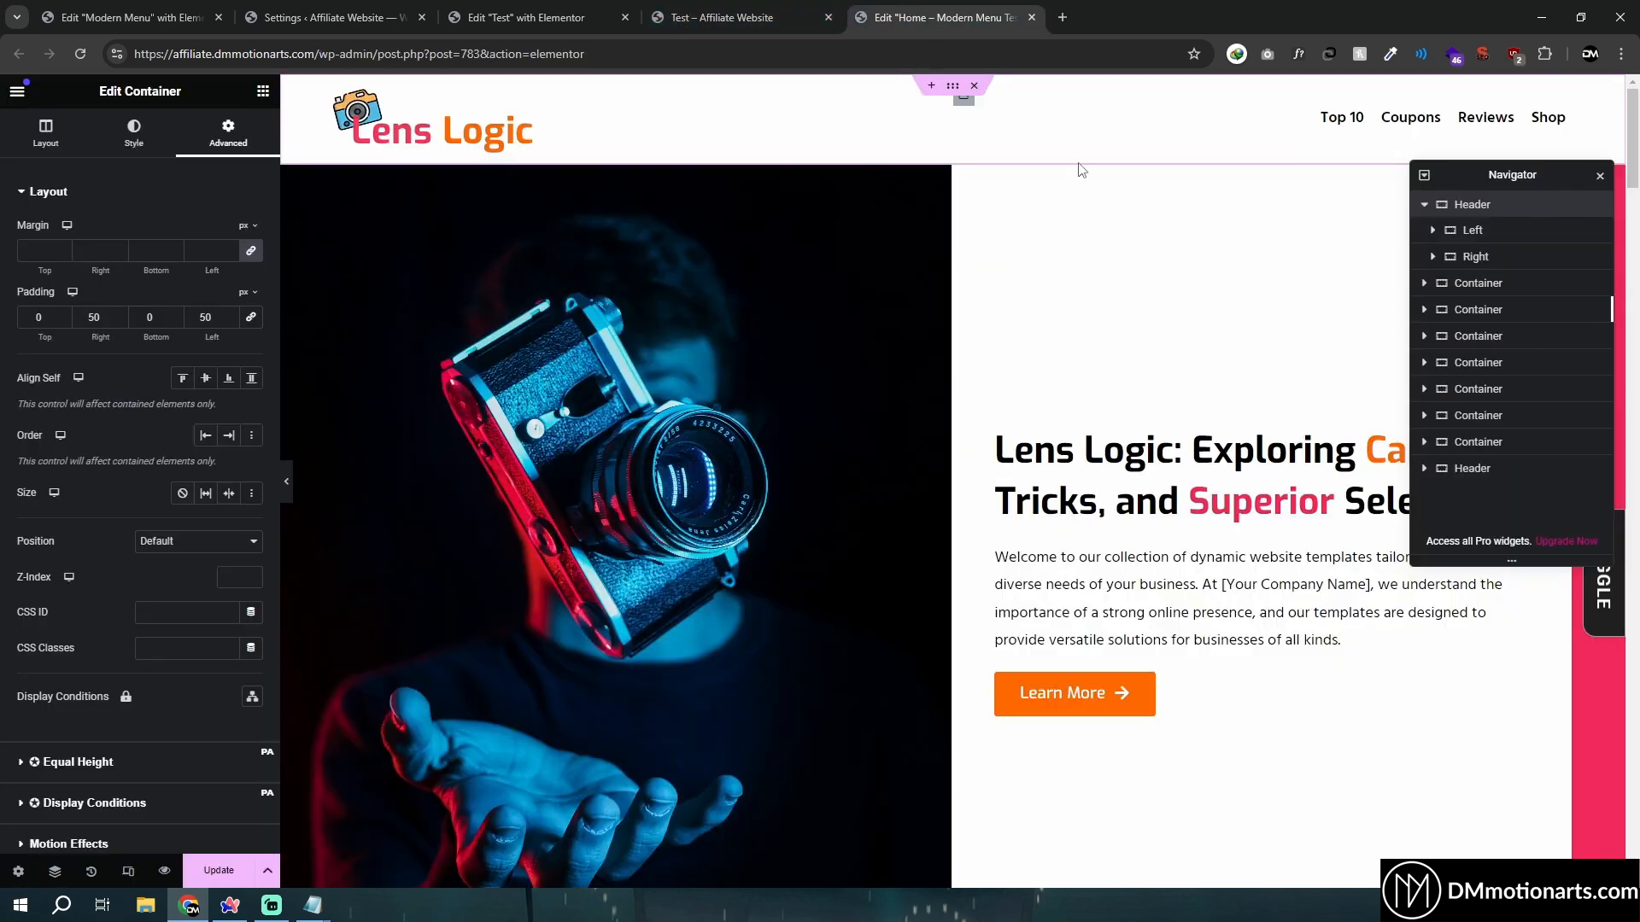
Try pasting the copied icon directly into the Header container, and delete it from there
right_click(952, 96)
left_click(974, 236)
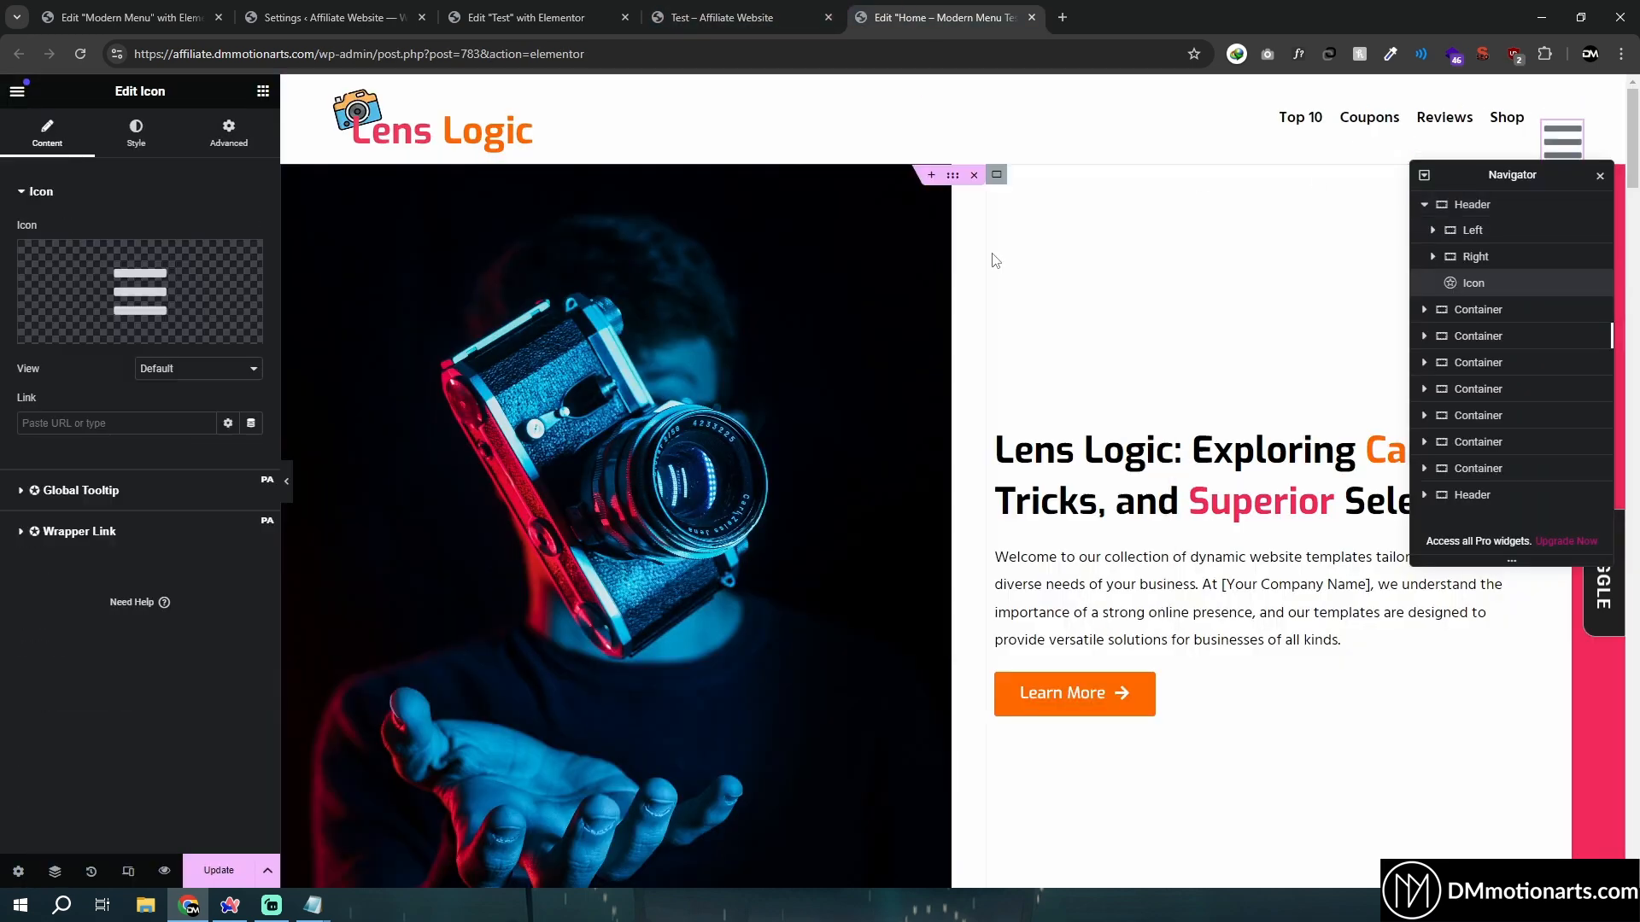
right_click(1486, 284)
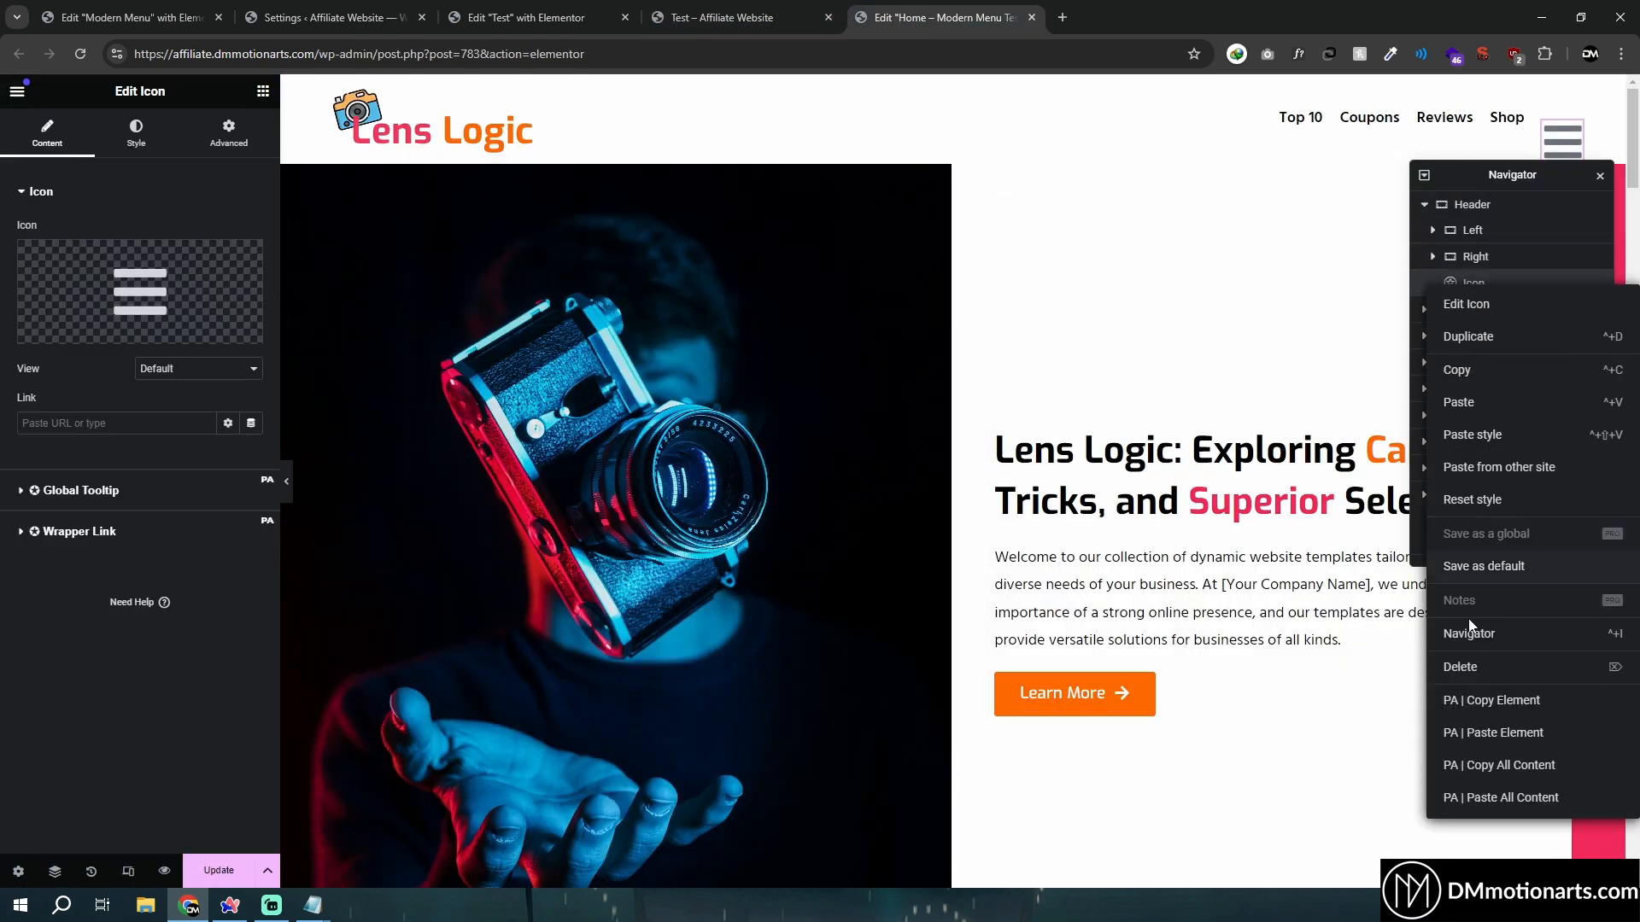
left_click(1460, 667)
Paste the copied icon into the Header's Right container and check its Z-Index and CSS class settings
left_click(1473, 230)
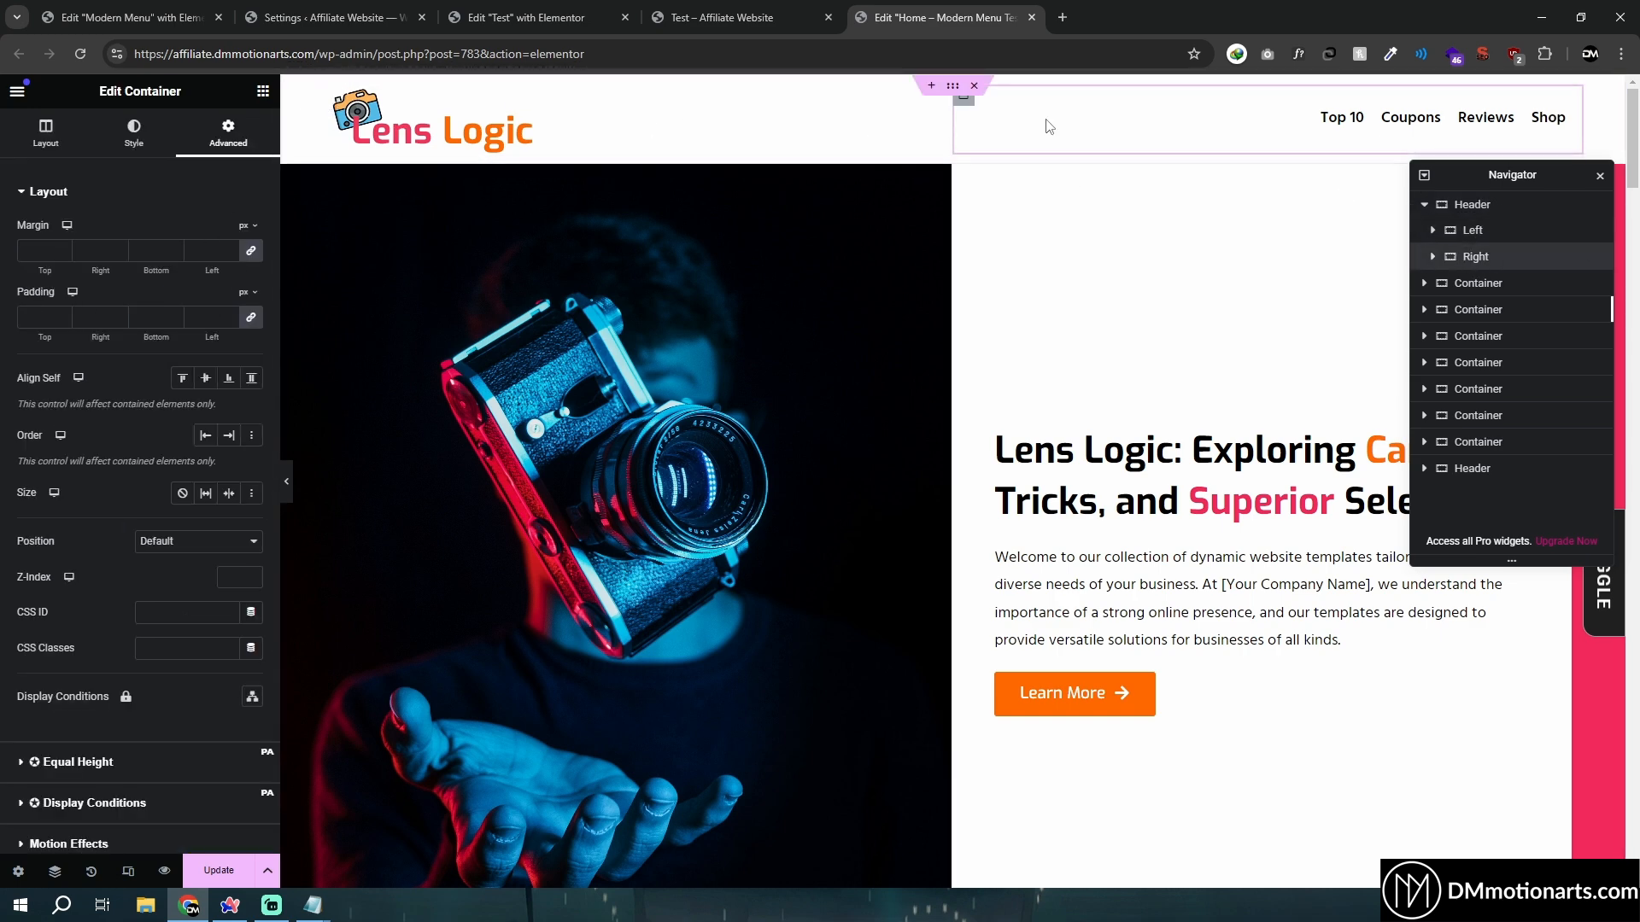
right_click(1466, 250)
left_click(1461, 393)
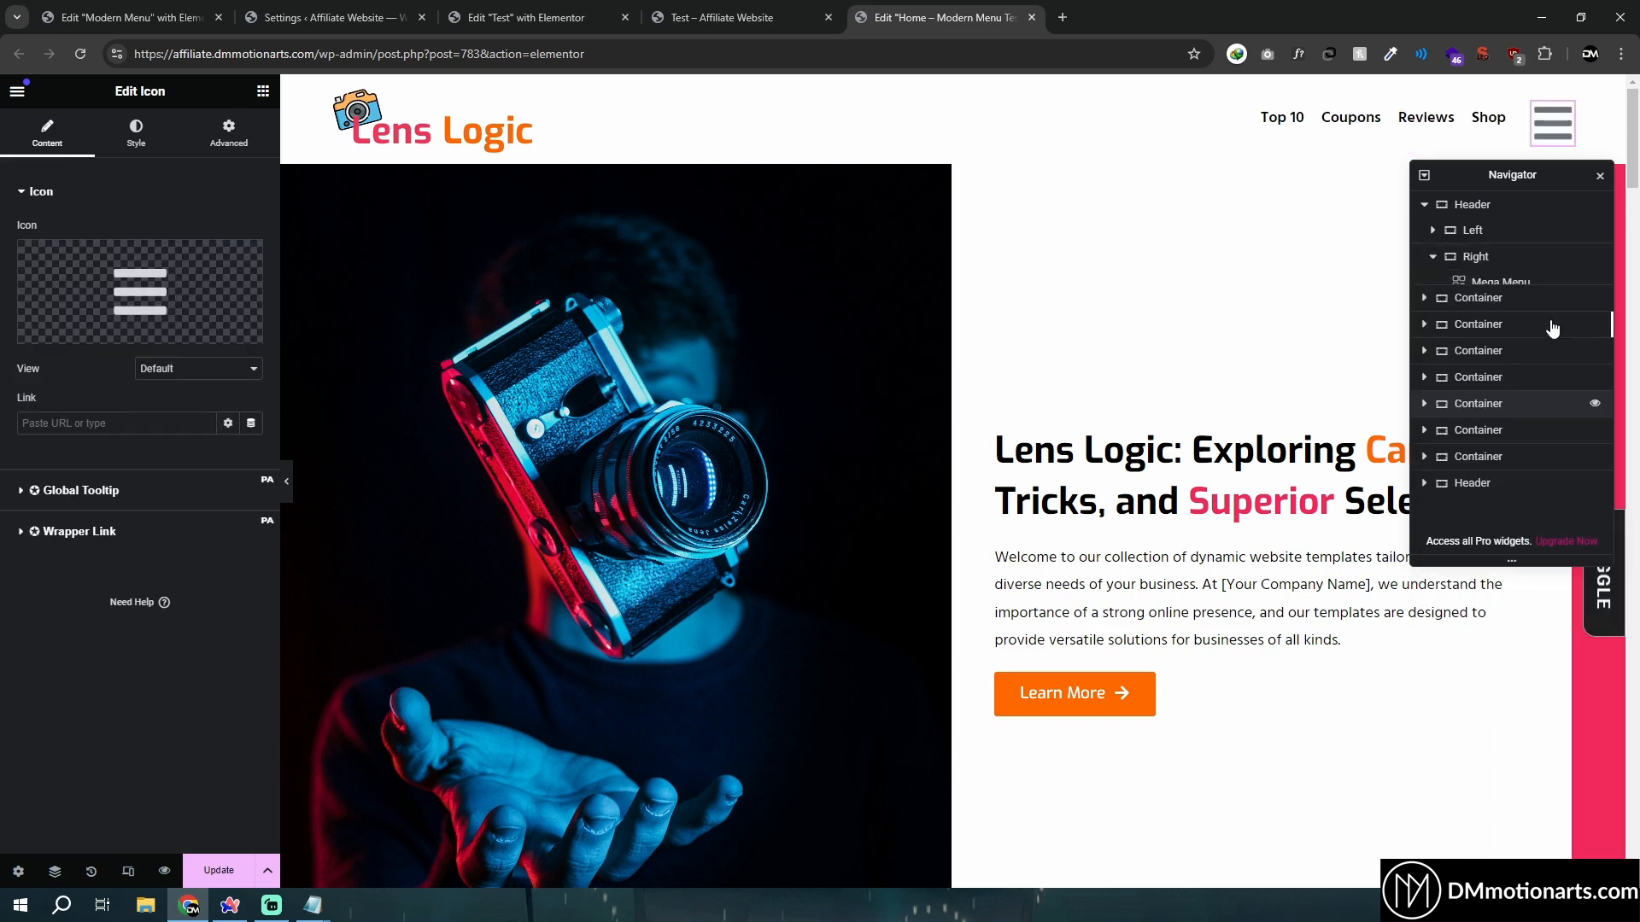
left_click(228, 132)
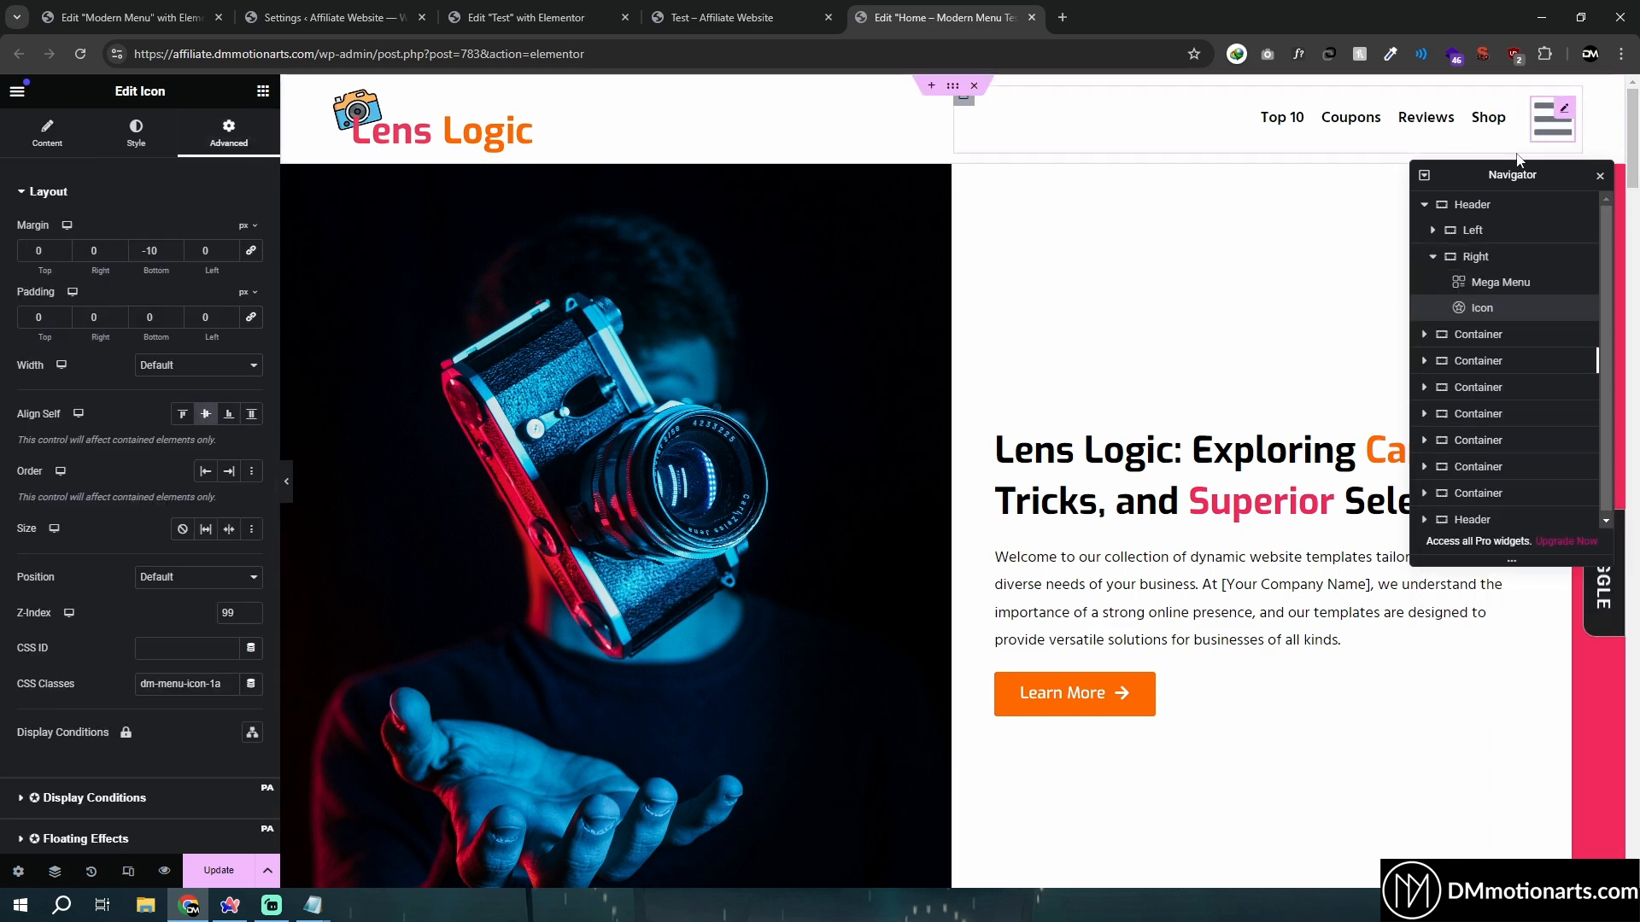
Copy the Menu Full container from the Test page editor and paste it into the Home page's Right header container
left_click(1469, 255)
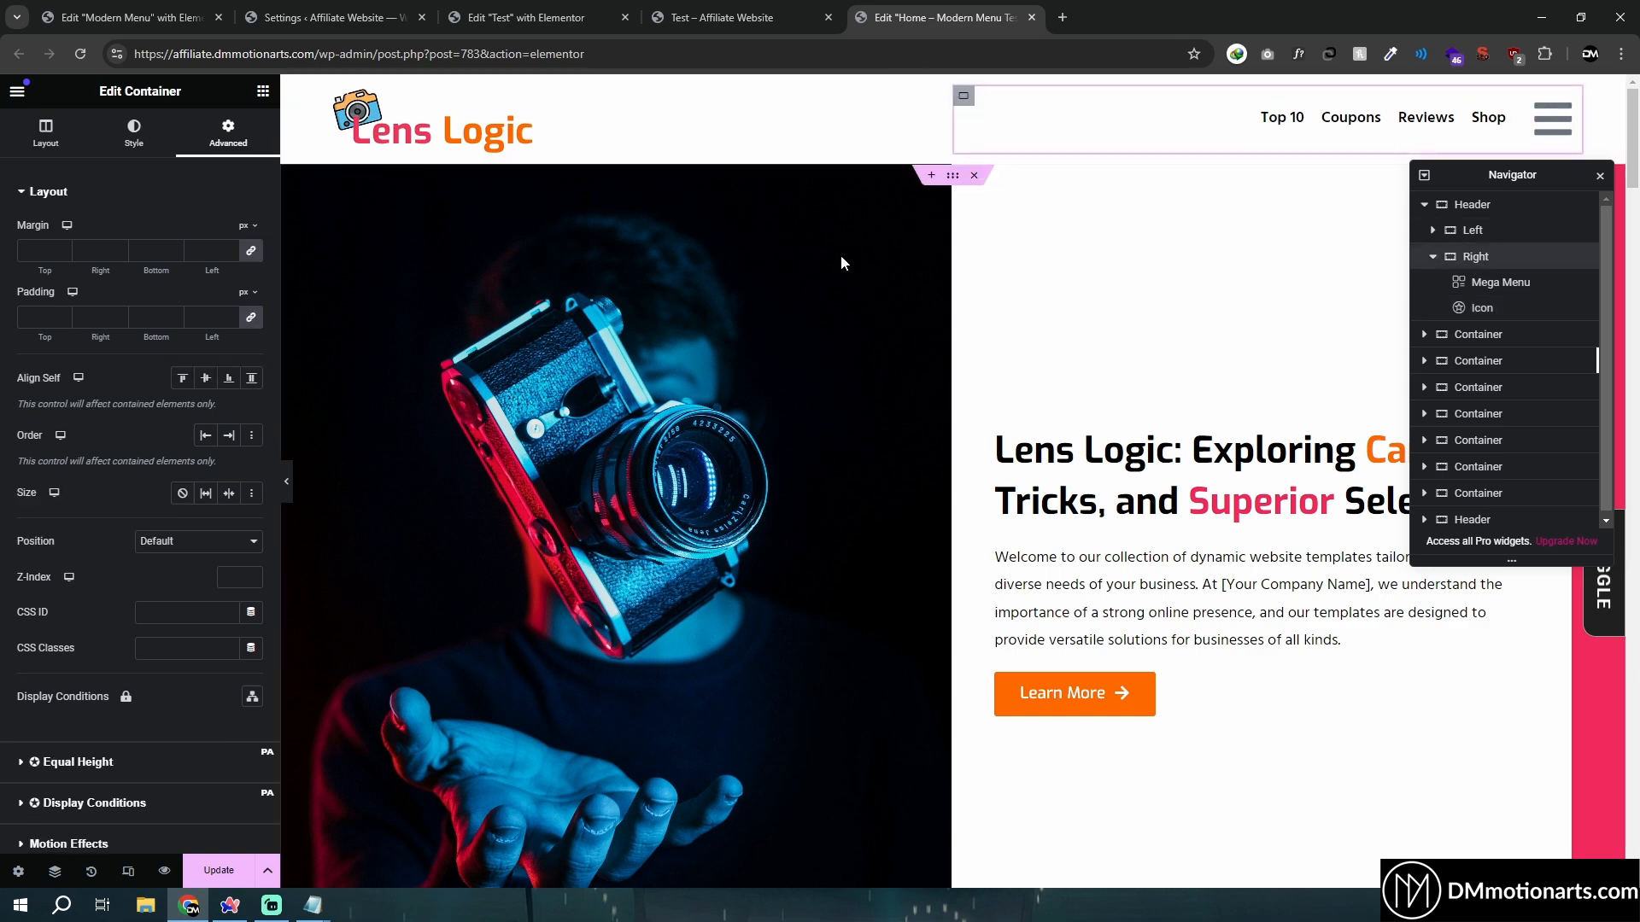
left_click(525, 17)
left_click(1294, 408)
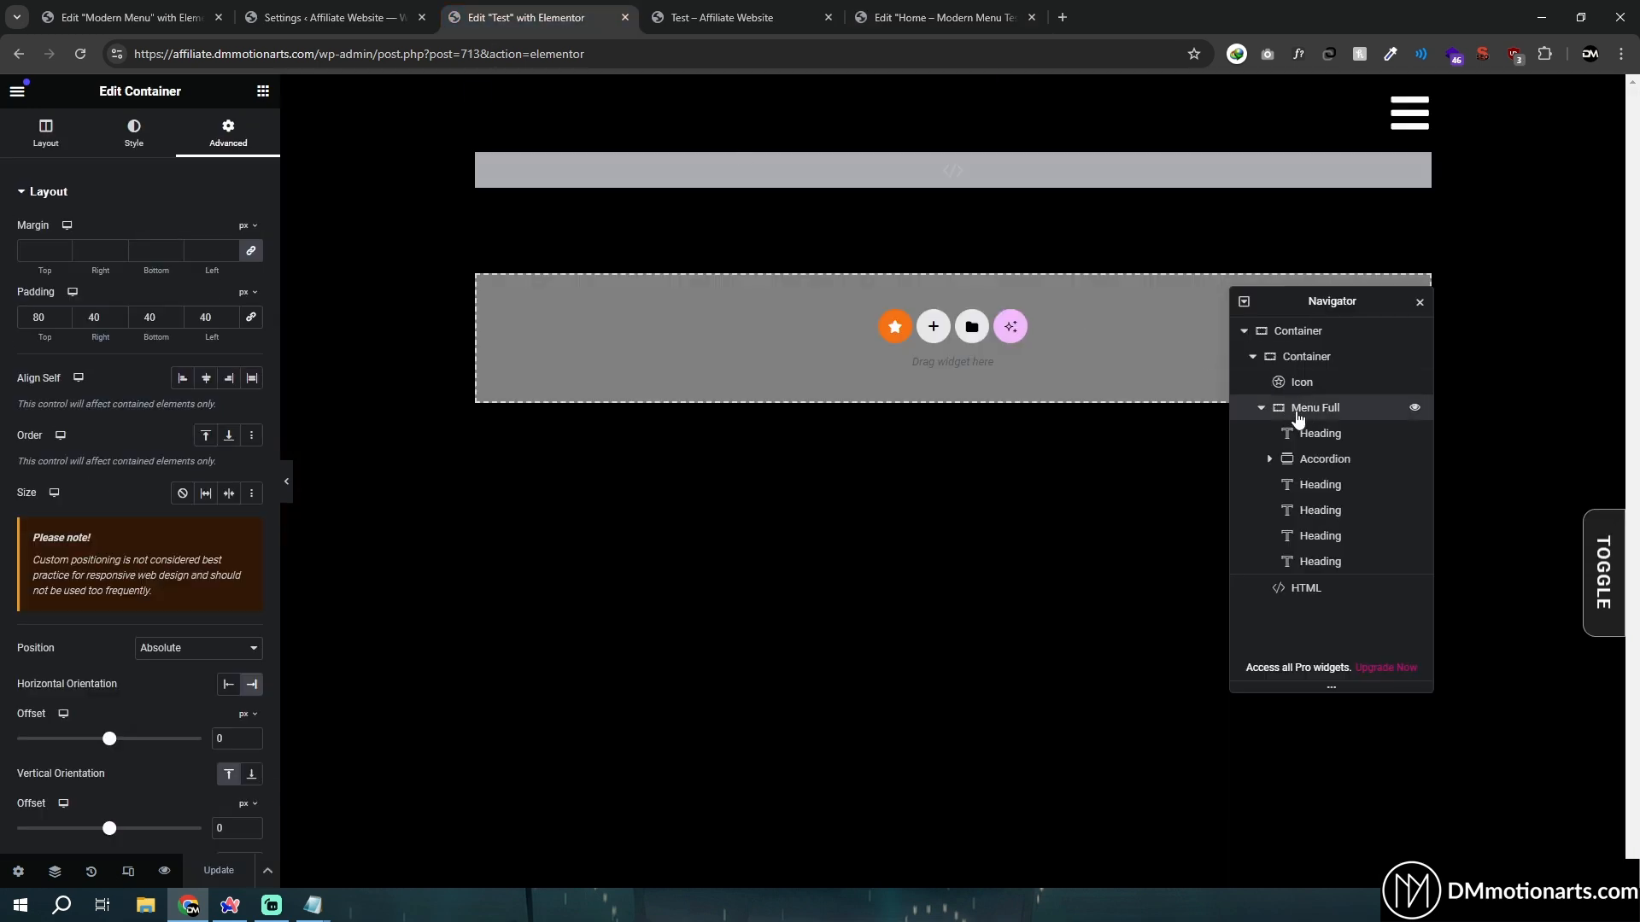
right_click(1300, 410)
left_click(1356, 272)
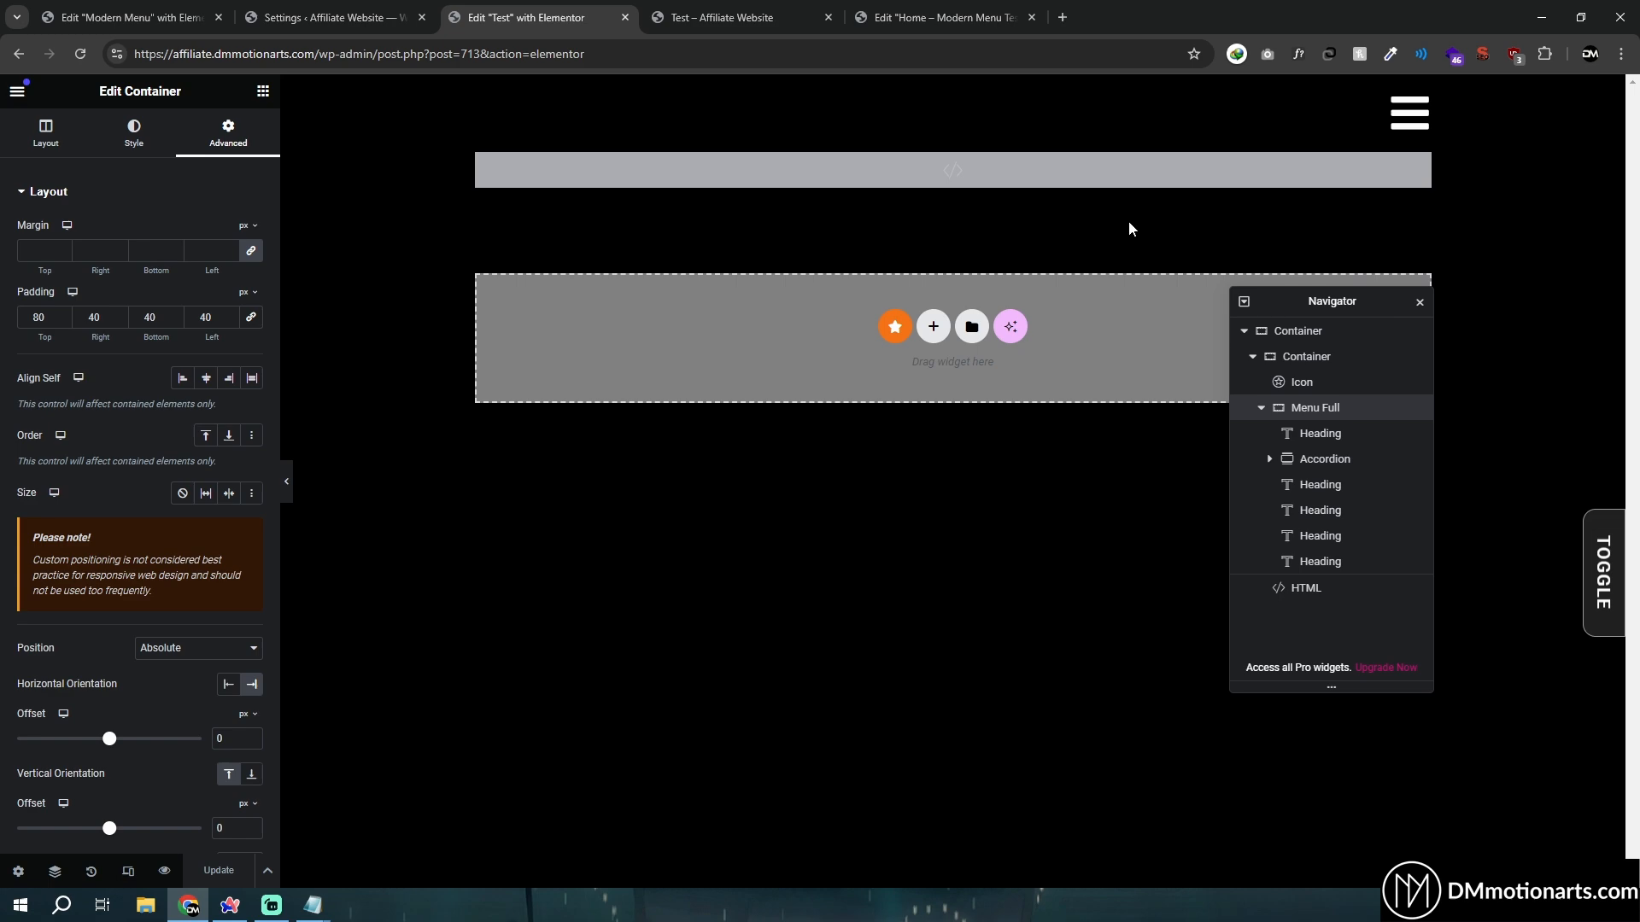
left_click(940, 17)
right_click(1477, 259)
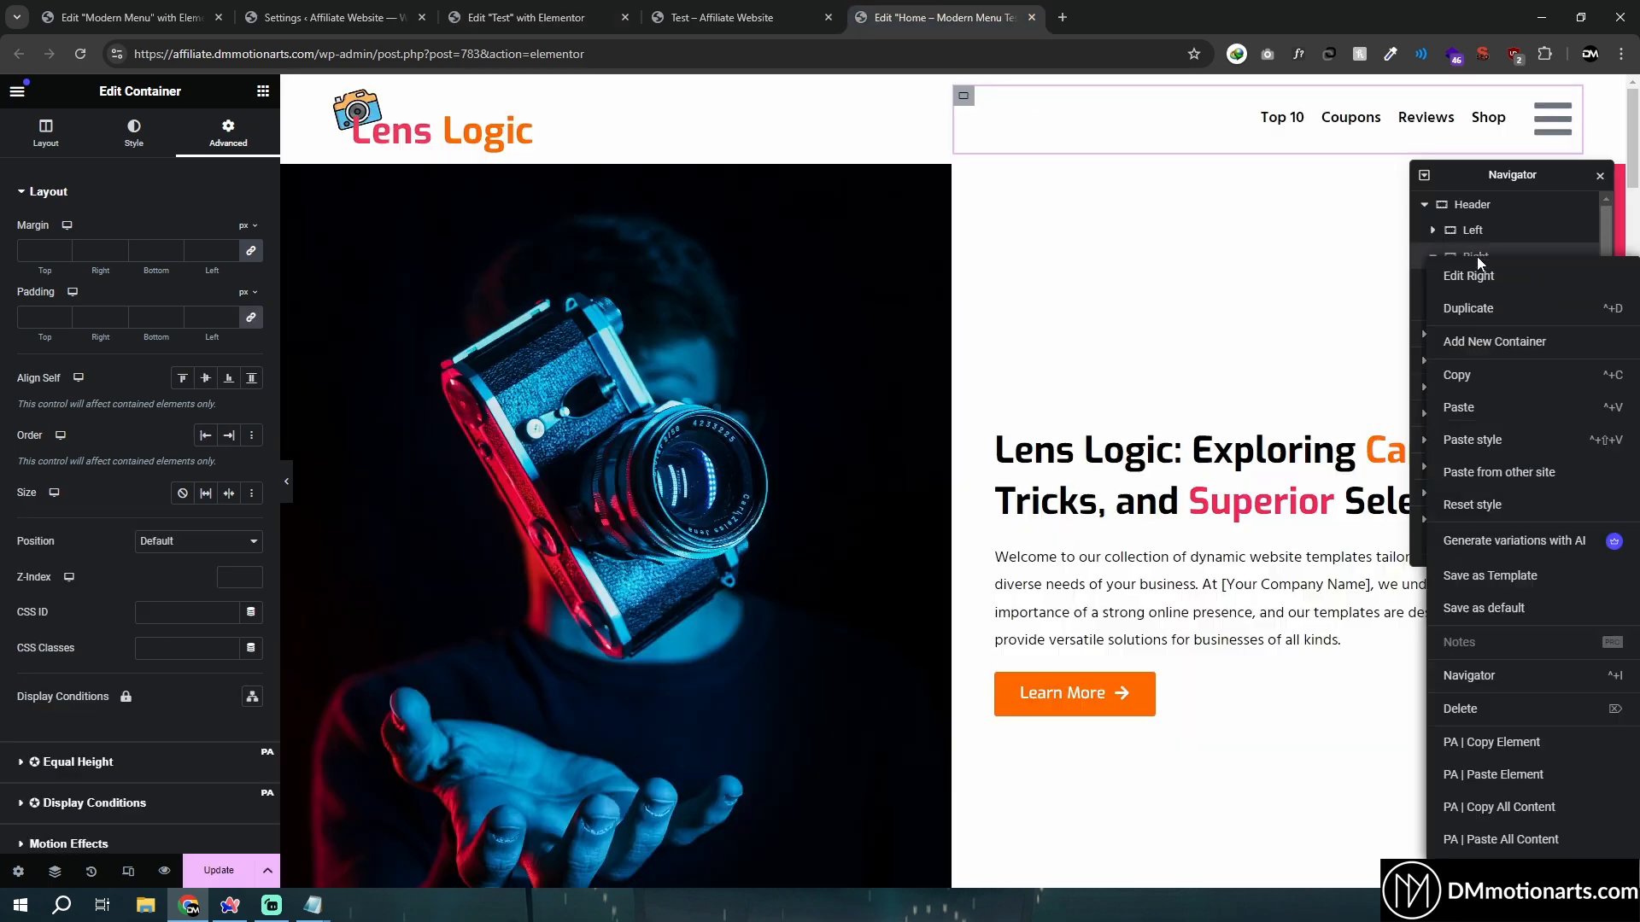
left_click(1459, 405)
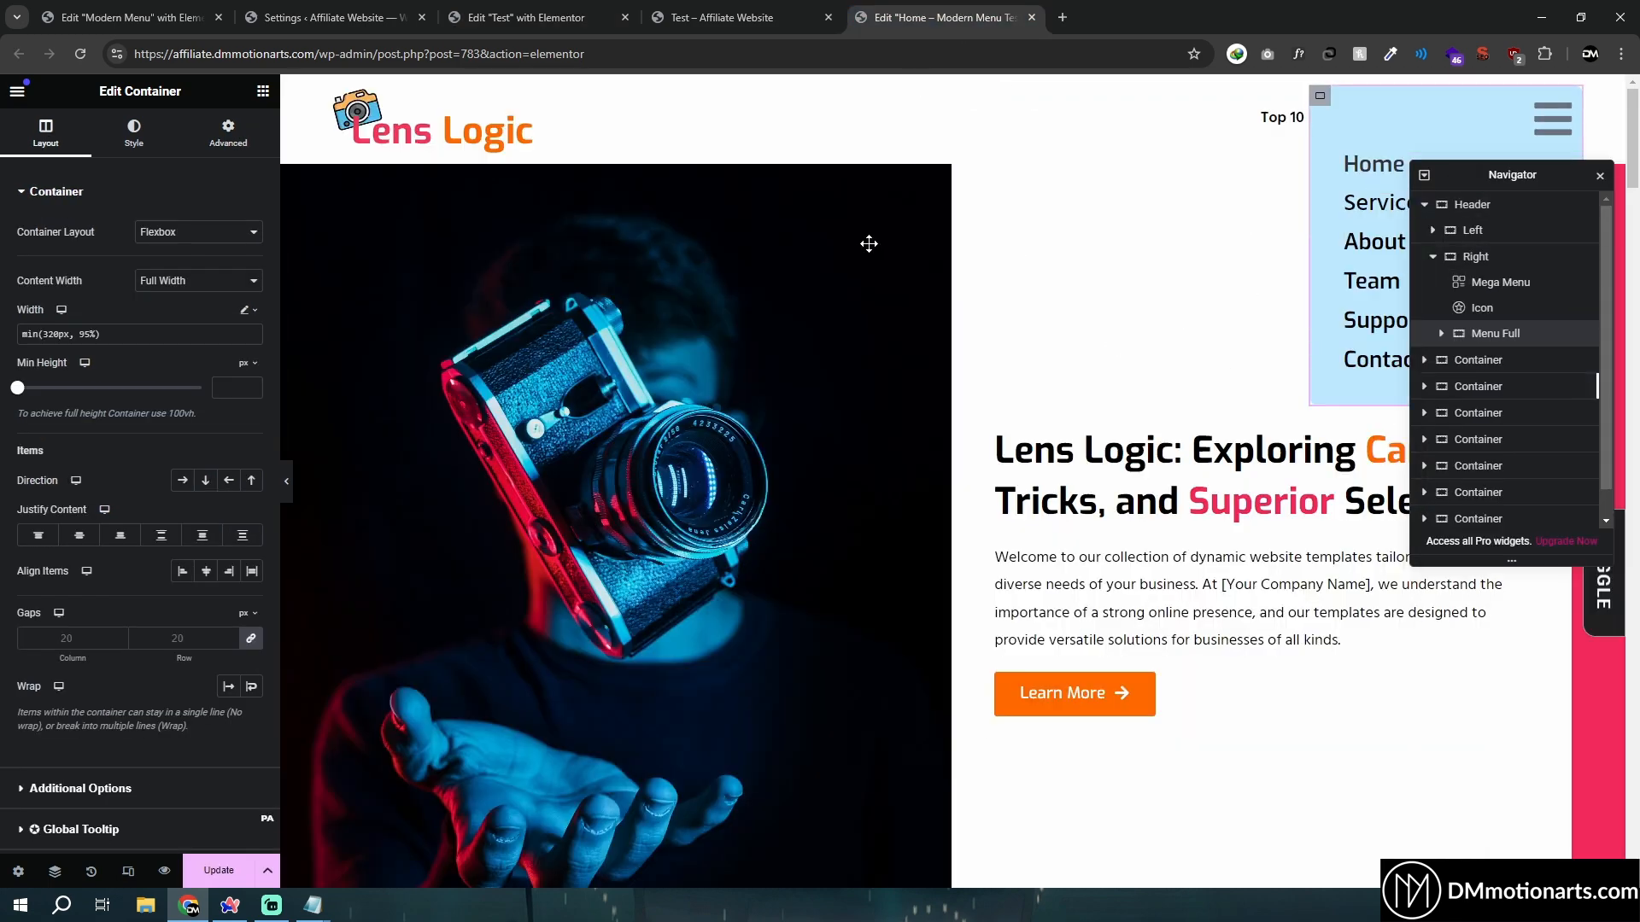
left_click_drag(1528, 176, 891, 229)
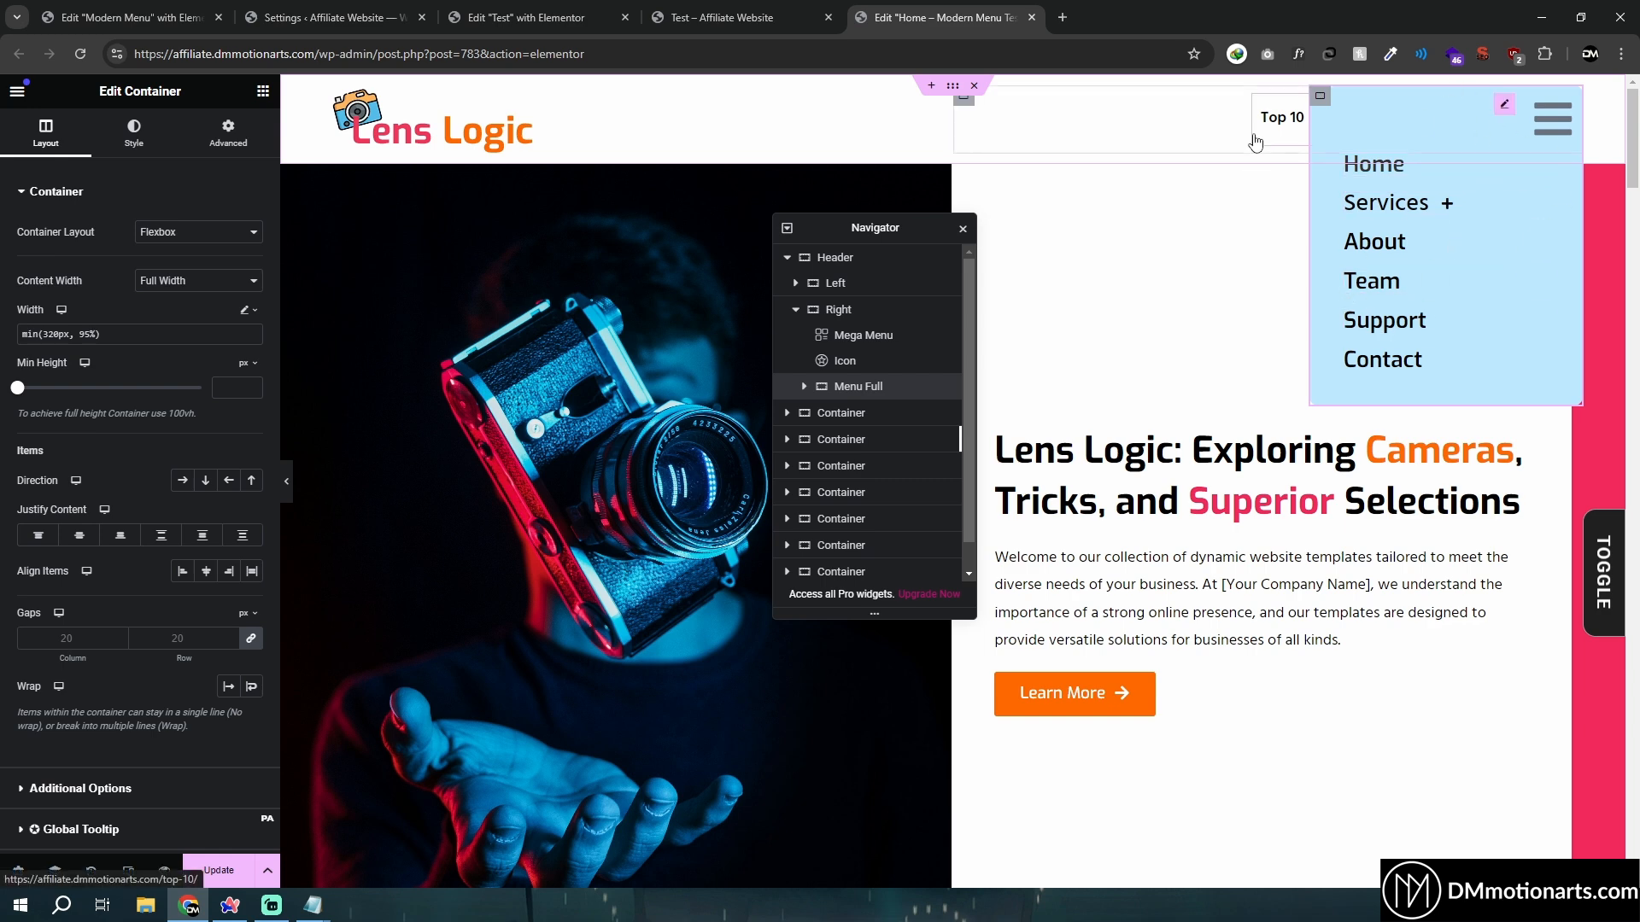
Copy the HTML widget with the GSAP code from the Test page editor and paste it into the Home page's Right header container
left_click(717, 17)
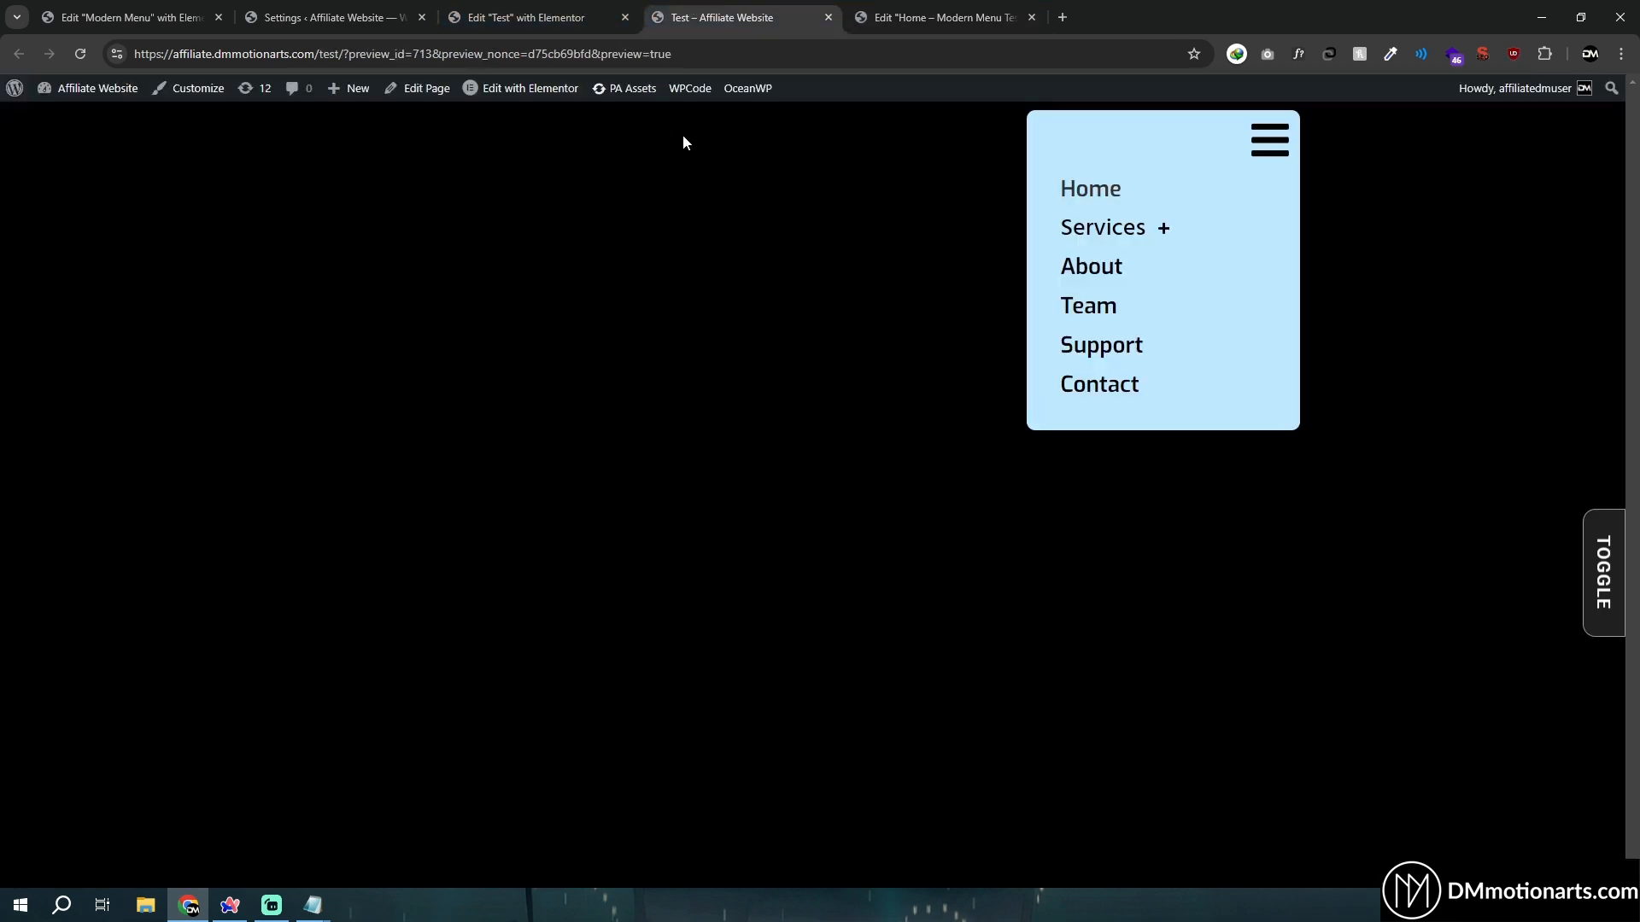
left_click(560, 19)
left_click(1302, 587)
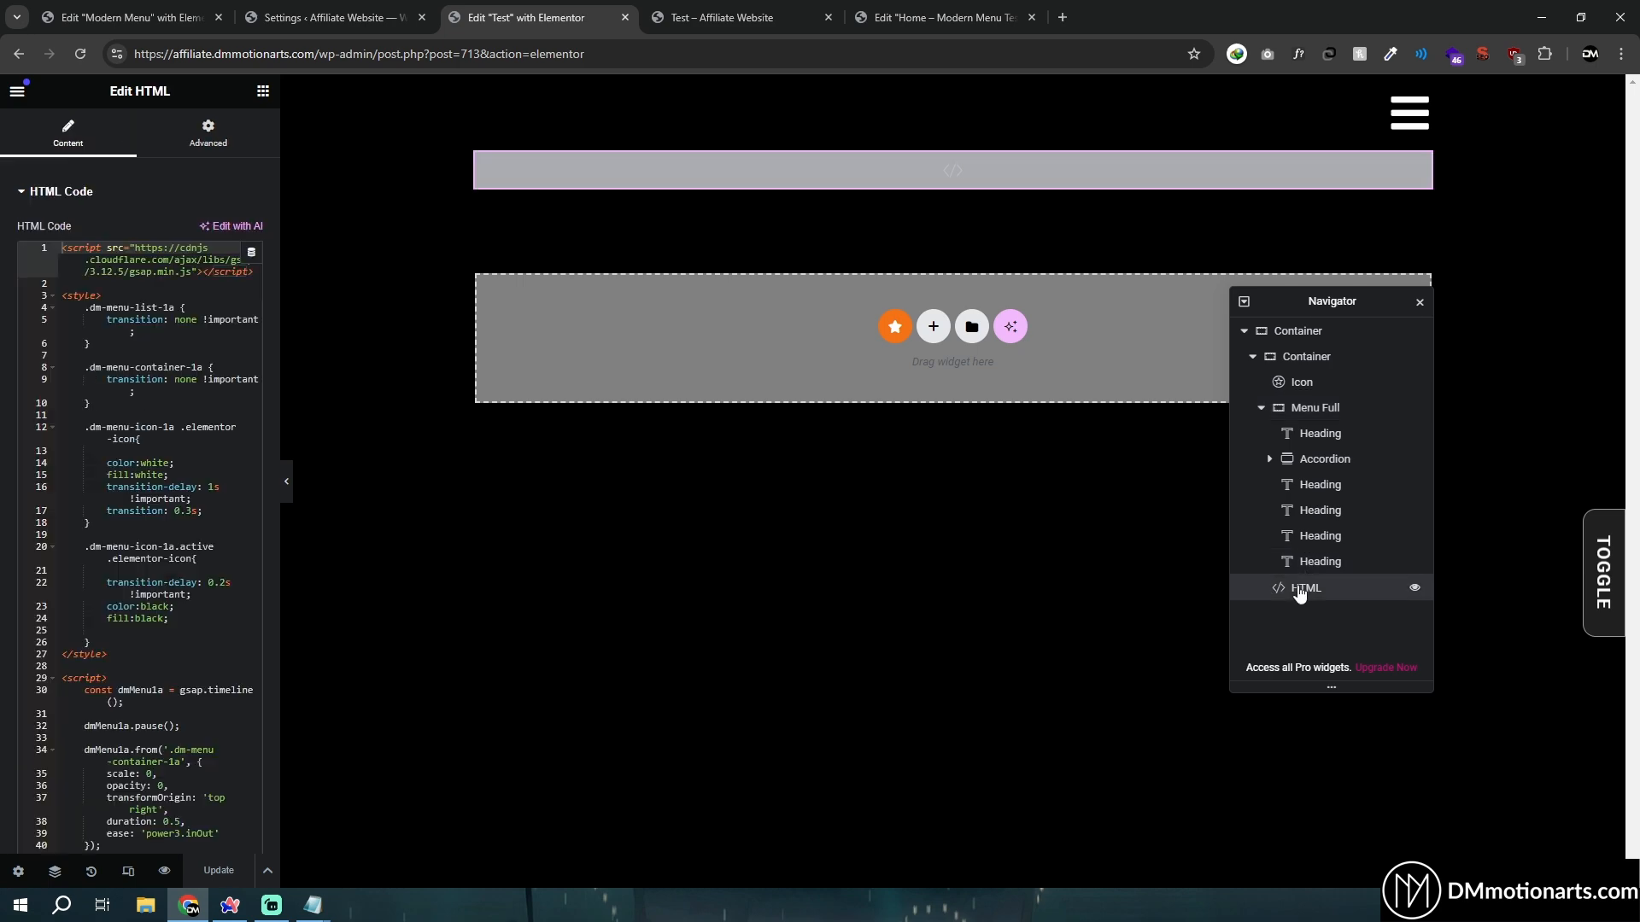
right_click(1300, 588)
left_click(1327, 316)
left_click(881, 8)
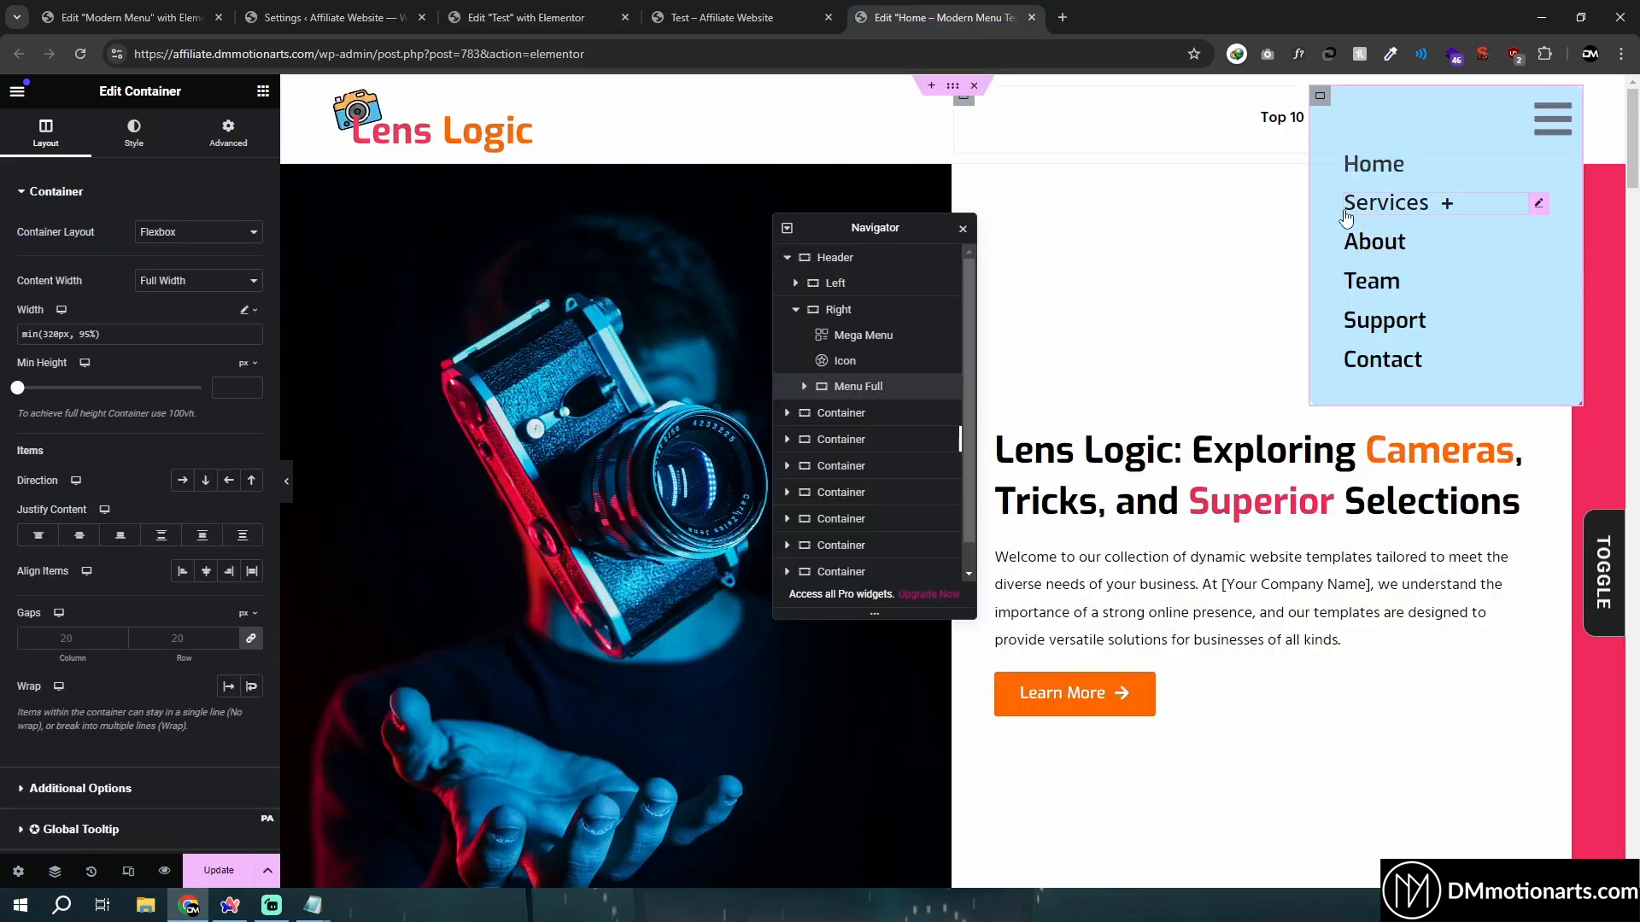
left_click(787, 8)
left_click(940, 17)
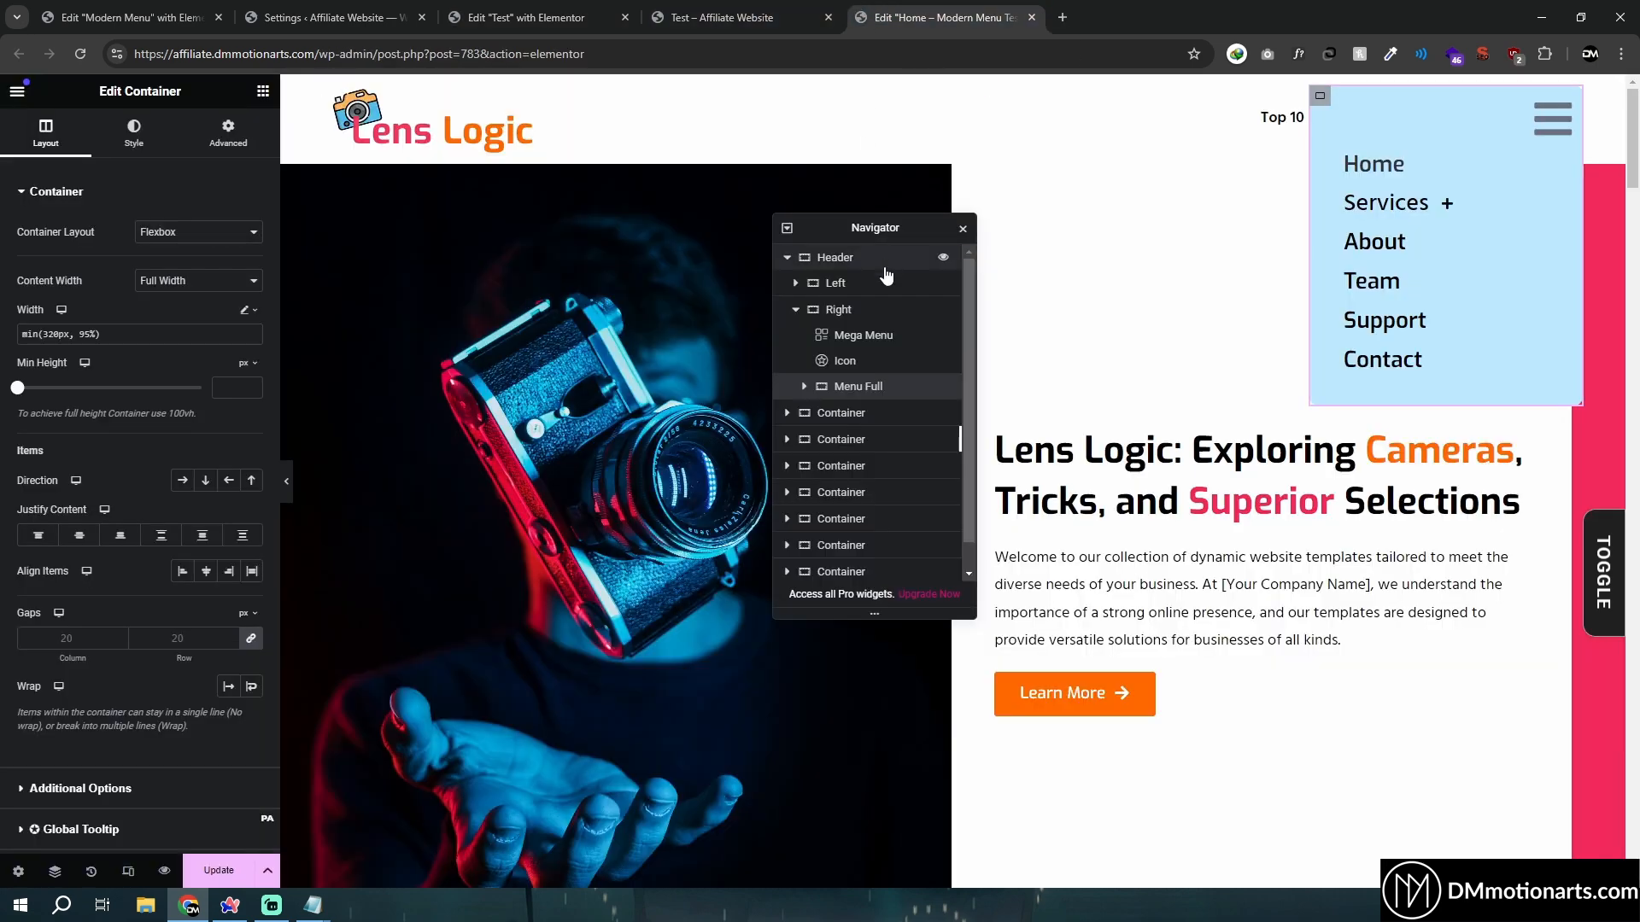
right_click(833, 309)
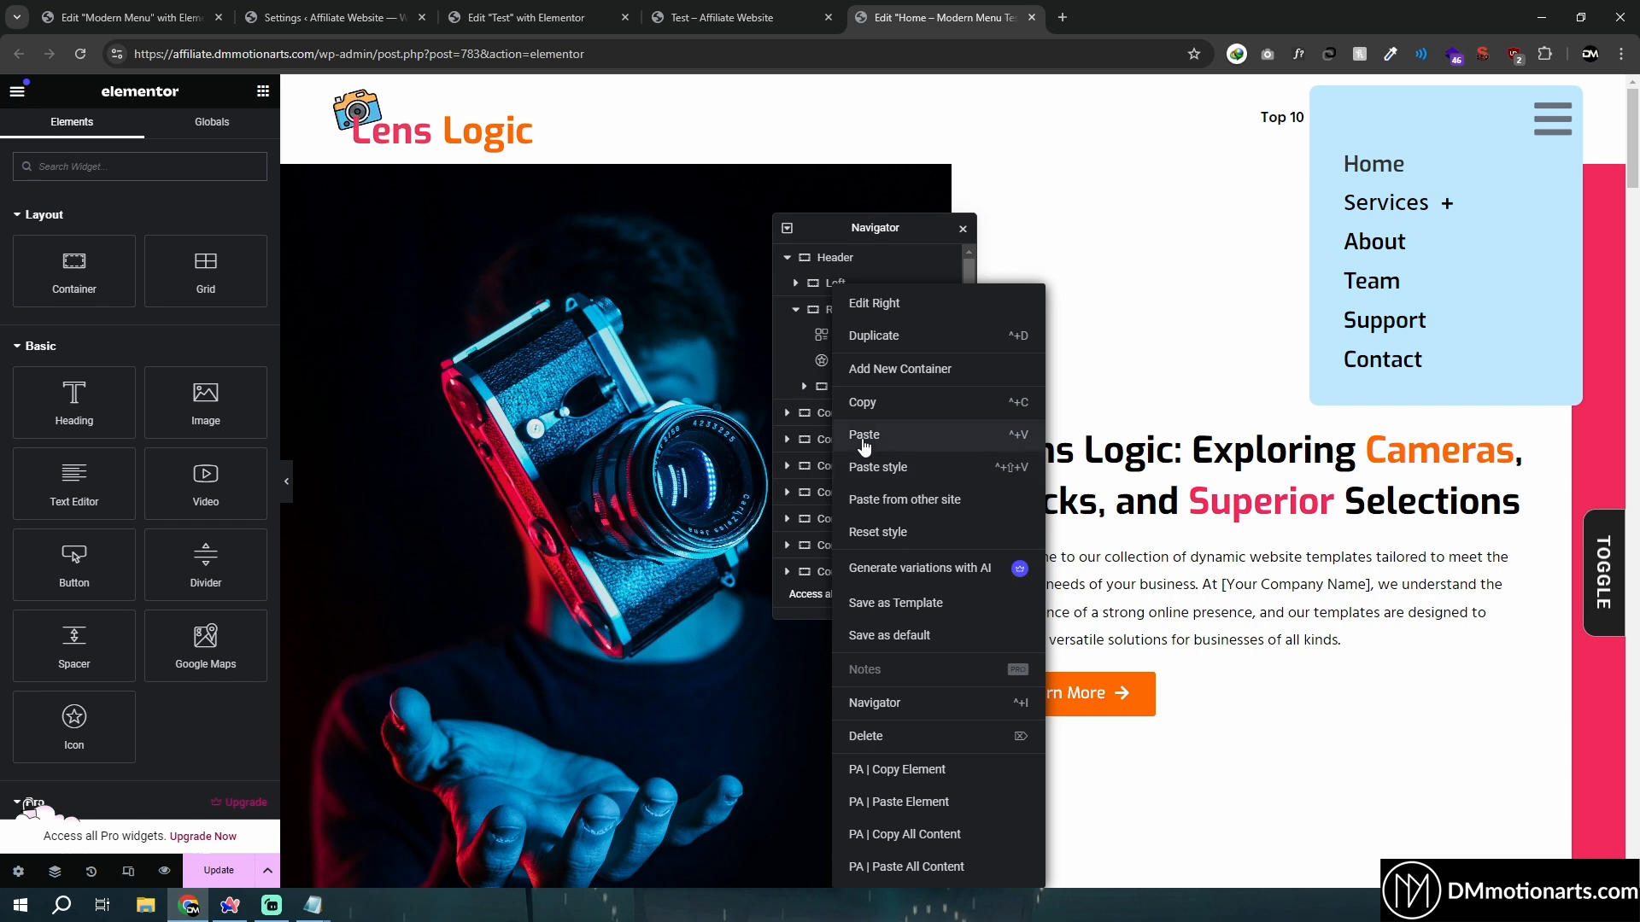
left_click(864, 436)
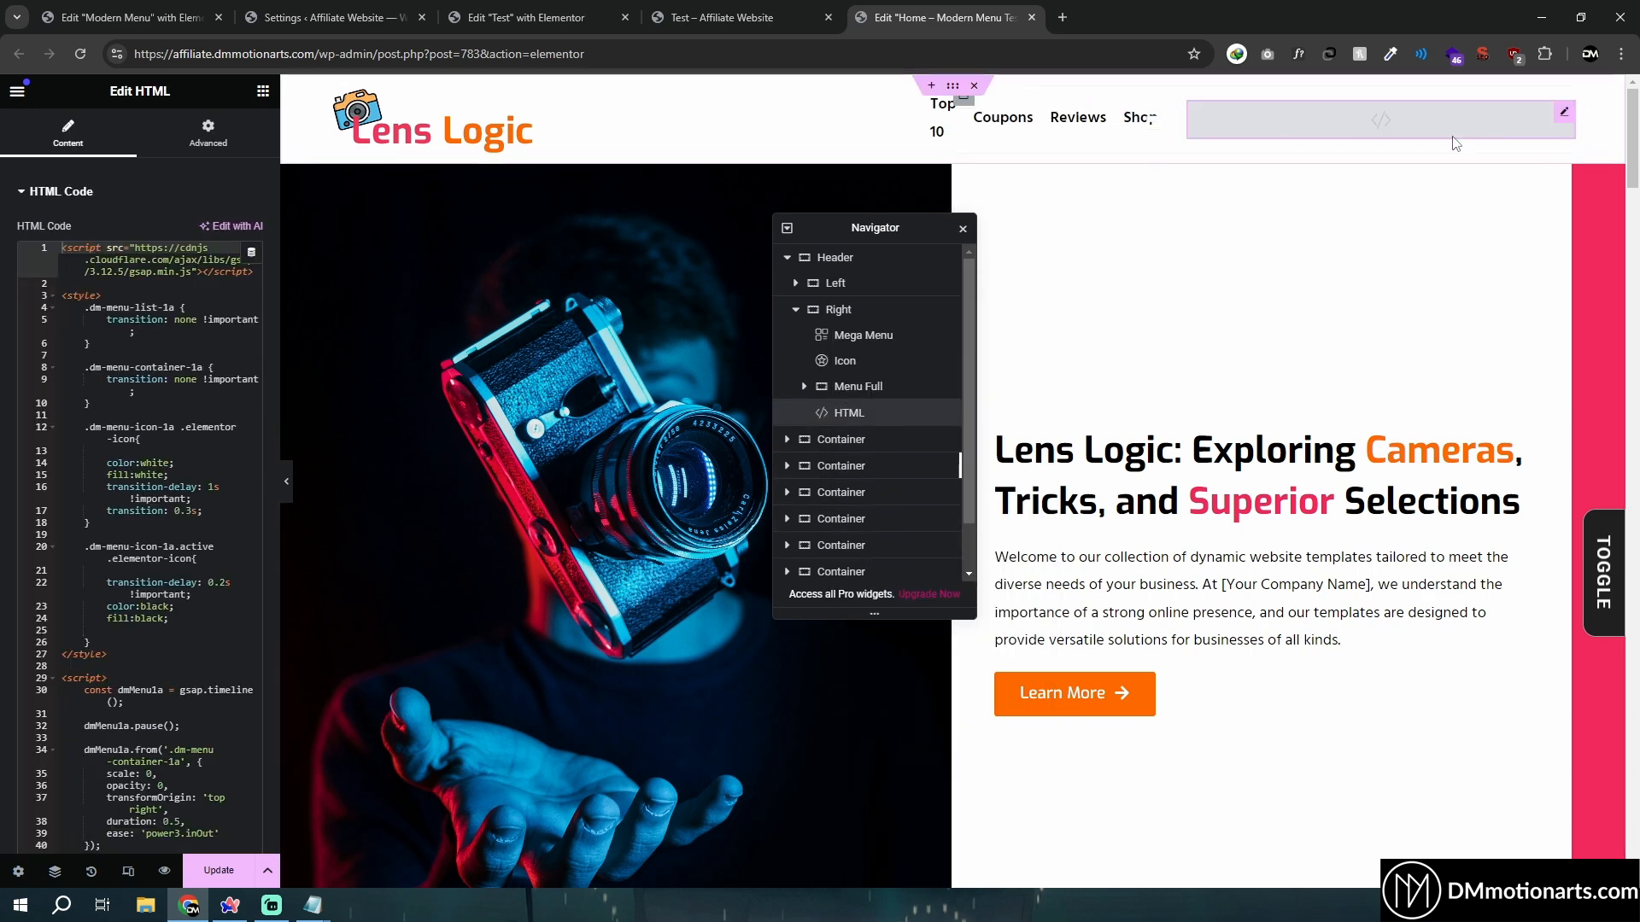
Hide the pasted HTML widget in the editor structure and check its Responsive visibility options
left_click(944, 415)
left_click(943, 414)
left_click(944, 414)
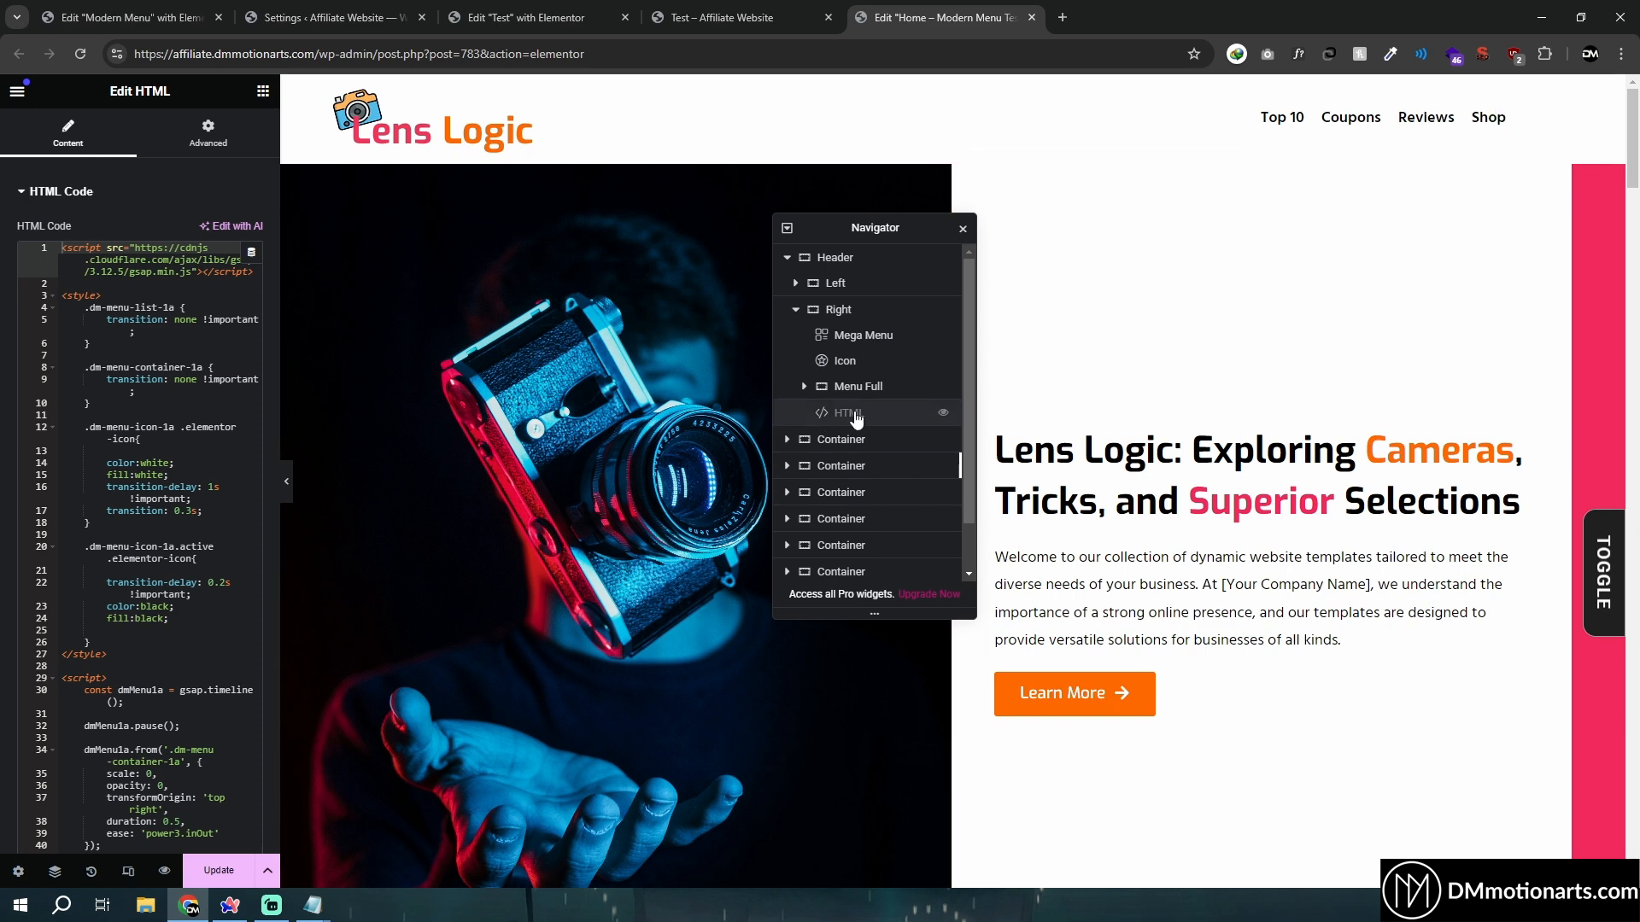
left_click(208, 135)
scroll(60, 555, "down", 5)
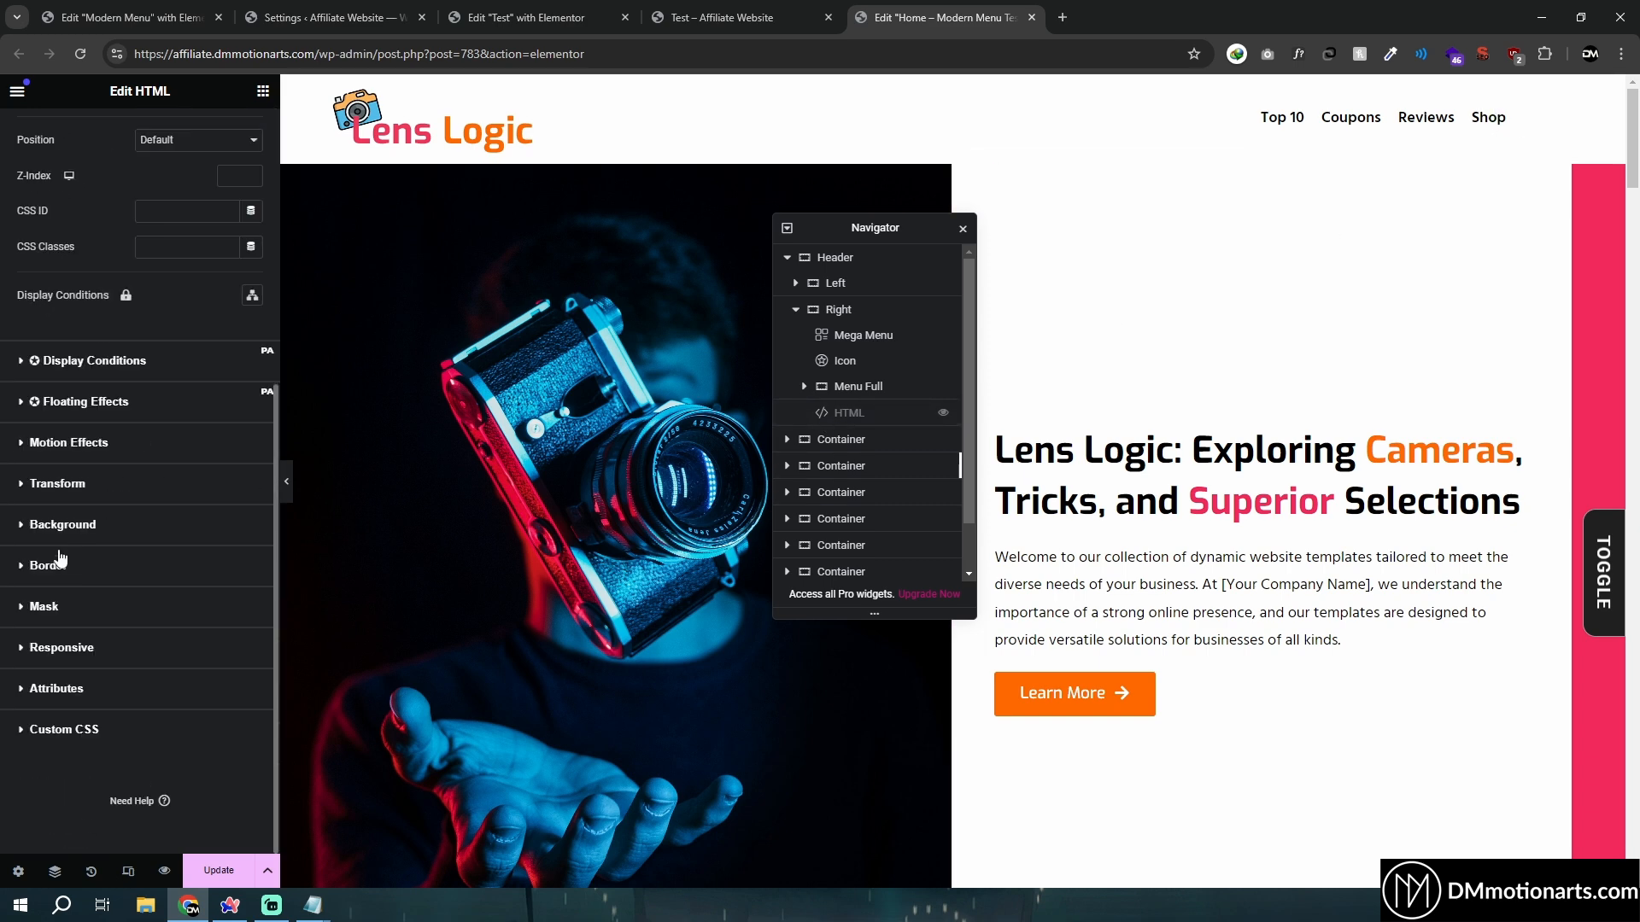
left_click(51, 651)
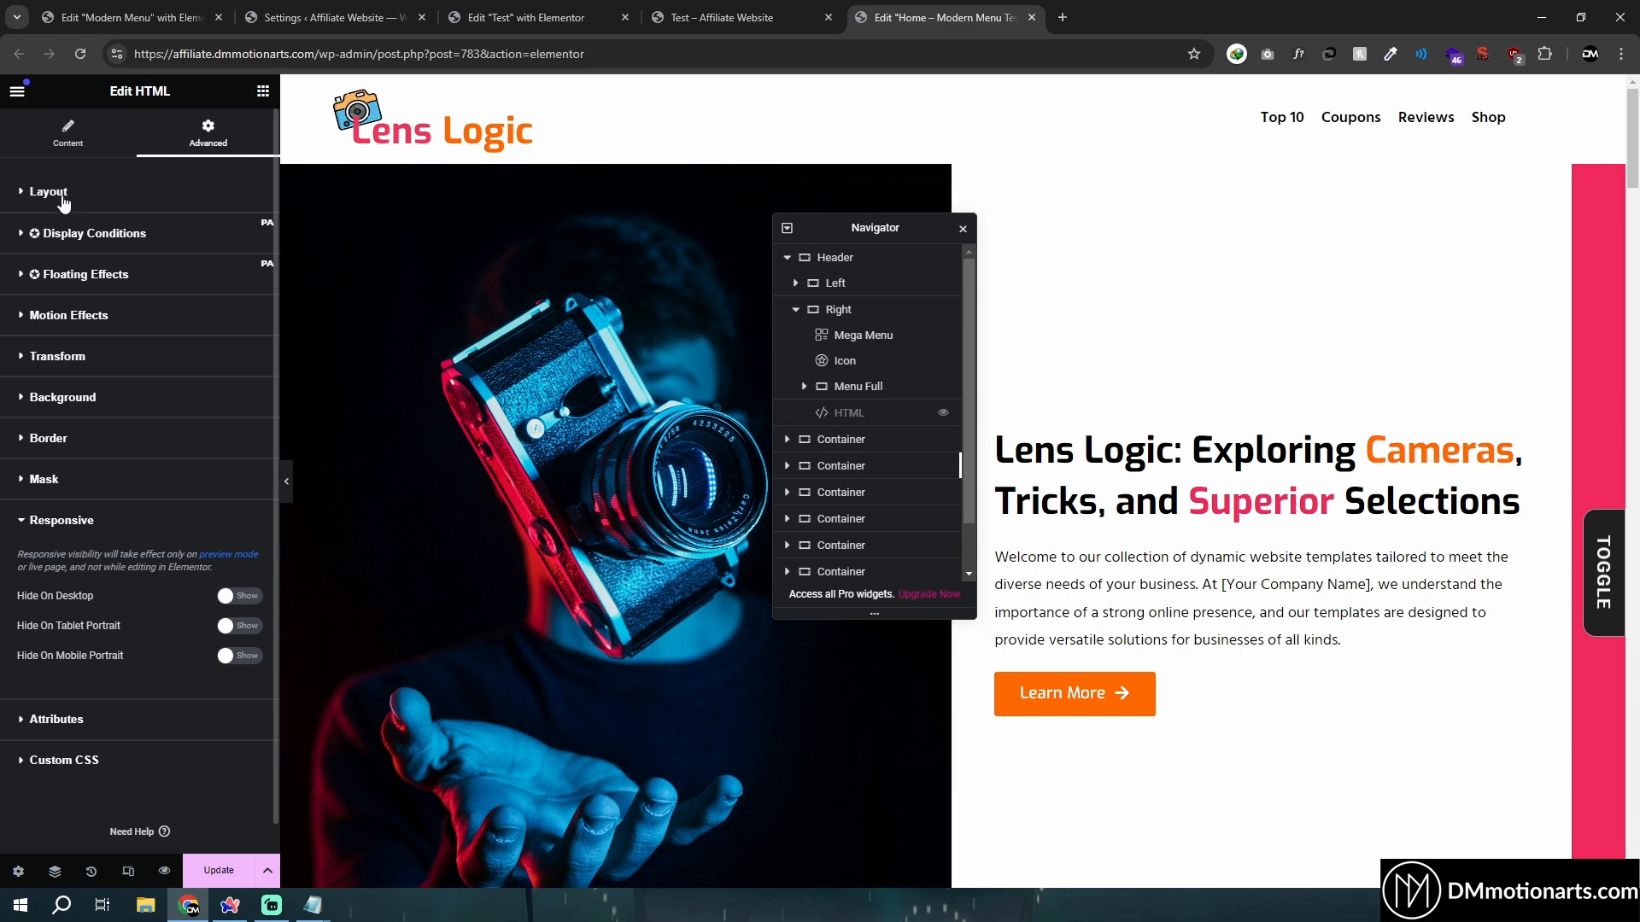
left_click(63, 139)
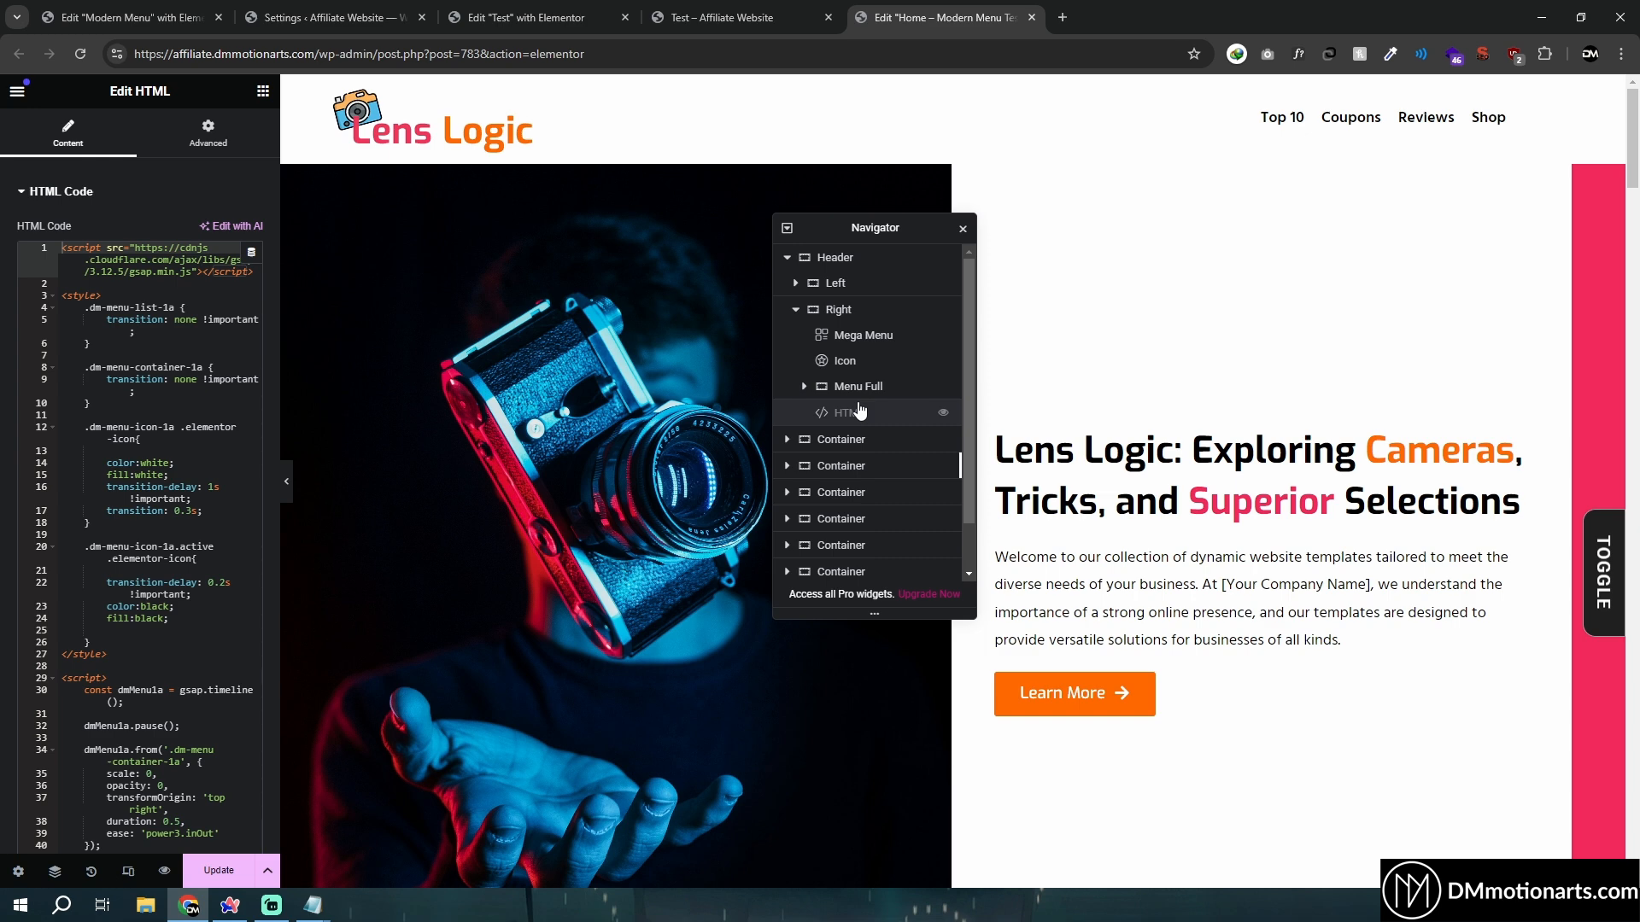
Update the Home page, preview it and test opening and closing the header's hamburger menu
left_click(218, 870)
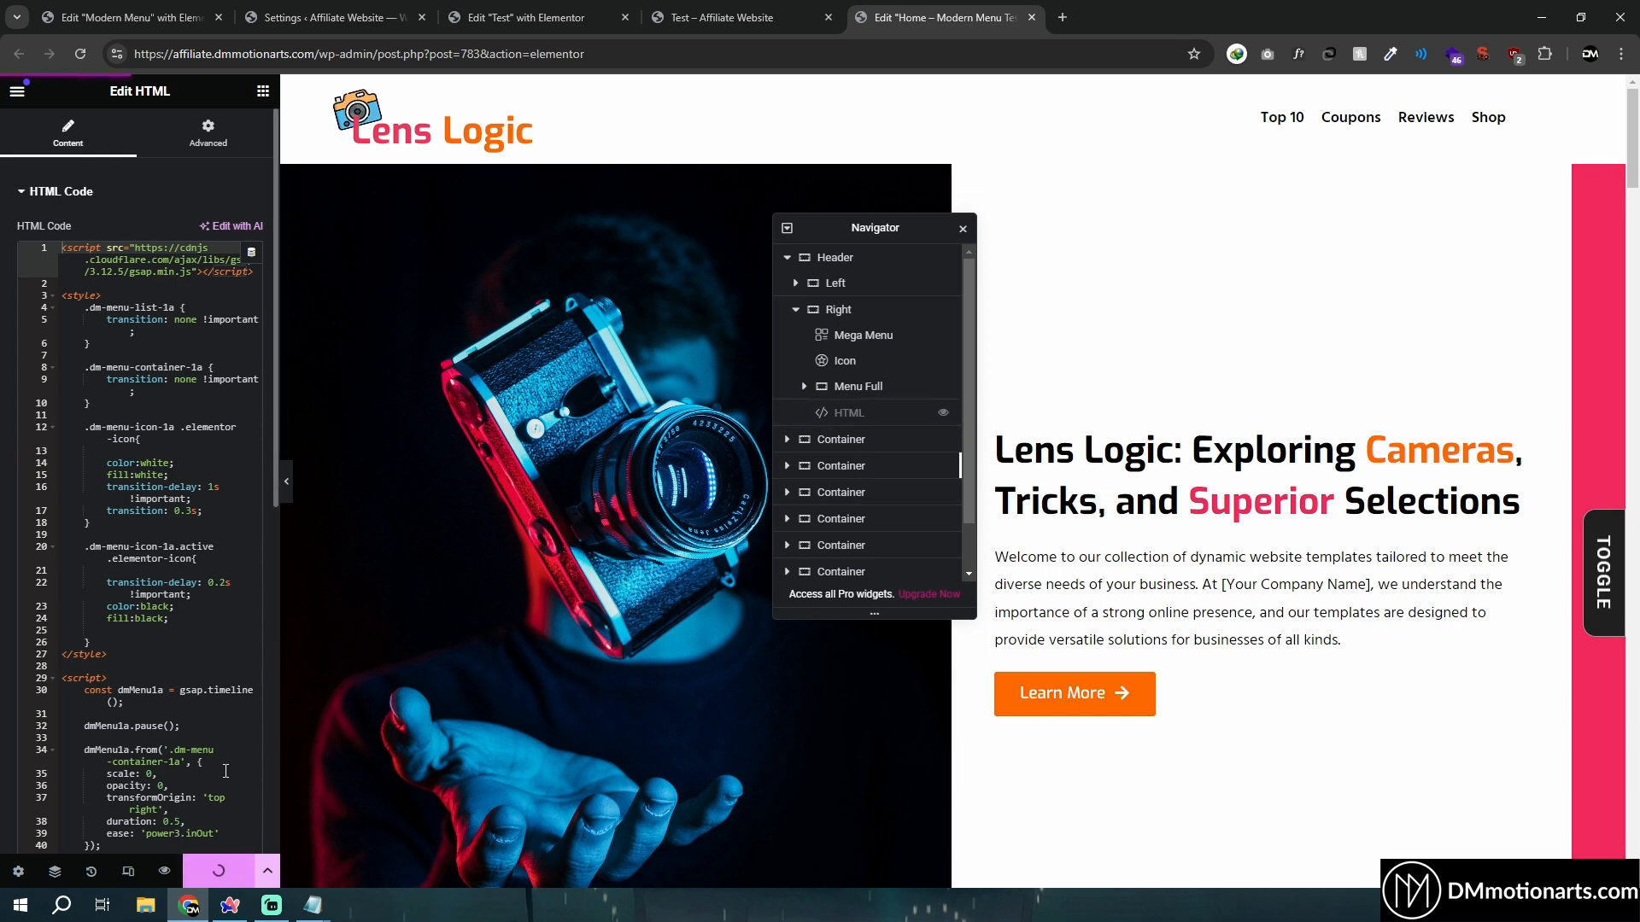
left_click(165, 875)
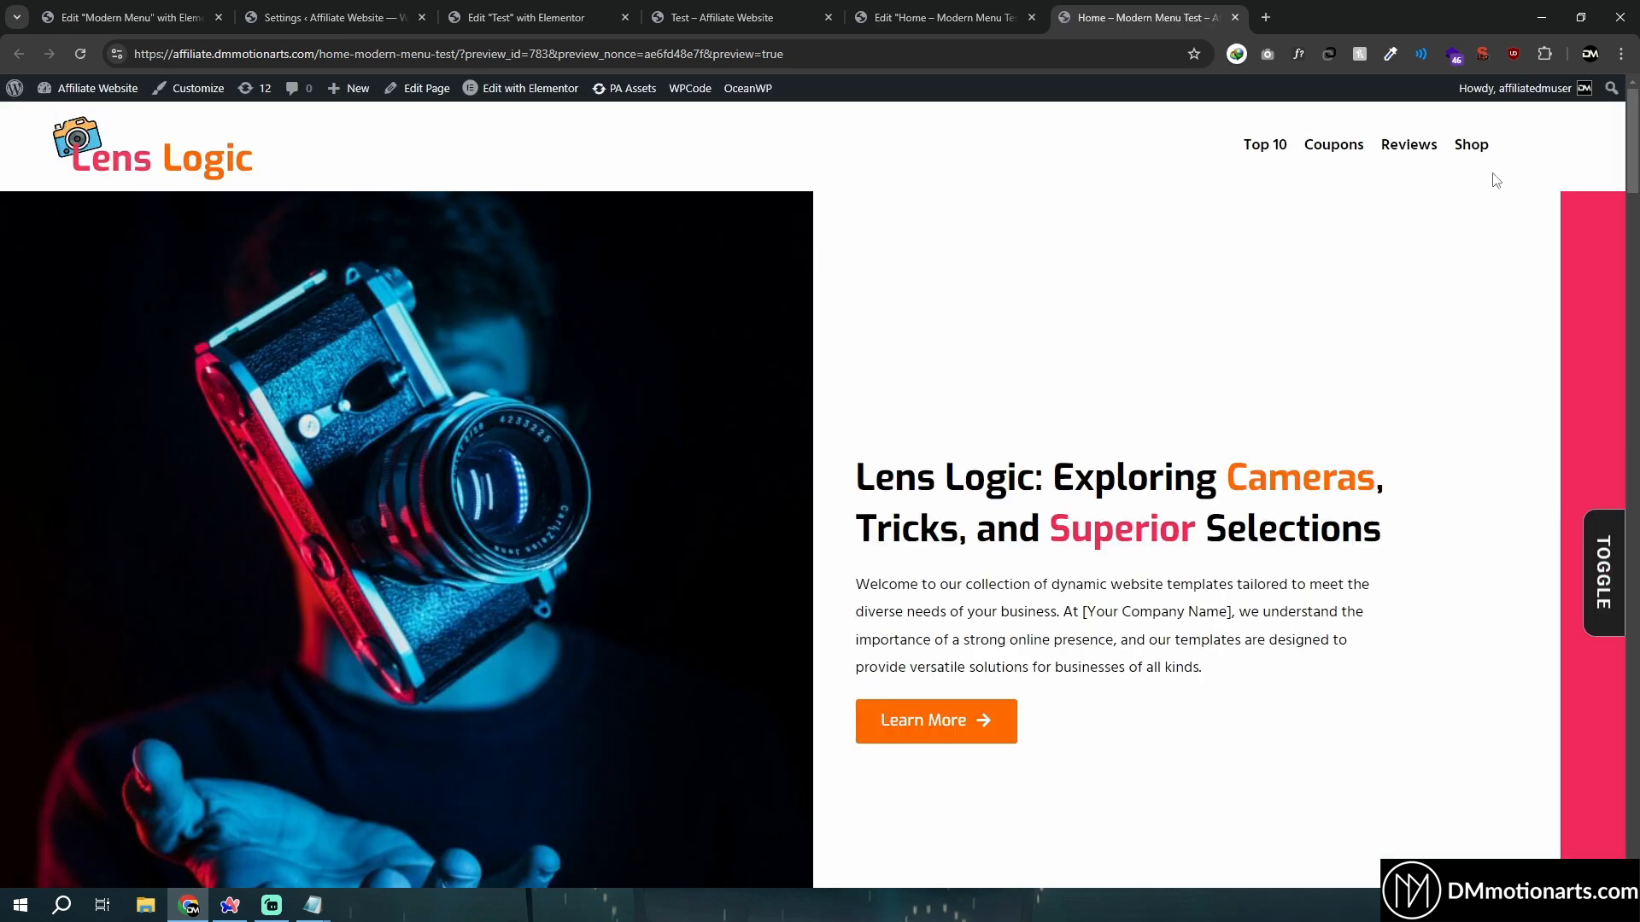
left_click(1536, 144)
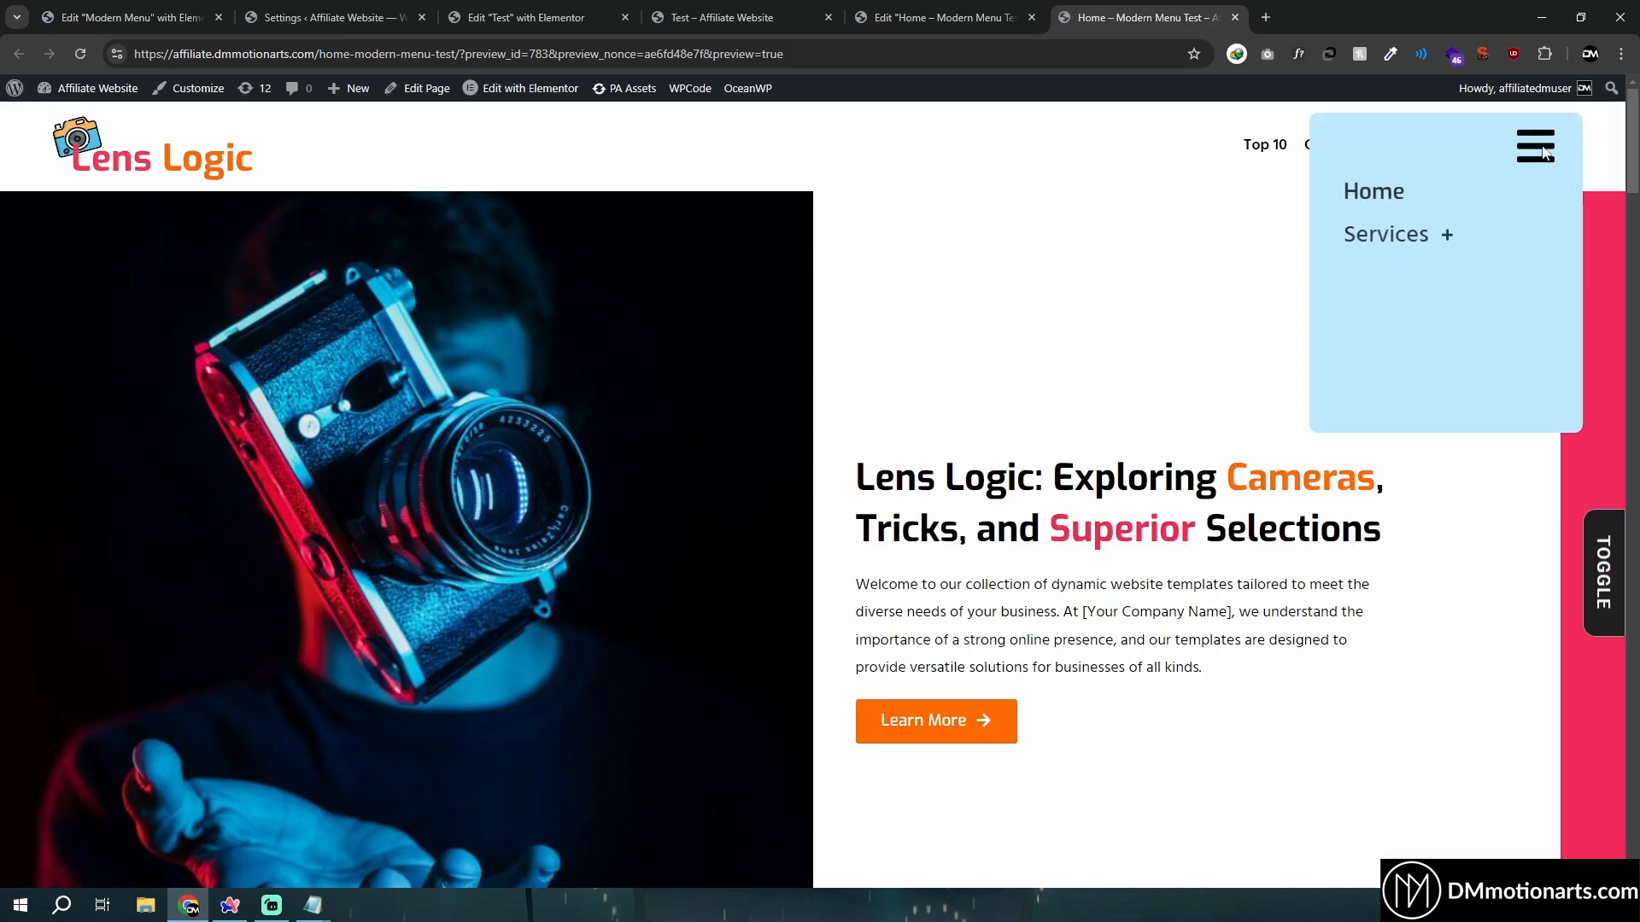
left_click(1441, 229)
left_click(1536, 145)
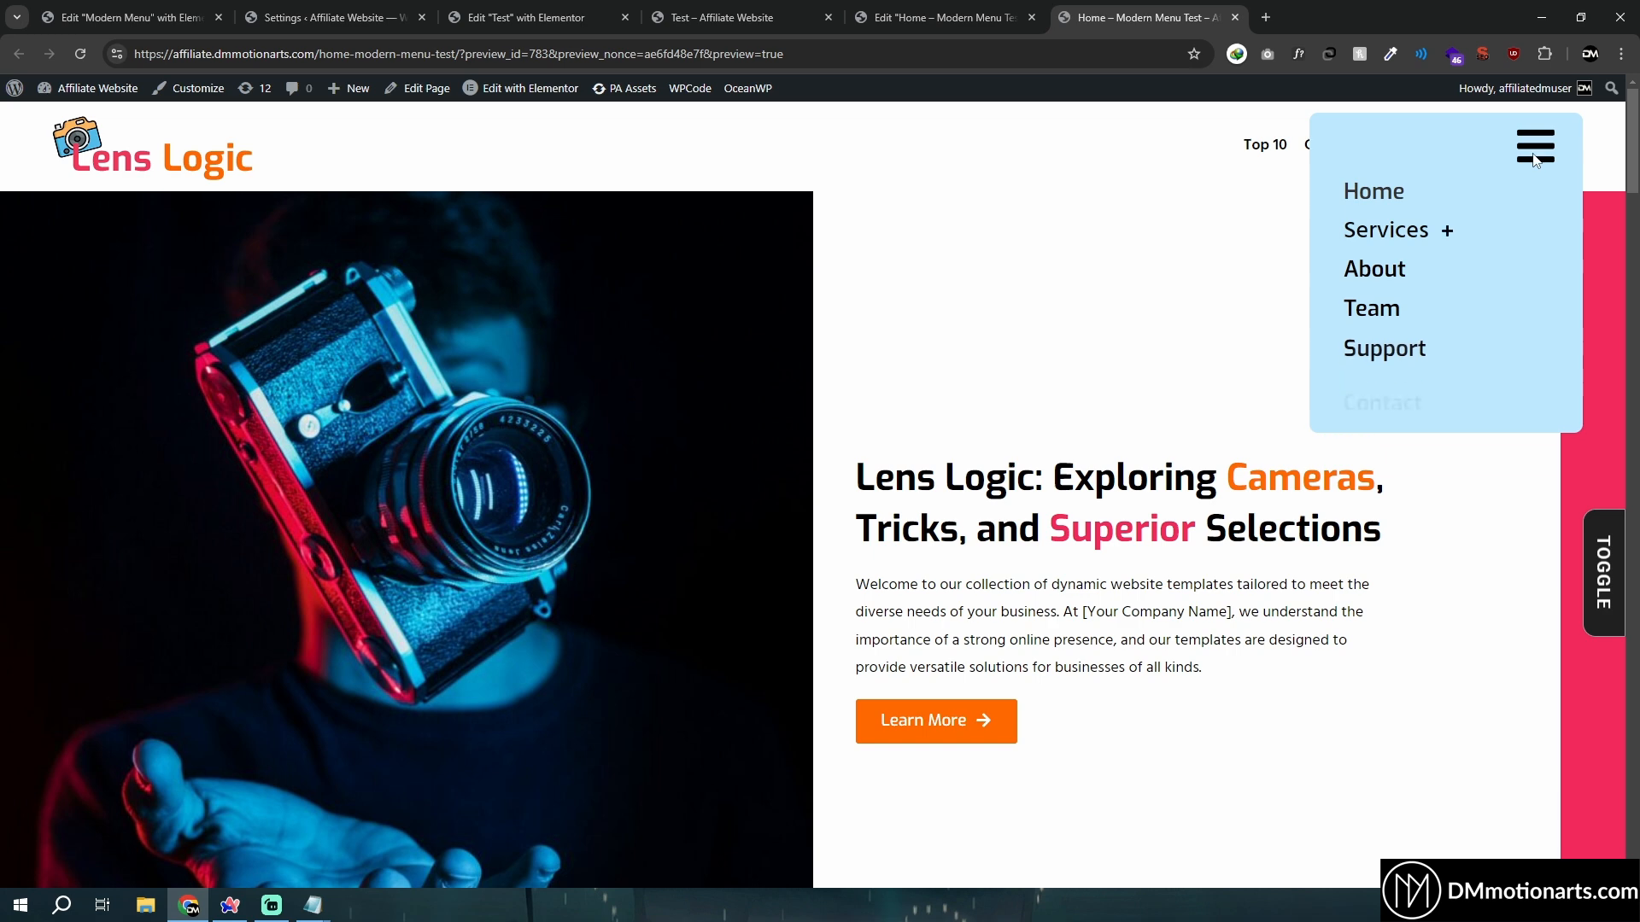
left_click(1534, 145)
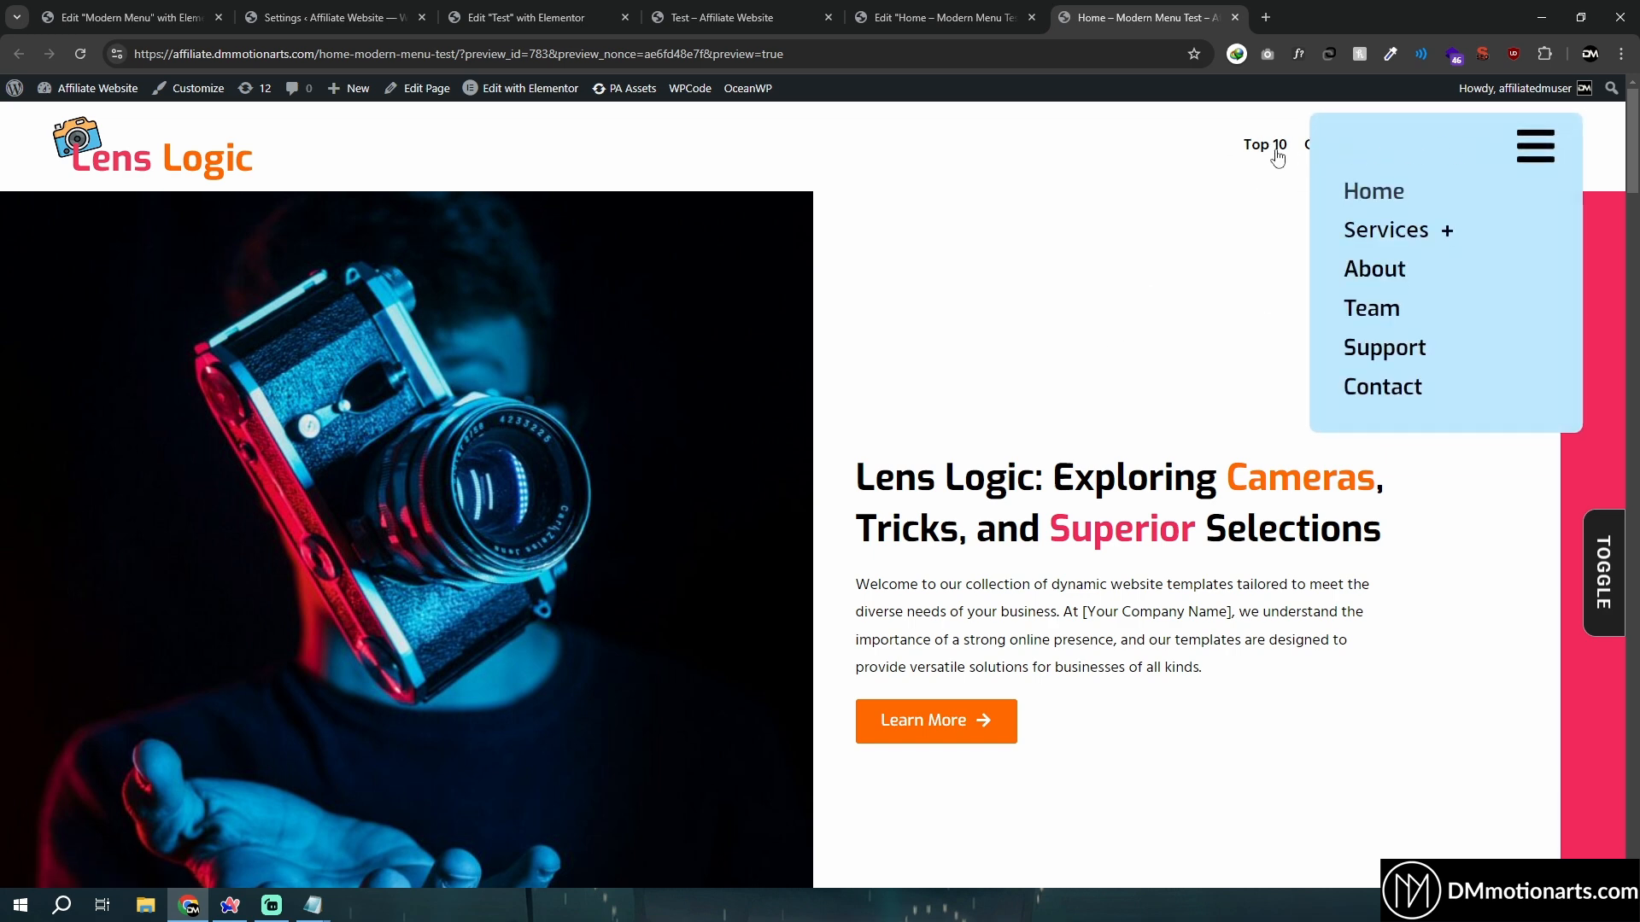
Give the Header container a classic background in light blue #C4E4FF and update the Home page
left_click(975, 10)
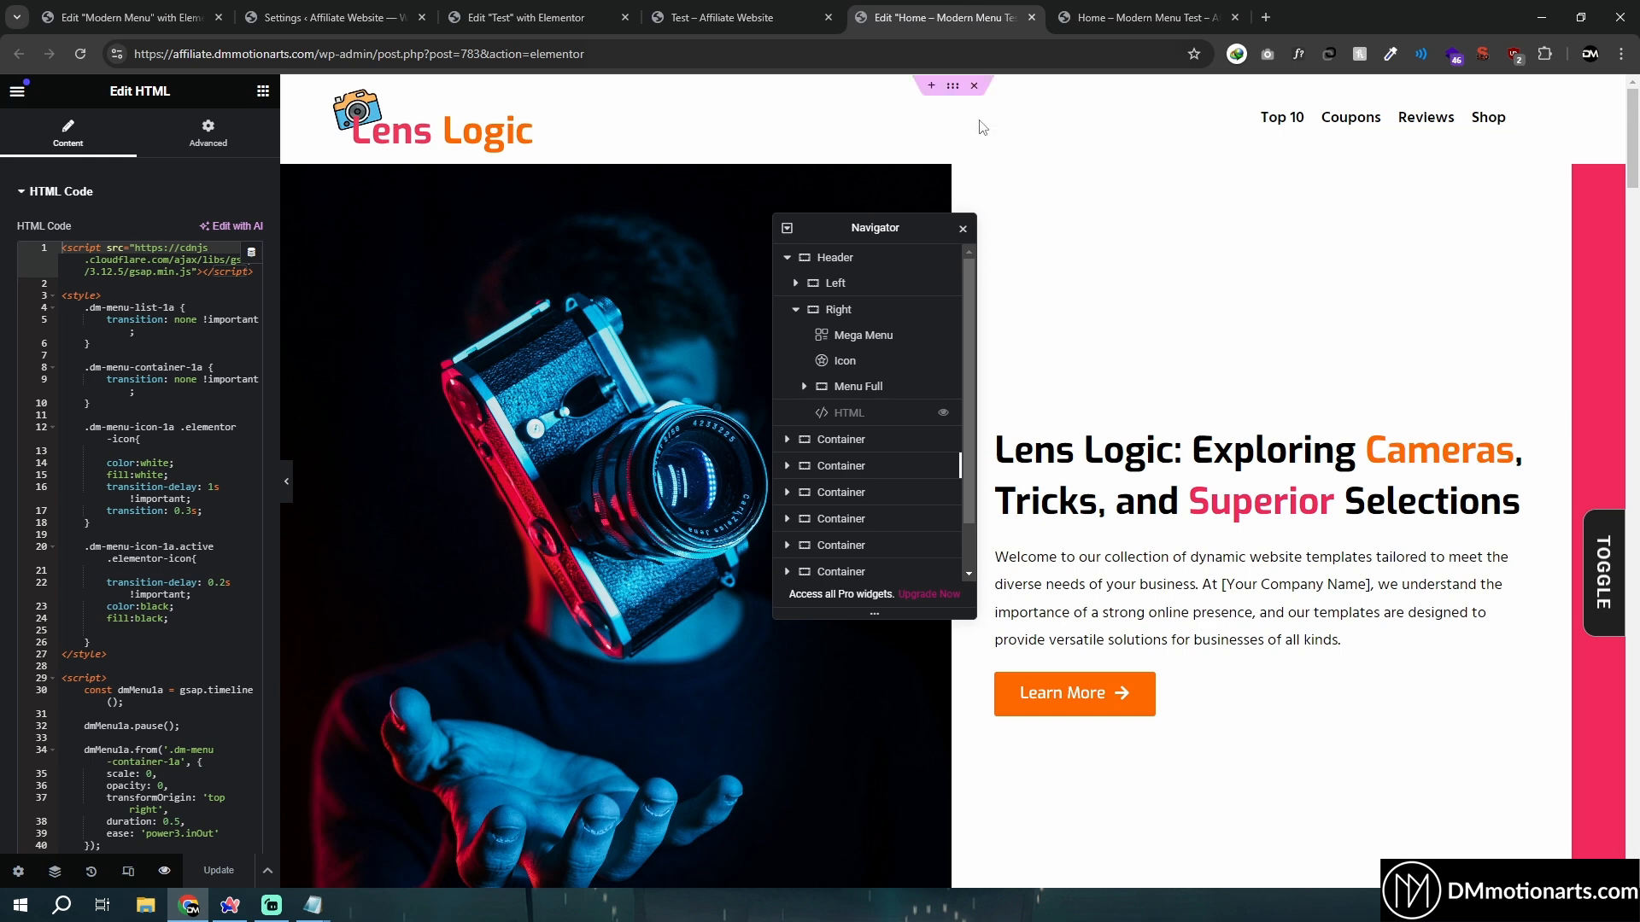
left_click(833, 257)
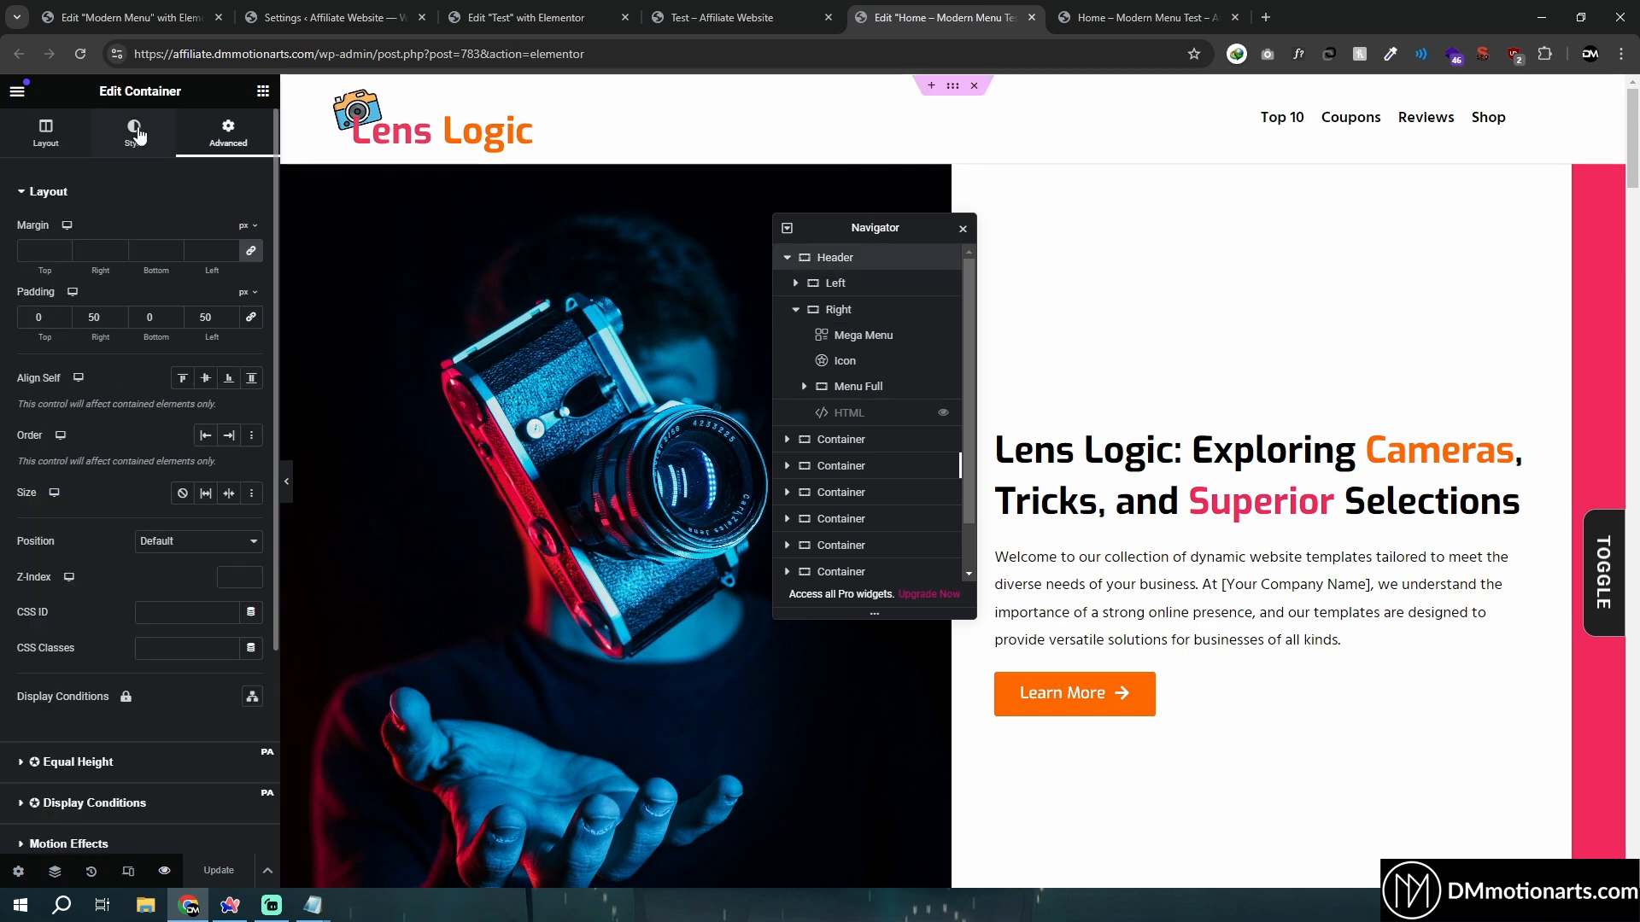
left_click(137, 135)
left_click(182, 267)
left_click(252, 303)
left_click(152, 467)
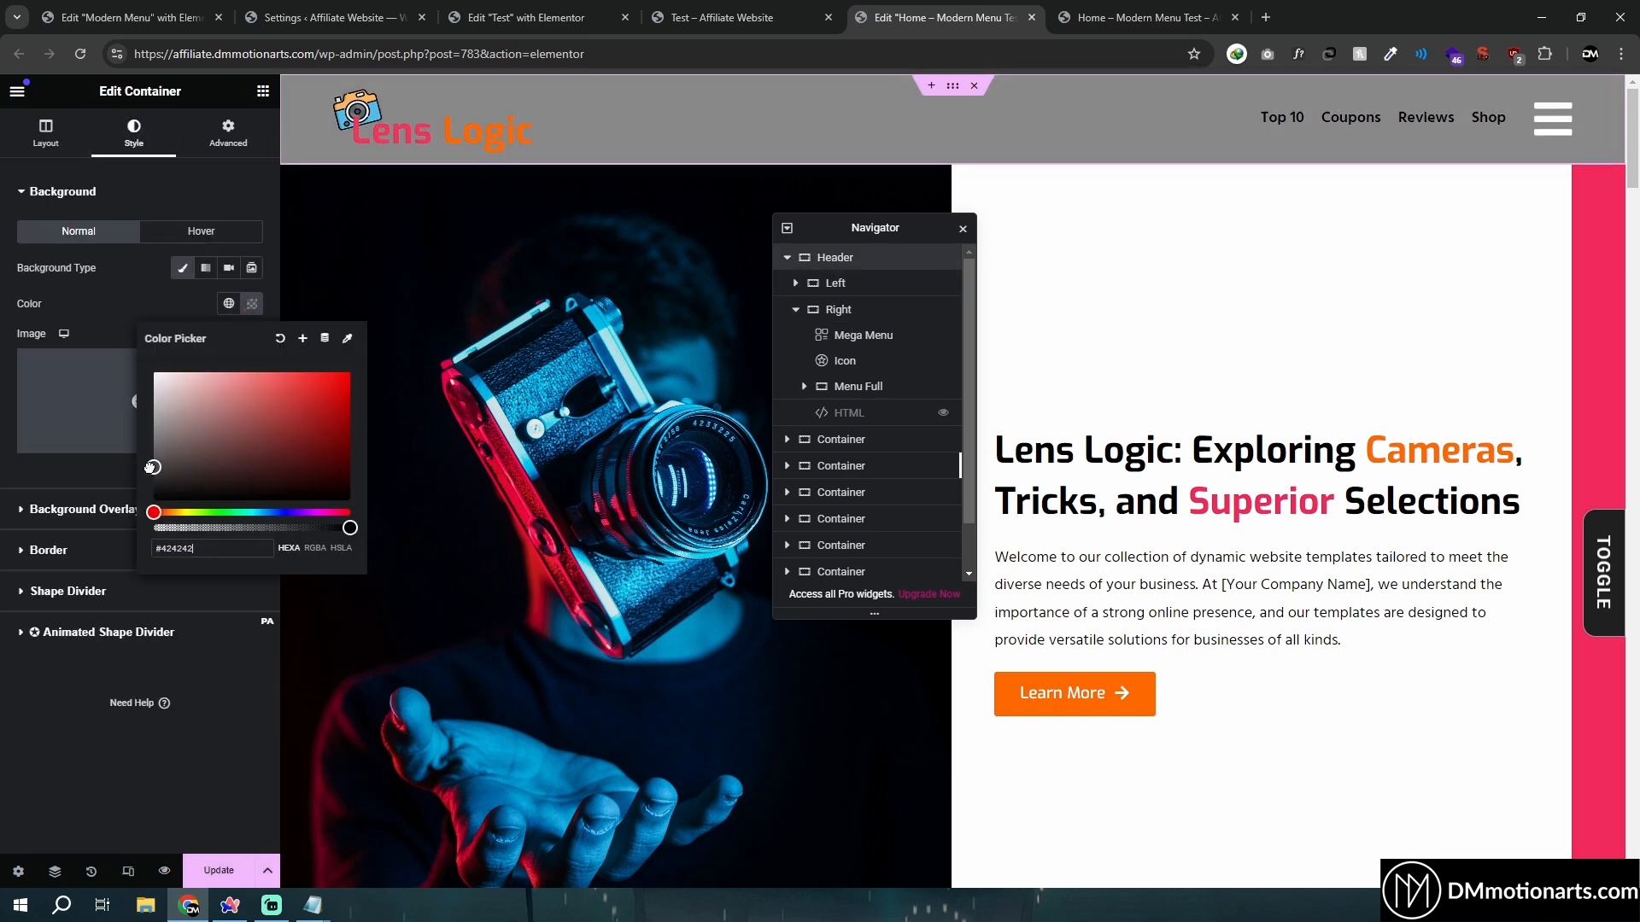
left_click_drag(152, 468, 202, 351)
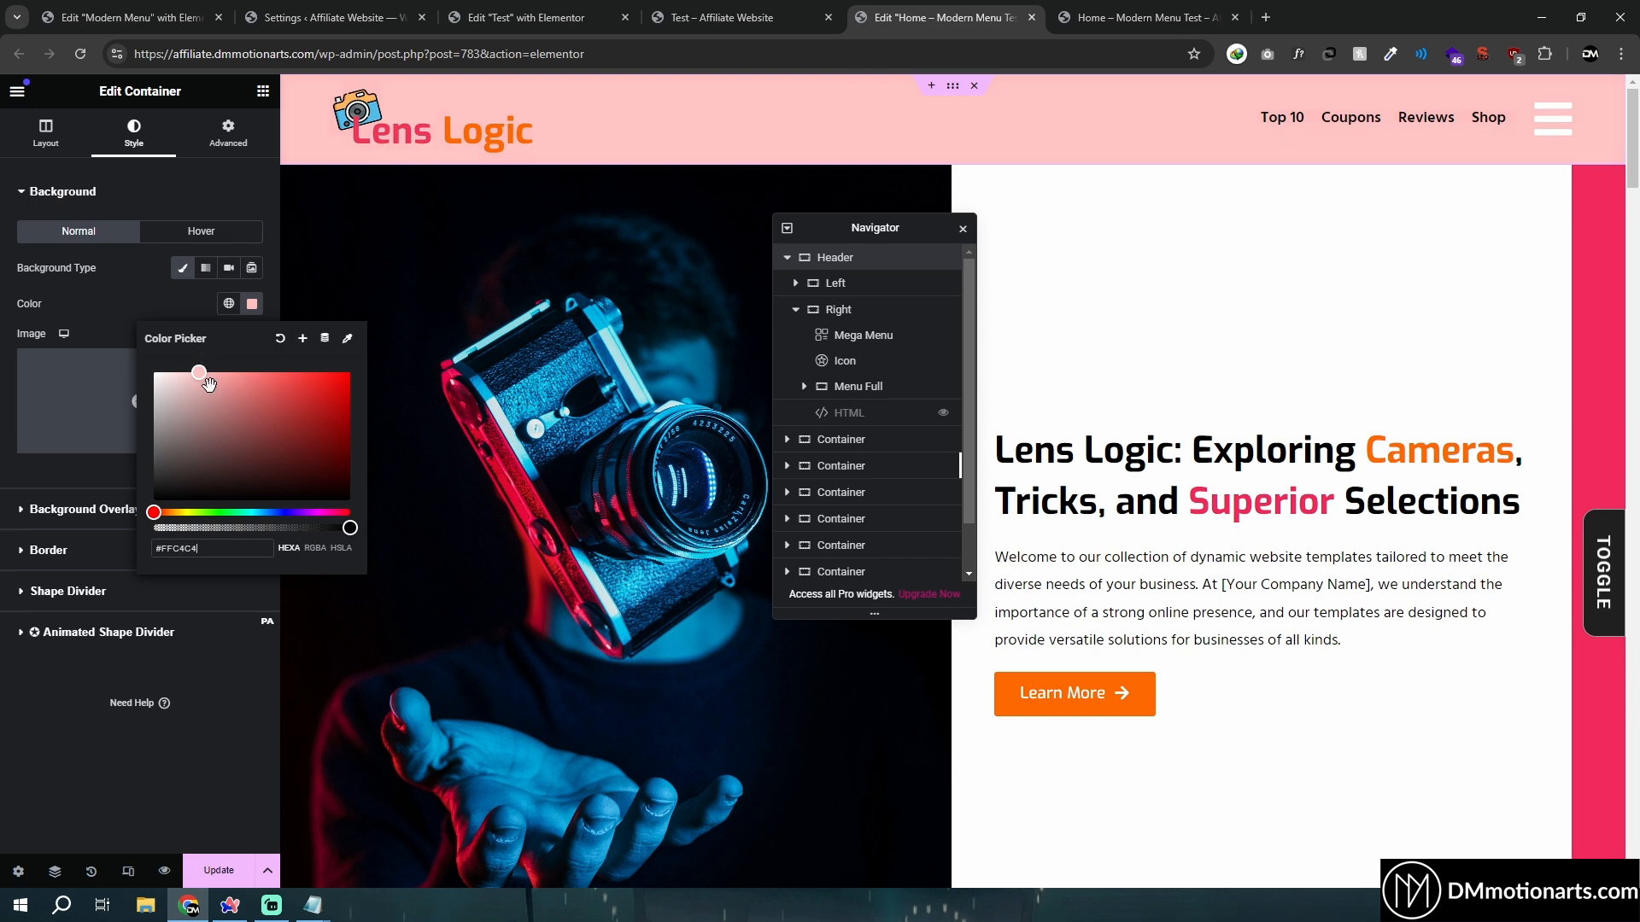
left_click_drag(238, 513, 267, 512)
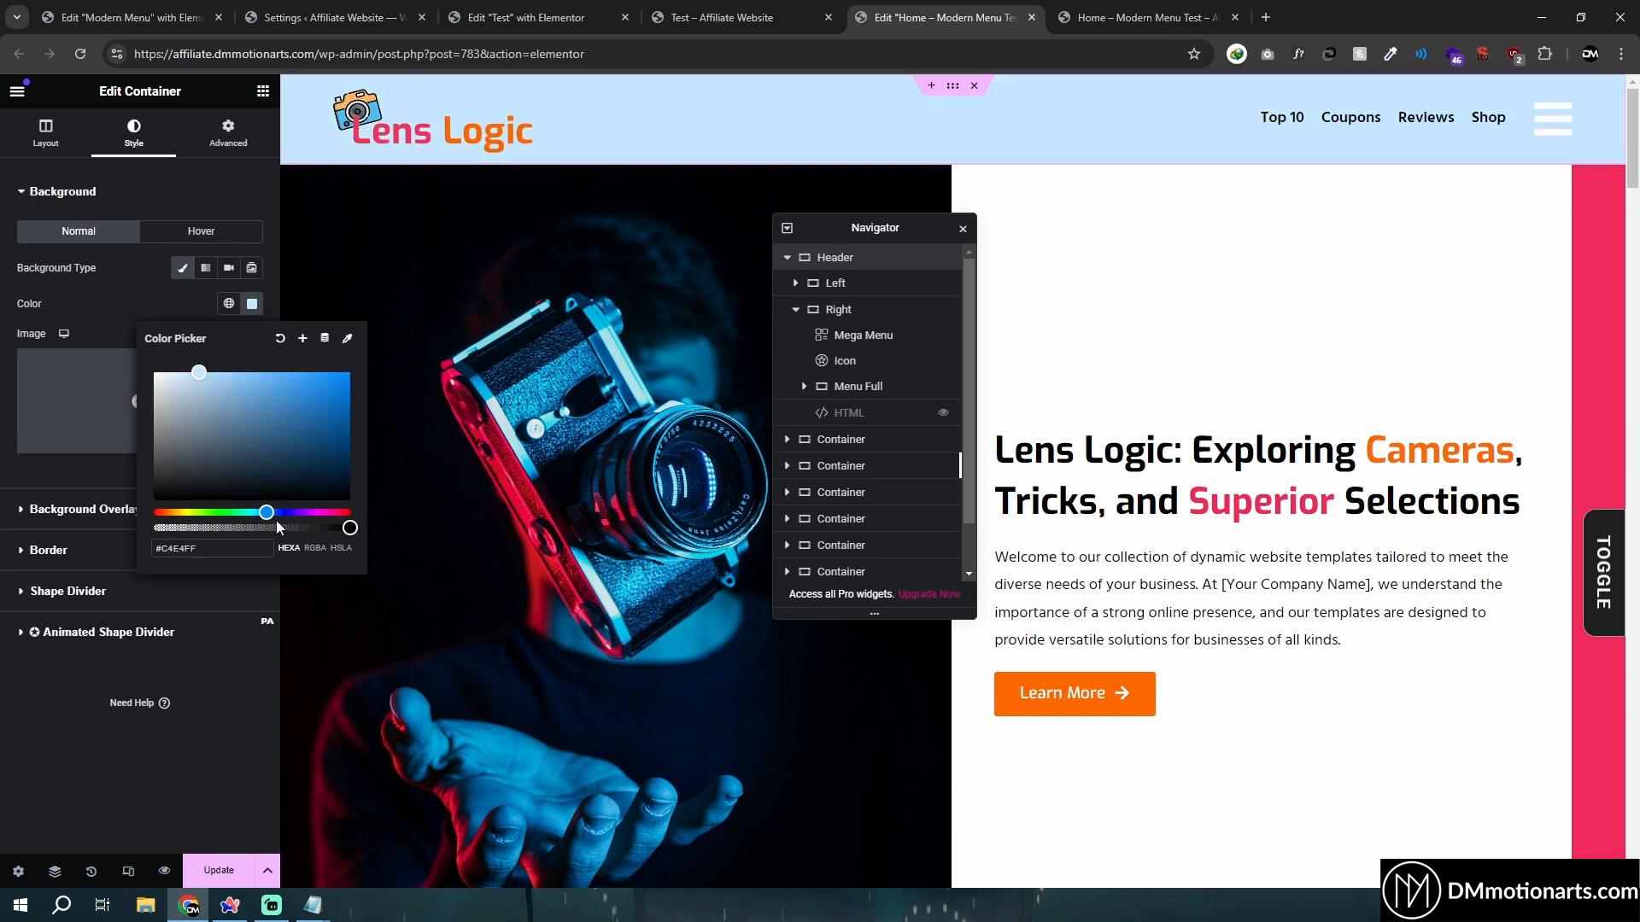
left_click(216, 871)
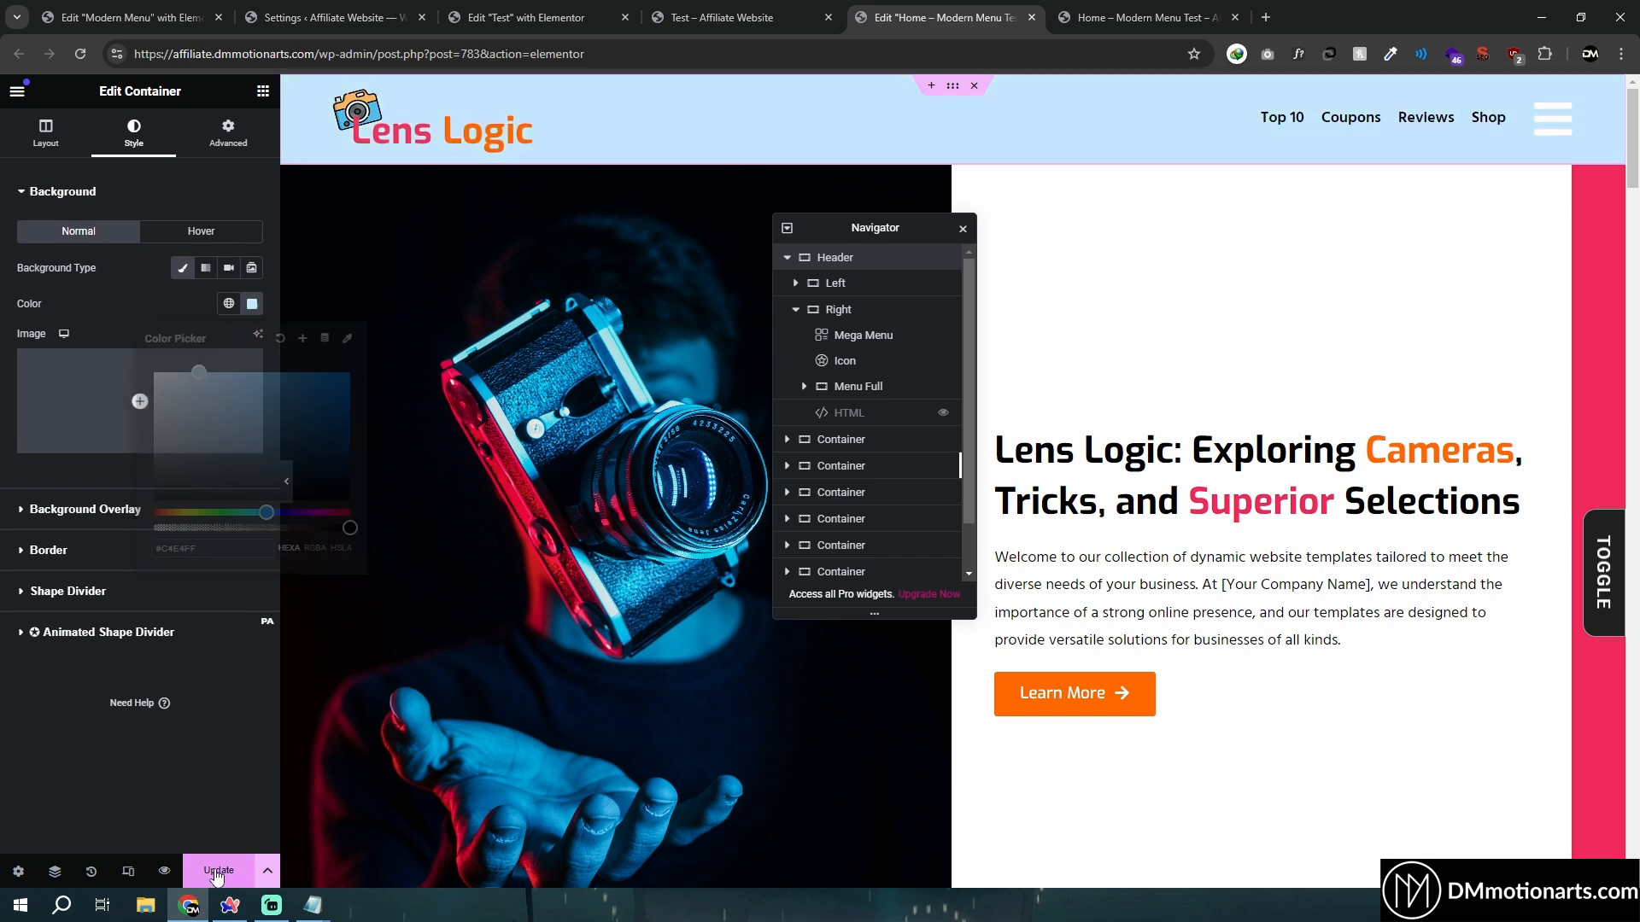
Set the Header container's position to Fixed with a Z-Index of 999 and update the page
left_click(228, 137)
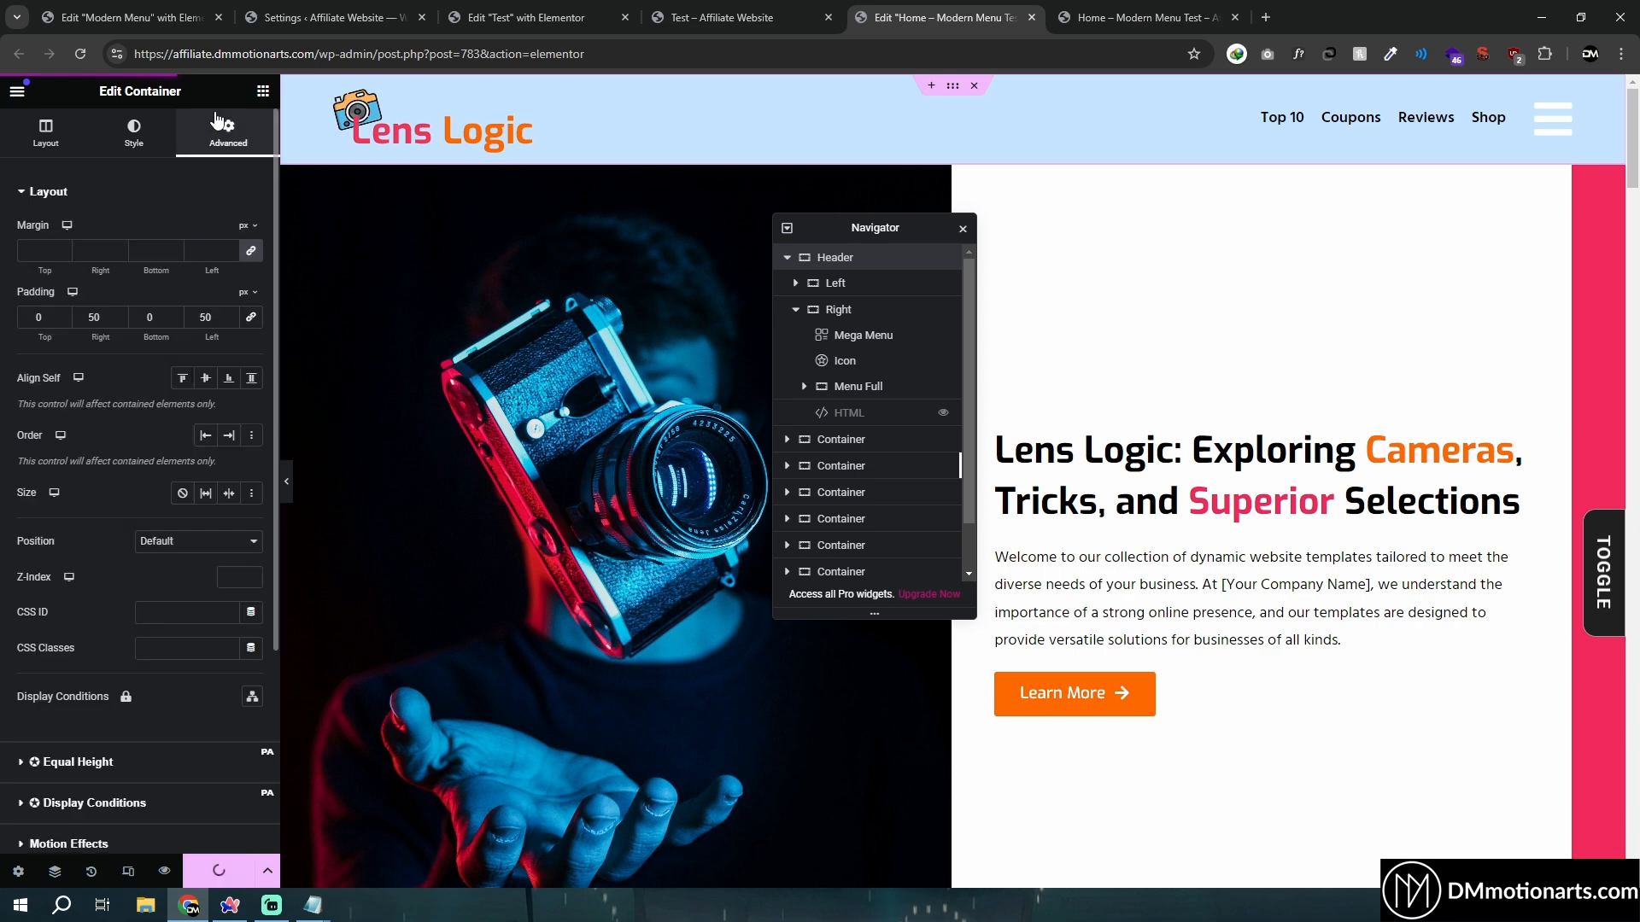
left_click(205, 540)
left_click(169, 598)
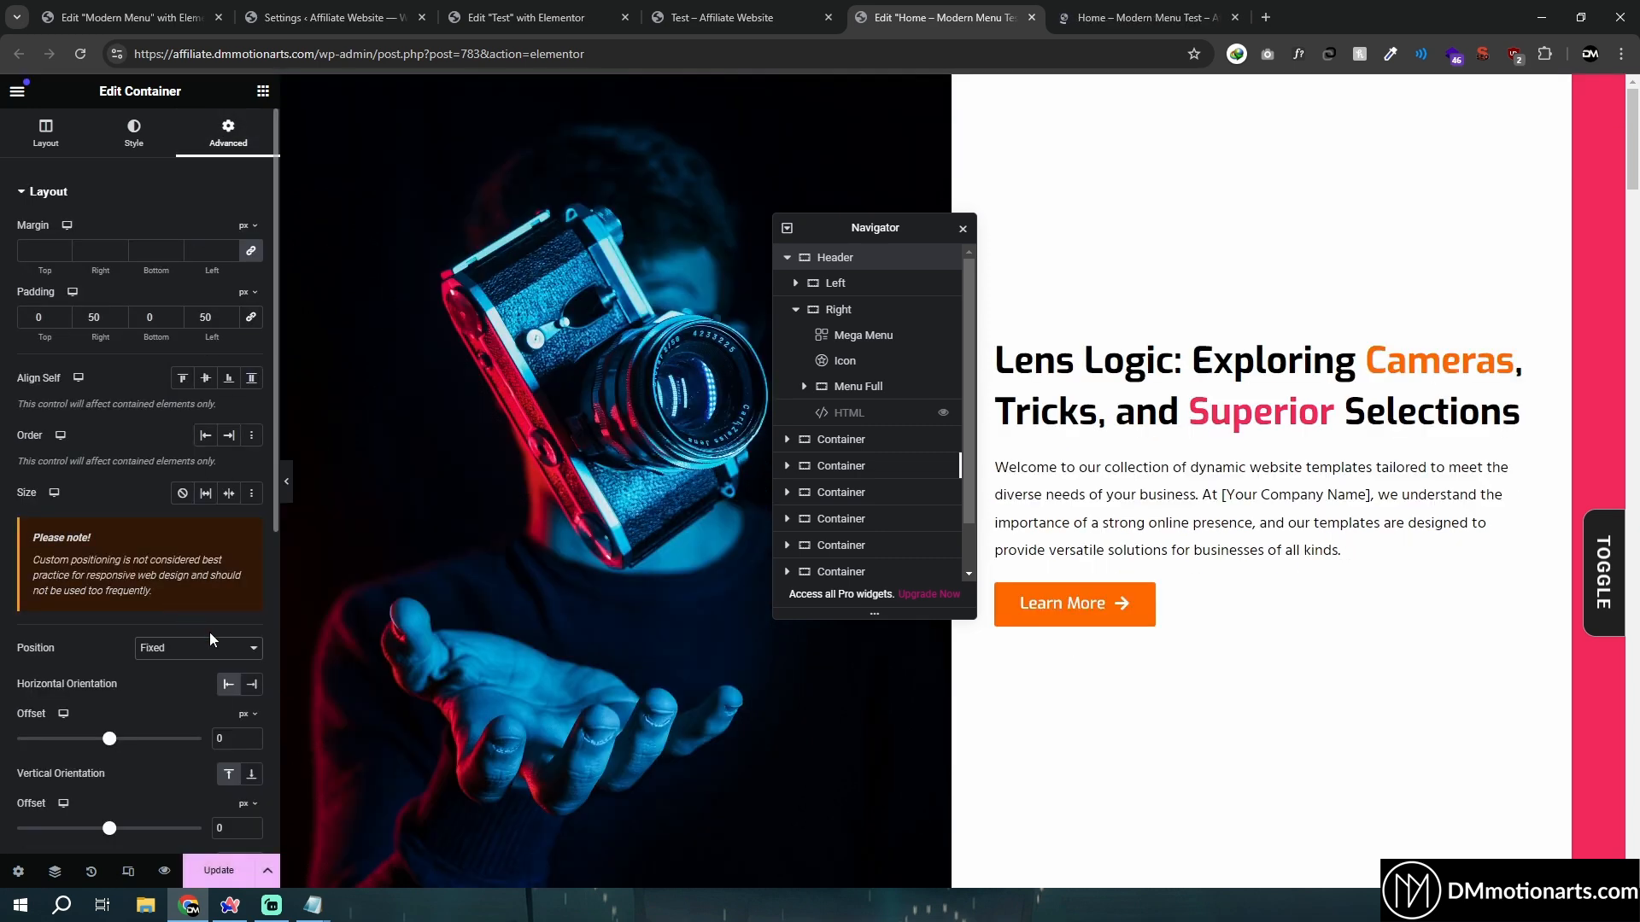
left_click(229, 772)
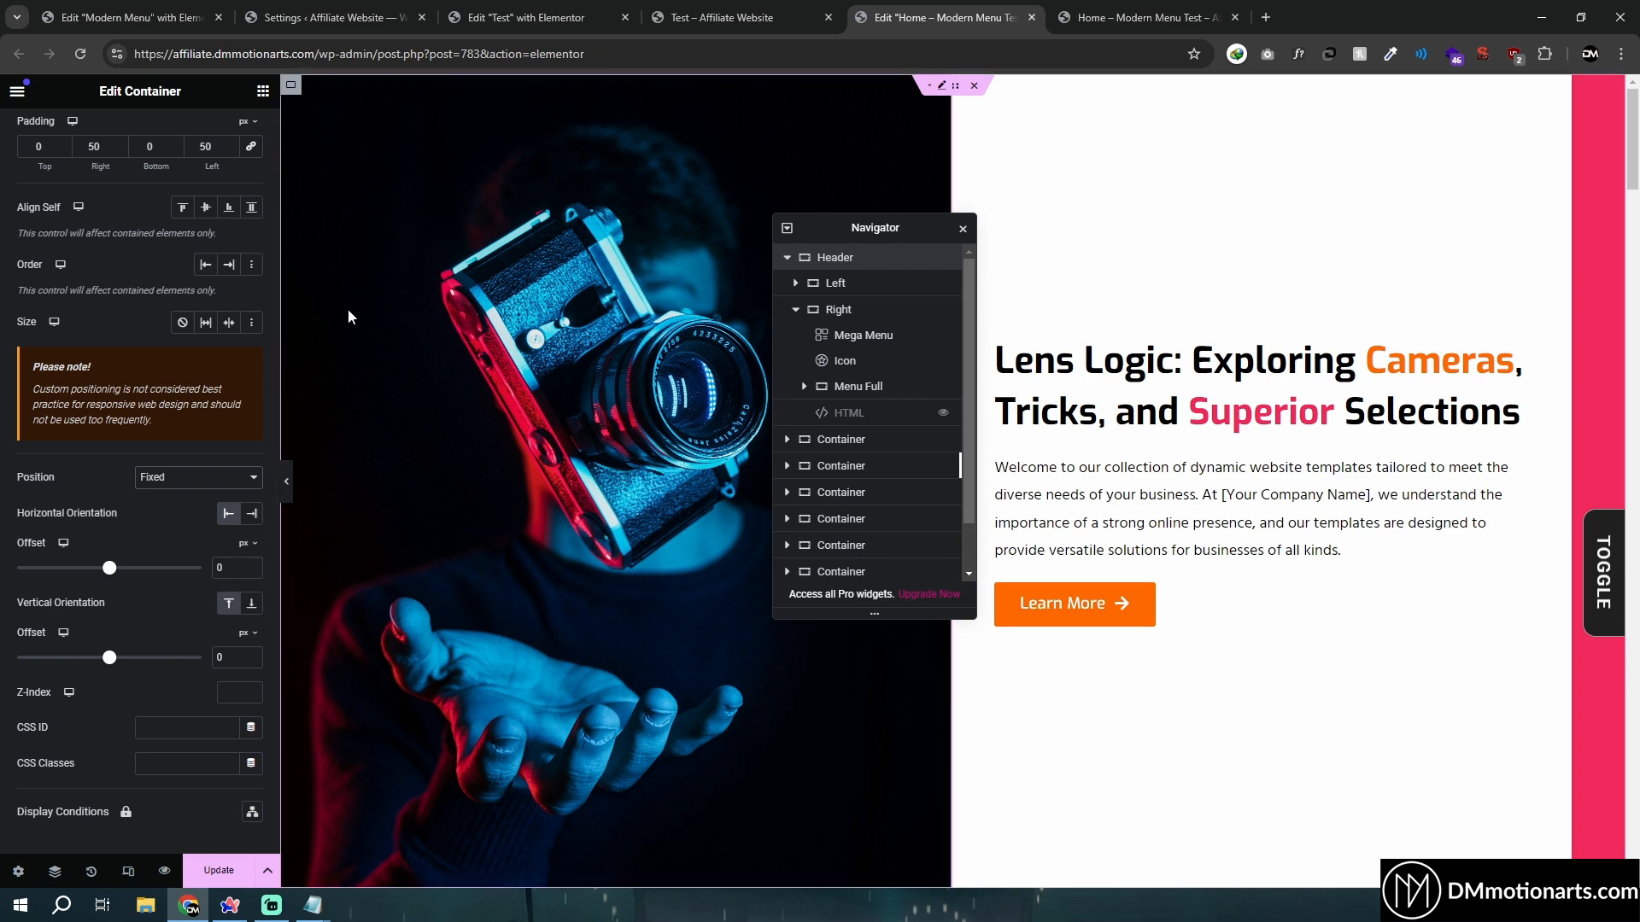
scroll(120, 627, "down", 3)
left_click(229, 607)
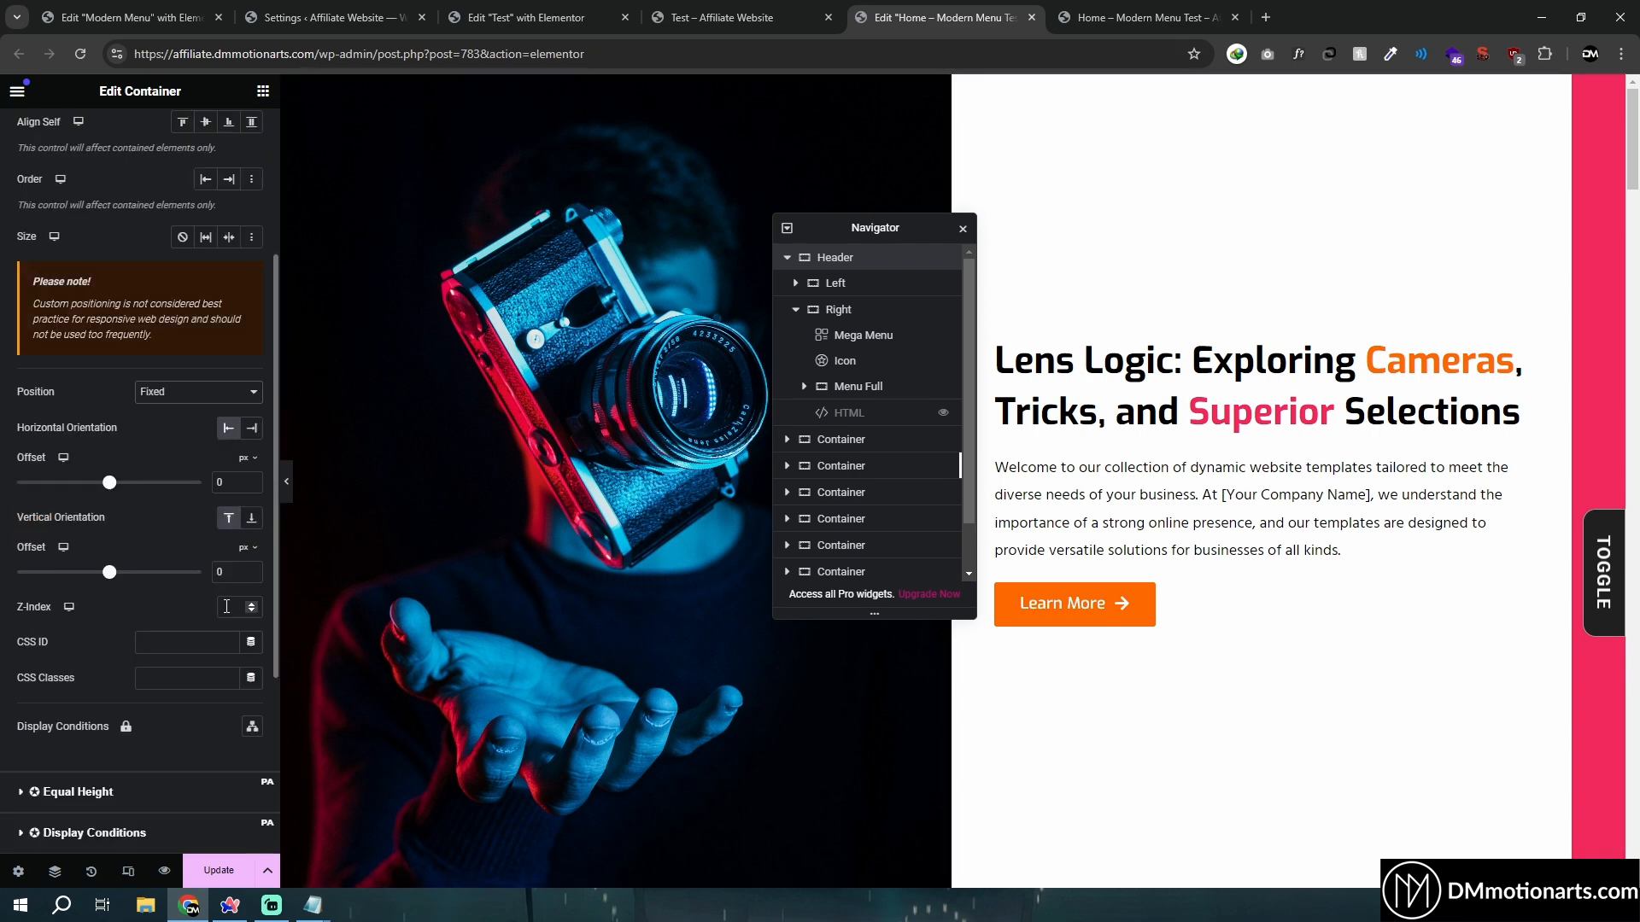
type("999")
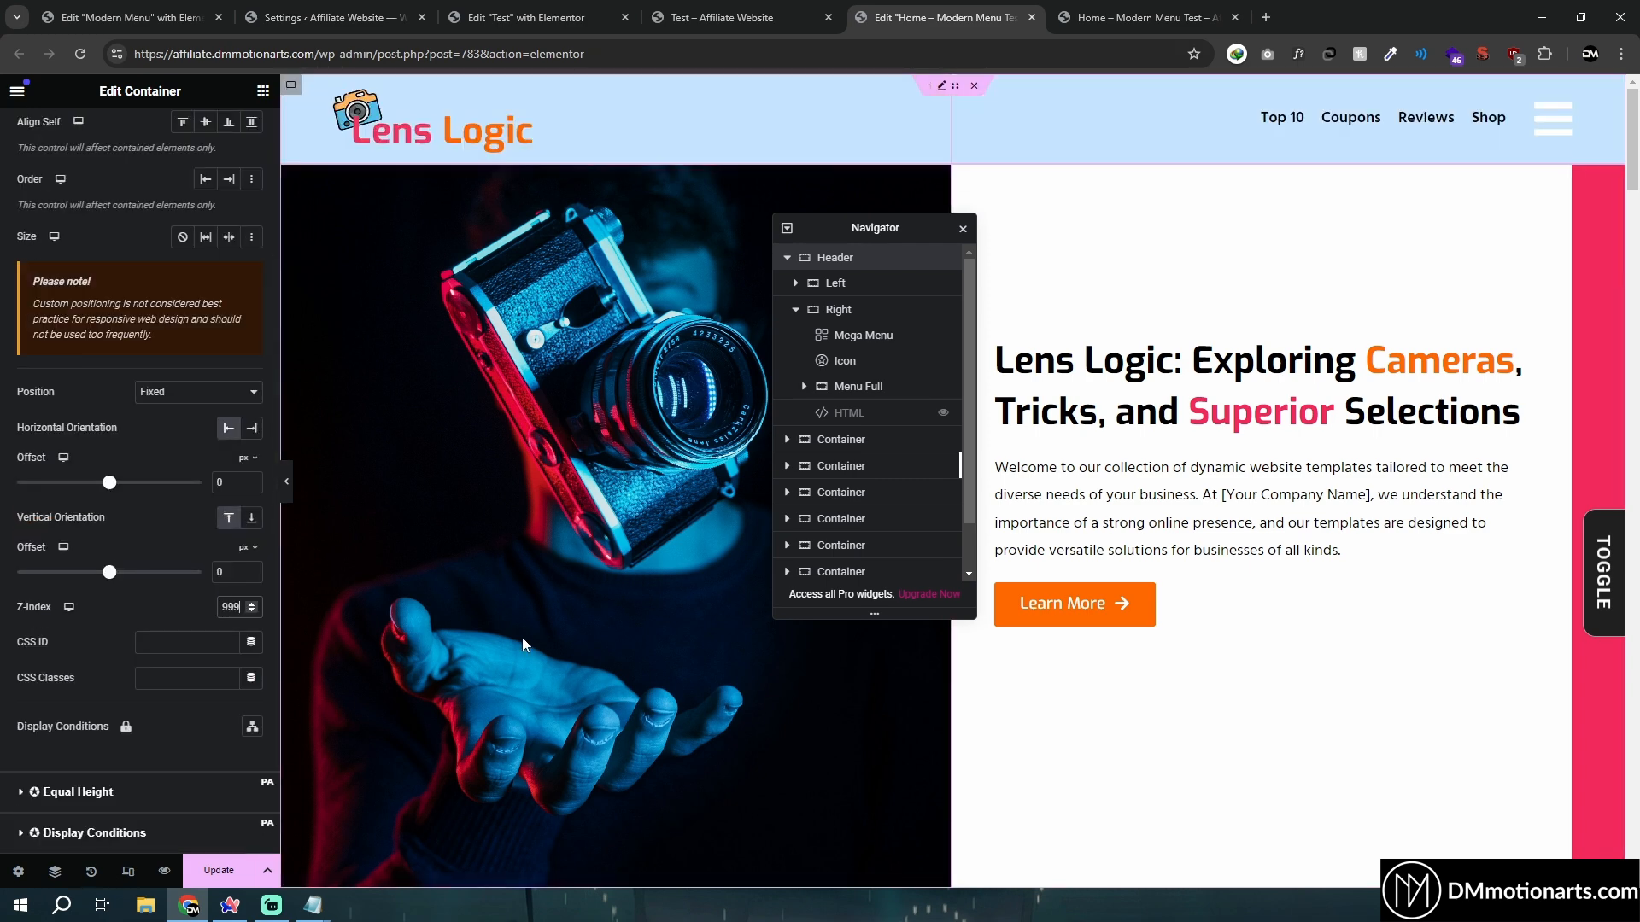
left_click(219, 870)
Check the fixed header while scrolling, preview the Home page and open its hamburger menu
scroll(546, 447, "down", 4)
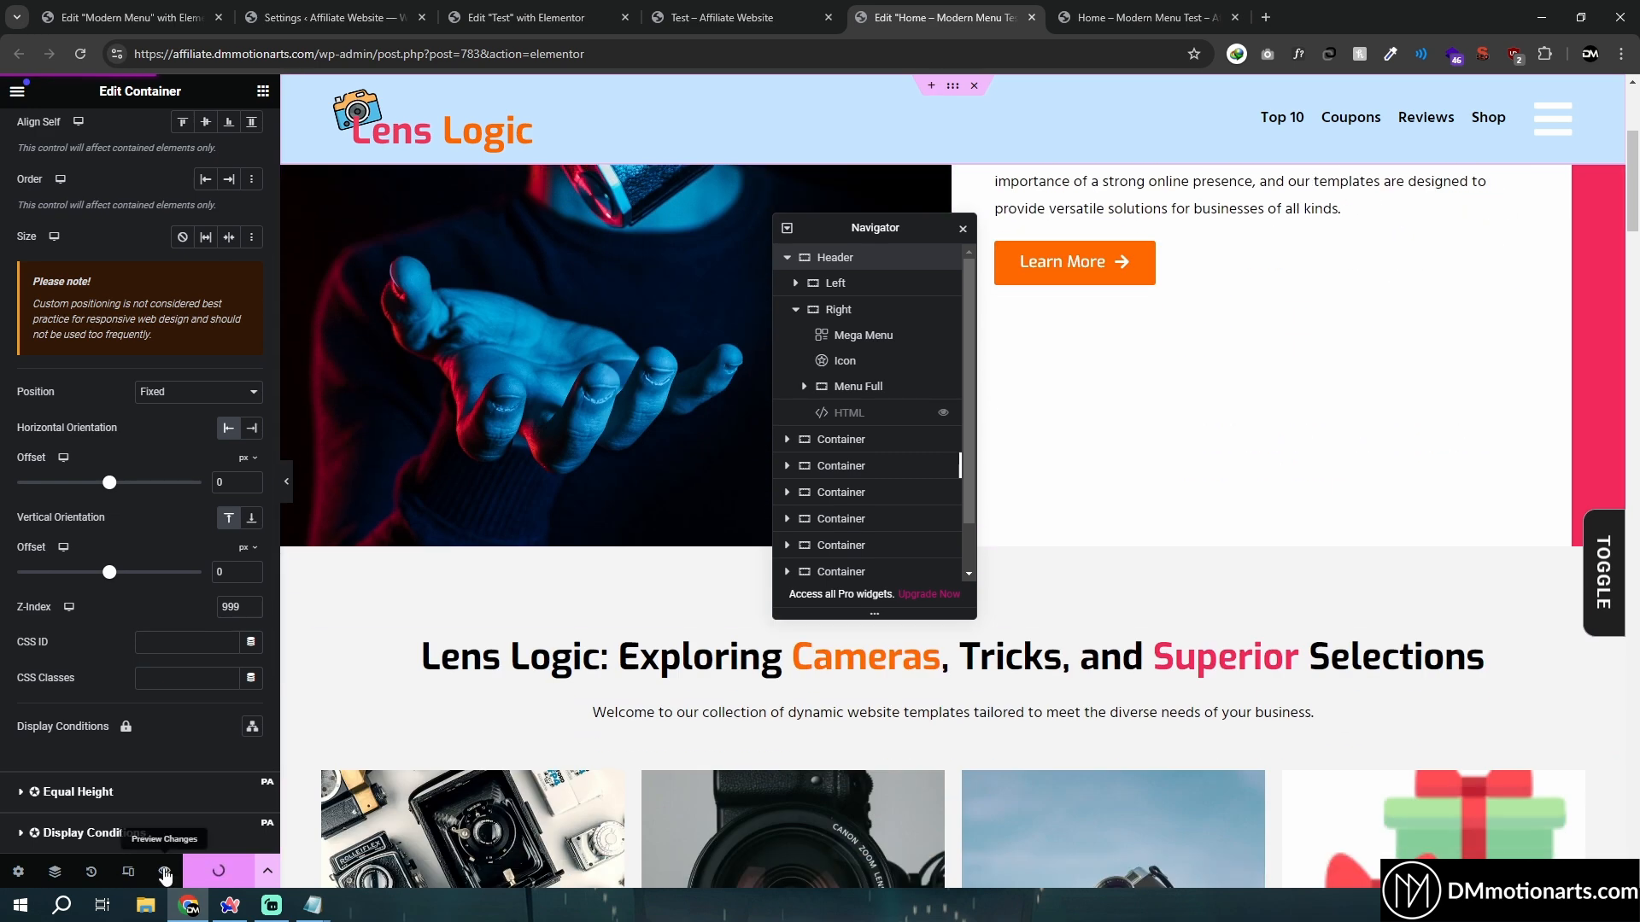
left_click(165, 873)
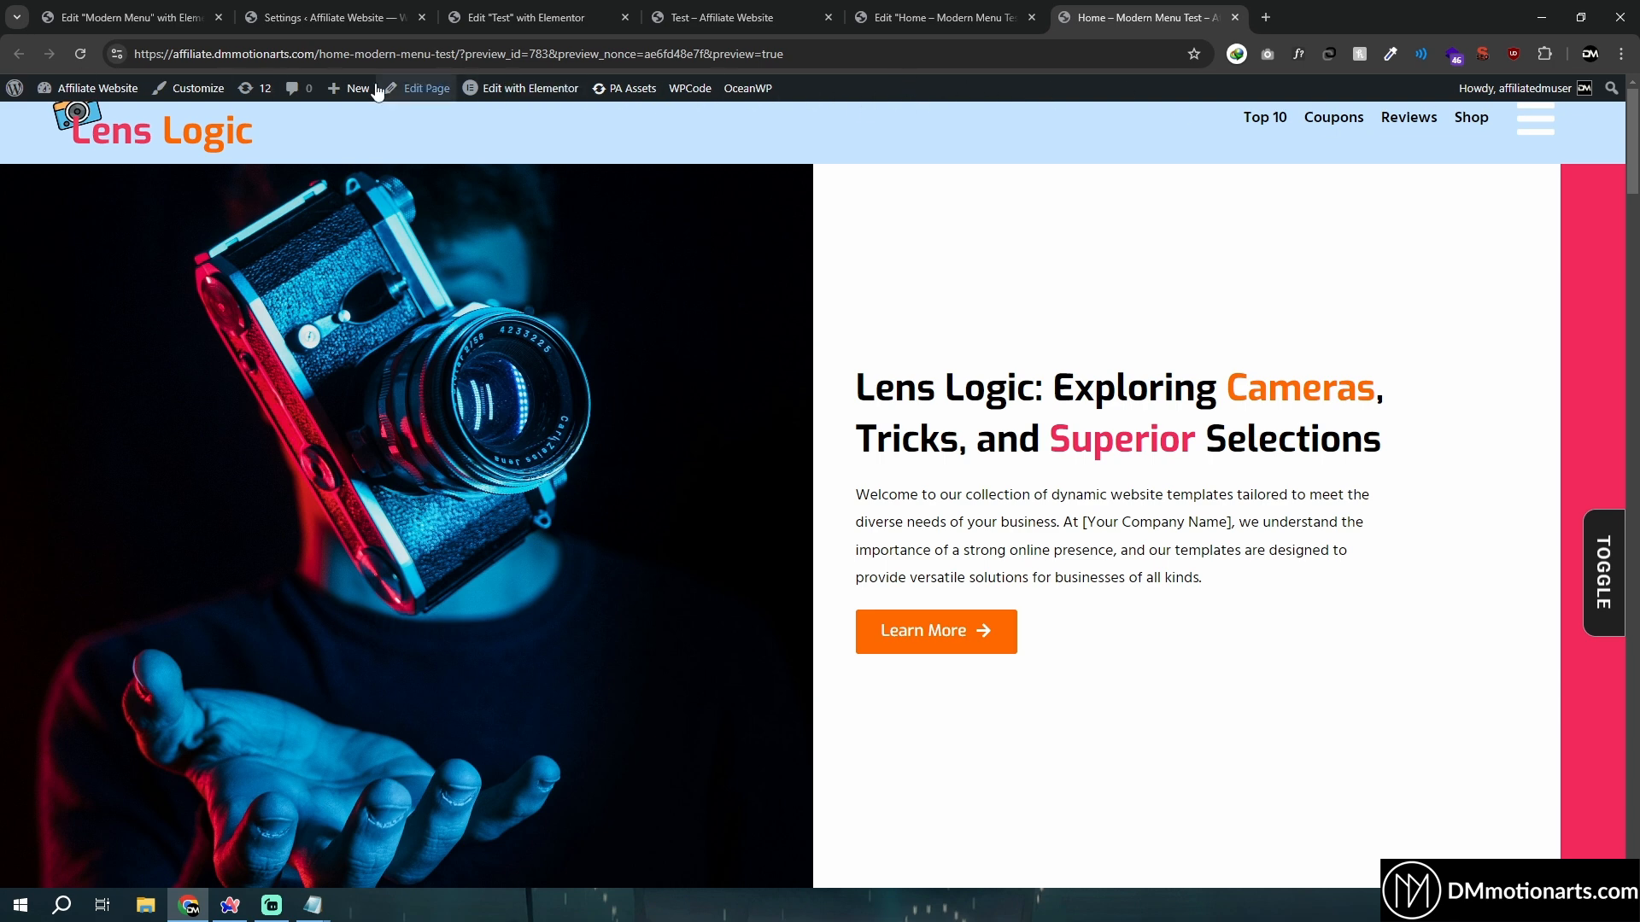
left_click(1540, 128)
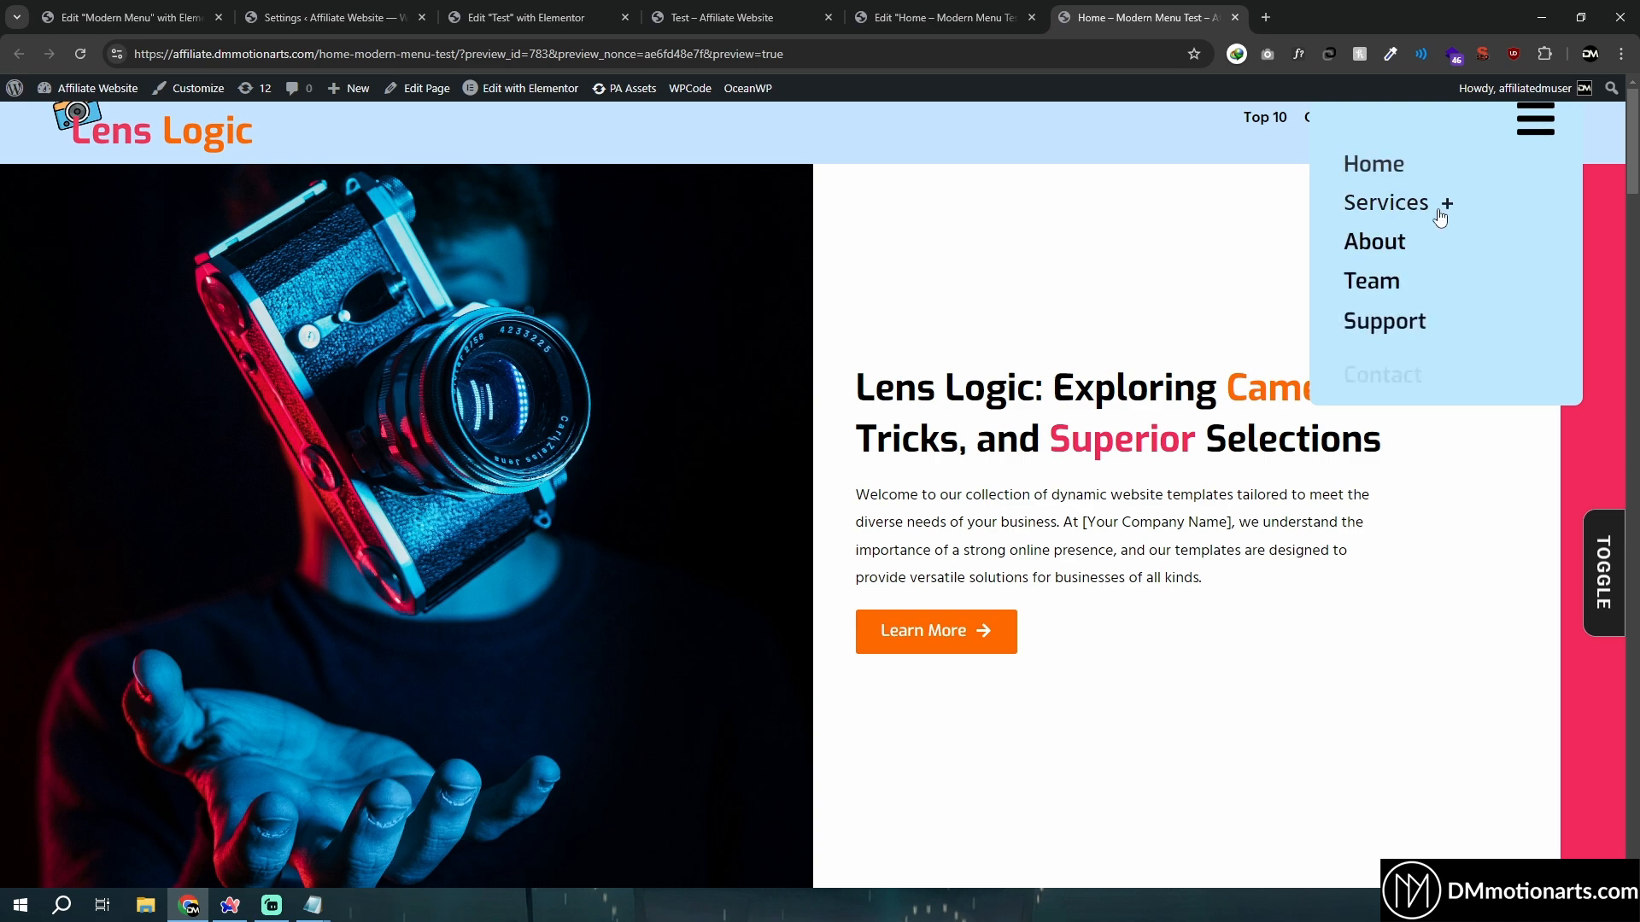
Expand the Services submenu in the Home page preview's header menu, check it while scrolling, and close the menu
left_click(1441, 209)
scroll(974, 314, "down", 3)
scroll(972, 314, "down", 2)
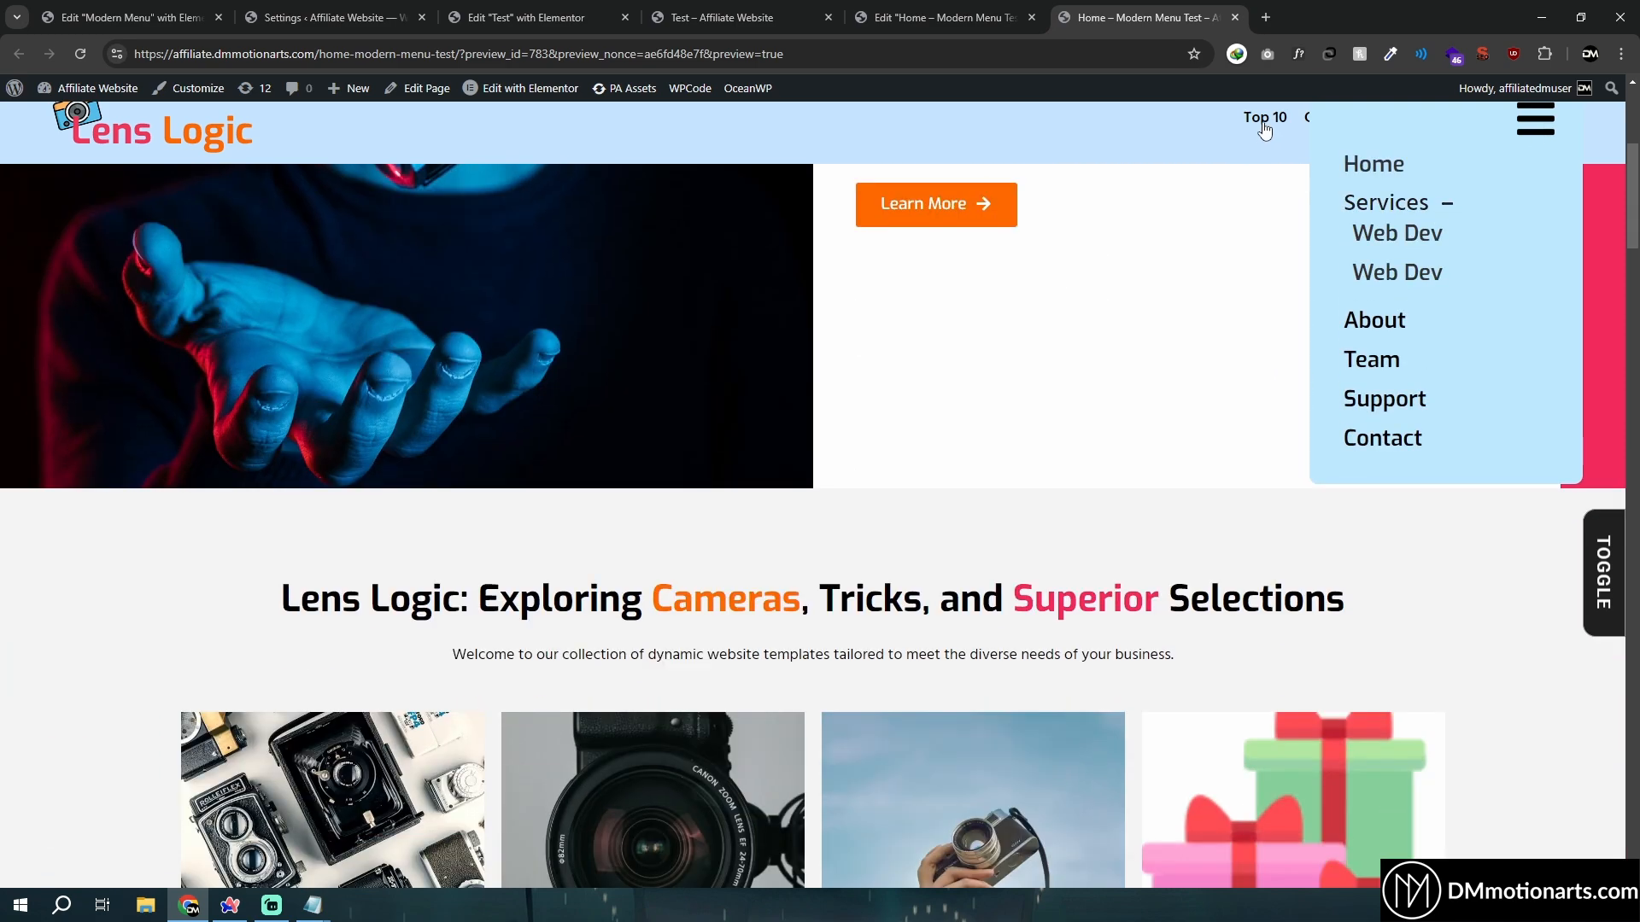
left_click(1542, 126)
scroll(1222, 321, "up", 5)
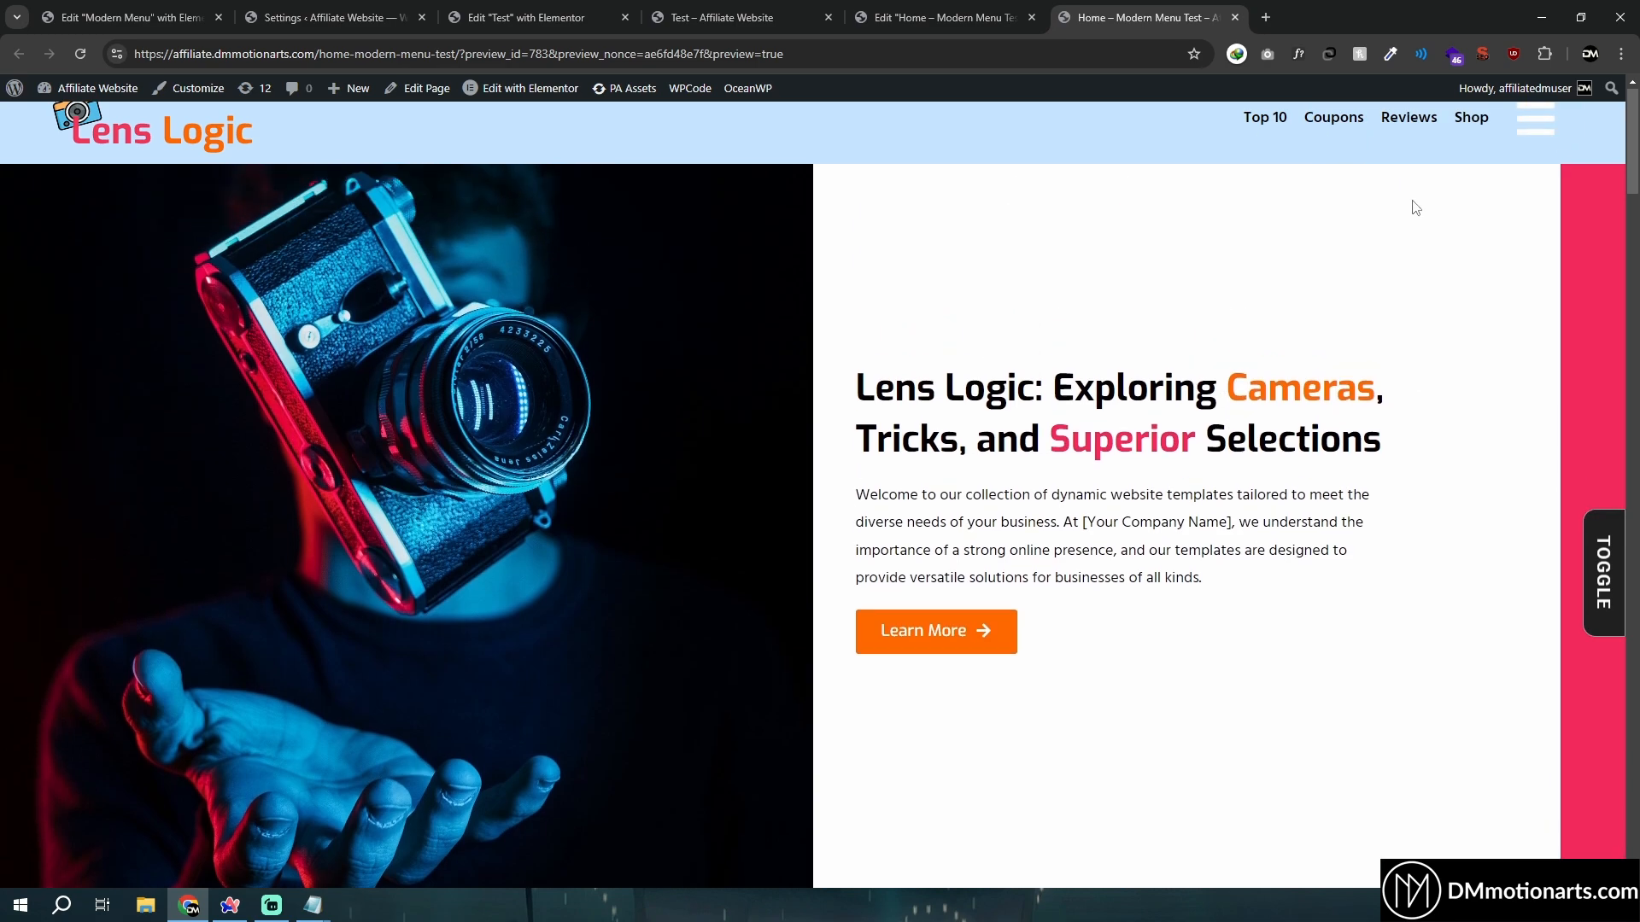
Reopen the header's hamburger menu and check that it stays fixed along the whole page, including toggling Services
left_click(1534, 119)
scroll(934, 256, "down", 10)
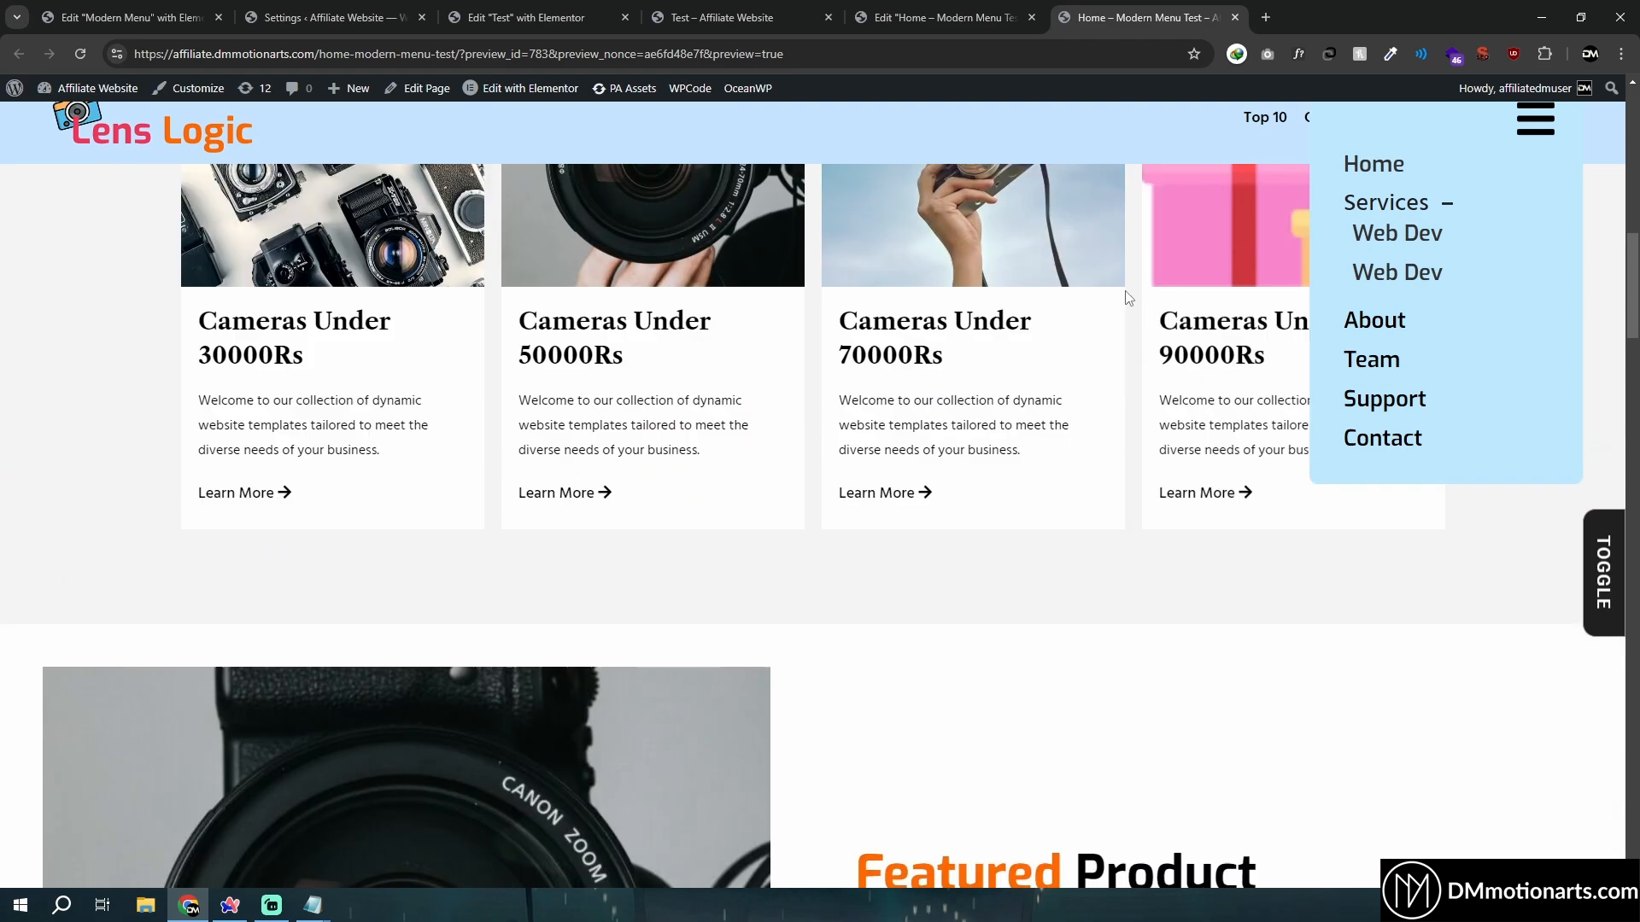
scroll(1128, 297, "down", 10)
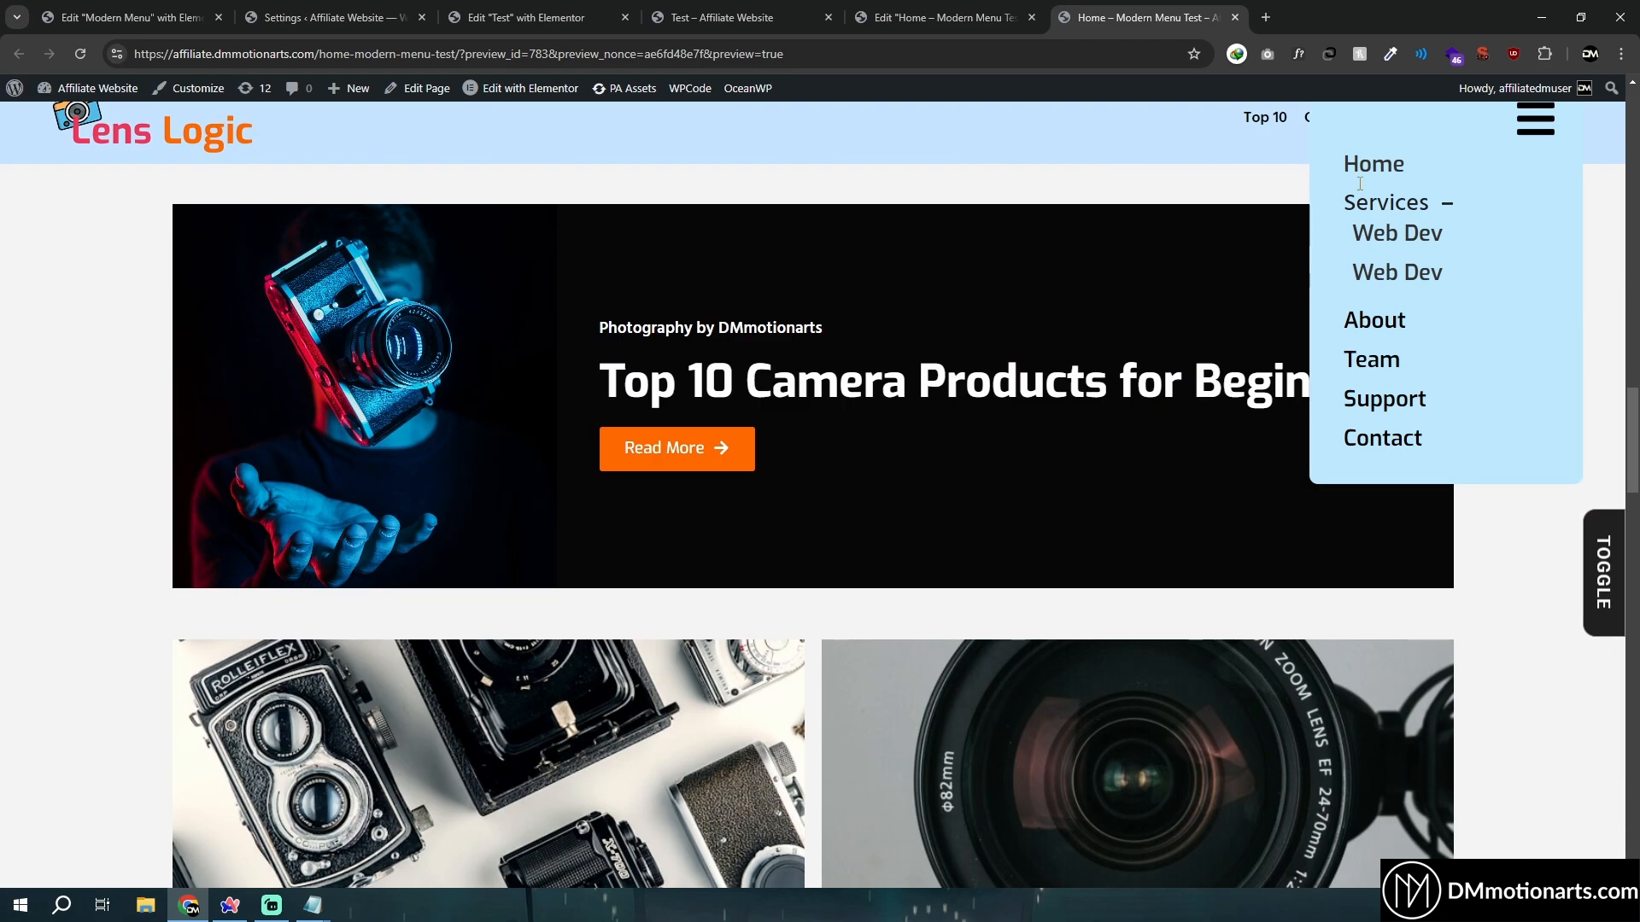
scroll(1250, 556, "down", 15)
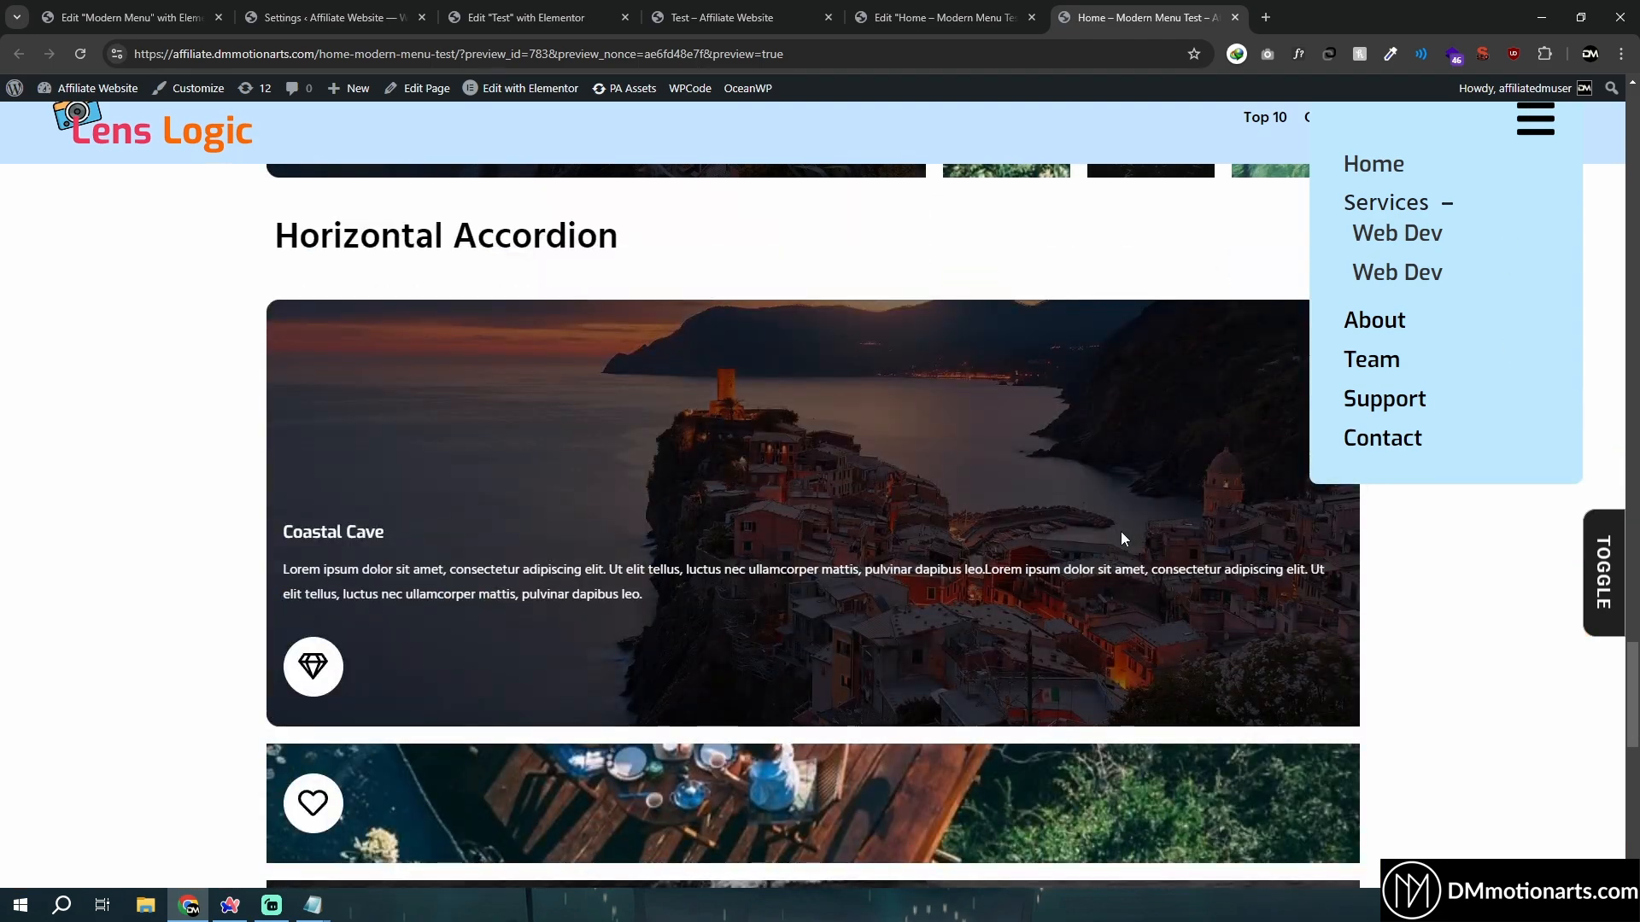
scroll(1121, 531, "down", 11)
middle_click(1461, 656)
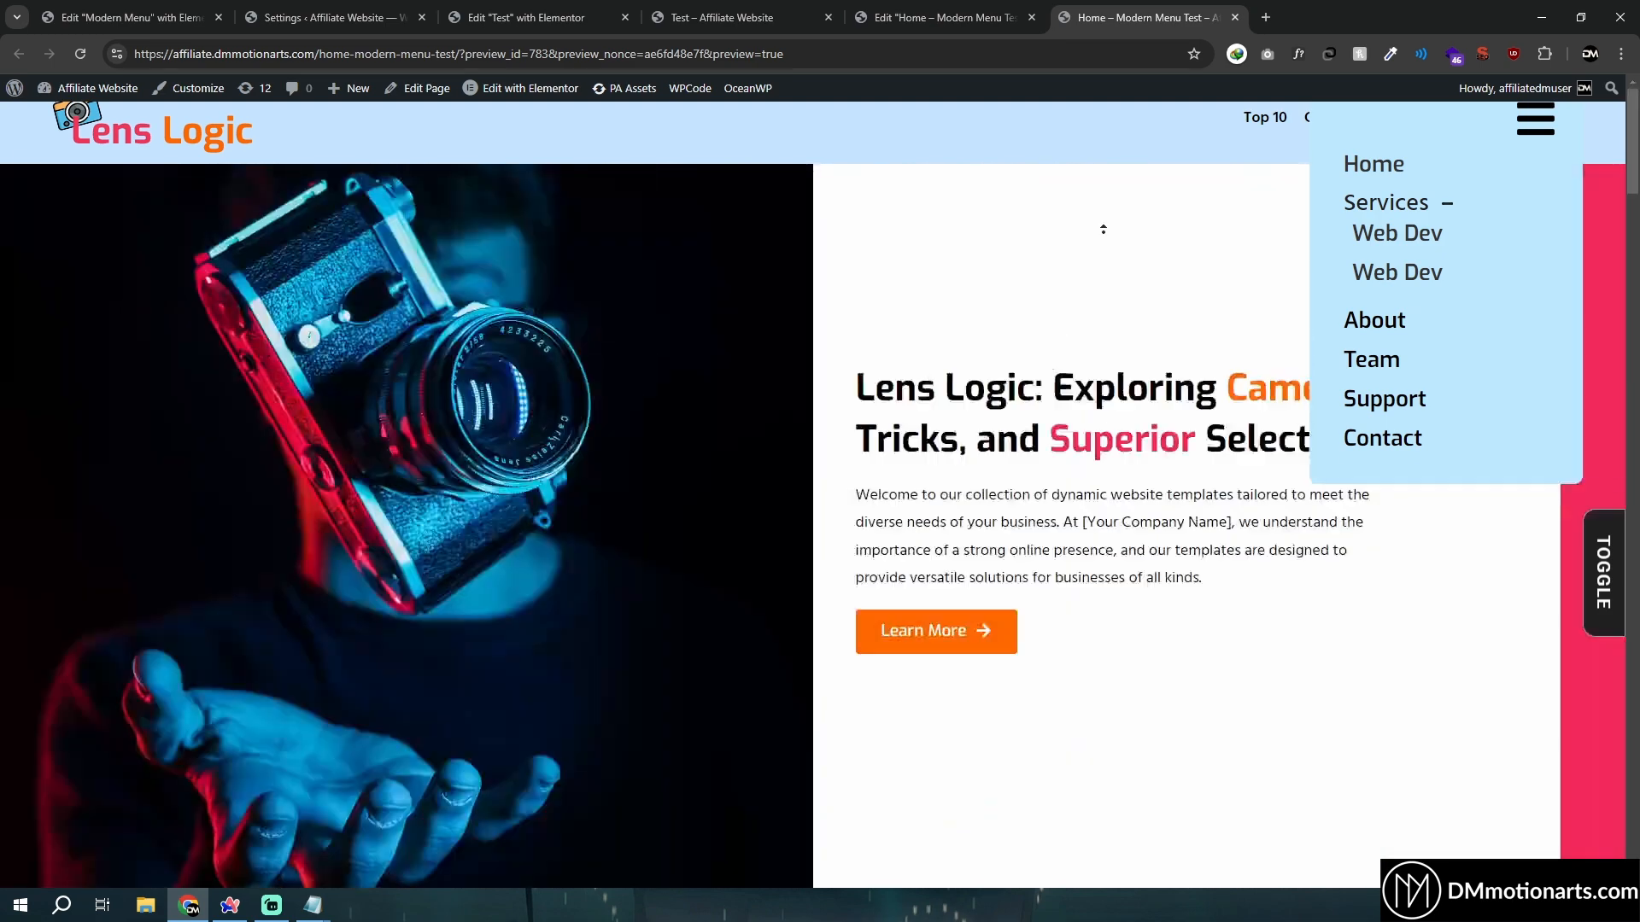
left_click(1452, 209)
left_click(1529, 135)
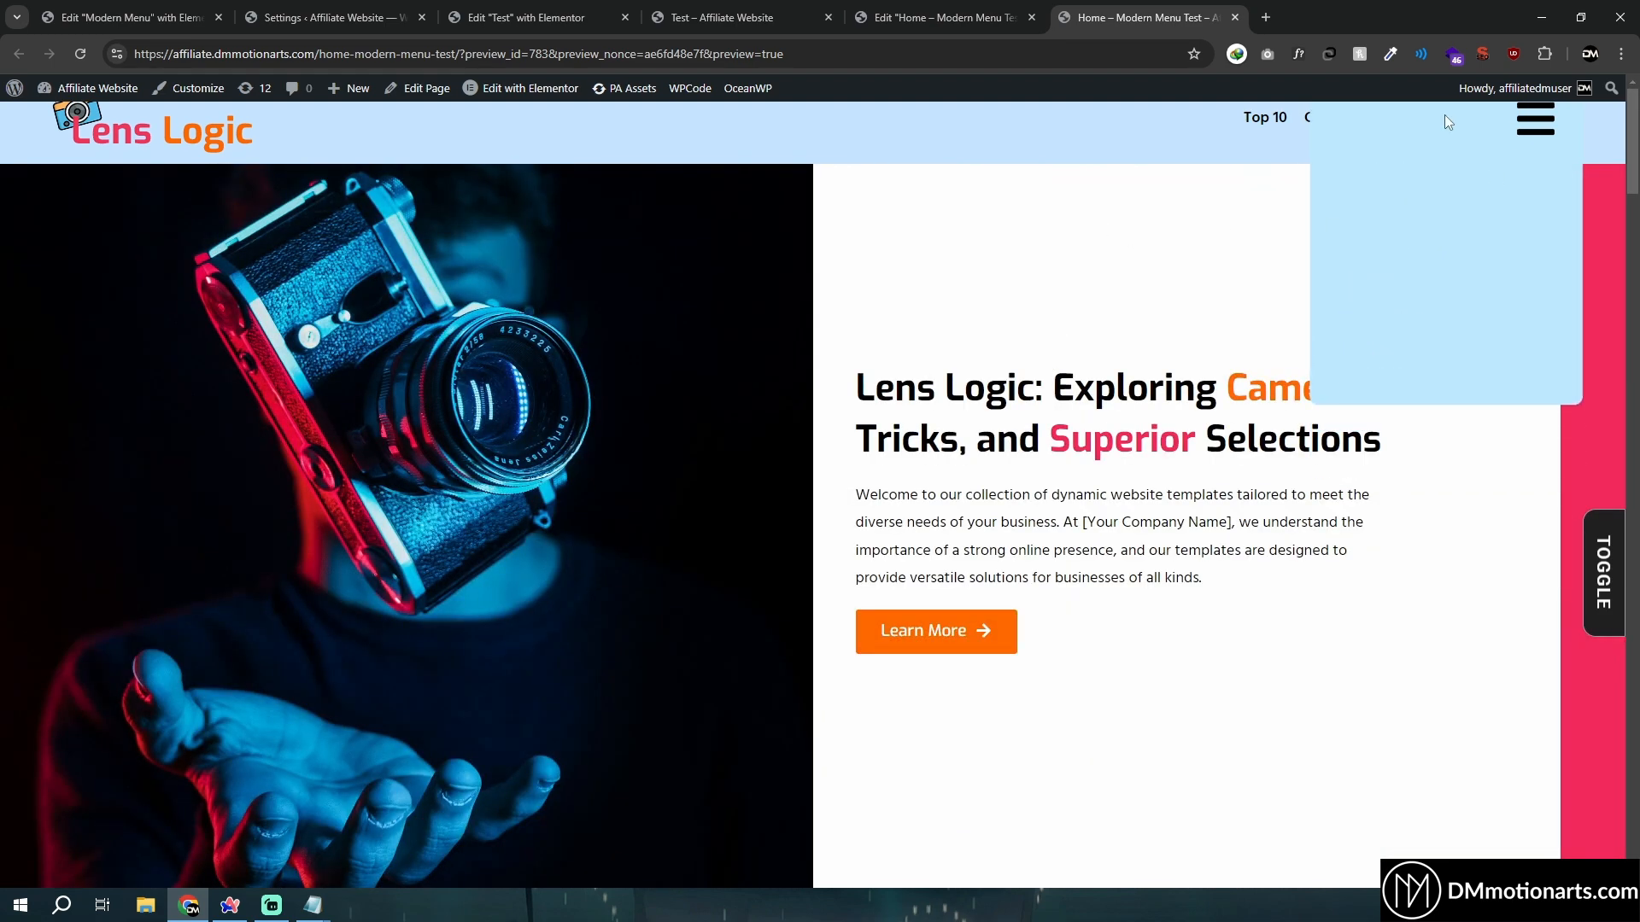
In the Home page editor, set the Menu Full container's vertical offset to 96 px and update the page
left_click(943, 17)
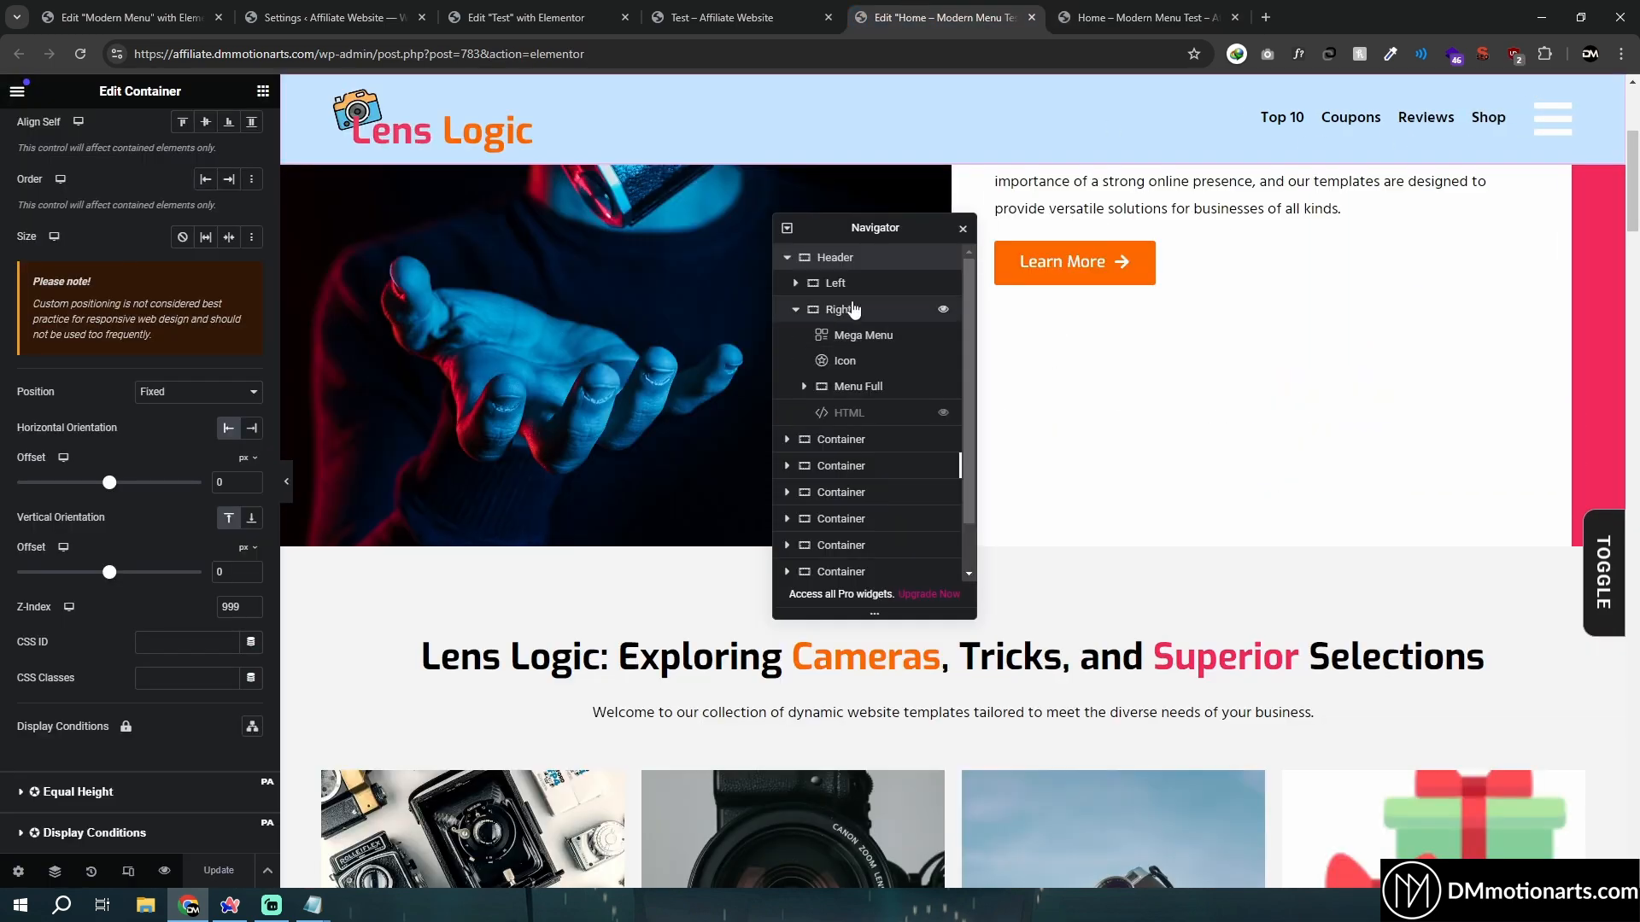
left_click(857, 386)
left_click(230, 150)
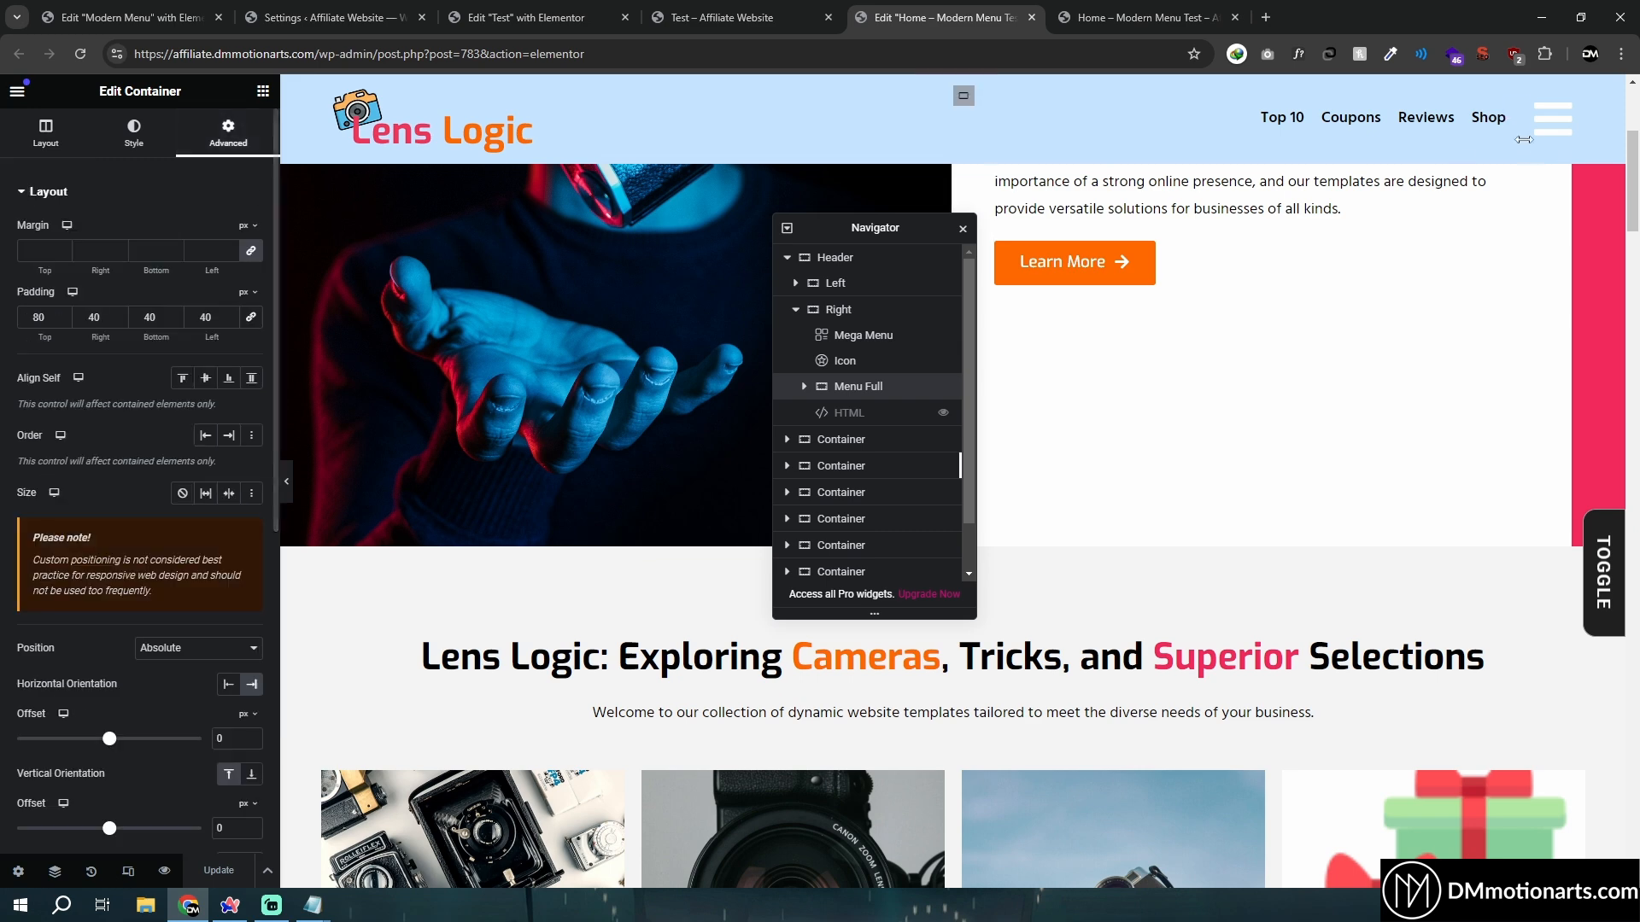
left_click(1553, 119)
scroll(175, 476, "down", 4)
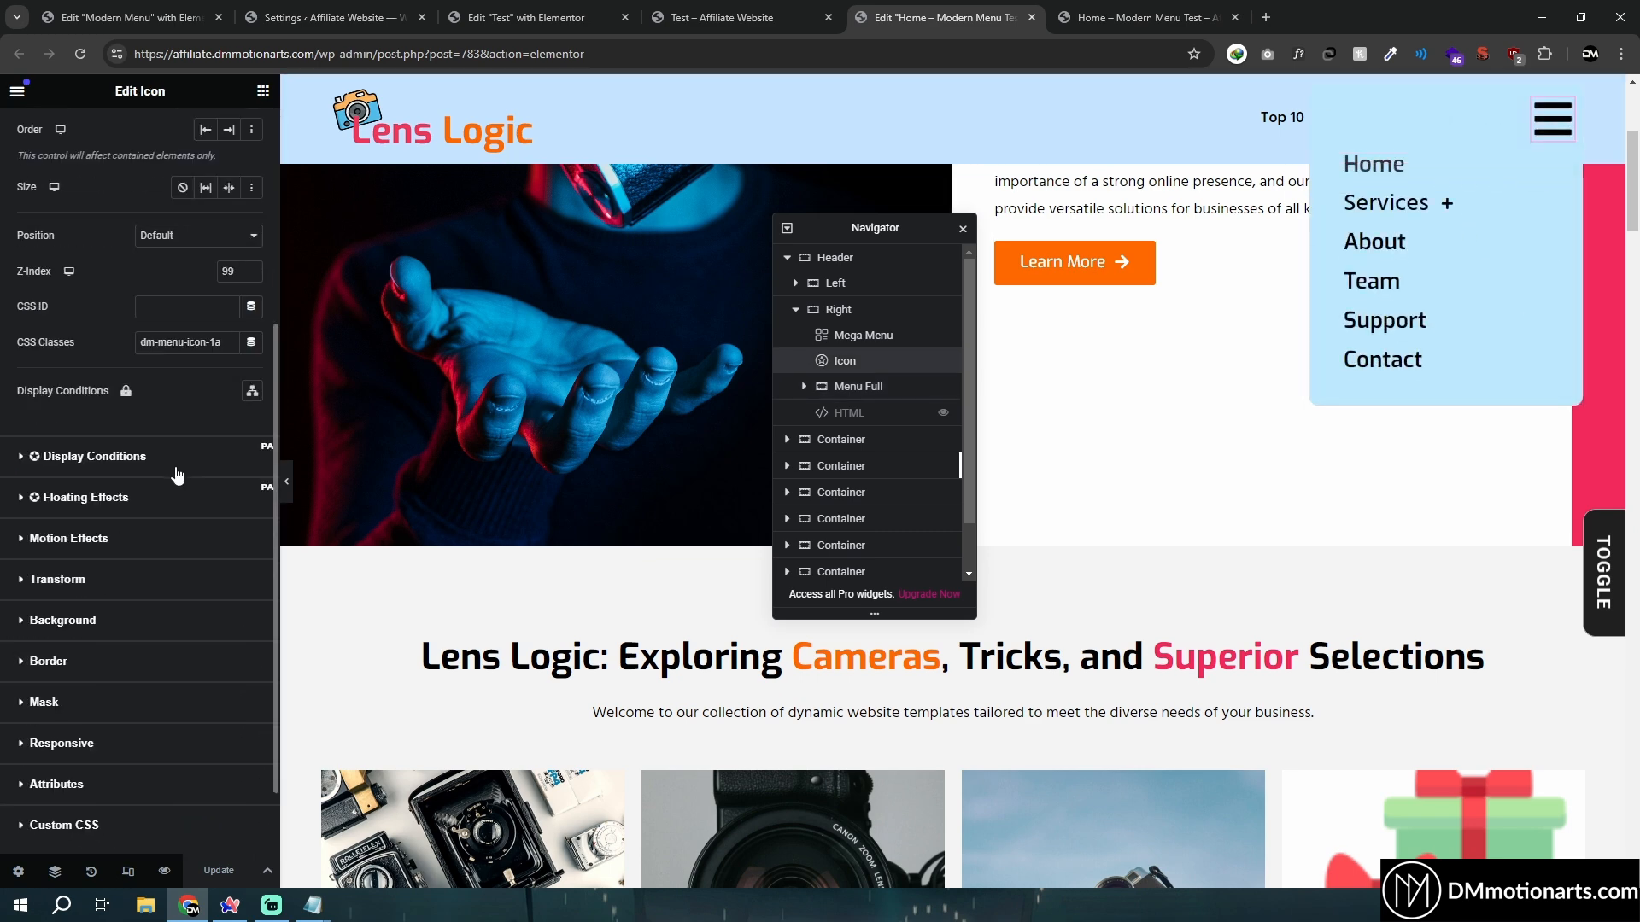
left_click(854, 386)
scroll(177, 513, "down", 3)
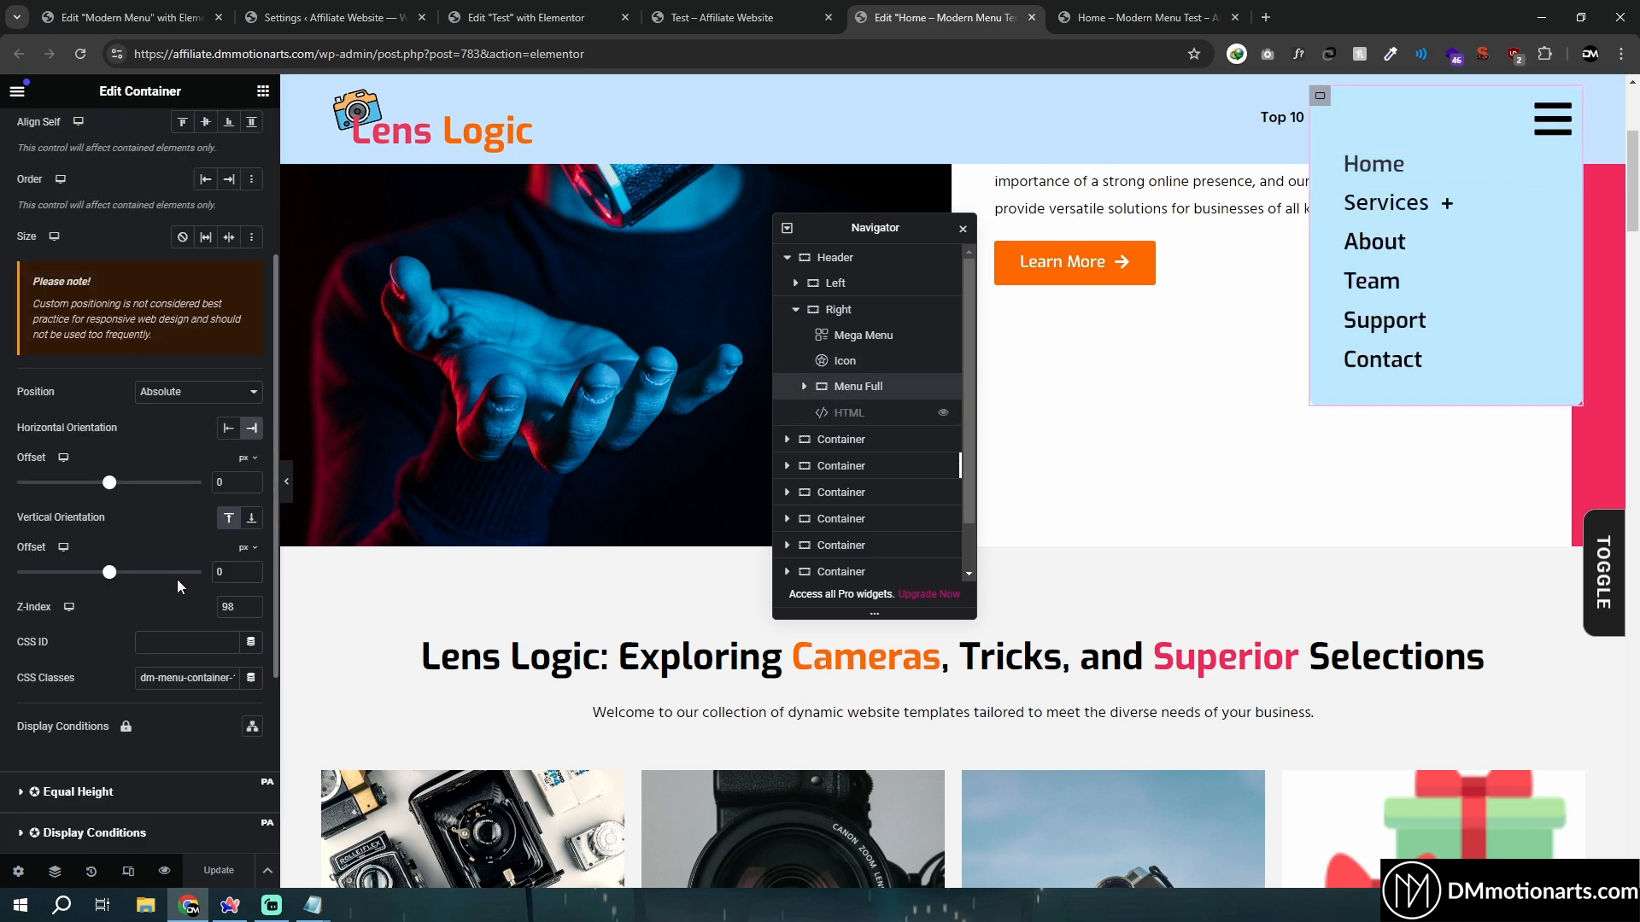
left_click(221, 571)
type("2")
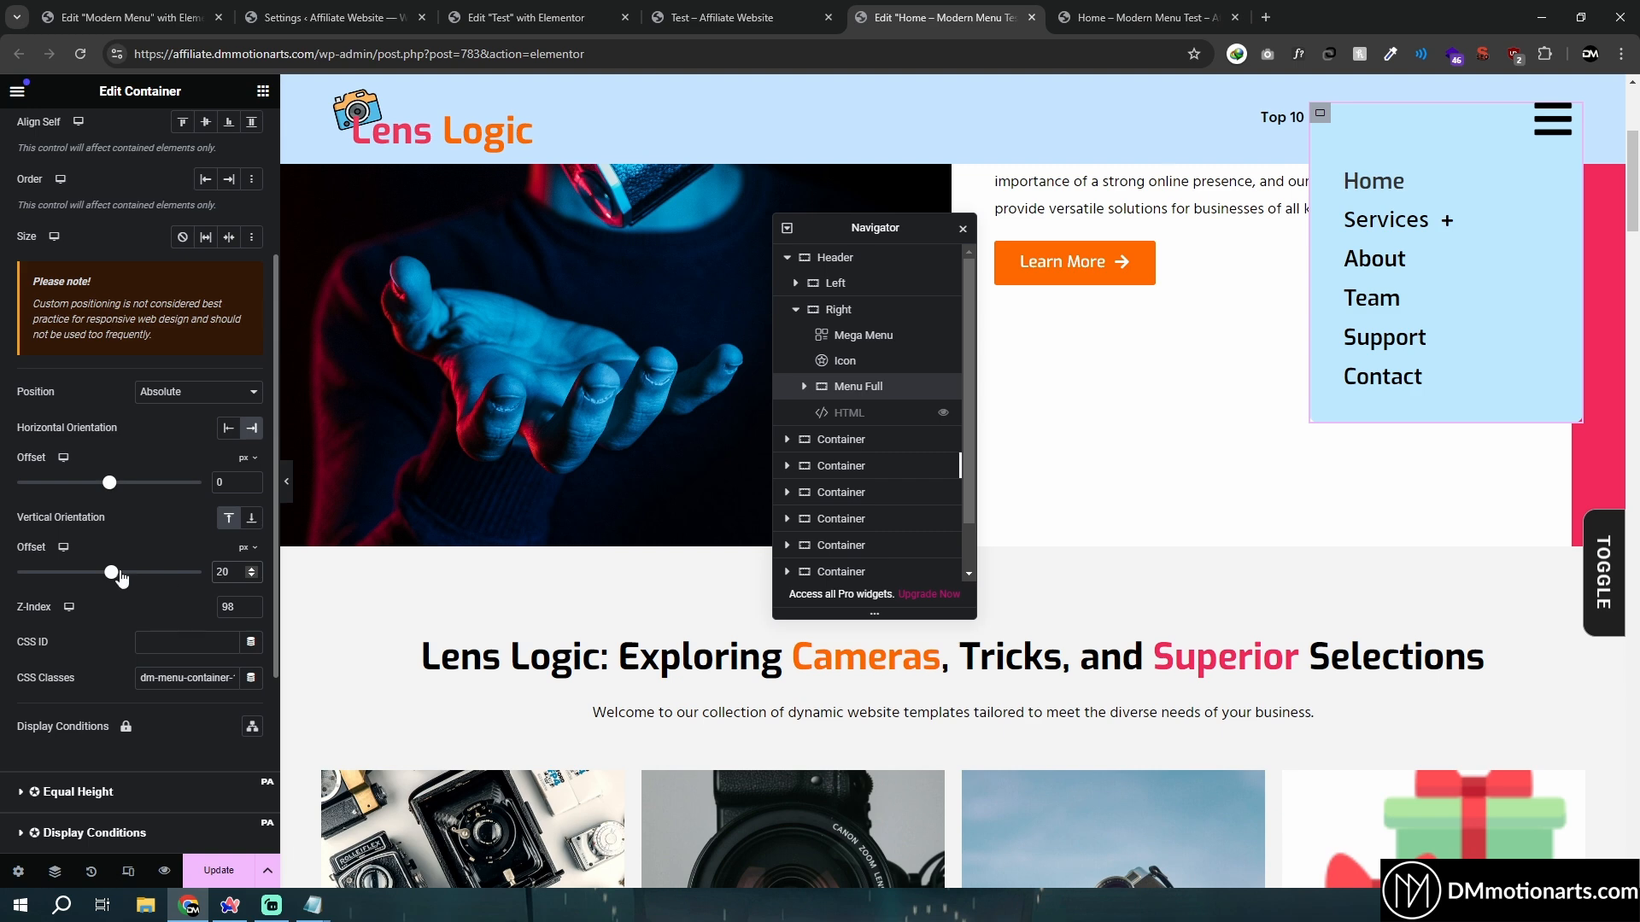
left_click_drag(121, 578, 122, 584)
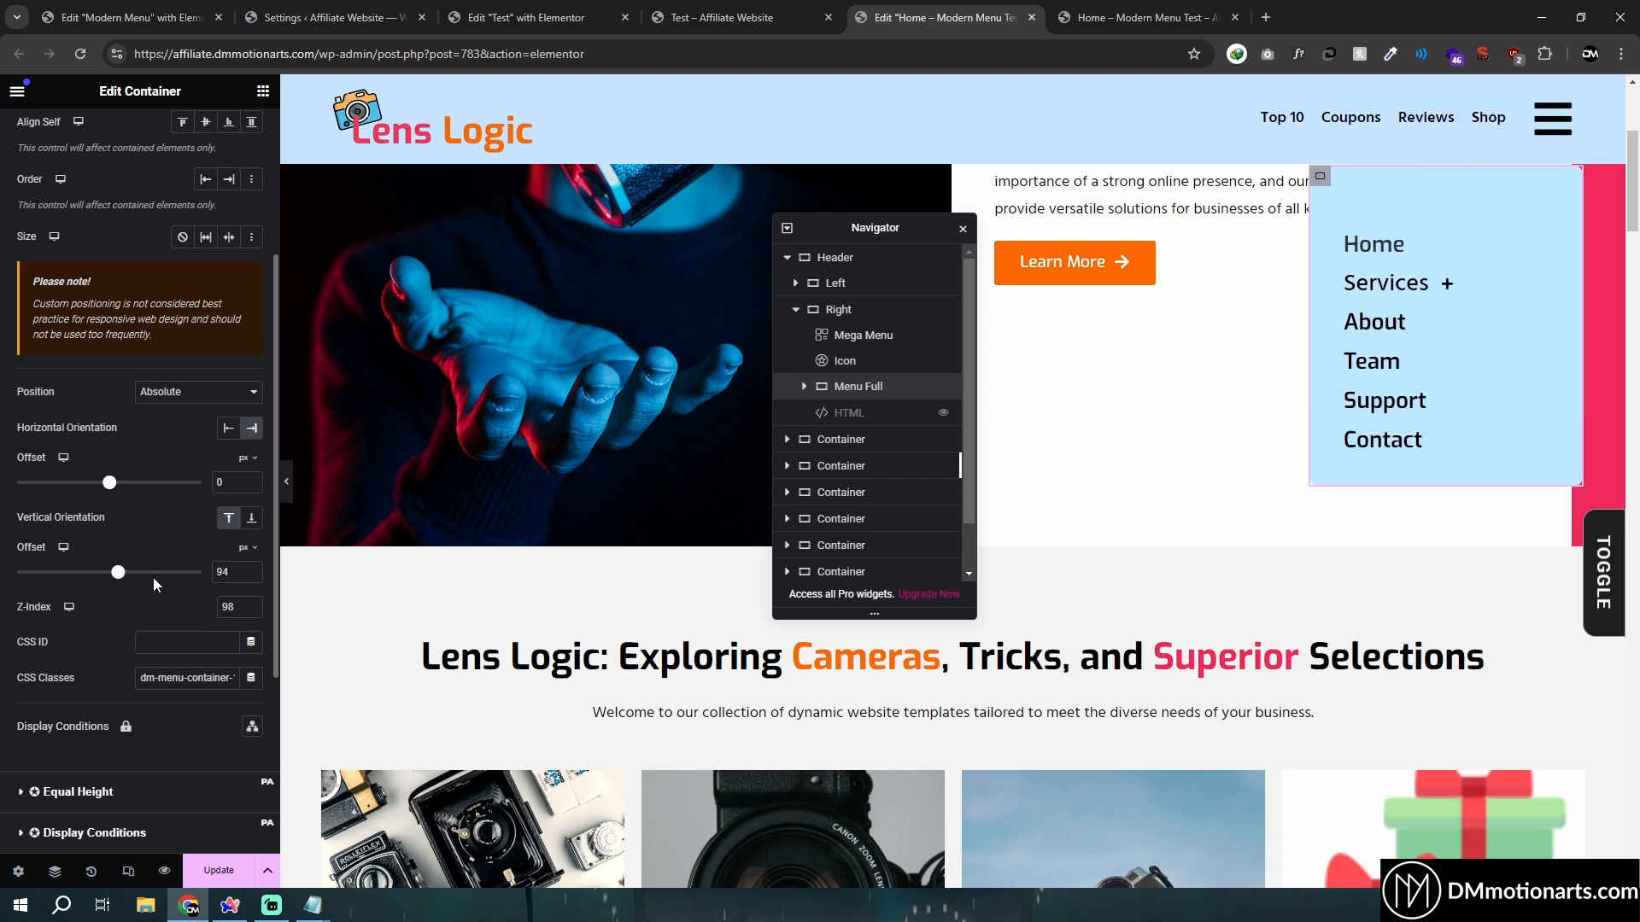
double_click(254, 570)
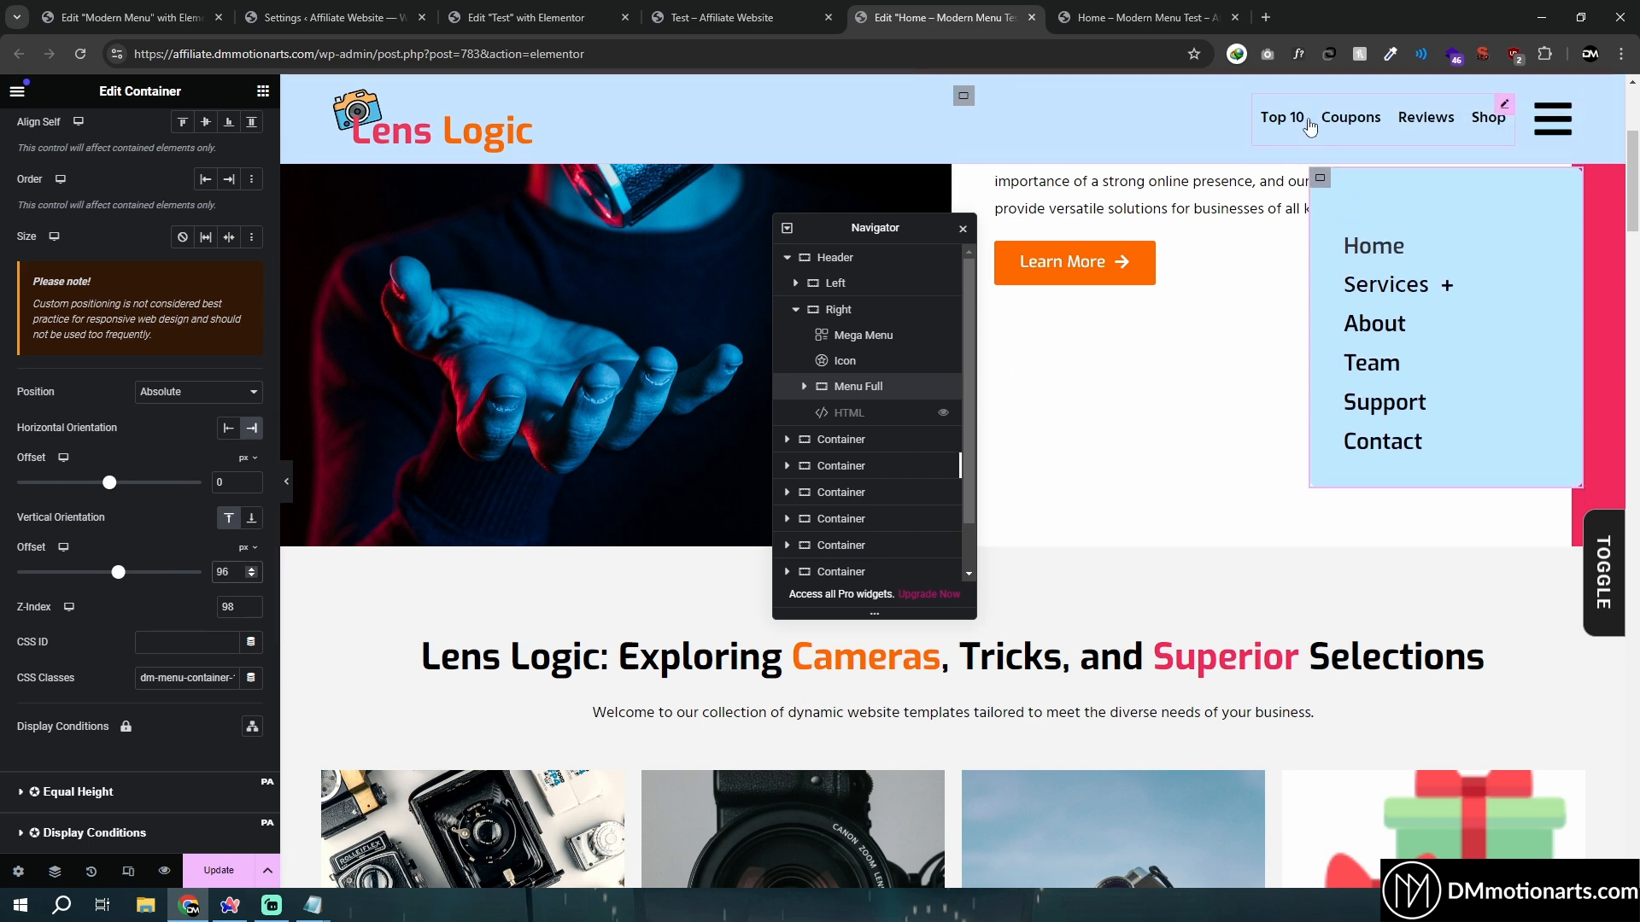
left_click(218, 870)
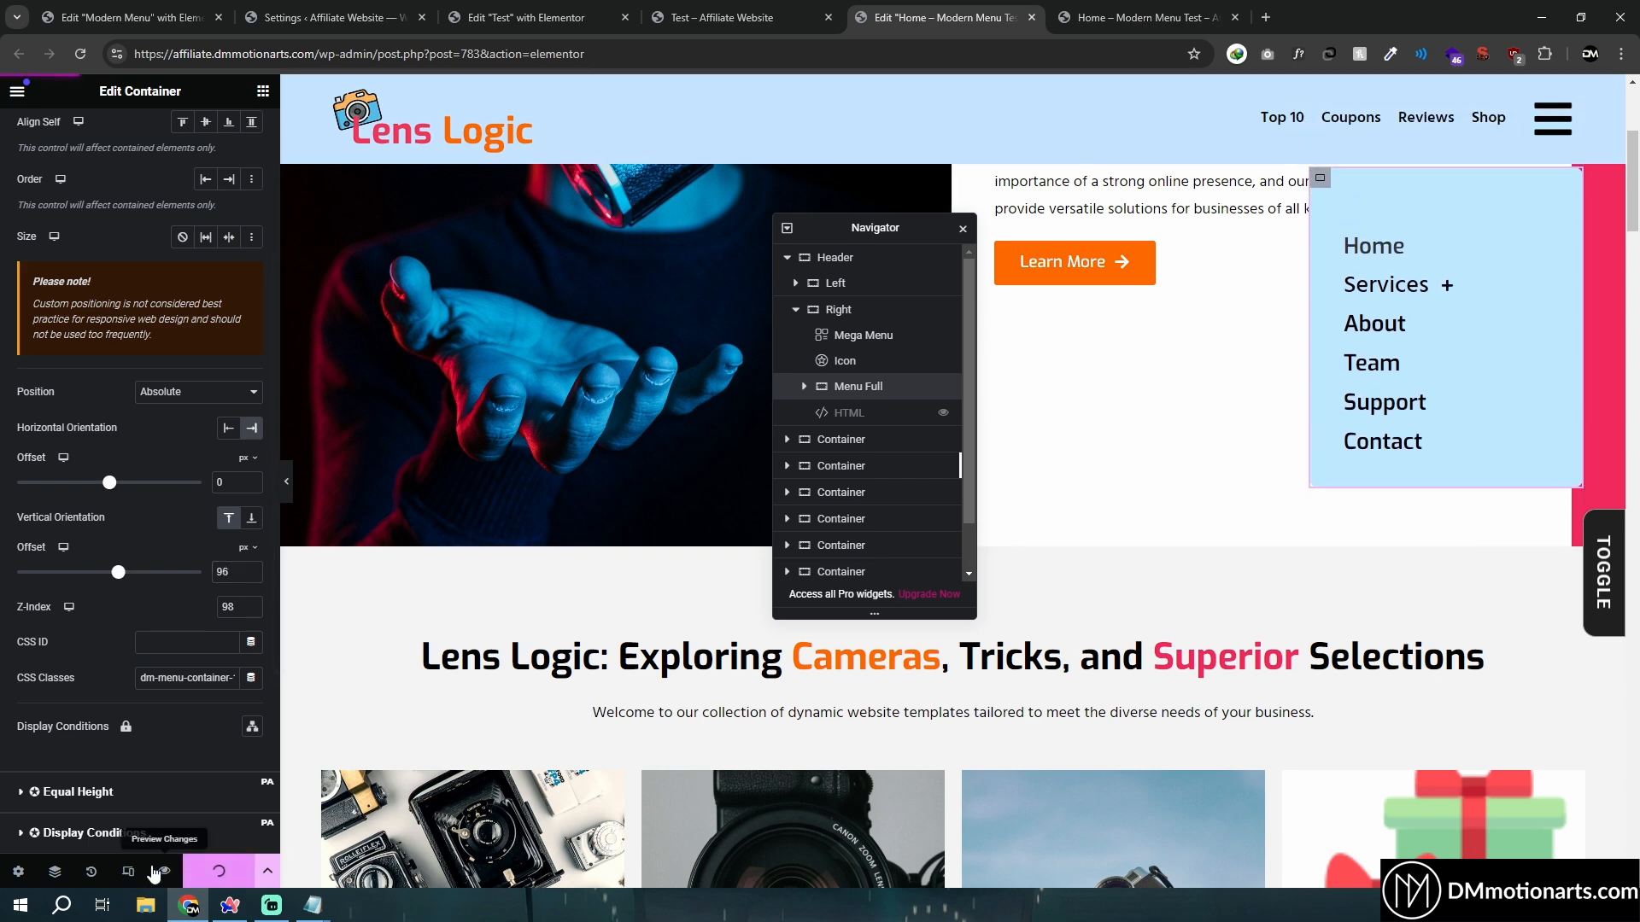
Preview the Home page with the lowered menu, expand Services, and test closing and reopening the menu
left_click(1079, 7)
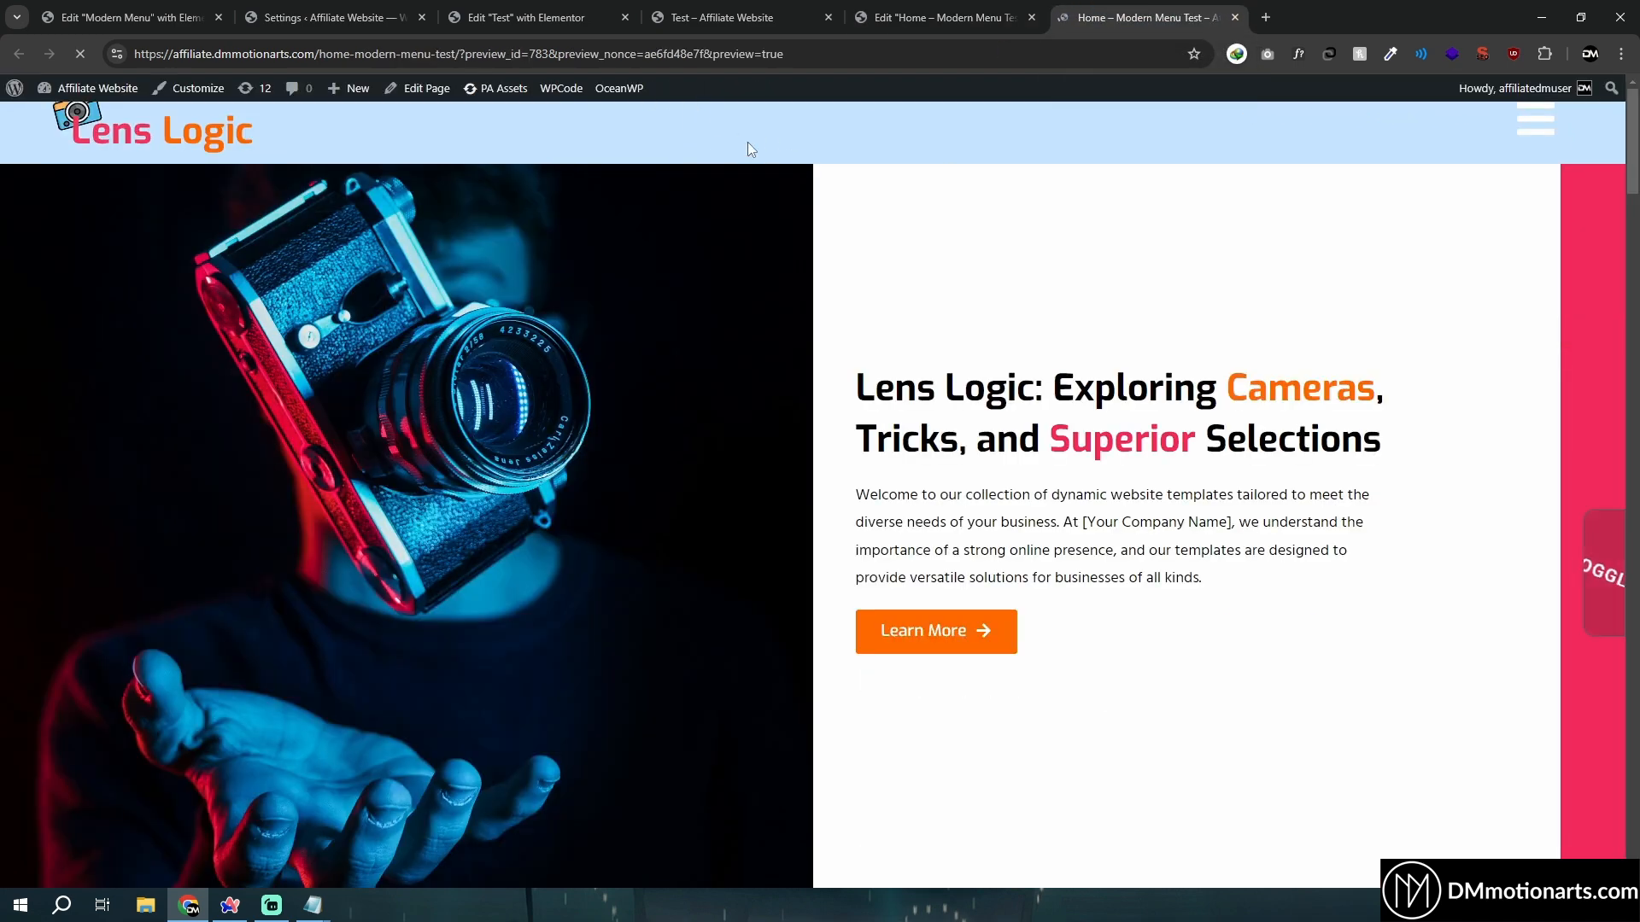
left_click(1536, 119)
left_click(1416, 286)
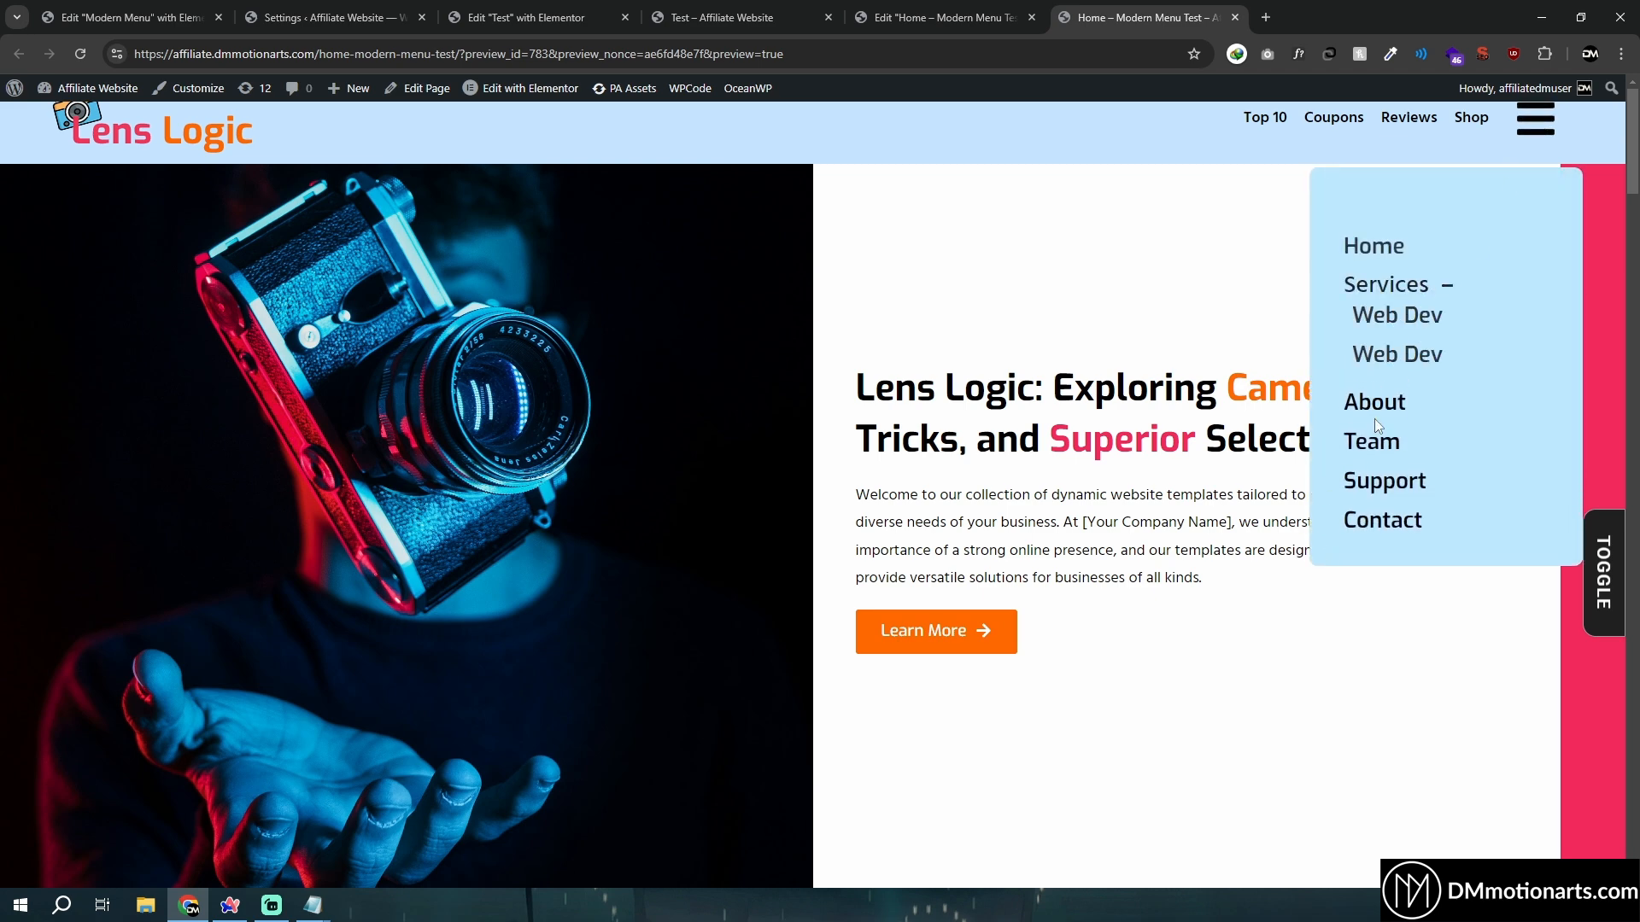
left_click(1549, 114)
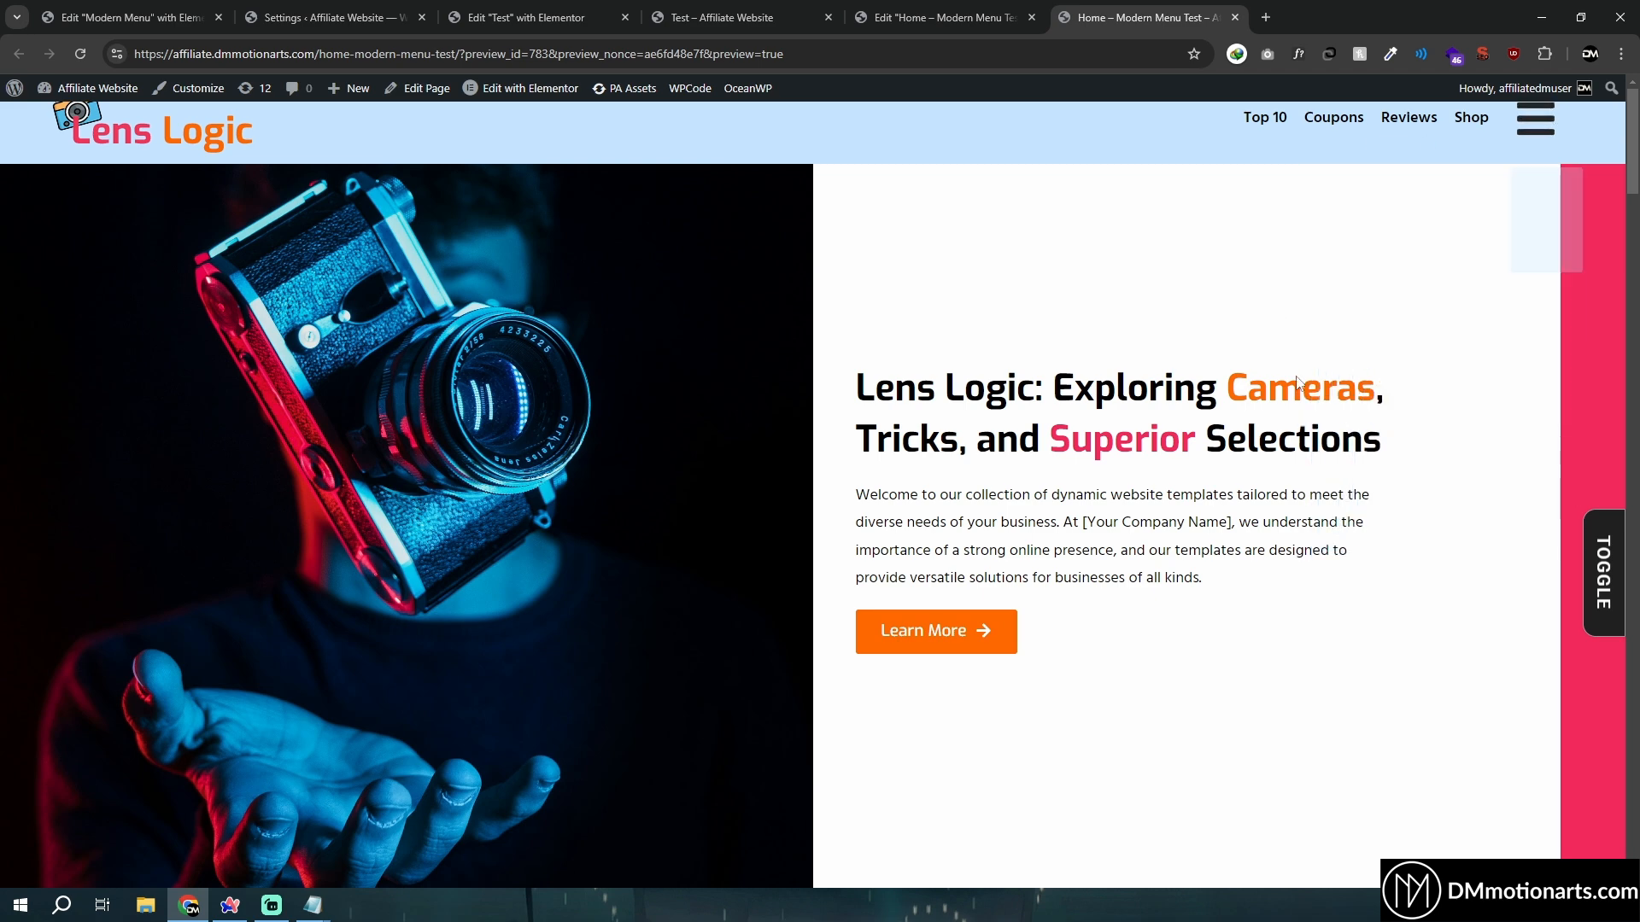
left_click(1548, 127)
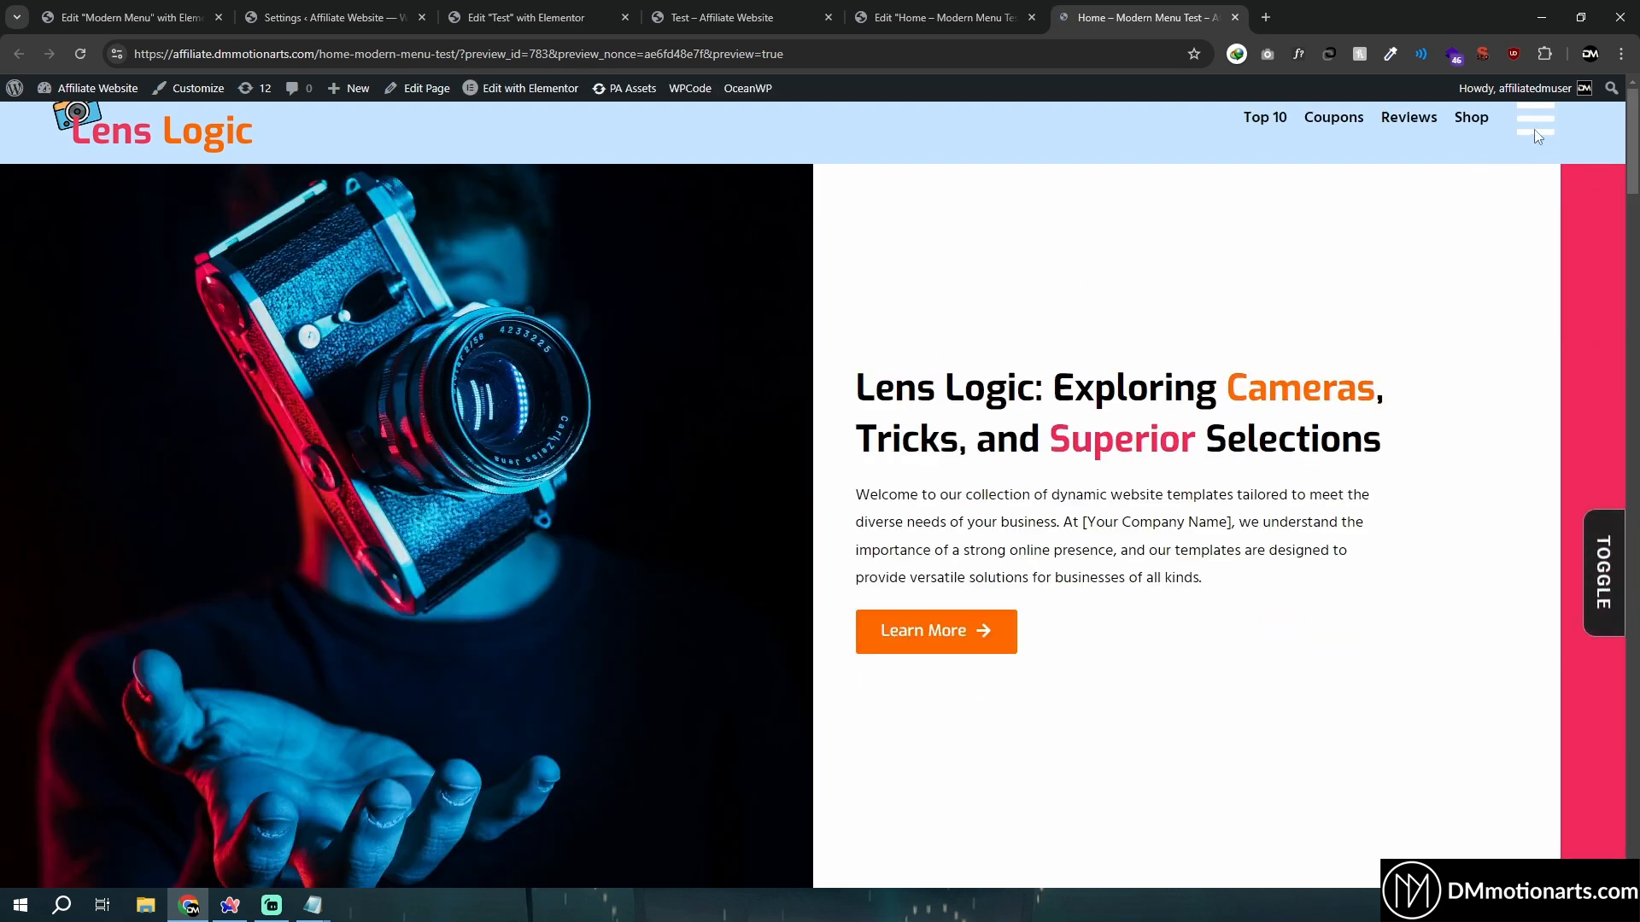
Test opening and closing the hamburger menu repeatedly on the reloaded Home page preview
left_click(1536, 133)
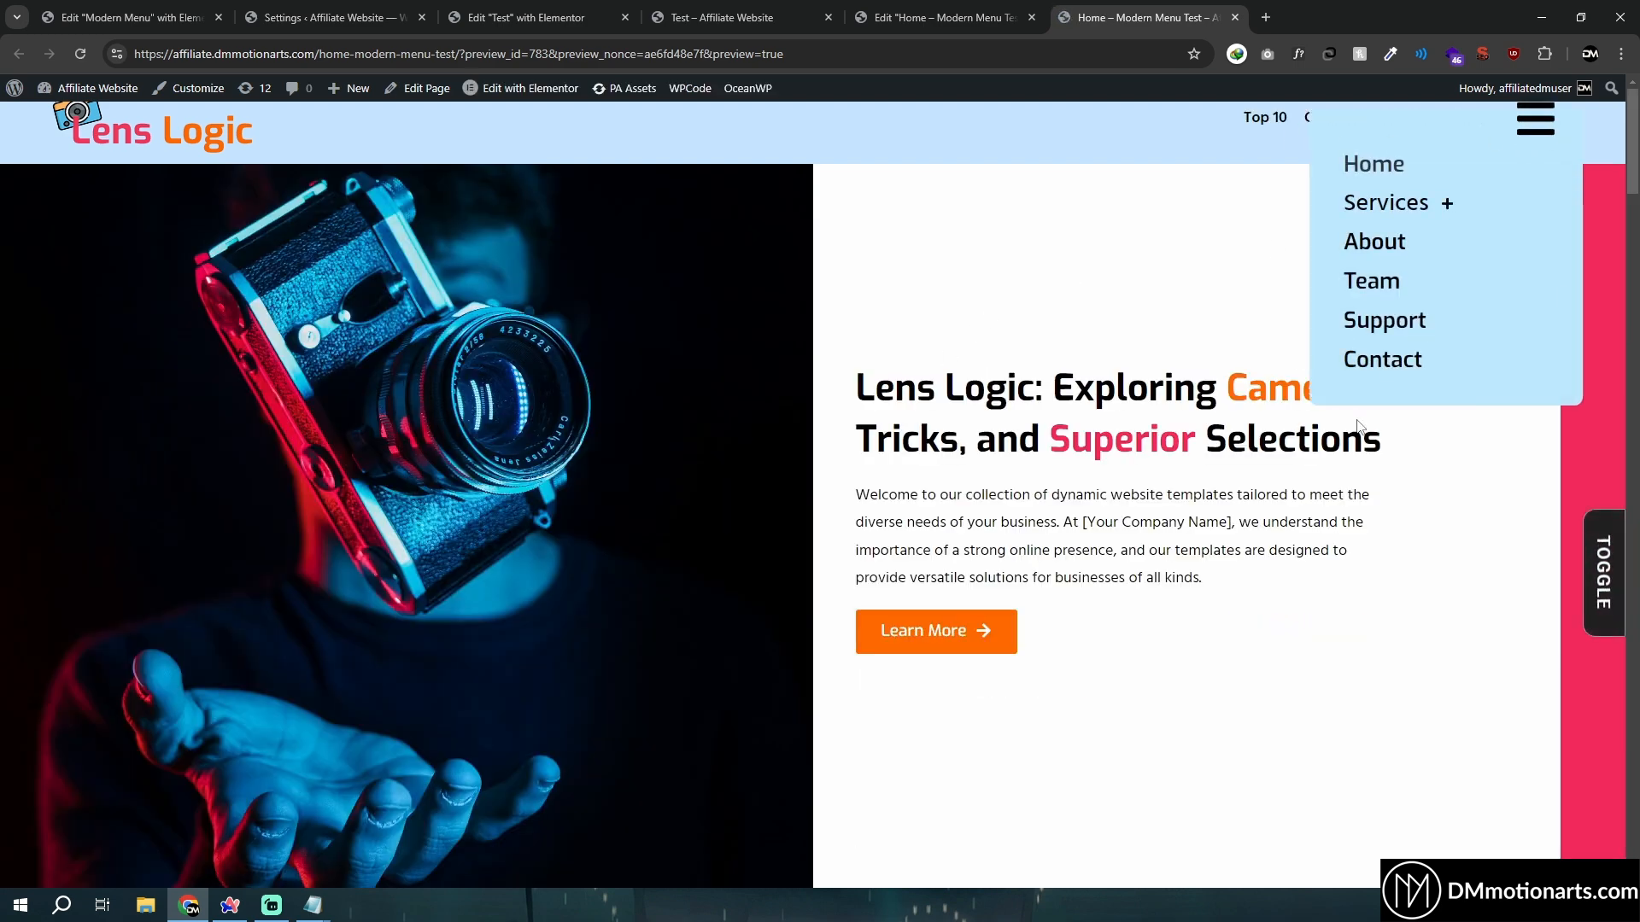
left_click(1533, 129)
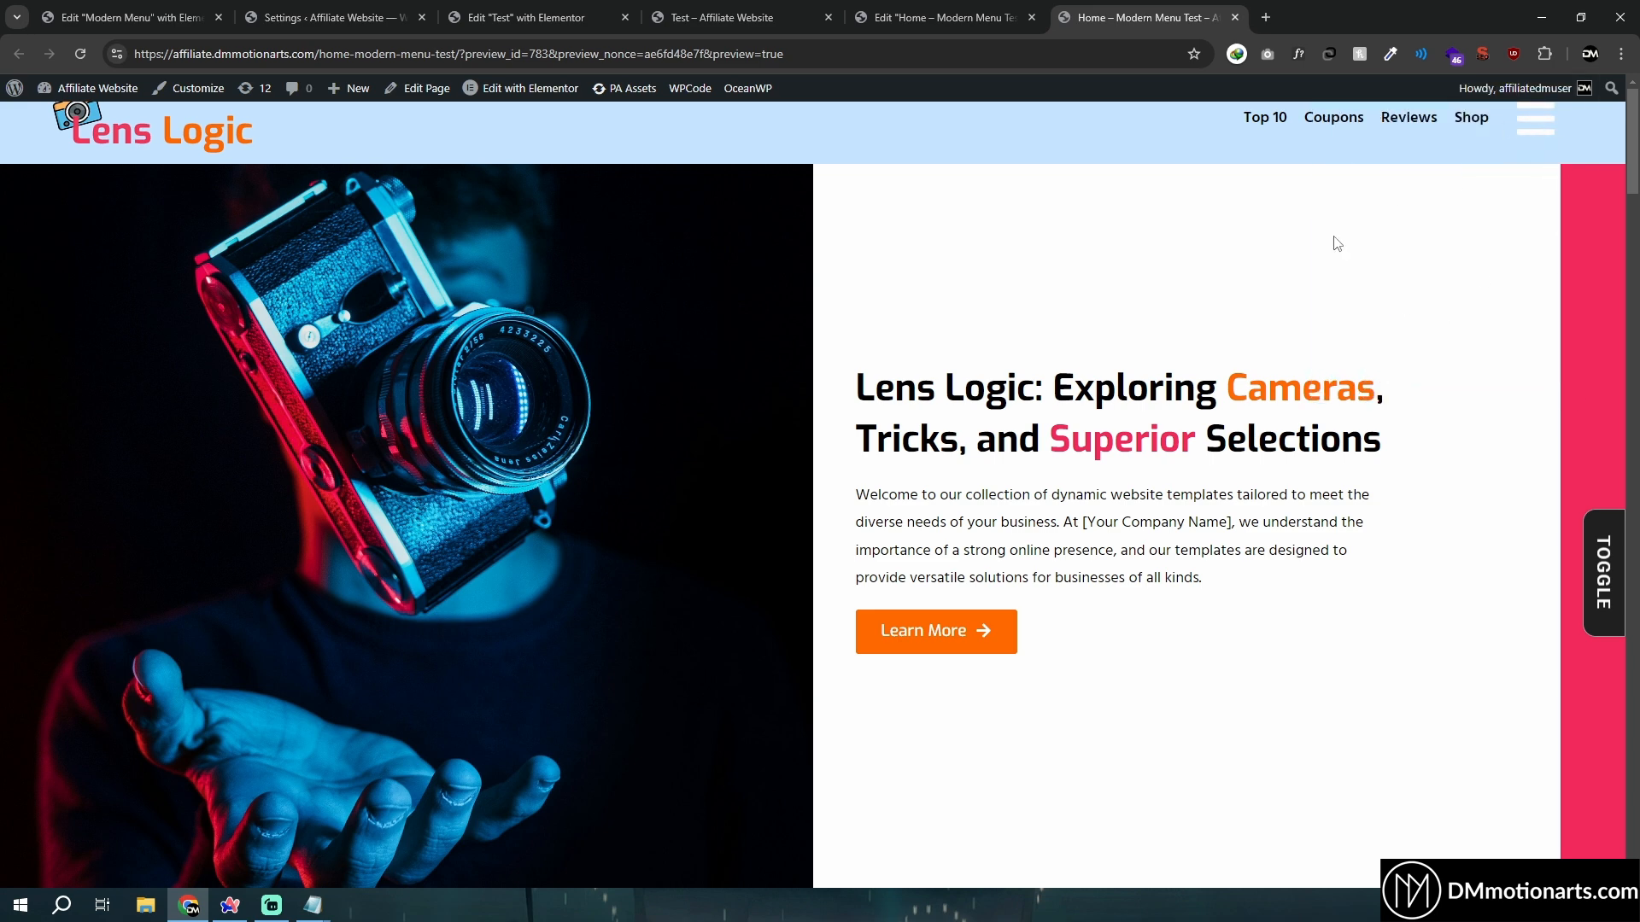
left_click(526, 17)
left_click(333, 18)
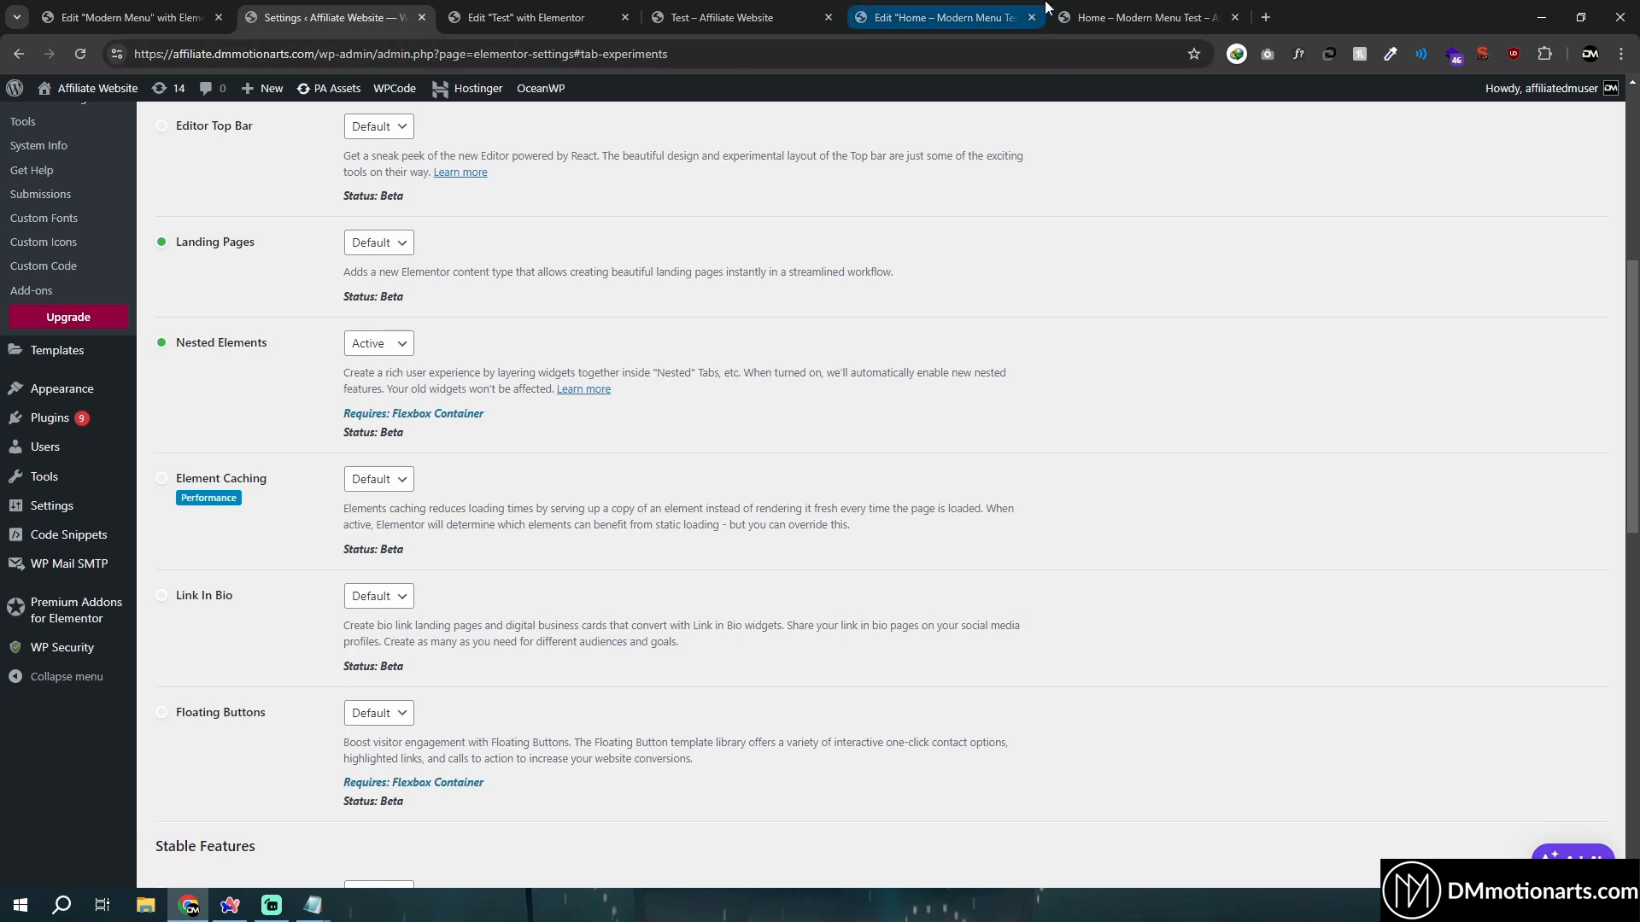
left_click(1144, 18)
left_click(1528, 126)
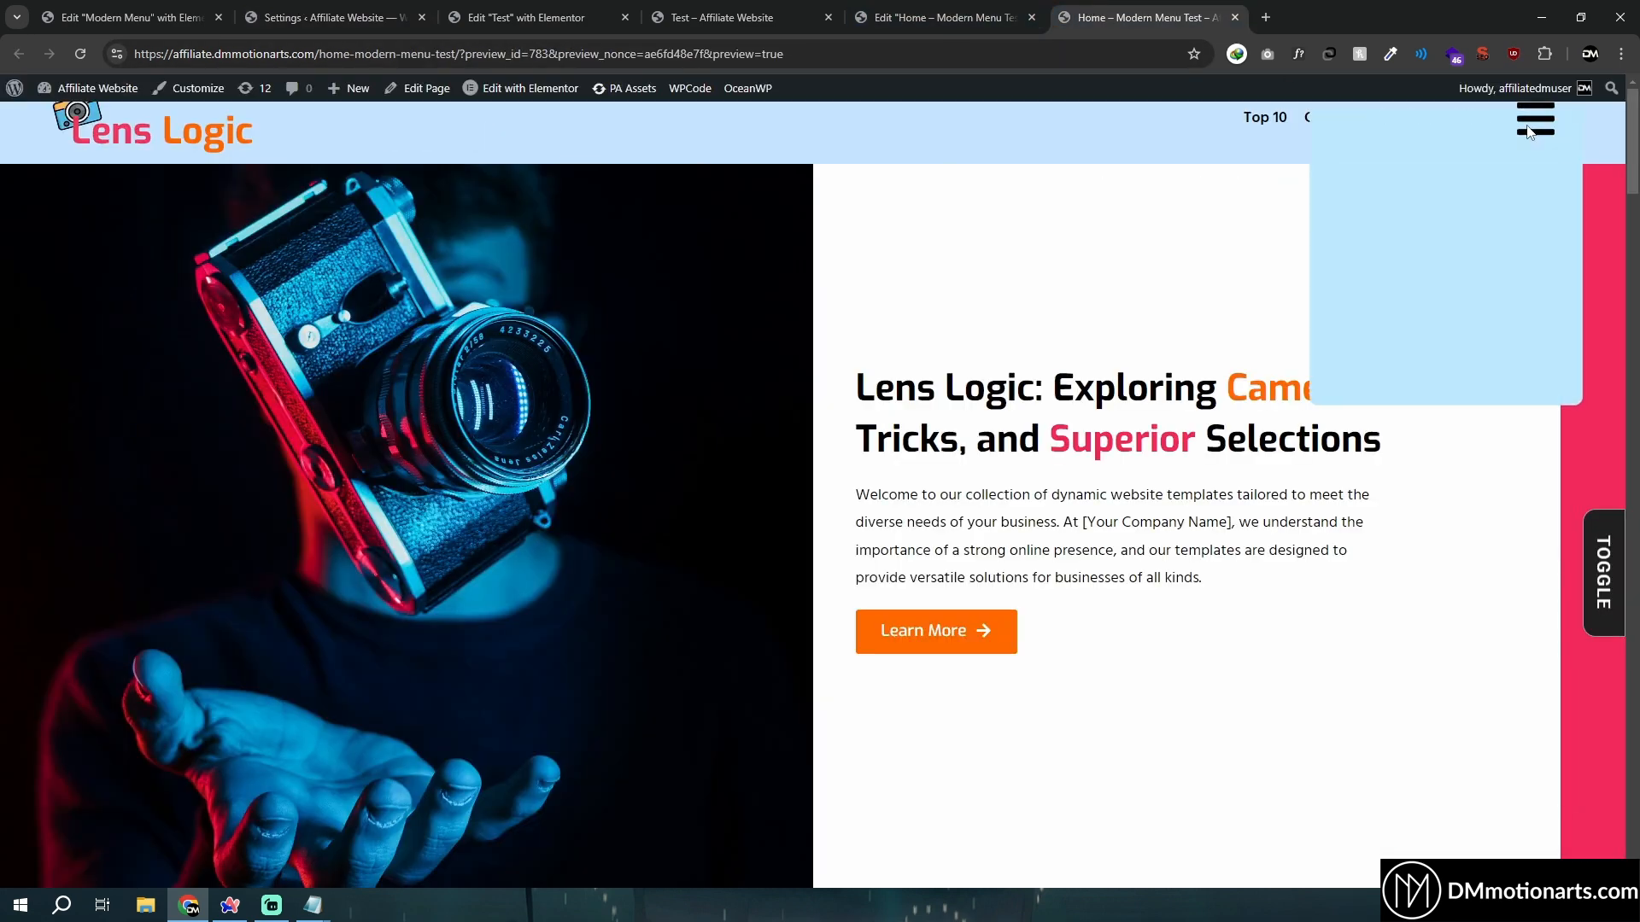
key("ctrl+1")
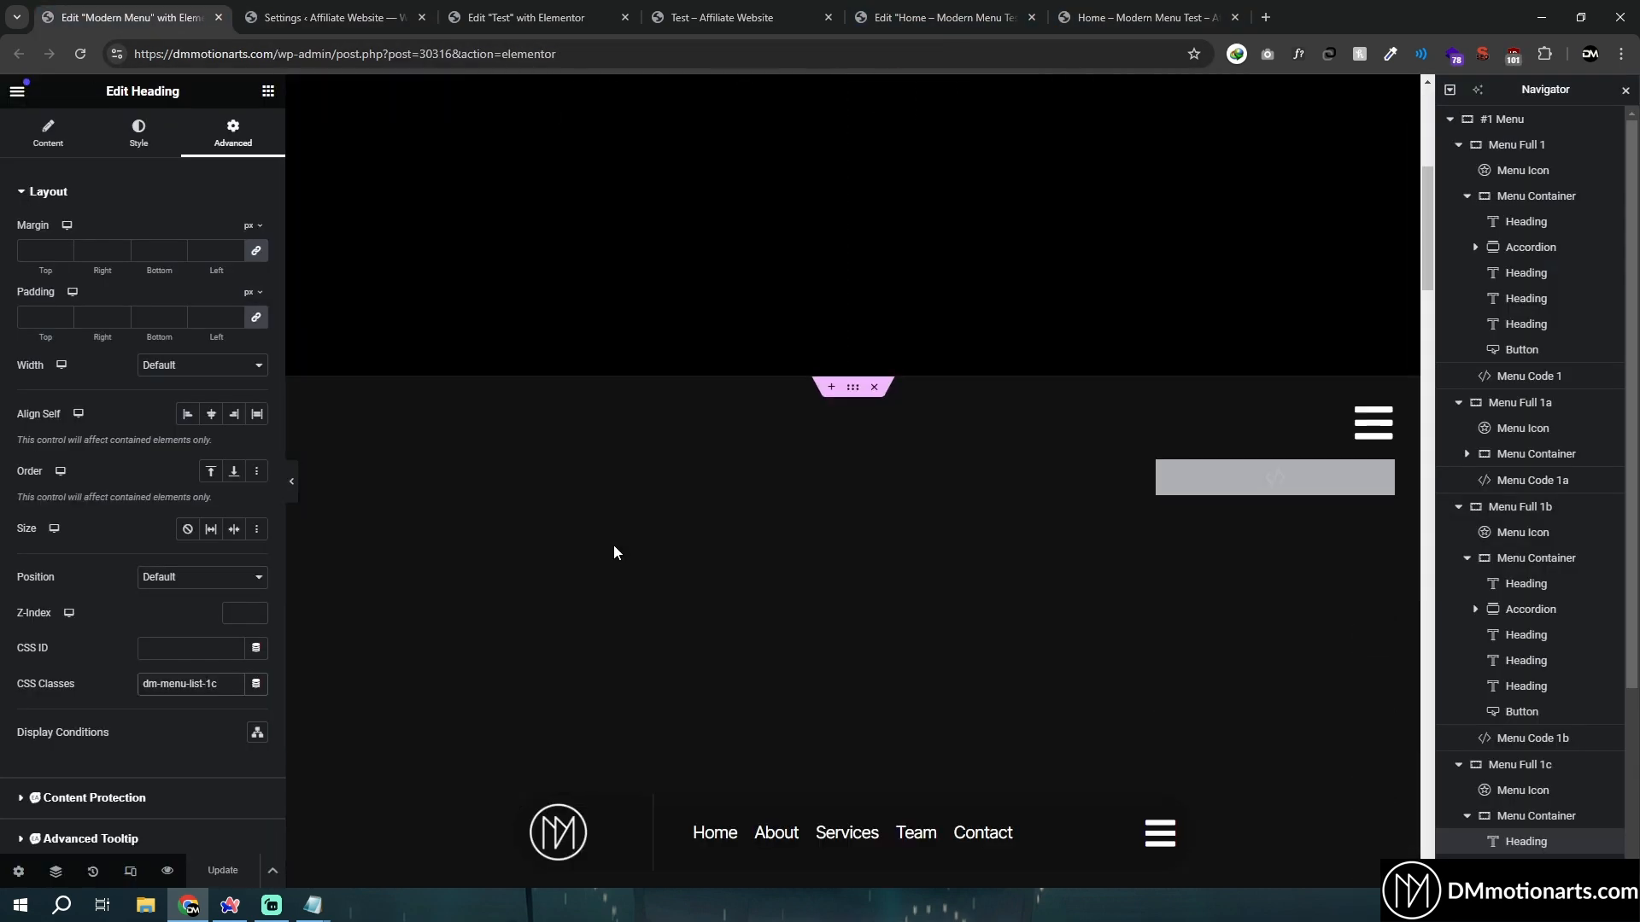
left_click(1146, 12)
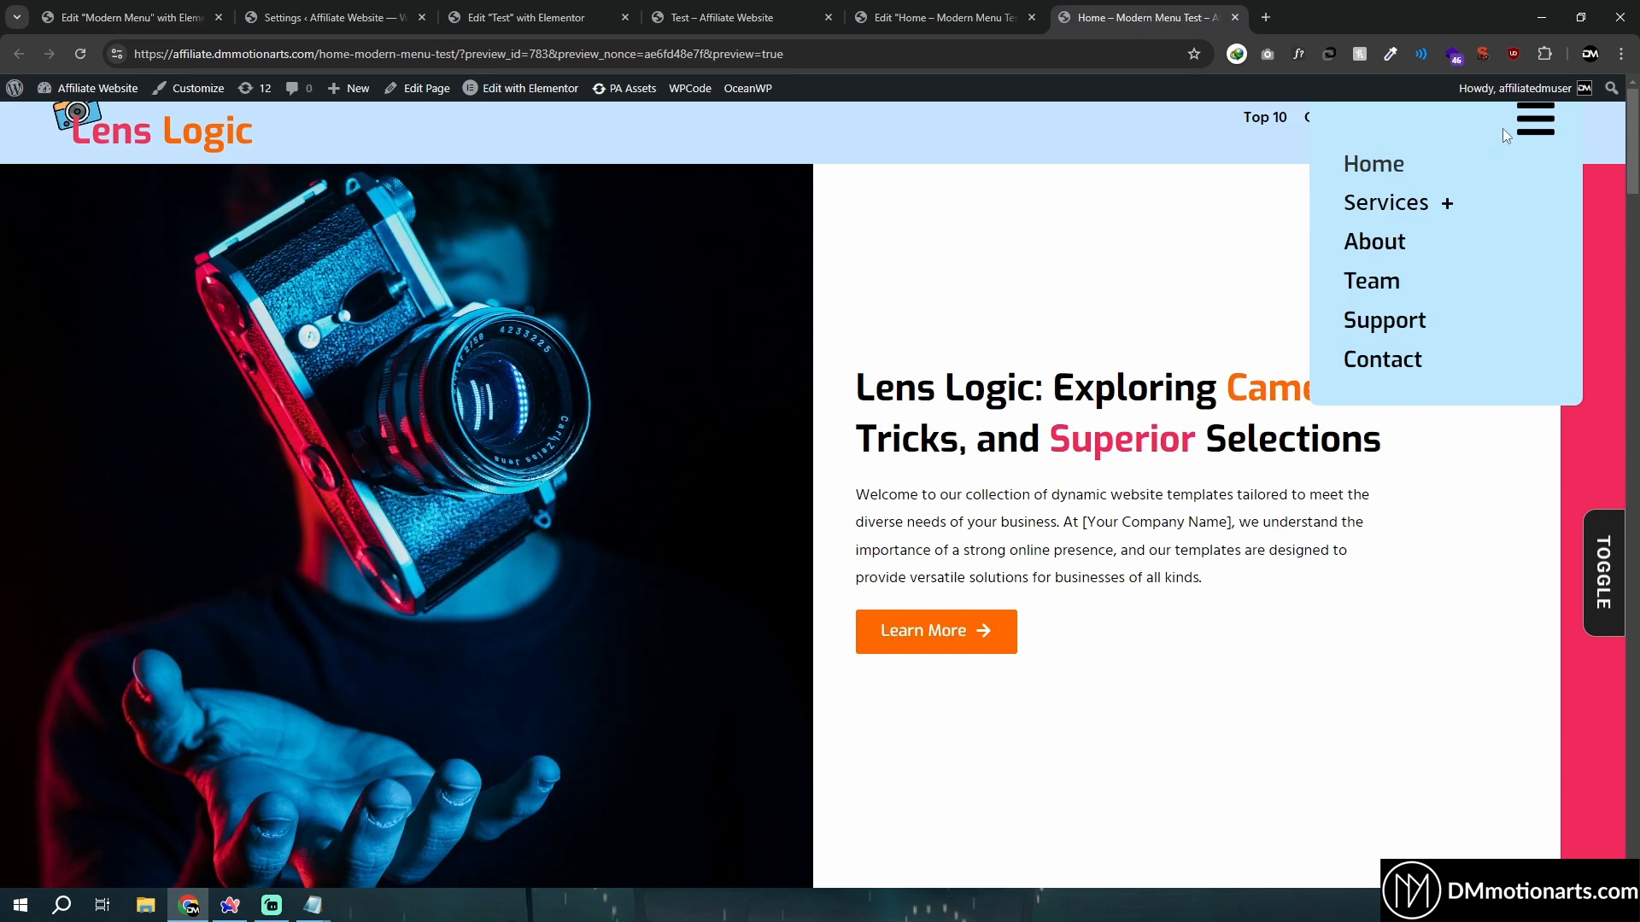
left_click(1528, 126)
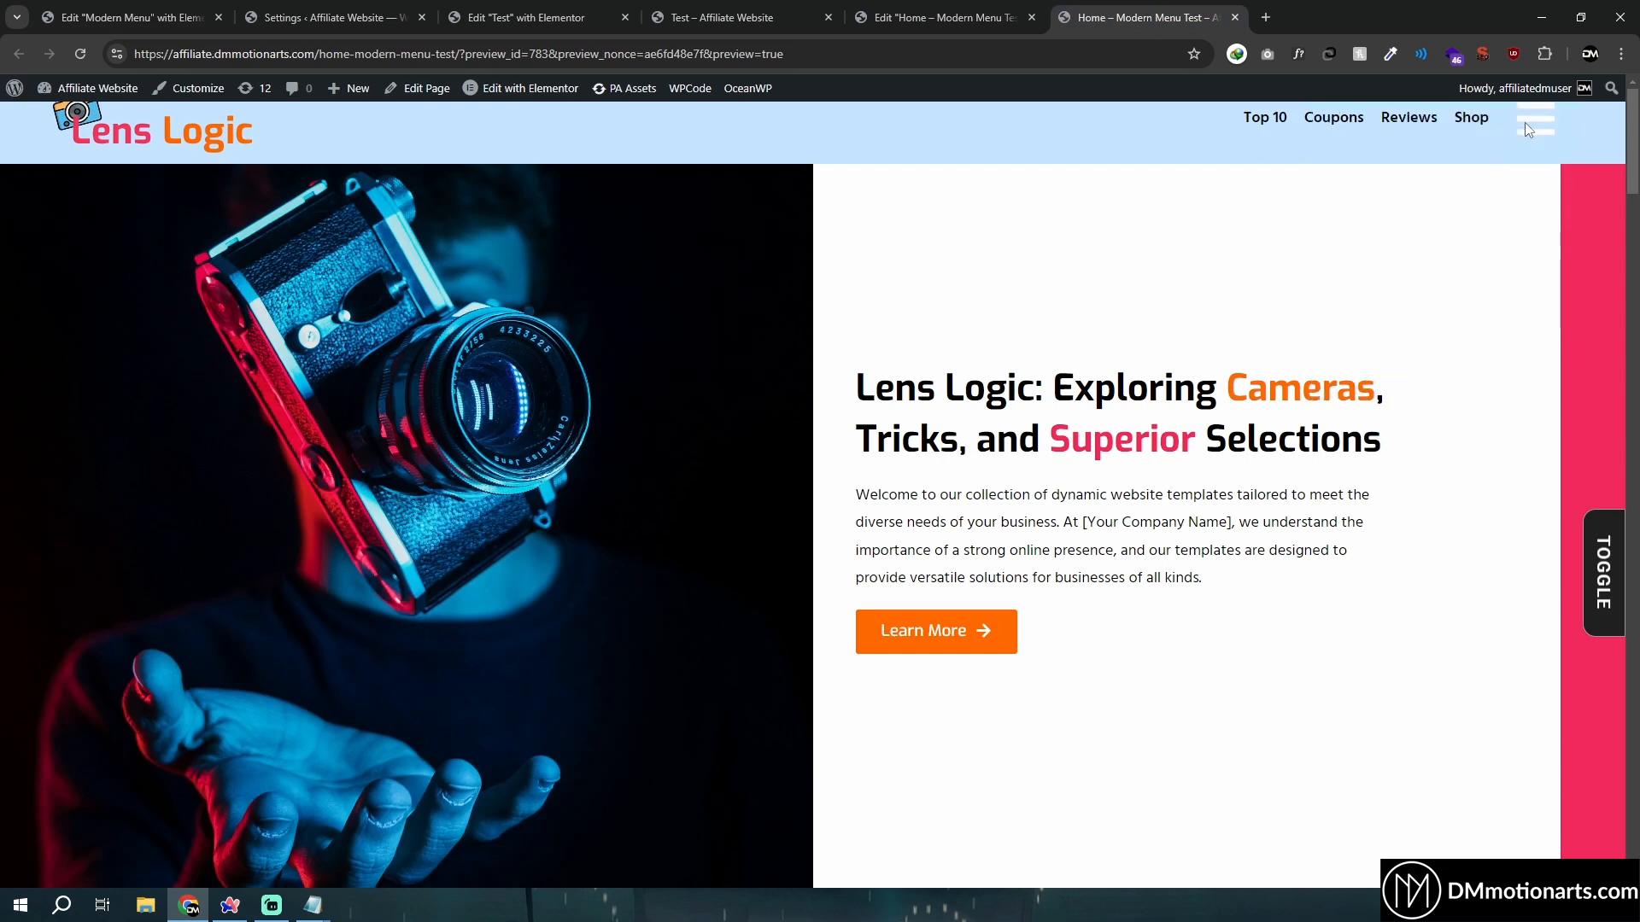
left_click(1525, 122)
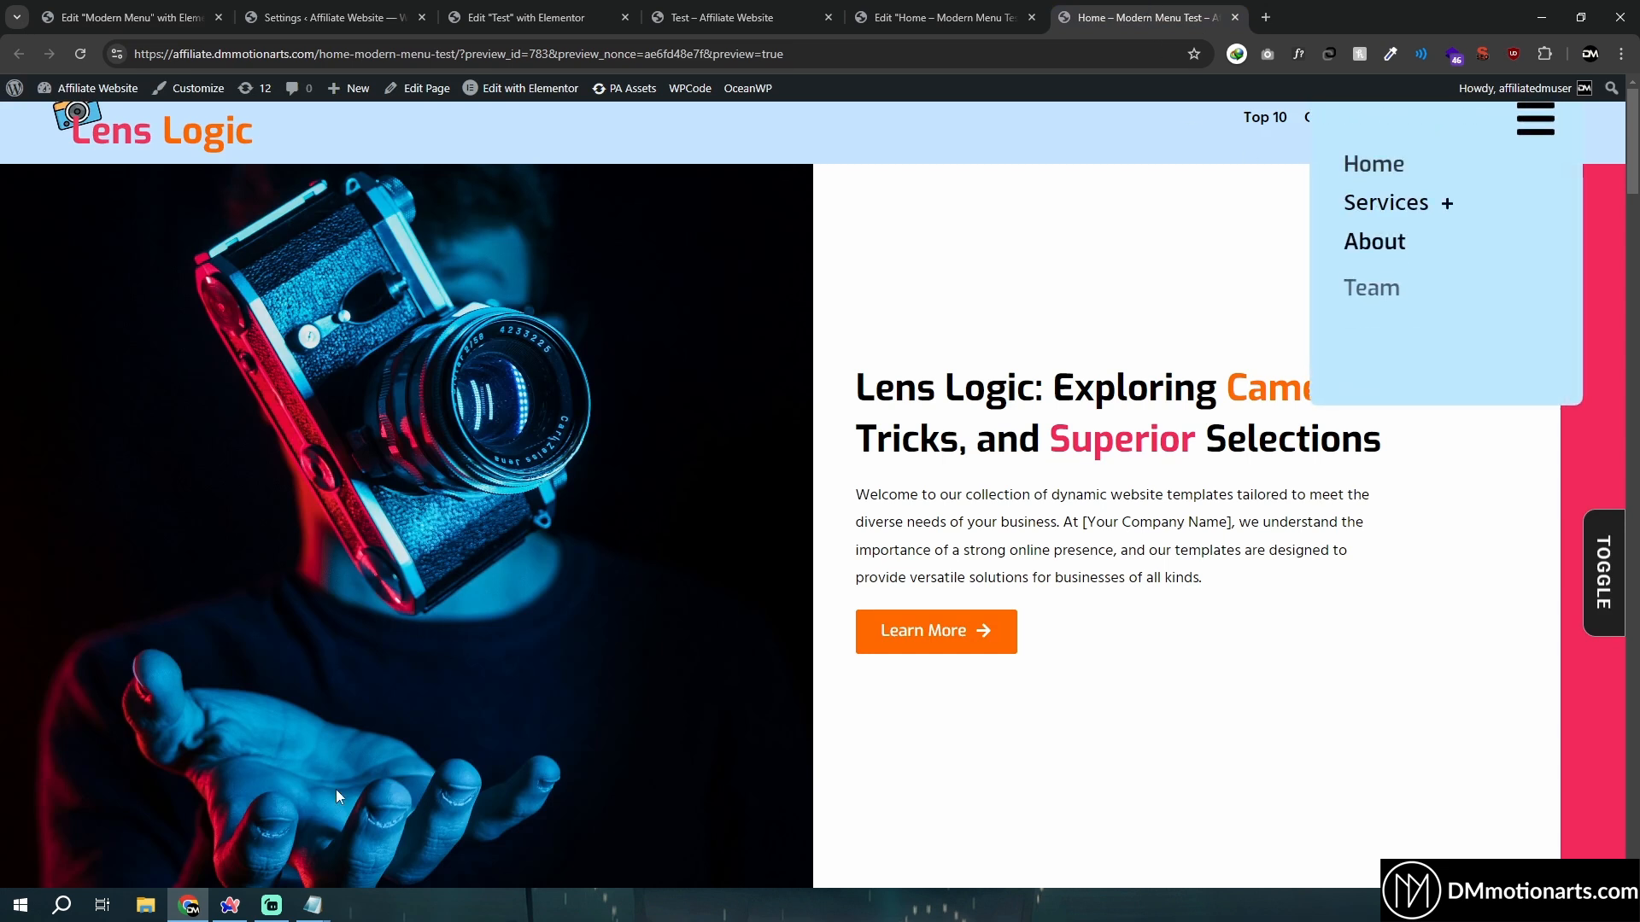
Return to the Modern Menu page in the editor and look through its remaining menu sections
left_click(179, 9)
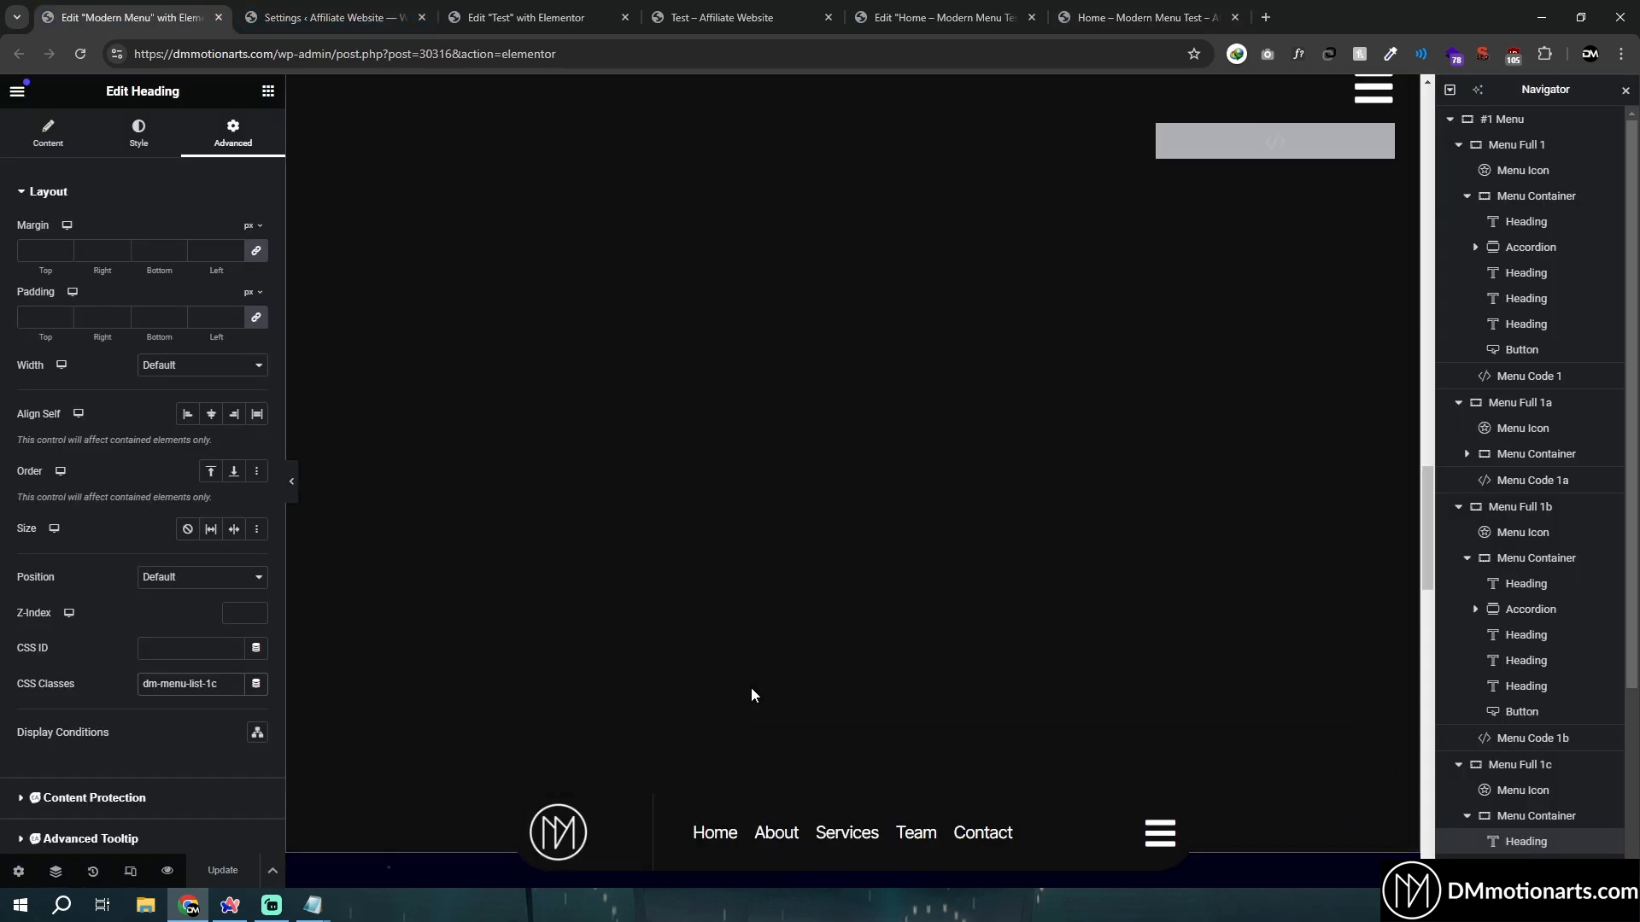
scroll(752, 683, "down", 8)
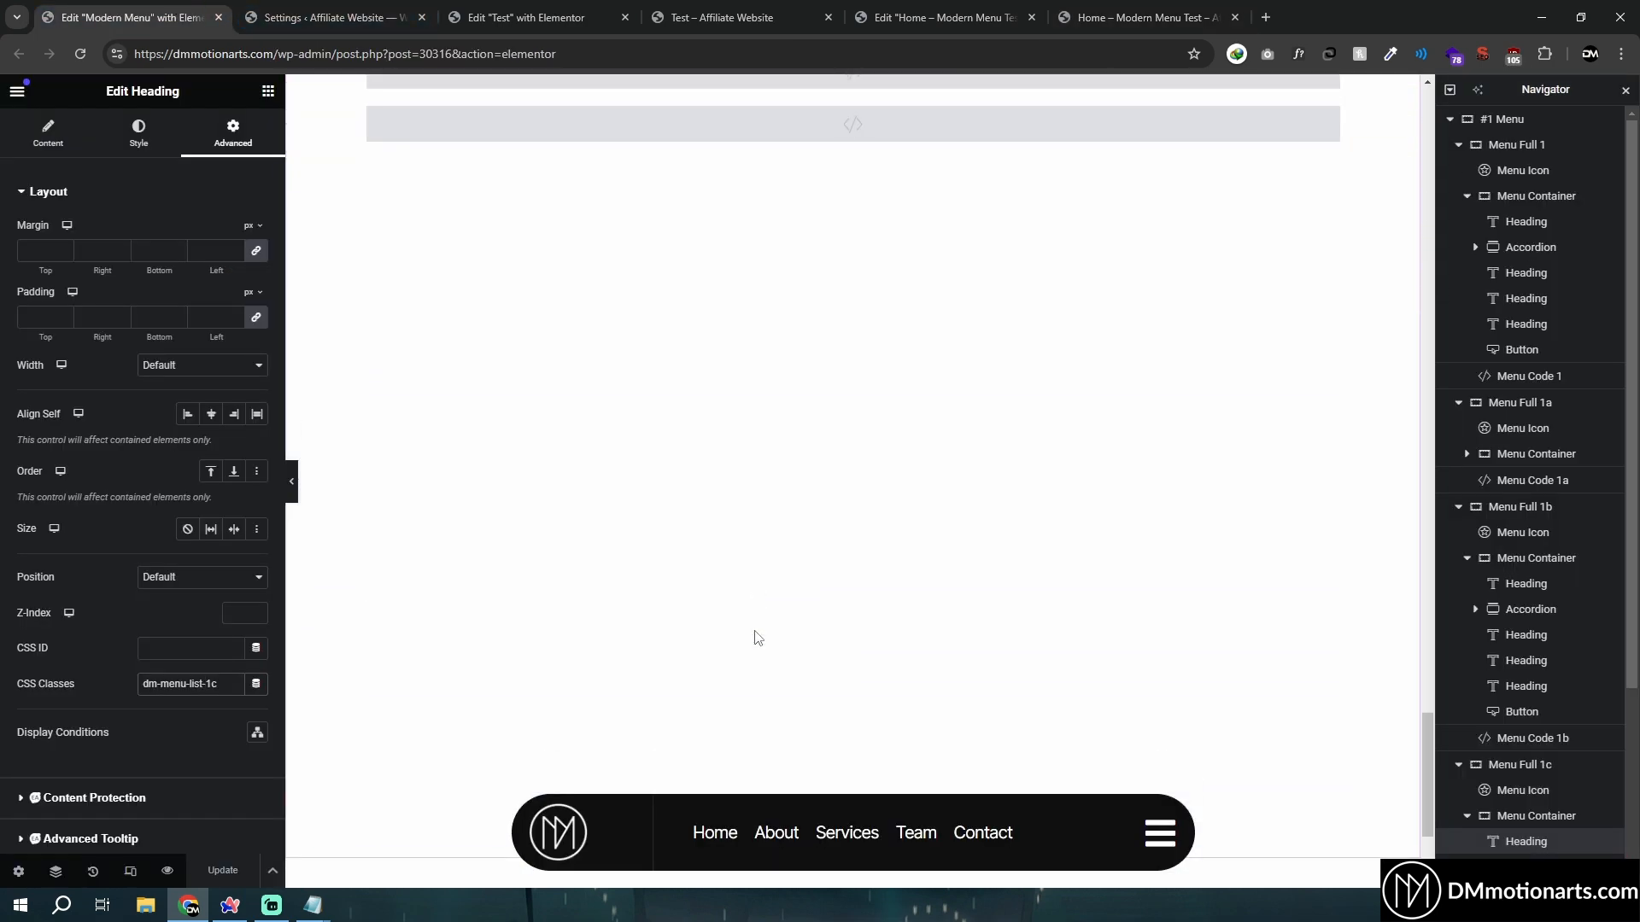